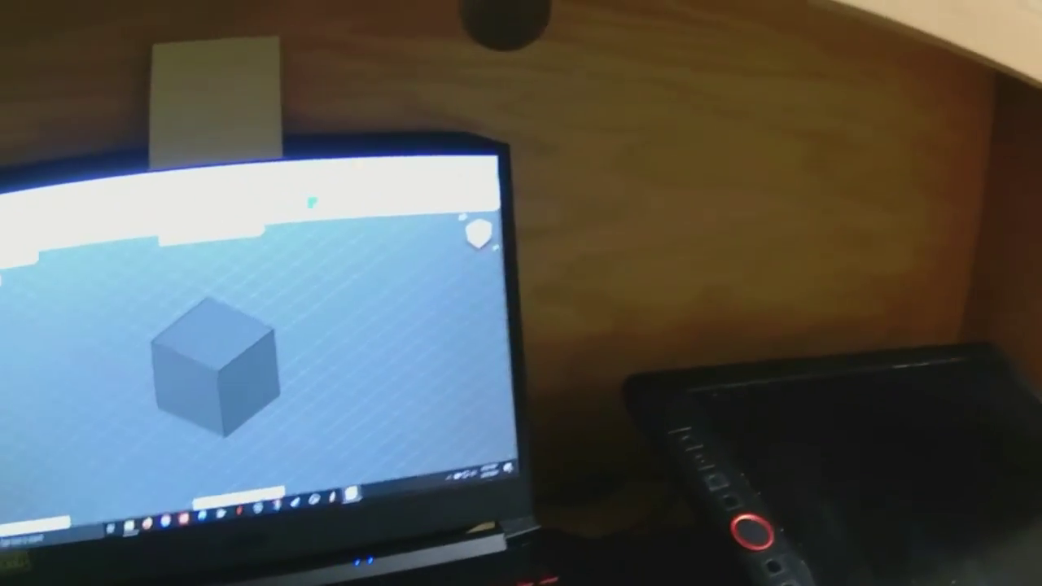
# - Orbit the view, then check the Top and Home ViewCube orientations
pyautogui.moveTo(269, 309)
pyautogui.mouseDown(button='right')
pyautogui.moveTo(298, 279)
pyautogui.moveTo(324, 273)
pyautogui.mouseUp(button='right')
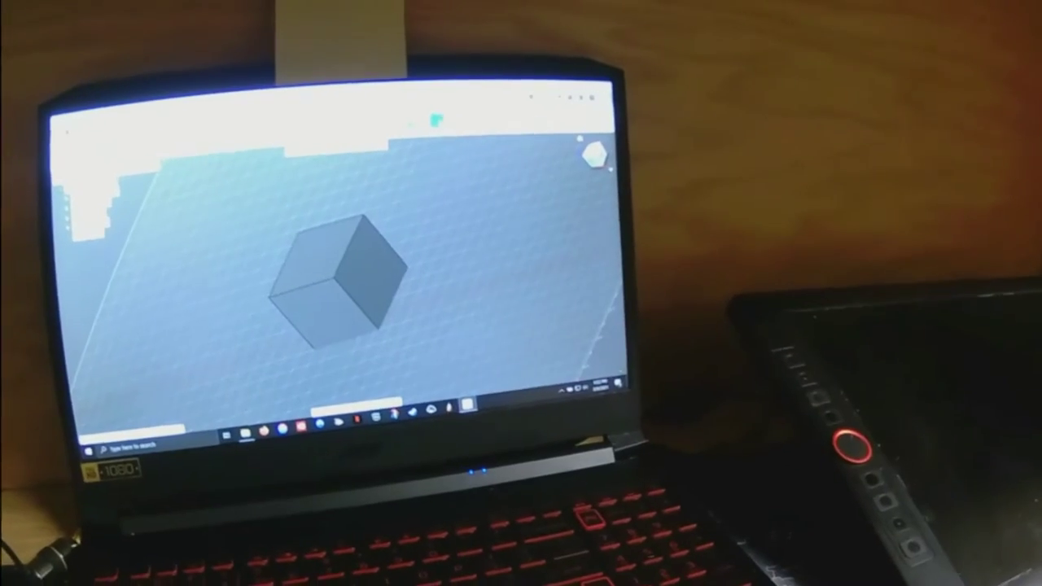
pyautogui.click(590, 147)
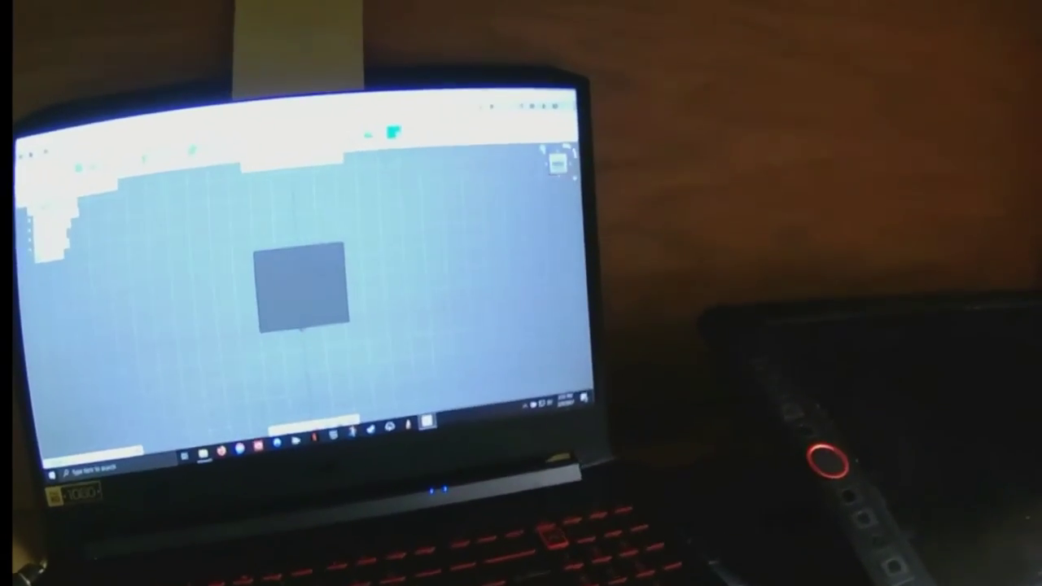
pyautogui.click(553, 158)
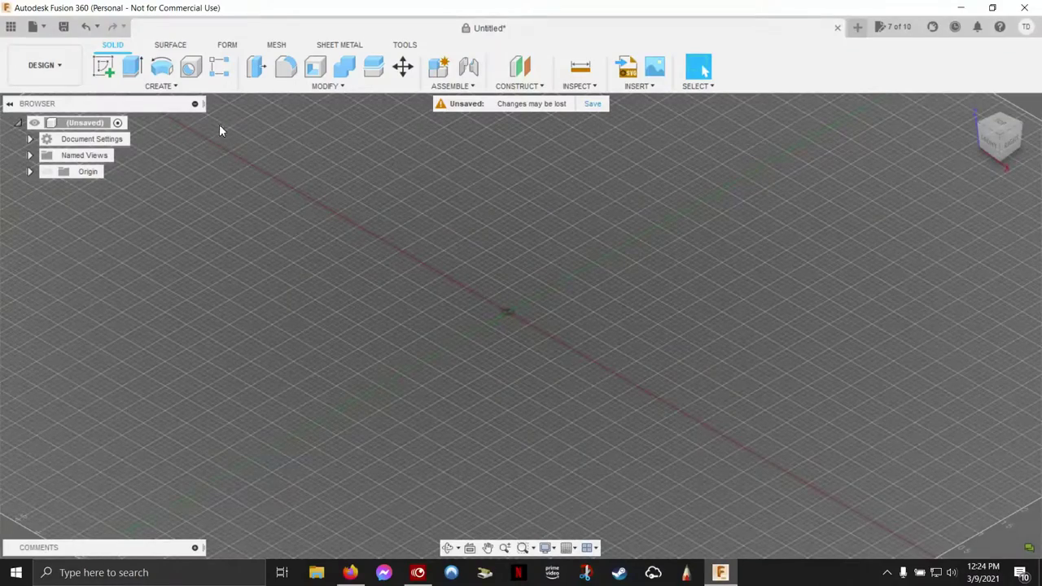
# - Create a 6.00 × 3.50 × 2.90 in box on the ground plane, cornered at the origin
pyautogui.click(160, 88)
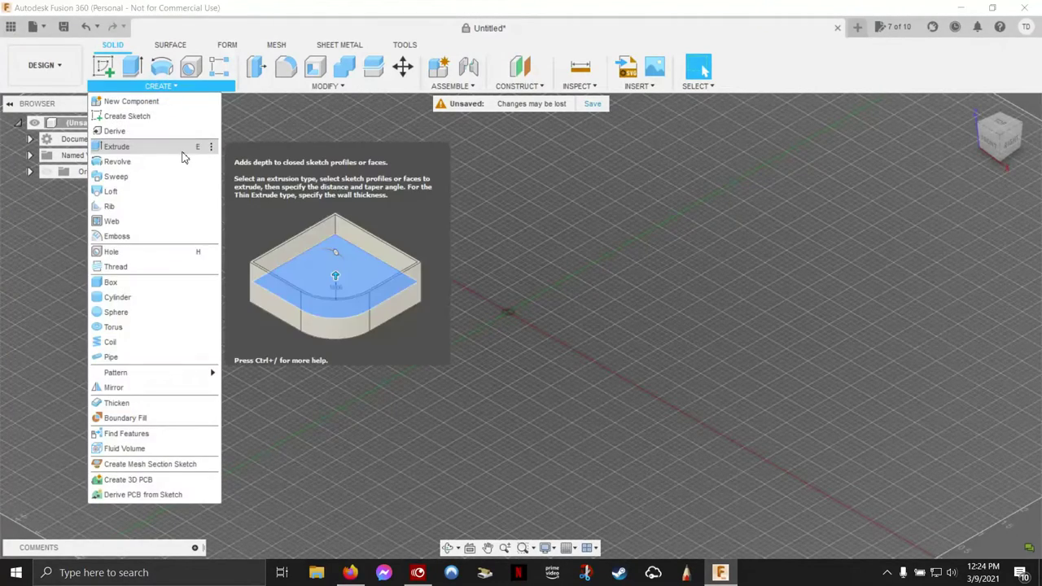
pyautogui.click(165, 287)
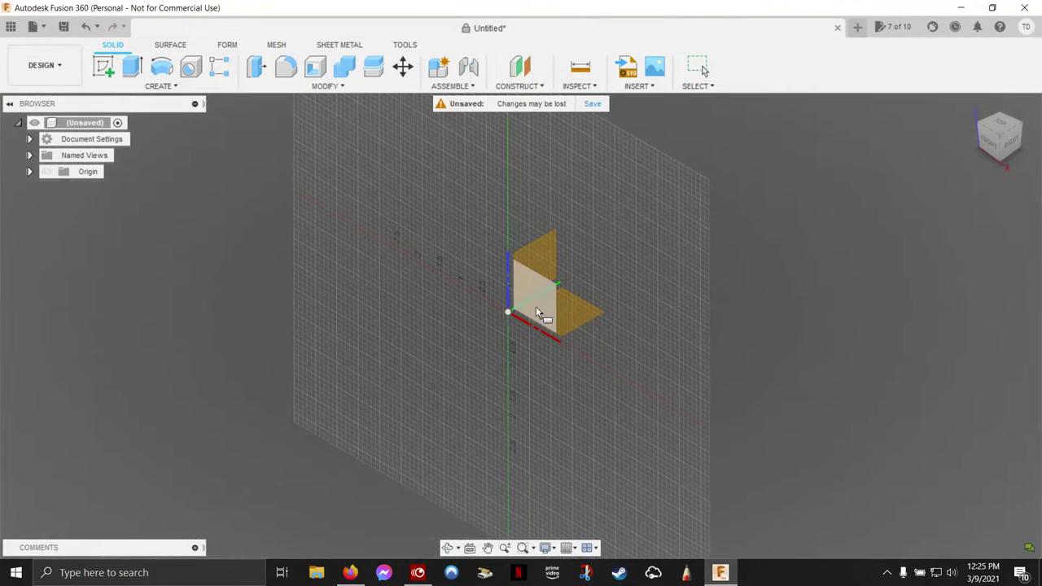
pyautogui.click(537, 312)
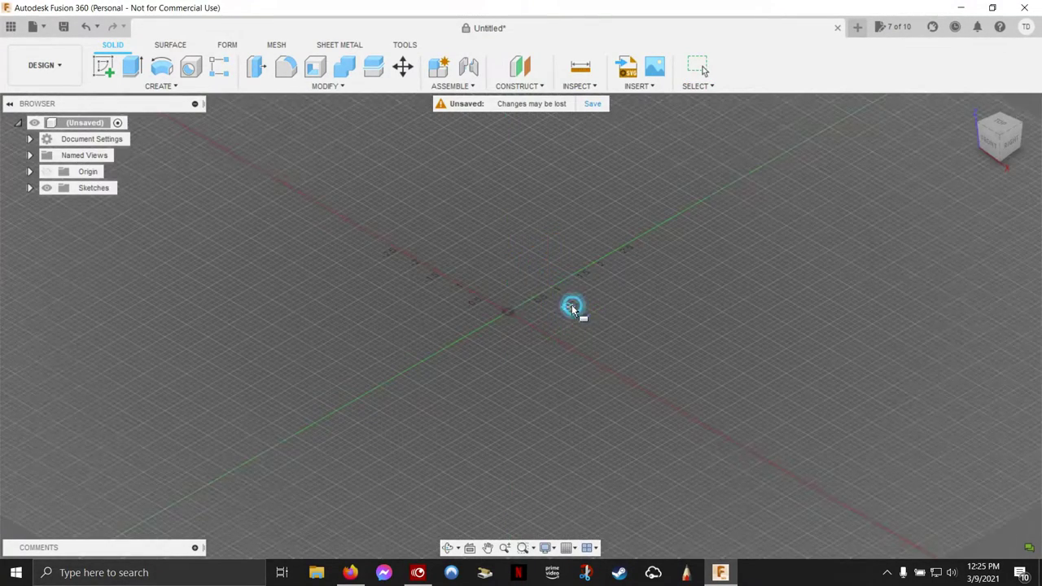
pyautogui.click(509, 310)
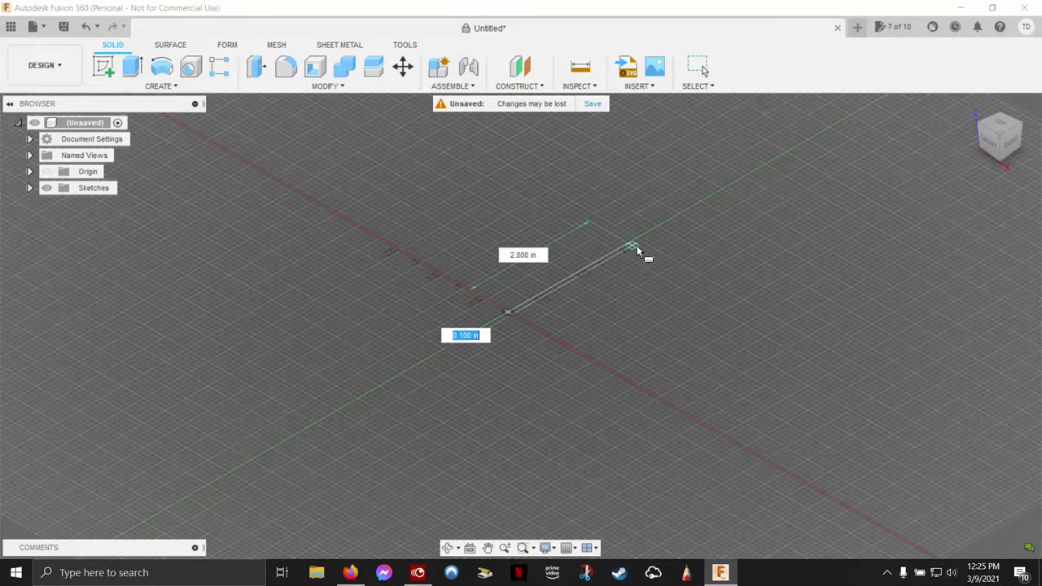
pyautogui.click(919, 374)
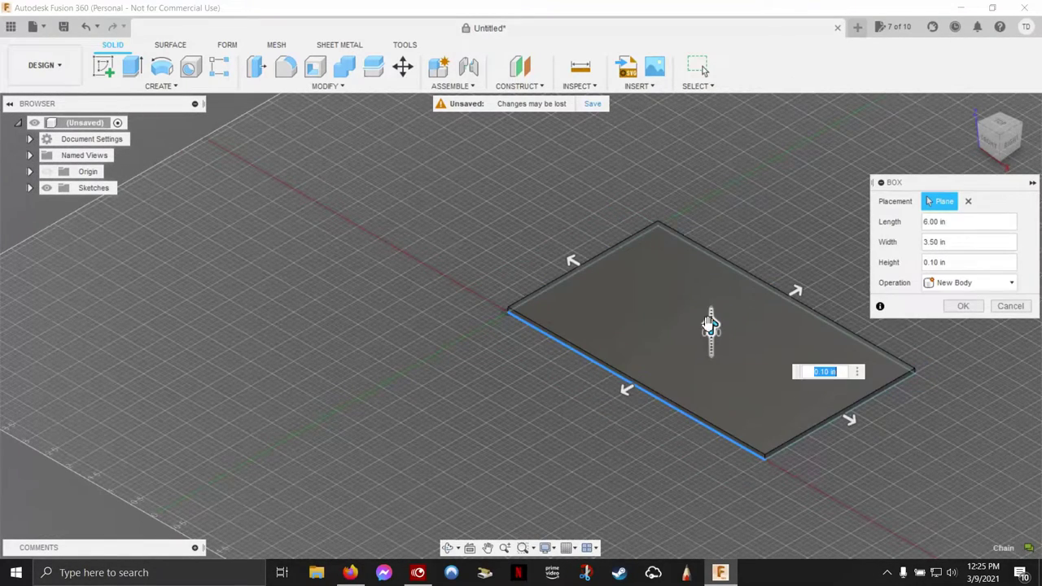
pyautogui.moveTo(710, 324); pyautogui.dragTo(711, 226)
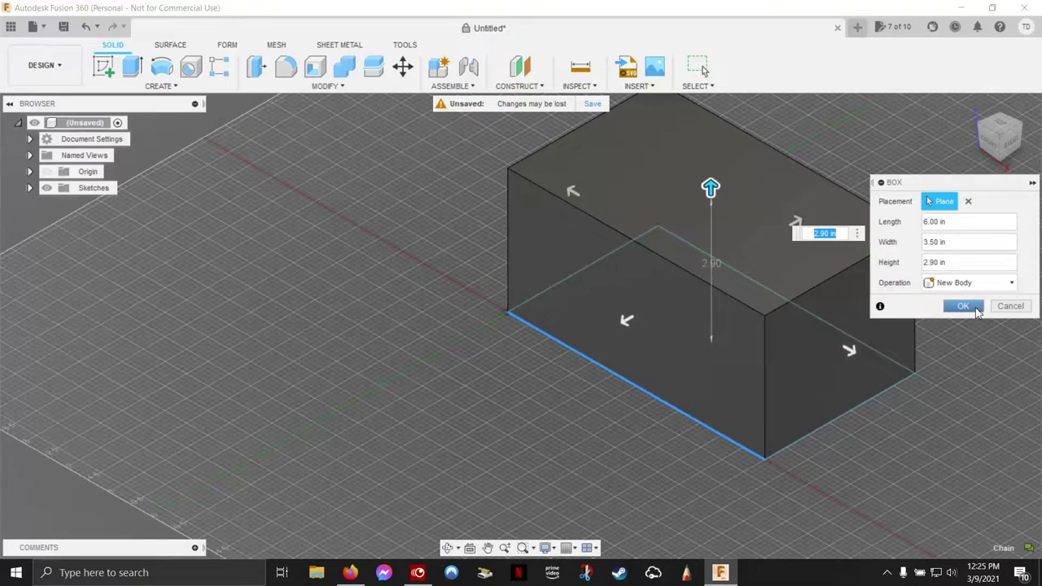
pyautogui.click(964, 307)
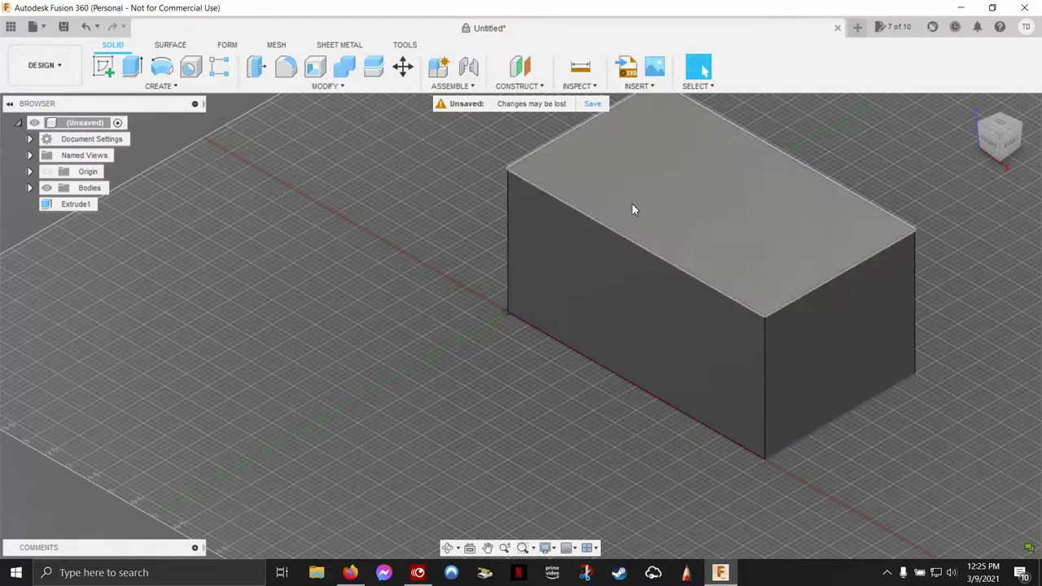
pyautogui.click(636, 86)
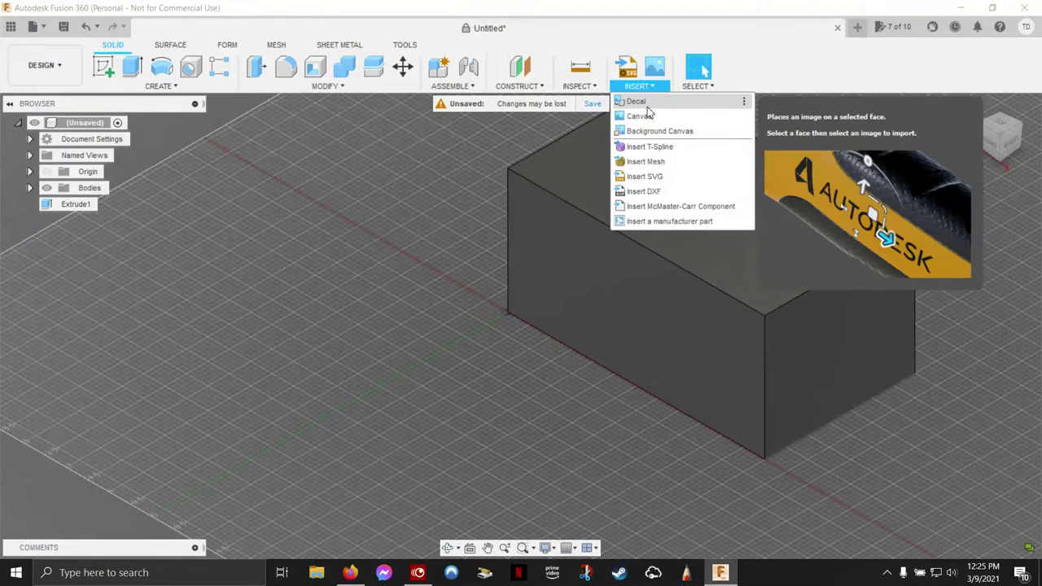
# - Insert the car blueprint JPG from the computer as a canvas on the XZ plane
pyautogui.click(648, 109)
pyautogui.click(750, 130)
pyautogui.click(648, 86)
pyautogui.click(704, 111)
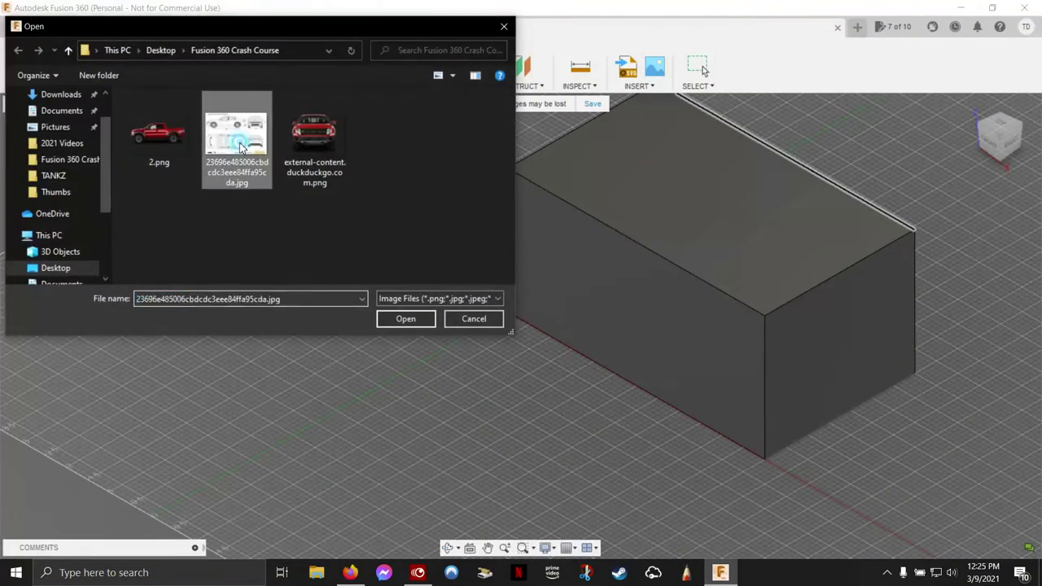
pyautogui.doubleClick(240, 145)
pyautogui.click(533, 301)
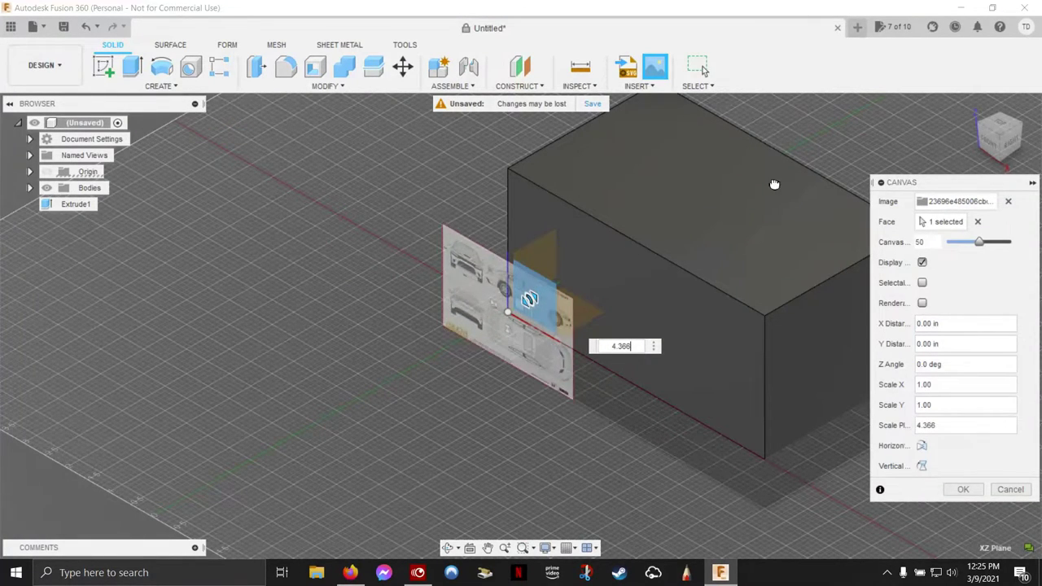
# - Scale up the blueprint and flip it so the car reads upright
pyautogui.moveTo(774, 184); pyautogui.dragTo(980, 122)
pyautogui.moveTo(534, 299)
pyautogui.mouseDown()
pyautogui.moveTo(609, 298)
pyautogui.moveTo(600, 301)
pyautogui.mouseUp()
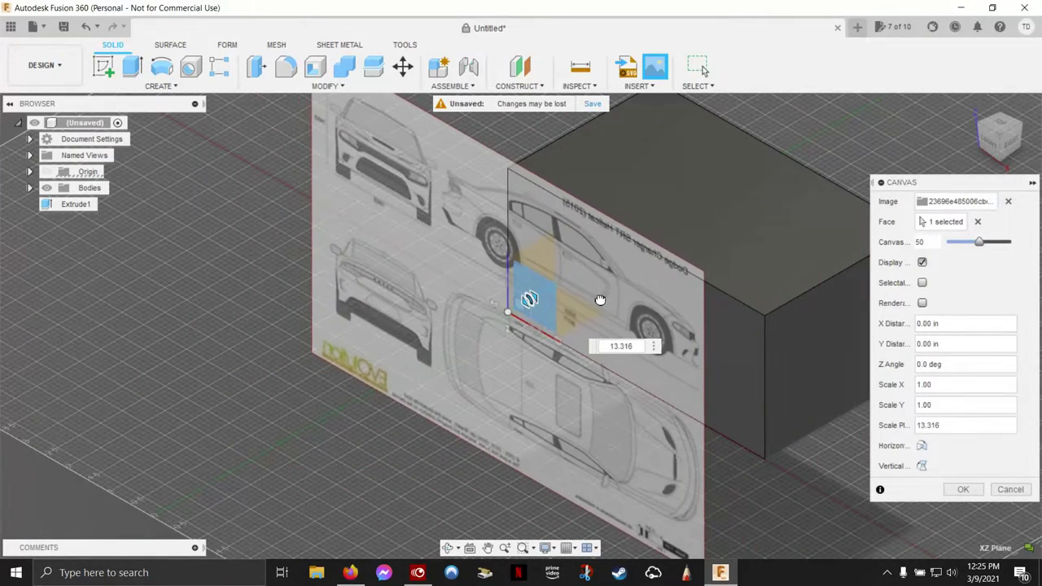
pyautogui.click(490, 307)
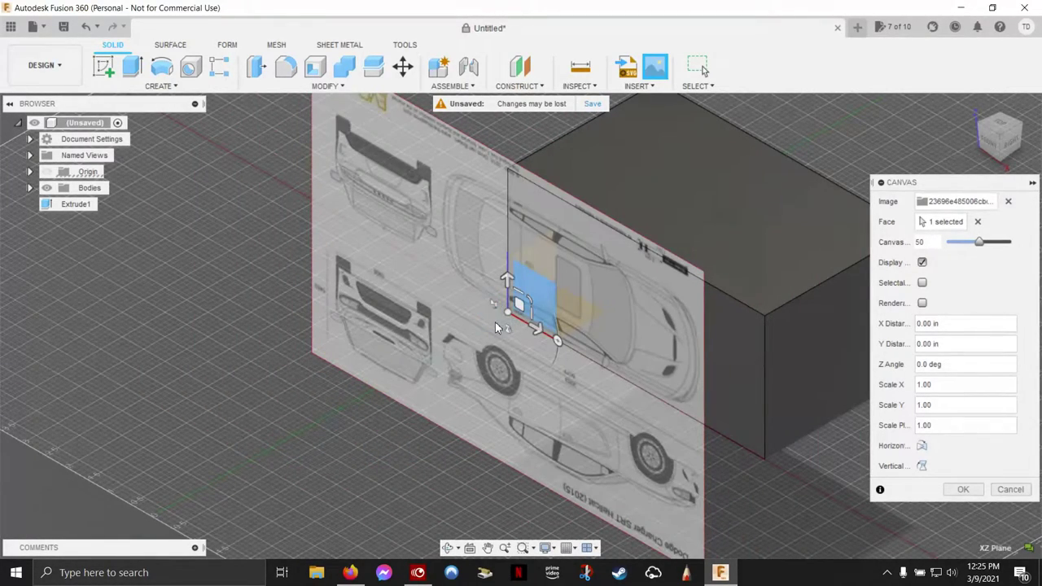
pyautogui.click(493, 308)
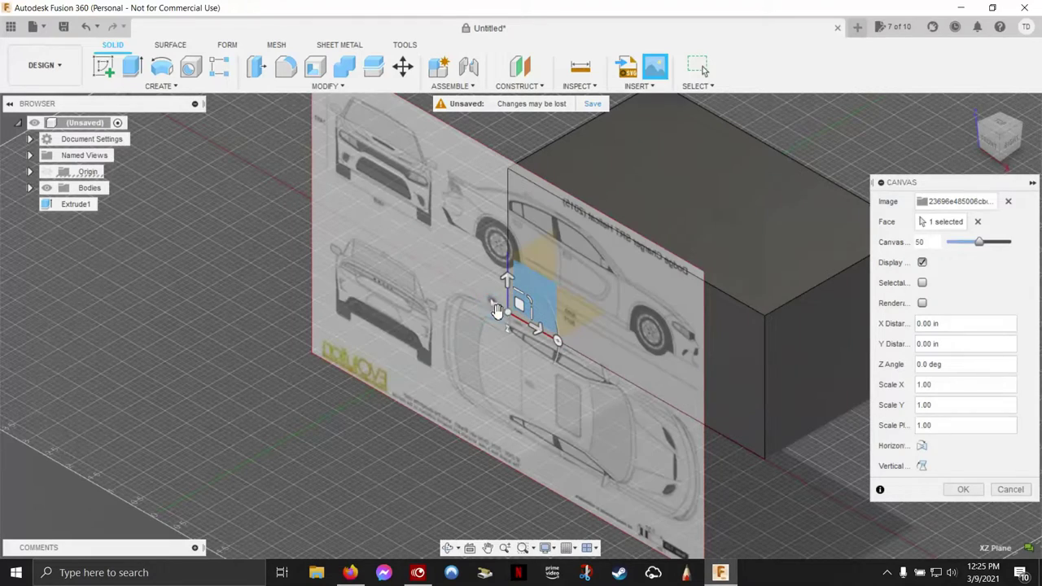
pyautogui.click(508, 328)
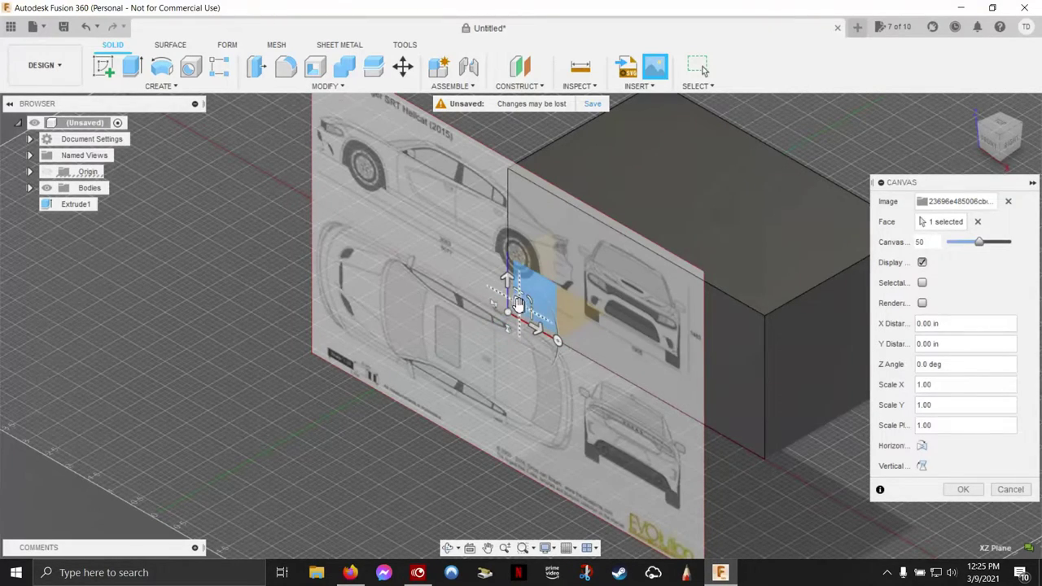
# - Move the blueprint so the car's side view aligns with the block, then commit the canvas
pyautogui.moveTo(519, 305); pyautogui.dragTo(717, 448)
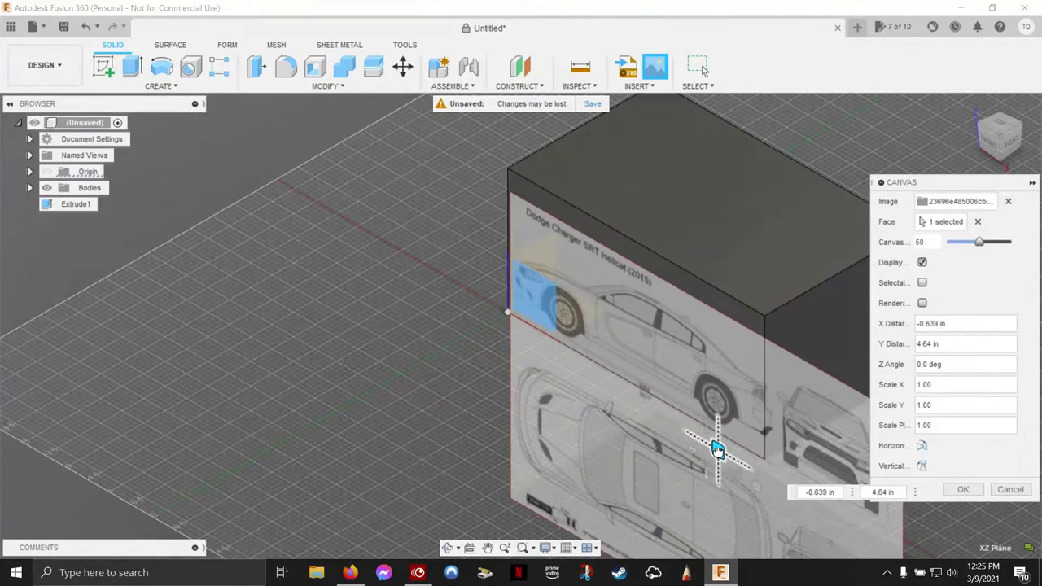
pyautogui.moveTo(717, 448); pyautogui.dragTo(712, 454)
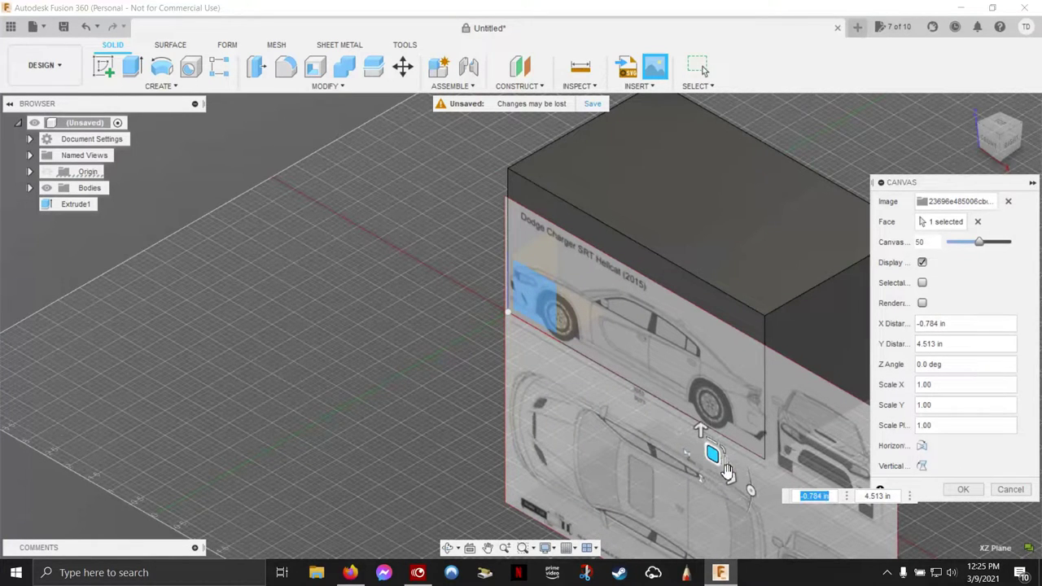
pyautogui.moveTo(732, 479); pyautogui.dragTo(722, 453)
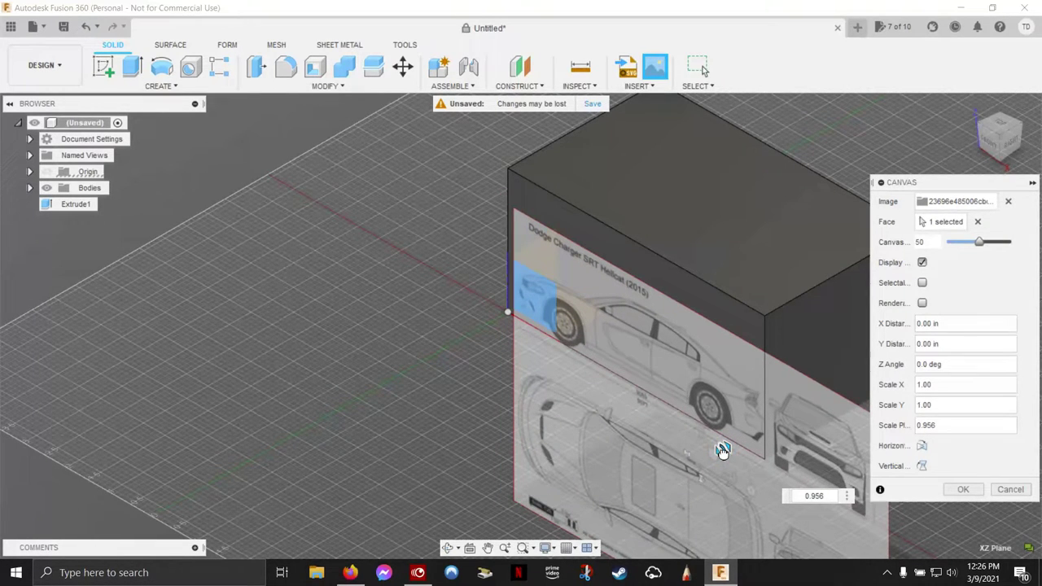
pyautogui.moveTo(712, 458)
pyautogui.mouseDown()
pyautogui.moveTo(710, 442)
pyautogui.moveTo(709, 454)
pyautogui.mouseUp()
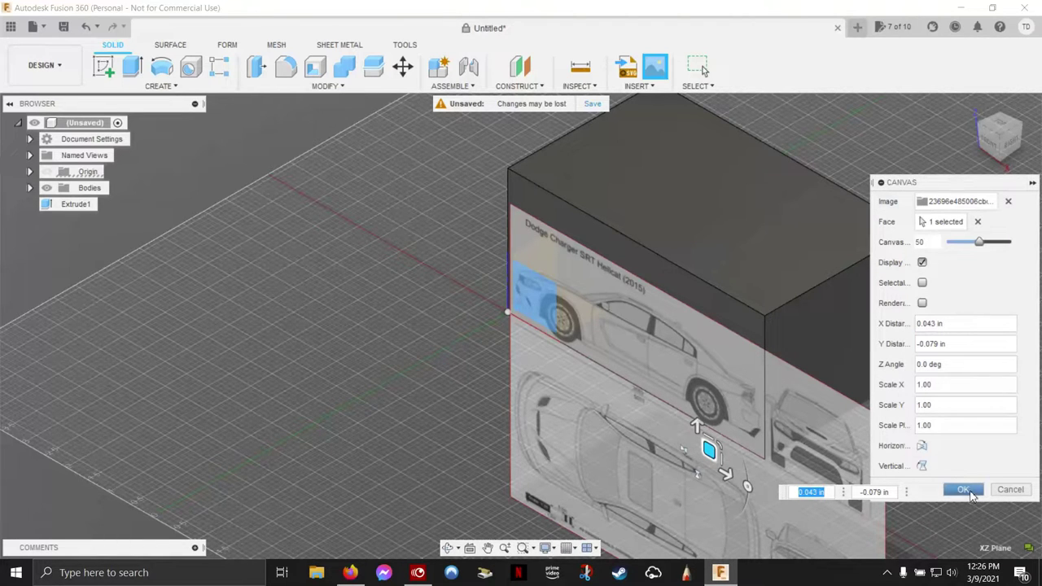
pyautogui.click(964, 490)
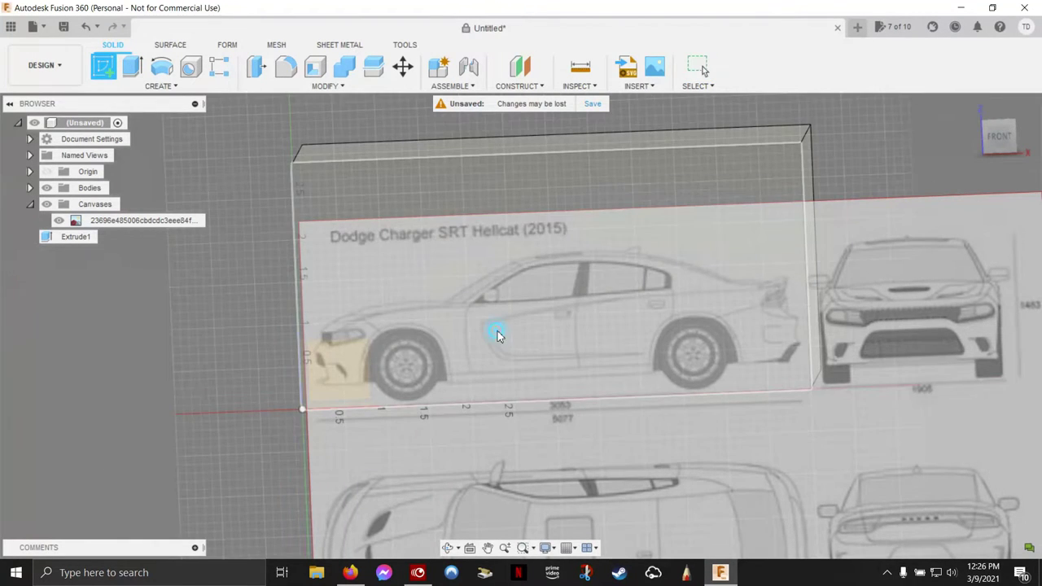
# - Start a sketch on the block face in front of the blueprint and pick the Line tool
pyautogui.click(549, 393)
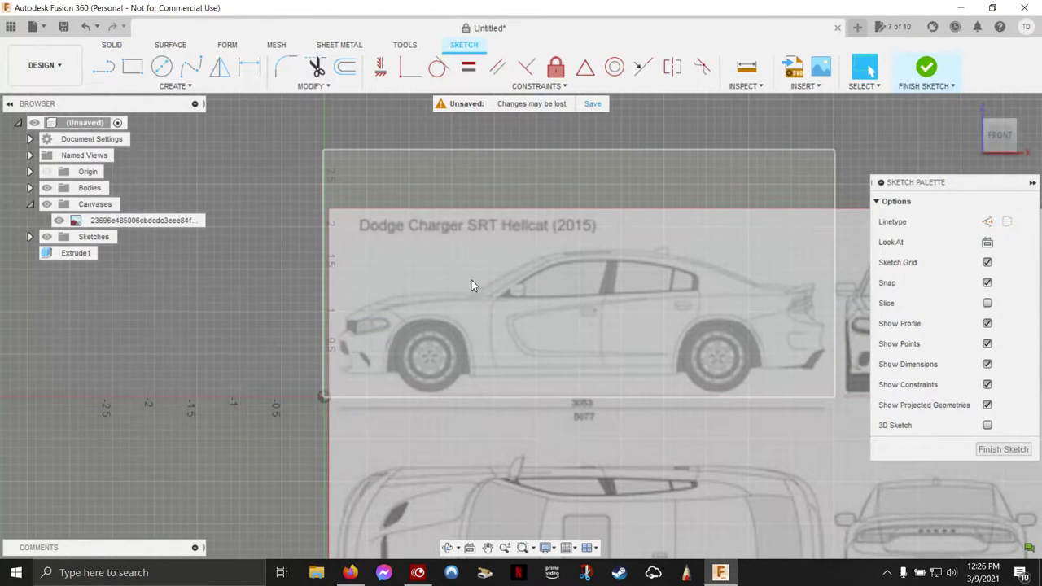
pyautogui.click(175, 86)
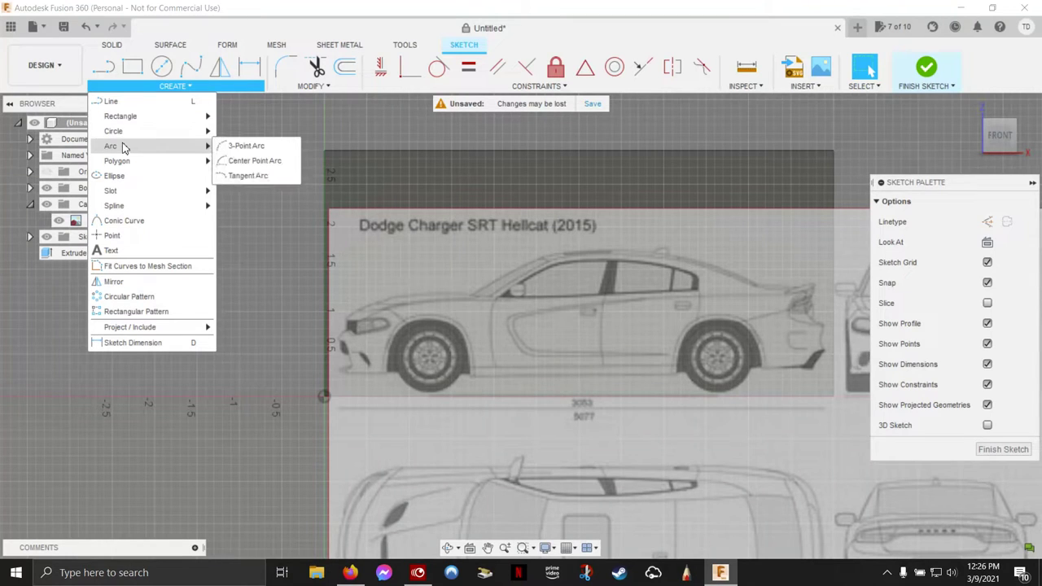
pyautogui.click(130, 102)
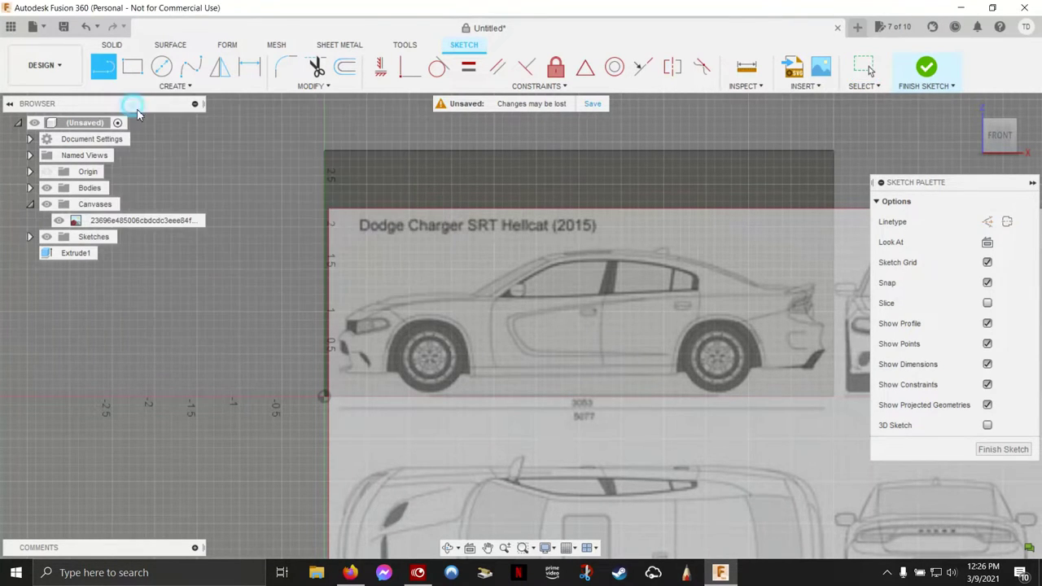
pyautogui.scroll(-2, 350, 335)
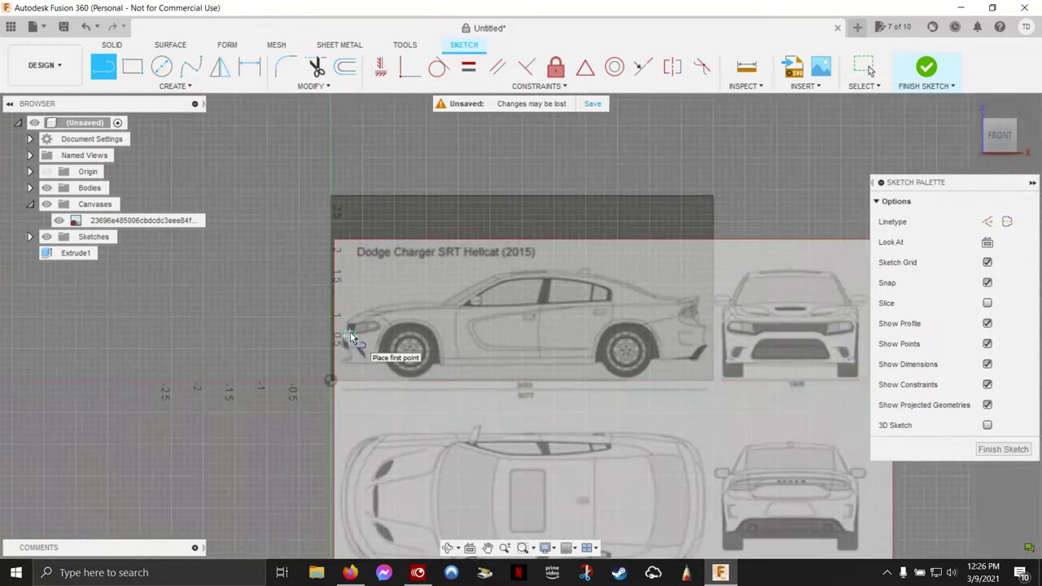
# - Trace the front bumper edges with the first straight line segments
pyautogui.scroll(3, 350, 334)
pyautogui.scroll(2, 349, 330)
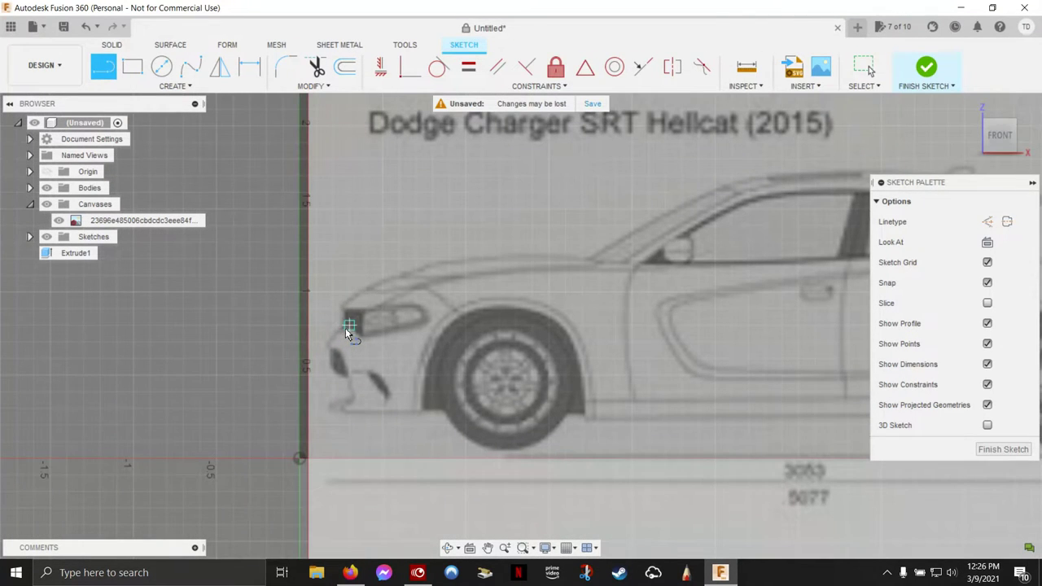
pyautogui.click(345, 328)
pyautogui.click(344, 310)
pyautogui.click(386, 329)
pyautogui.click(333, 409)
pyautogui.click(416, 444)
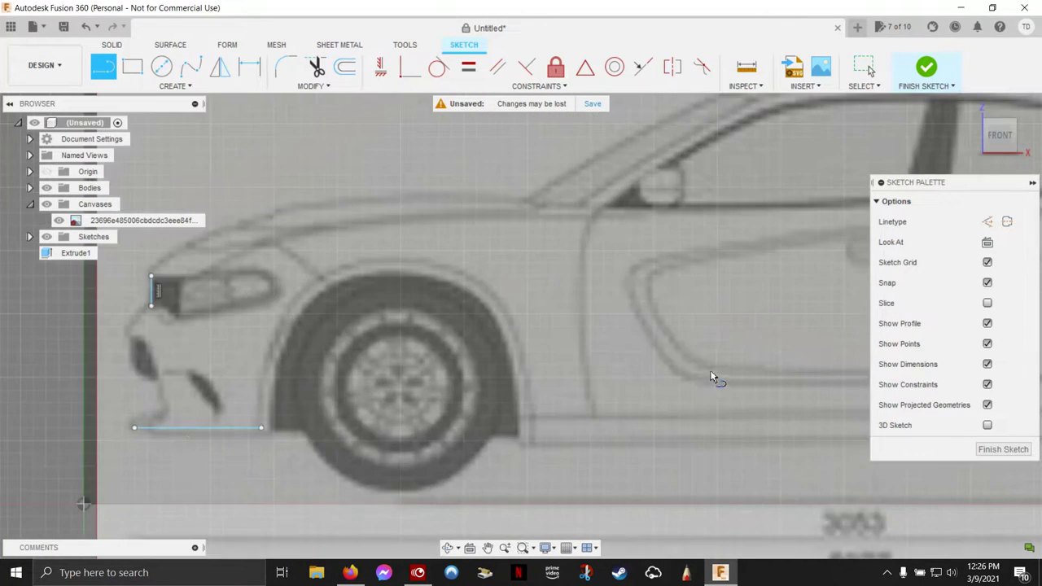
# - Draw a straight line along the car's underside behind the front wheel
pyautogui.scroll(-3, 710, 375)
pyautogui.scroll(1, 759, 352)
pyautogui.moveTo(759, 352)
pyautogui.mouseDown(button='middle')
pyautogui.moveTo(453, 275)
pyautogui.moveTo(449, 302)
pyautogui.mouseUp(button='middle')
pyautogui.press('l')
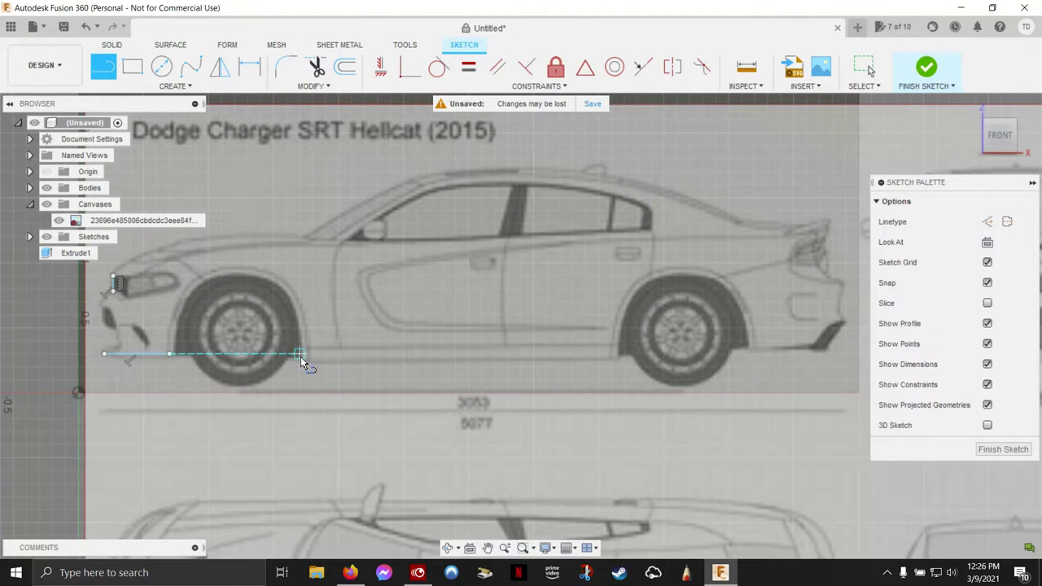
pyautogui.press('Escape')
pyautogui.press('Escape')
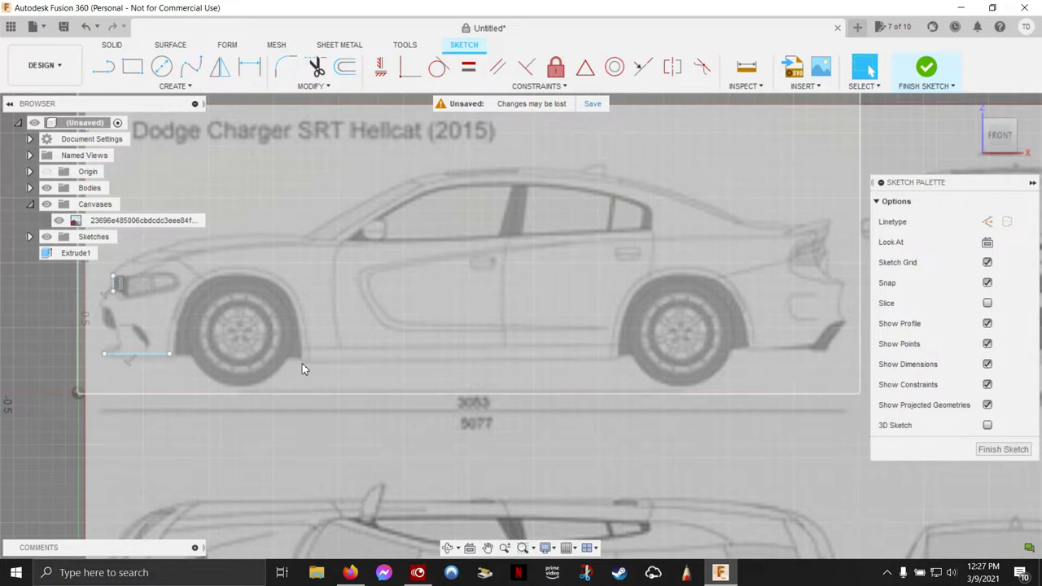
pyautogui.press('l')
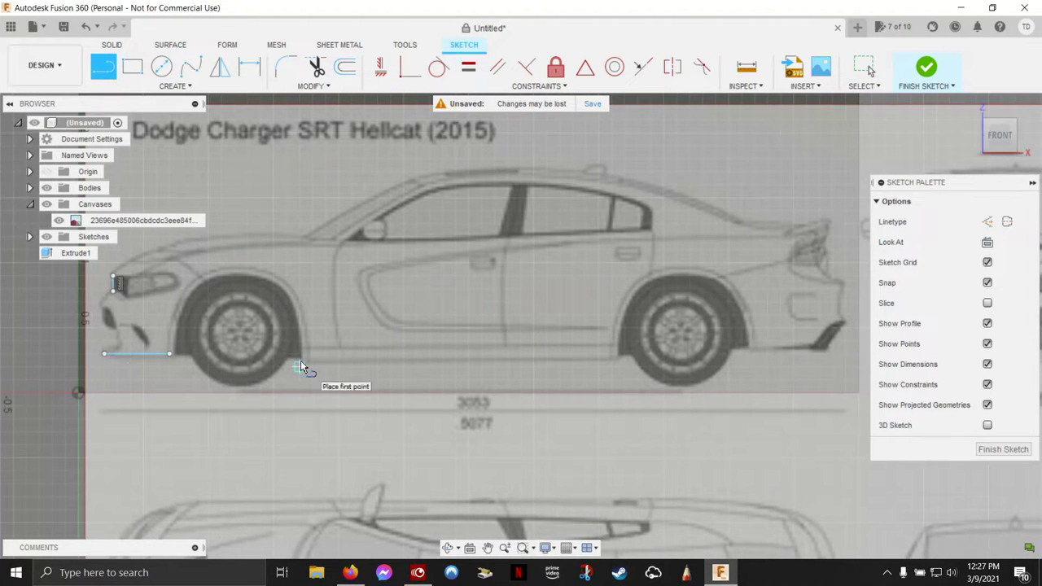
pyautogui.click(300, 360)
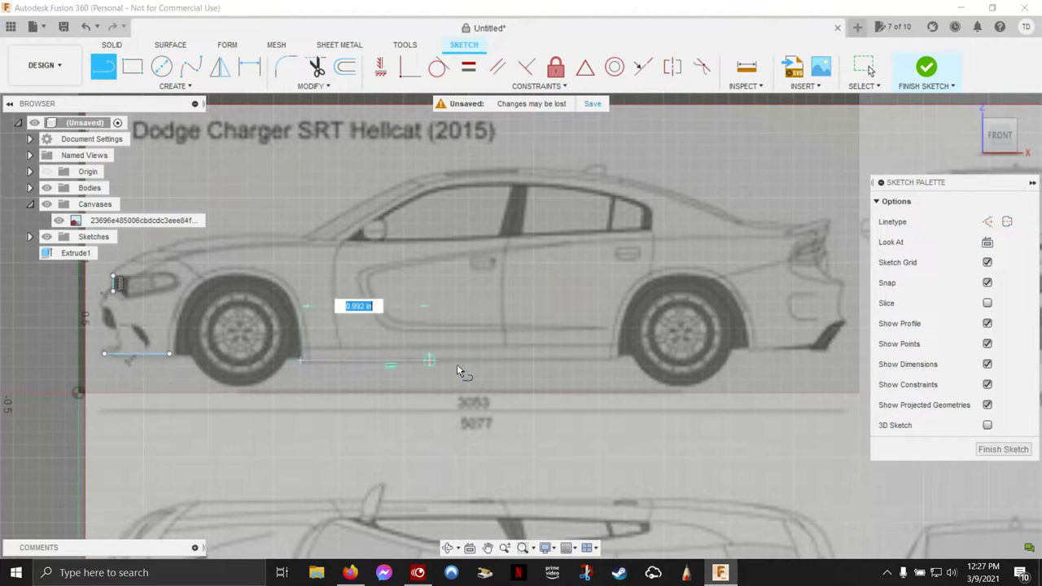
pyautogui.click(618, 360)
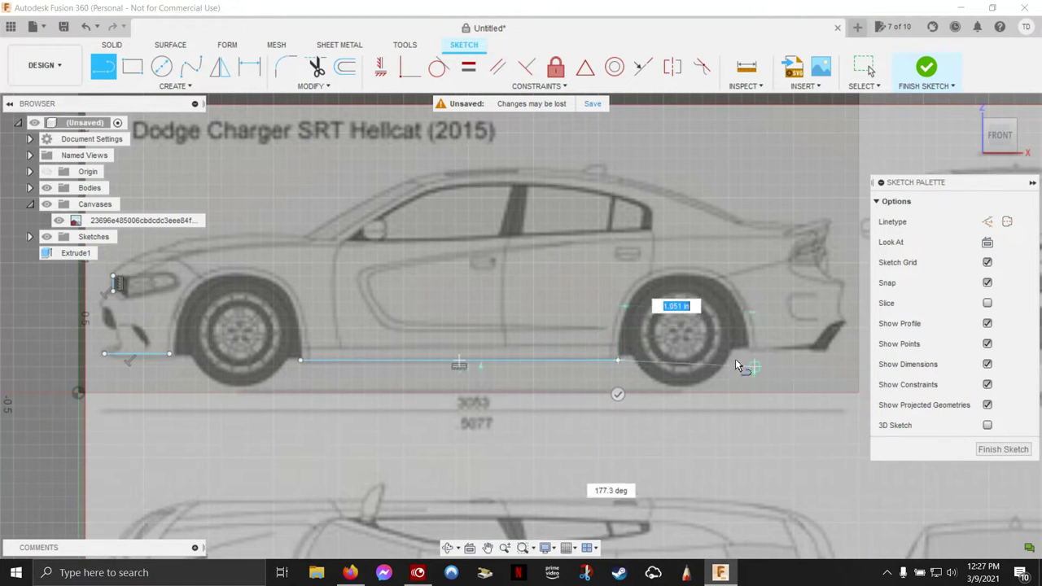
pyautogui.press('Escape')
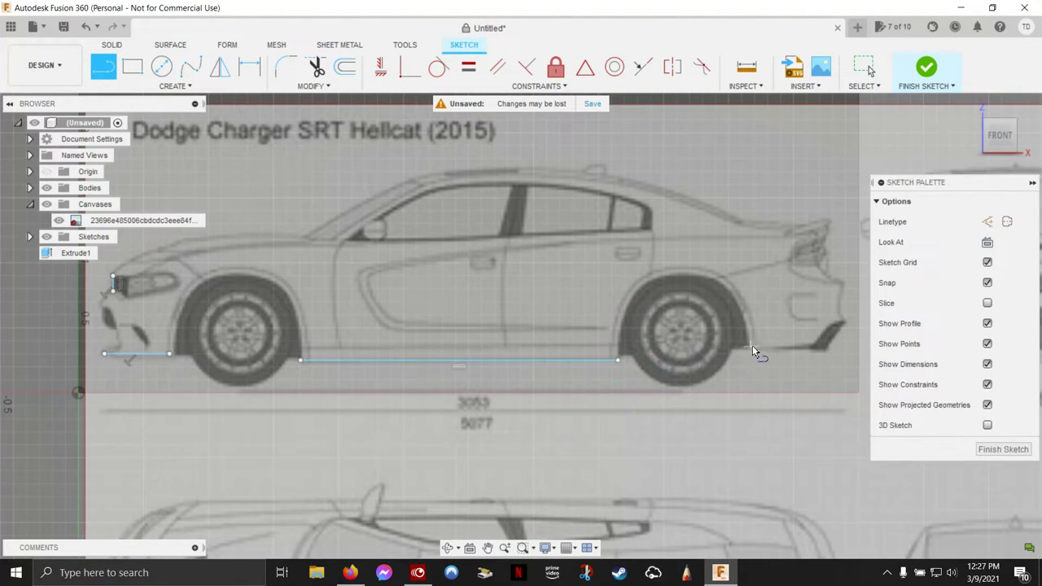
# - Line the underside behind the rear wheel and angle up the rear bumper corner
pyautogui.click(748, 348)
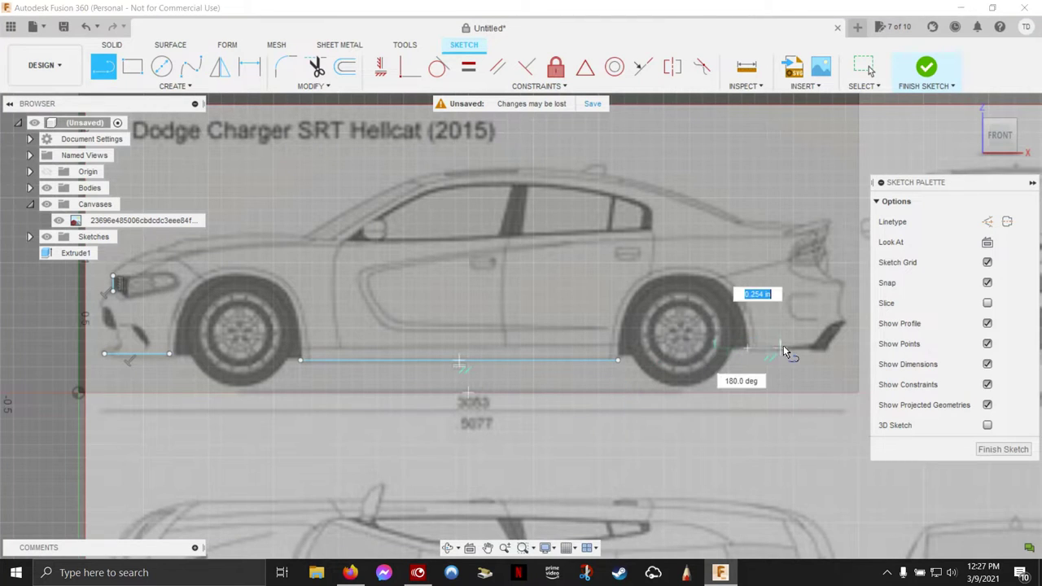
pyautogui.click(827, 349)
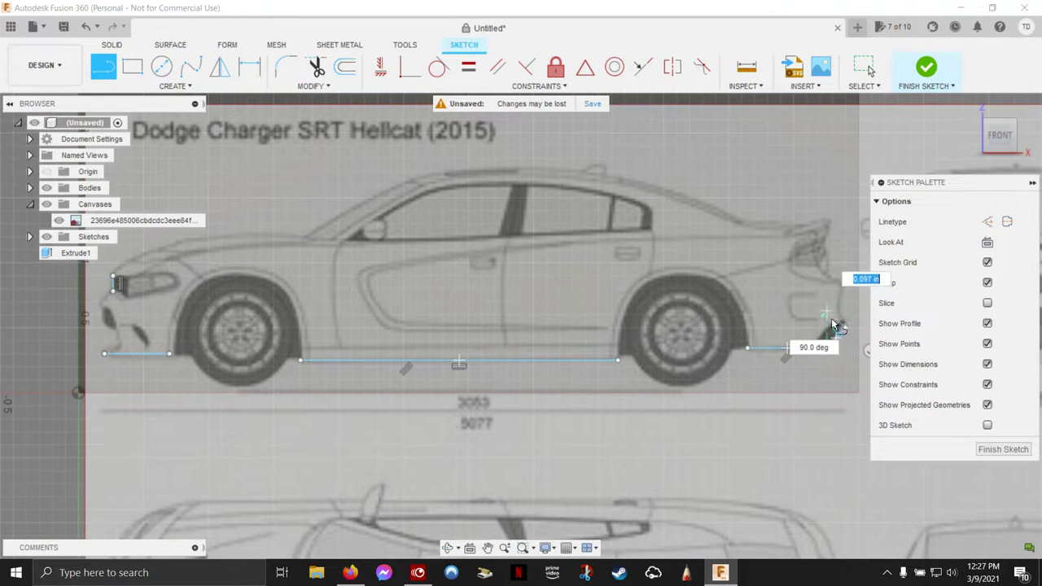
pyautogui.click(845, 327)
pyautogui.press('Escape')
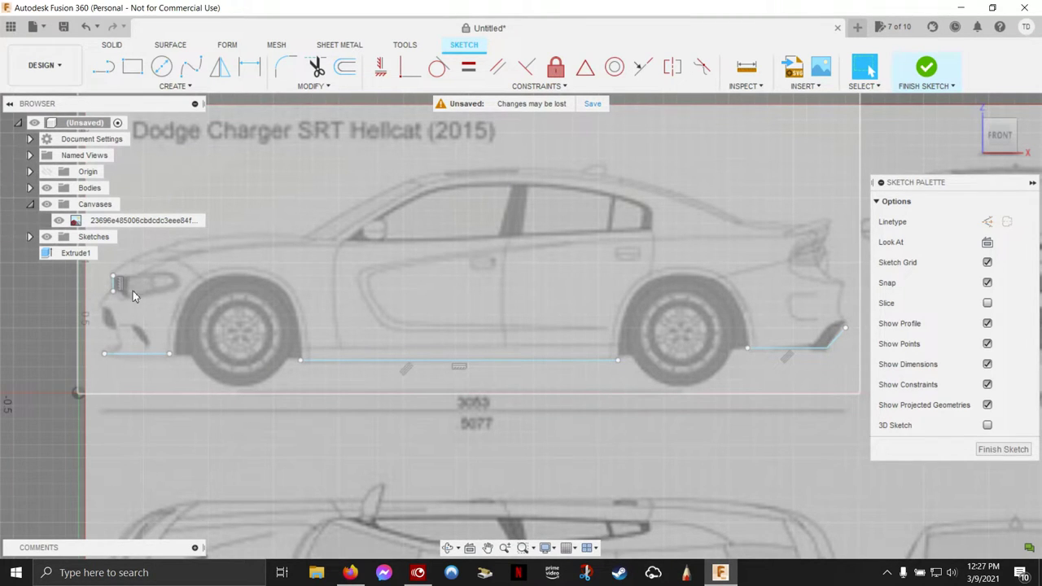
# - Draw a line up the front bumper face from its base
pyautogui.press('l')
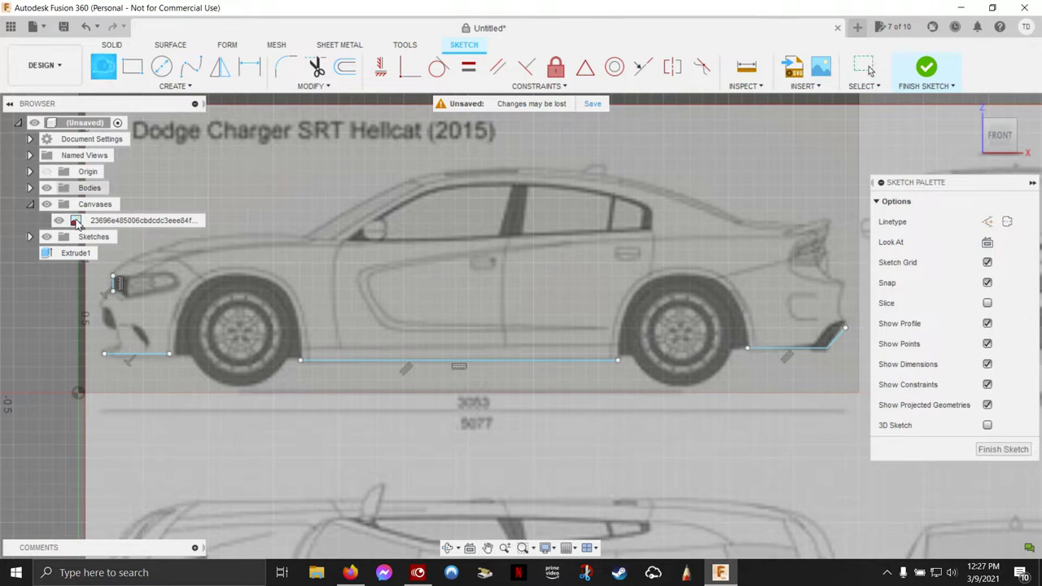
pyautogui.click(115, 352)
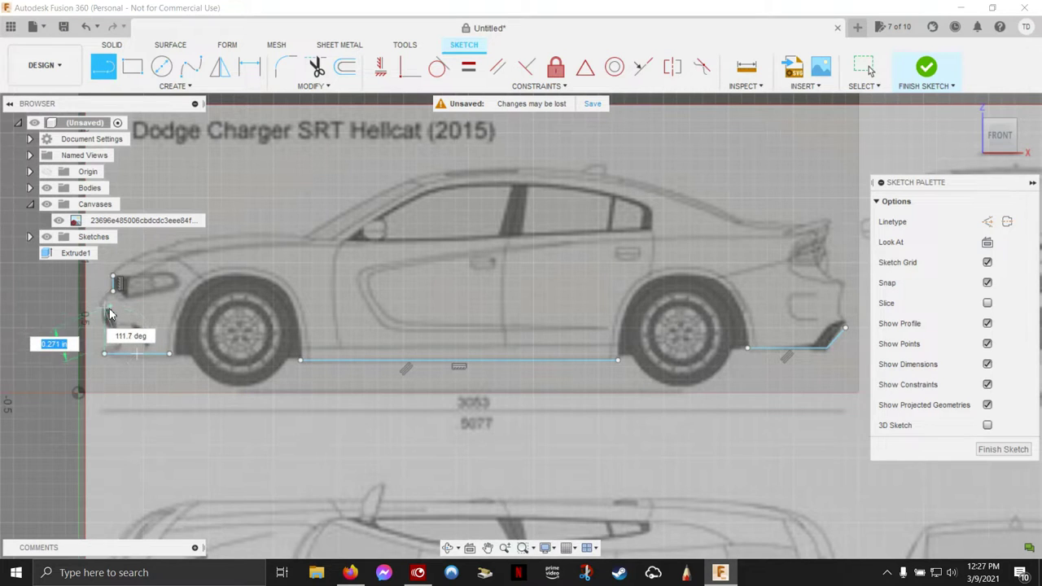
pyautogui.scroll(-3, 113, 315)
pyautogui.scroll(4, 112, 316)
pyautogui.scroll(2, 114, 315)
pyautogui.click(112, 309)
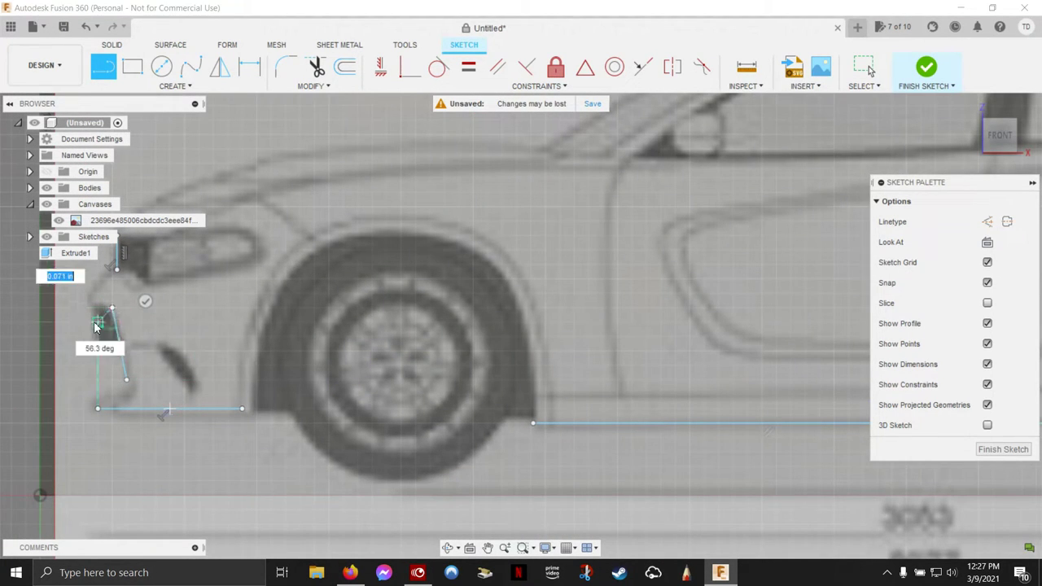
pyautogui.scroll(-2, 183, 323)
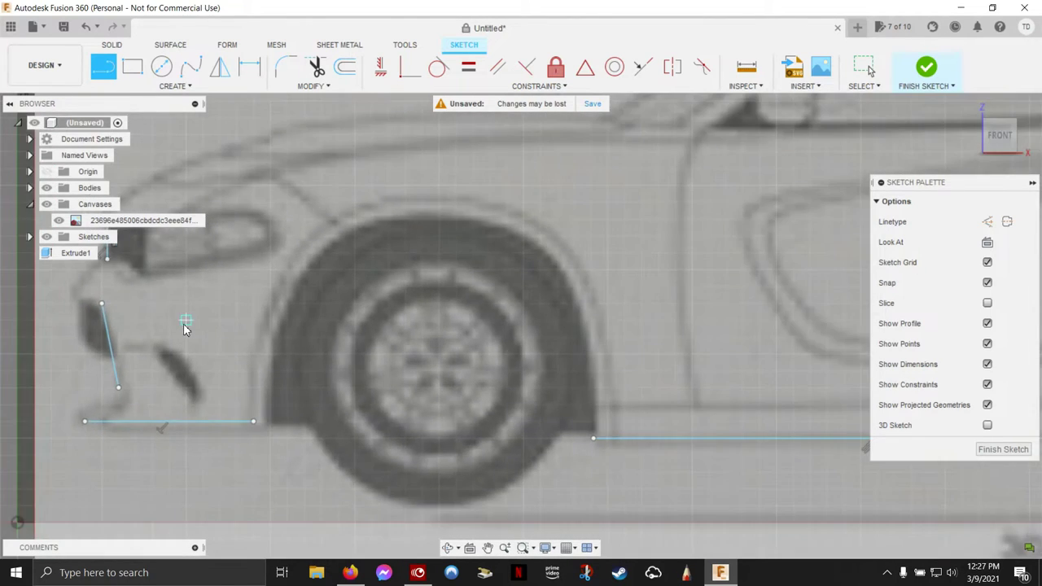
pyautogui.scroll(-3, 185, 326)
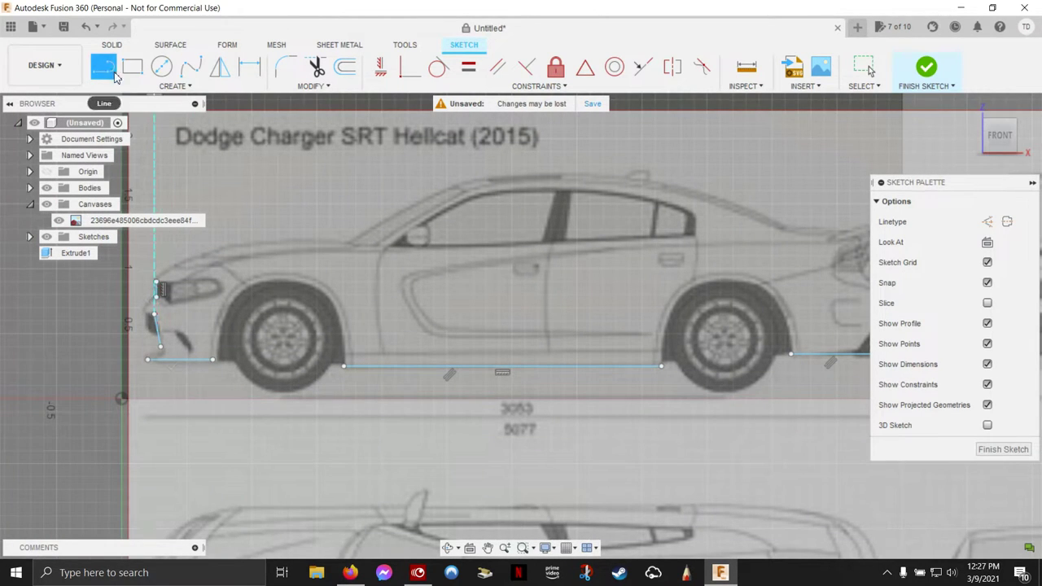
# - Start a spline at the front bumper top with a point on the hood front
pyautogui.click(191, 69)
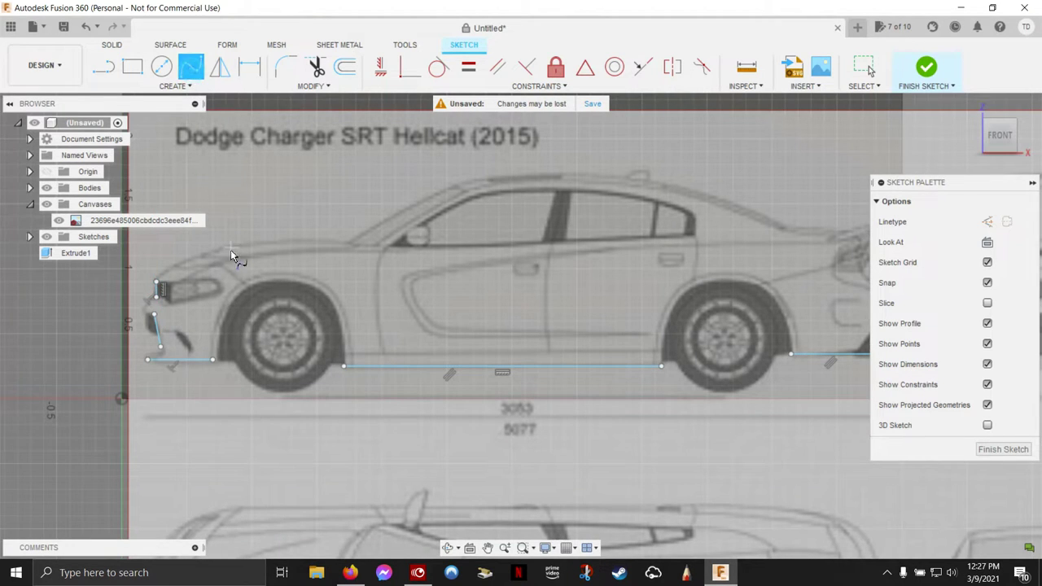
pyautogui.click(156, 283)
pyautogui.click(209, 250)
# - Extend the hood spline further along the hood and end it
pyautogui.click(305, 236)
pyautogui.press('Return')
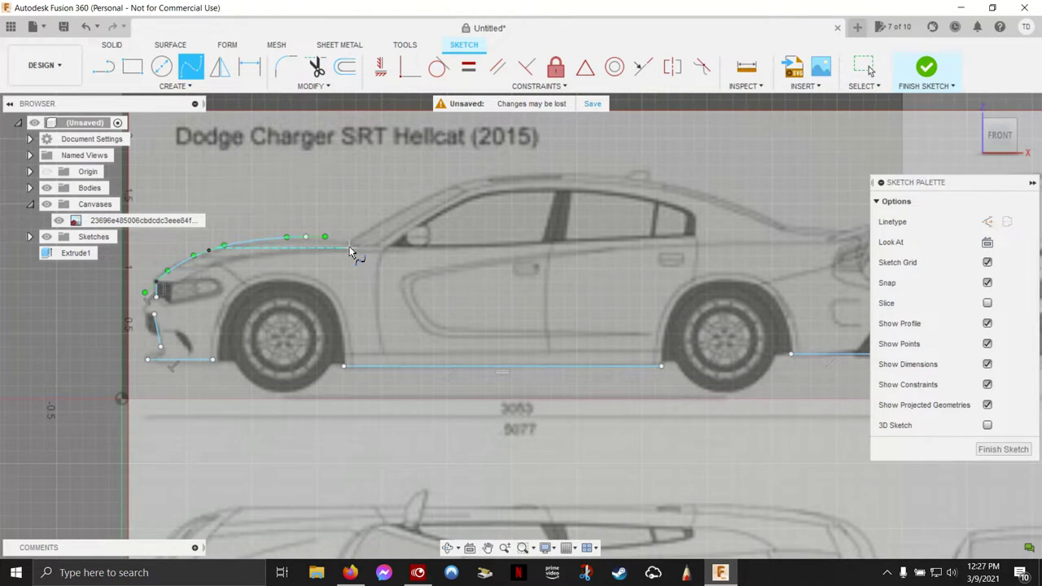
pyautogui.scroll(3, 350, 244)
pyautogui.scroll(2, 350, 248)
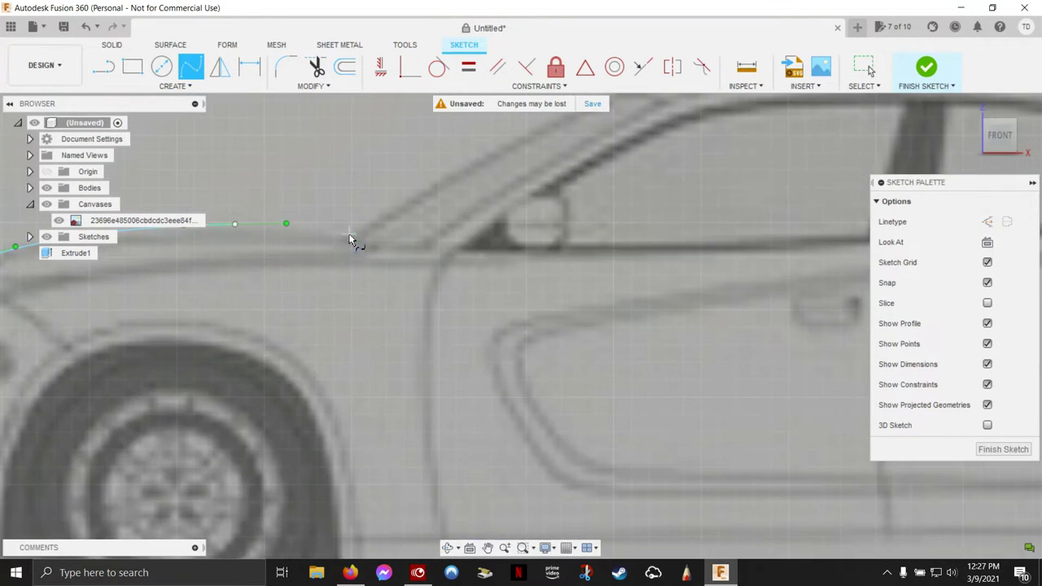
pyautogui.click(352, 240)
pyautogui.press('Escape')
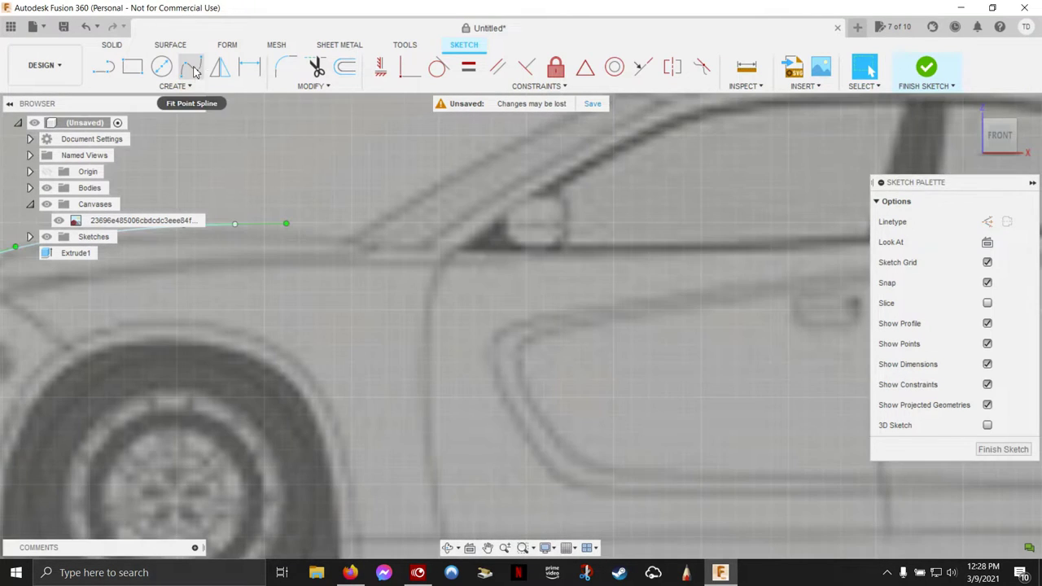
# - Draw a spline from the hood curve's end to the windshield base
pyautogui.click(191, 67)
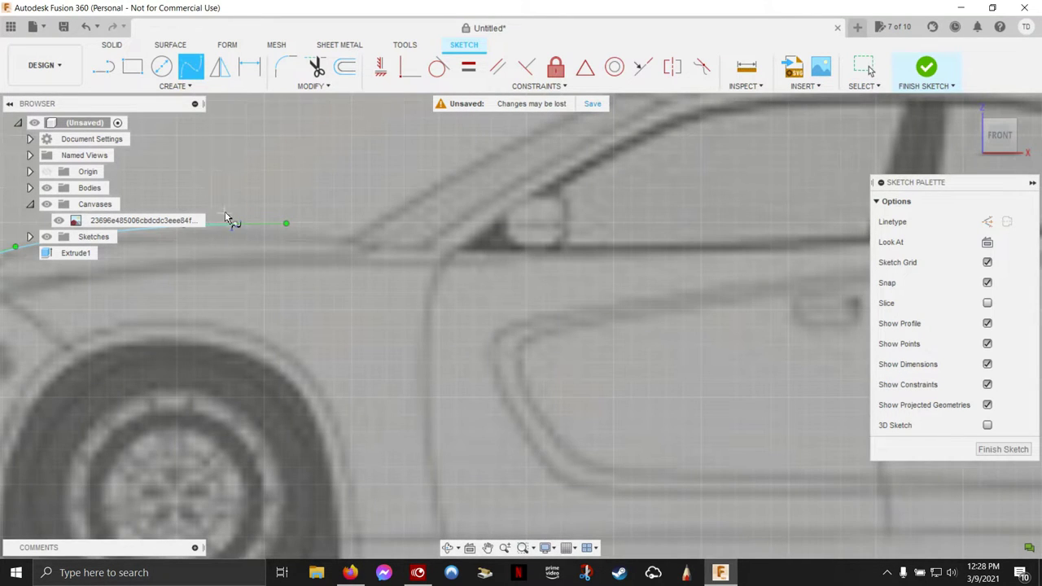
pyautogui.click(235, 225)
pyautogui.scroll(-3, 296, 232)
pyautogui.scroll(3, 296, 232)
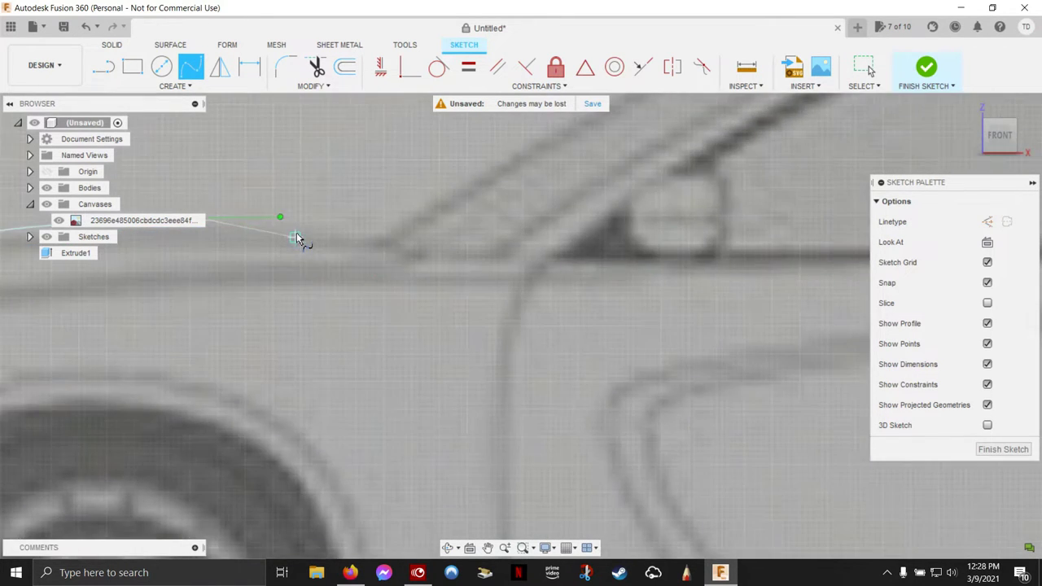
pyautogui.scroll(3, 296, 232)
pyautogui.click(295, 223)
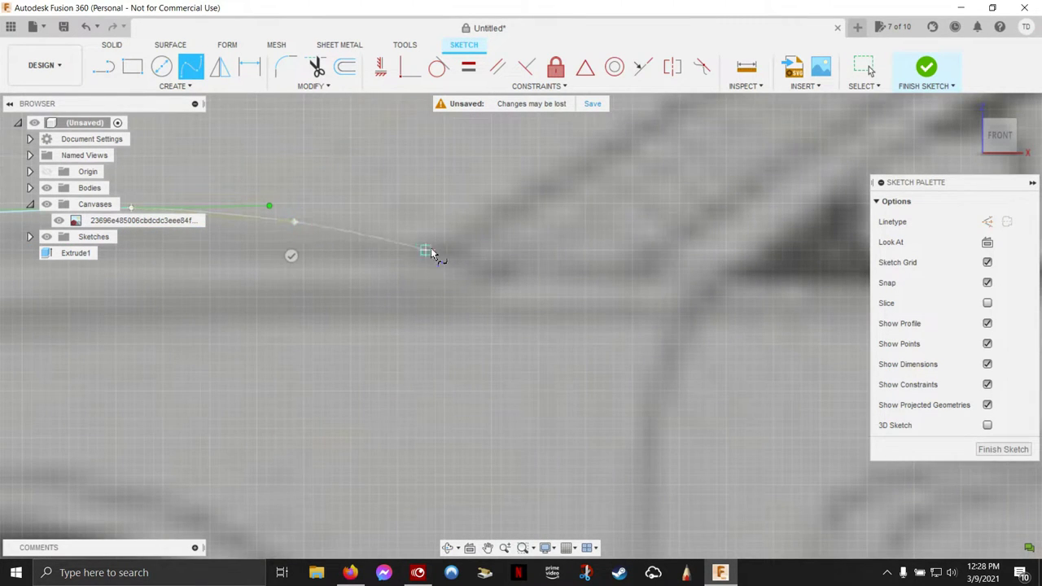
pyautogui.click(445, 249)
pyautogui.click(436, 283)
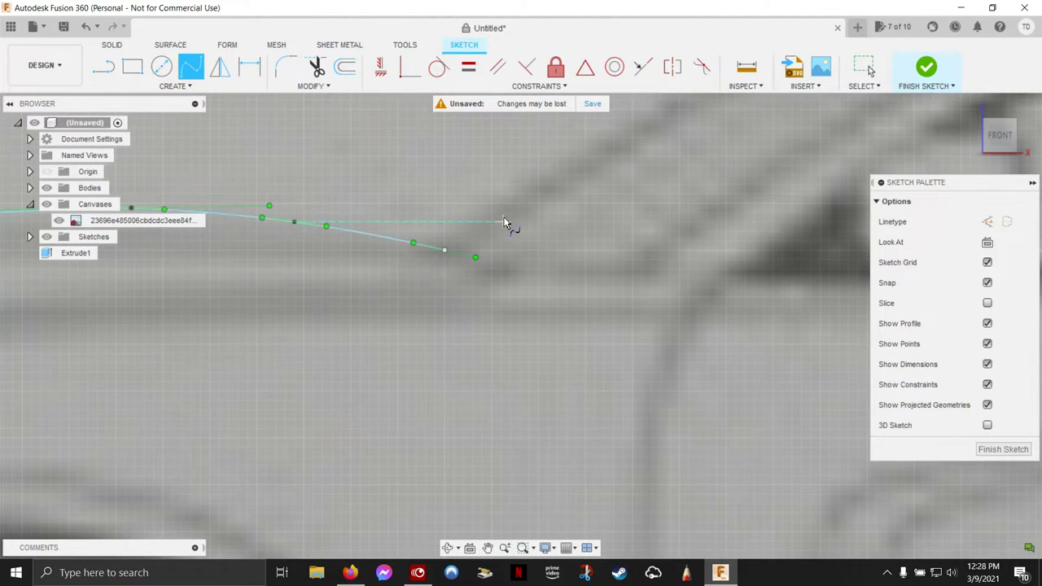
pyautogui.scroll(1, 497, 227)
pyautogui.scroll(-3, 490, 222)
pyautogui.scroll(-2, 491, 226)
pyautogui.scroll(1, 388, 261)
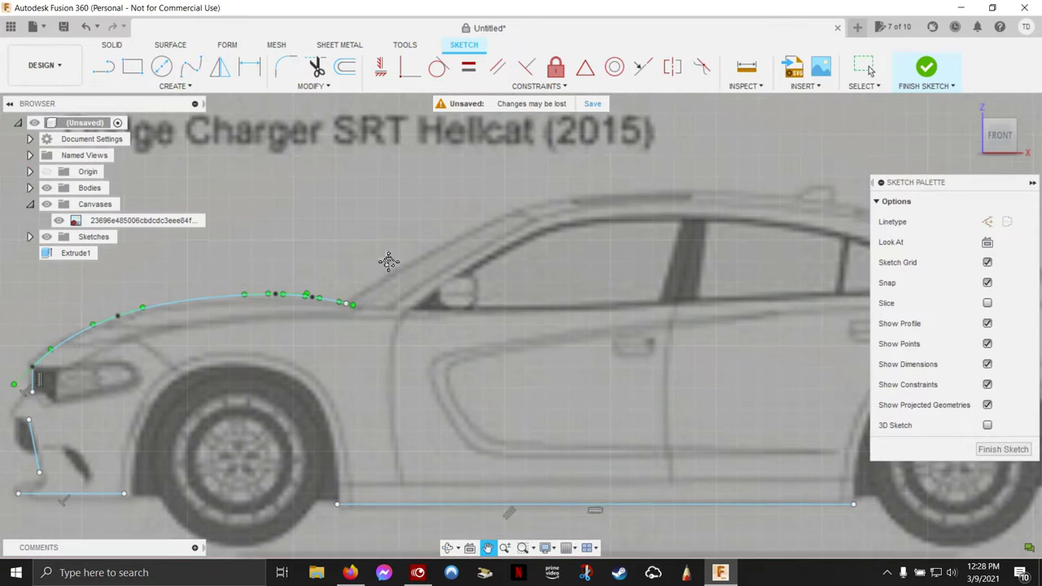
# - Trace the windshield with a spline from its base up to where the roof begins
pyautogui.click(345, 304)
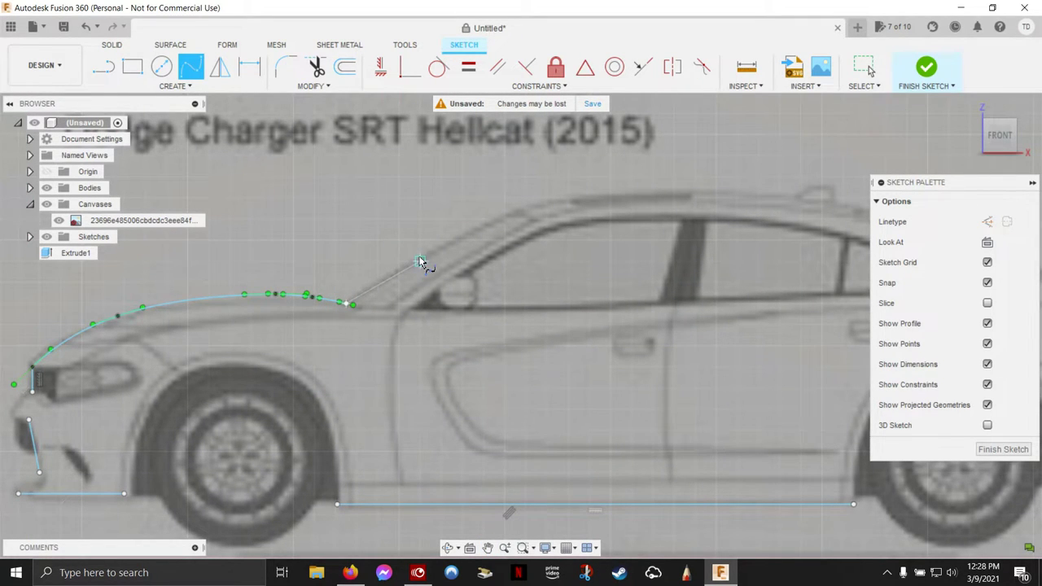
pyautogui.scroll(-2, 418, 259)
pyautogui.scroll(5, 420, 259)
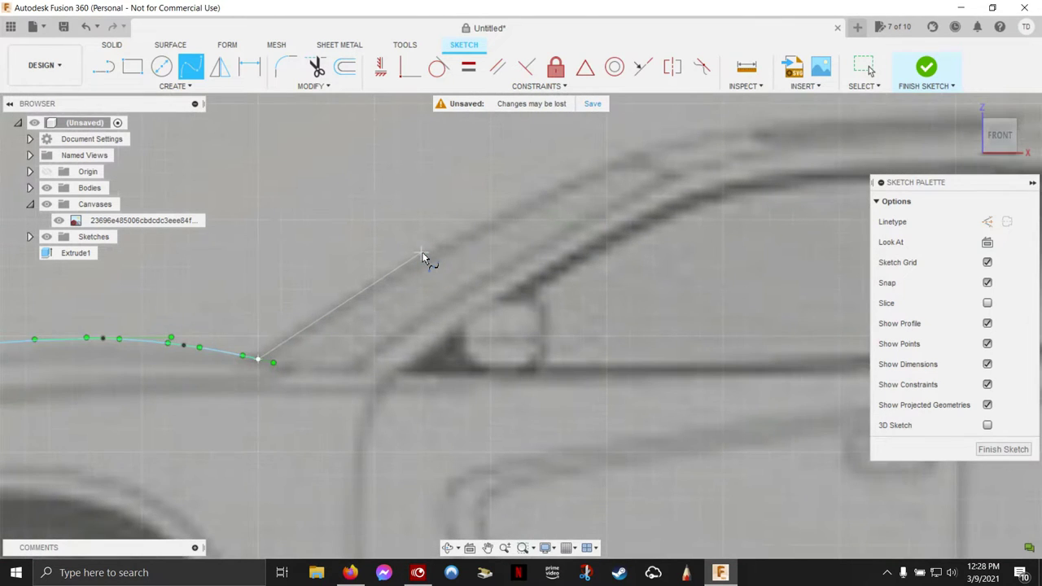
pyautogui.click(443, 245)
pyautogui.click(634, 152)
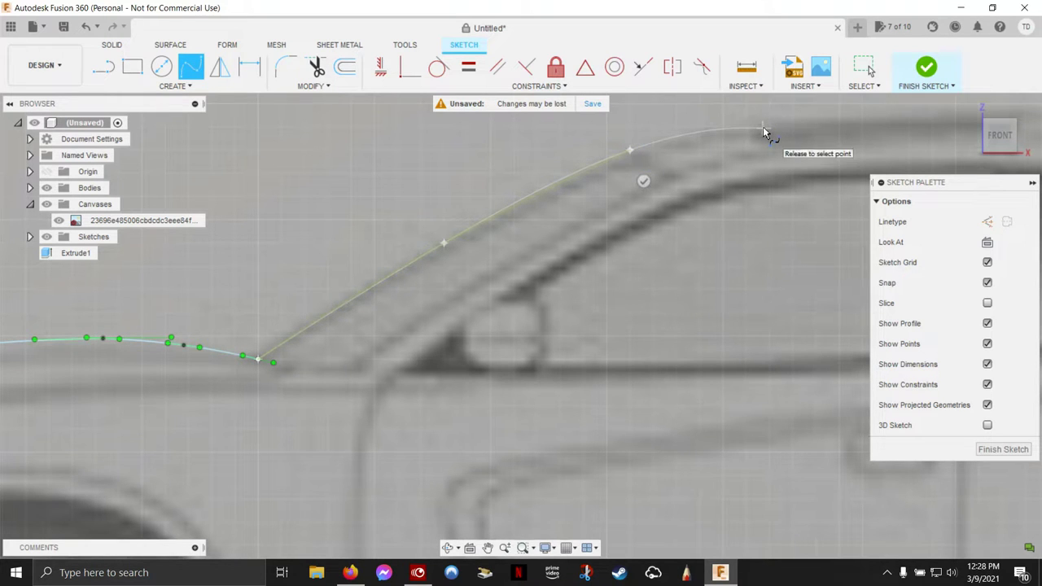
pyautogui.click(768, 128)
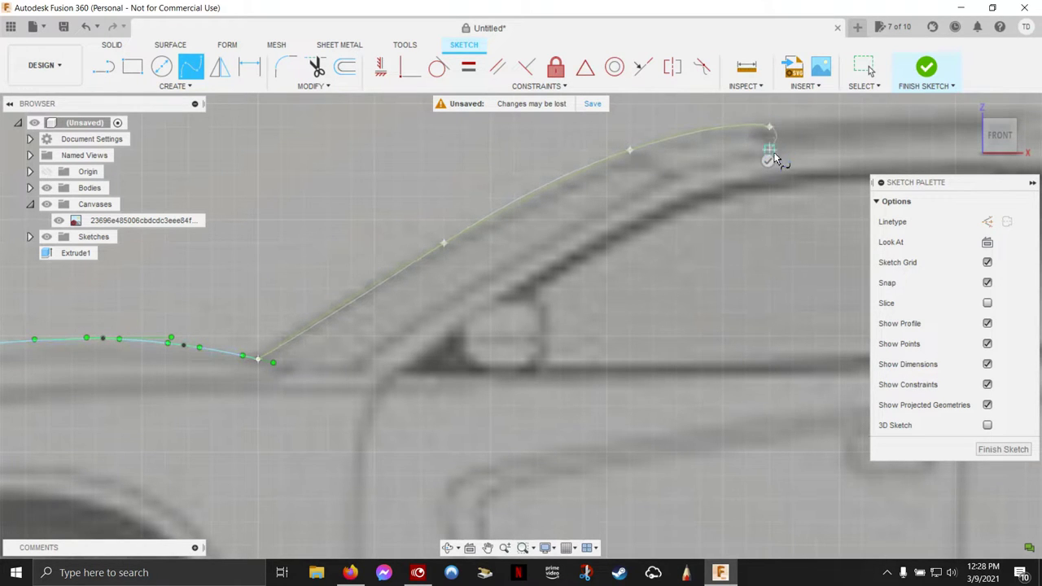
pyautogui.doubleClick(770, 160)
pyautogui.scroll(3, 766, 144)
pyautogui.scroll(-5, 761, 144)
pyautogui.scroll(2, 739, 176)
pyautogui.moveTo(739, 177)
pyautogui.mouseDown(button='middle')
pyautogui.moveTo(525, 251)
pyautogui.moveTo(325, 286)
pyautogui.mouseUp(button='middle')
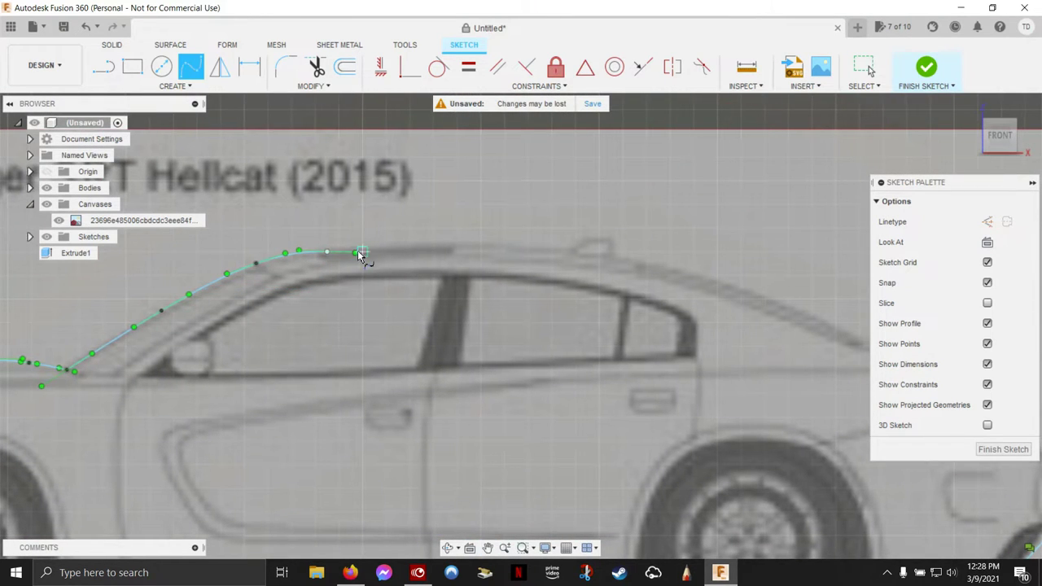
# - Draw a spline across the roof and down the rear window
pyautogui.click(327, 251)
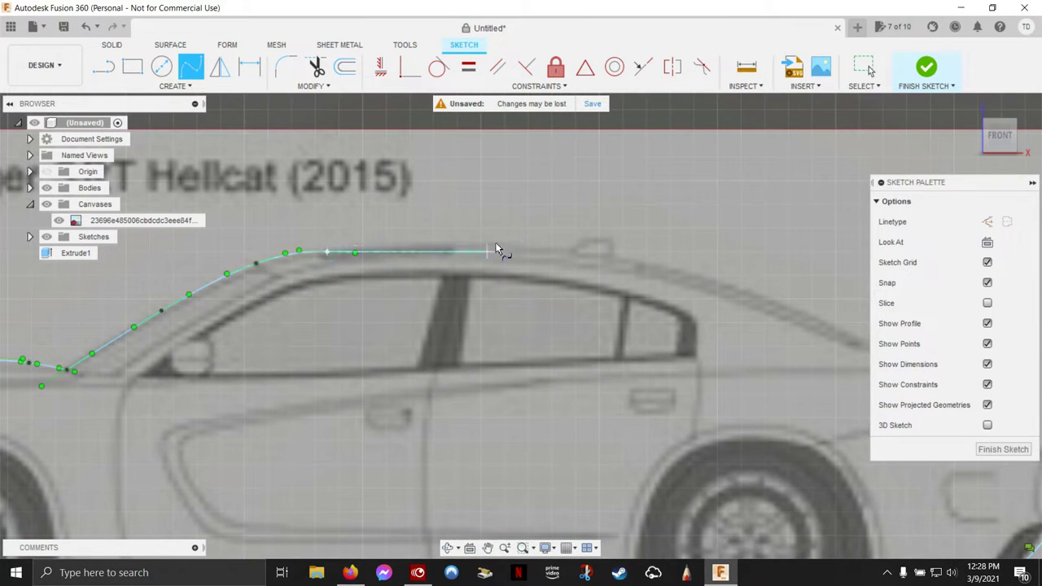
pyautogui.click(575, 252)
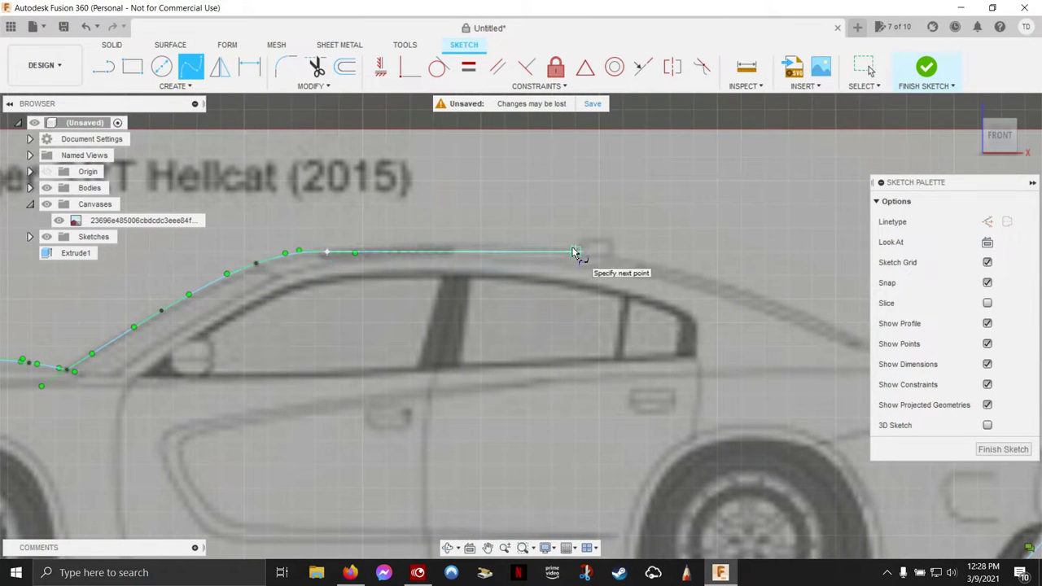
pyautogui.click(663, 263)
pyautogui.moveTo(768, 293); pyautogui.dragTo(506, 232, button='middle')
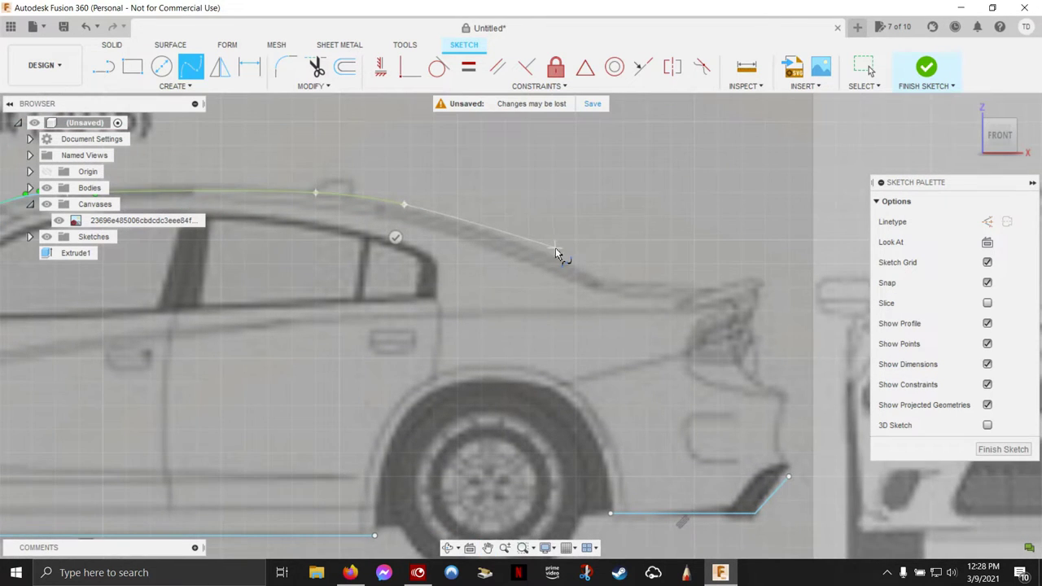
pyautogui.click(607, 284)
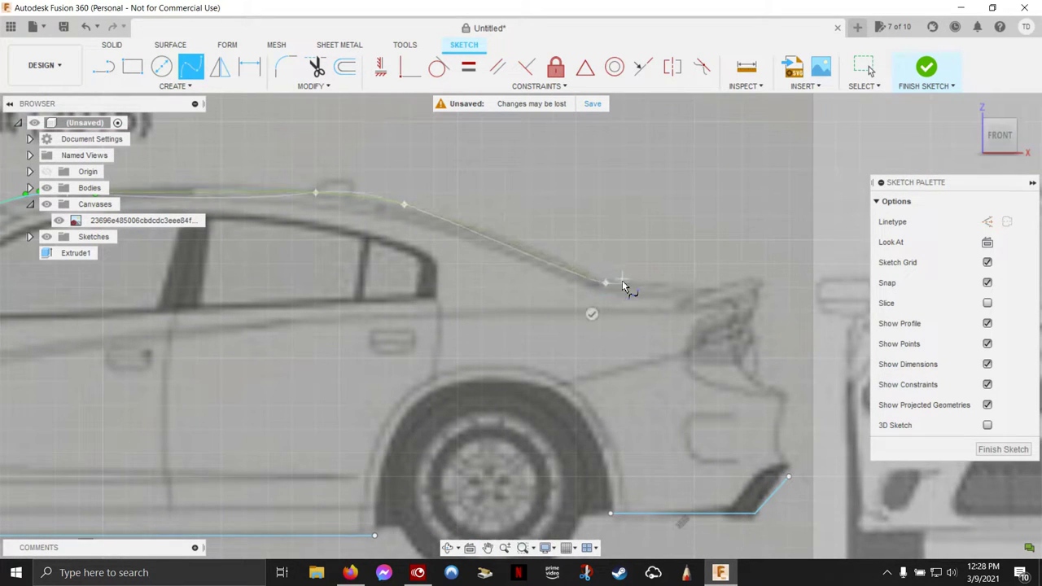
pyautogui.click(591, 314)
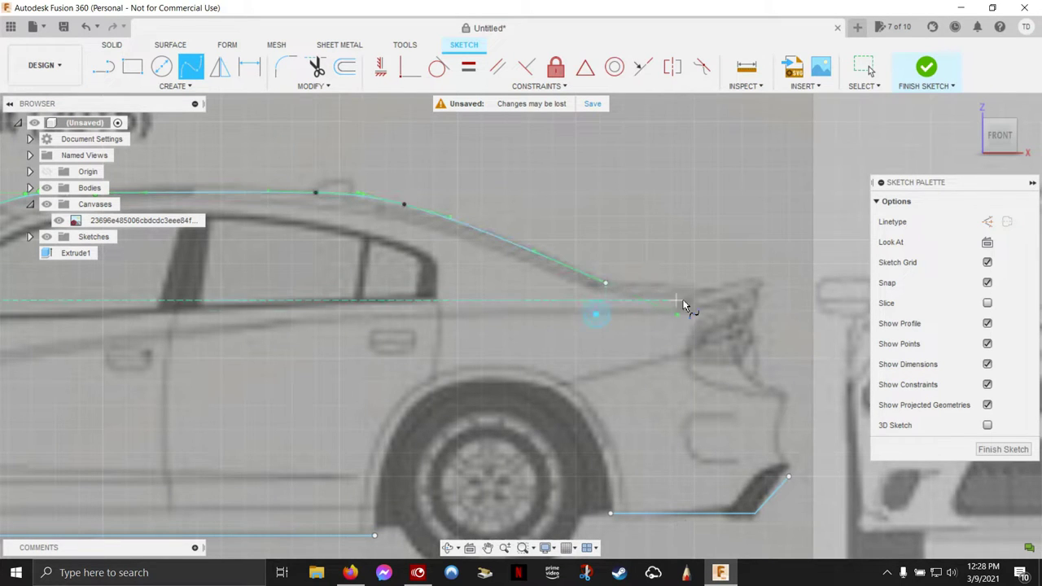
# - Add a spline along the trunk lid ending at the spoiler tip
pyautogui.click(608, 284)
pyautogui.click(688, 283)
pyautogui.click(728, 289)
pyautogui.click(718, 322)
pyautogui.click(104, 68)
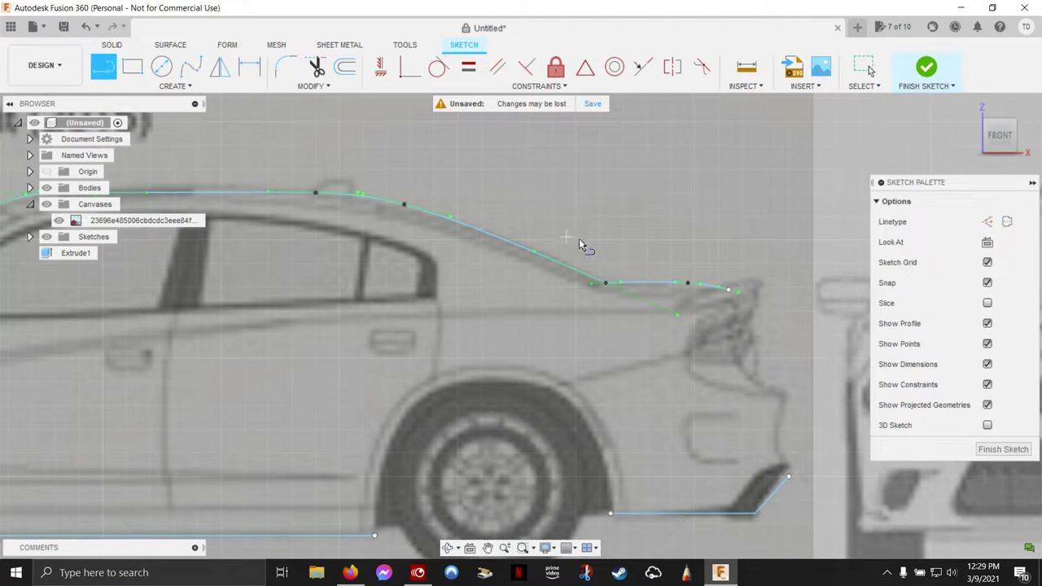
# - Trace the spoiler's angled and vertical back edges with lines from the trunk curve's end
pyautogui.click(728, 290)
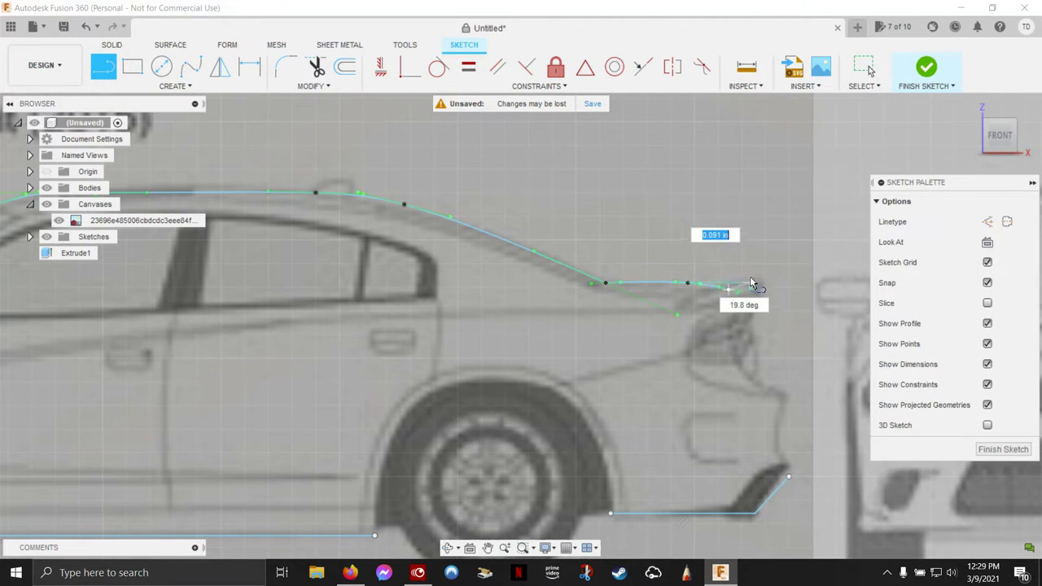
pyautogui.scroll(1, 744, 282)
pyautogui.scroll(2, 743, 282)
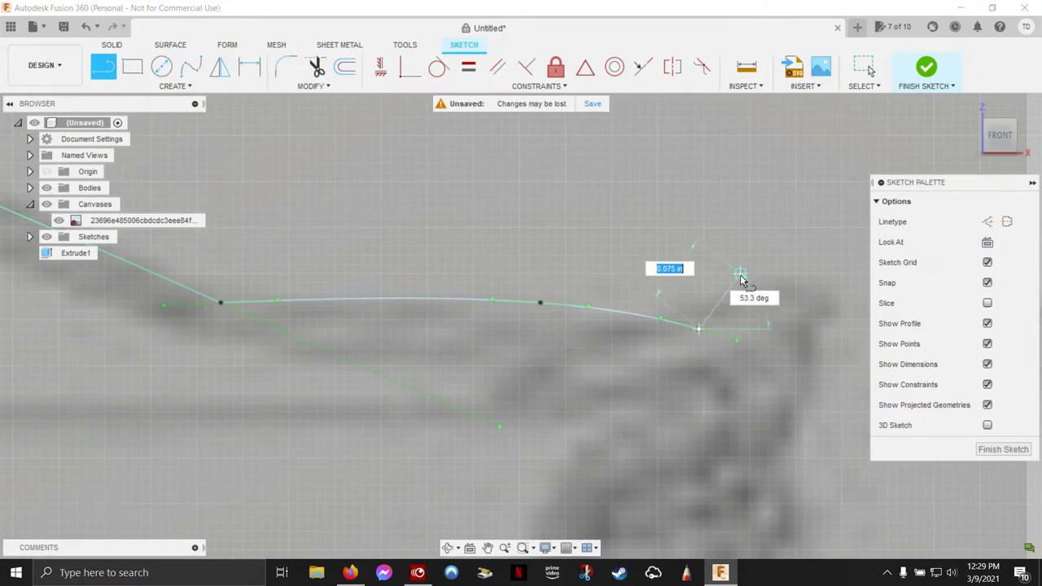
pyautogui.click(758, 284)
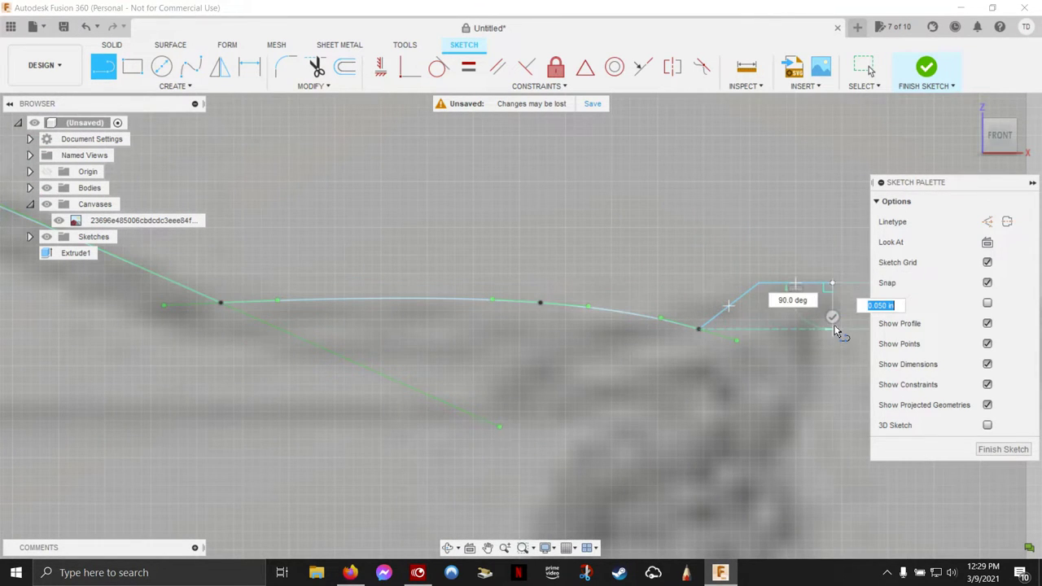
pyautogui.scroll(2, 835, 303)
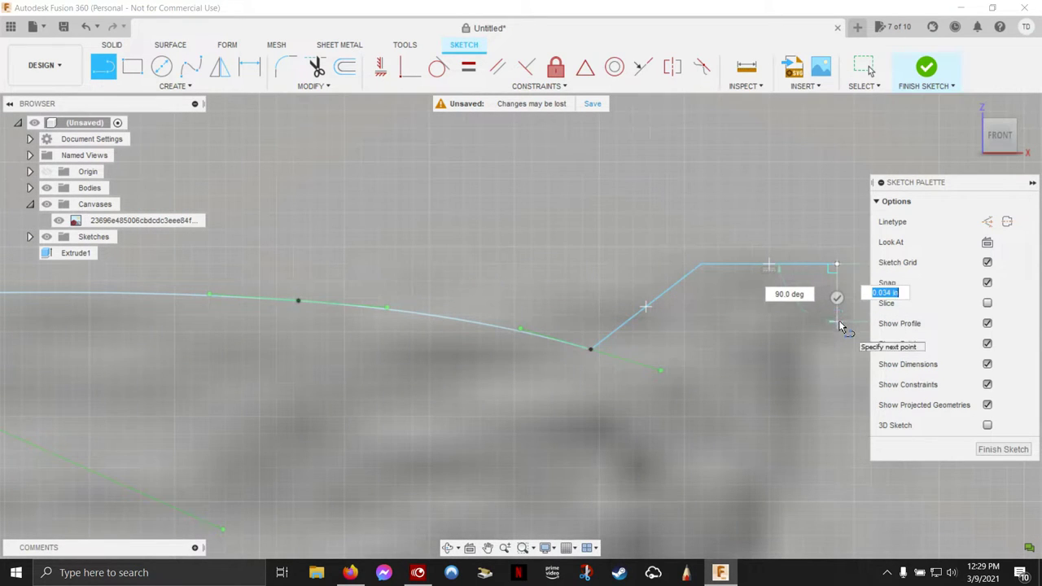
pyautogui.click(839, 323)
pyautogui.scroll(-1, 786, 348)
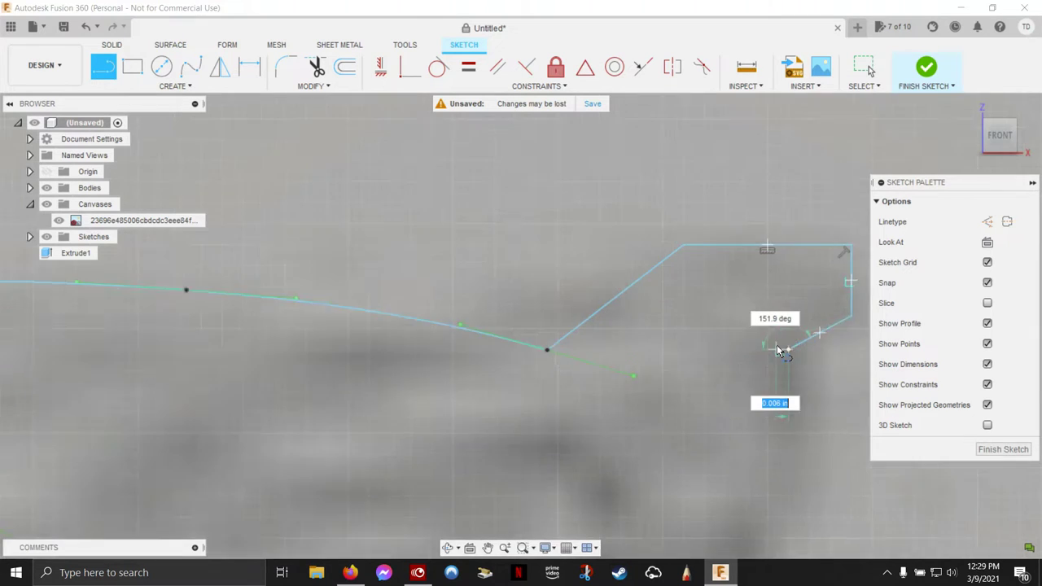
pyautogui.scroll(-2, 781, 348)
pyautogui.scroll(-3, 778, 348)
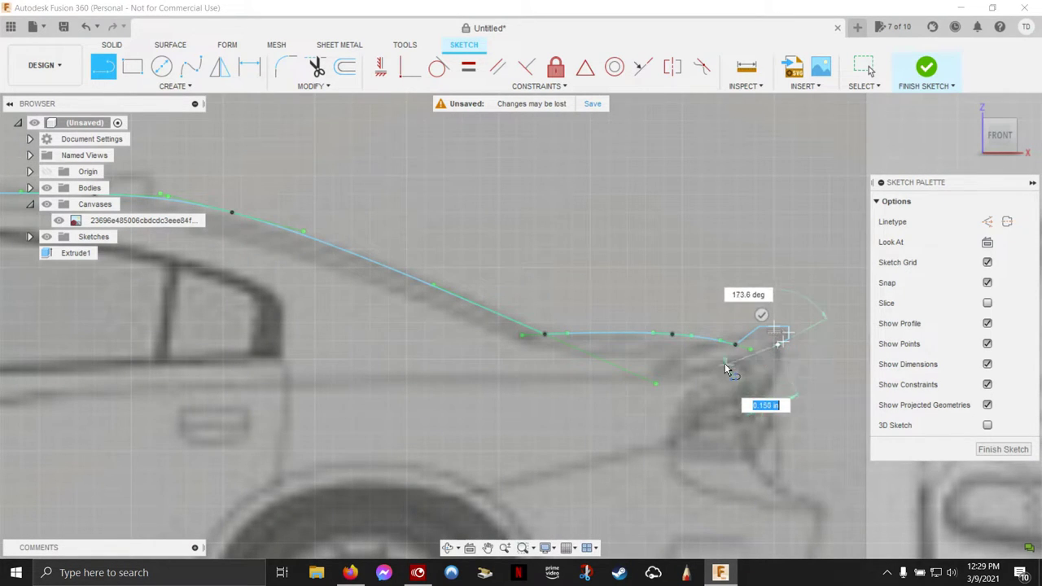
pyautogui.press('Escape')
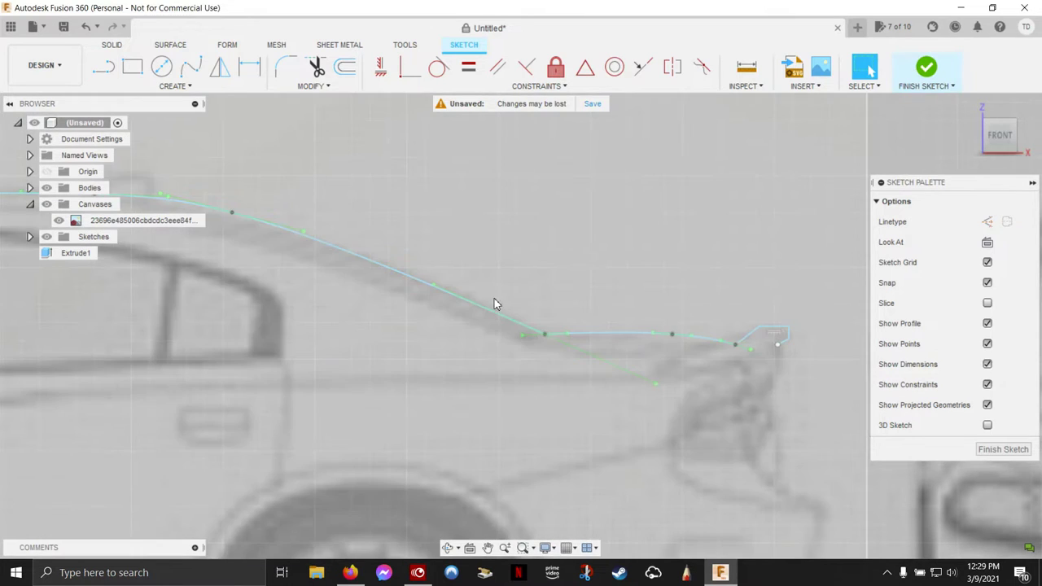
# - Trace a spline from the spoiler's lower end down the car's rear edge
pyautogui.click(190, 67)
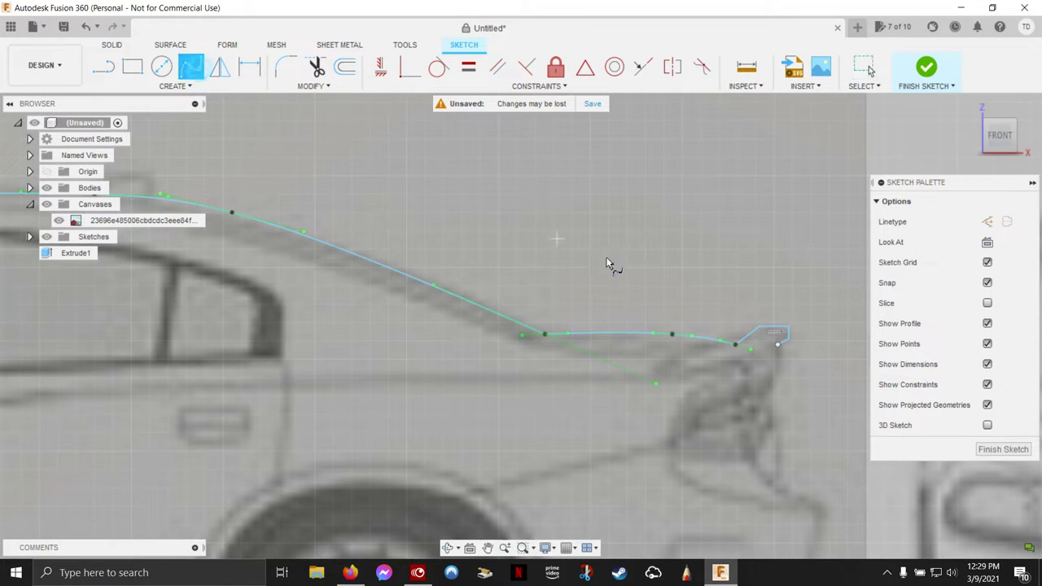
pyautogui.click(778, 371)
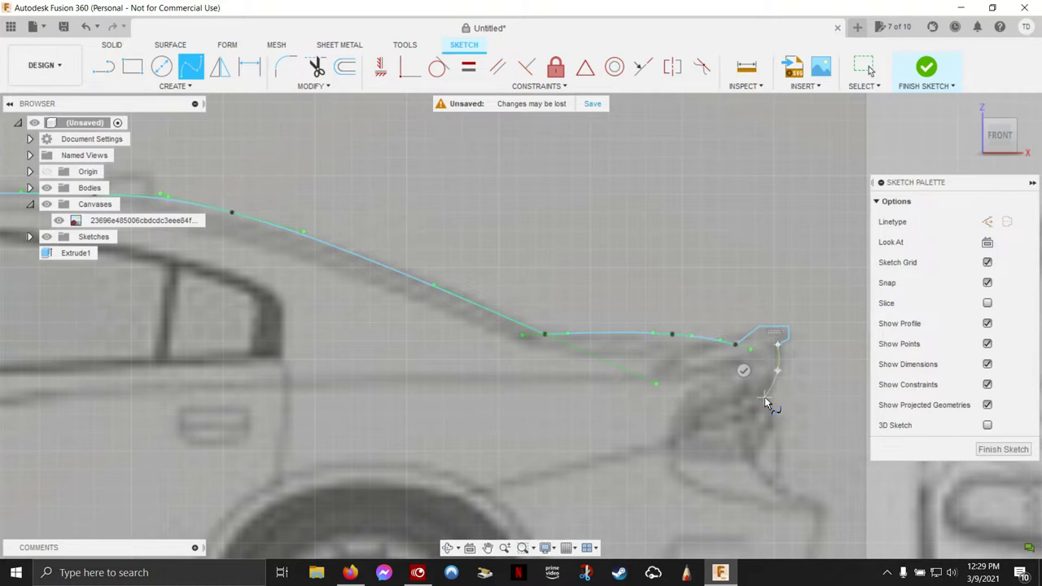
pyautogui.click(764, 399)
pyautogui.press('Escape')
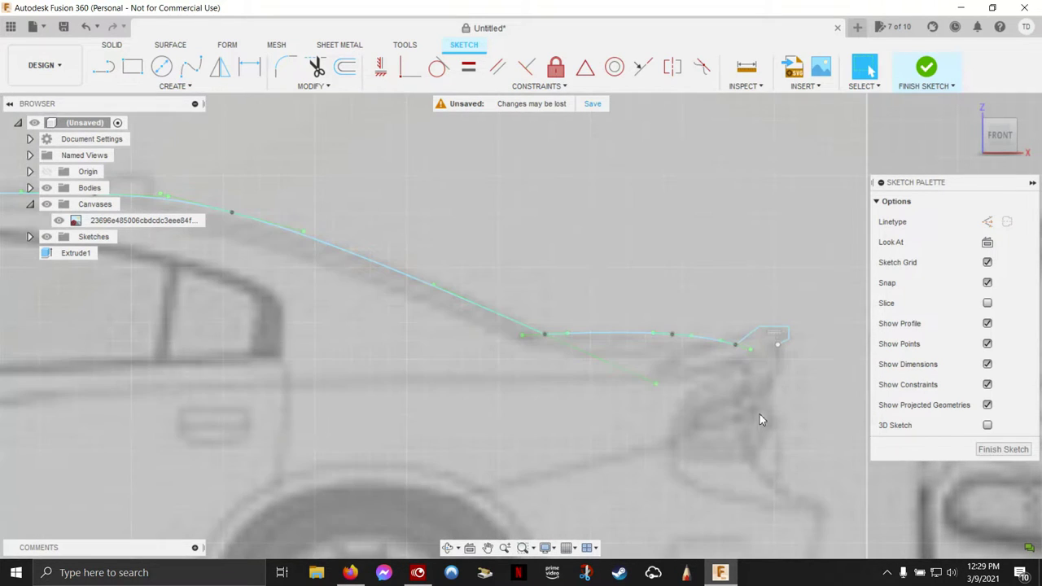
pyautogui.click(190, 67)
pyautogui.click(778, 347)
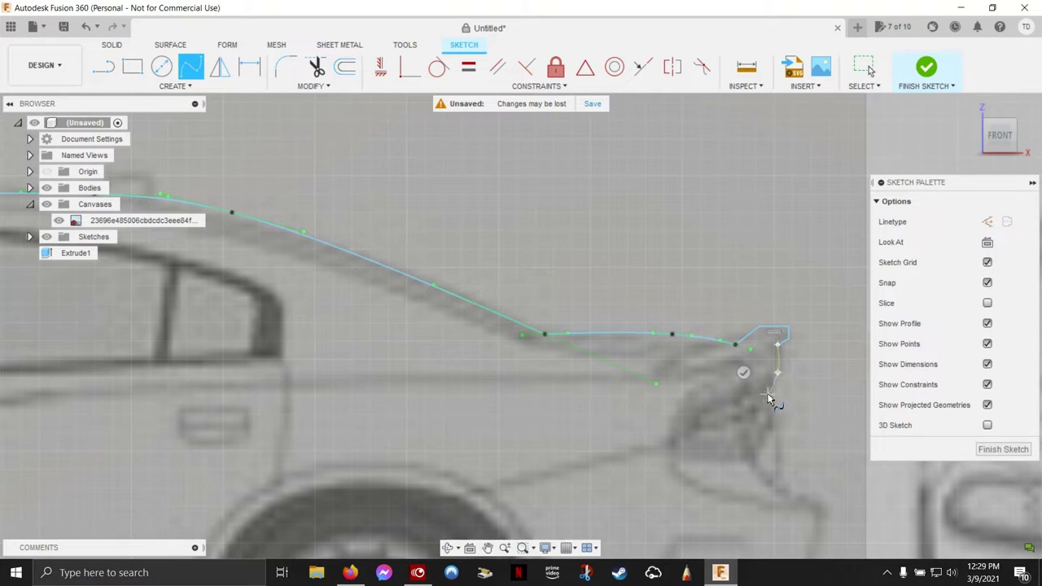
pyautogui.click(768, 395)
pyautogui.click(769, 481)
pyautogui.press('Escape')
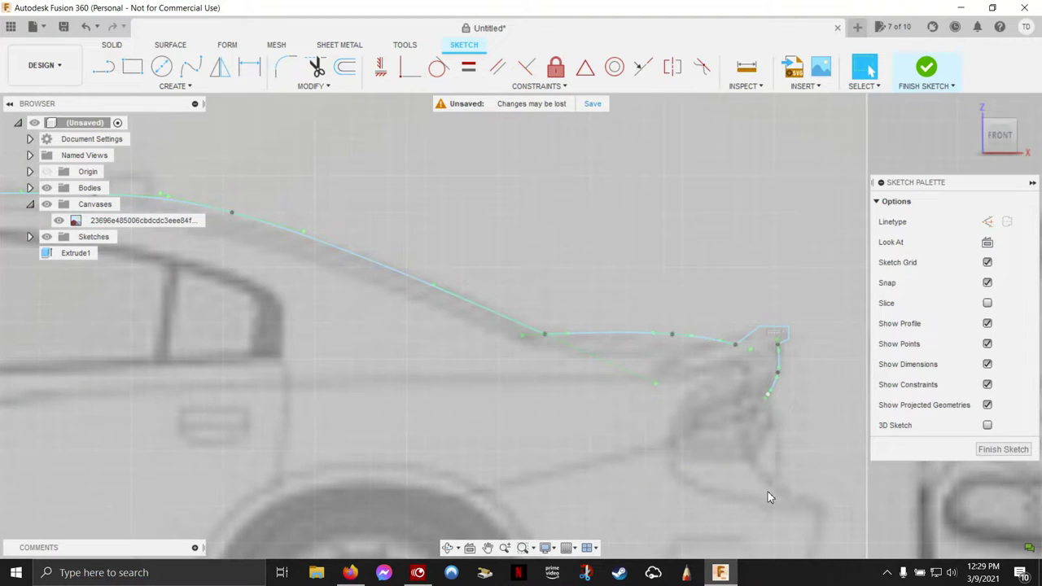
# - Add a second spline from the rear curve's end down along the taillight
pyautogui.press('l')
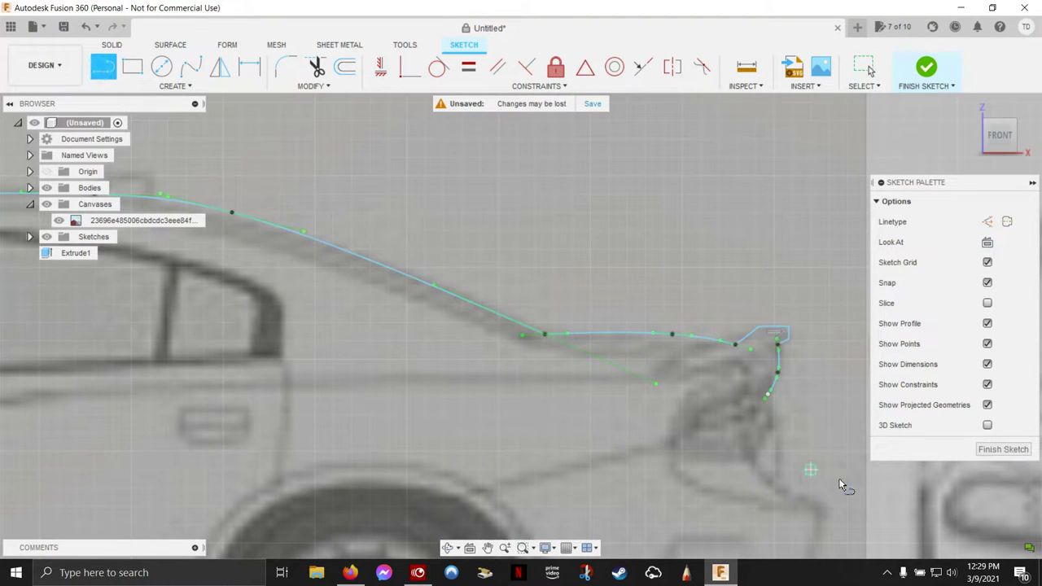
pyautogui.click(768, 396)
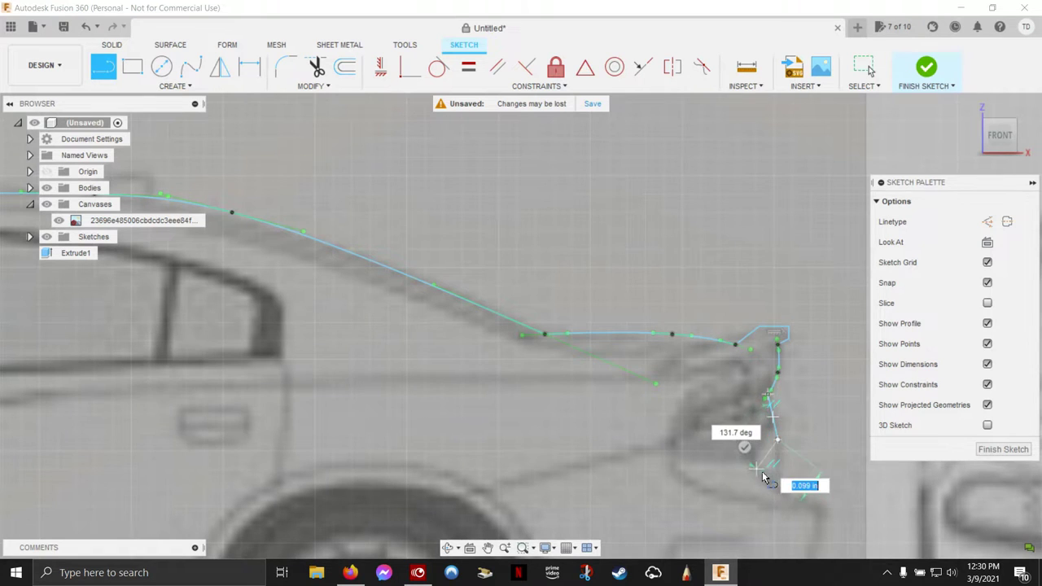
pyautogui.press('Escape')
pyautogui.click(190, 67)
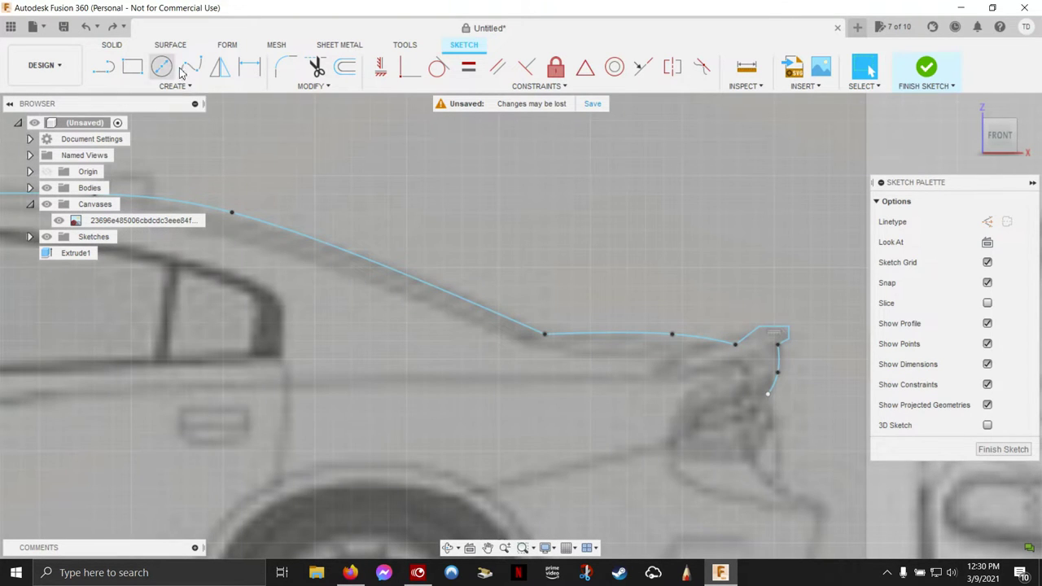
pyautogui.click(784, 434)
pyautogui.click(782, 443)
pyautogui.click(773, 480)
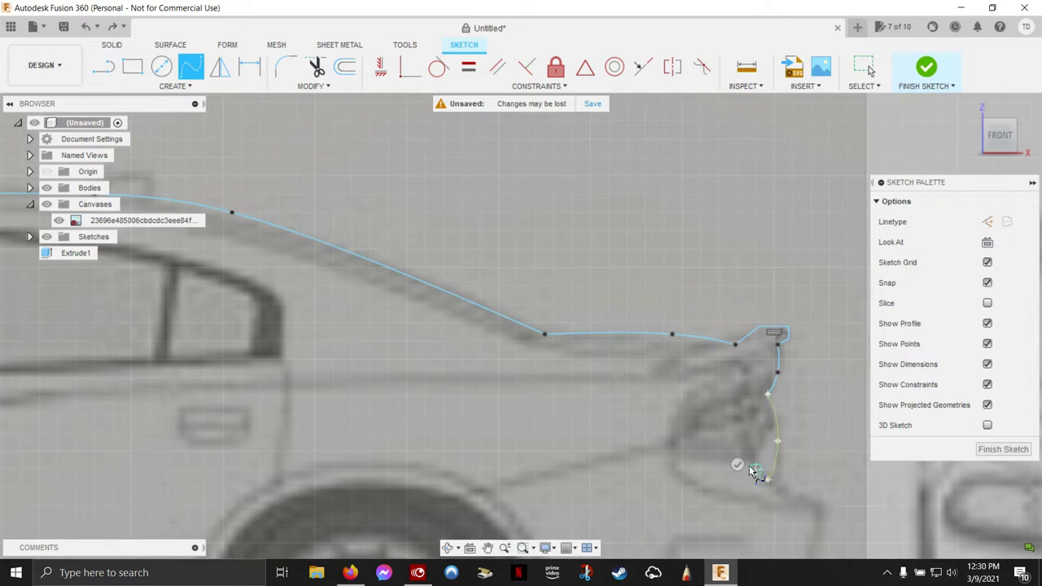
pyautogui.click(737, 465)
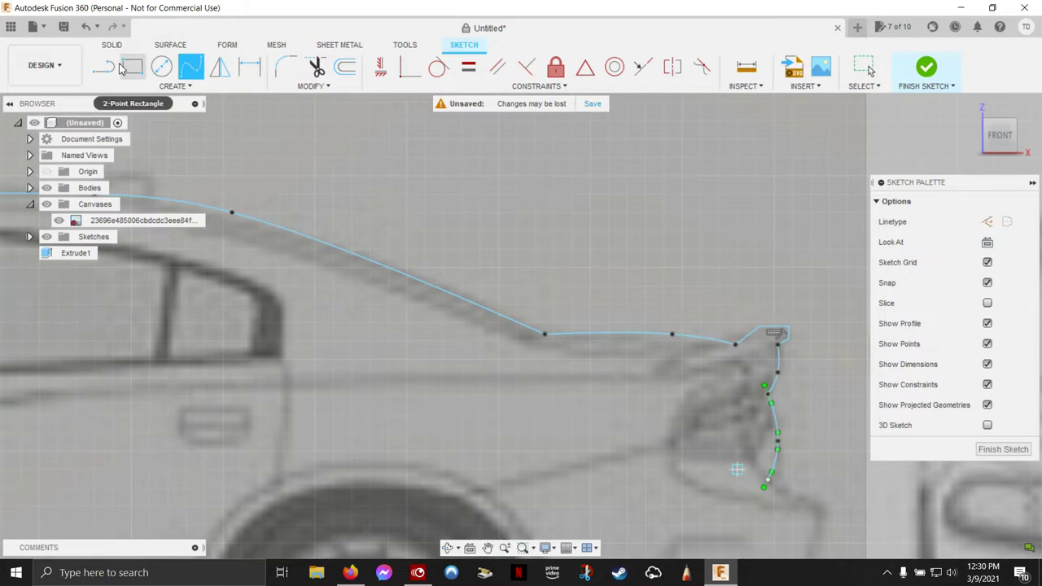
# - Draw straight lines down the rear bumper, joining the curve to the bottom outline's endpoint
pyautogui.scroll(-2, 568, 369)
pyautogui.scroll(-2, 567, 369)
pyautogui.moveTo(624, 396); pyautogui.dragTo(433, 263, button='middle')
pyautogui.press('l')
pyautogui.click(471, 298)
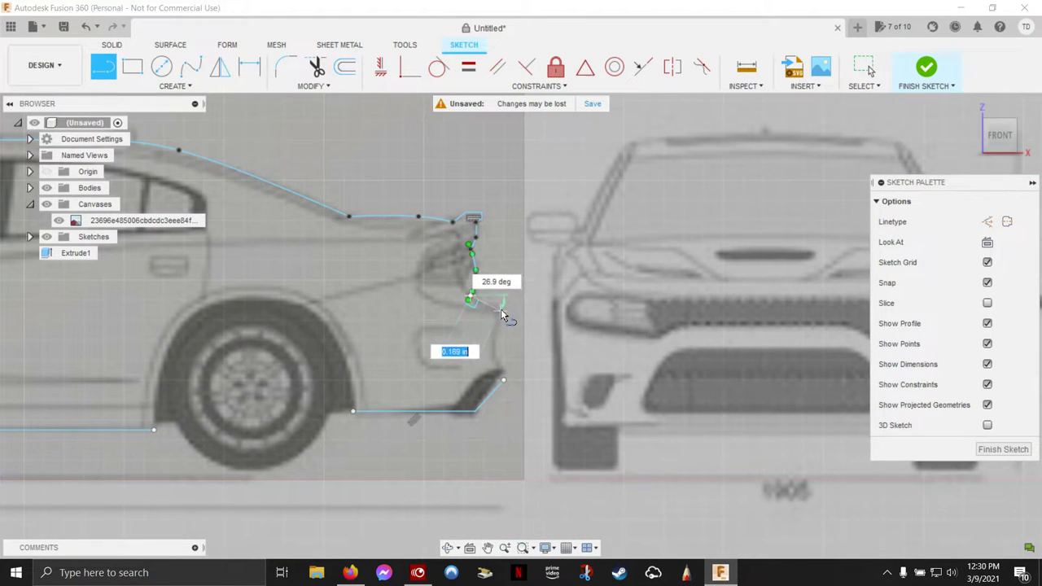
pyautogui.click(502, 316)
pyautogui.click(497, 336)
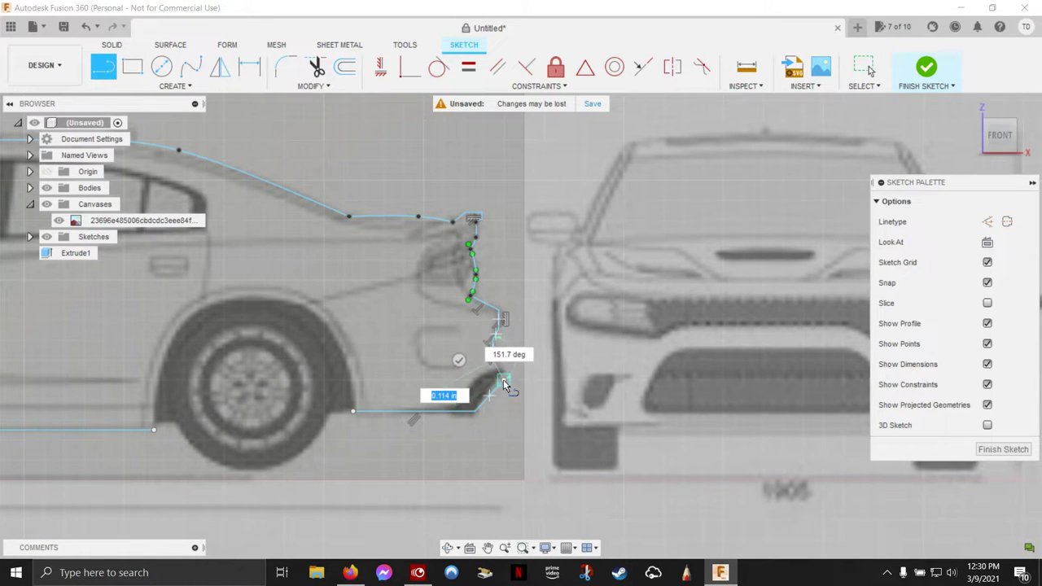
pyautogui.click(503, 382)
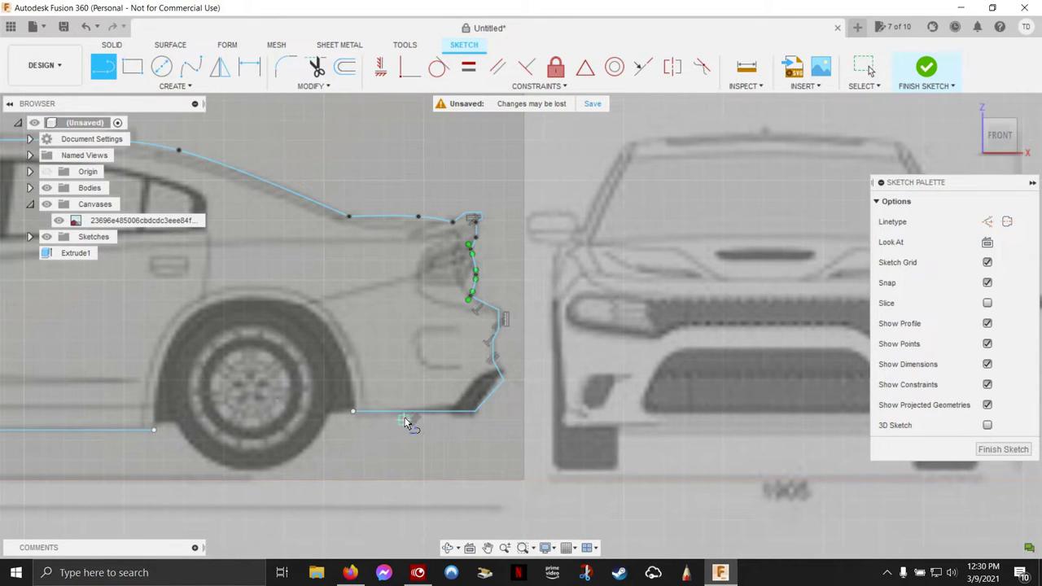
pyautogui.press('Escape')
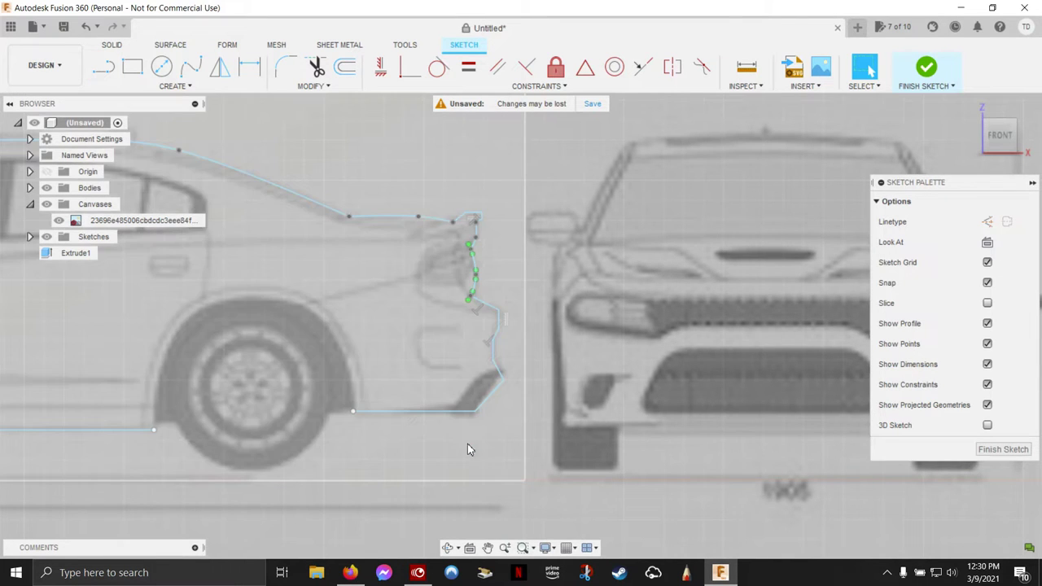
# - Bring the whole car into view and start a spline at the front bumper's lower point
pyautogui.scroll(-2, 399, 382)
pyautogui.scroll(-2, 393, 372)
pyautogui.moveTo(393, 372)
pyautogui.mouseDown(button='middle')
pyautogui.moveTo(569, 291)
pyautogui.moveTo(713, 312)
pyautogui.moveTo(730, 303)
pyautogui.mouseUp(button='middle')
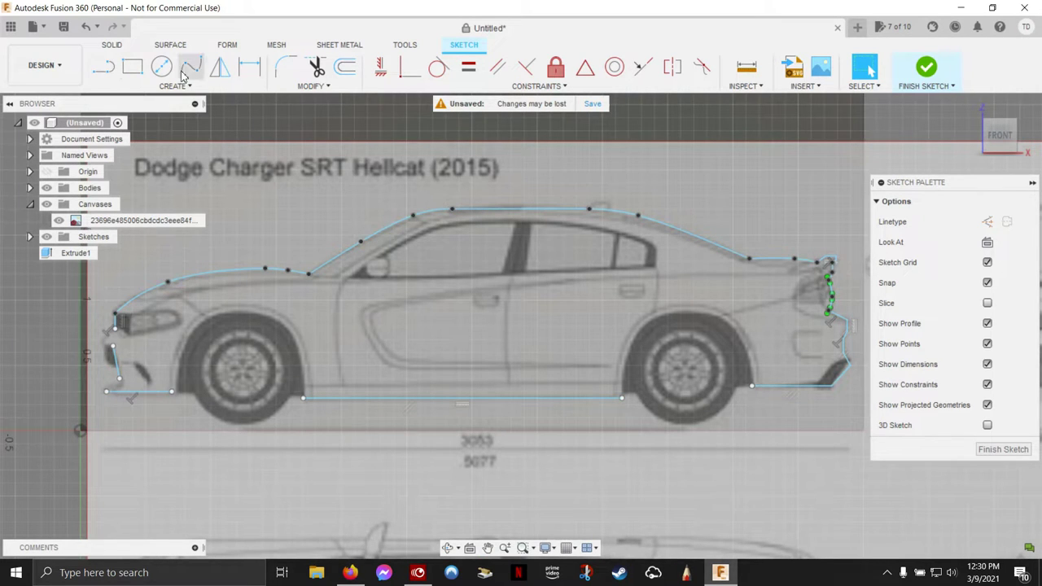
pyautogui.click(190, 67)
pyautogui.click(172, 393)
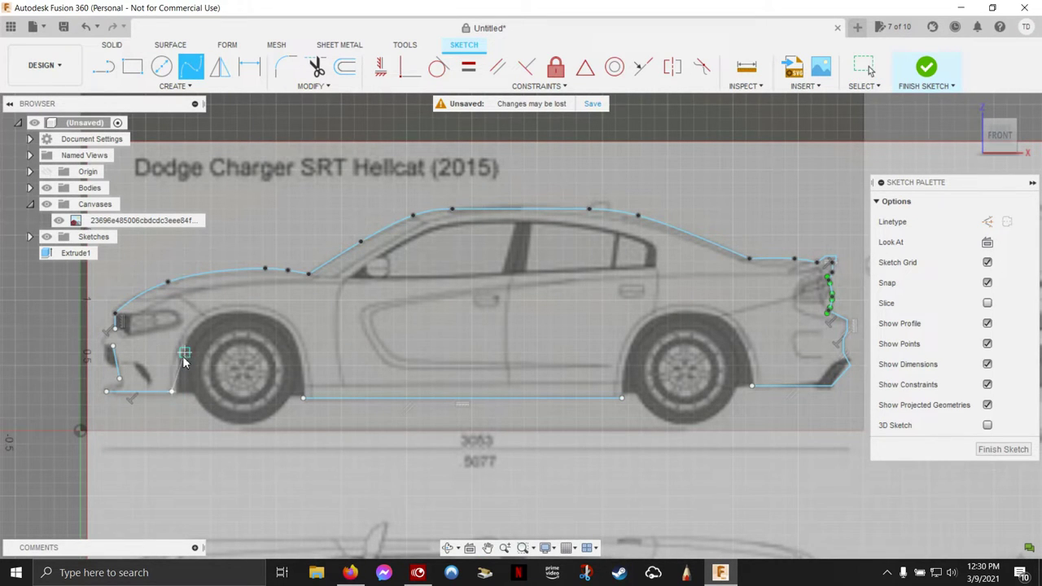
# - Run the spline up over the front wheel arch and down to the sill line's endpoint
pyautogui.scroll(-2, 183, 349)
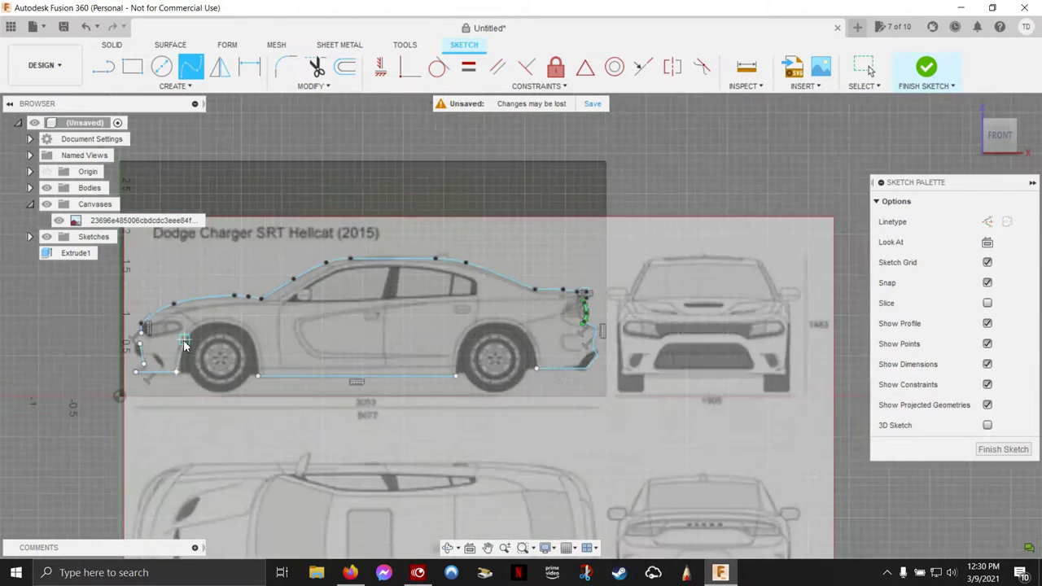
pyautogui.scroll(4, 183, 346)
pyautogui.scroll(3, 184, 346)
pyautogui.scroll(1, 187, 348)
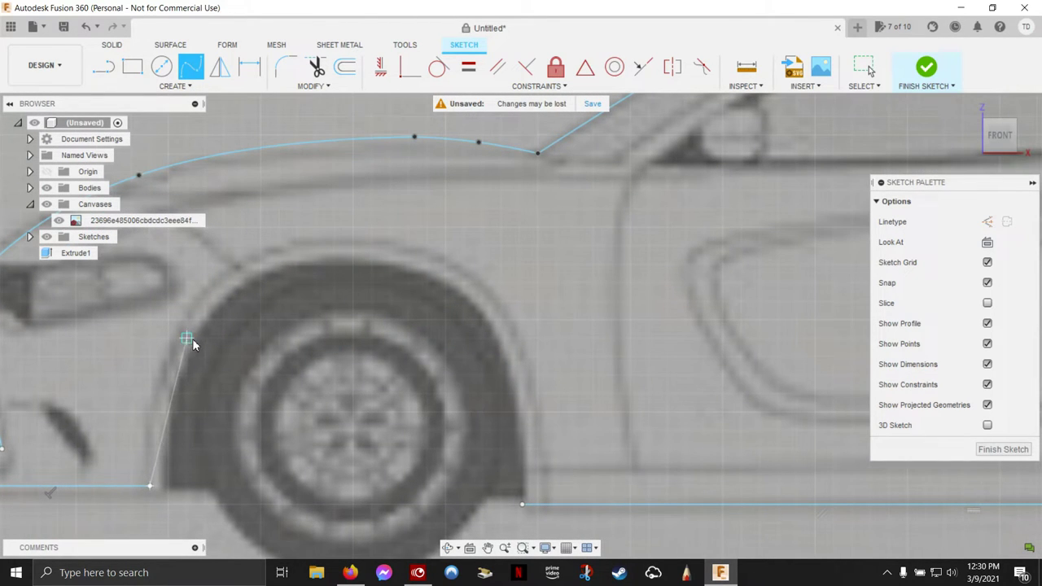
pyautogui.scroll(3, 189, 350)
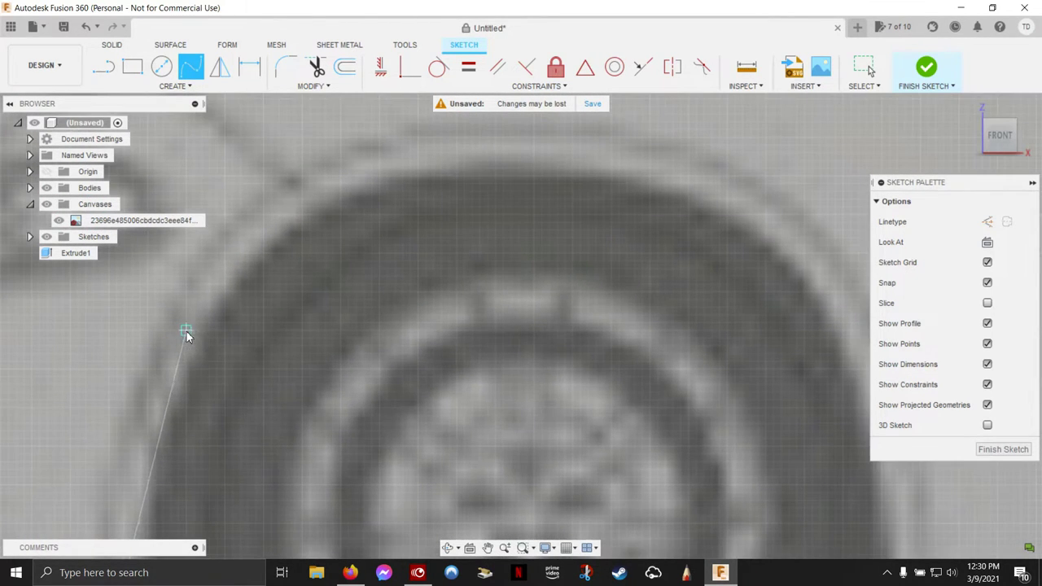
pyautogui.click(194, 345)
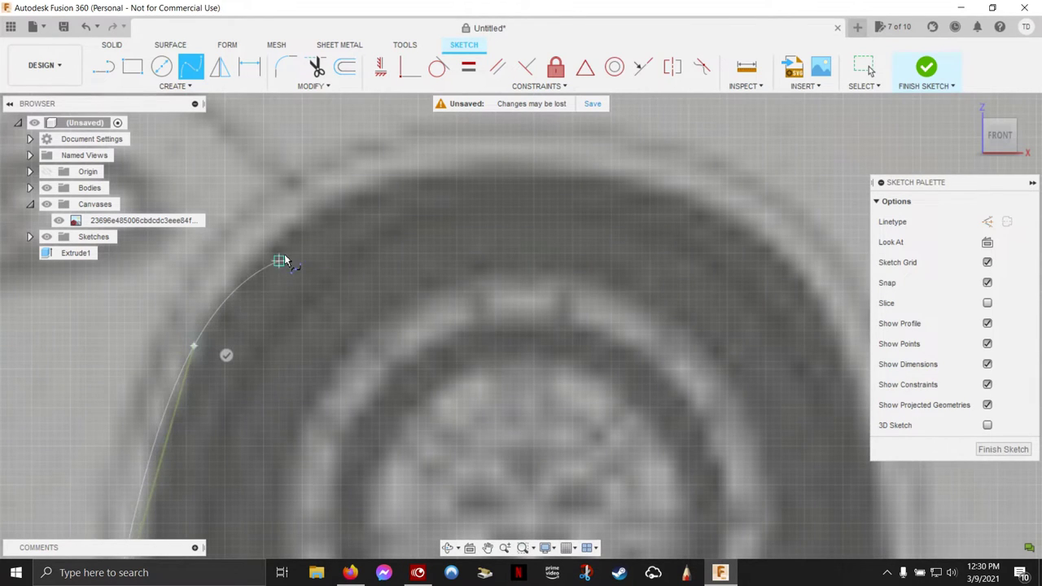
pyautogui.click(316, 206)
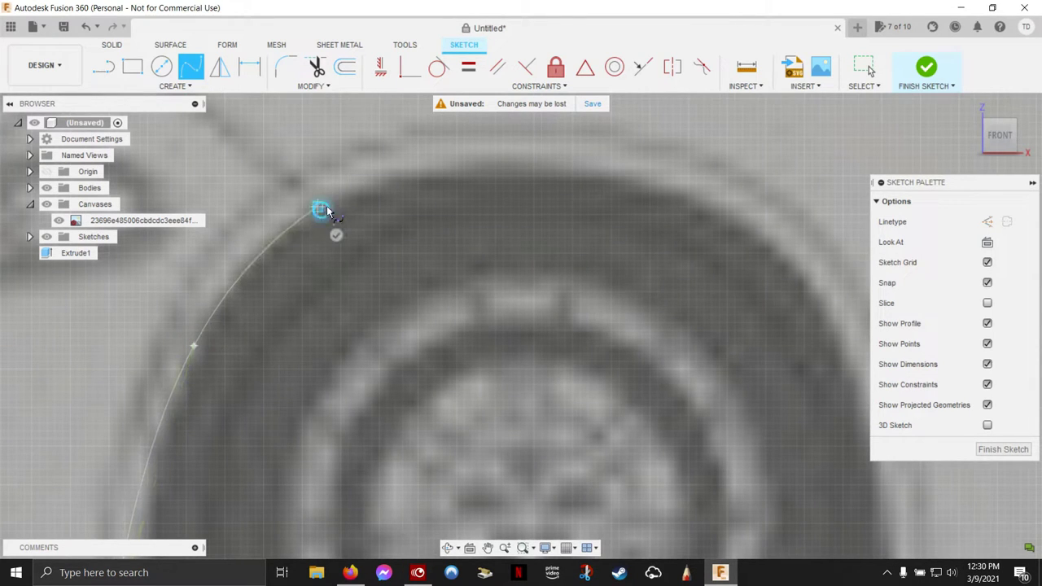
pyautogui.click(417, 169)
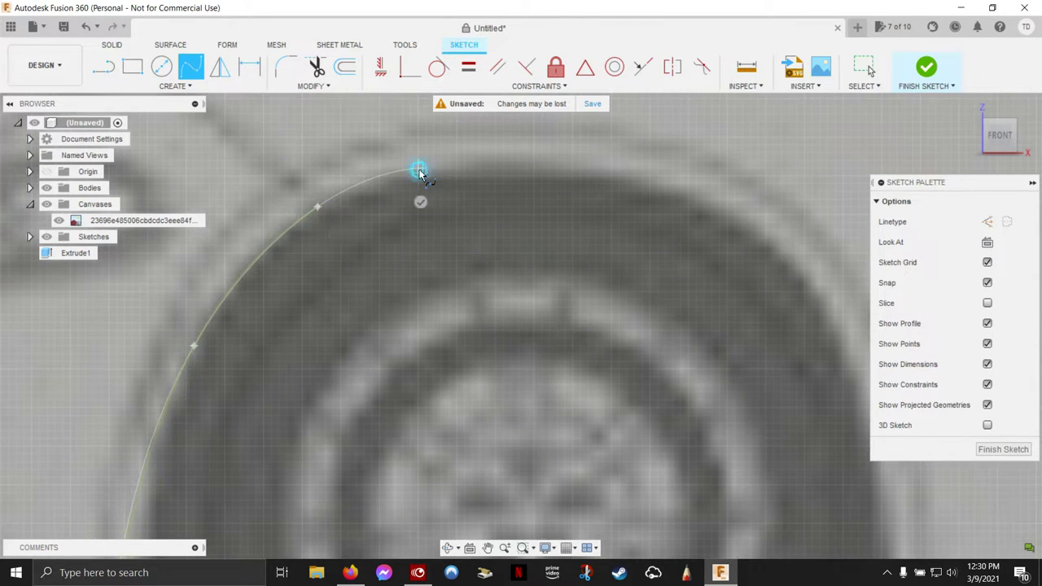
pyautogui.click(635, 169)
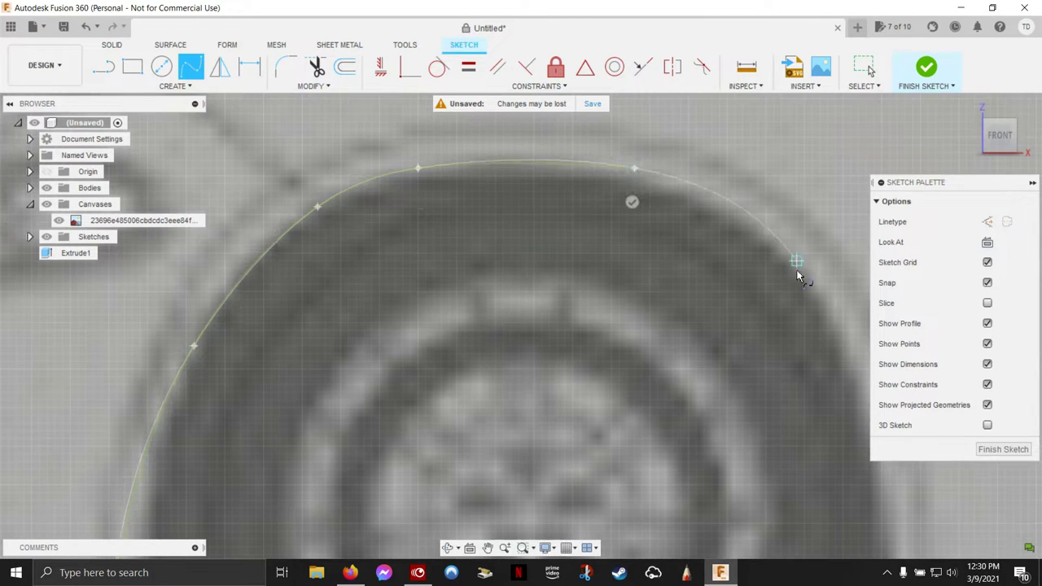
pyautogui.click(814, 293)
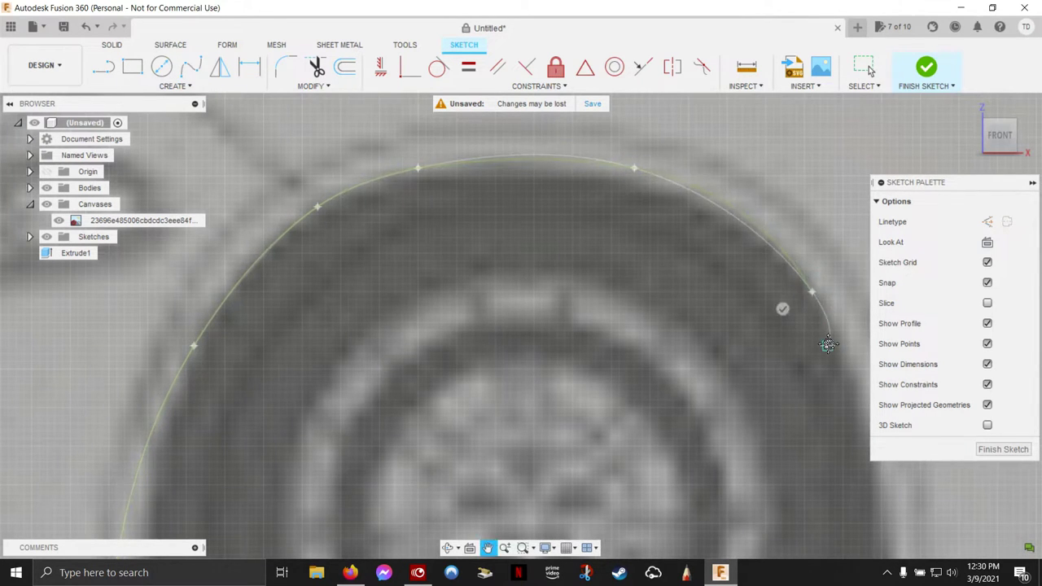
pyautogui.moveTo(825, 344); pyautogui.dragTo(611, 147, button='middle')
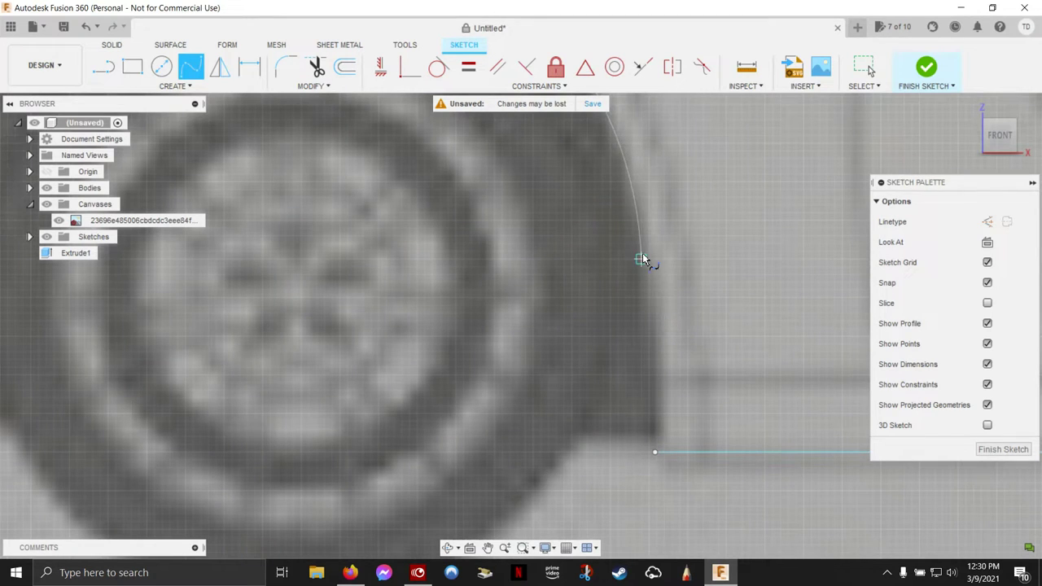
pyautogui.click(644, 259)
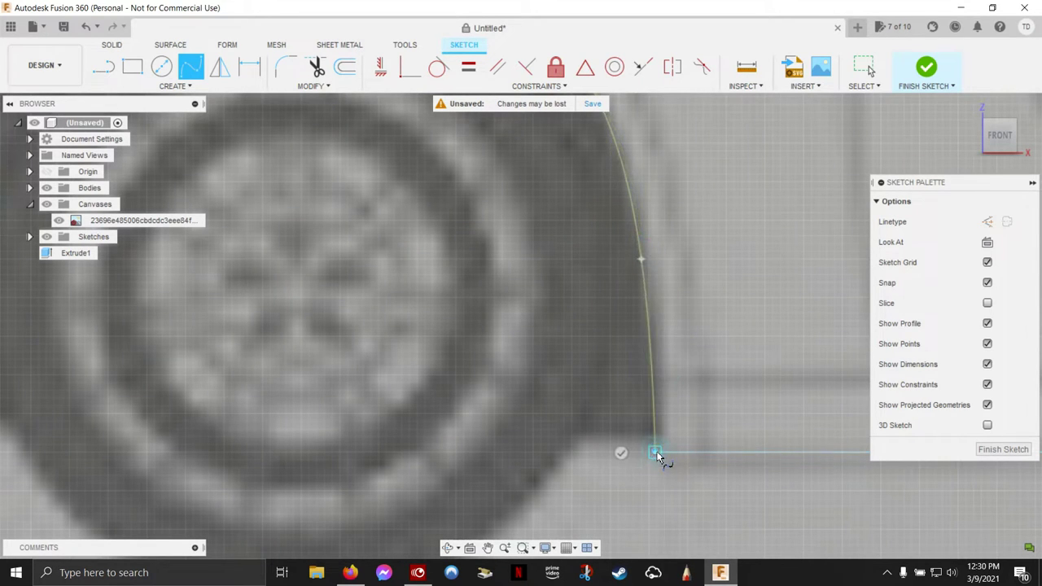
pyautogui.click(656, 461)
pyautogui.scroll(-3, 721, 467)
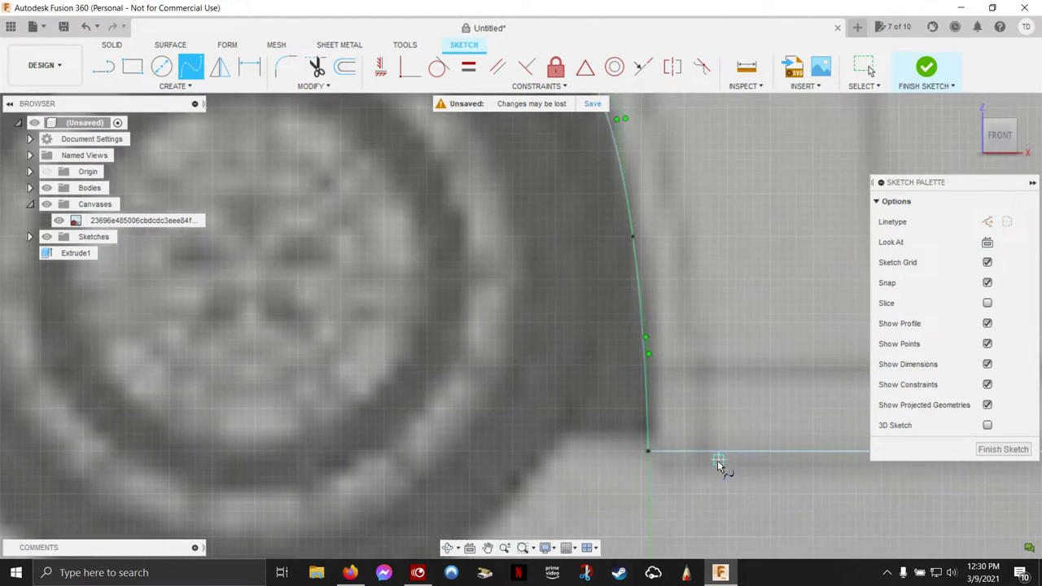
pyautogui.scroll(-3, 724, 470)
pyautogui.scroll(-2, 770, 379)
pyautogui.scroll(5, 770, 379)
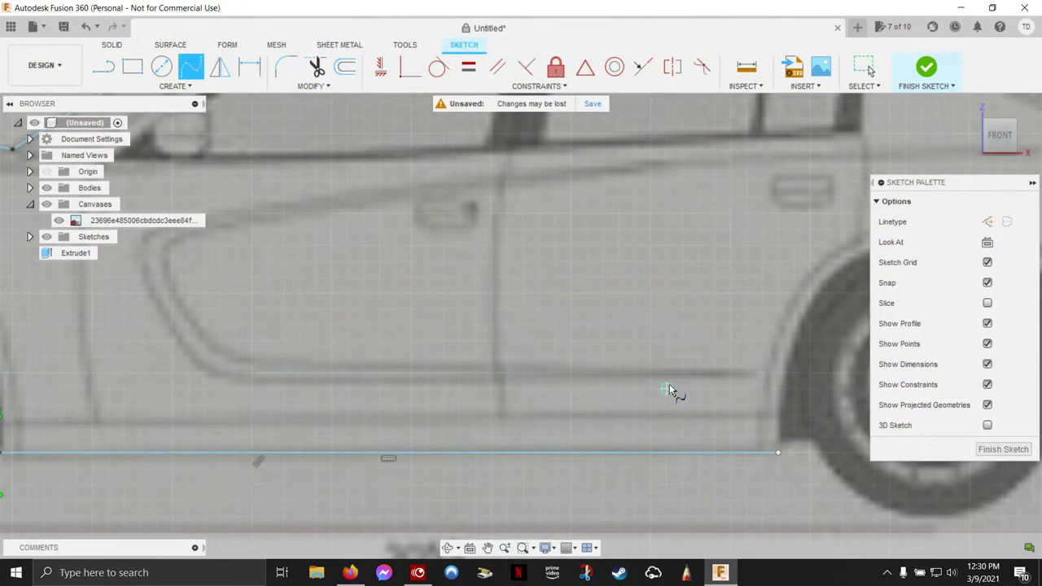
# - Start the rear wheel arch spline at the bottom line's endpoint and run it up the arch
pyautogui.moveTo(675, 391); pyautogui.dragTo(314, 399, button='middle')
pyautogui.click(419, 465)
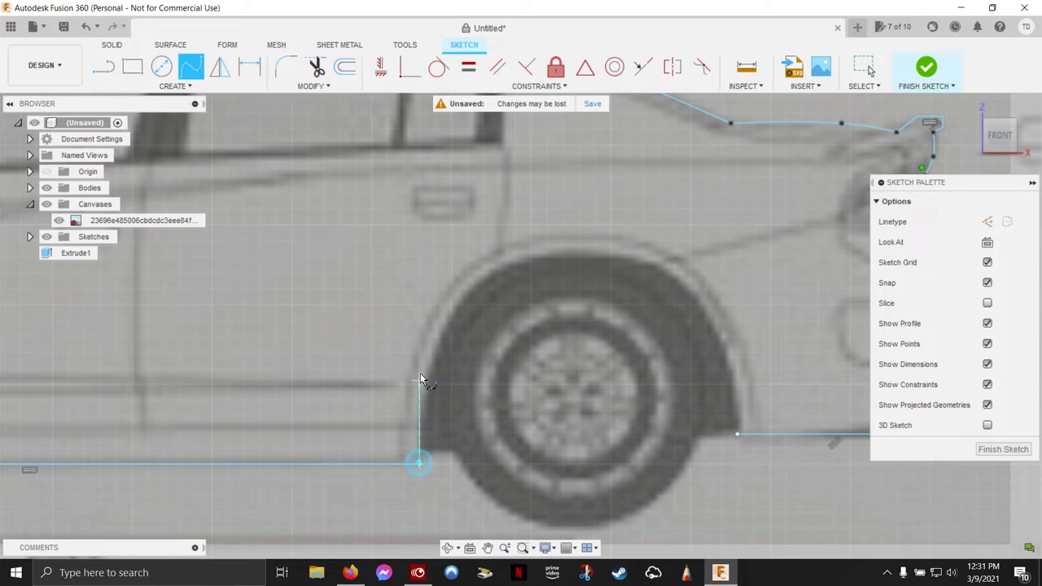
pyautogui.scroll(-3, 429, 360)
pyautogui.scroll(3, 427, 359)
pyautogui.scroll(2, 430, 357)
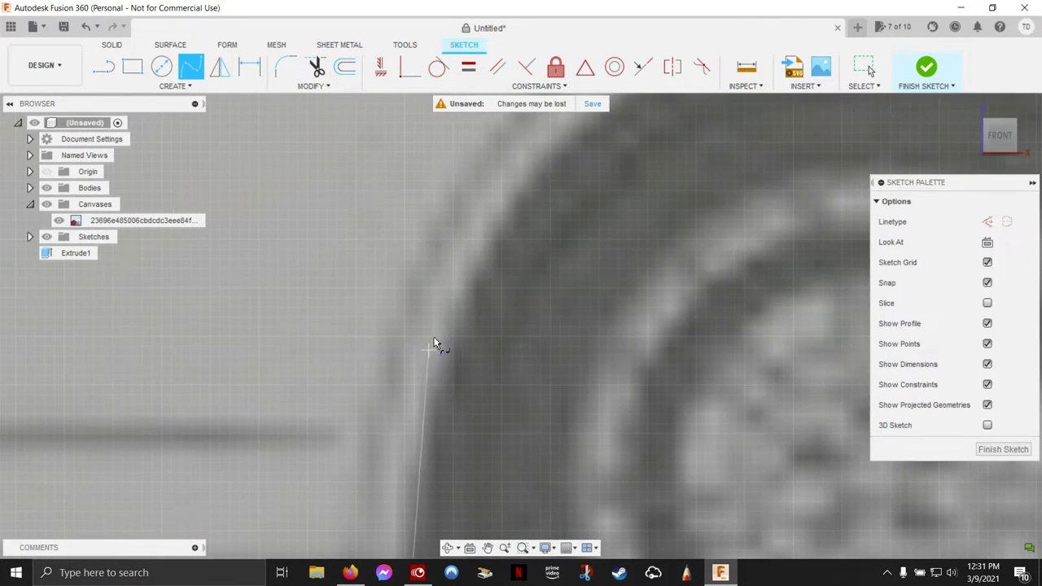
pyautogui.click(453, 328)
pyautogui.moveTo(610, 132); pyautogui.dragTo(374, 335, button='middle')
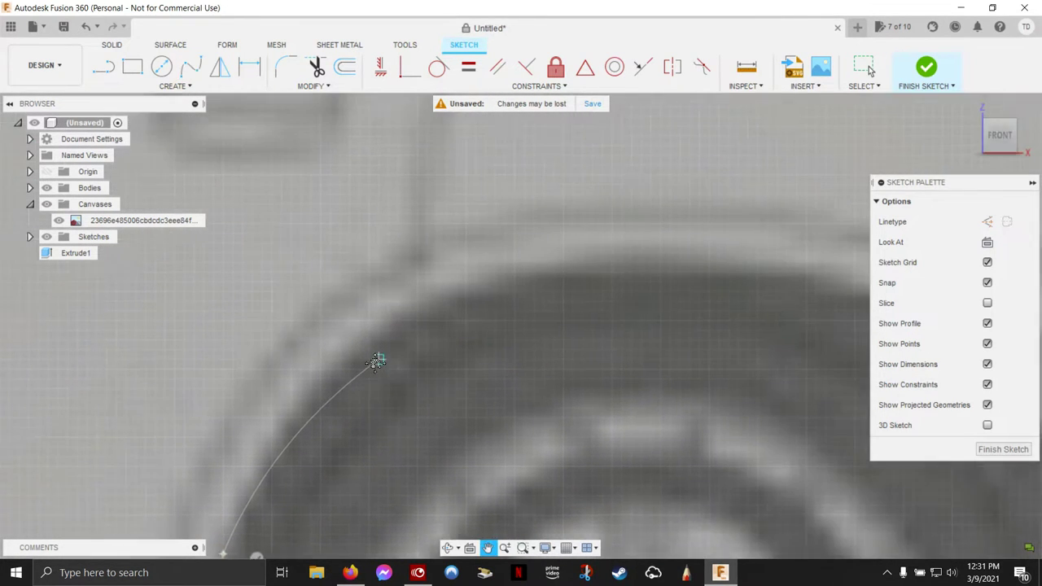
pyautogui.click(385, 328)
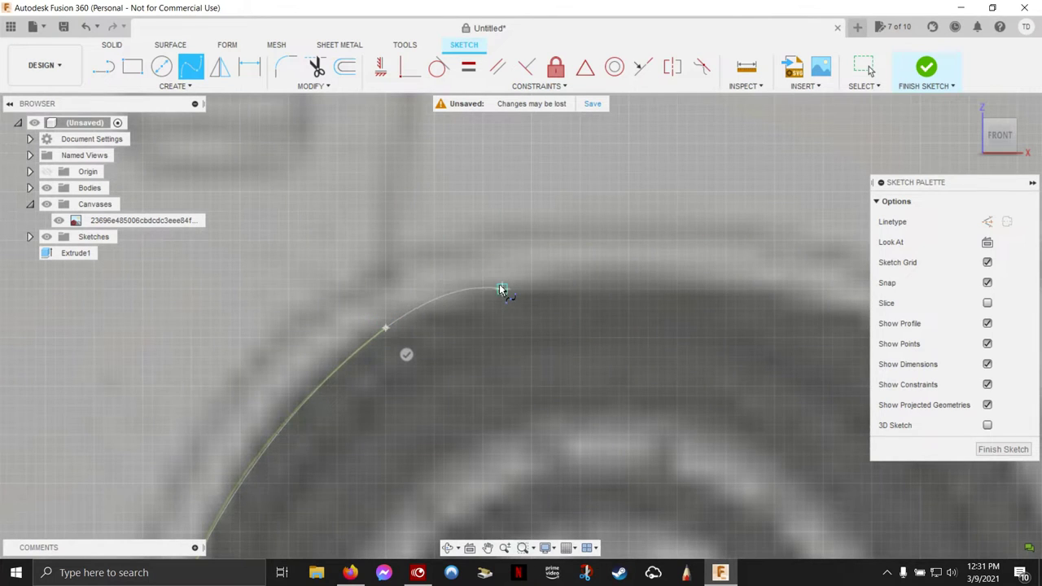
pyautogui.click(505, 286)
# - Carry the spline over the arch top and down to the next bottom-line endpoint, then recentre the car
pyautogui.moveTo(773, 291); pyautogui.dragTo(438, 244, button='middle')
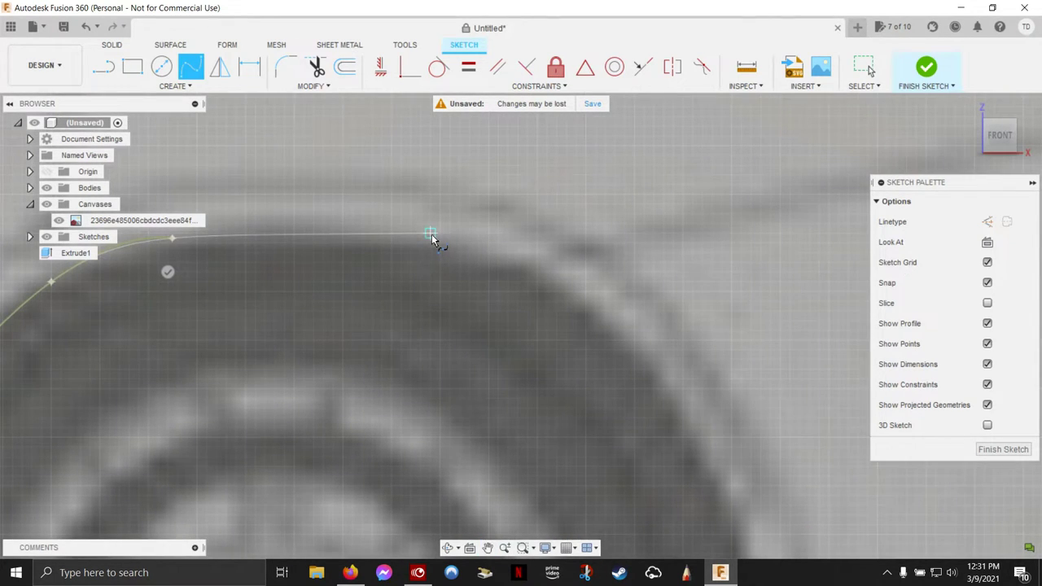
pyautogui.click(440, 234)
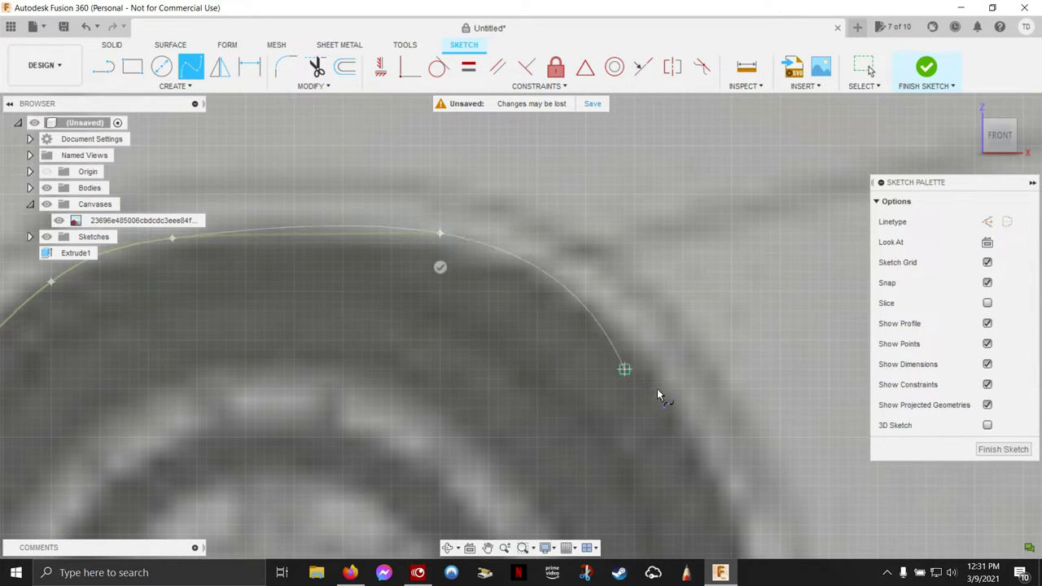
pyautogui.click(681, 417)
pyautogui.scroll(-1, 768, 530)
pyautogui.moveTo(767, 530)
pyautogui.mouseDown(button='middle')
pyautogui.moveTo(710, 489)
pyautogui.moveTo(549, 277)
pyautogui.mouseUp(button='middle')
pyautogui.scroll(2, 710, 489)
pyautogui.click(540, 326)
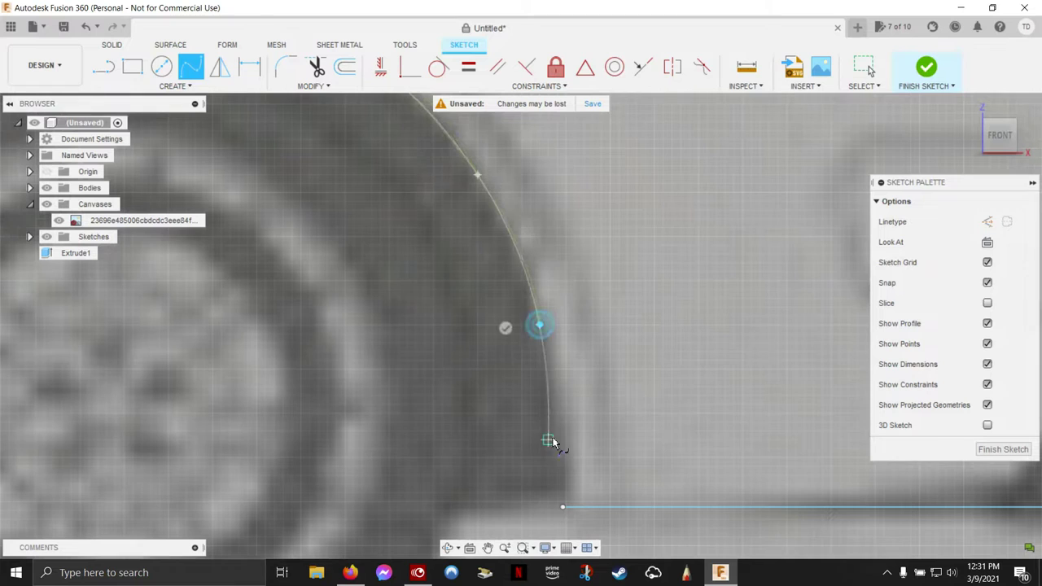
pyautogui.click(562, 509)
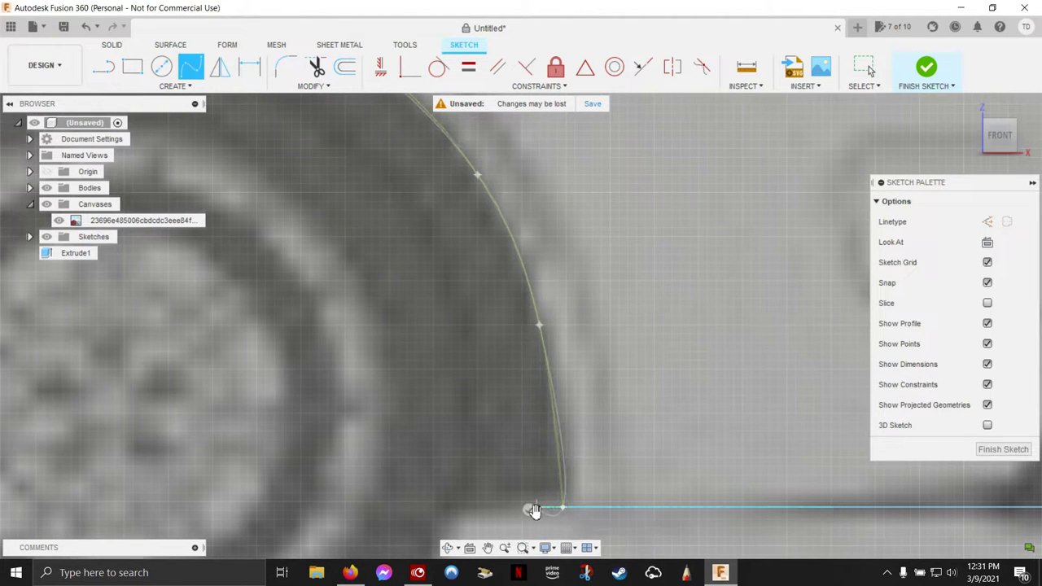
pyautogui.click(528, 510)
pyautogui.scroll(-3, 493, 350)
pyautogui.scroll(-2, 492, 350)
pyautogui.scroll(-3, 496, 351)
pyautogui.moveTo(310, 314)
pyautogui.mouseDown(button='middle')
pyautogui.moveTo(295, 248)
pyautogui.moveTo(661, 272)
pyautogui.mouseUp(button='middle')
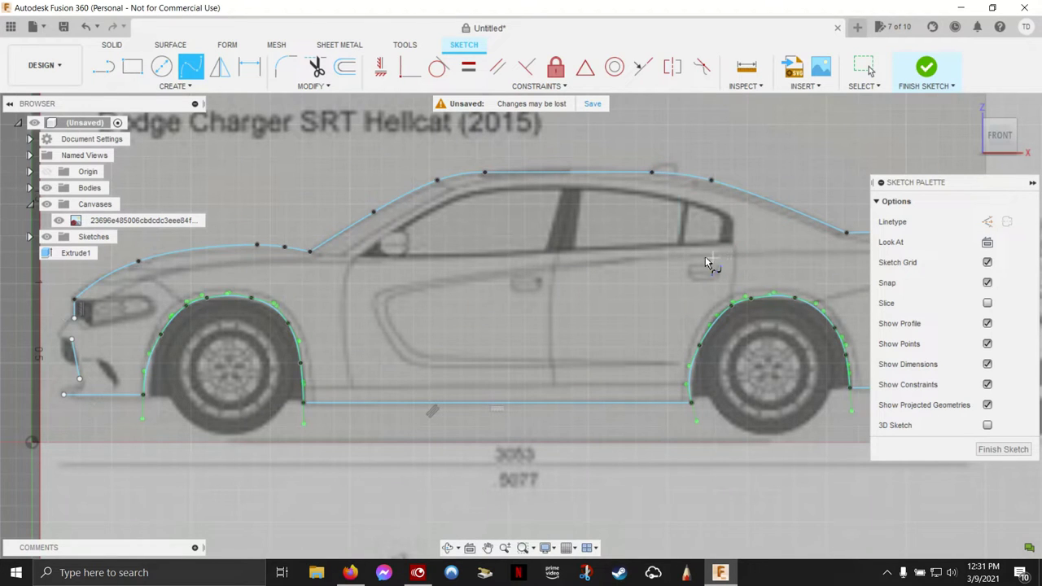
# - Close the front bumper outline with connected straight lines
pyautogui.click(102, 66)
pyautogui.click(77, 381)
pyautogui.click(63, 394)
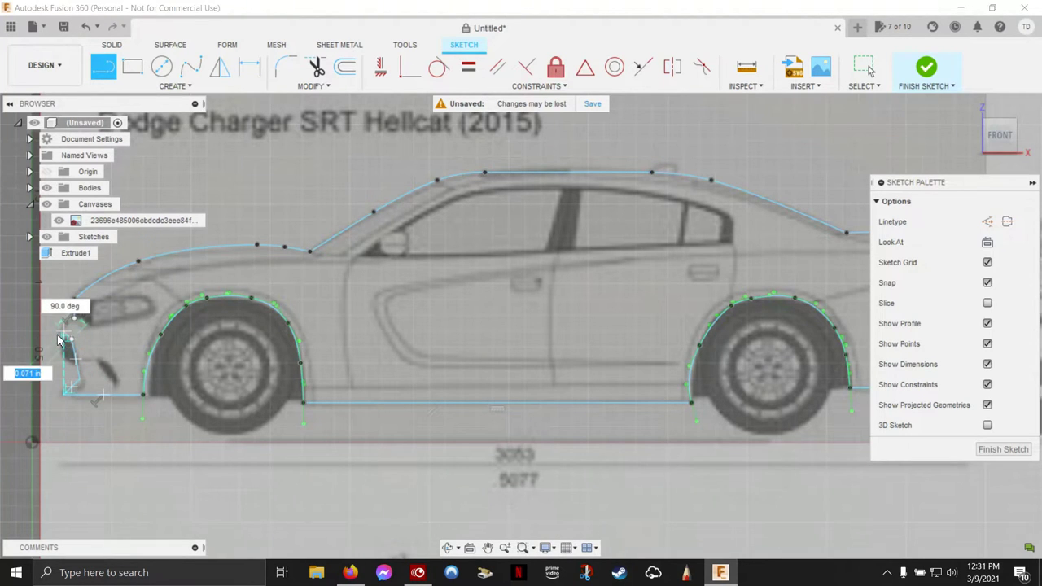
pyautogui.scroll(-2, 61, 341)
pyautogui.scroll(4, 58, 341)
pyautogui.scroll(3, 58, 340)
pyautogui.click(57, 326)
pyautogui.click(81, 287)
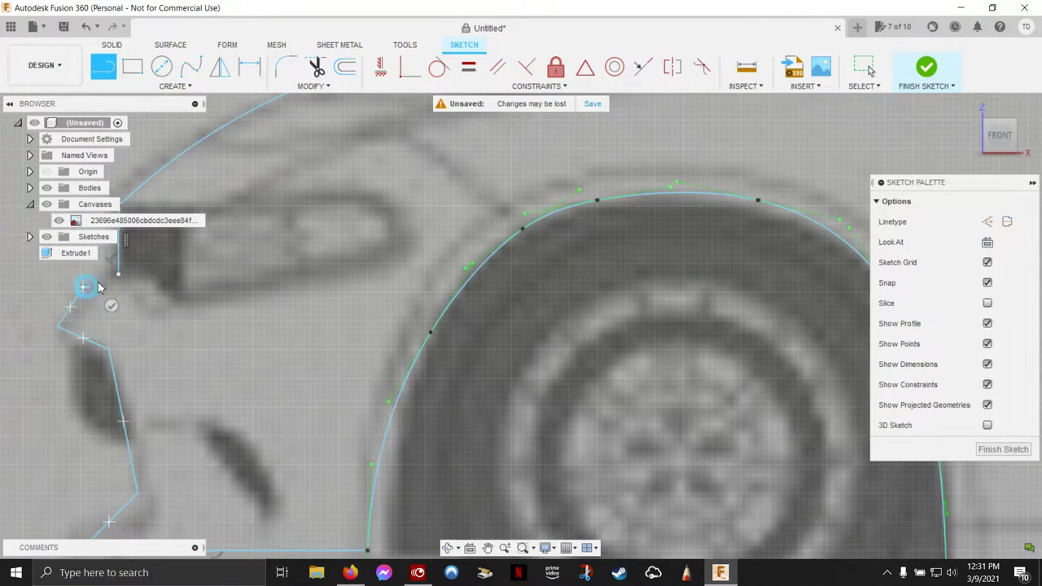
pyautogui.click(118, 274)
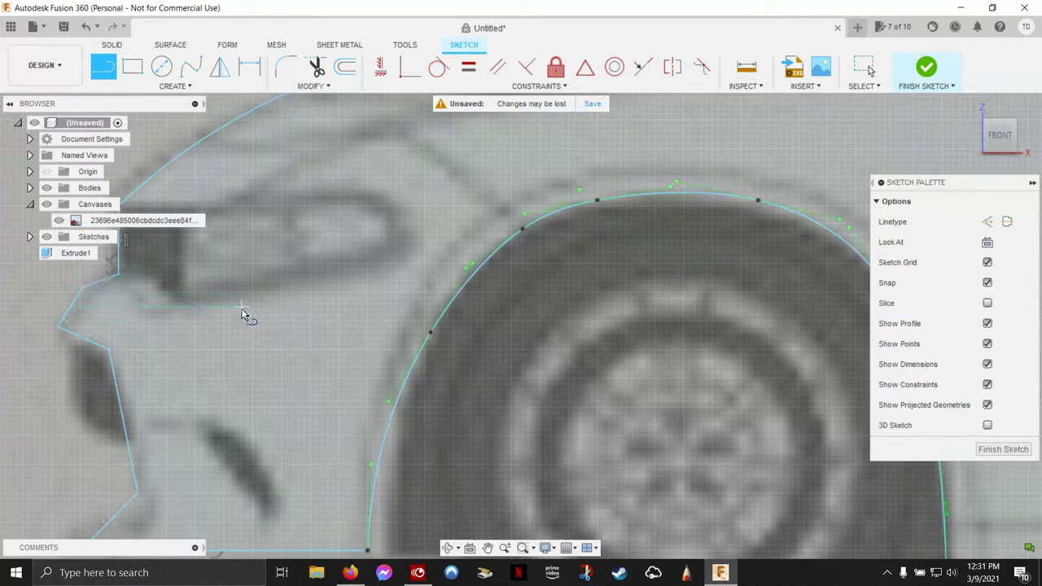
# - Outline the side window openings with straight lines along the pillar and window edges
pyautogui.scroll(2, 491, 326)
pyautogui.scroll(-5, 508, 333)
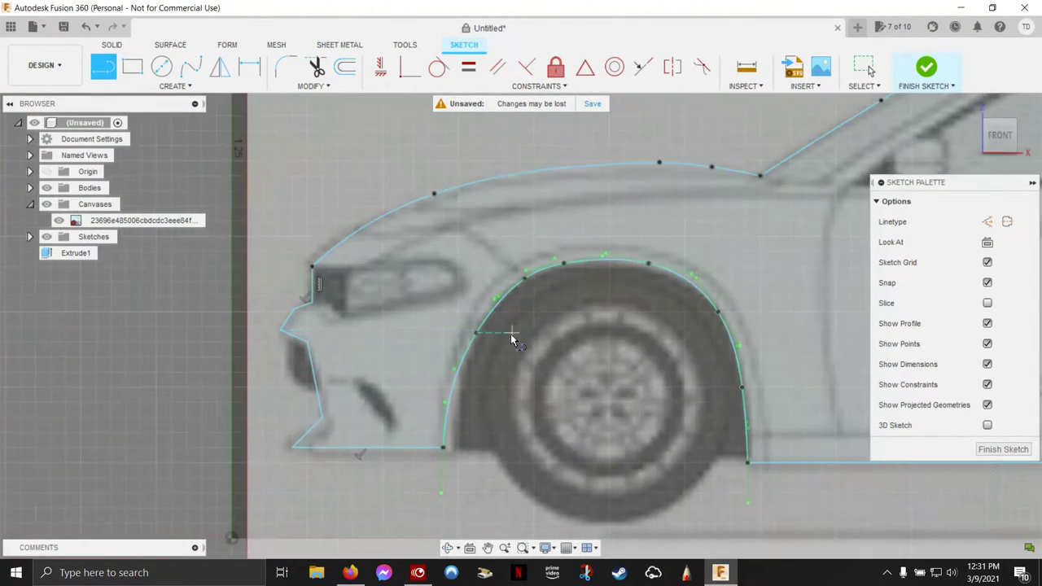
pyautogui.scroll(-3, 509, 341)
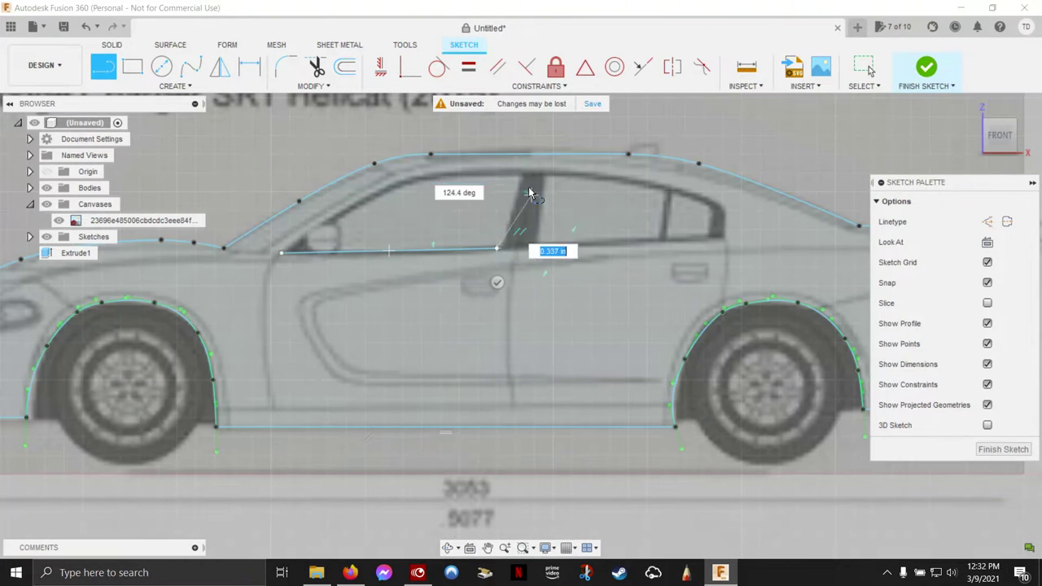
pyautogui.click(525, 173)
pyautogui.click(544, 173)
pyautogui.click(536, 246)
pyautogui.click(725, 237)
pyautogui.click(725, 212)
# - Draw a spline across the top of the side windows from corner to corner
pyautogui.click(190, 66)
pyautogui.click(281, 253)
pyautogui.click(397, 185)
pyautogui.click(525, 173)
pyautogui.click(668, 186)
pyautogui.doubleClick(724, 212)
# - Start a spline tracing the door's sculpted crease
pyautogui.click(659, 385)
pyautogui.click(339, 383)
pyautogui.click(310, 376)
pyautogui.click(275, 316)
pyautogui.click(293, 290)
pyautogui.click(426, 266)
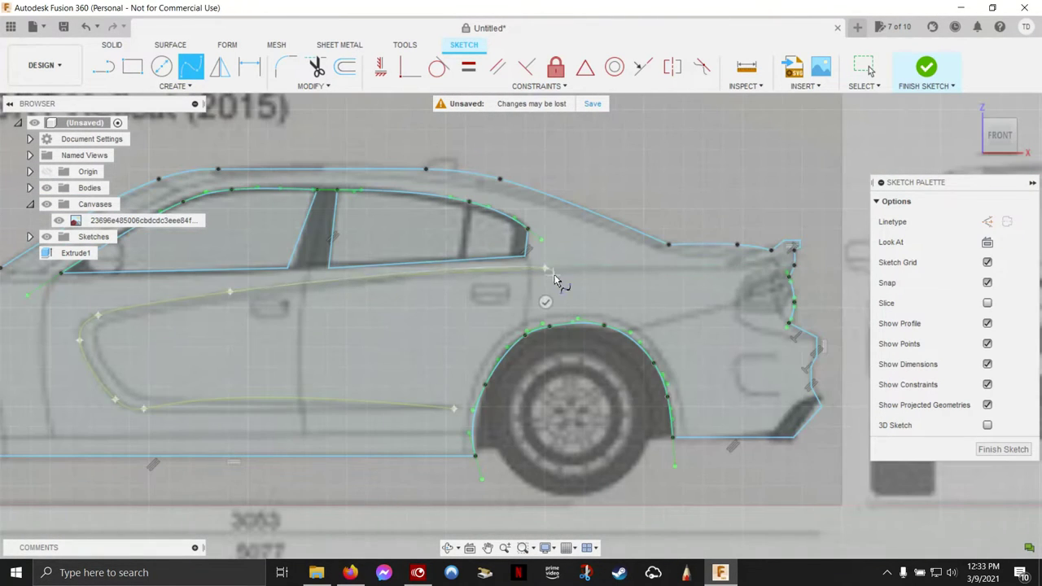
# - Finish the crease spline around its rounded rear corner down below the corner
pyautogui.scroll(5, 544, 269)
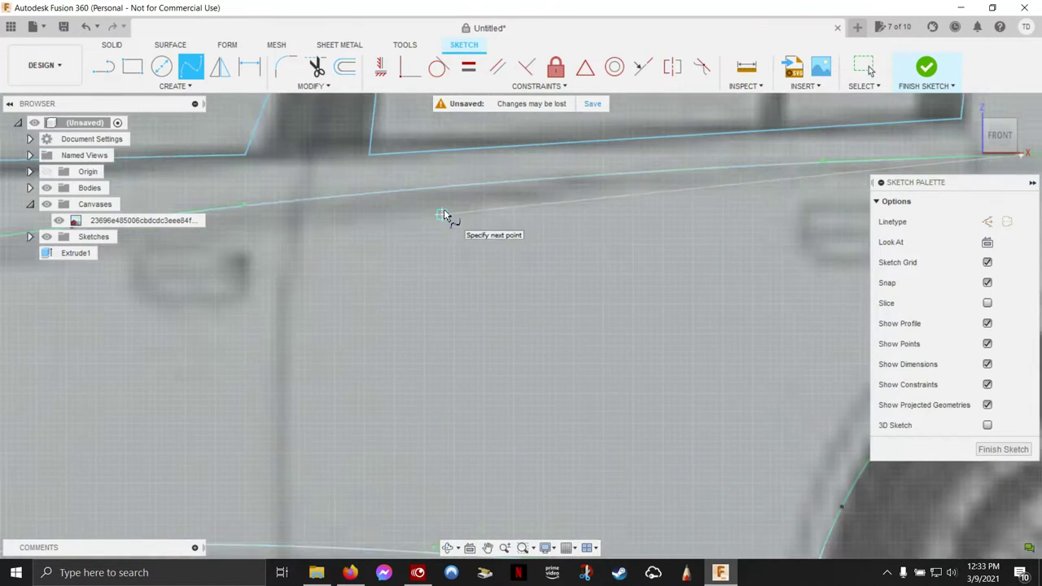
pyautogui.scroll(5, 448, 217)
pyautogui.click(399, 257)
pyautogui.click(357, 269)
pyautogui.click(327, 311)
pyautogui.click(393, 447)
pyautogui.click(453, 495)
pyautogui.scroll(-5, 612, 496)
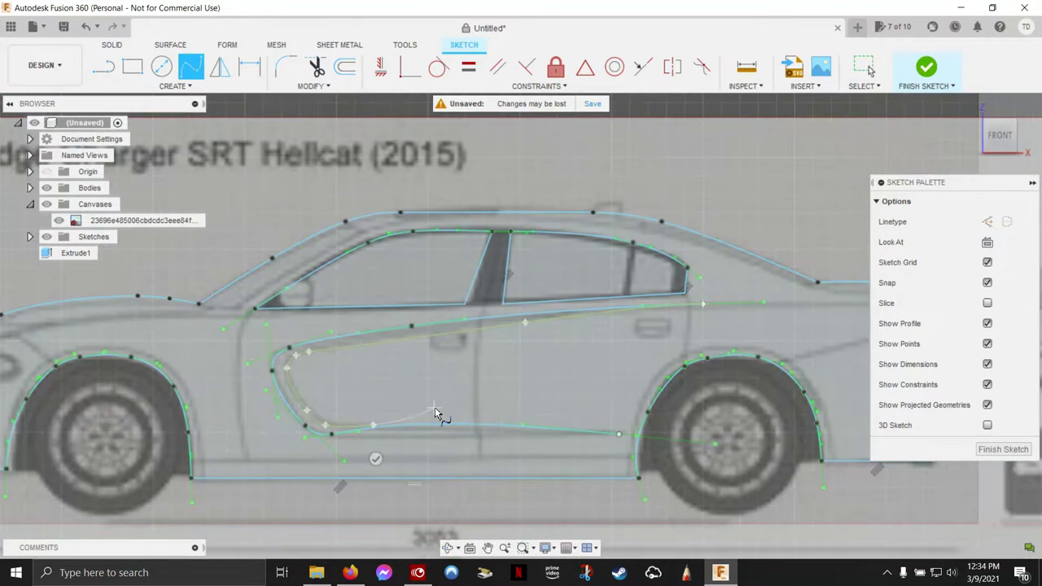
pyautogui.press('Escape')
# - Draw a straight line along the door bottom
pyautogui.press('l')
pyautogui.click(331, 433)
pyautogui.click(624, 434)
pyautogui.press('Escape')
# - Spline from the line's front end around the front door curve, closing the scoop loop
pyautogui.click(190, 66)
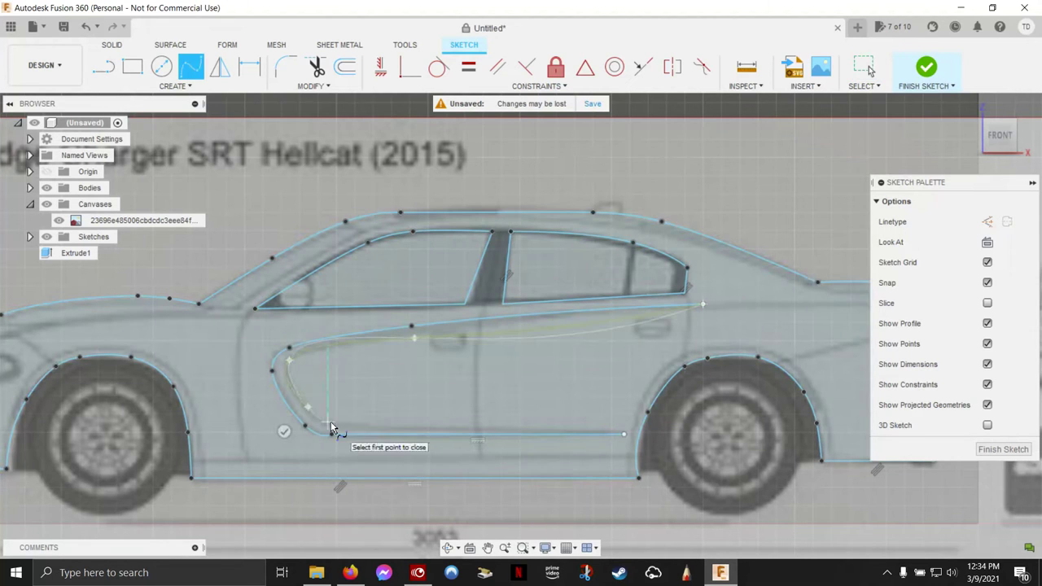
pyautogui.scroll(3, 414, 336)
pyautogui.click(139, 407)
pyautogui.click(187, 497)
pyautogui.scroll(-5, 373, 507)
pyautogui.scroll(-3, 550, 538)
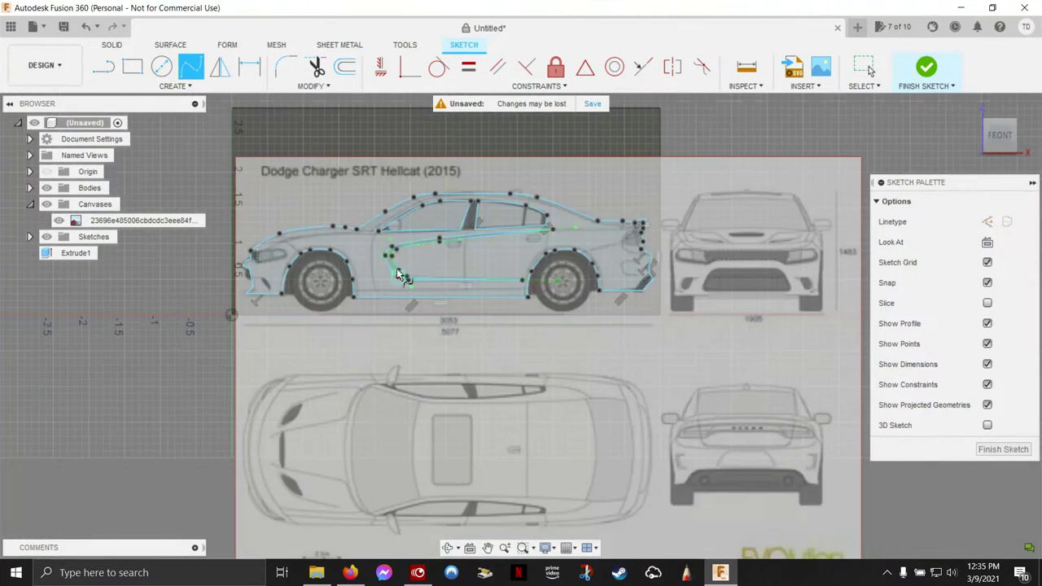
pyautogui.scroll(5, 244, 326)
pyautogui.press('l')
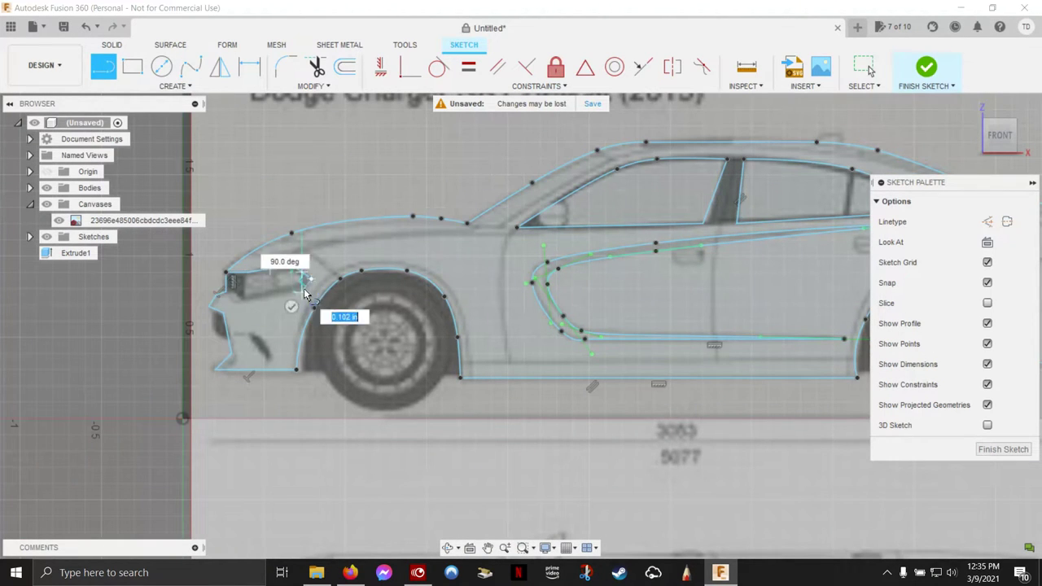
# - Outline the slanted front bumper vent with a spline closed by a line back to its start
pyautogui.scroll(5, 213, 310)
pyautogui.press('s')
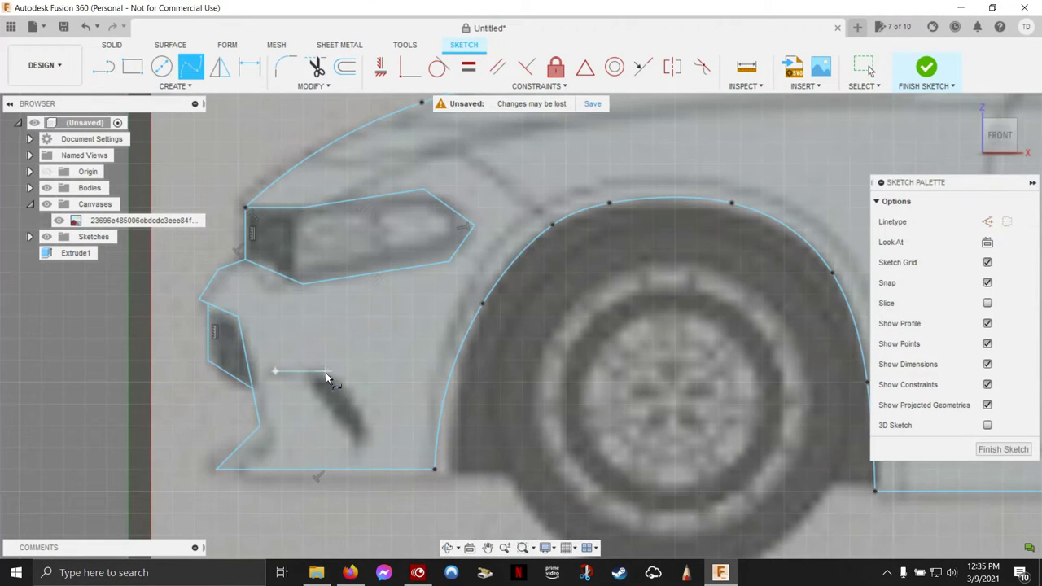
pyautogui.click(268, 373)
pyautogui.click(325, 373)
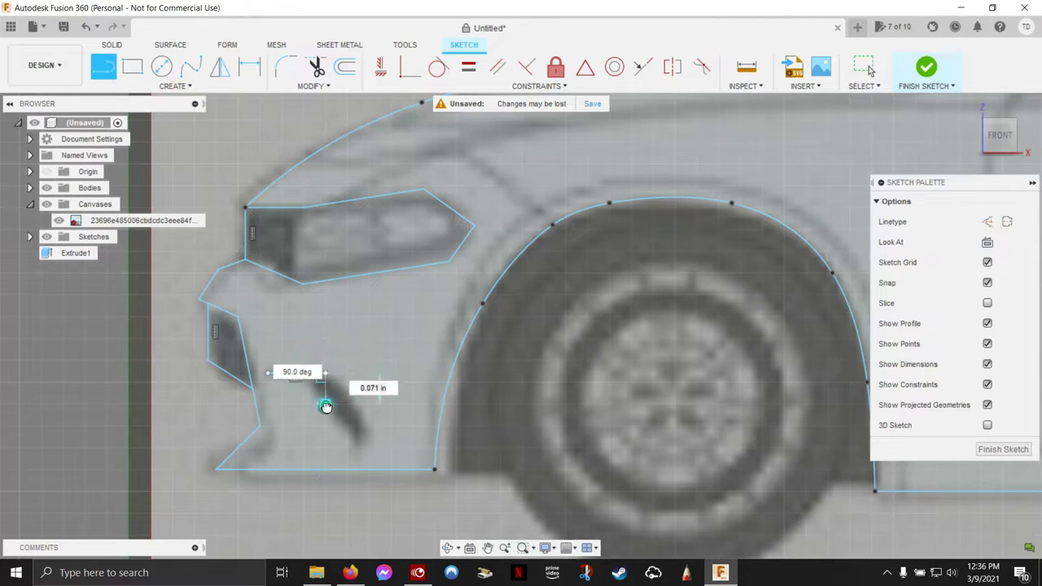
pyautogui.click(369, 425)
pyautogui.click(359, 446)
pyautogui.press('l')
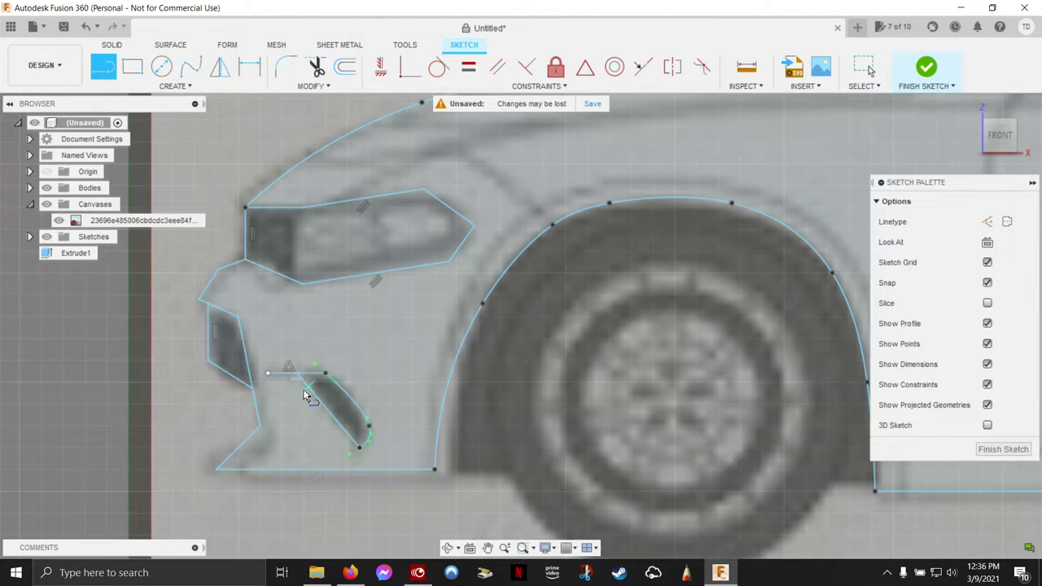
pyautogui.click(268, 373)
pyautogui.scroll(-5, 489, 318)
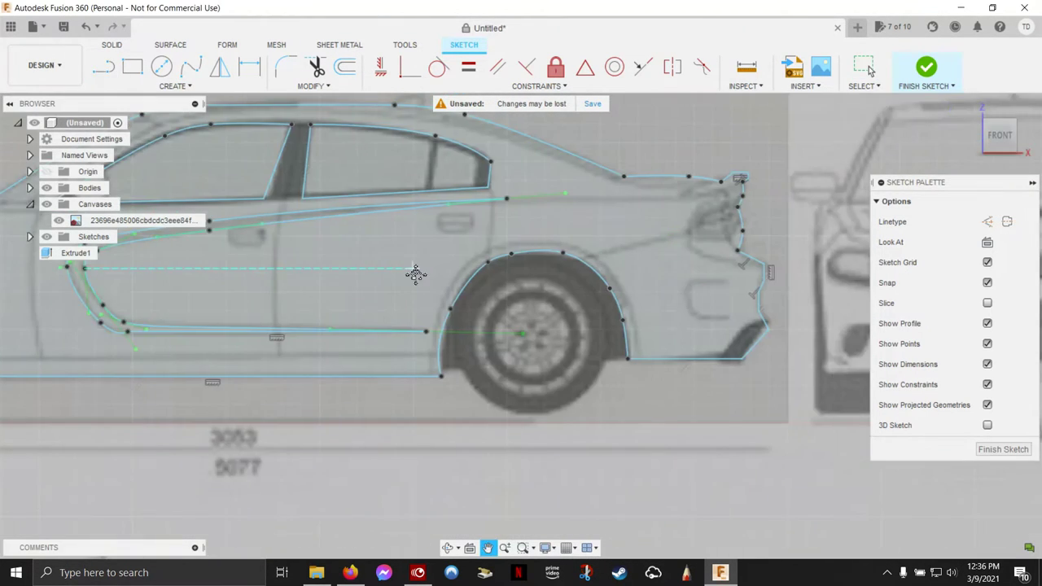
pyautogui.moveTo(386, 280); pyautogui.dragTo(544, 275, button='middle')
pyautogui.click(163, 74)
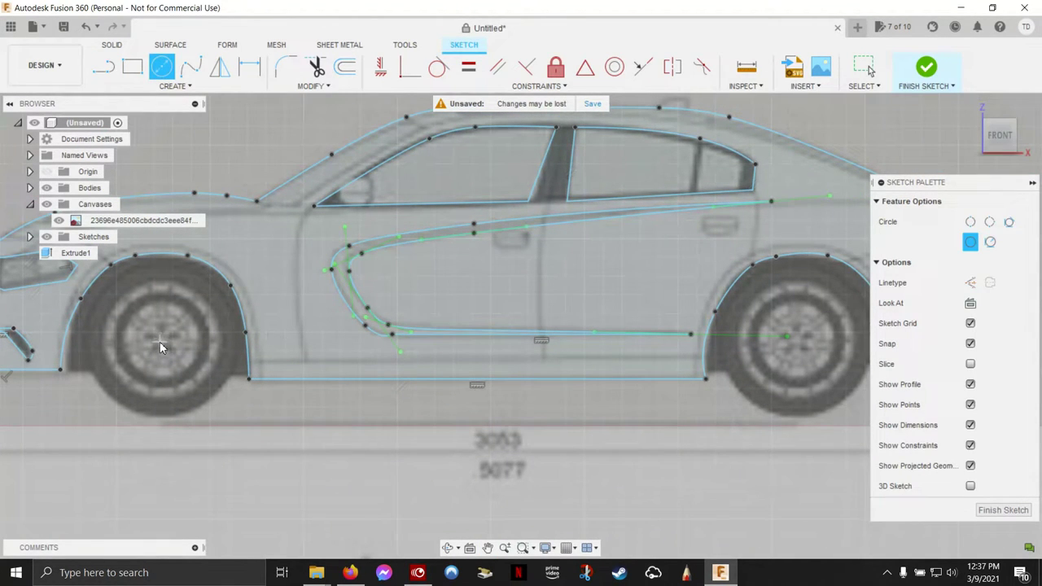
# - Draw hub, rim and tyre circles concentric on the front wheel, then select them
pyautogui.click(161, 342)
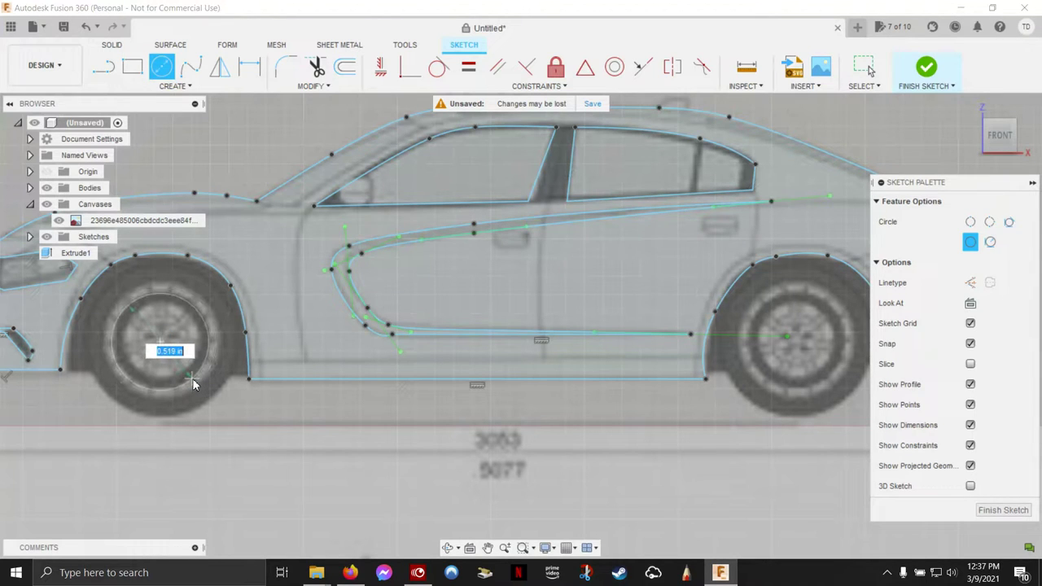
pyautogui.click(193, 384)
pyautogui.click(161, 342)
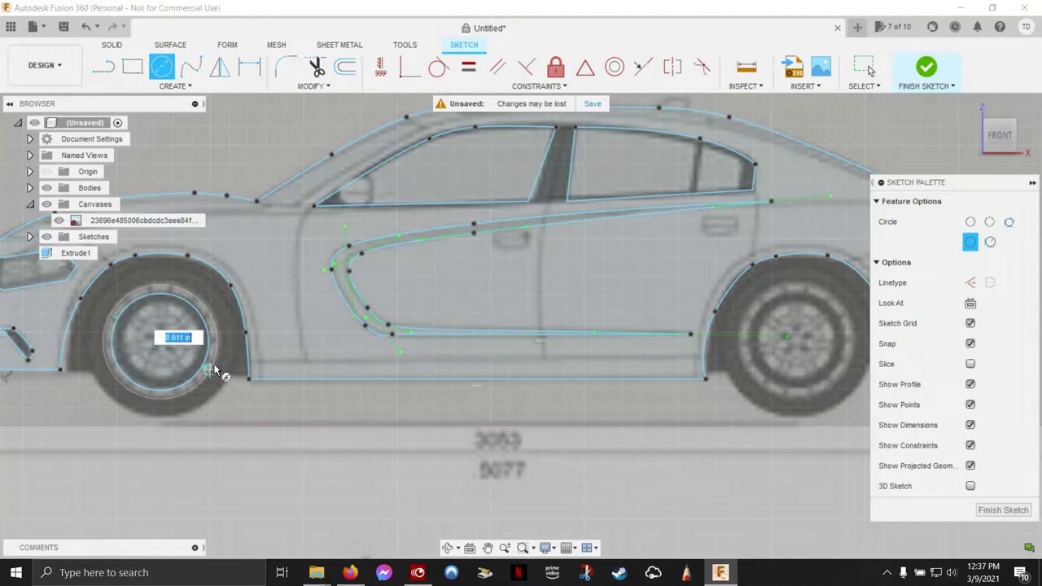
pyautogui.click(218, 371)
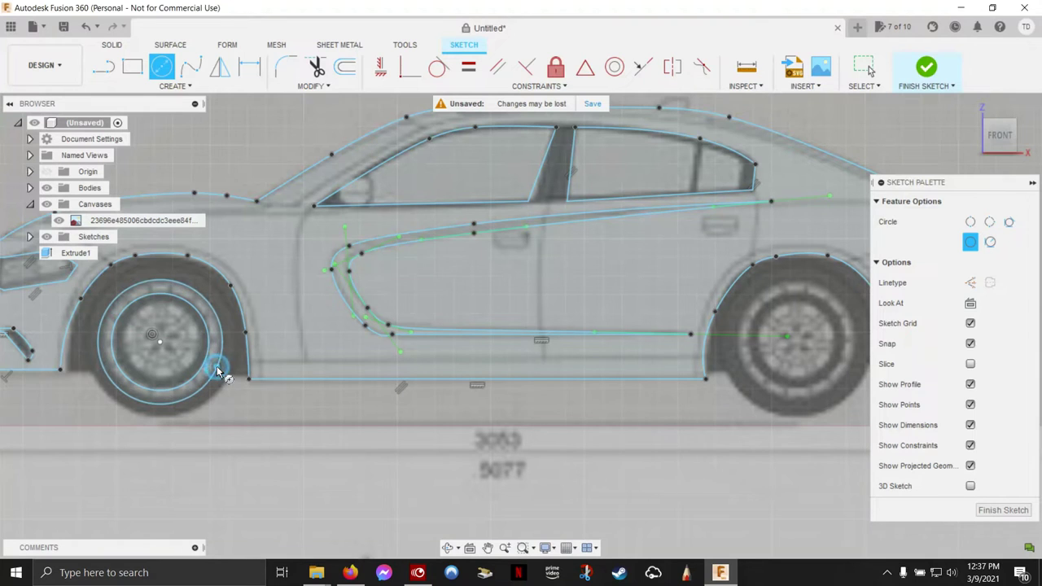
pyautogui.click(160, 342)
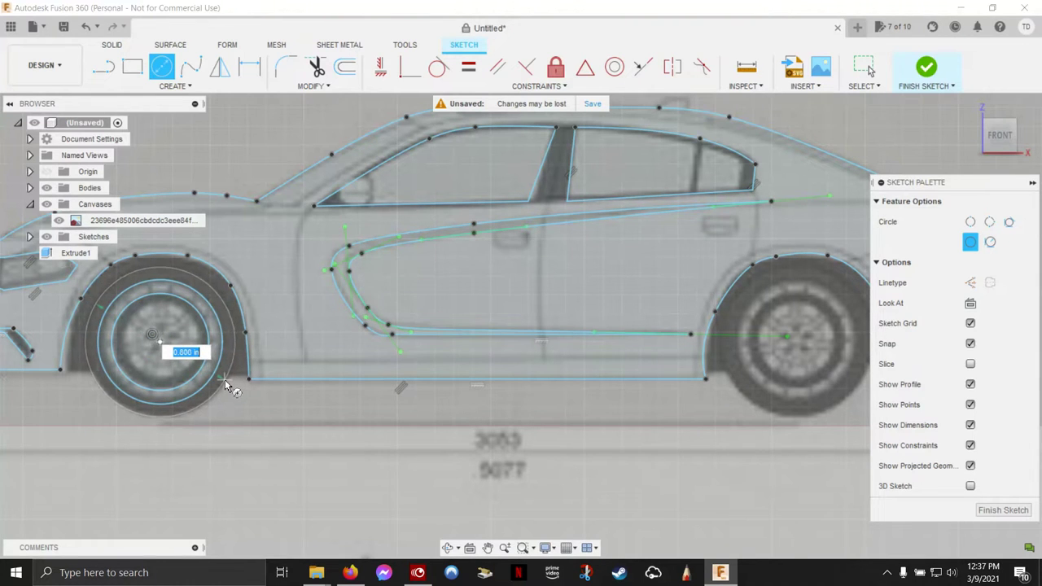
pyautogui.click(227, 385)
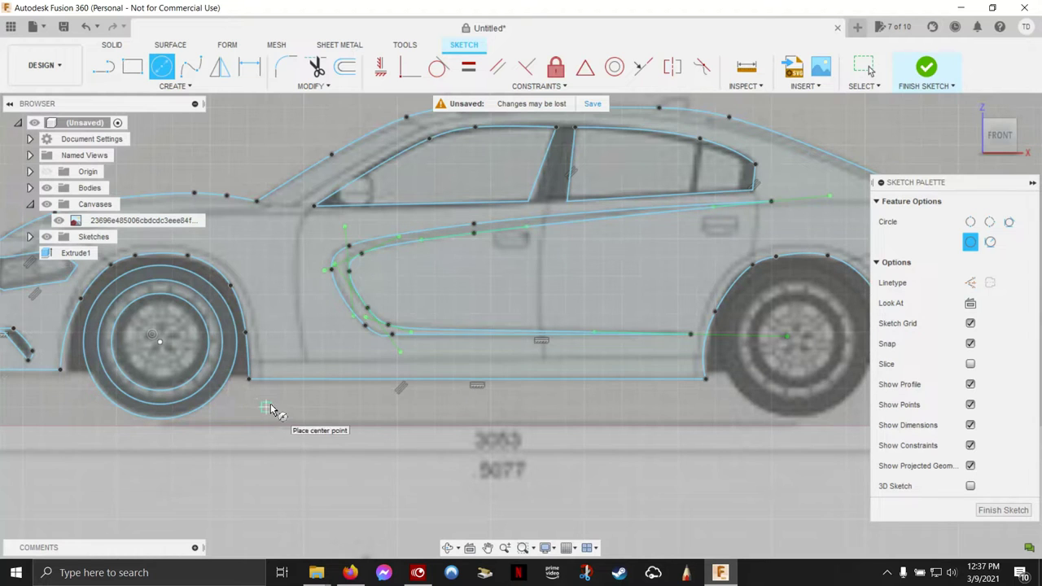
pyautogui.press('Escape')
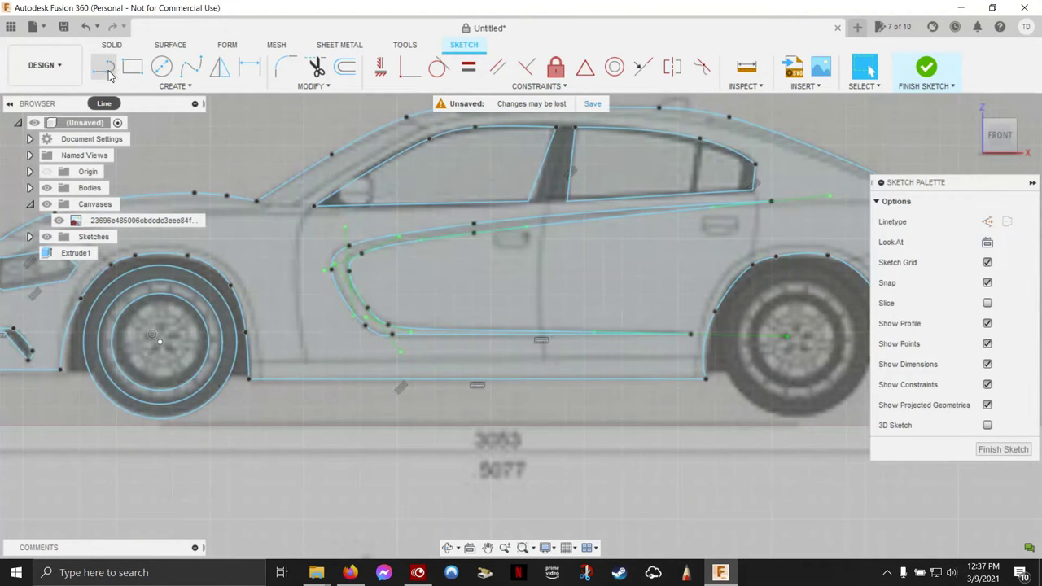
pyautogui.click(143, 274)
pyautogui.click(154, 294)
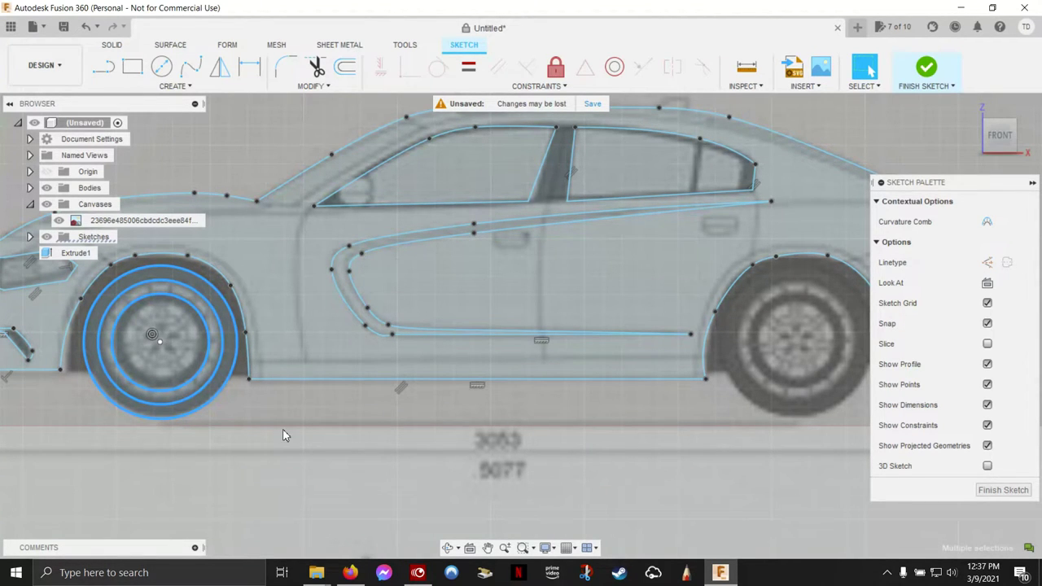
# - Move the three selected wheel circles 3.40 in along X onto the rear wheel
pyautogui.press('m')
pyautogui.scroll(2, 326, 362)
pyautogui.scroll(-3, 325, 361)
pyautogui.moveTo(408, 361); pyautogui.dragTo(359, 326, button='middle')
pyautogui.scroll(2, 358, 326)
pyautogui.moveTo(79, 332); pyautogui.dragTo(546, 334)
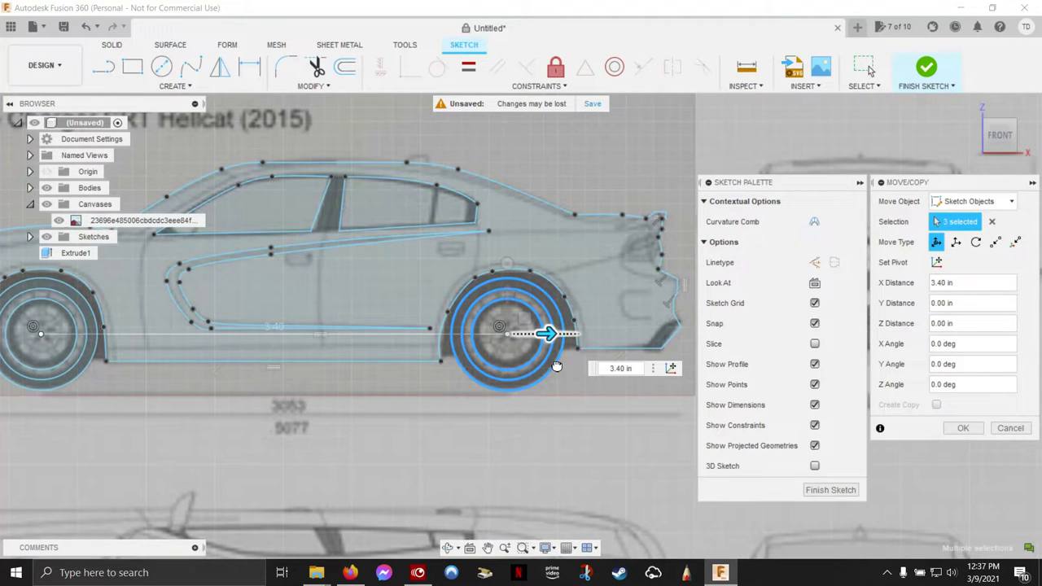
pyautogui.moveTo(557, 366); pyautogui.dragTo(557, 367)
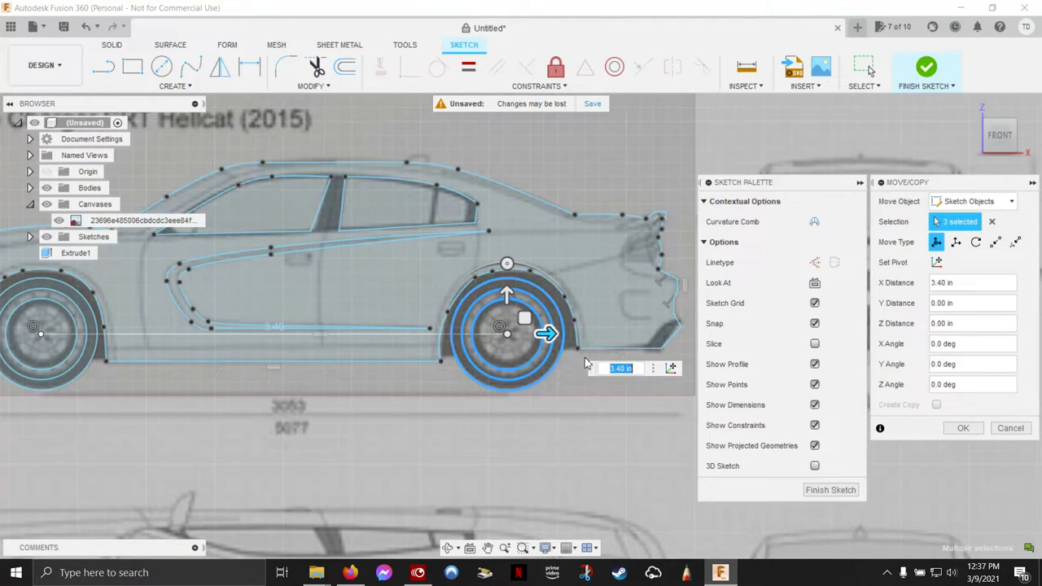
pyautogui.press('Return')
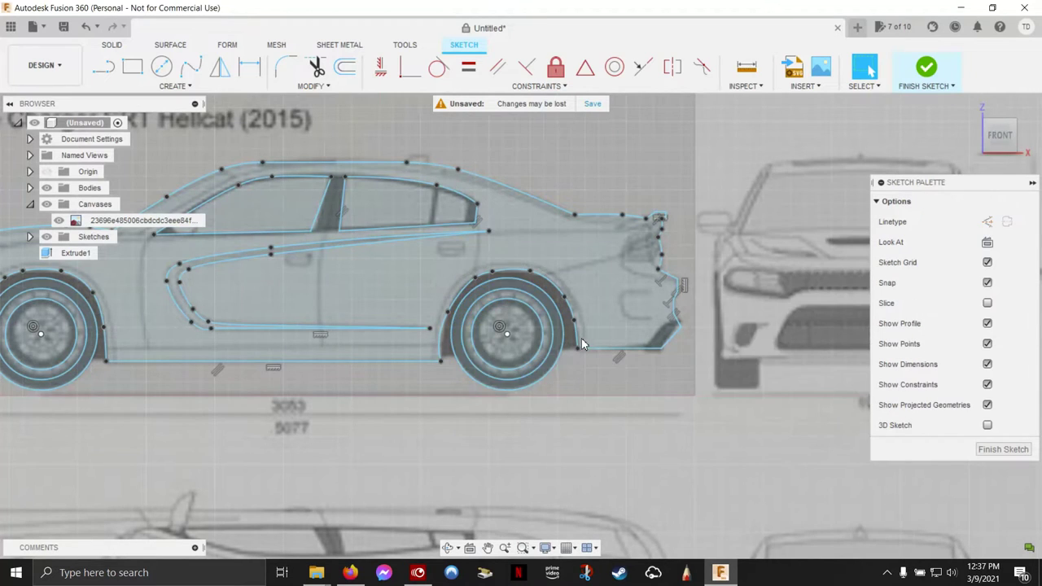
pyautogui.press('Escape')
pyautogui.moveTo(113, 336); pyautogui.dragTo(406, 323, button='middle')
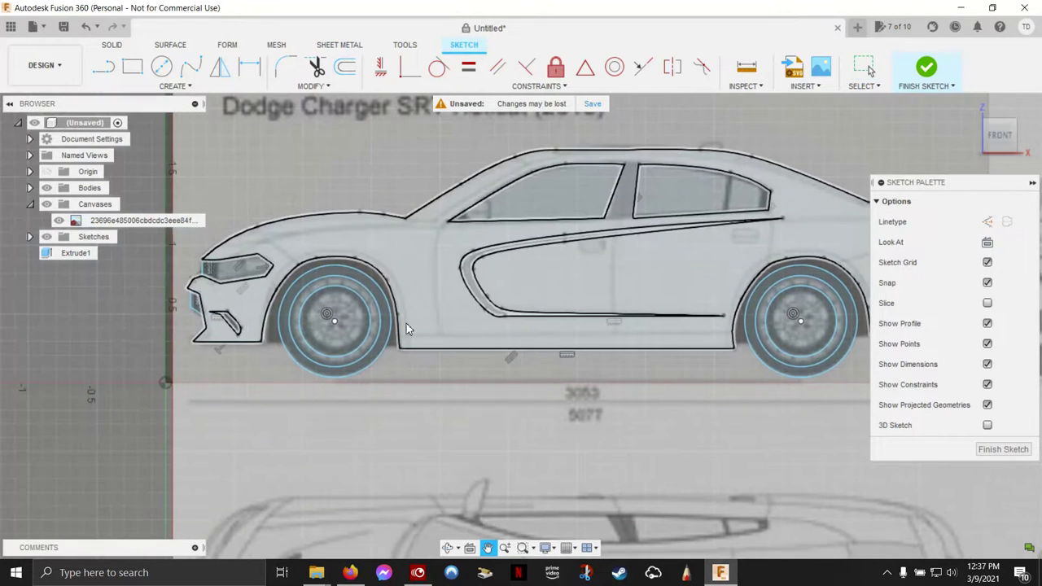
pyautogui.click(111, 69)
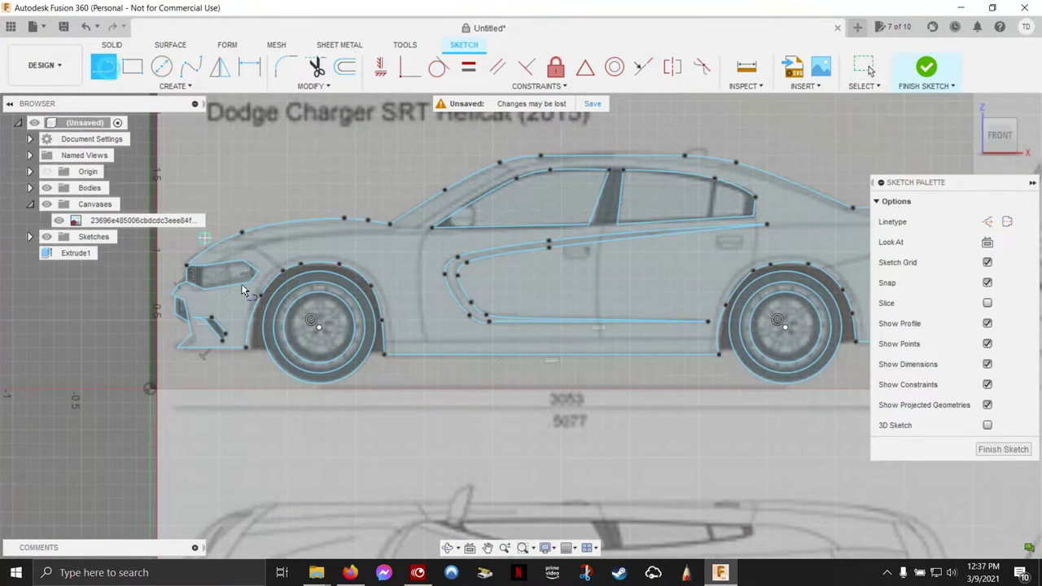
# - Draw a straight line along the rocker behind the rear wheel, discarding a stray line
pyautogui.click(246, 347)
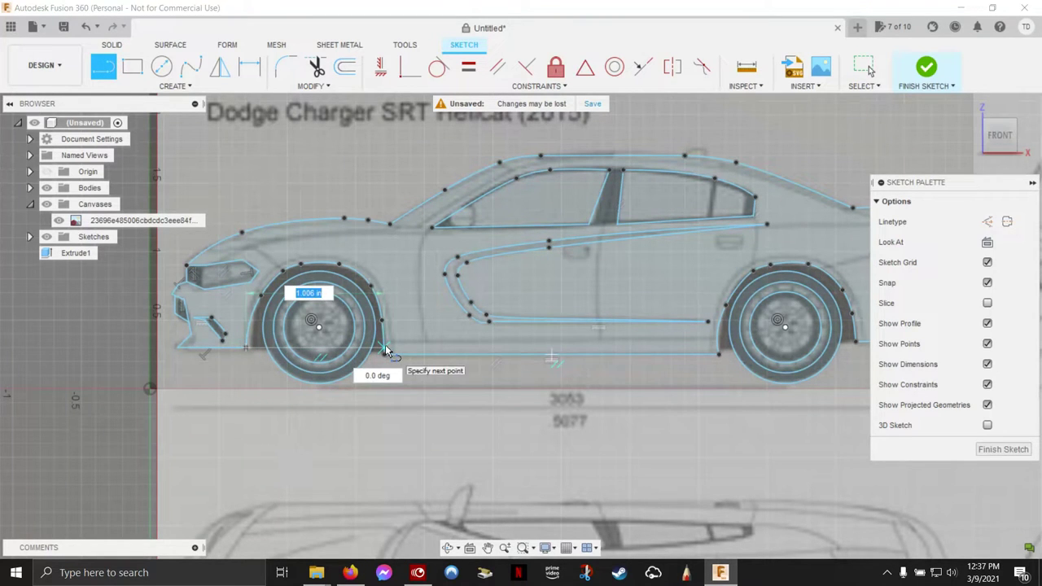
pyautogui.click(388, 352)
pyautogui.press('Escape')
pyautogui.moveTo(657, 360); pyautogui.dragTo(450, 354, button='middle')
pyautogui.press('l')
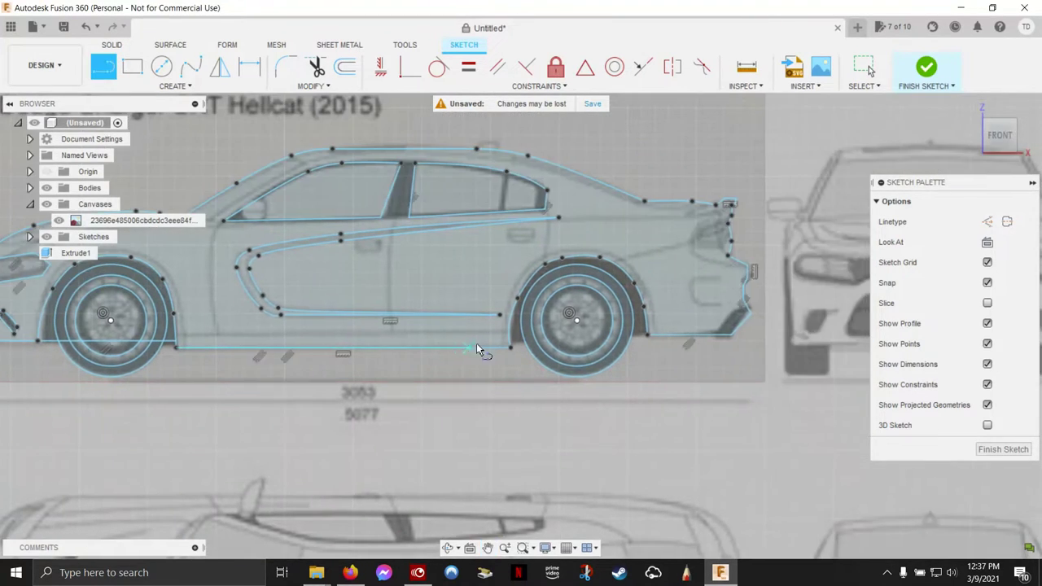
pyautogui.click(511, 346)
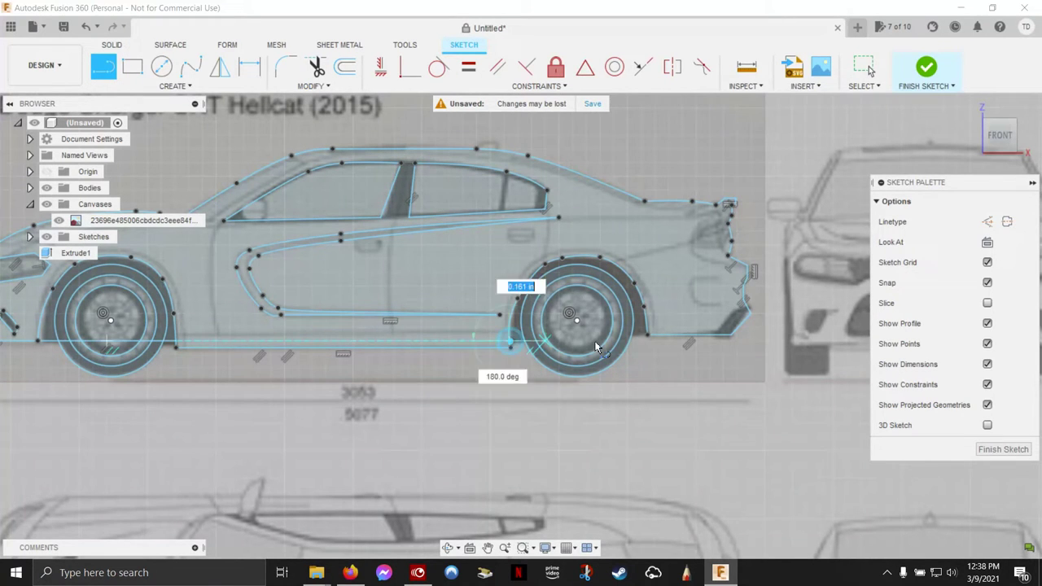
pyautogui.click(649, 335)
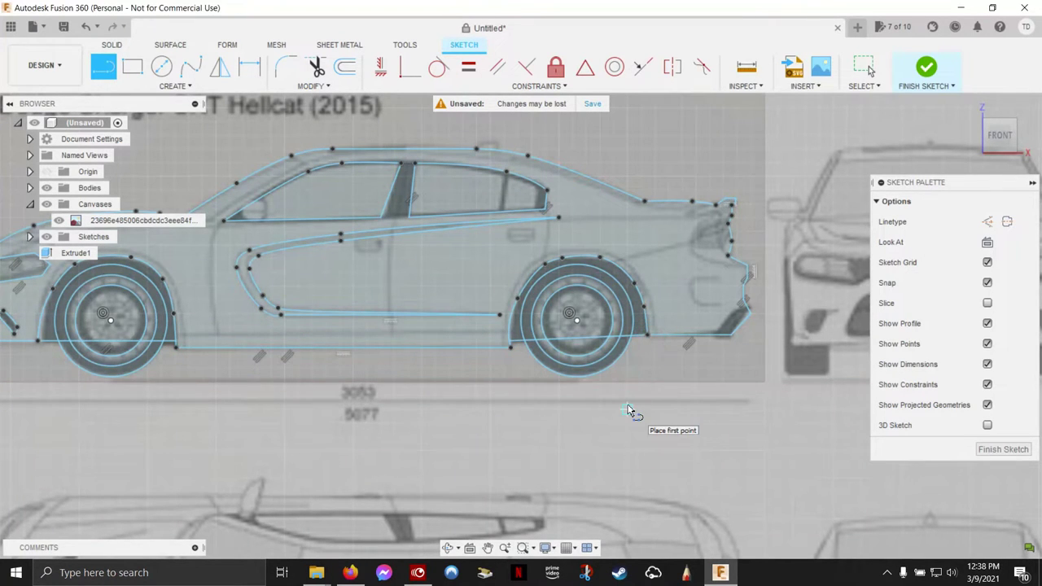
pyautogui.press('Escape')
pyautogui.moveTo(521, 250)
pyautogui.mouseDown(button='middle')
pyautogui.moveTo(568, 270)
pyautogui.moveTo(545, 312)
pyautogui.mouseUp(button='middle')
# - Trace the curved rear door edge ahead of the rear wheel with a fit-point spline
pyautogui.press('l')
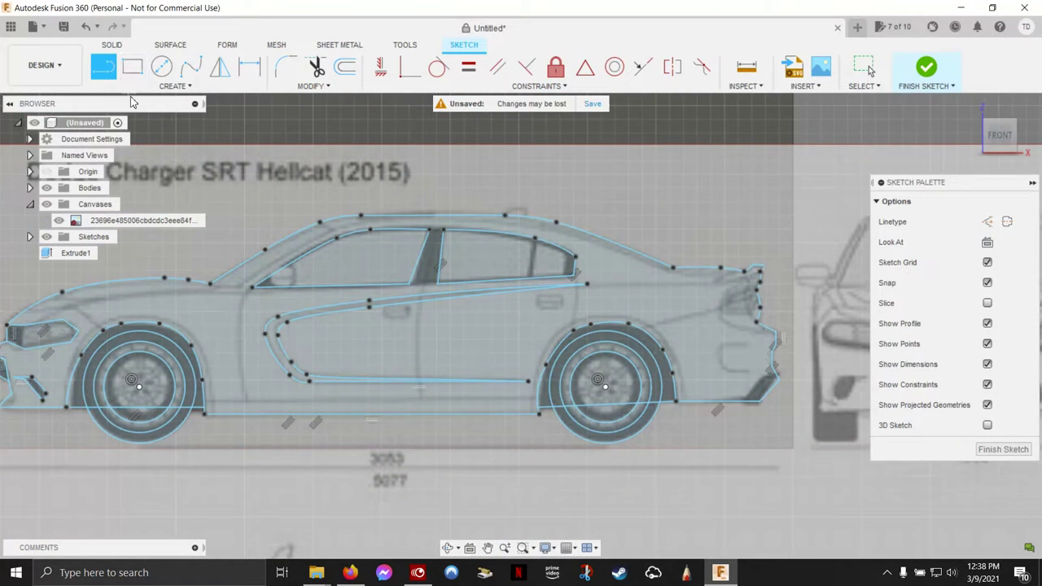
pyautogui.click(191, 66)
pyautogui.scroll(-2, 607, 292)
pyautogui.scroll(5, 606, 292)
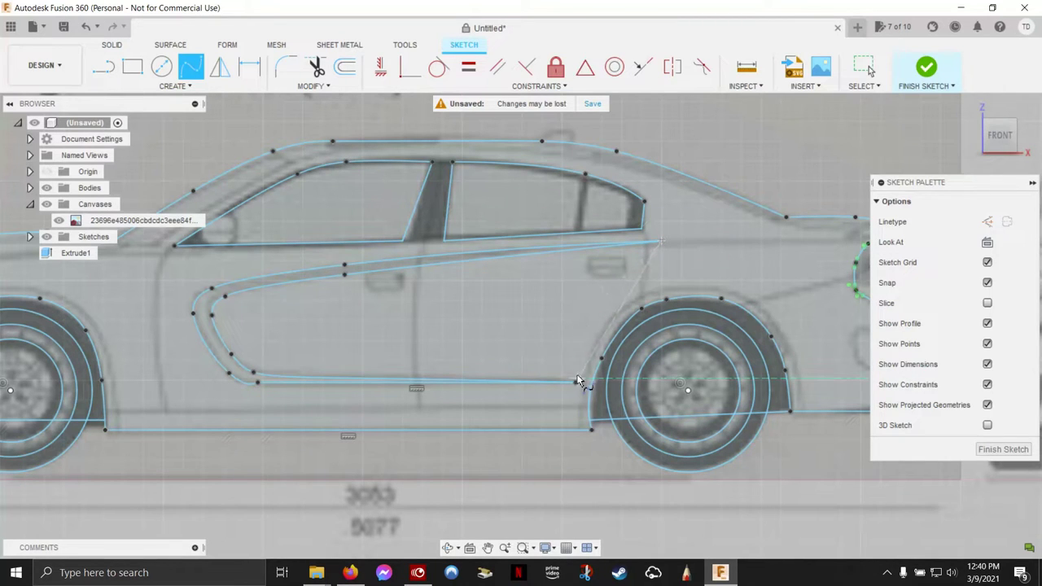
pyautogui.click(587, 308)
pyautogui.click(575, 383)
pyautogui.click(543, 388)
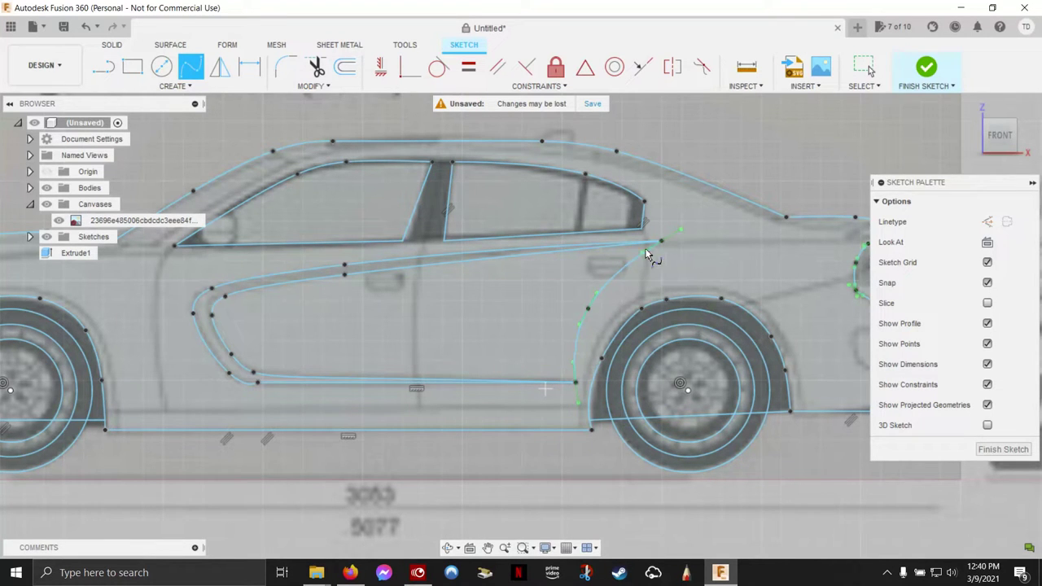
pyautogui.scroll(2, 511, 307)
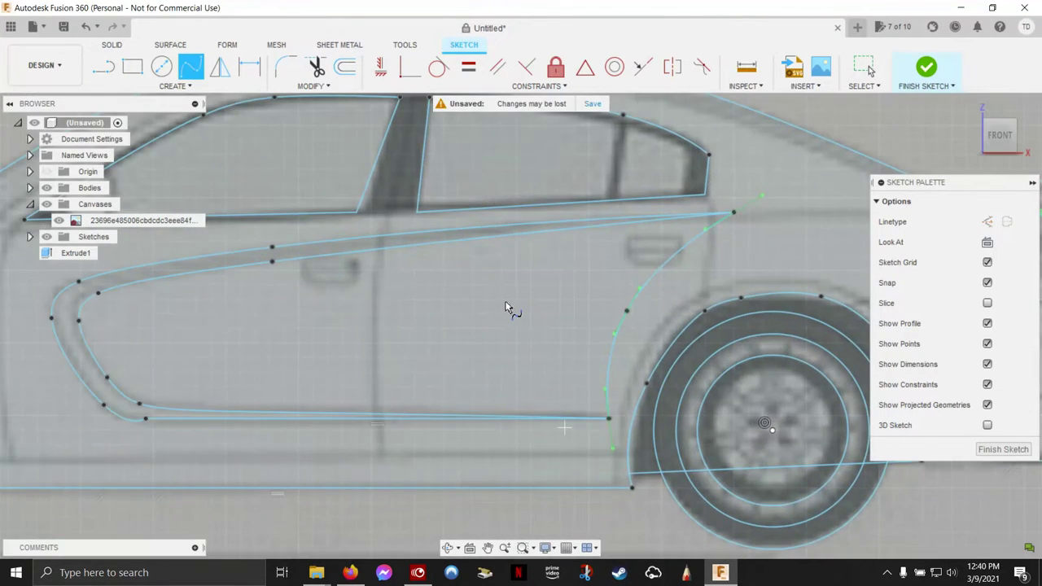
pyautogui.scroll(-5, 508, 308)
pyautogui.scroll(-2, 508, 308)
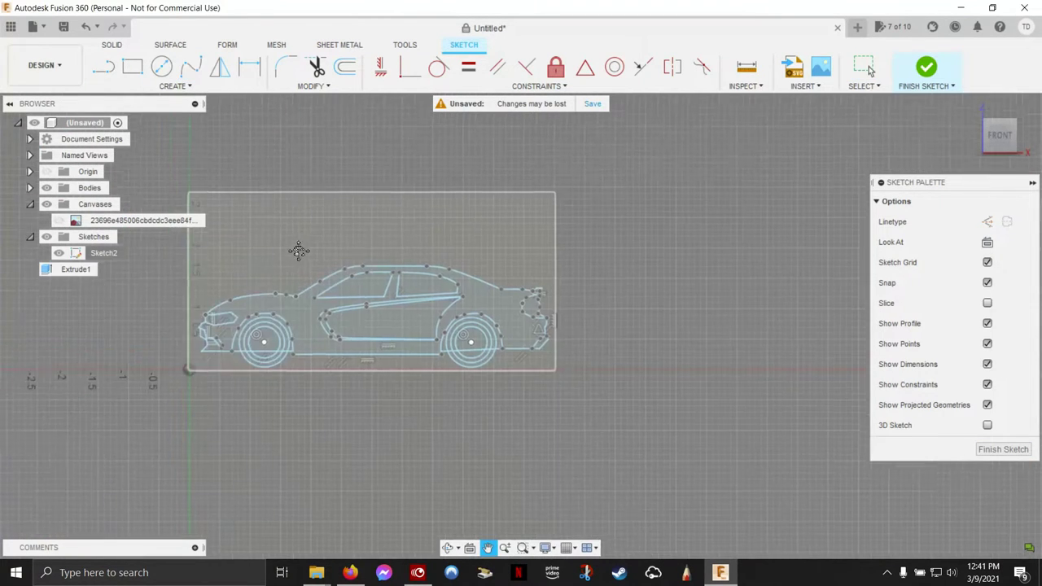
pyautogui.moveTo(295, 186)
pyautogui.mouseDown()
pyautogui.moveTo(442, 291)
pyautogui.moveTo(427, 291)
pyautogui.mouseUp()
pyautogui.press('Escape')
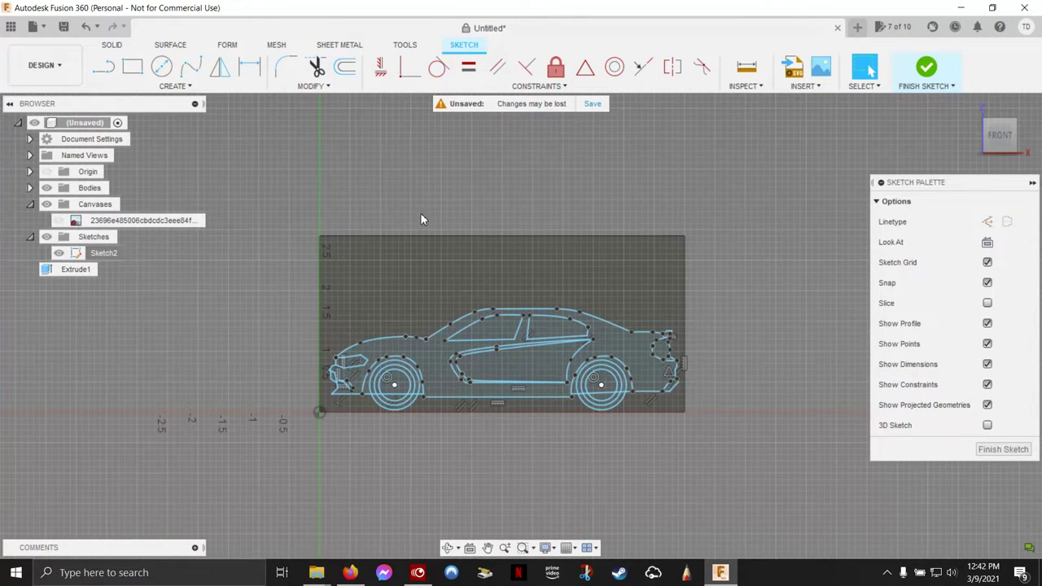
# - Project the blueprint canvas's rectangular border into the sketch, then finish the sketch
pyautogui.scroll(2, 415, 271)
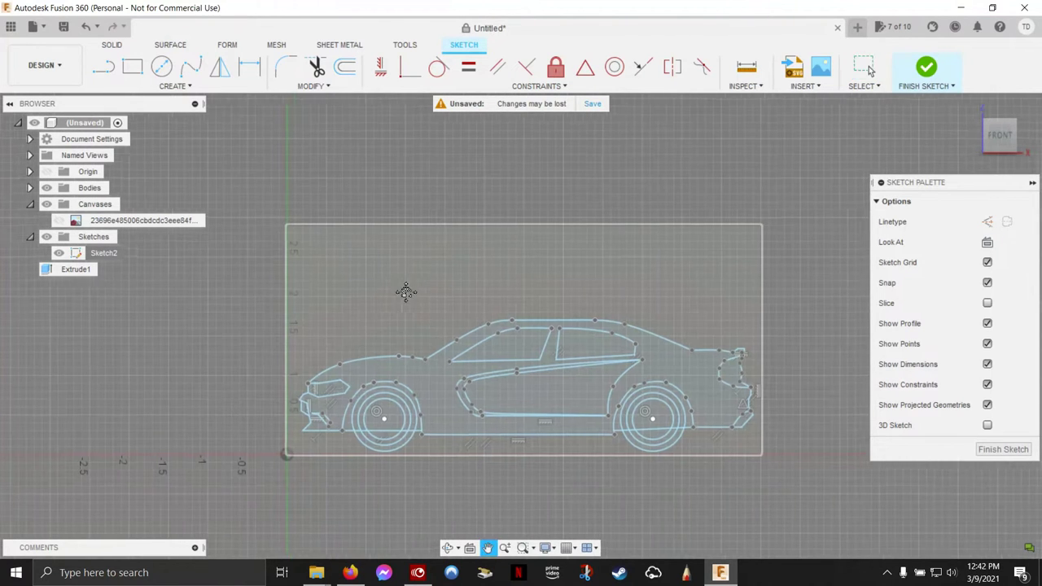
pyautogui.moveTo(414, 290); pyautogui.dragTo(398, 282, button='middle')
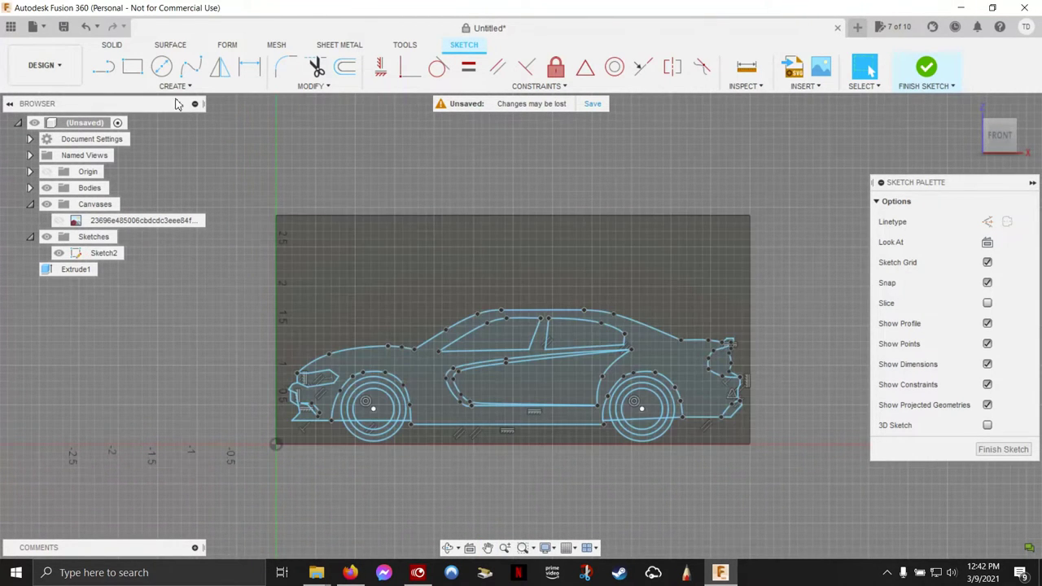
pyautogui.click(173, 87)
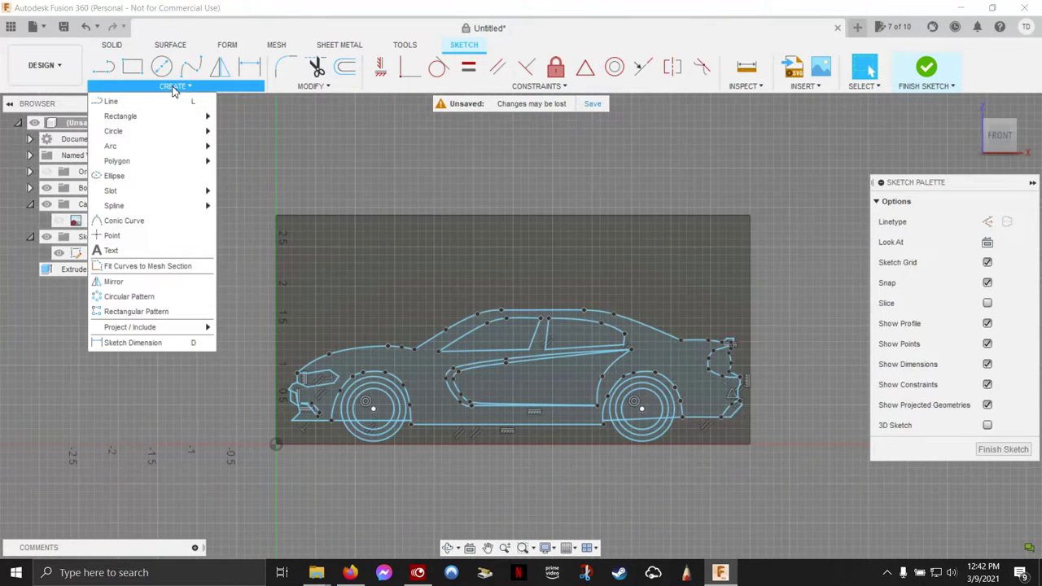
pyautogui.moveTo(130, 327)
pyautogui.click(233, 329)
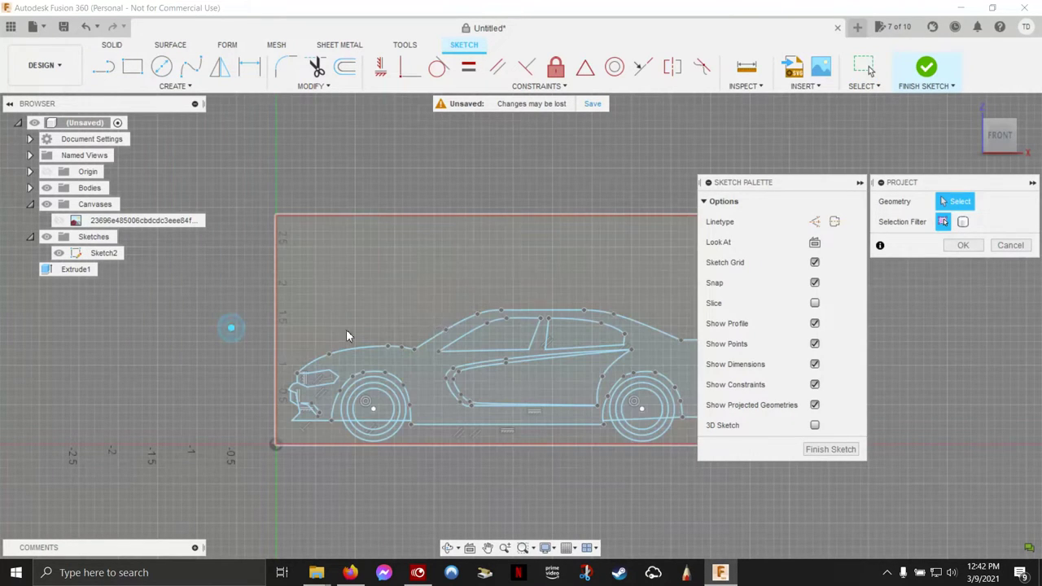
pyautogui.click(417, 289)
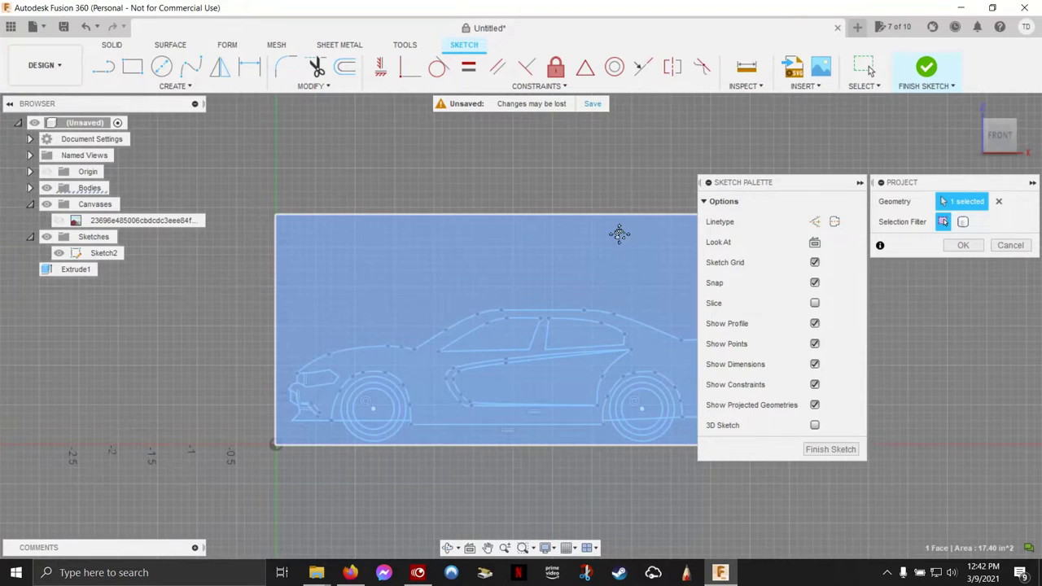
pyautogui.moveTo(621, 236); pyautogui.dragTo(550, 226, button='middle')
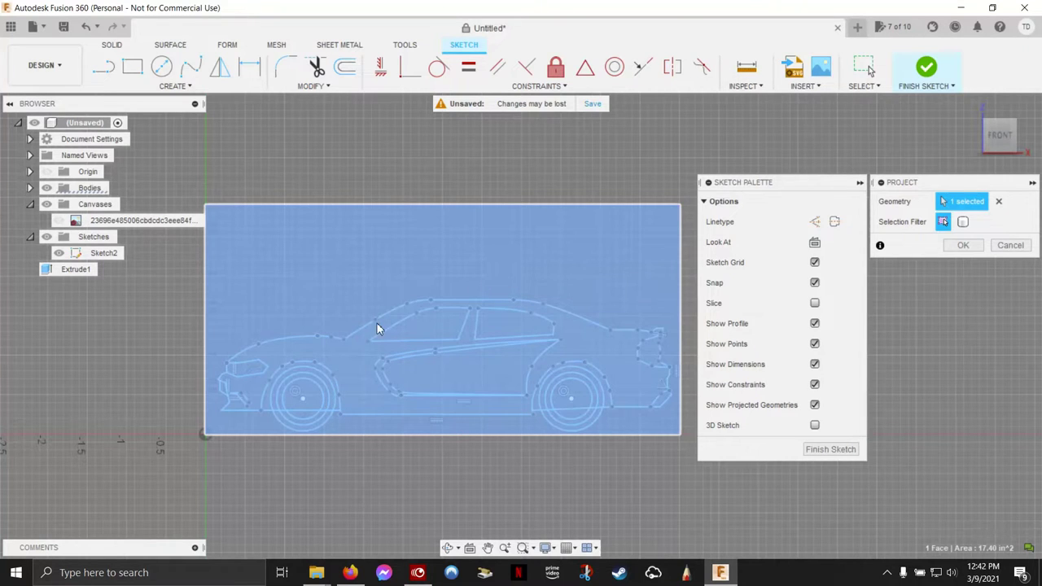
pyautogui.click(964, 245)
pyautogui.moveTo(456, 174)
pyautogui.mouseDown(button='middle')
pyautogui.moveTo(574, 183)
pyautogui.moveTo(517, 173)
pyautogui.mouseUp(button='middle')
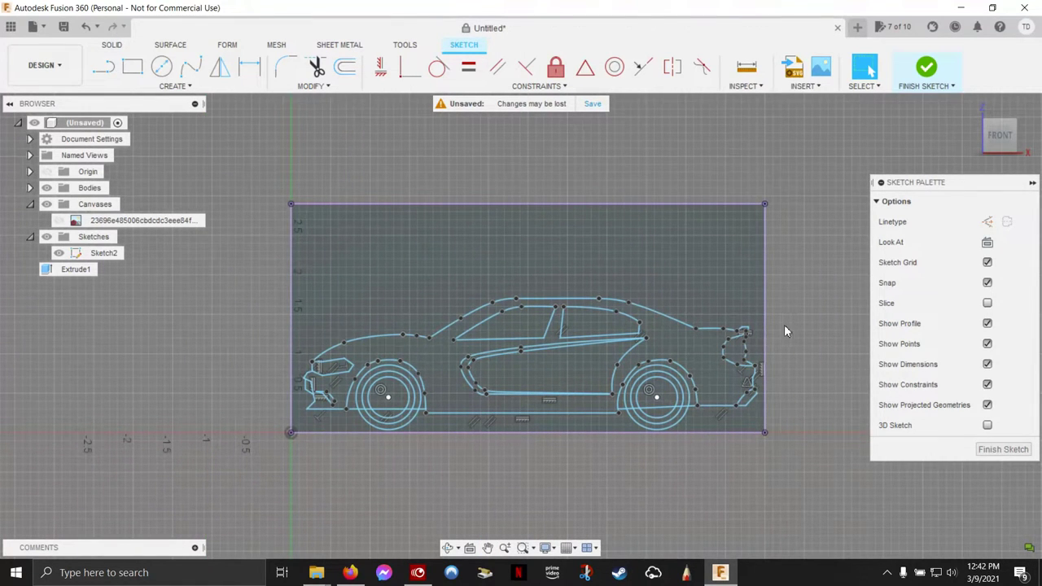
pyautogui.click(1004, 450)
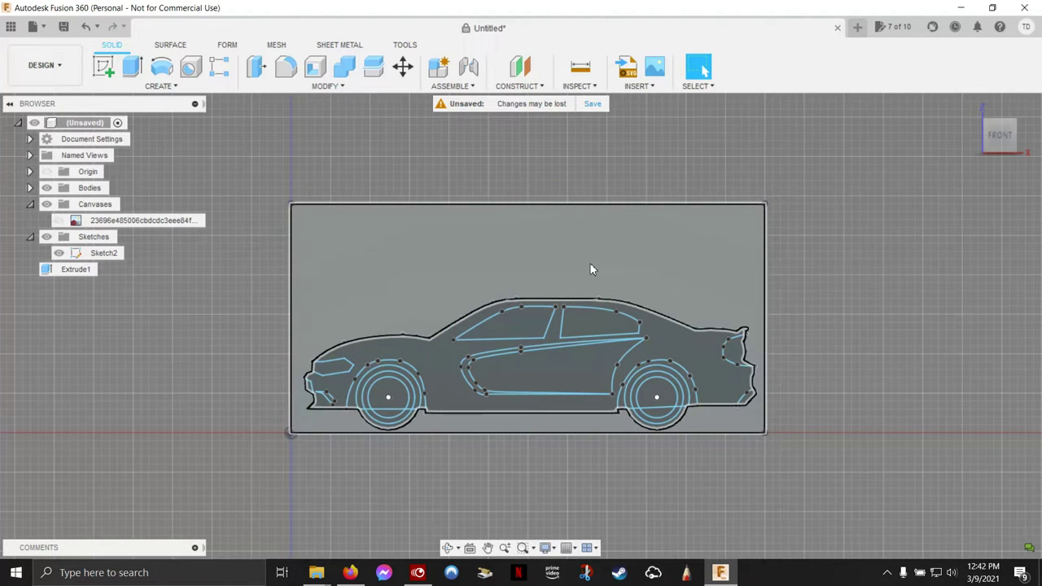
# - Select the region around the car outline plus the areas below and inside the front wheel
pyautogui.click(593, 262)
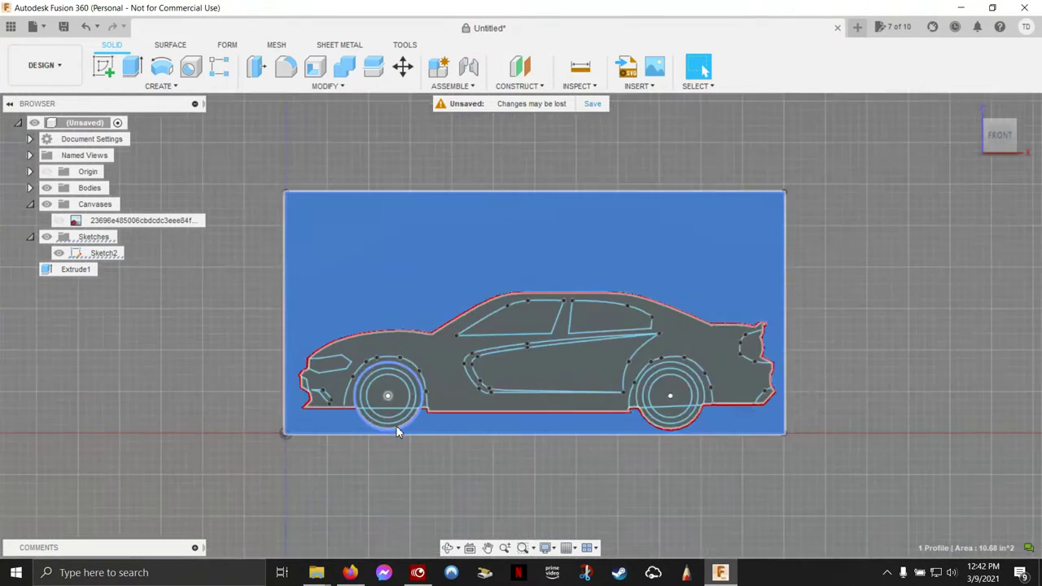
pyautogui.scroll(5, 397, 430)
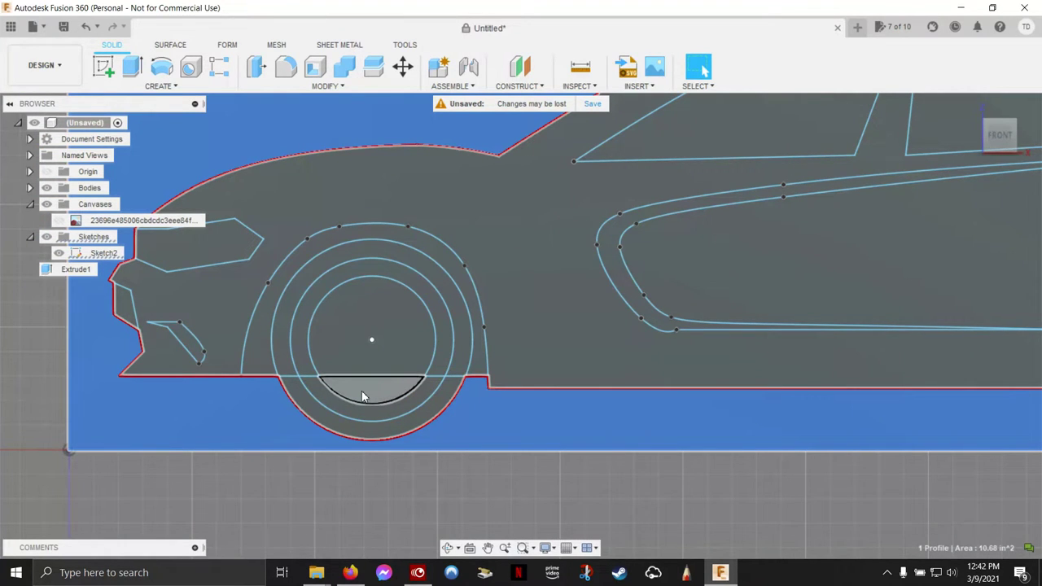
pyautogui.keyDown('ctrl'); pyautogui.click(364, 395); pyautogui.keyUp('ctrl')
pyautogui.keyDown('ctrl'); pyautogui.click(353, 413); pyautogui.keyUp('ctrl')
pyautogui.keyDown('ctrl'); pyautogui.click(353, 430); pyautogui.keyUp('ctrl')
pyautogui.scroll(-3, 759, 431)
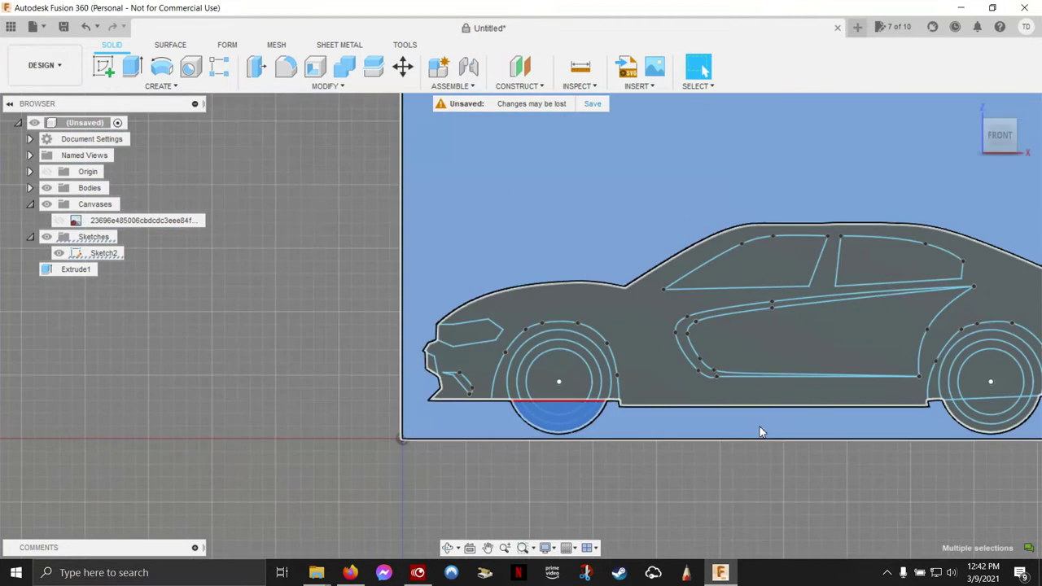
pyautogui.scroll(-3, 765, 431)
# - Add the rear wheel's lower ring to the selection and orbit to see the block in 3D
pyautogui.moveTo(867, 444); pyautogui.dragTo(419, 444, button='middle')
pyautogui.scroll(-2, 419, 455)
pyautogui.scroll(5, 419, 449)
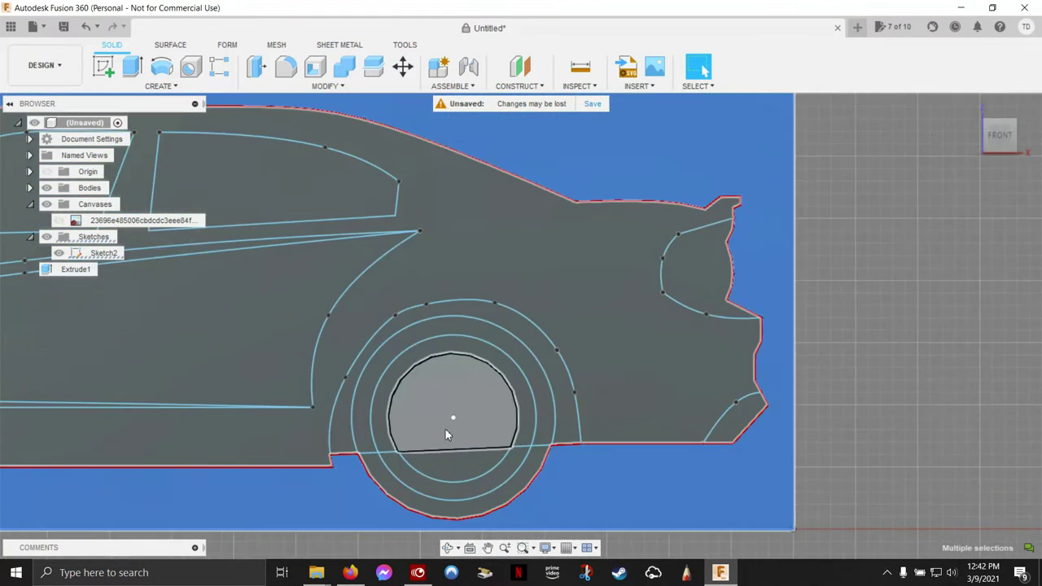
pyautogui.scroll(2, 445, 429)
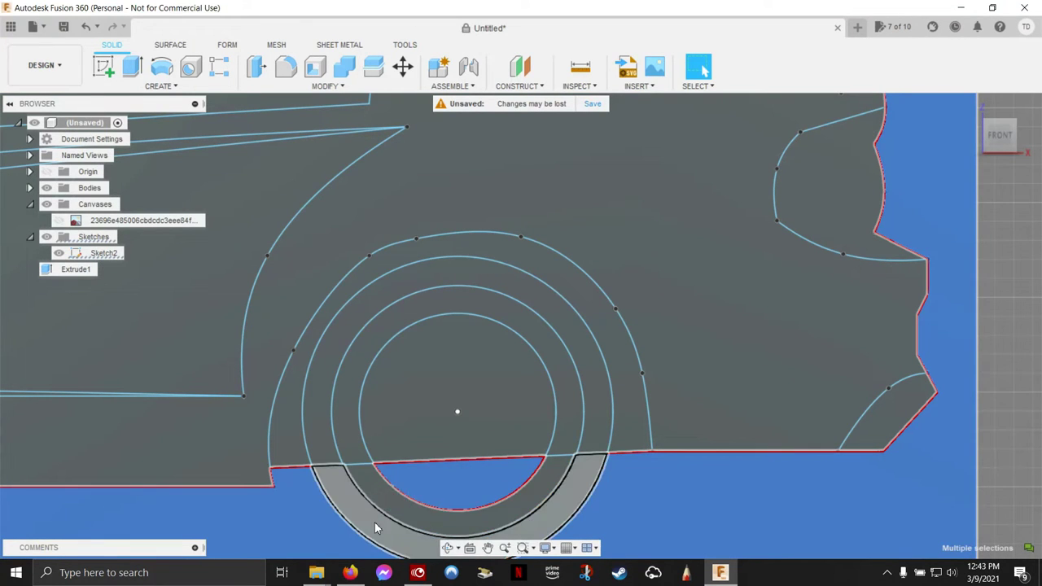
pyautogui.click(394, 507)
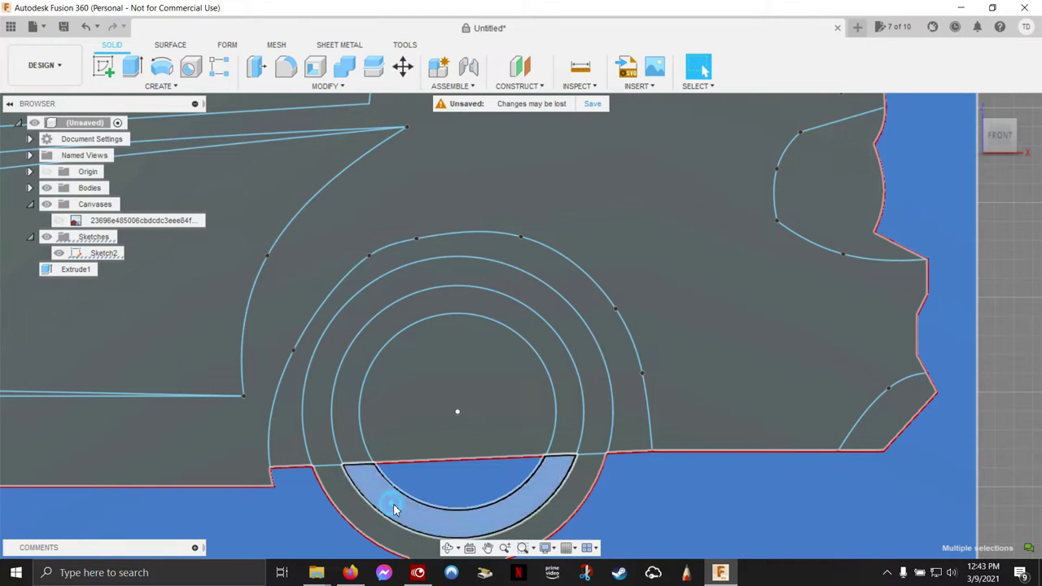
pyautogui.scroll(-3, 693, 498)
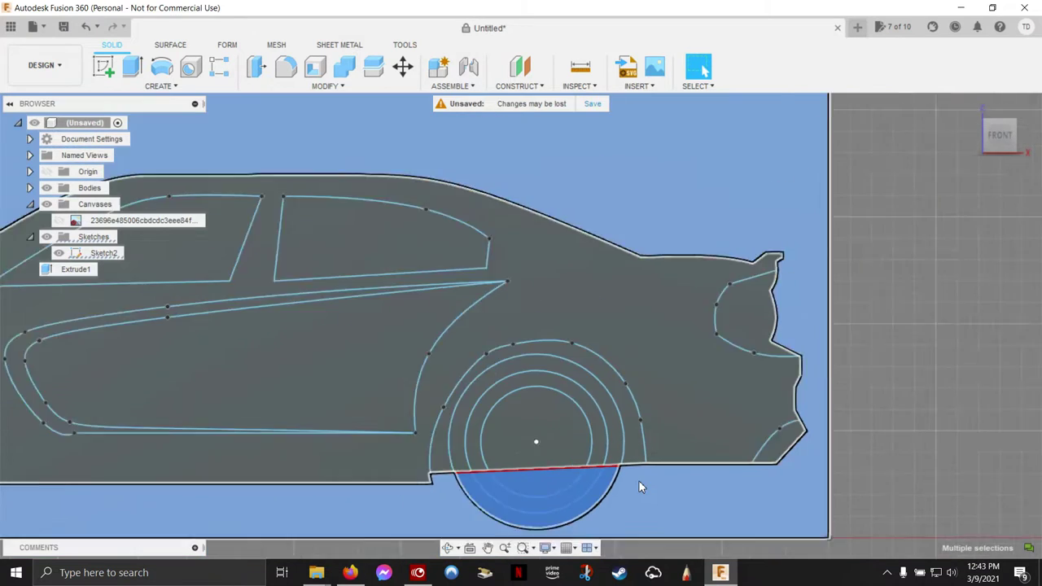
pyautogui.scroll(-3, 637, 480)
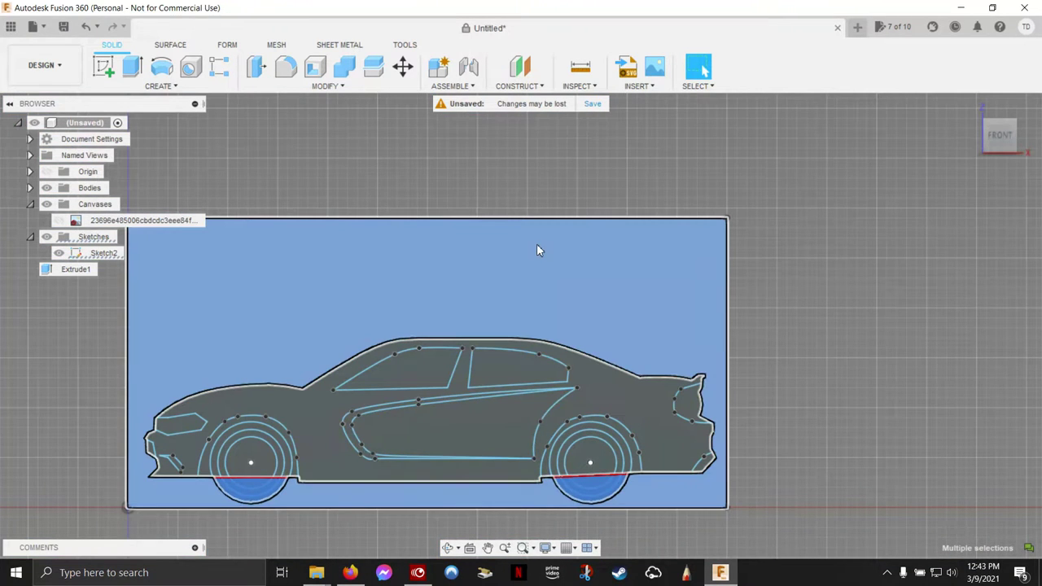
pyautogui.moveTo(637, 280)
pyautogui.keyDown('shift'); pyautogui.mouseDown(button='middle')
pyautogui.moveTo(605, 304)
pyautogui.moveTo(491, 313)
pyautogui.mouseUp(button='middle'); pyautogui.keyUp('shift')
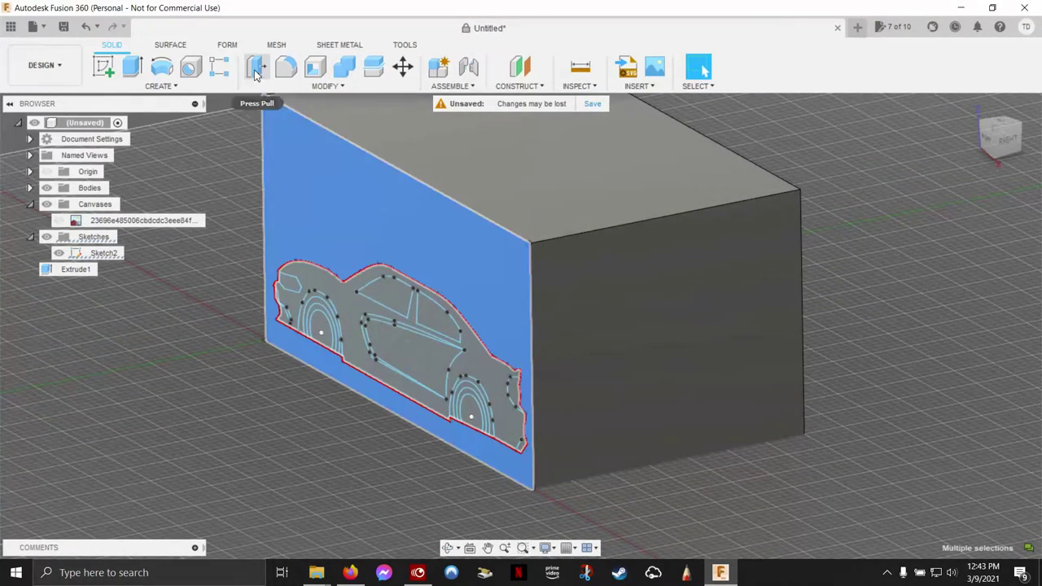
pyautogui.rightClick(425, 233)
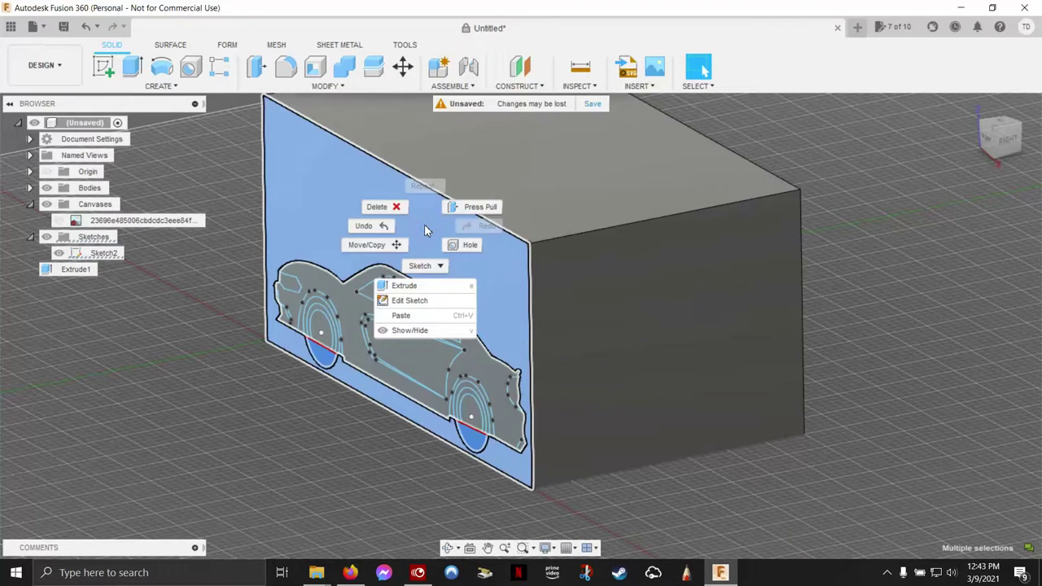
# - Press Pull the selected profiles as a 4.60 in cut through the block
pyautogui.click(468, 206)
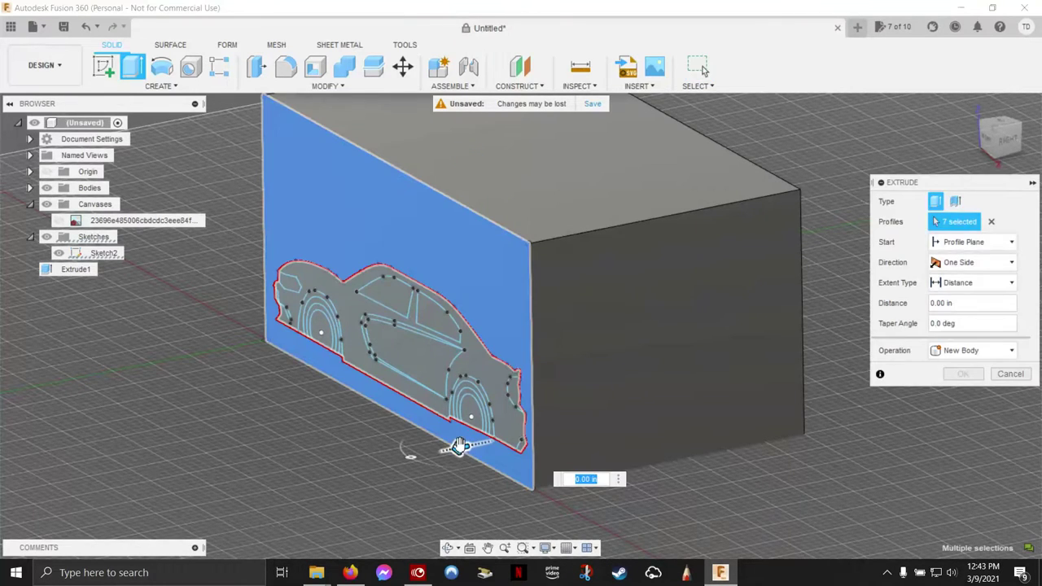
pyautogui.moveTo(460, 447); pyautogui.dragTo(814, 393)
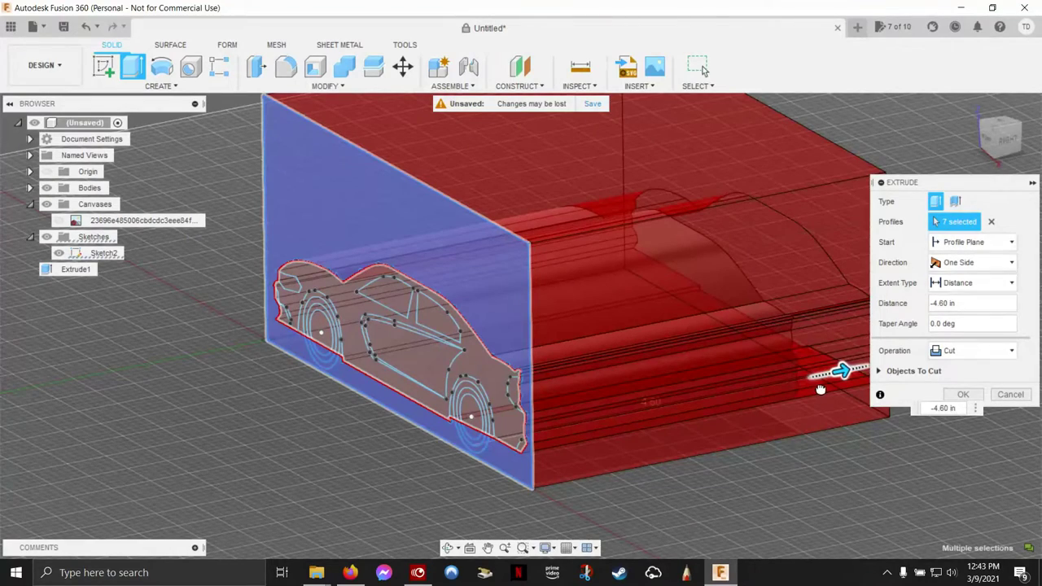
pyautogui.click(974, 395)
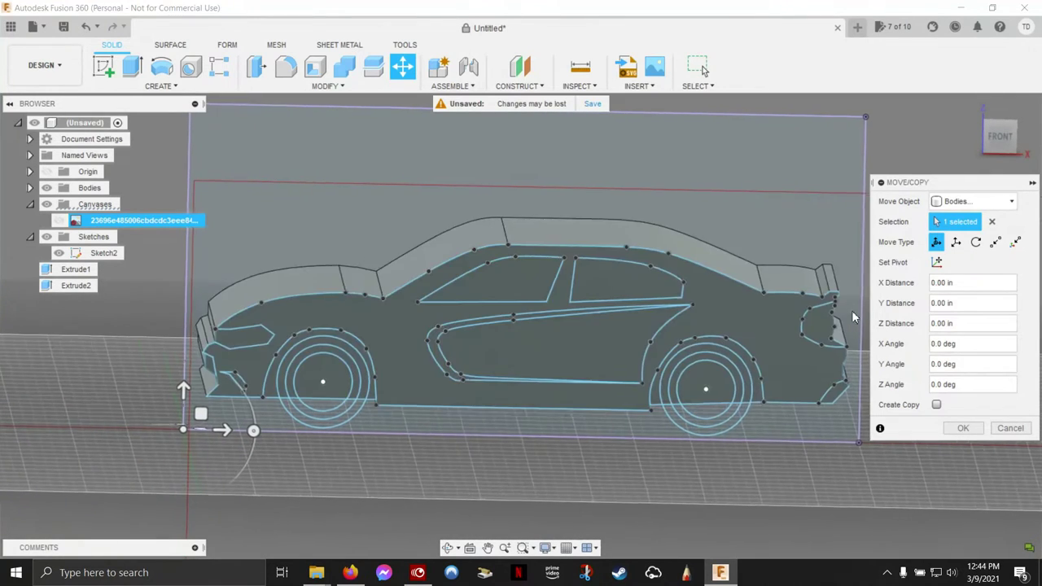
# - Cancel the pending canvas move and hide Sketch2 so the blueprint shows behind the body
pyautogui.click(1008, 429)
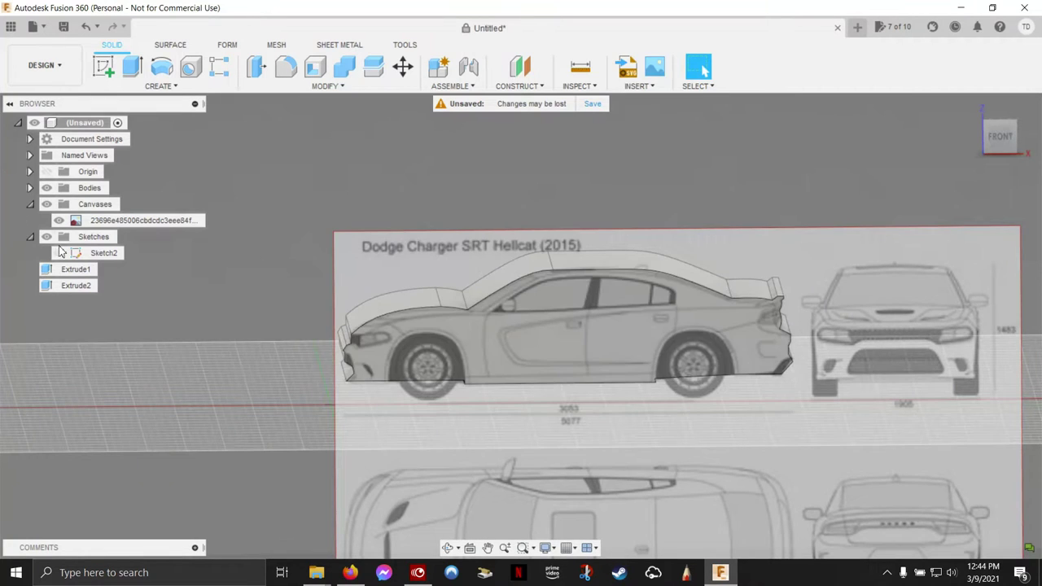
pyautogui.click(59, 253)
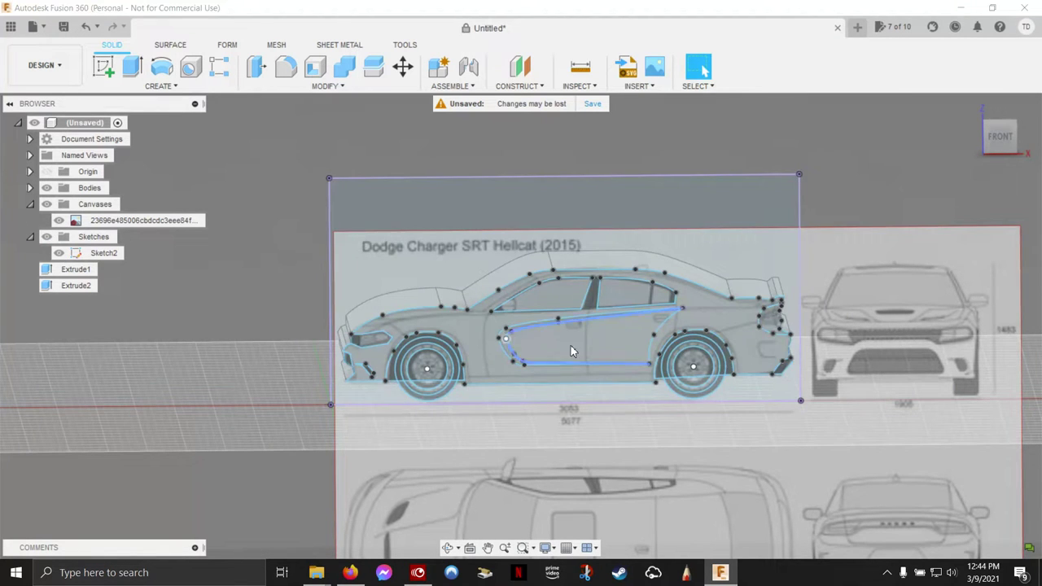
pyautogui.scroll(1, 574, 321)
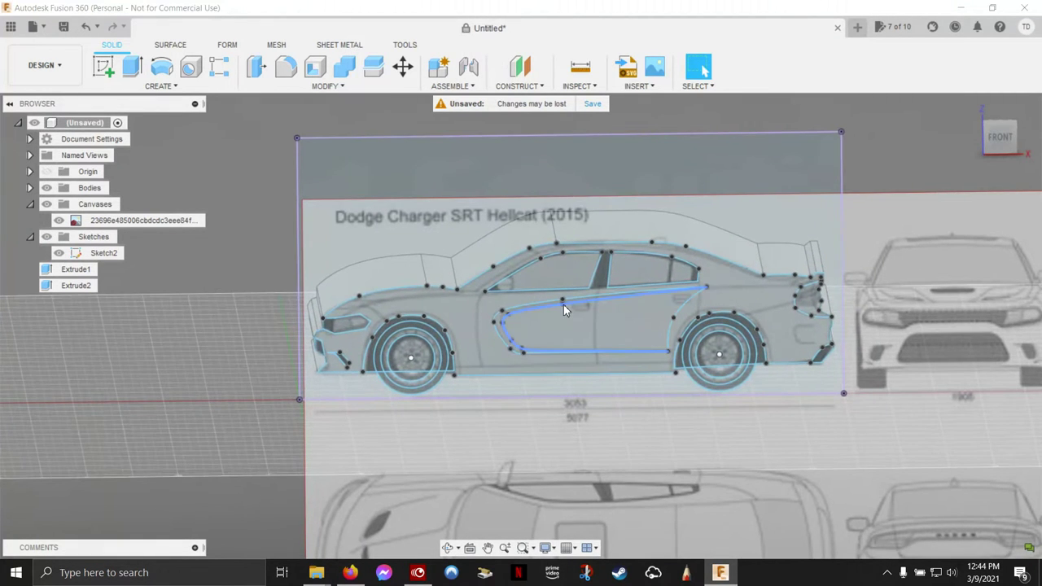
pyautogui.click(59, 254)
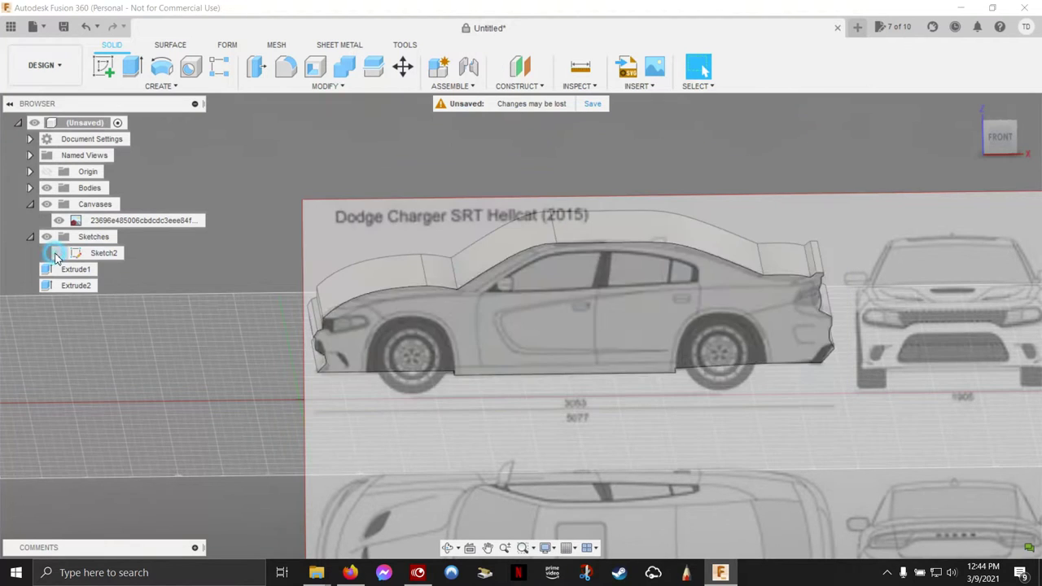
# - Select the blueprint canvas in Move/Copy and rotate it about the vertical axis
pyautogui.keyDown('shift'); pyautogui.moveTo(584, 329); pyautogui.dragTo(684, 252, button='middle'); pyautogui.keyUp('shift')
pyautogui.click(696, 243)
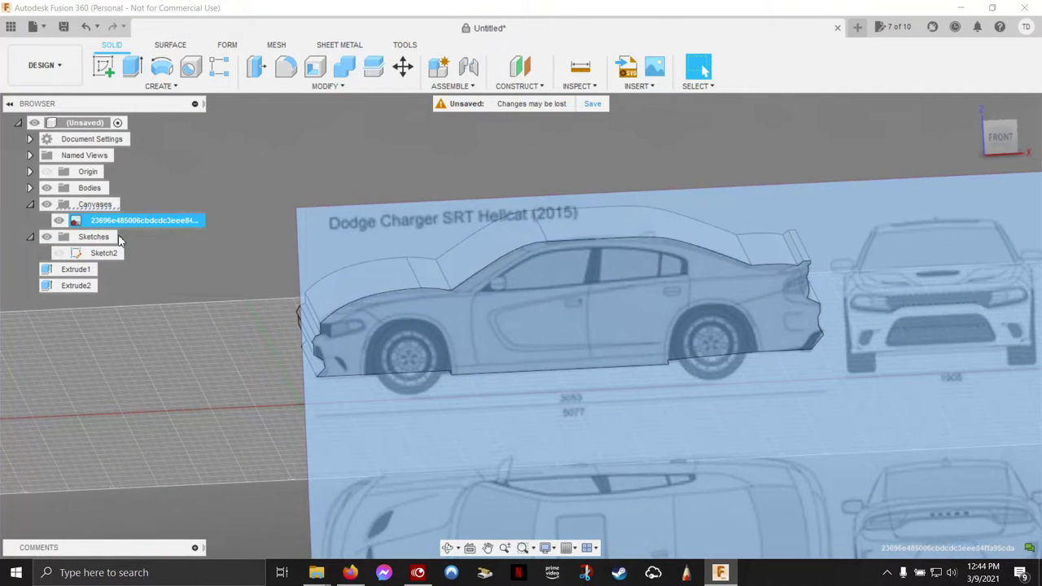
pyautogui.rightClick(201, 280)
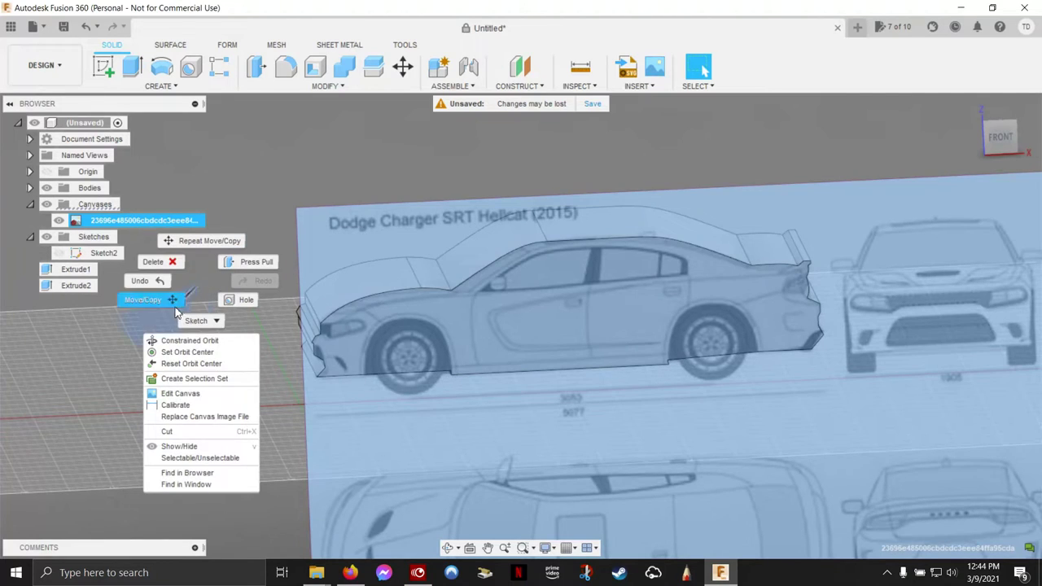
pyautogui.click(174, 302)
pyautogui.keyDown('shift'); pyautogui.moveTo(521, 342); pyautogui.dragTo(676, 289, button='middle'); pyautogui.keyUp('shift')
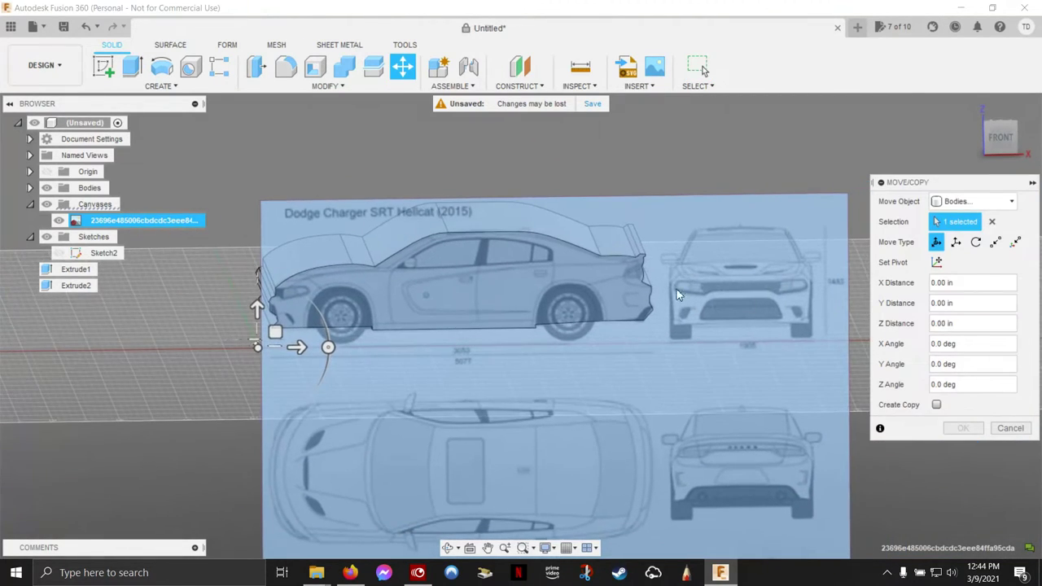
pyautogui.moveTo(500, 352)
pyautogui.keyDown('shift'); pyautogui.mouseDown(button='middle')
pyautogui.moveTo(329, 371)
pyautogui.moveTo(334, 310)
pyautogui.moveTo(453, 314)
pyautogui.mouseUp(button='middle'); pyautogui.keyUp('shift')
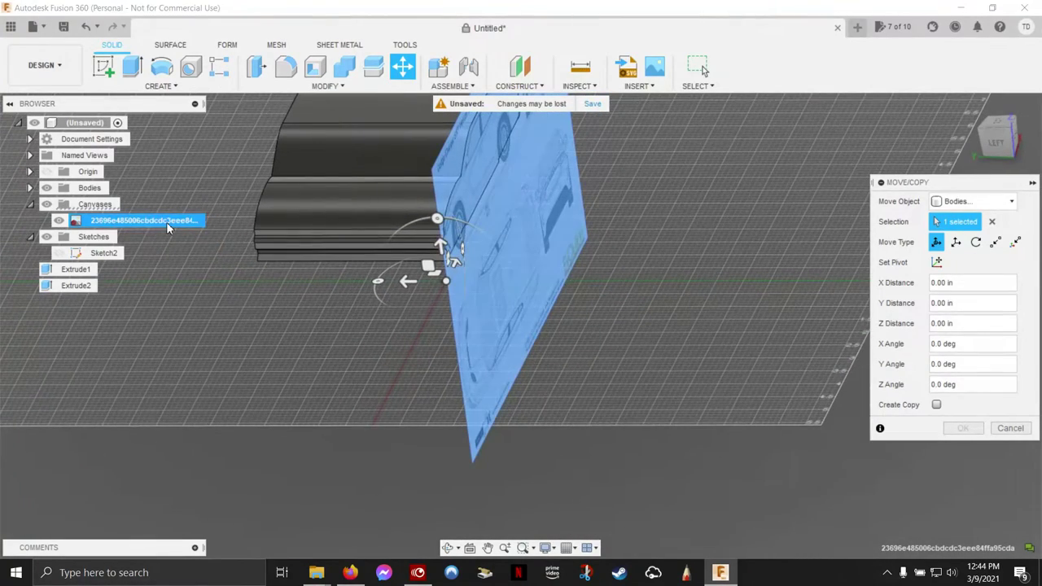
pyautogui.moveTo(377, 281)
pyautogui.mouseDown()
pyautogui.moveTo(401, 239)
pyautogui.moveTo(463, 242)
pyautogui.moveTo(482, 262)
pyautogui.moveTo(326, 279)
pyautogui.moveTo(24, 269)
pyautogui.mouseUp()
# - Shift the canvas -8.30 in along X, check its alignment with the body, and confirm
pyautogui.keyDown('shift'); pyautogui.moveTo(25, 268); pyautogui.dragTo(275, 353, button='middle'); pyautogui.keyUp('shift')
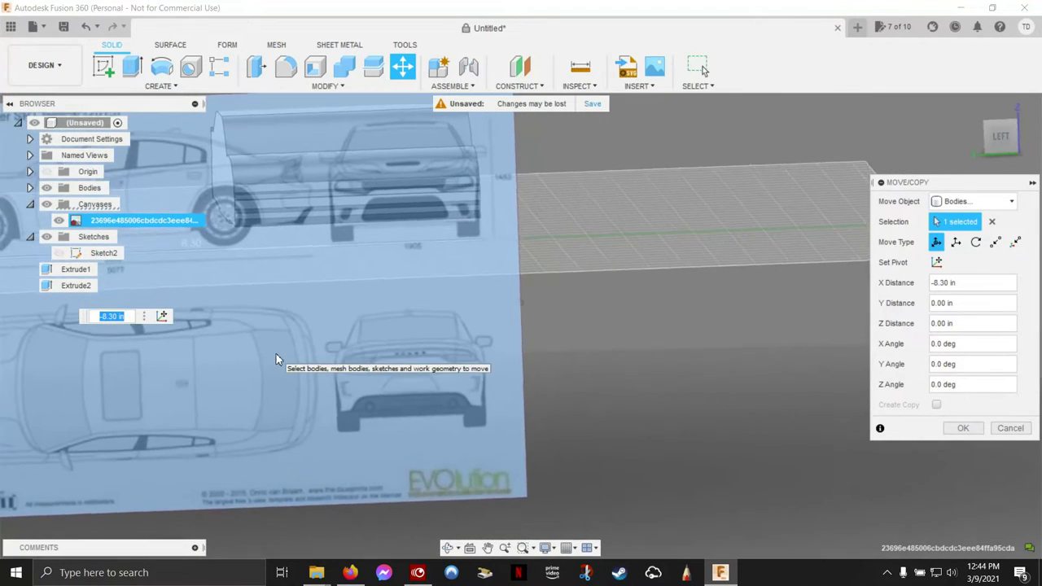
pyautogui.keyDown('shift'); pyautogui.moveTo(275, 359); pyautogui.dragTo(229, 290, button='middle'); pyautogui.keyUp('shift')
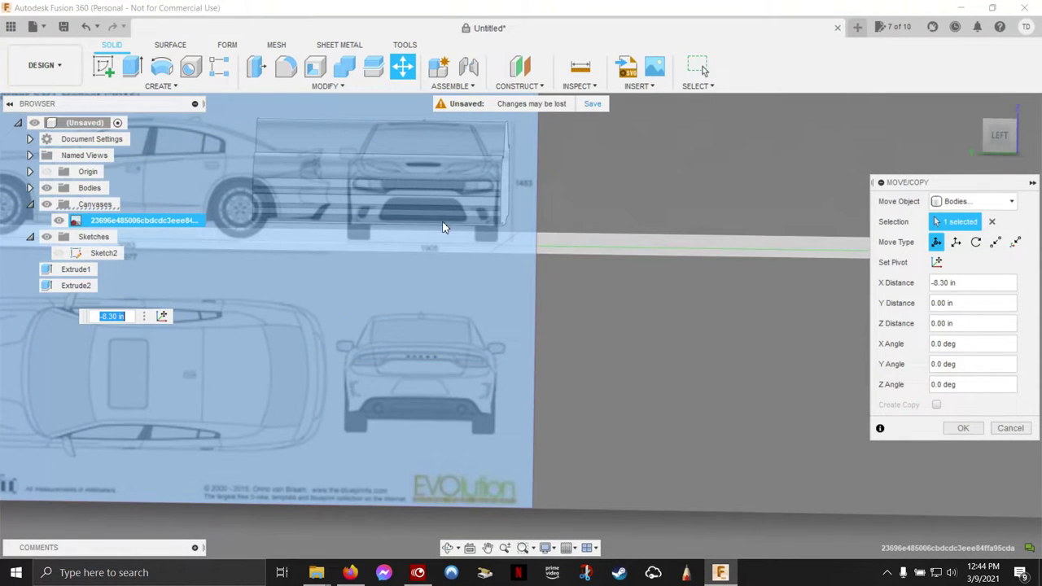
pyautogui.scroll(3, 442, 228)
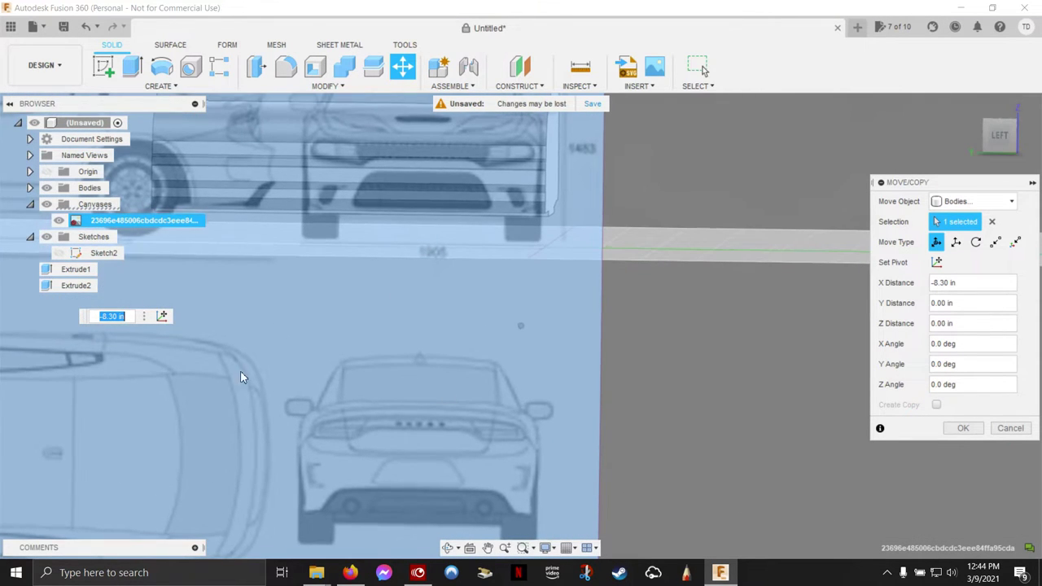
pyautogui.keyDown('shift'); pyautogui.moveTo(359, 356); pyautogui.dragTo(358, 330, button='middle'); pyautogui.keyUp('shift')
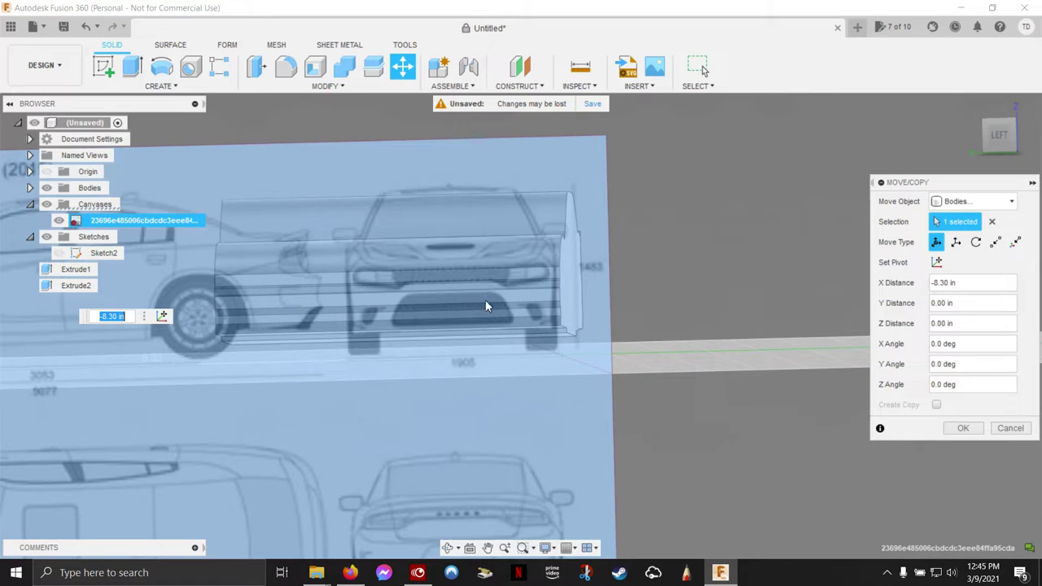
pyautogui.keyDown('shift'); pyautogui.moveTo(499, 299); pyautogui.dragTo(555, 299, button='middle'); pyautogui.keyUp('shift')
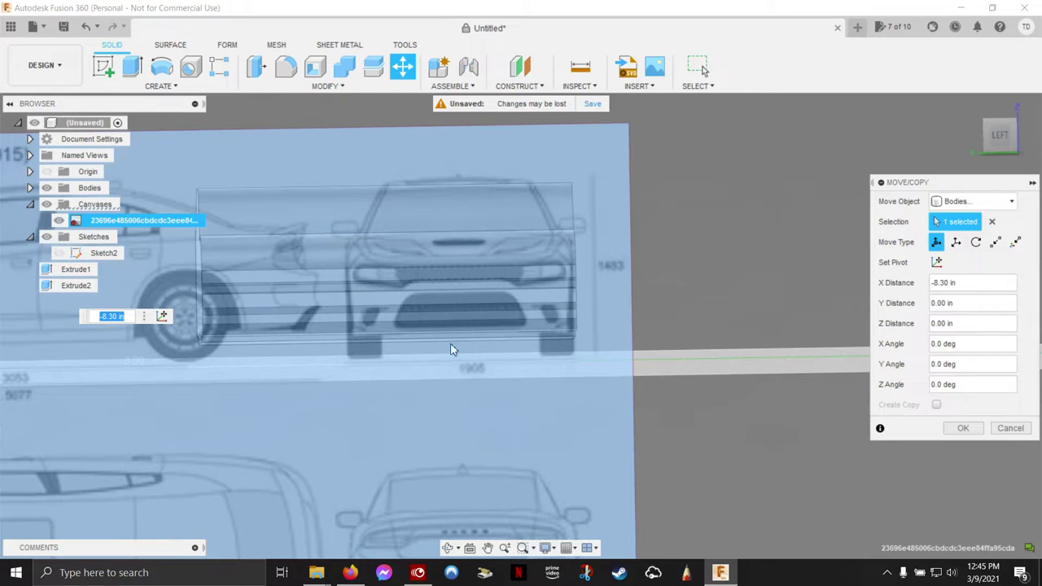
pyautogui.click(963, 432)
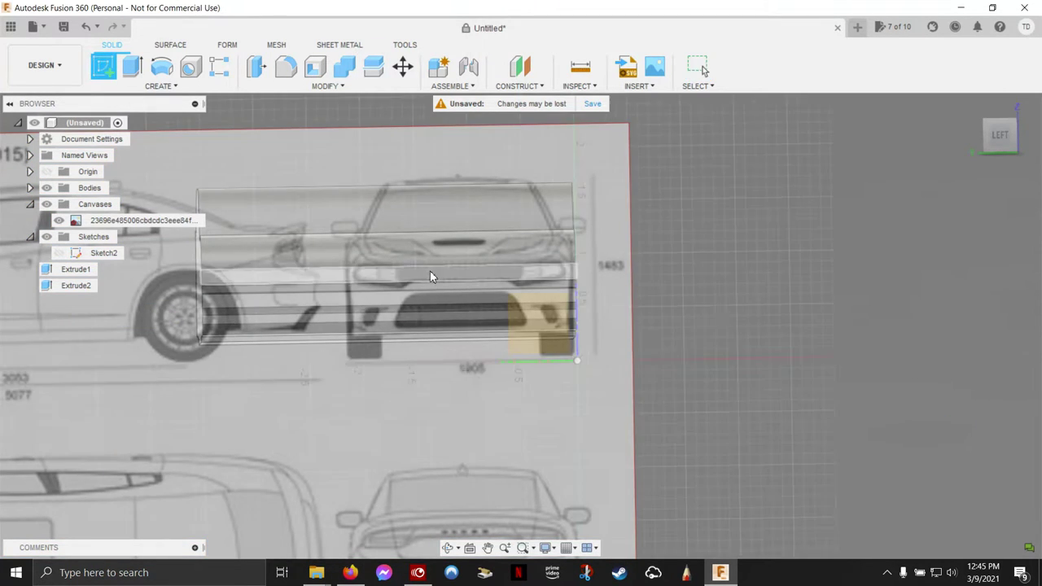
# - Create a new sketch on the front-facing plane at the car's nose
pyautogui.click(515, 314)
pyautogui.moveTo(527, 314)
pyautogui.keyDown('shift'); pyautogui.mouseDown(button='middle')
pyautogui.moveTo(519, 413)
pyautogui.moveTo(554, 368)
pyautogui.mouseUp(button='middle'); pyautogui.keyUp('shift')
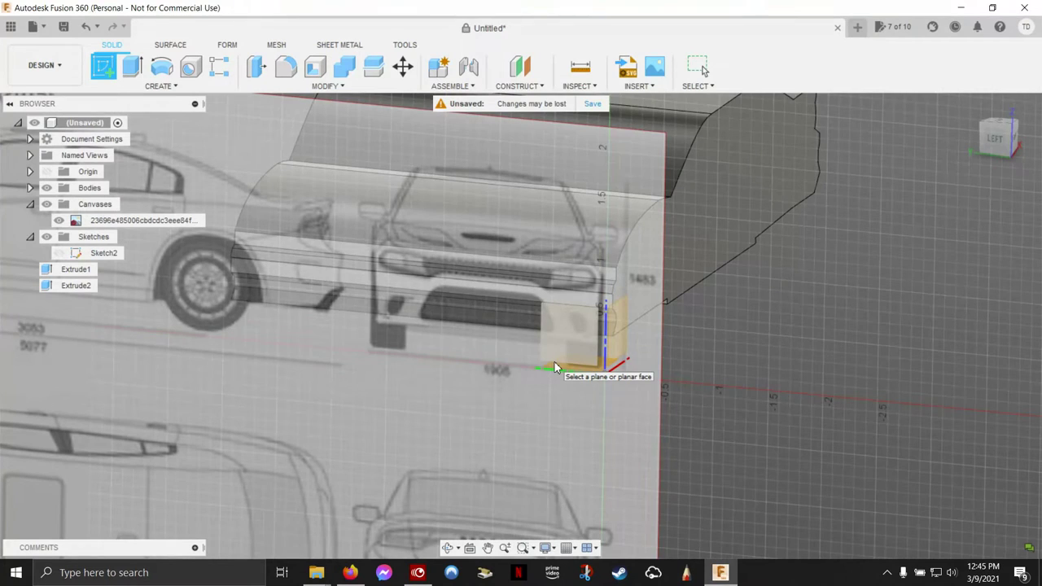
pyautogui.click(570, 338)
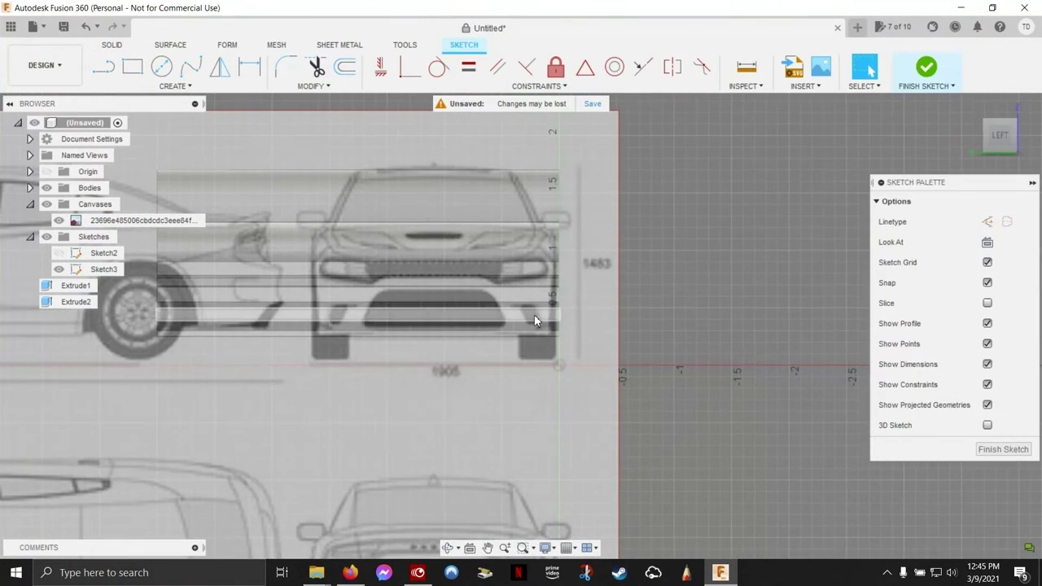
pyautogui.moveTo(510, 325)
pyautogui.keyDown('shift'); pyautogui.mouseDown(button='middle')
pyautogui.moveTo(557, 330)
pyautogui.moveTo(539, 324)
pyautogui.mouseUp(button='middle'); pyautogui.keyUp('shift')
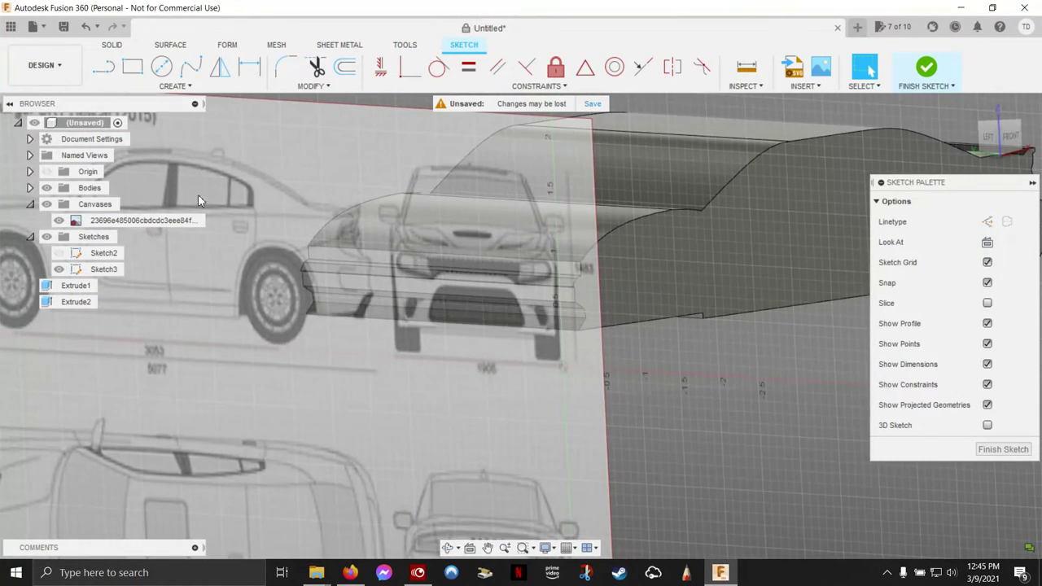
# - Toggle the Origin planes' visibility while orbiting to check the sketch's placement over the canvas
pyautogui.click(31, 172)
pyautogui.click(95, 269)
pyautogui.moveTo(570, 326)
pyautogui.keyDown('shift'); pyautogui.mouseDown(button='middle')
pyautogui.moveTo(591, 342)
pyautogui.moveTo(614, 330)
pyautogui.mouseUp(button='middle'); pyautogui.keyUp('shift')
pyautogui.keyDown('shift'); pyautogui.moveTo(546, 330); pyautogui.dragTo(531, 323, button='middle'); pyautogui.keyUp('shift')
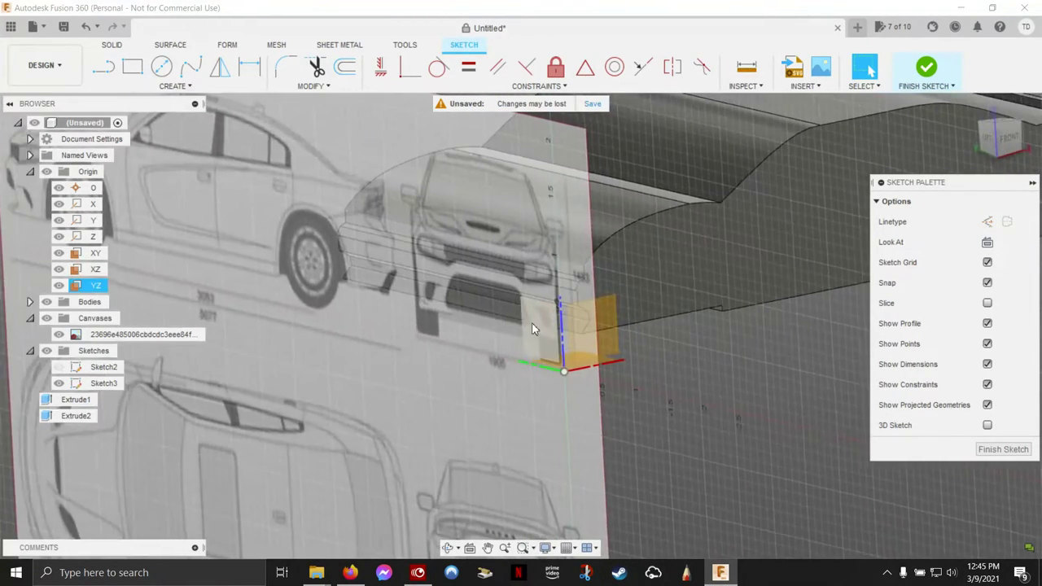
pyautogui.click(47, 172)
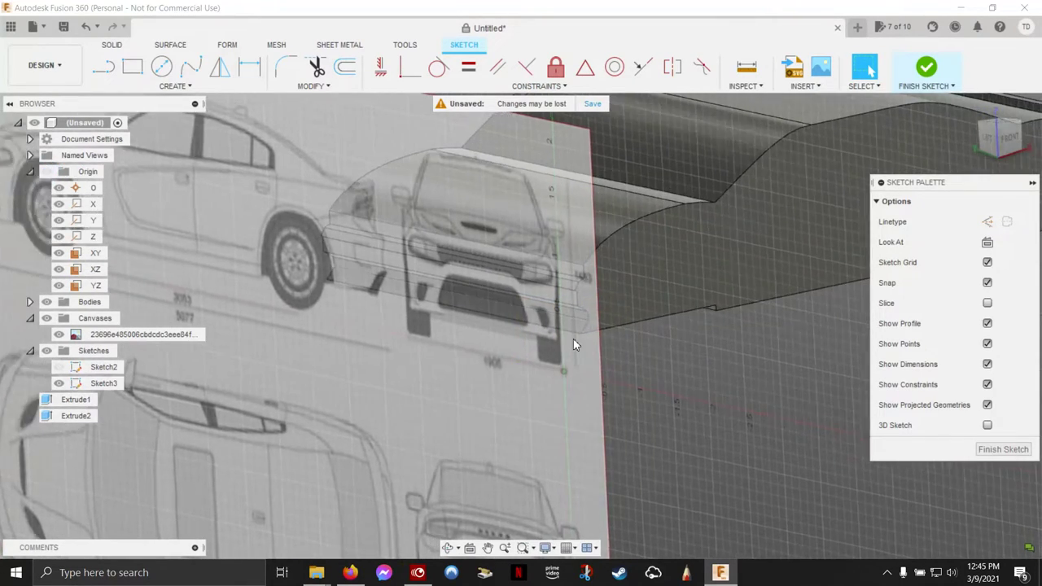
pyautogui.keyDown('shift'); pyautogui.moveTo(573, 339); pyautogui.dragTo(581, 311, button='middle'); pyautogui.keyUp('shift')
pyautogui.click(47, 173)
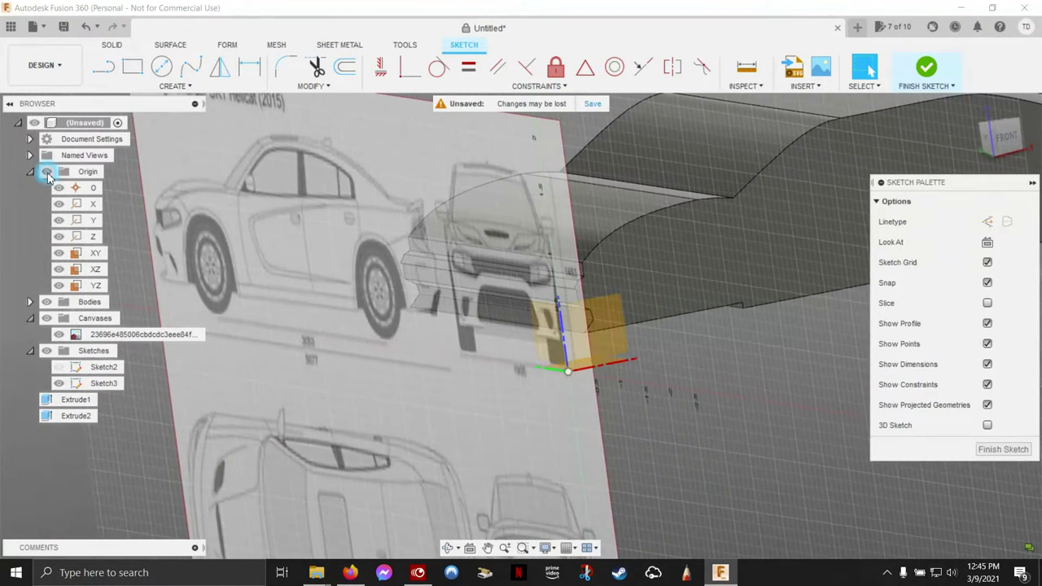
pyautogui.moveTo(614, 364)
pyautogui.keyDown('shift'); pyautogui.mouseDown(button='middle')
pyautogui.moveTo(130, 181)
pyautogui.moveTo(138, 143)
pyautogui.moveTo(41, 173)
pyautogui.mouseUp(button='middle'); pyautogui.keyUp('shift')
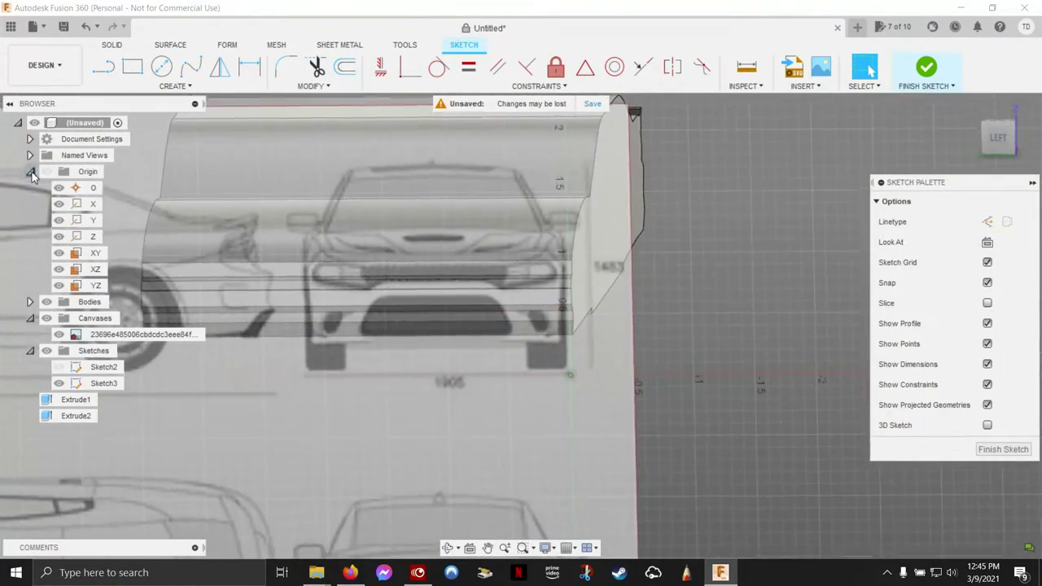
pyautogui.click(30, 172)
pyautogui.moveTo(328, 189)
pyautogui.keyDown('shift'); pyautogui.mouseDown(button='middle')
pyautogui.moveTo(535, 342)
pyautogui.moveTo(641, 302)
pyautogui.moveTo(556, 259)
pyautogui.mouseUp(button='middle'); pyautogui.keyUp('shift')
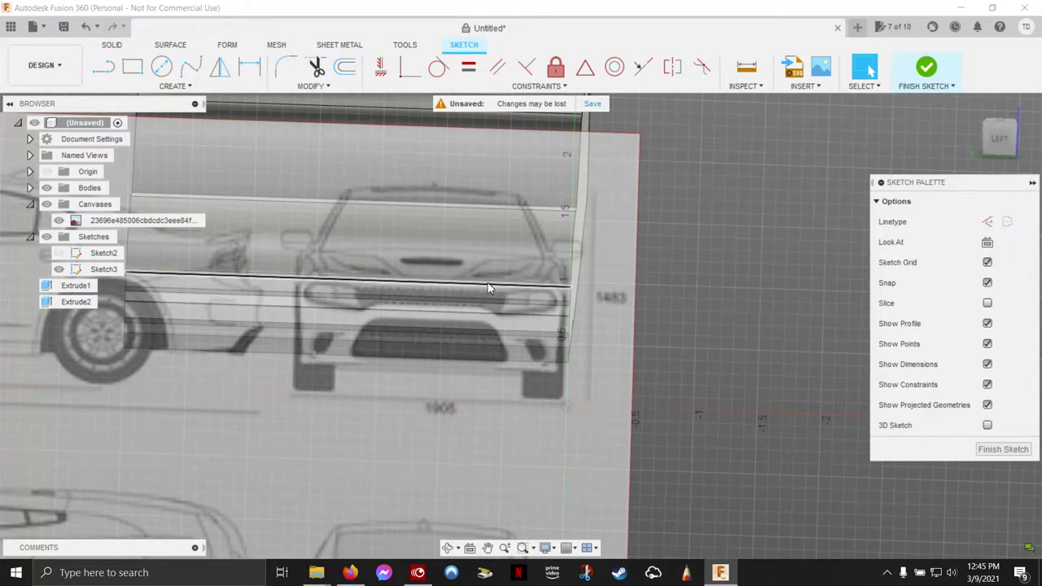
pyautogui.moveTo(534, 355)
pyautogui.keyDown('shift'); pyautogui.mouseDown(button='middle')
pyautogui.moveTo(591, 346)
pyautogui.moveTo(992, 454)
pyautogui.mouseUp(button='middle'); pyautogui.keyUp('shift')
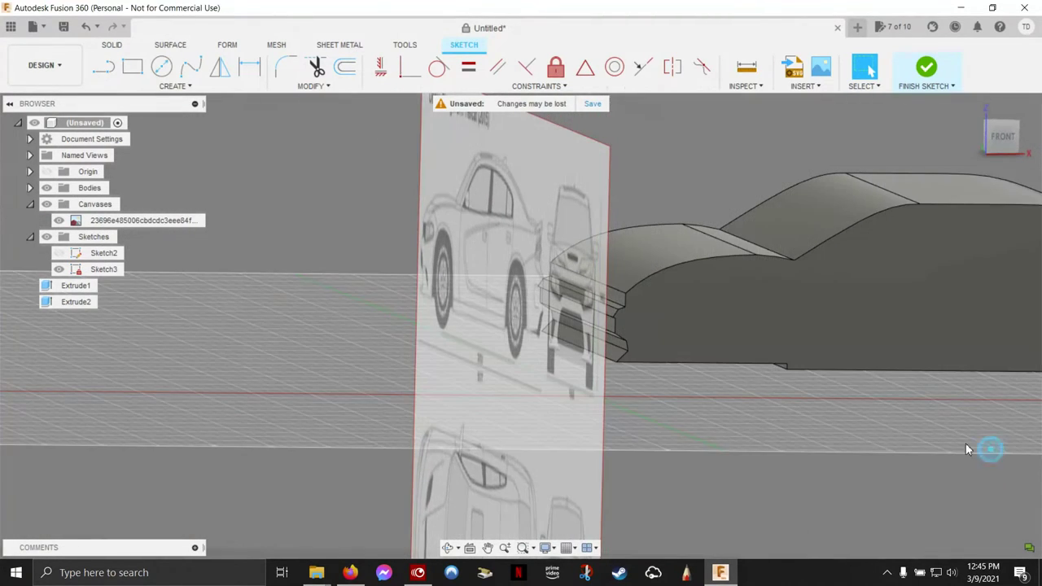
# - Finish Sketch3, show the origin planes, and orbit around the car's nose
pyautogui.click(927, 67)
pyautogui.moveTo(927, 67)
pyautogui.keyDown('shift'); pyautogui.mouseDown(button='middle')
pyautogui.moveTo(534, 262)
pyautogui.moveTo(575, 352)
pyautogui.moveTo(546, 314)
pyautogui.moveTo(521, 316)
pyautogui.moveTo(607, 317)
pyautogui.moveTo(597, 356)
pyautogui.moveTo(543, 274)
pyautogui.moveTo(135, 166)
pyautogui.mouseUp(button='middle'); pyautogui.keyUp('shift')
pyautogui.click(47, 171)
pyautogui.moveTo(505, 342)
pyautogui.keyDown('shift'); pyautogui.mouseDown(button='middle')
pyautogui.moveTo(544, 367)
pyautogui.moveTo(465, 326)
pyautogui.mouseUp(button='middle'); pyautogui.keyUp('shift')
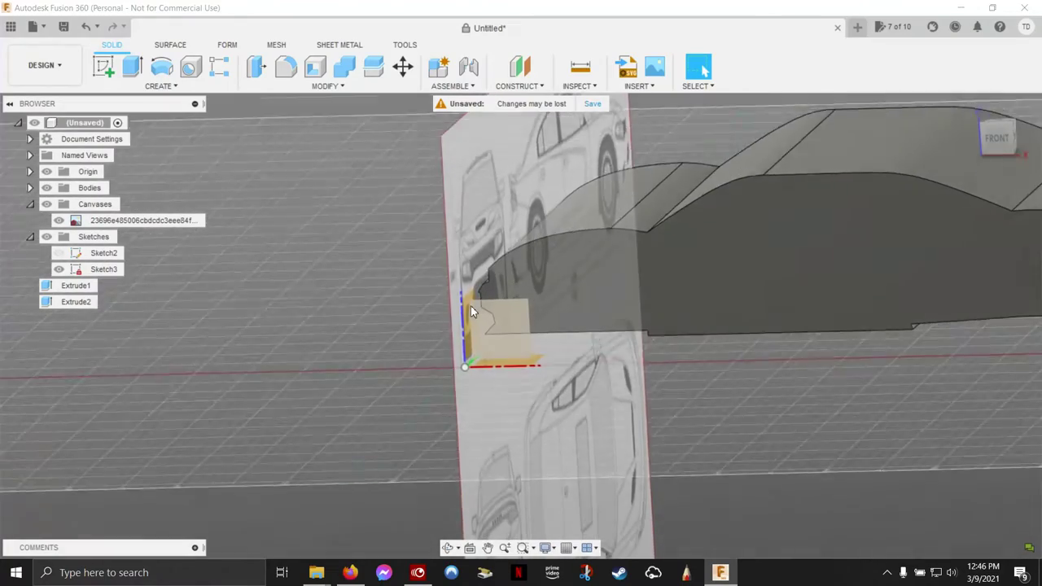
pyautogui.moveTo(469, 302)
pyautogui.keyDown('shift'); pyautogui.mouseDown(button='middle')
pyautogui.moveTo(787, 332)
pyautogui.moveTo(772, 310)
pyautogui.moveTo(774, 318)
pyautogui.moveTo(476, 293)
pyautogui.moveTo(500, 262)
pyautogui.moveTo(508, 294)
pyautogui.moveTo(446, 321)
pyautogui.moveTo(452, 307)
pyautogui.moveTo(537, 340)
pyautogui.moveTo(500, 315)
pyautogui.mouseUp(button='middle'); pyautogui.keyUp('shift')
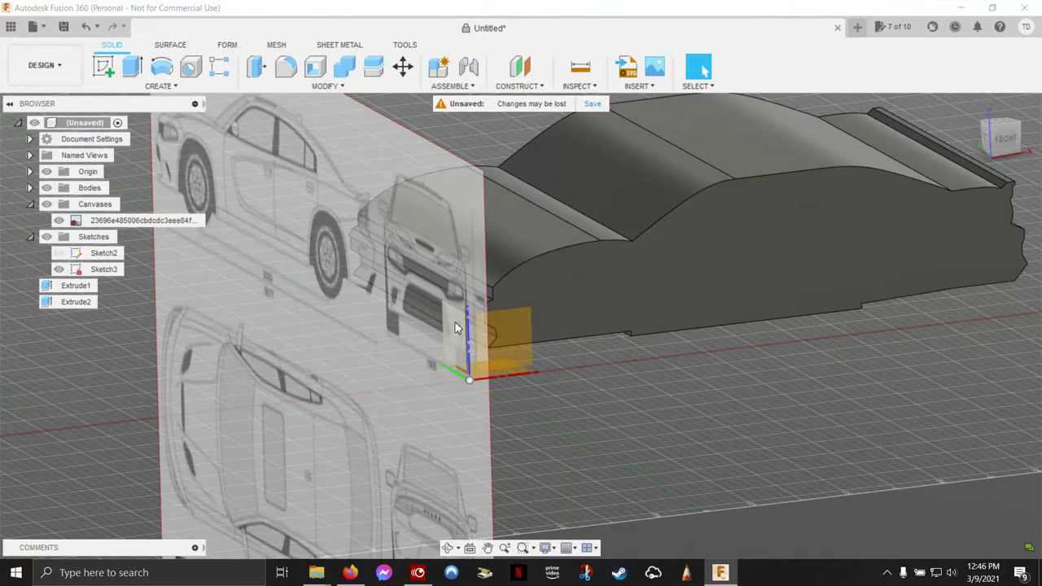
pyautogui.click(531, 86)
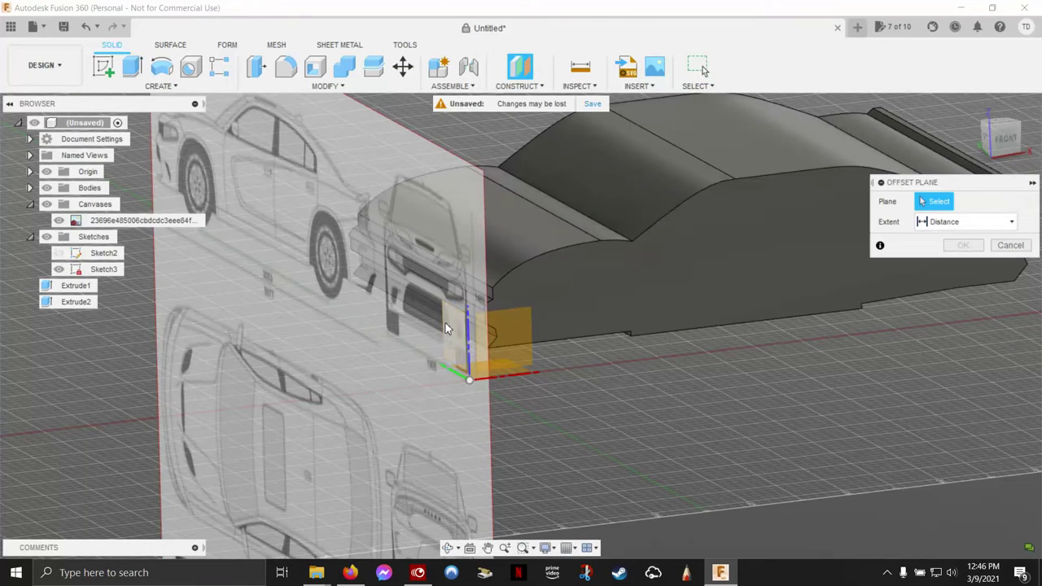
# - Create an offset construction plane at -0.30 in from the body's front face
pyautogui.click(449, 331)
pyautogui.moveTo(456, 319)
pyautogui.mouseDown()
pyautogui.moveTo(375, 359)
pyautogui.moveTo(362, 330)
pyautogui.moveTo(399, 325)
pyautogui.moveTo(399, 340)
pyautogui.mouseUp()
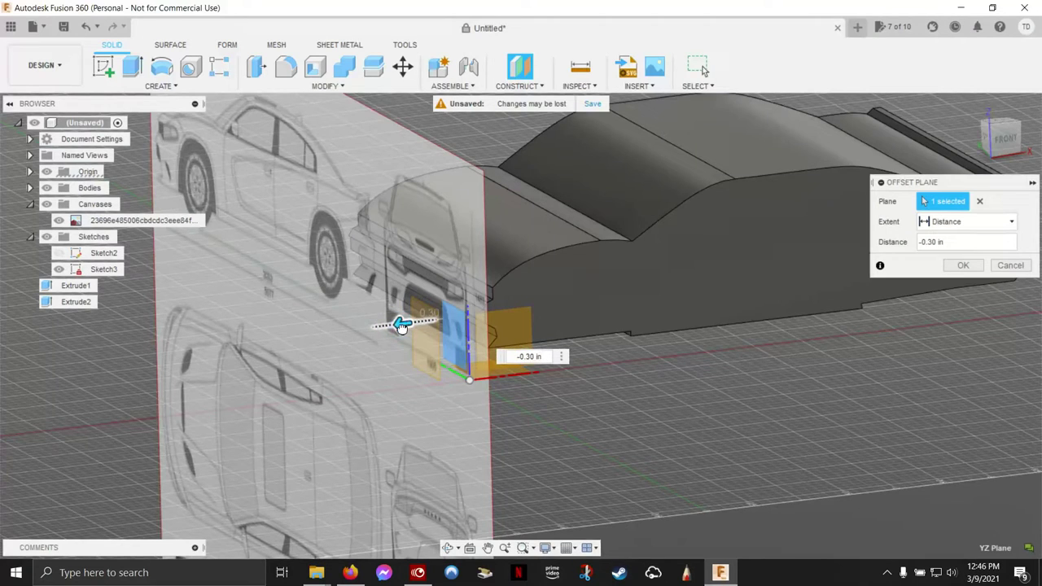
pyautogui.moveTo(401, 327); pyautogui.dragTo(400, 326)
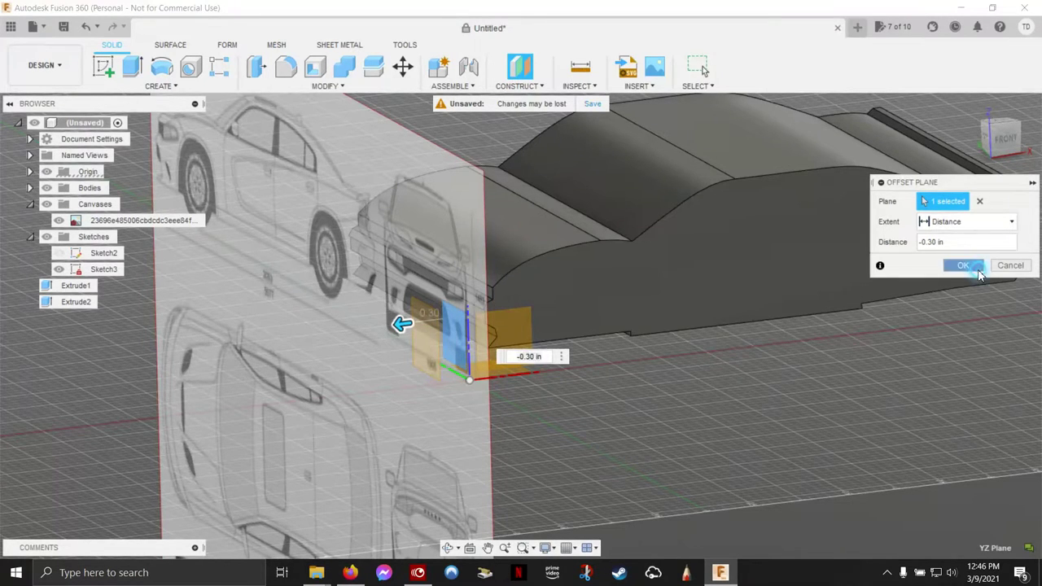
pyautogui.click(979, 276)
# - Delete Plane1 from the browser and turn the view to face the front blueprint
pyautogui.click(428, 355)
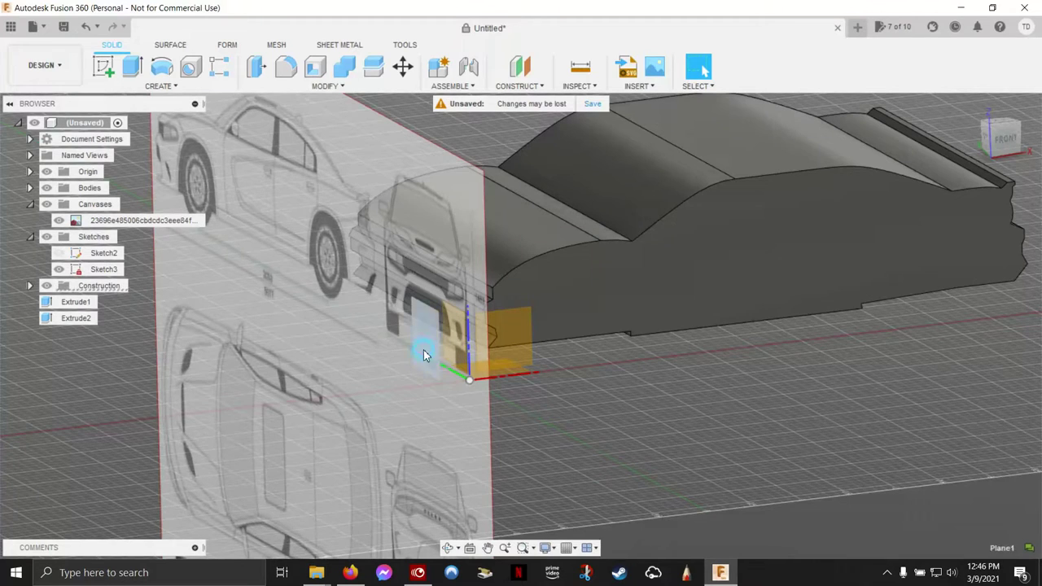
pyautogui.click(29, 286)
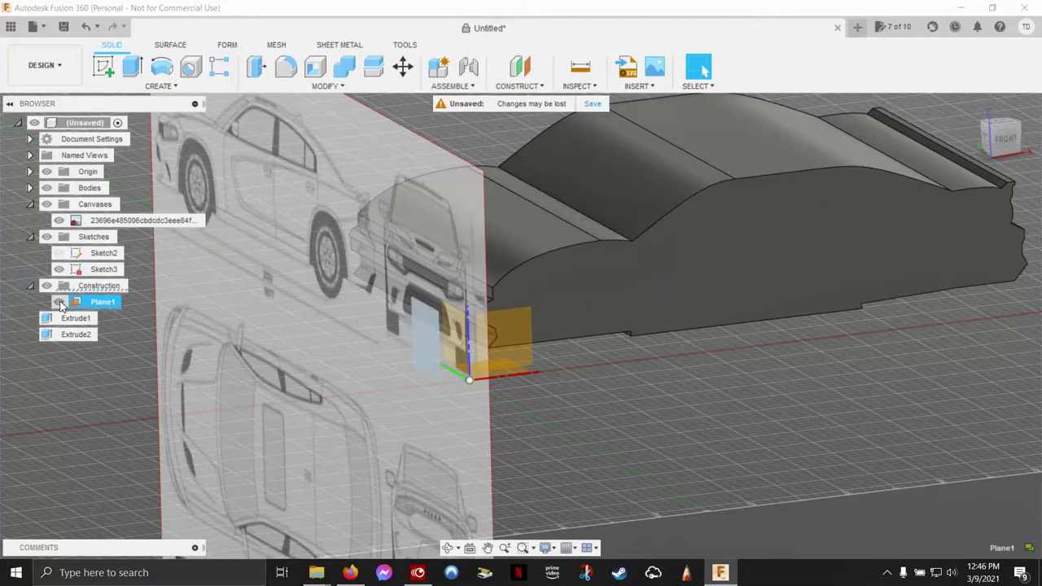
pyautogui.doubleClick(94, 304)
pyautogui.press('Delete')
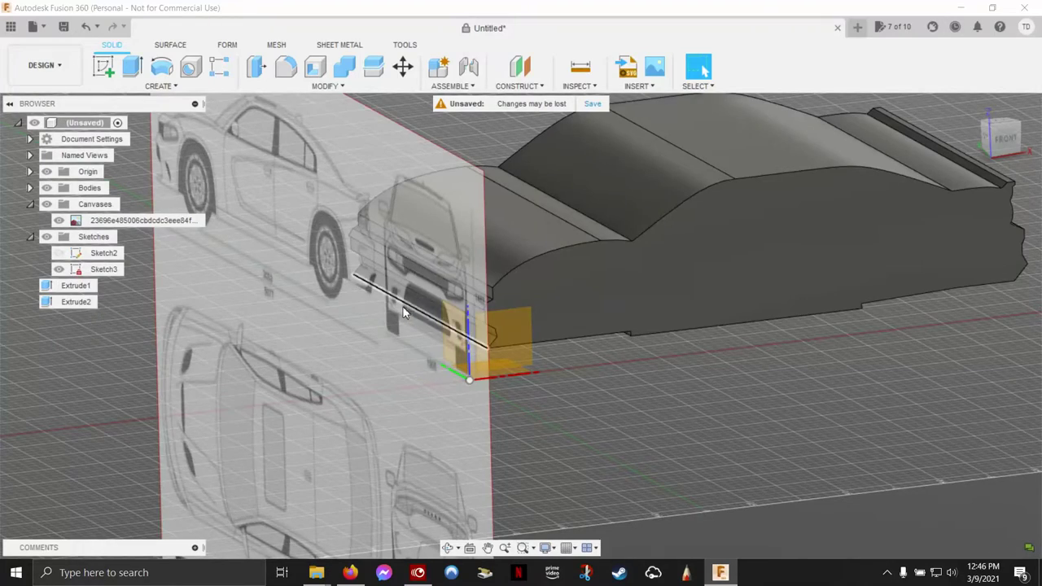
pyautogui.keyDown('shift'); pyautogui.moveTo(557, 290); pyautogui.dragTo(565, 286, button='middle'); pyautogui.keyUp('shift')
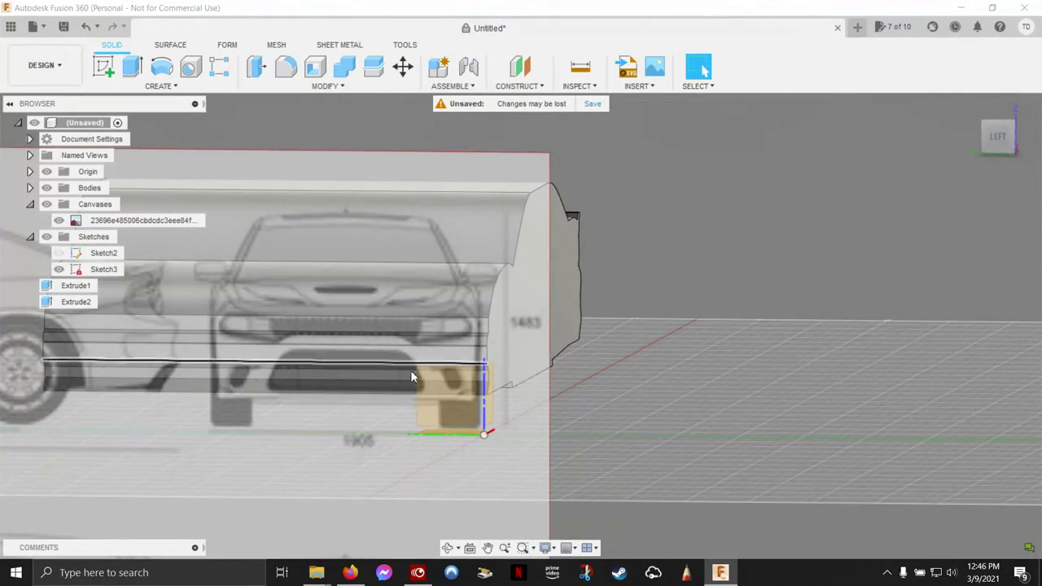
pyautogui.click(106, 271)
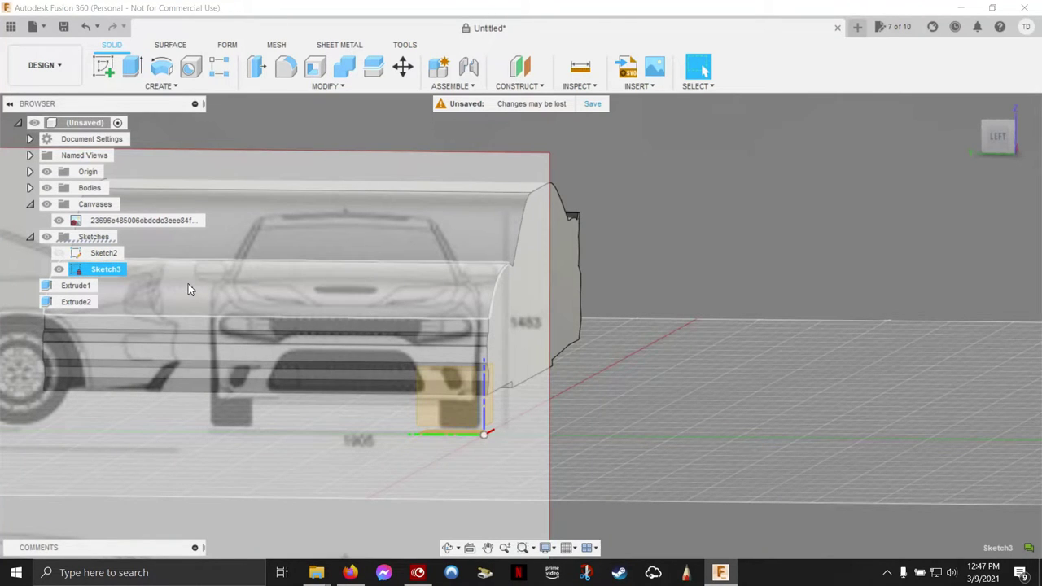
# - Reopen Sketch3 and trace lines from the lower-left bumper up the body side
pyautogui.rightClick(96, 270)
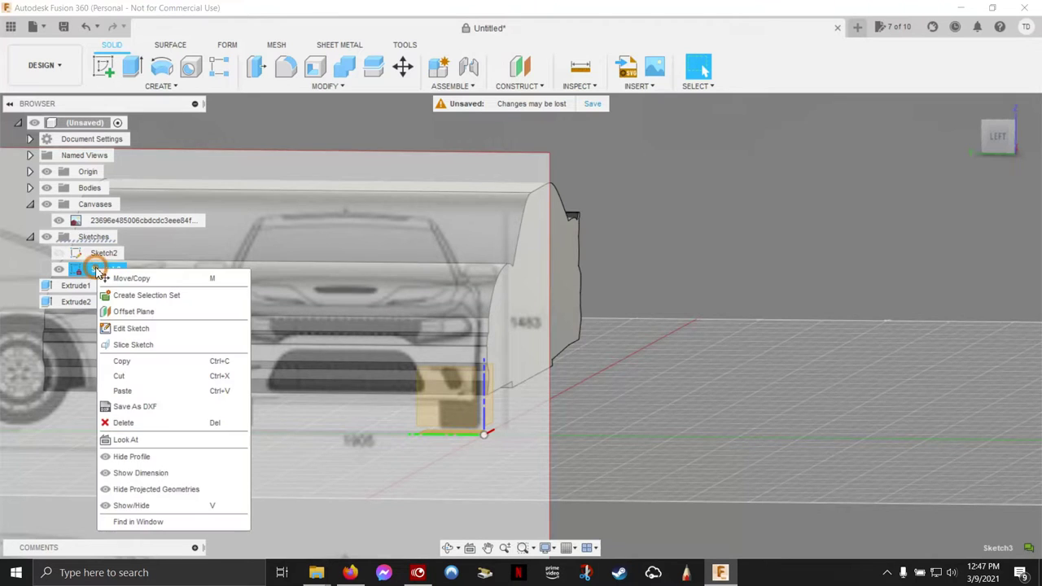
pyautogui.click(143, 329)
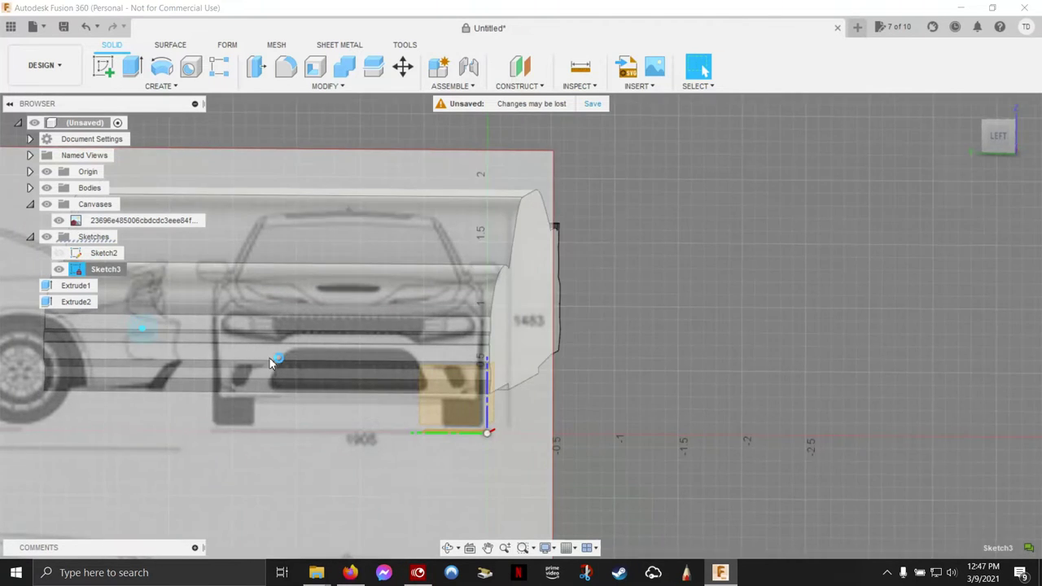
pyautogui.moveTo(518, 309); pyautogui.dragTo(600, 318, button='middle')
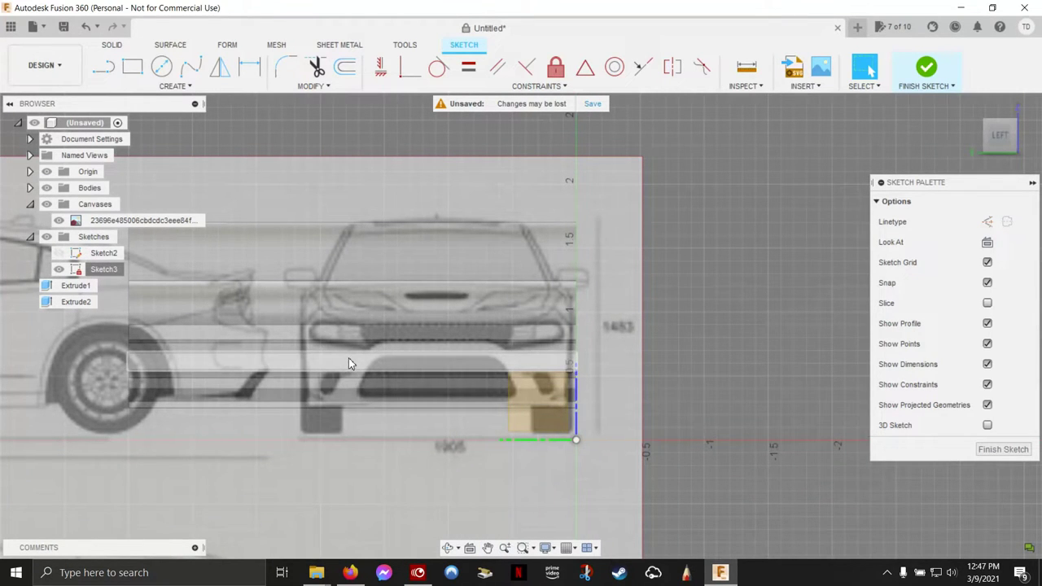
pyautogui.click(103, 67)
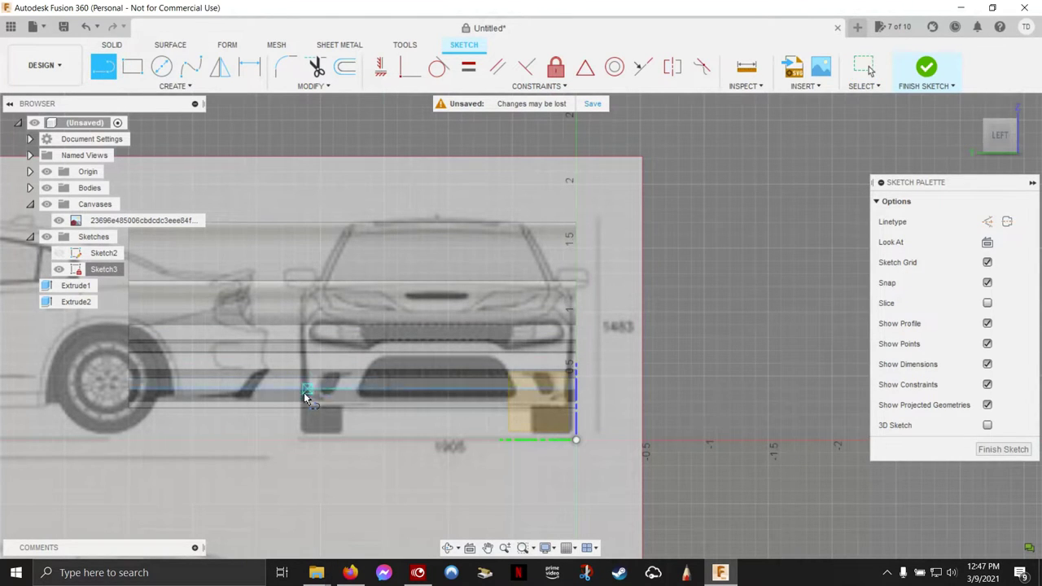
pyautogui.click(281, 397)
pyautogui.scroll(1, 312, 399)
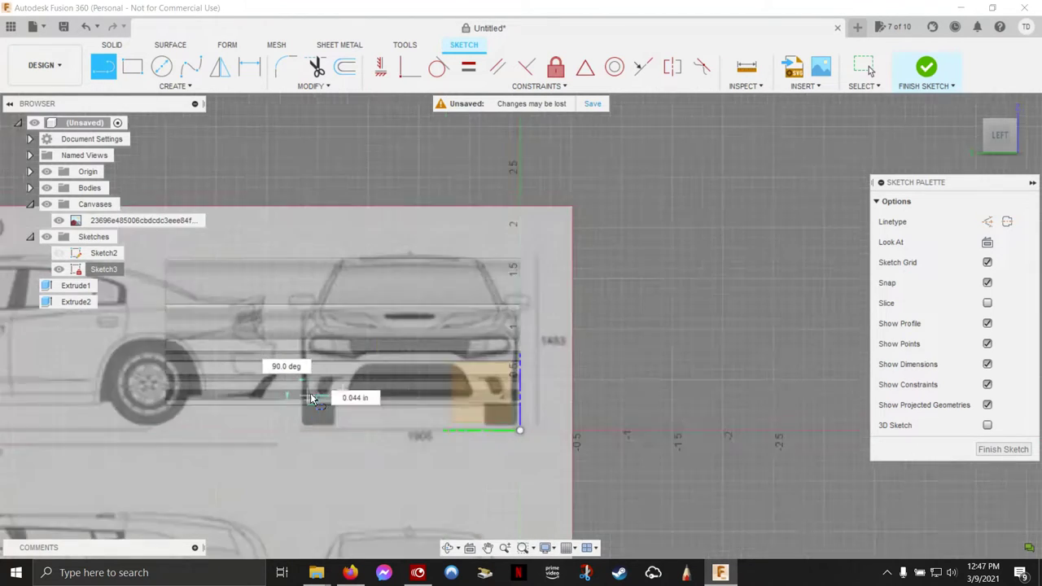
pyautogui.scroll(-3, 311, 399)
pyautogui.click(303, 382)
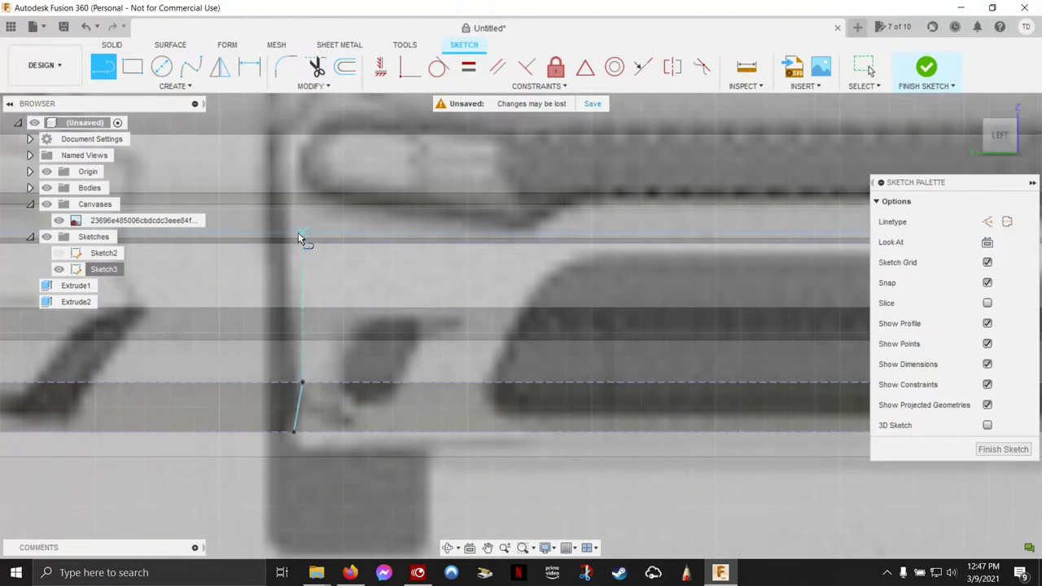
pyautogui.click(302, 382)
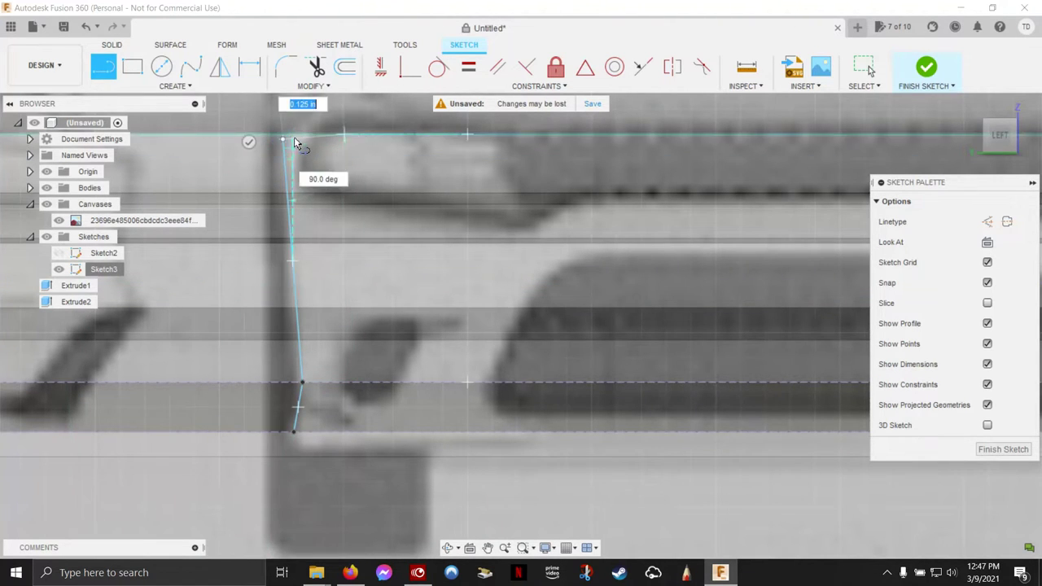
pyautogui.click(298, 149)
# - Add a short angled line from the shoulder to the pillar base, undoing a stray tangent arc
pyautogui.scroll(3, 303, 155)
pyautogui.scroll(2, 307, 157)
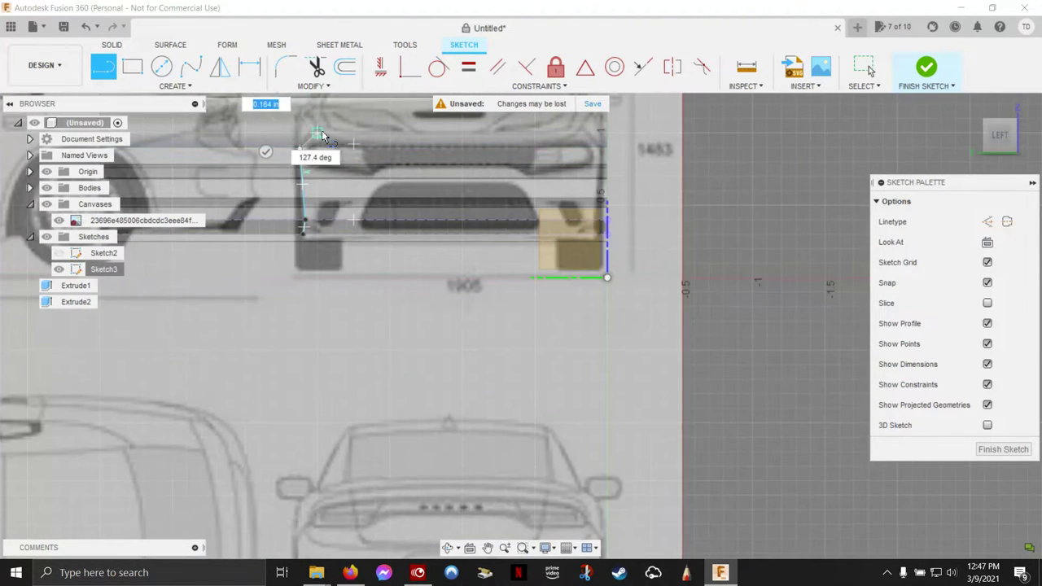
pyautogui.scroll(-1, 296, 220)
pyautogui.click(294, 221)
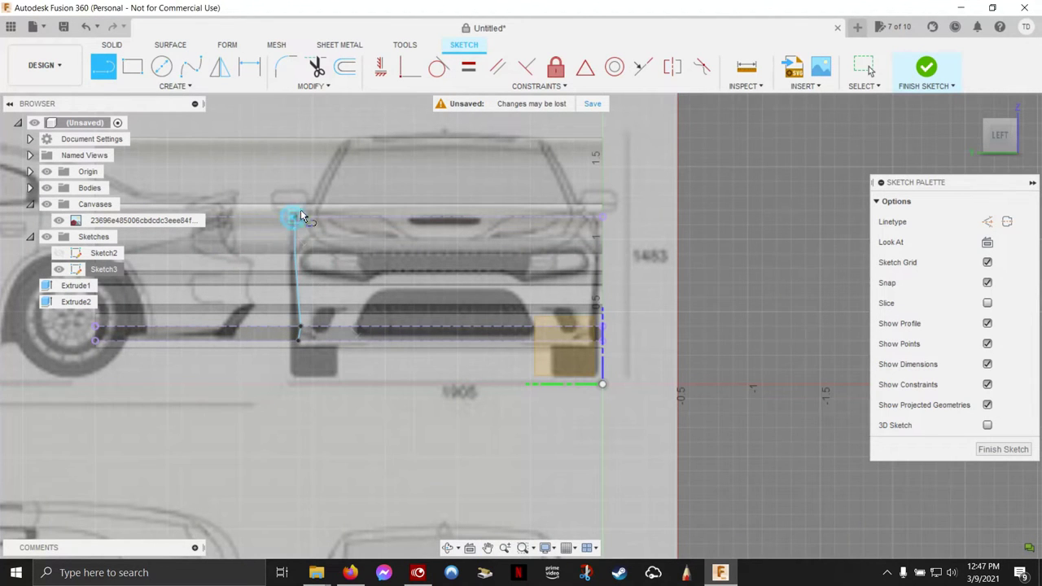
pyautogui.scroll(-1, 305, 216)
pyautogui.scroll(-3, 307, 217)
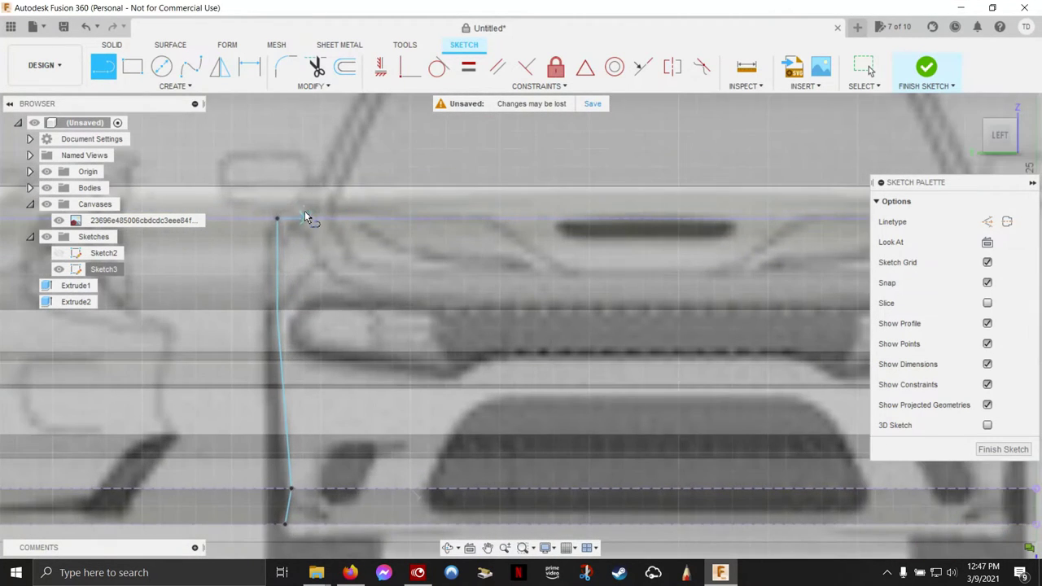
pyautogui.click(279, 220)
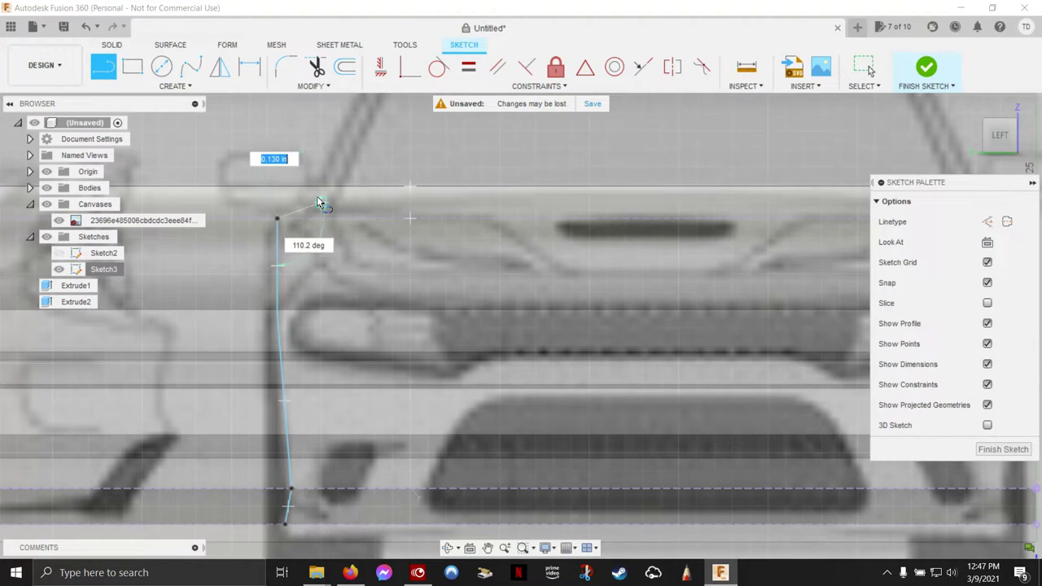
pyautogui.click(319, 196)
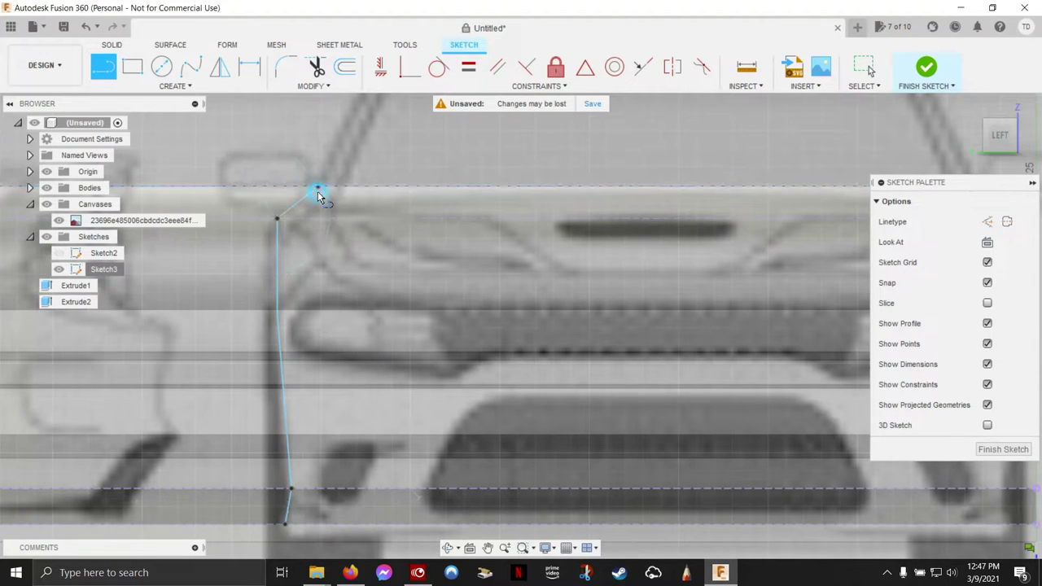
pyautogui.moveTo(329, 168); pyautogui.dragTo(244, 369, button='middle')
pyautogui.moveTo(233, 387); pyautogui.dragTo(252, 342)
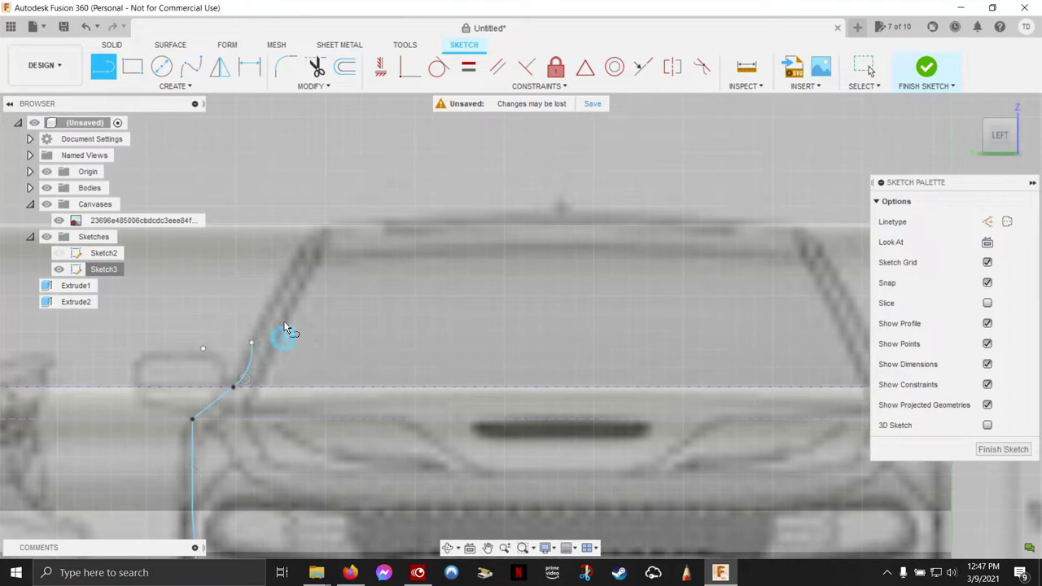
pyautogui.press('Escape')
pyautogui.hotkey('ctrl', 'z')
pyautogui.click(105, 70)
pyautogui.click(232, 389)
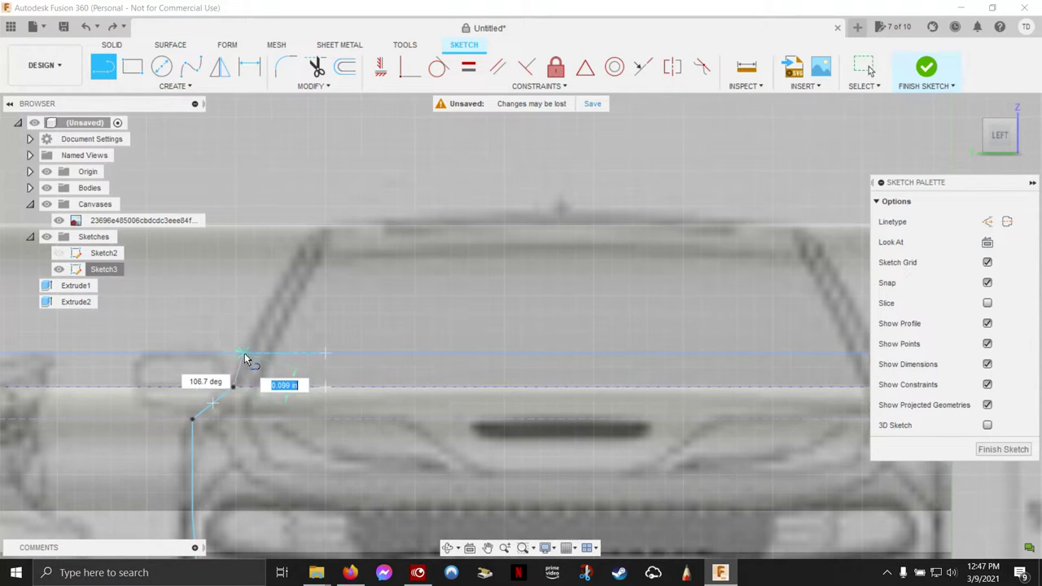
# - Trace a spline up the windshield pillar and across the roofline toward the centre
pyautogui.click(190, 66)
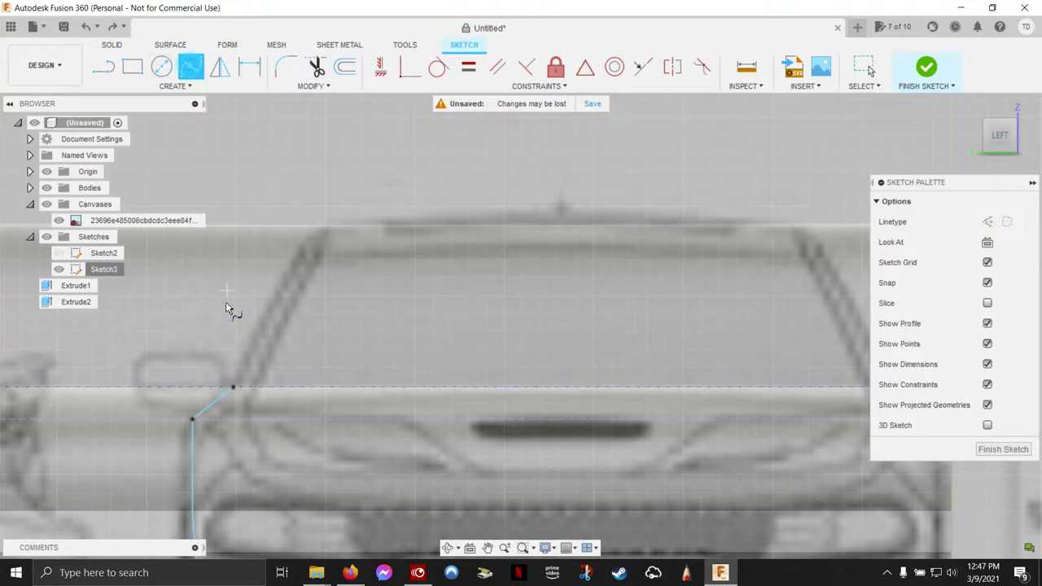
pyautogui.click(271, 313)
pyautogui.press('Escape')
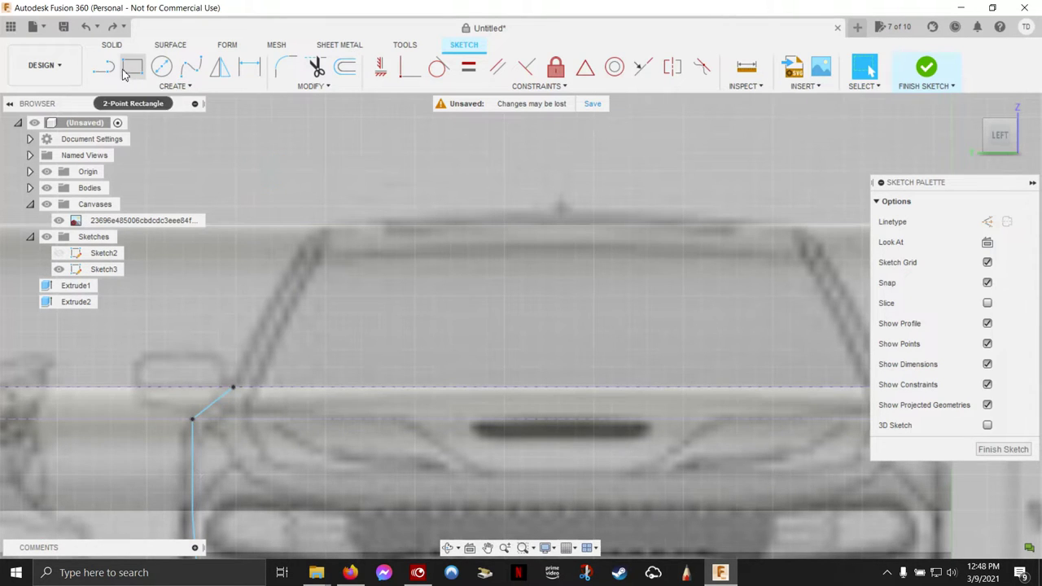
pyautogui.click(190, 67)
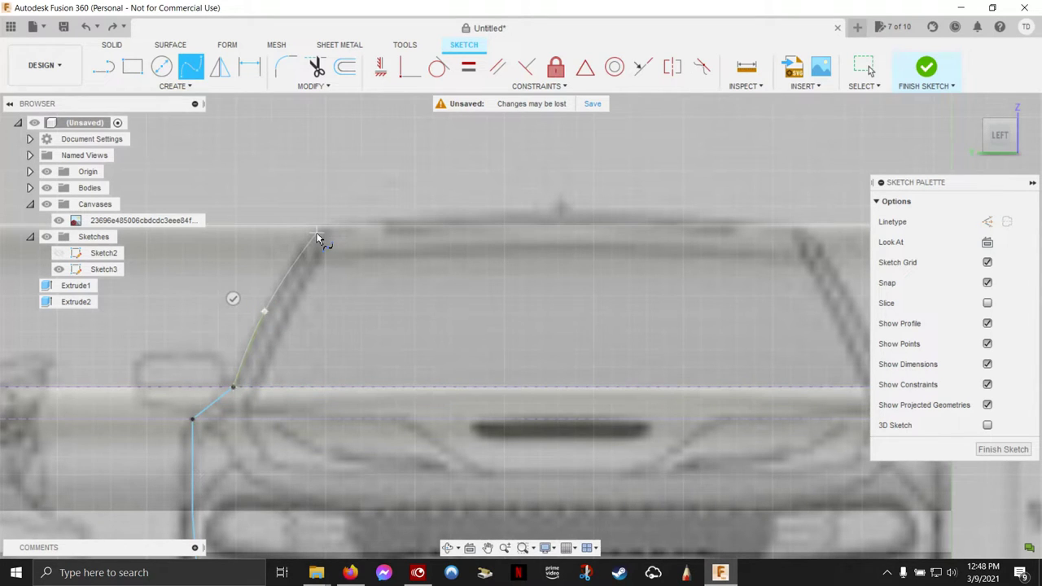
pyautogui.click(318, 234)
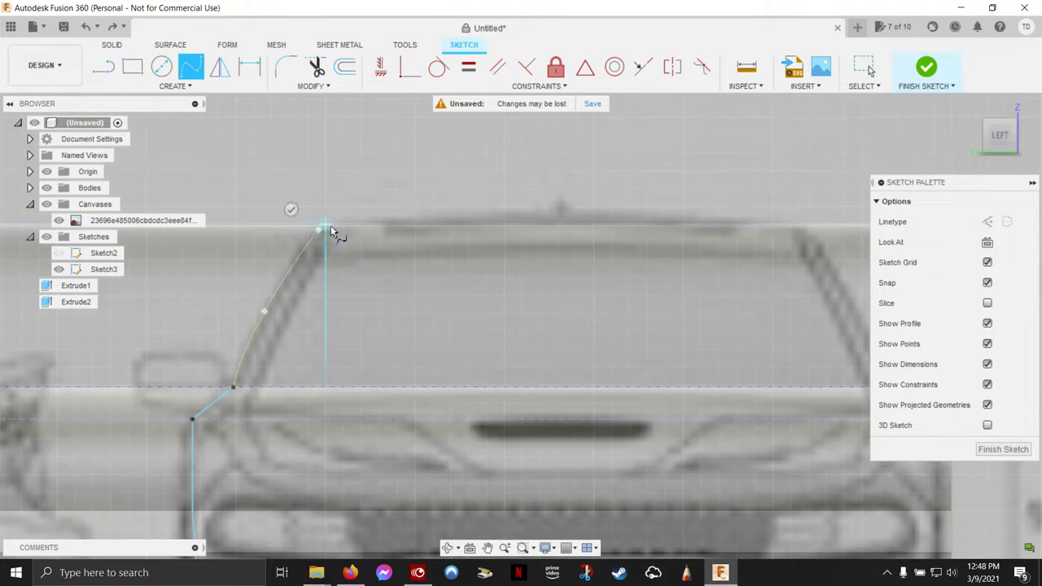
pyautogui.click(291, 209)
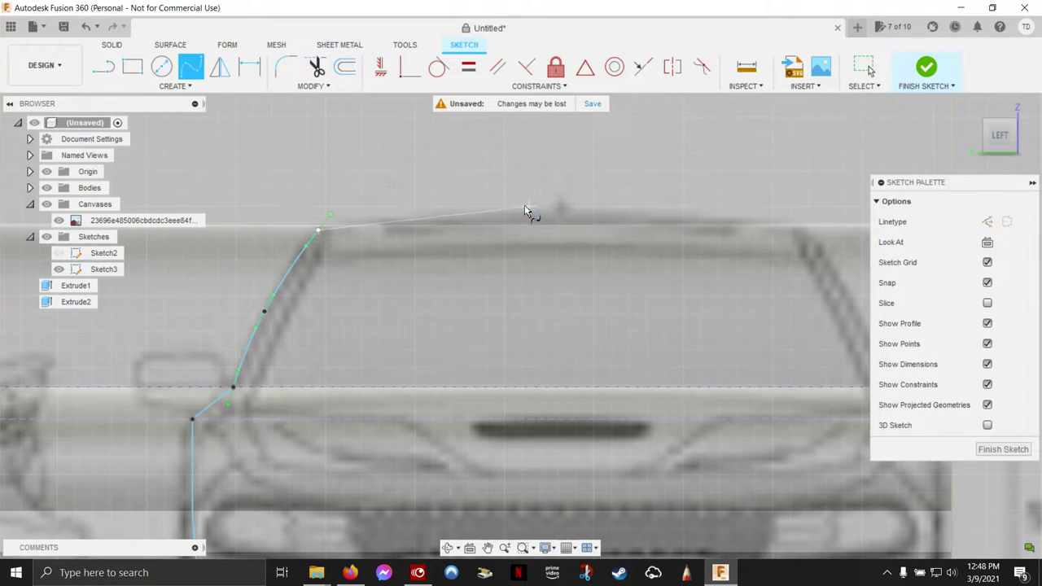
pyautogui.click(437, 215)
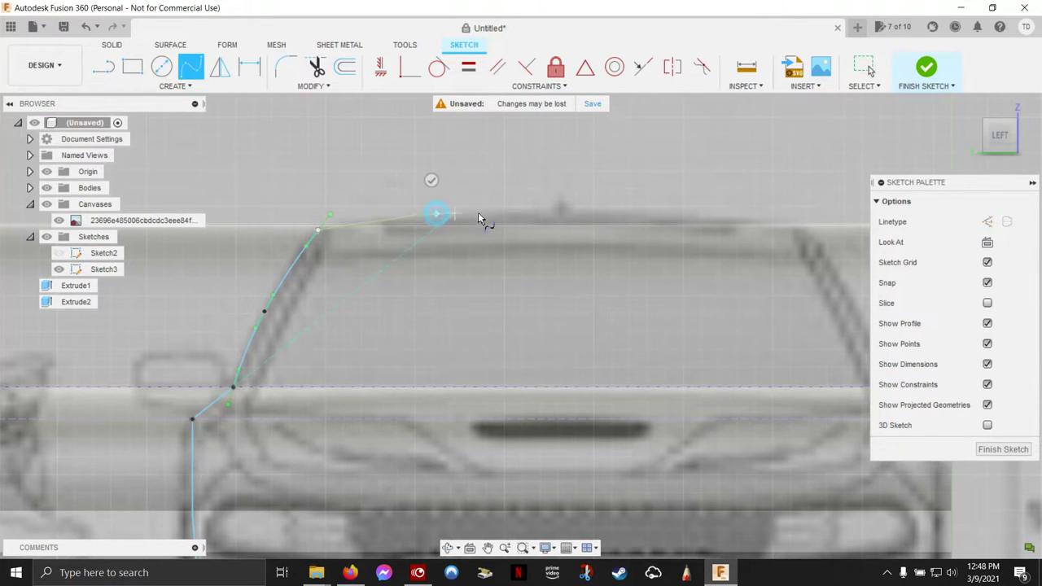
pyautogui.click(560, 210)
pyautogui.click(557, 173)
pyautogui.scroll(-2, 600, 319)
pyautogui.scroll(-4, 601, 318)
pyautogui.moveTo(620, 346); pyautogui.dragTo(442, 306, button='middle')
# - Draw the bottom line across the base of the front view
pyautogui.press('l')
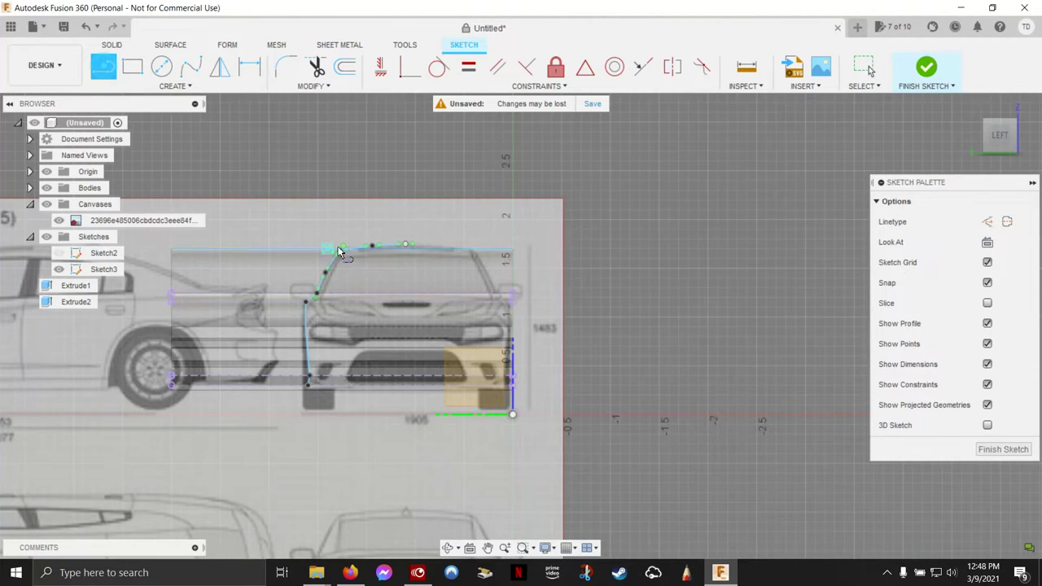
pyautogui.scroll(2, 380, 375)
pyautogui.scroll(3, 396, 365)
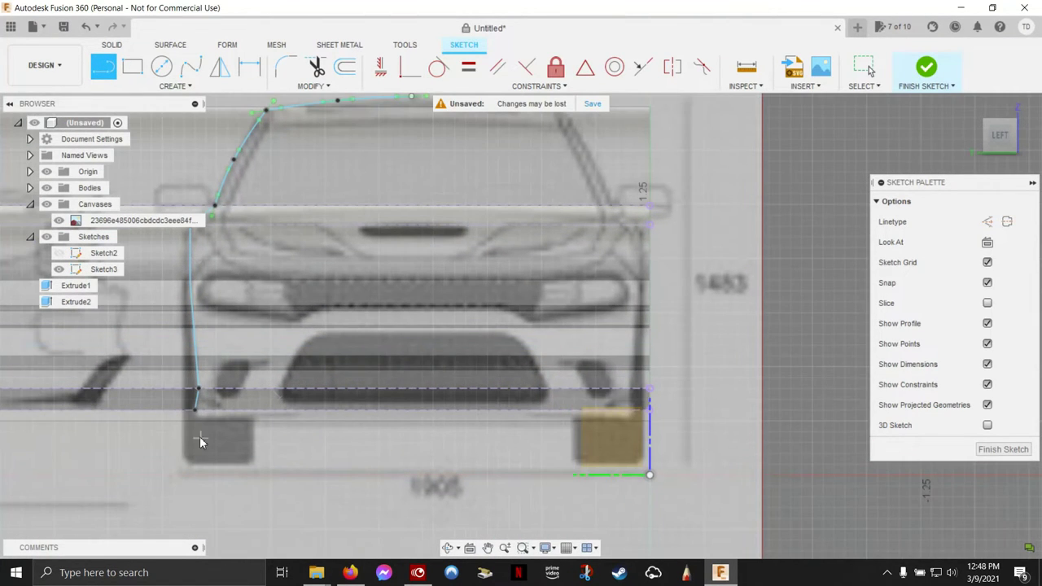
pyautogui.click(195, 410)
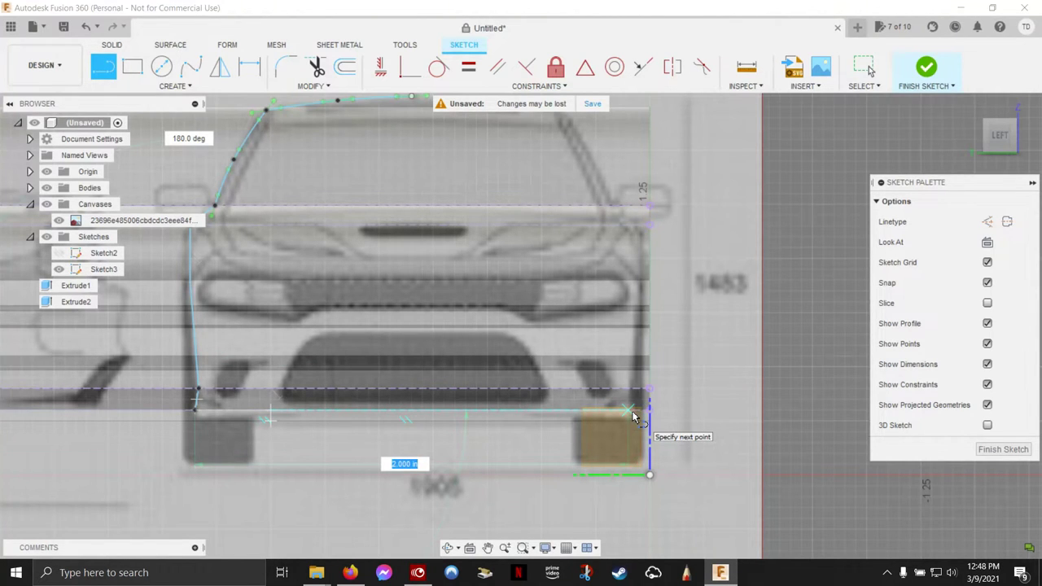
pyautogui.click(636, 416)
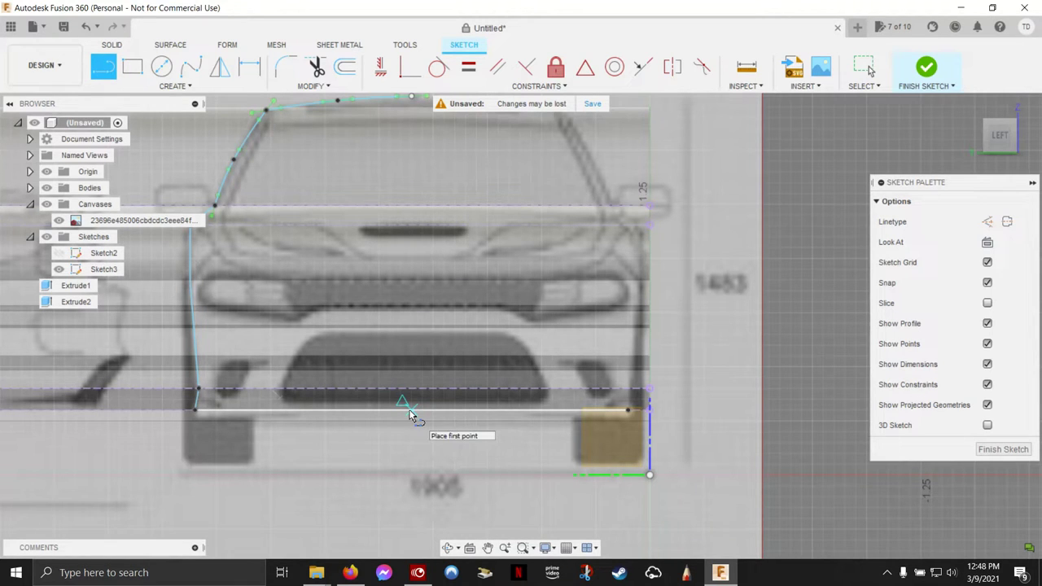
# - Draw the vertical centreline from the bottom line's midpoint to the roof top and finish the sketch
pyautogui.click(411, 413)
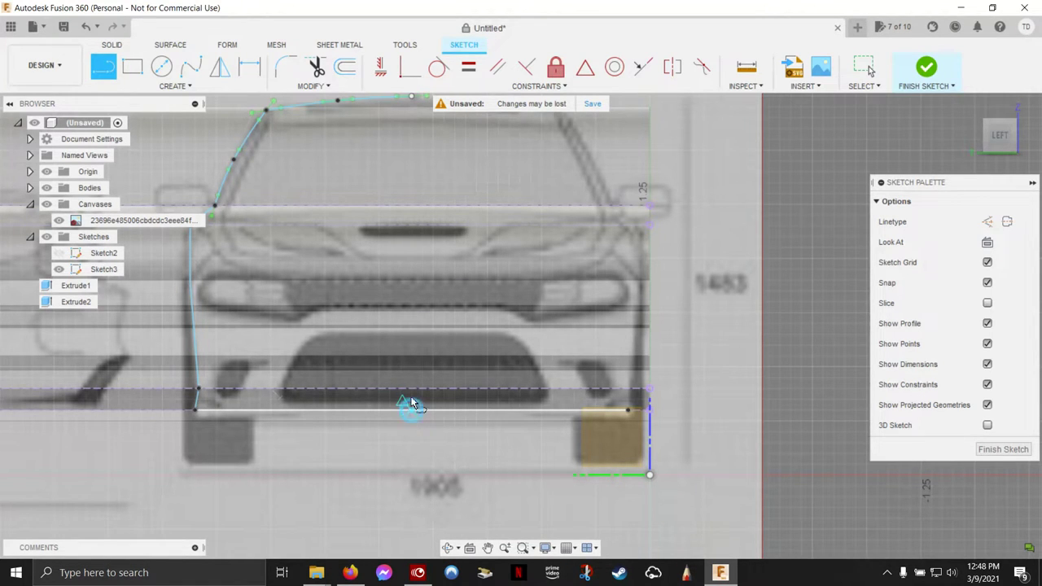
pyautogui.moveTo(425, 271); pyautogui.dragTo(368, 415, button='middle')
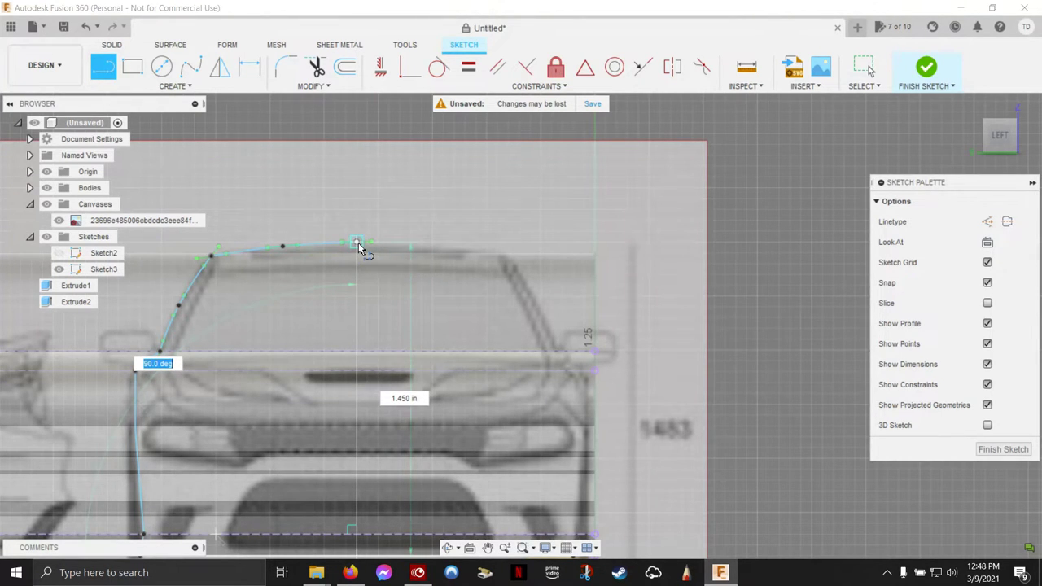
pyautogui.doubleClick(359, 247)
pyautogui.scroll(-3, 424, 369)
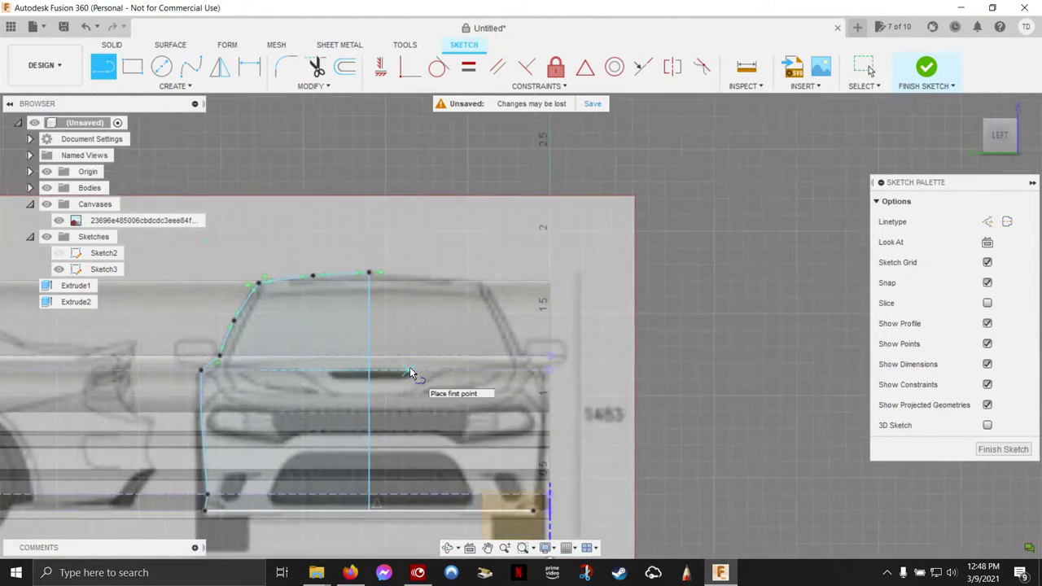
pyautogui.moveTo(409, 372); pyautogui.dragTo(446, 314, button='middle')
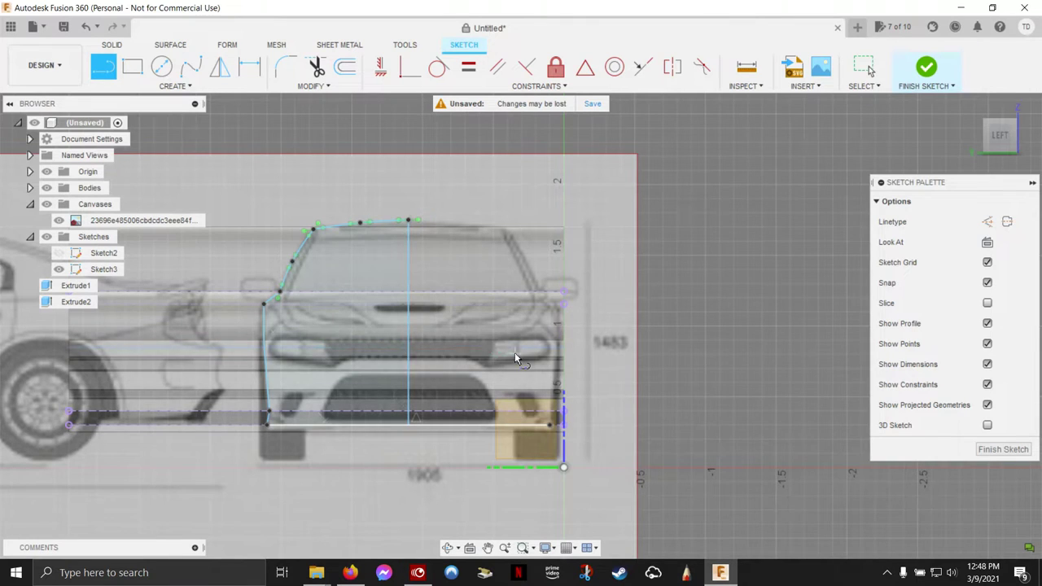
pyautogui.click(1007, 453)
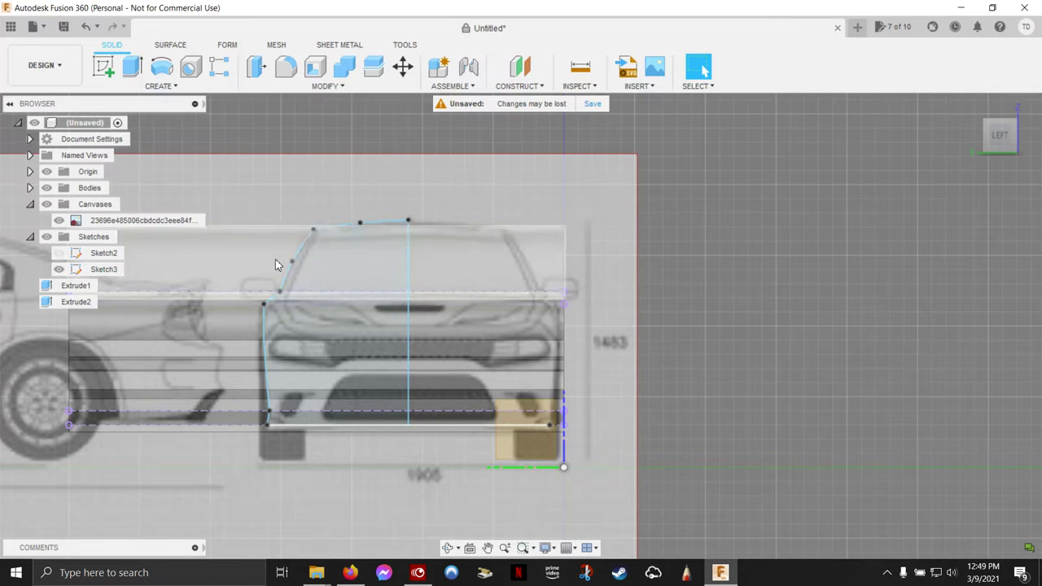
# - Reopen Sketch3, draw a roughly 3.80 × 2.30 in rectangle around the front half-outline, and finish
pyautogui.scroll(1, 442, 302)
pyautogui.scroll(-2, 441, 303)
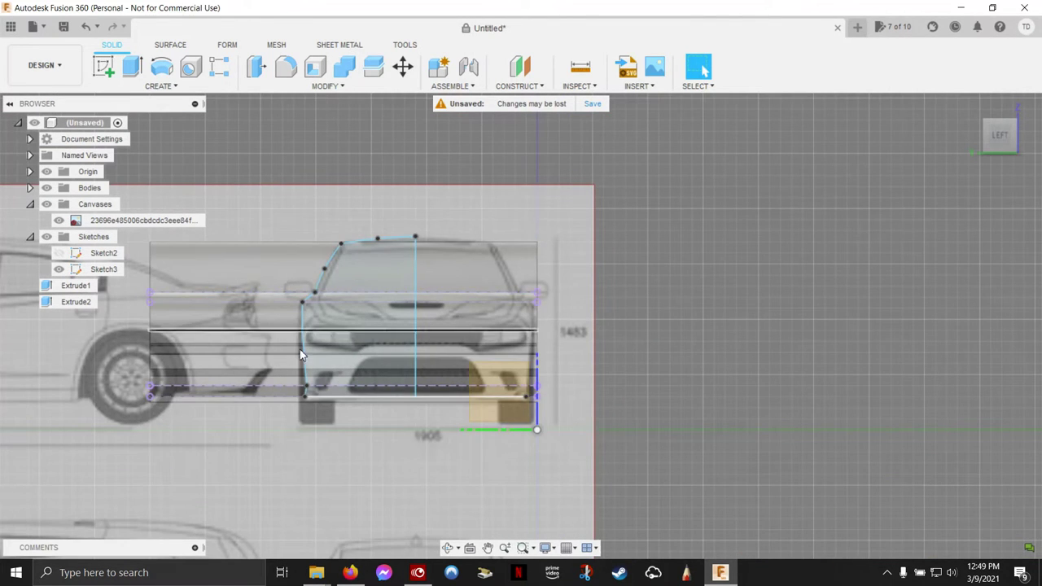
pyautogui.moveTo(325, 278); pyautogui.dragTo(444, 300, button='middle')
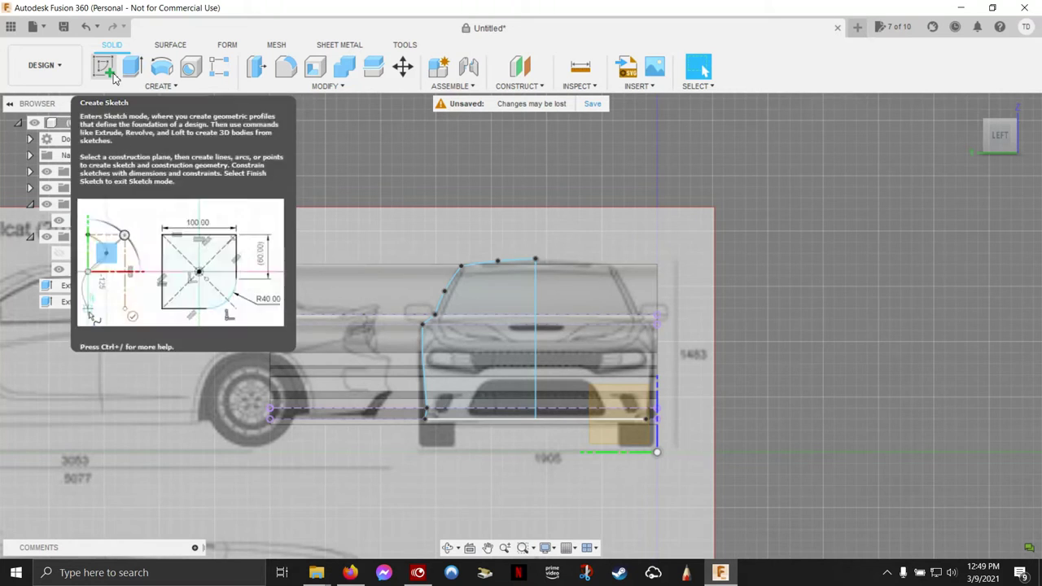
pyautogui.rightClick(114, 276)
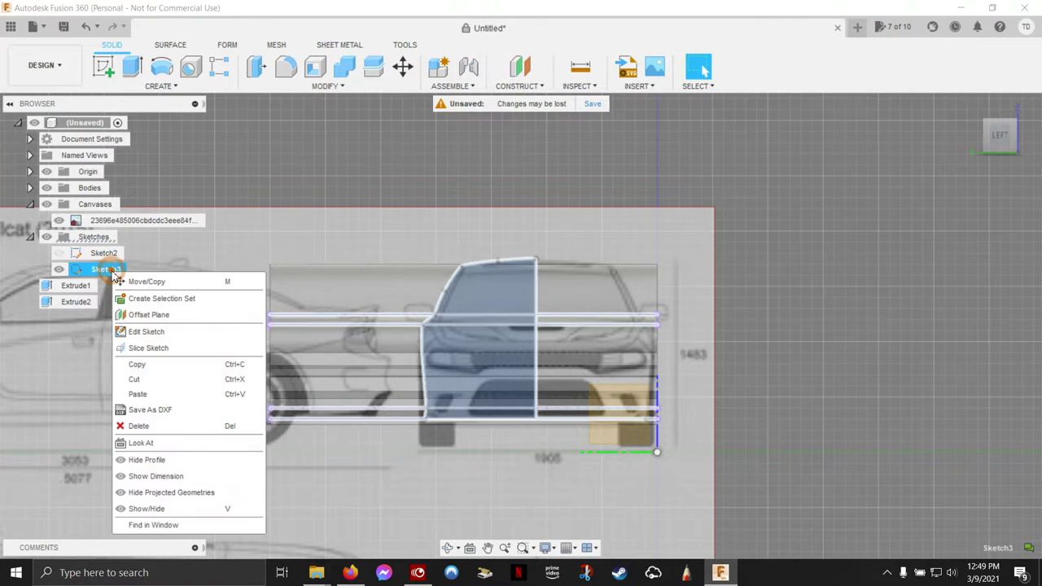
pyautogui.click(144, 331)
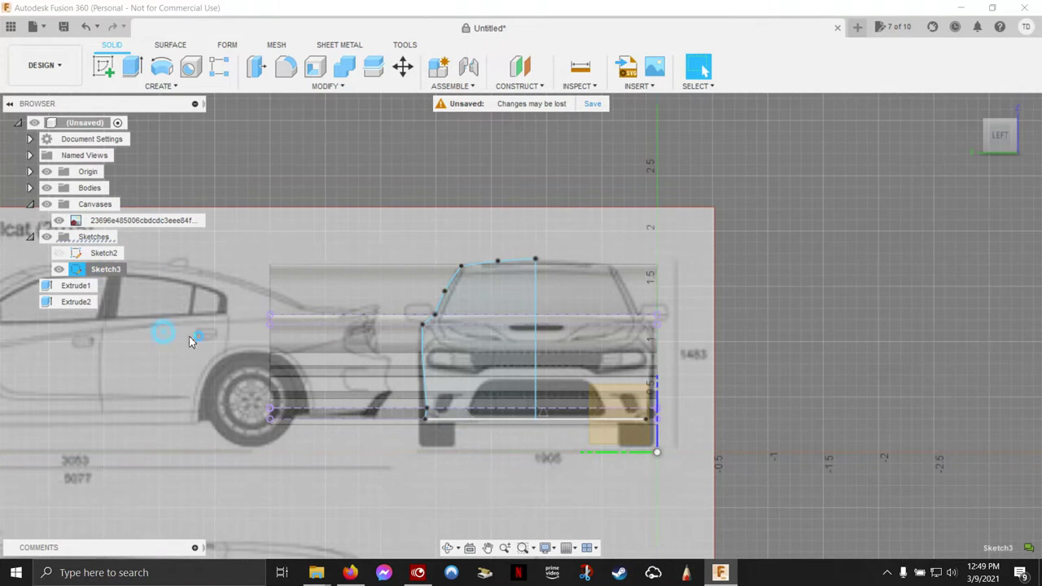
pyautogui.press('r')
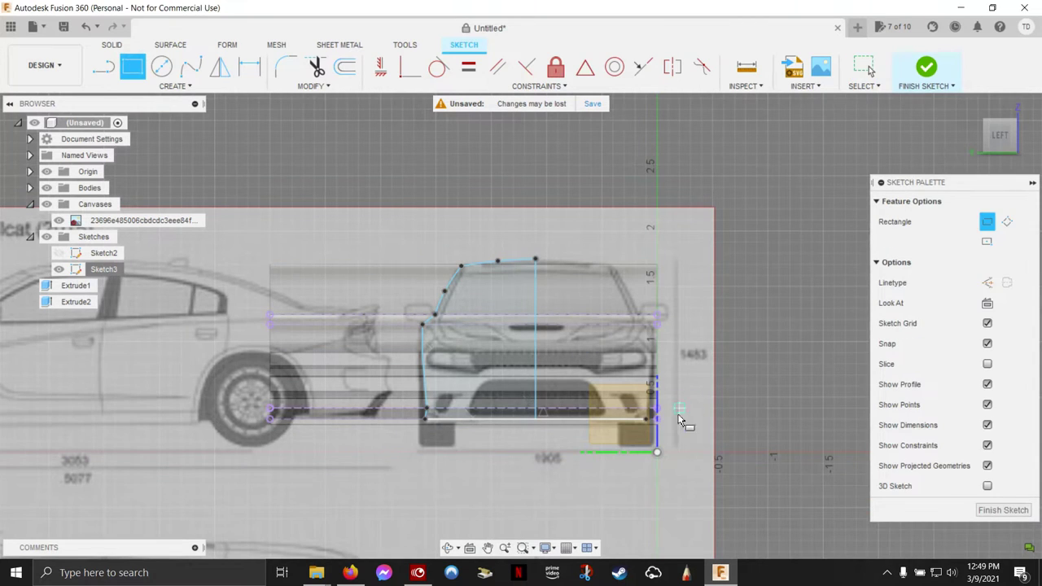
pyautogui.click(657, 452)
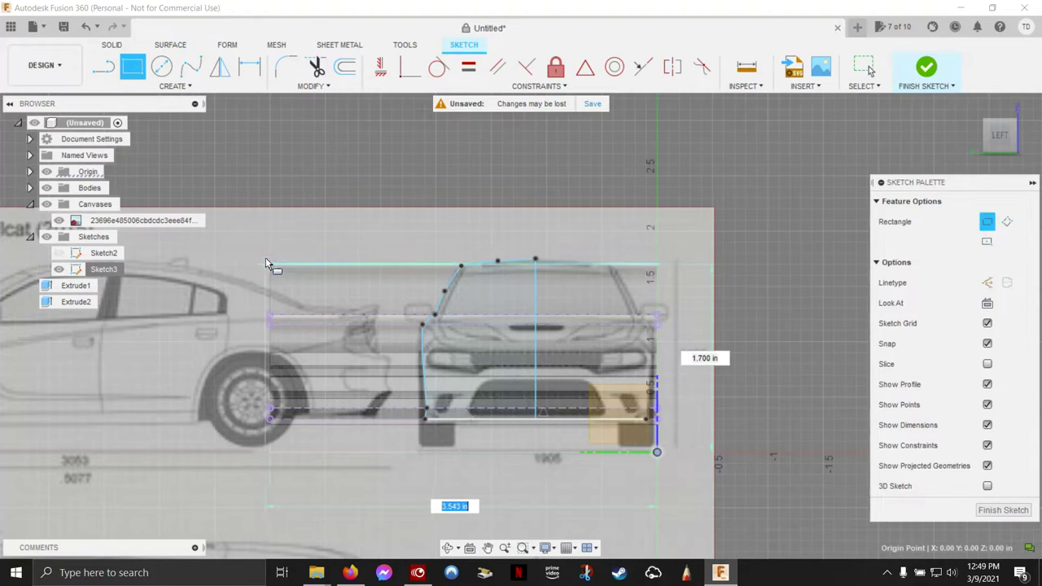
pyautogui.click(237, 199)
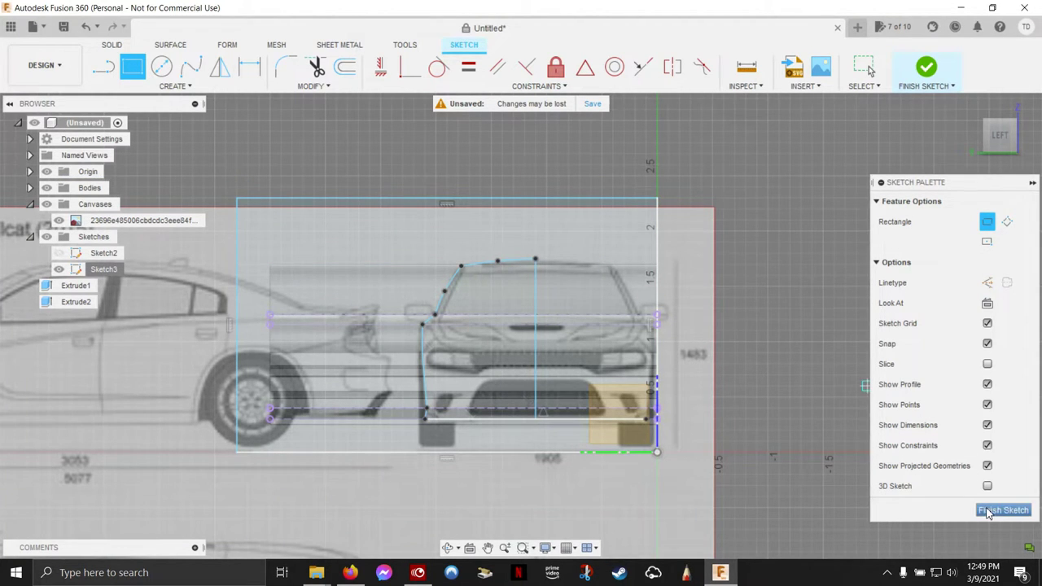
pyautogui.click(998, 509)
# - Select the 7.41 in² region outside the front outline, hide the blueprint canvas, and start Extrude
pyautogui.click(586, 357)
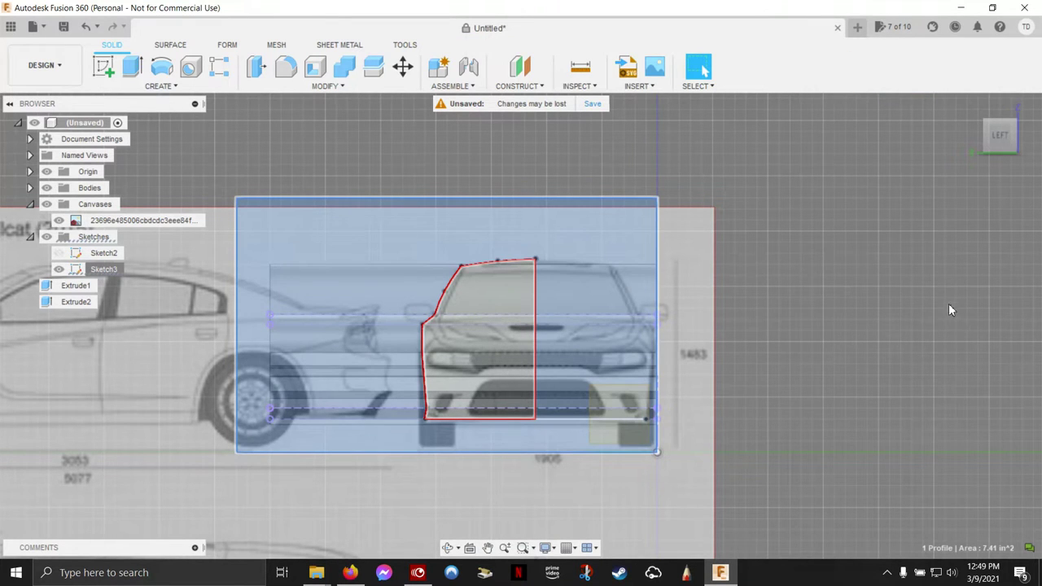
pyautogui.press('e')
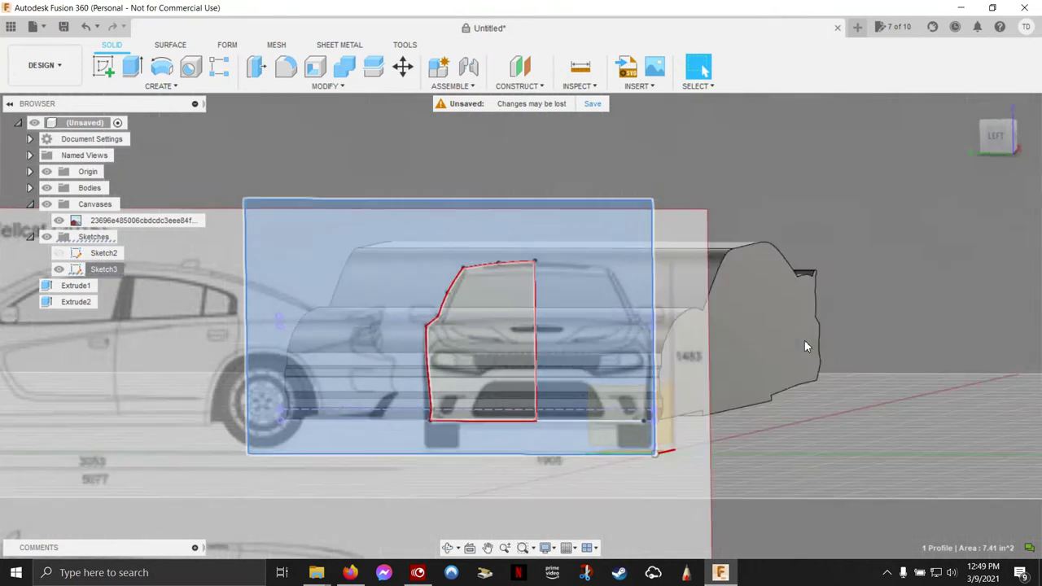
pyautogui.click(60, 222)
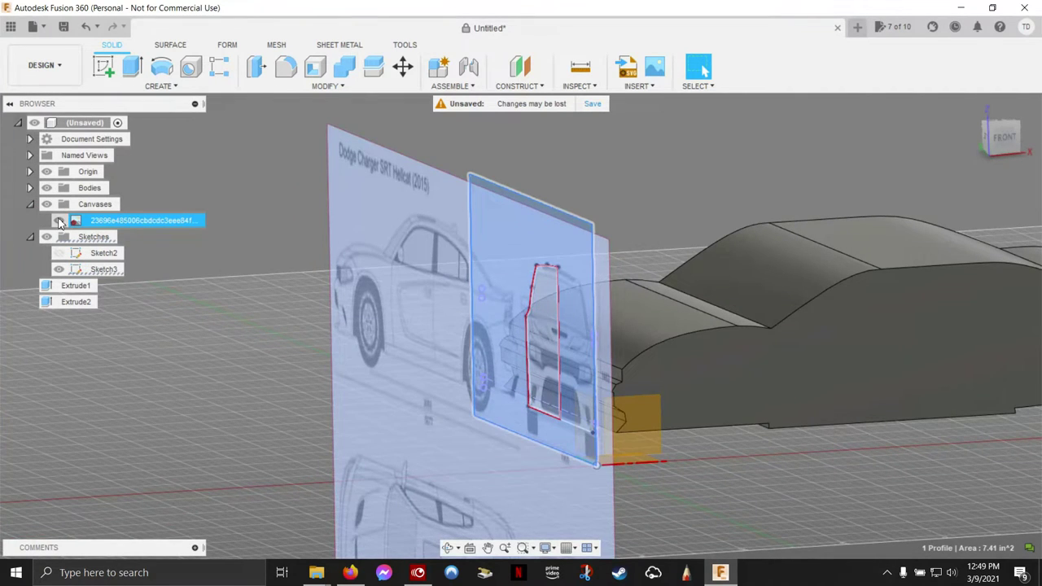
pyautogui.click(60, 221)
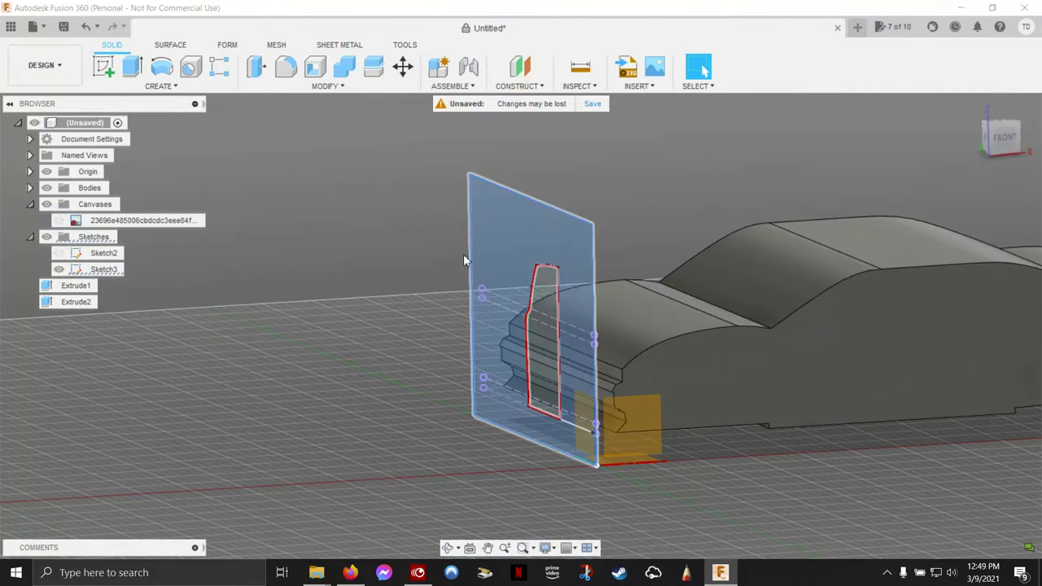
pyautogui.rightClick(646, 178)
pyautogui.click(672, 158)
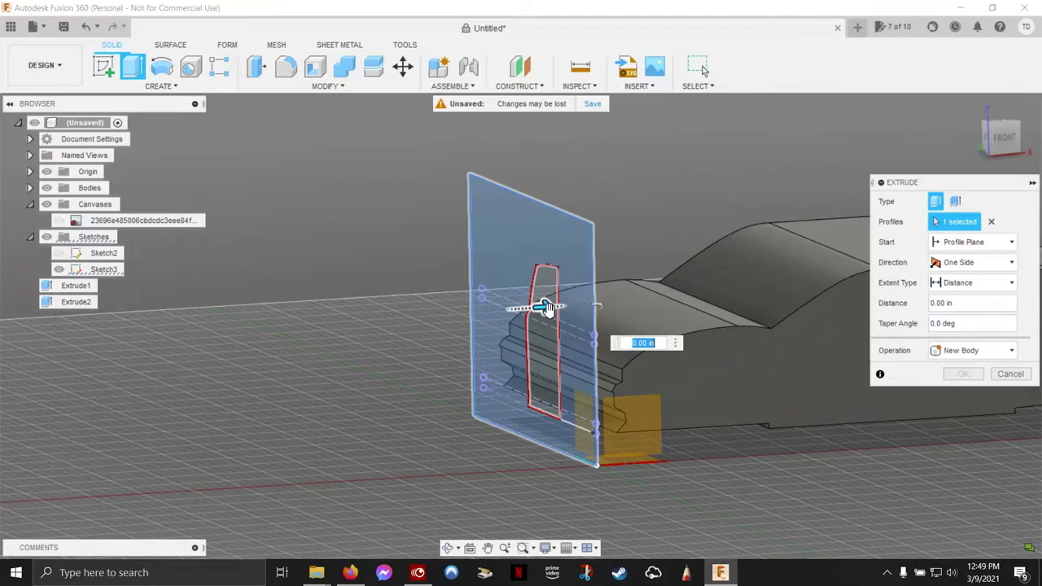
# - Set the extrude distance to 7.30 in so it spans the whole car body
pyautogui.keyDown('shift'); pyautogui.moveTo(714, 274); pyautogui.dragTo(222, 308, button='middle'); pyautogui.keyUp('shift')
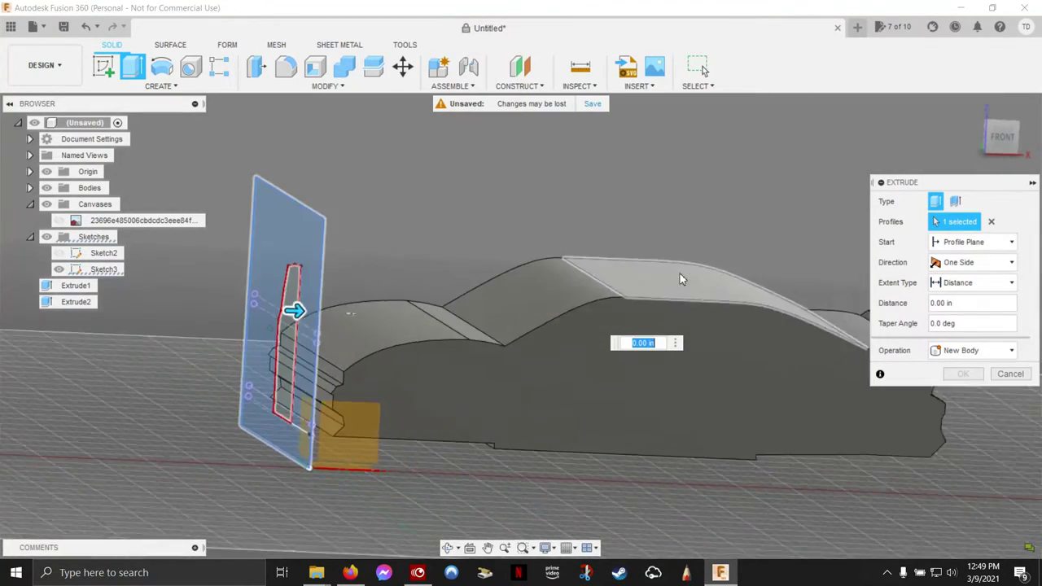
pyautogui.moveTo(206, 322); pyautogui.dragTo(851, 295)
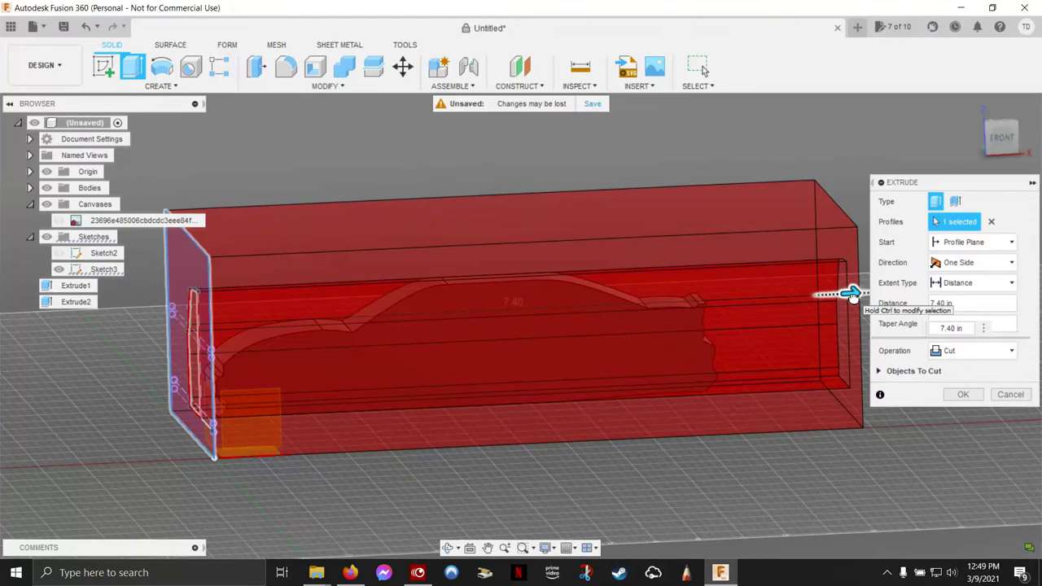
pyautogui.moveTo(850, 295); pyautogui.dragTo(845, 295)
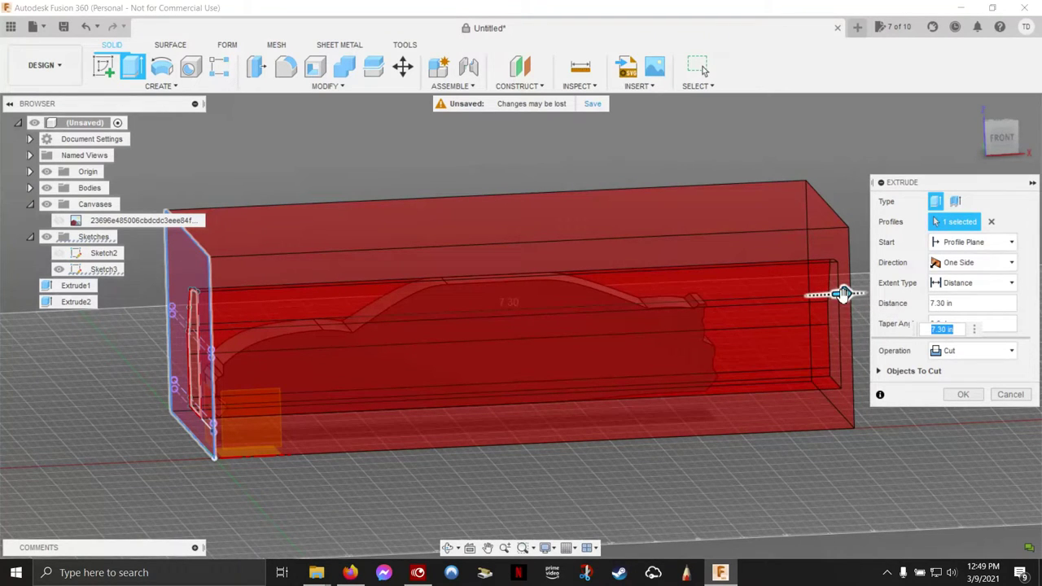
# - After previewing Intersect and Join, set the operation to Cut and apply it as Extrude3
pyautogui.click(1013, 353)
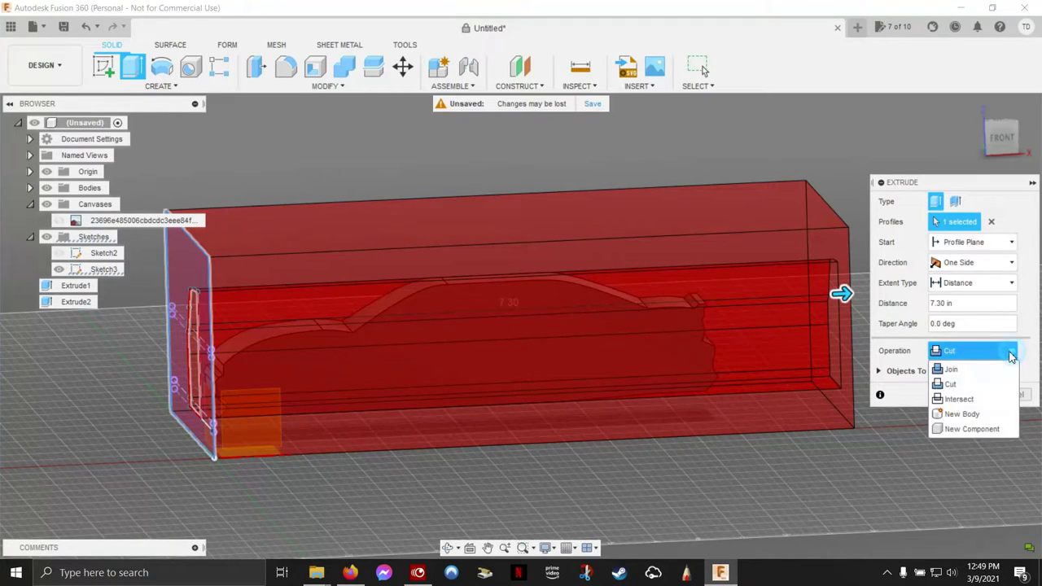
pyautogui.click(1000, 399)
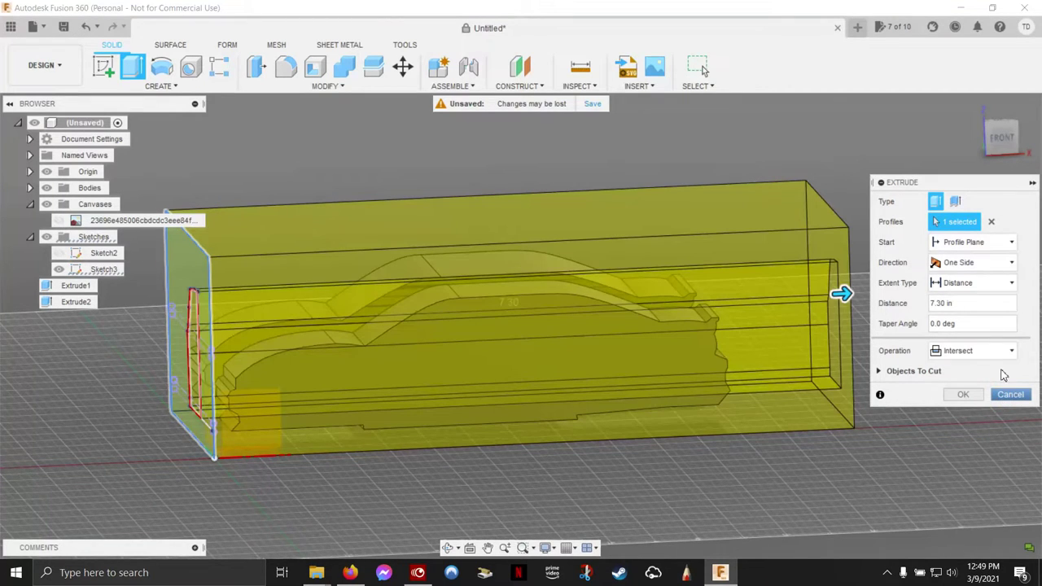
pyautogui.click(1010, 350)
pyautogui.click(996, 366)
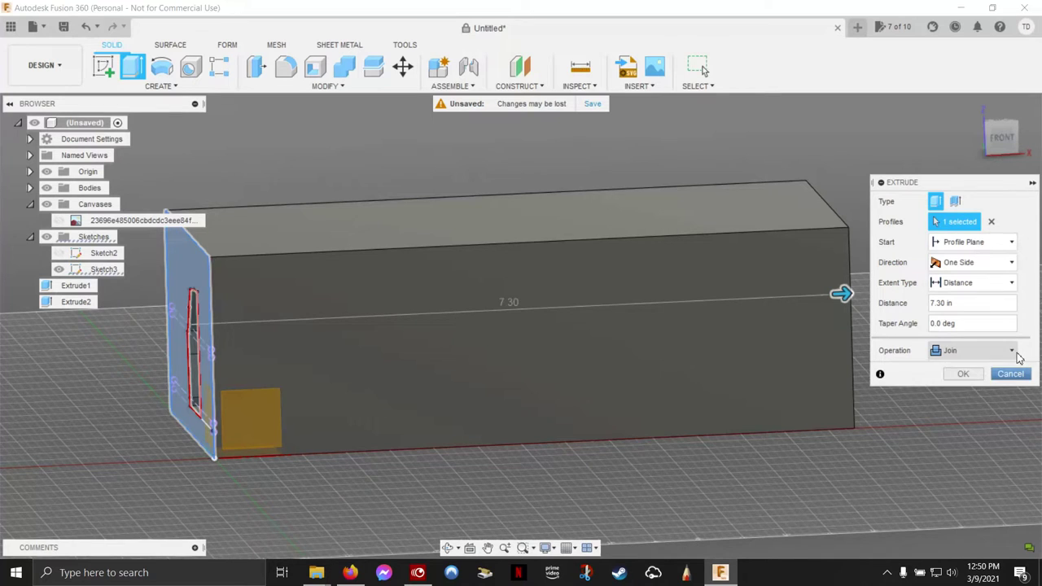
pyautogui.click(1014, 352)
pyautogui.click(977, 387)
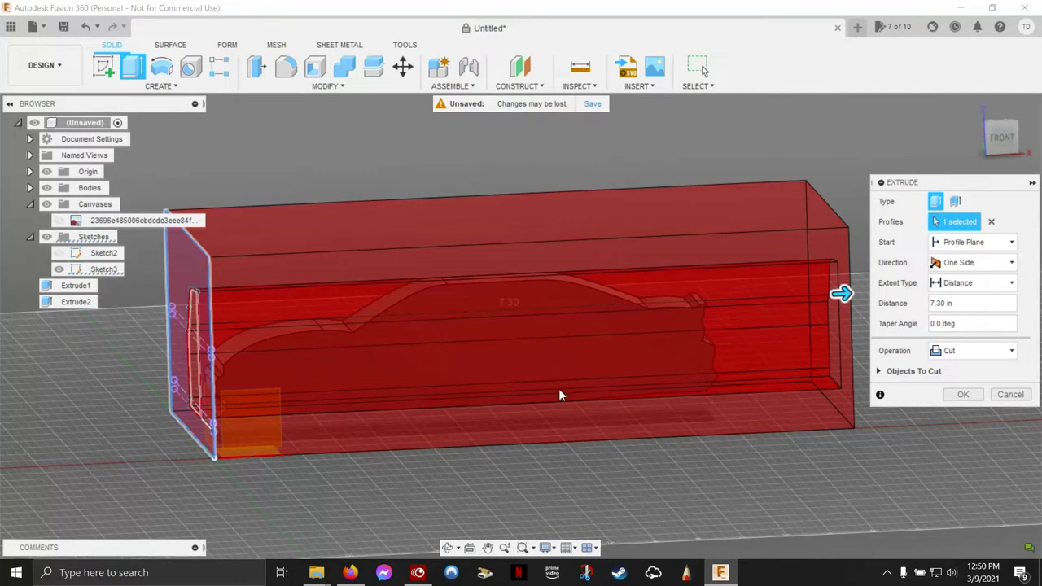
pyautogui.moveTo(854, 391)
pyautogui.keyDown('shift'); pyautogui.mouseDown(button='middle')
pyautogui.moveTo(882, 376)
pyautogui.moveTo(781, 357)
pyautogui.moveTo(383, 362)
pyautogui.moveTo(572, 421)
pyautogui.mouseUp(button='middle'); pyautogui.keyUp('shift')
pyautogui.click(880, 372)
pyautogui.click(879, 371)
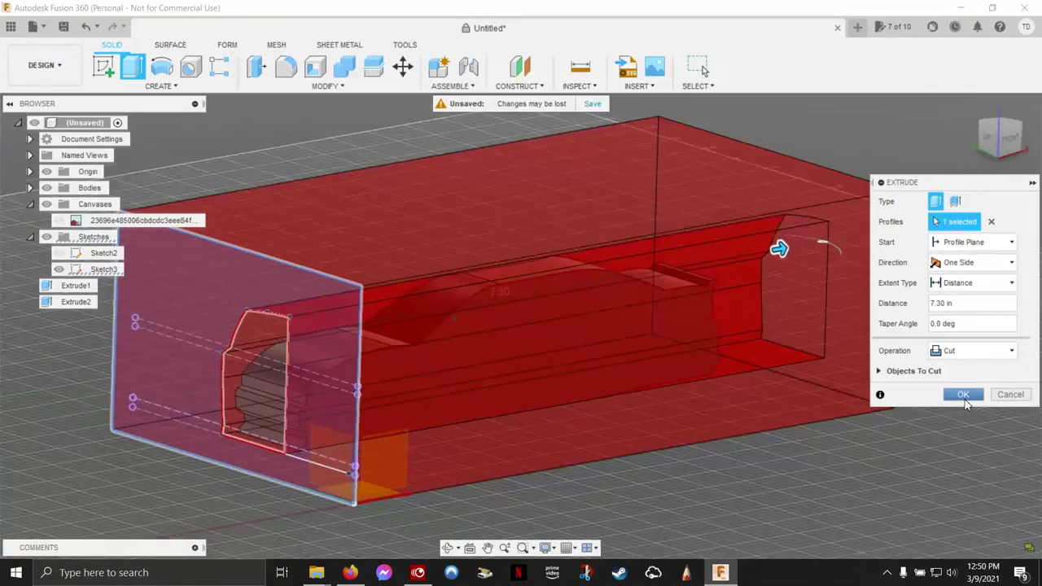
pyautogui.click(964, 395)
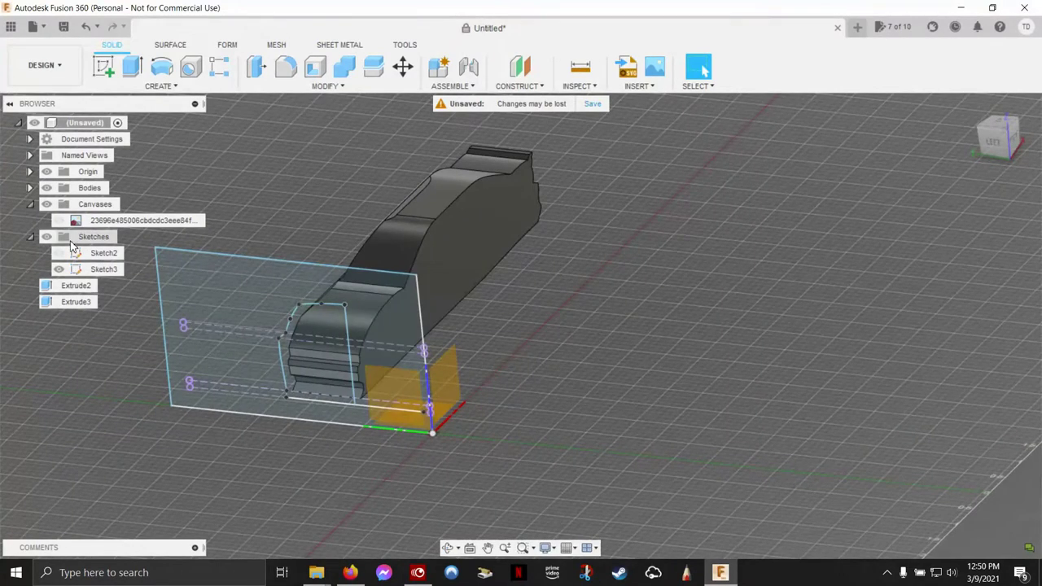
# - Hide Sketch3 so only the trimmed car body is visible
pyautogui.click(60, 270)
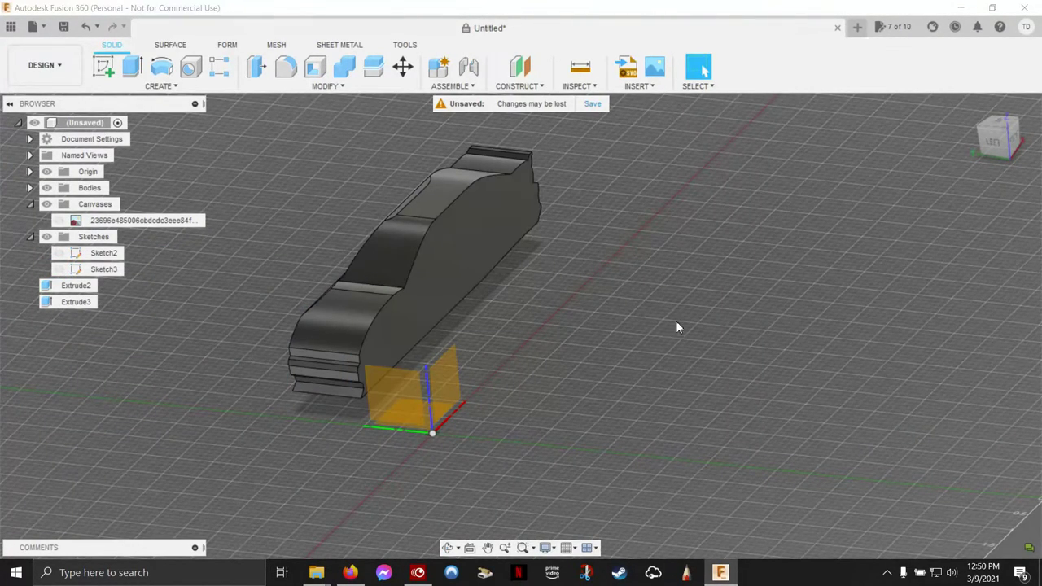
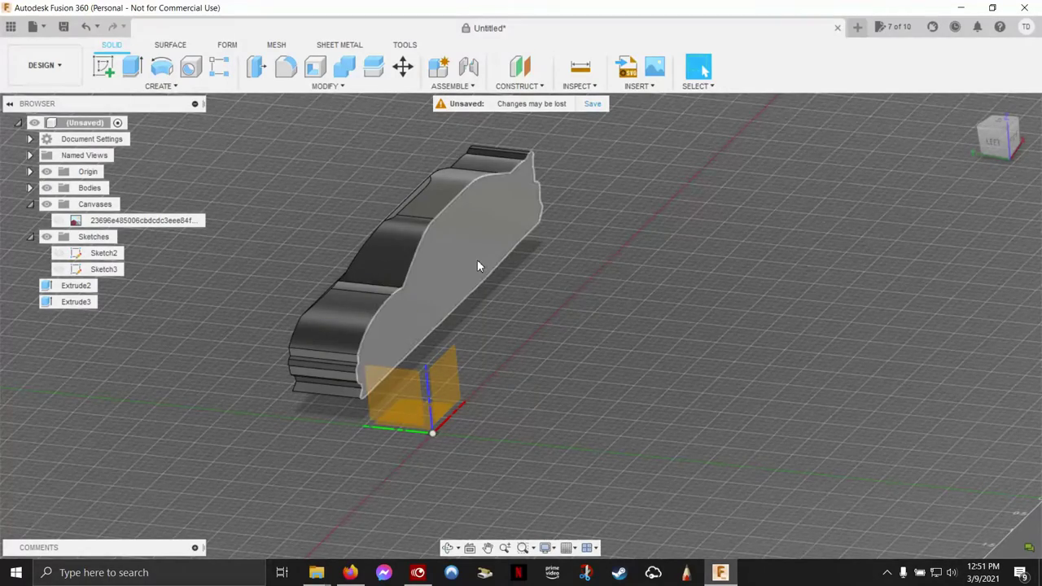
# - Show the blueprint canvas and tilt the view to see it with the car body
pyautogui.keyDown('shift'); pyautogui.moveTo(477, 260); pyautogui.dragTo(517, 254, button='middle'); pyautogui.keyUp('shift')
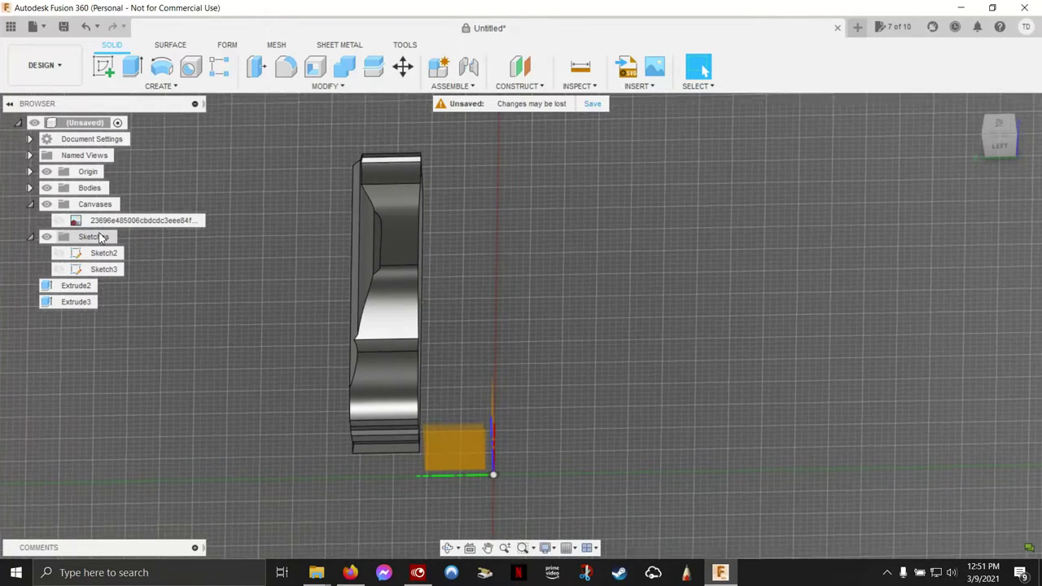
pyautogui.click(58, 221)
pyautogui.moveTo(568, 307)
pyautogui.keyDown('shift'); pyautogui.mouseDown(button='middle')
pyautogui.moveTo(543, 324)
pyautogui.moveTo(530, 379)
pyautogui.mouseUp(button='middle'); pyautogui.keyUp('shift')
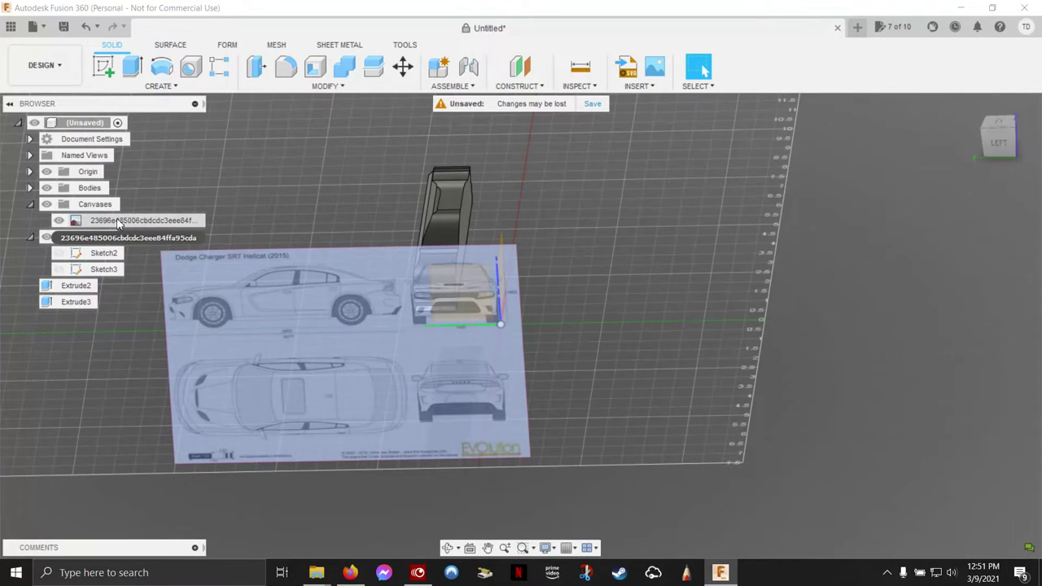
# - Inspect the body by selecting individual faces, then the whole body with Ctrl+A, then clear the selection
pyautogui.click(453, 199)
pyautogui.click(464, 211)
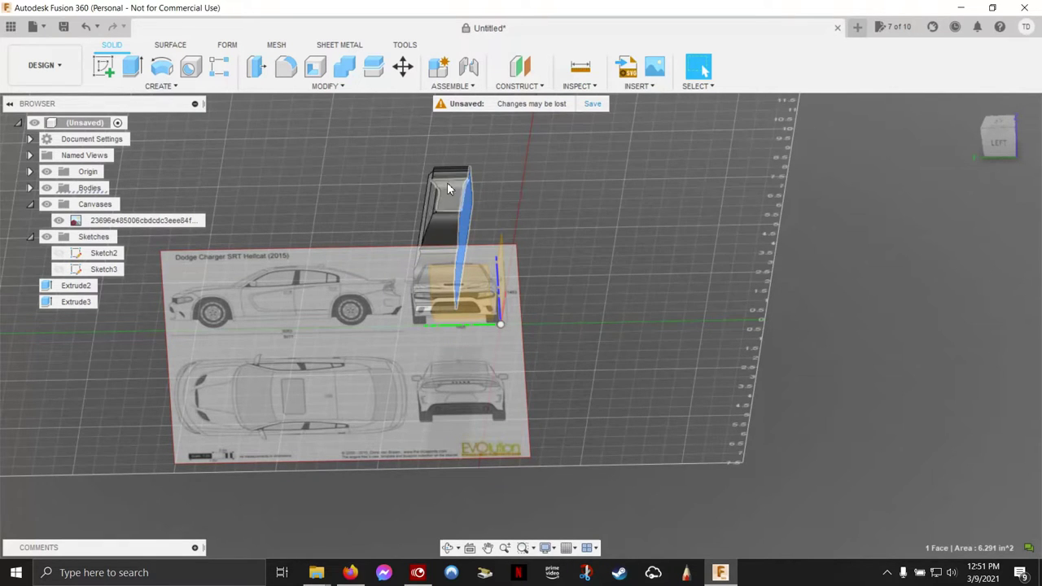
pyautogui.click(452, 180)
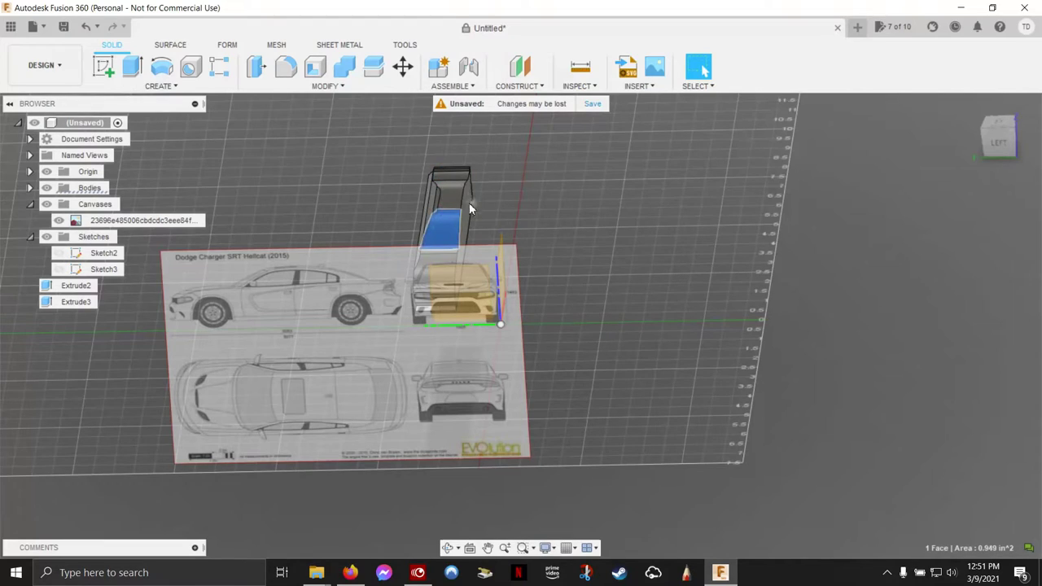
pyautogui.scroll(-2, 469, 204)
pyautogui.scroll(4, 489, 206)
pyautogui.scroll(2, 482, 213)
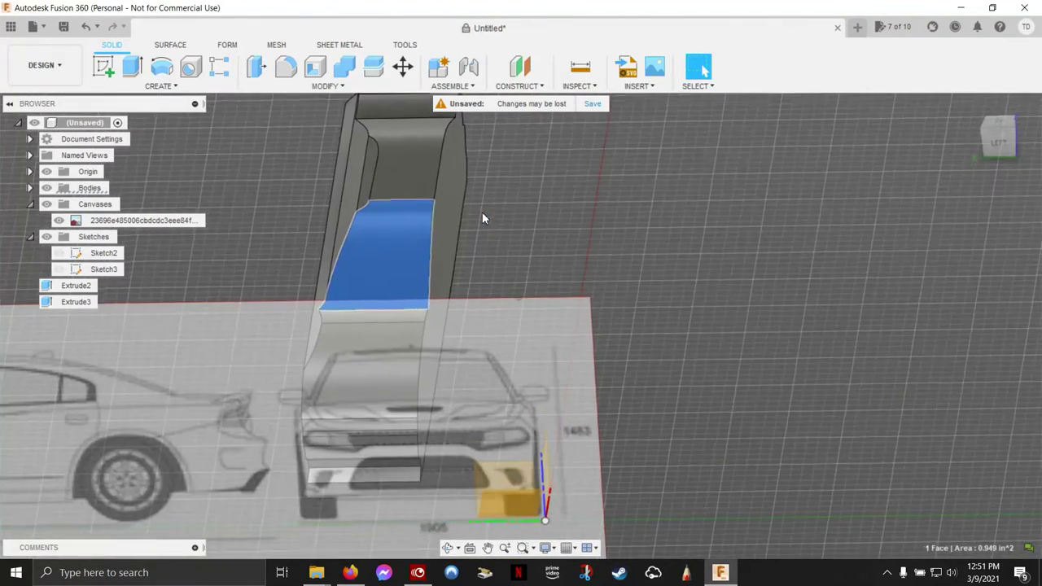
pyautogui.scroll(-3, 530, 174)
pyautogui.hotkey('ctrl', 'a')
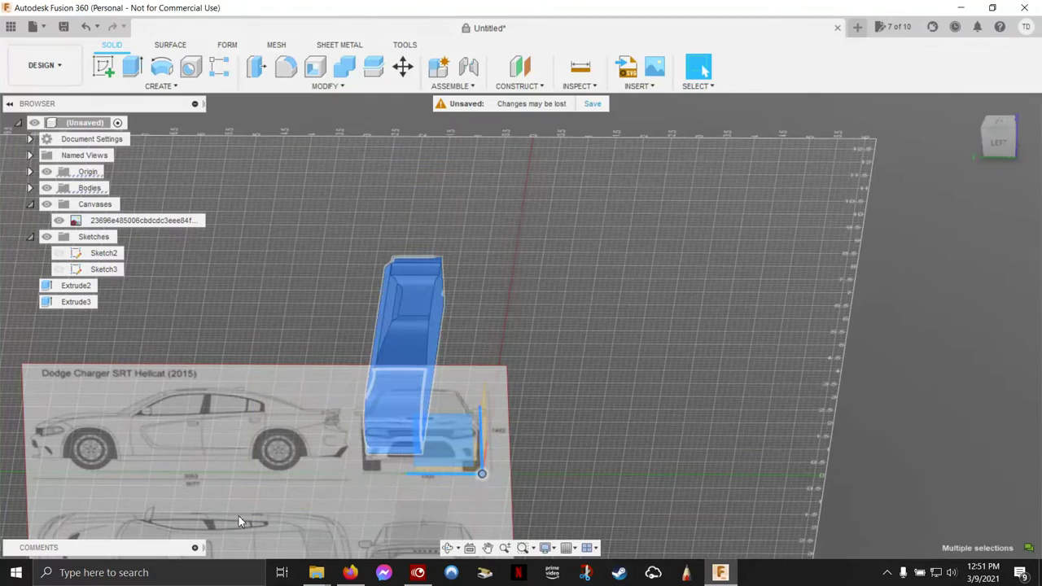
pyautogui.scroll(-1, 451, 317)
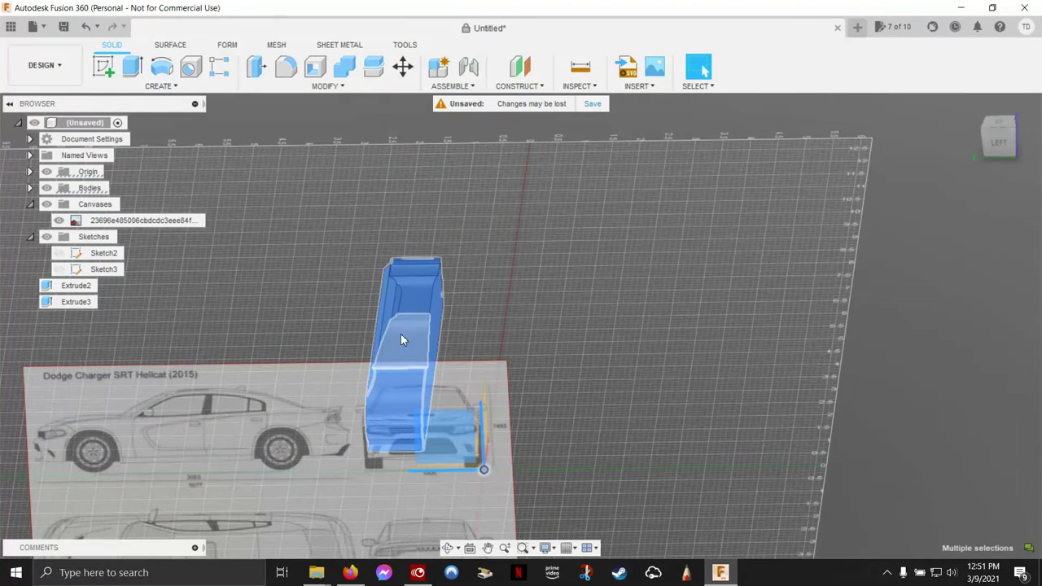
pyautogui.click(492, 307)
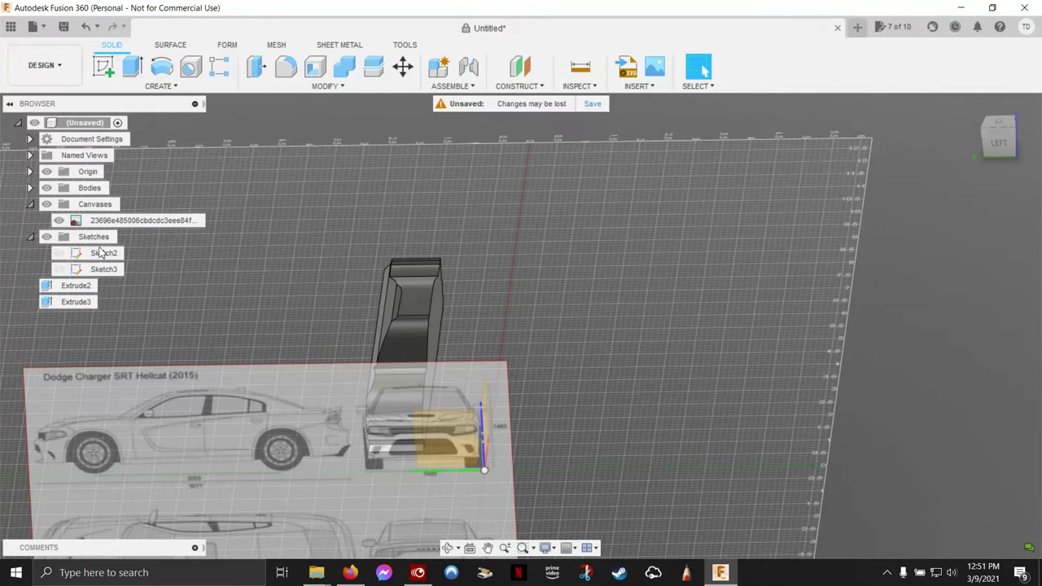
# - Locate Body1 in the Browser, collapse the list, and select the blueprint canvas entry
pyautogui.click(30, 188)
pyautogui.click(96, 204)
pyautogui.click(30, 188)
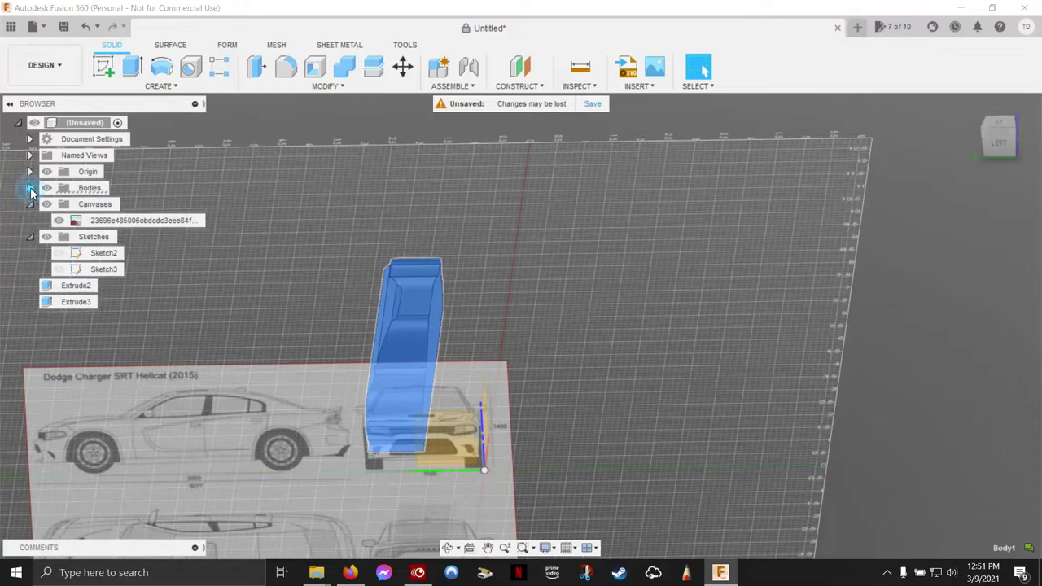
pyautogui.click(165, 246)
pyautogui.click(143, 220)
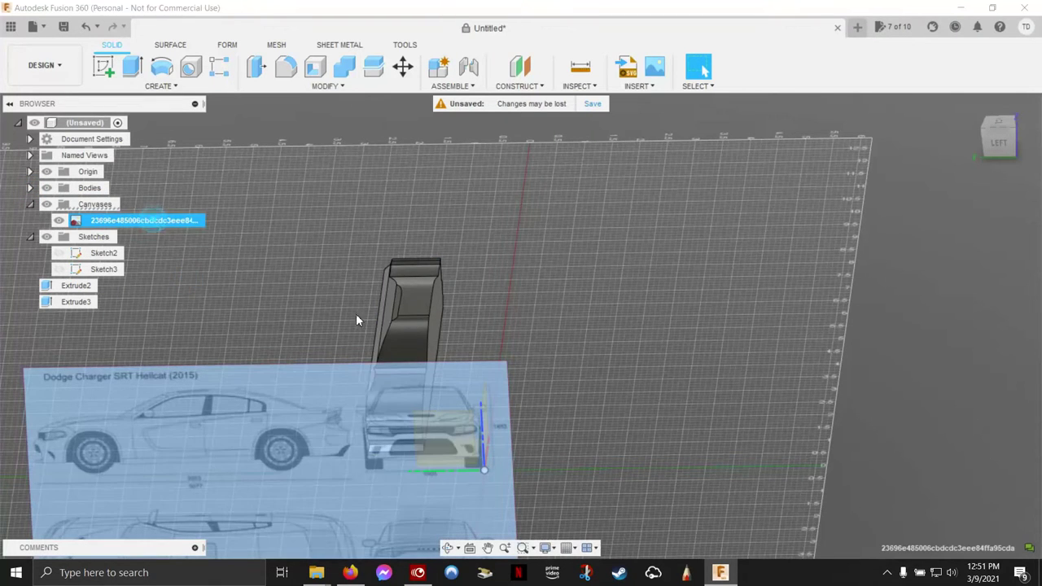
pyautogui.moveTo(179, 255)
pyautogui.keyDown('shift'); pyautogui.mouseDown(button='middle')
pyautogui.moveTo(417, 352)
pyautogui.moveTo(309, 249)
pyautogui.mouseUp(button='middle'); pyautogui.keyUp('shift')
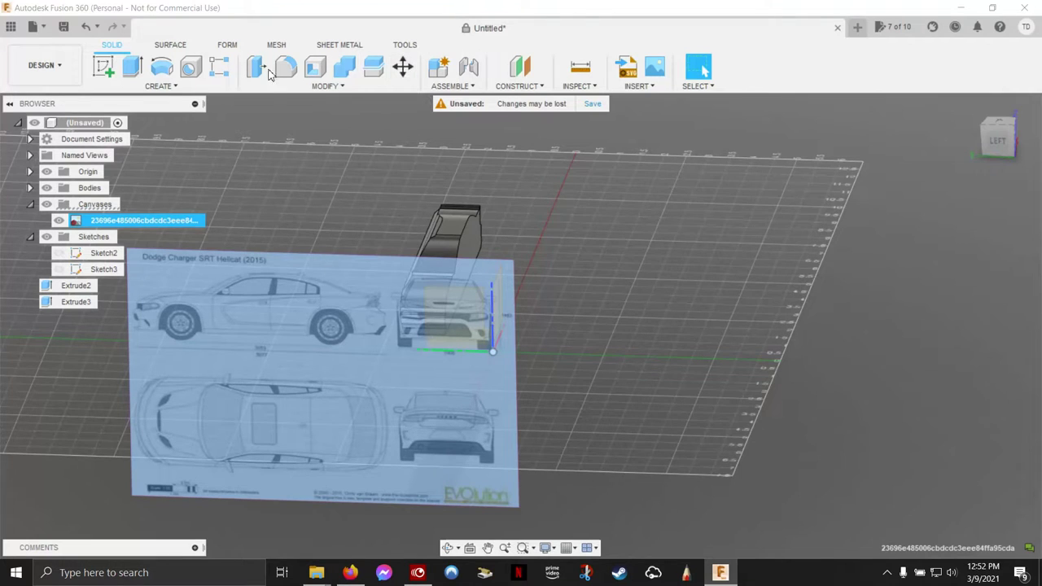
# - Start Move/Copy on the canvas and drag its gizmo handles to place it over the body
pyautogui.rightClick(556, 248)
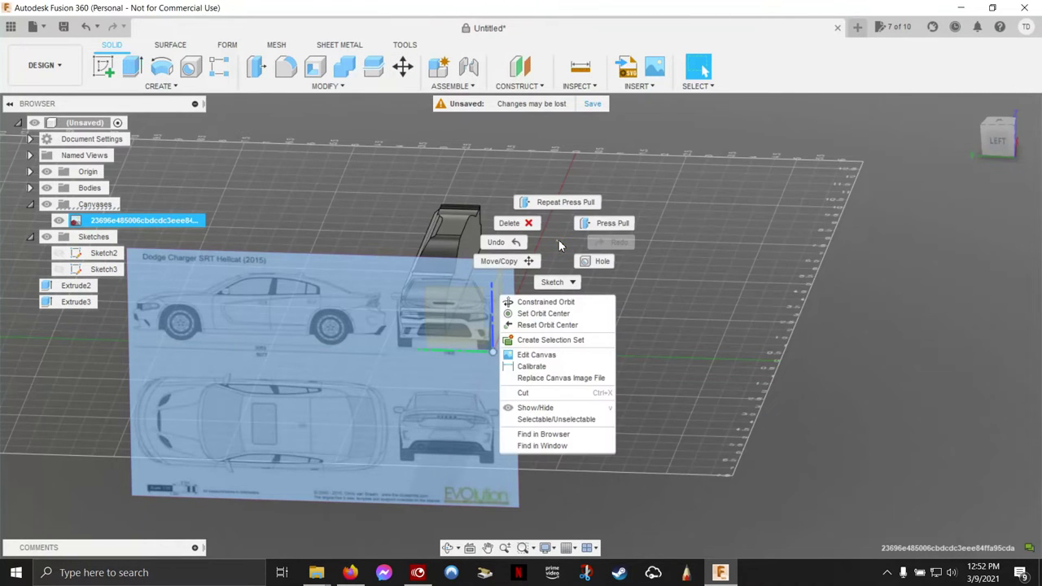
pyautogui.click(498, 260)
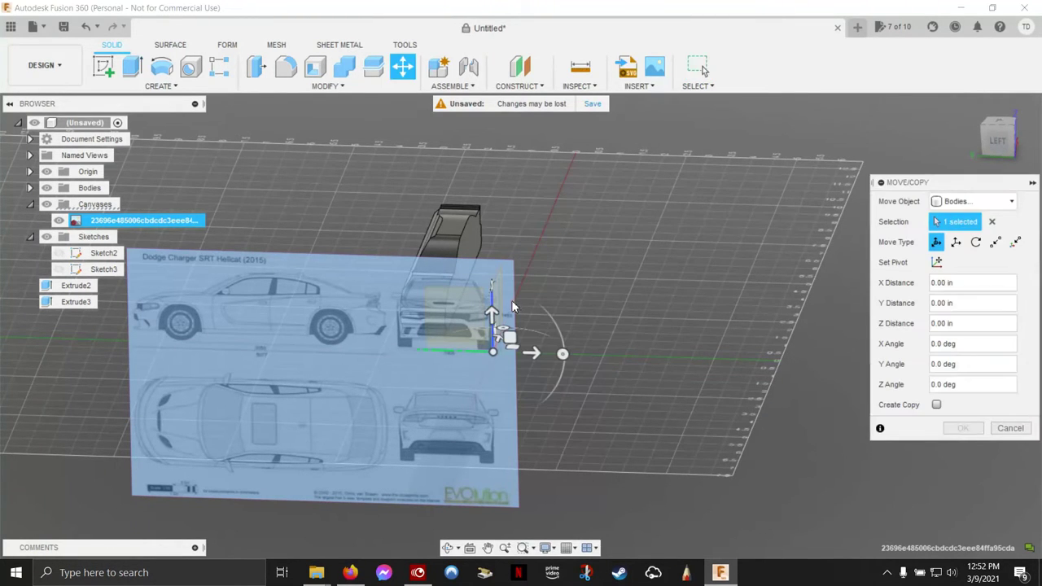
pyautogui.keyDown('shift'); pyautogui.moveTo(531, 309); pyautogui.dragTo(368, 373, button='middle'); pyautogui.keyUp('shift')
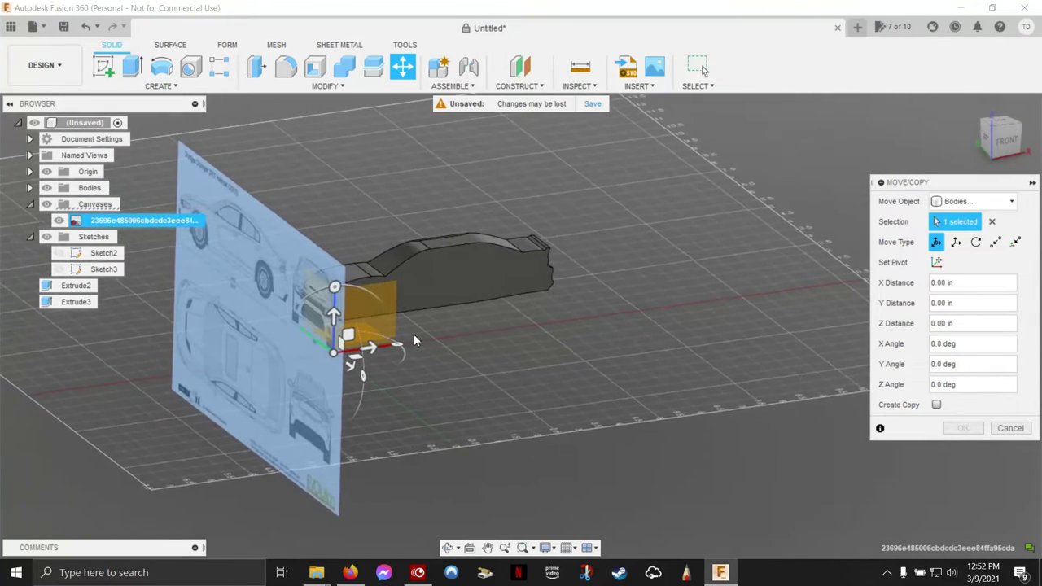
pyautogui.moveTo(363, 375)
pyautogui.mouseDown()
pyautogui.moveTo(403, 315)
pyautogui.moveTo(415, 347)
pyautogui.mouseUp()
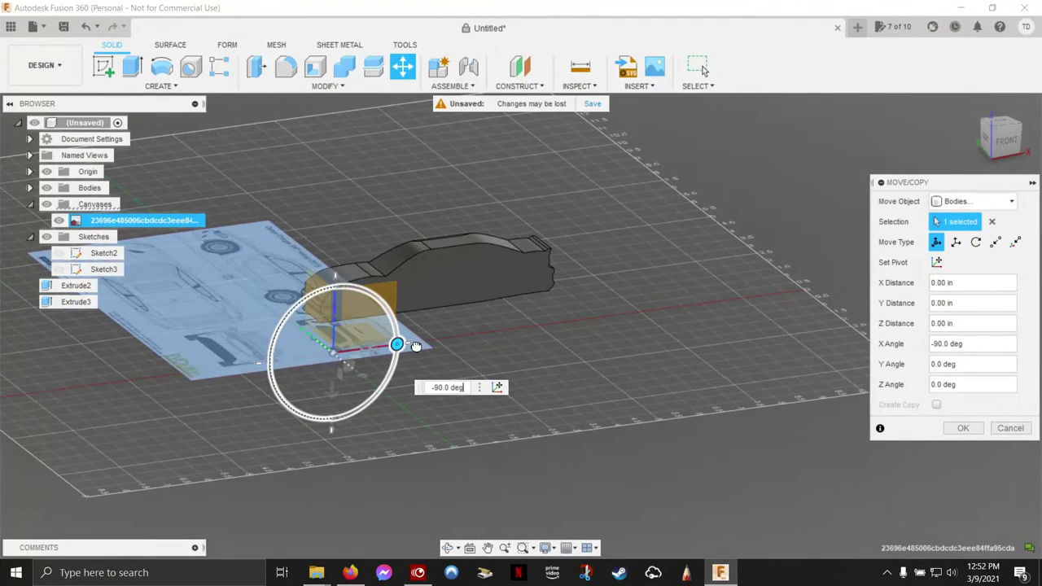
pyautogui.moveTo(332, 396)
pyautogui.mouseDown()
pyautogui.moveTo(332, 304)
pyautogui.moveTo(284, 314)
pyautogui.moveTo(447, 289)
pyautogui.moveTo(554, 293)
pyautogui.mouseUp()
pyautogui.moveTo(554, 293)
pyautogui.keyDown('shift'); pyautogui.mouseDown(button='middle')
pyautogui.moveTo(535, 293)
pyautogui.moveTo(570, 317)
pyautogui.moveTo(562, 299)
pyautogui.mouseUp(button='middle'); pyautogui.keyUp('shift')
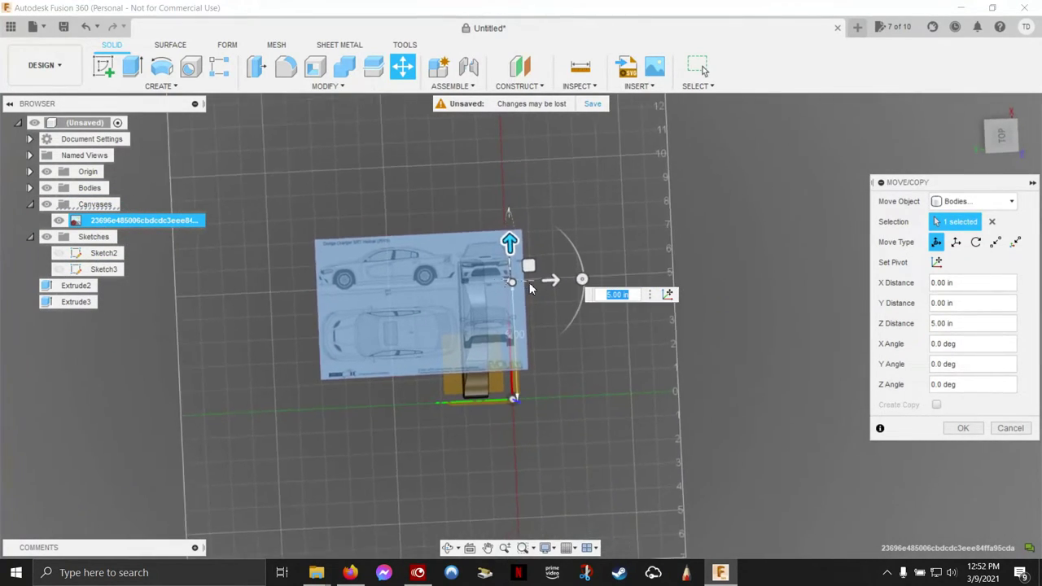
pyautogui.moveTo(508, 241)
pyautogui.mouseDown()
pyautogui.moveTo(551, 234)
pyautogui.moveTo(507, 213)
pyautogui.mouseUp()
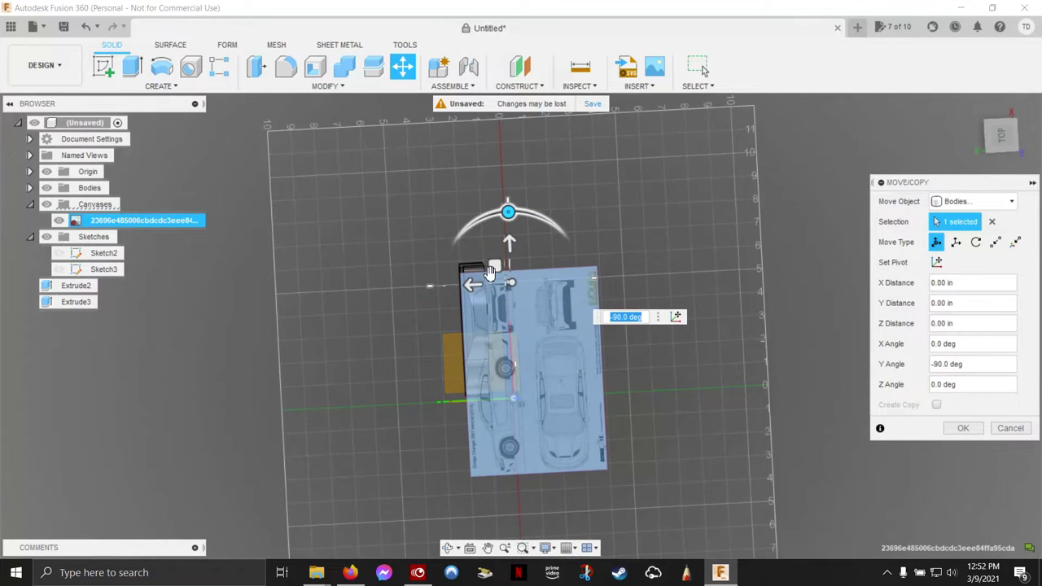
pyautogui.moveTo(471, 285); pyautogui.dragTo(377, 306)
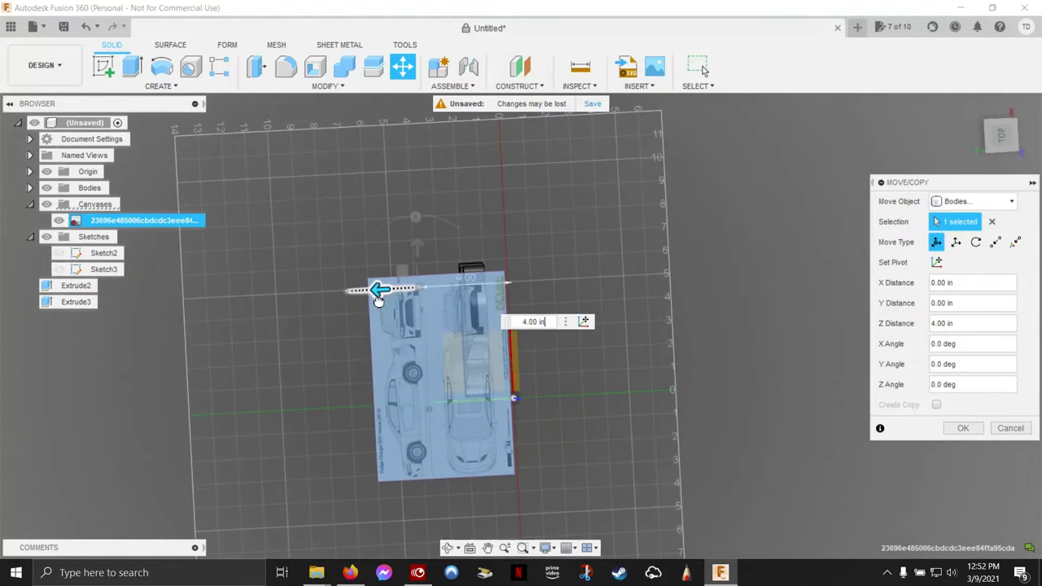
pyautogui.moveTo(402, 270); pyautogui.dragTo(396, 199)
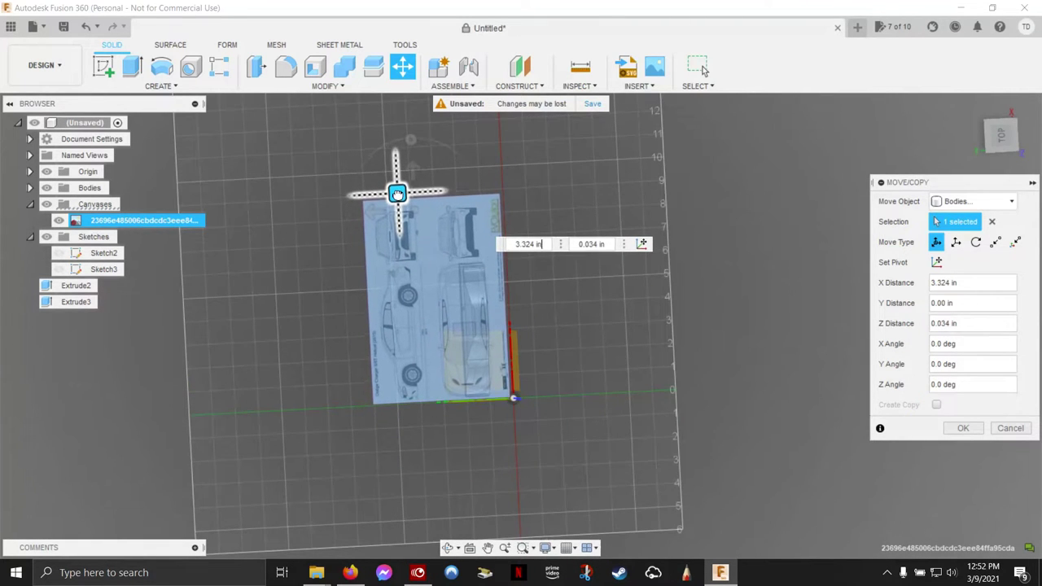
pyautogui.moveTo(395, 199); pyautogui.dragTo(397, 206)
# - Check alignment from the top view and confirm the canvas move at X 3.326 in, Z 0.063 in
pyautogui.scroll(-2, 423, 275)
pyautogui.scroll(3, 424, 281)
pyautogui.scroll(2, 464, 296)
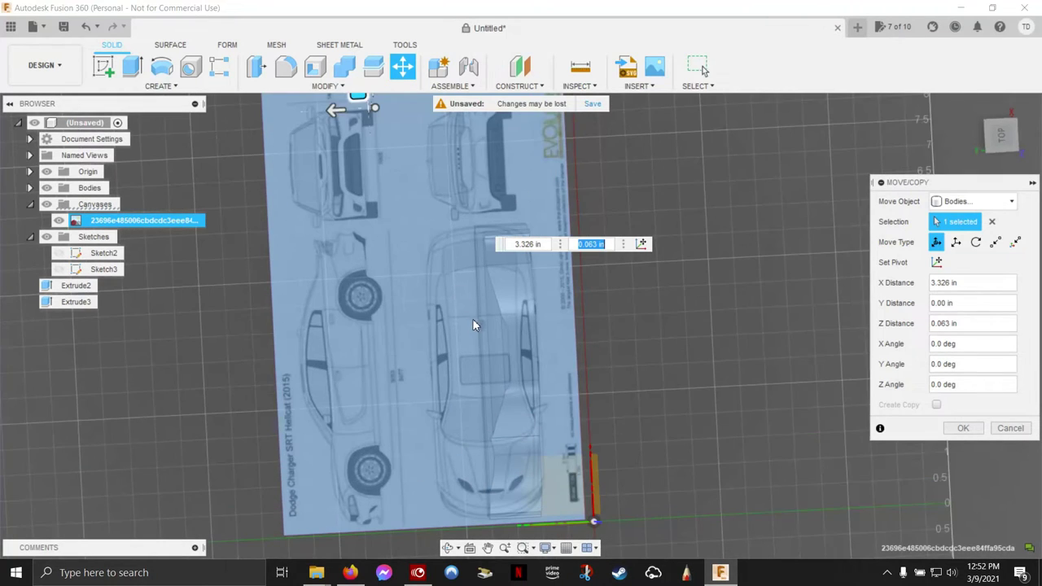
pyautogui.moveTo(475, 321); pyautogui.dragTo(458, 273, button='middle')
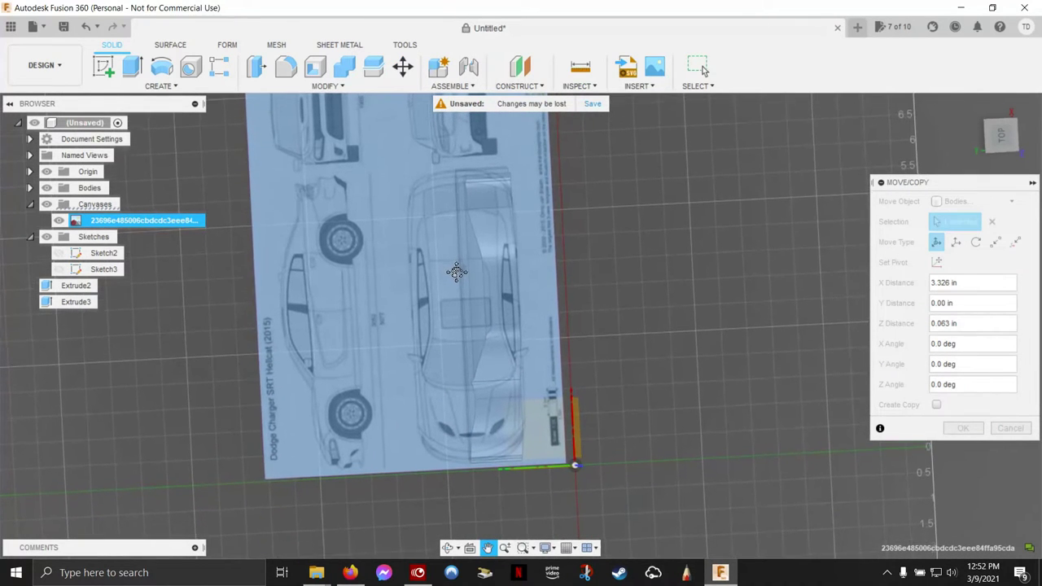
pyautogui.keyDown('shift'); pyautogui.moveTo(578, 298); pyautogui.dragTo(698, 298, button='middle'); pyautogui.keyUp('shift')
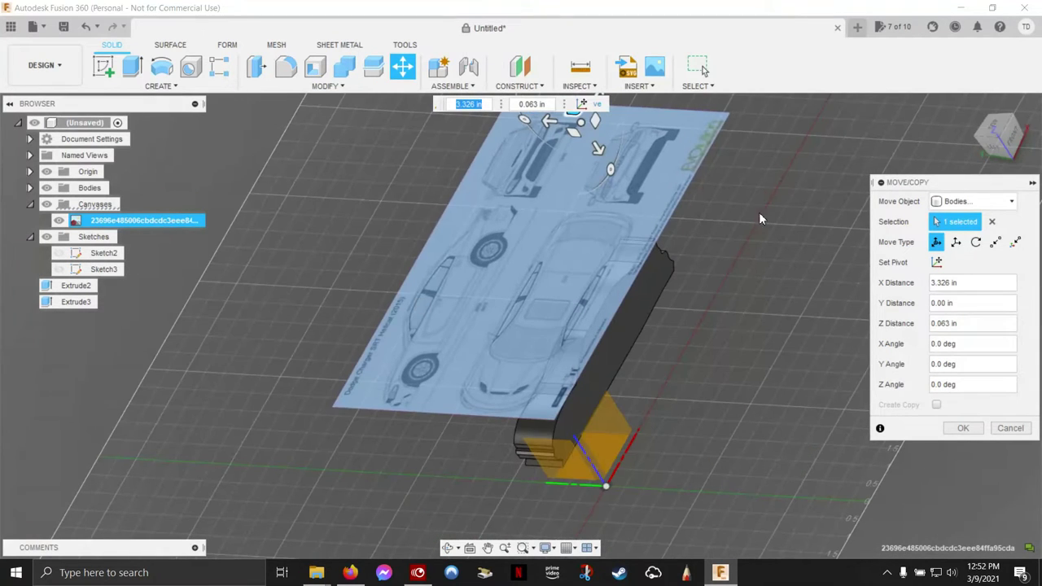
pyautogui.click(998, 128)
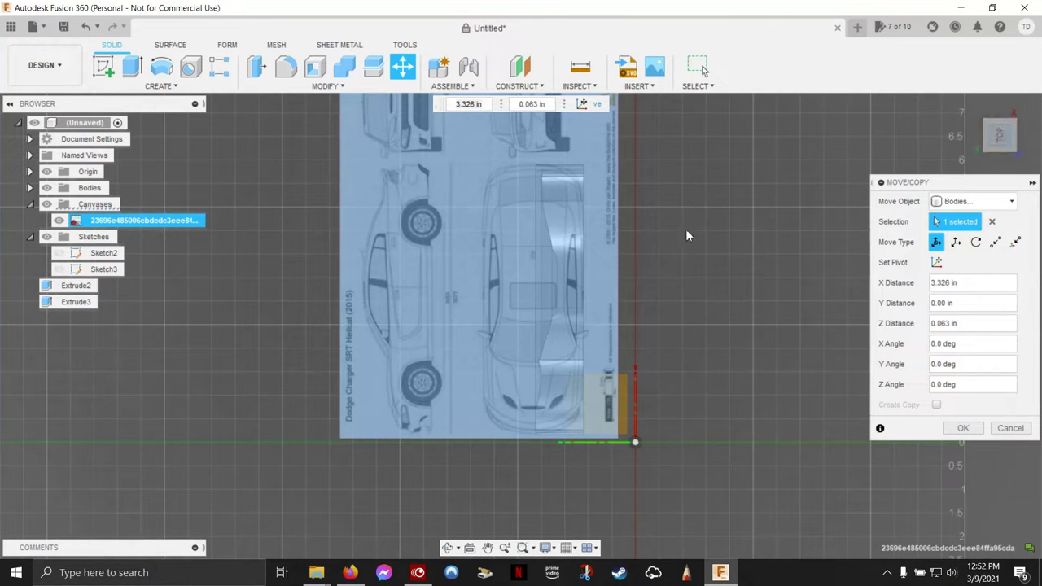
pyautogui.scroll(-1, 518, 224)
pyautogui.scroll(1, 570, 219)
pyautogui.scroll(1, 676, 211)
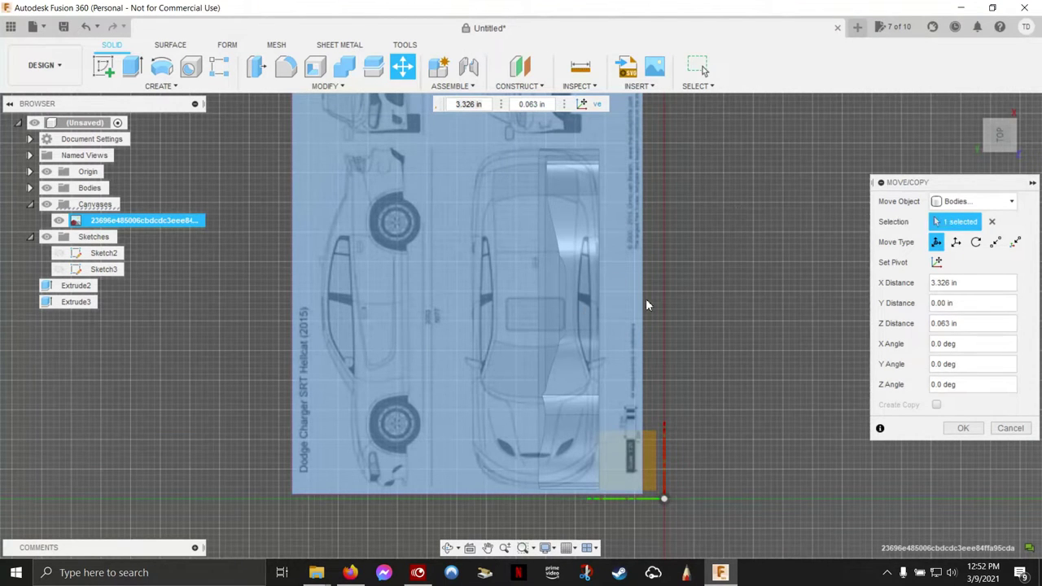
pyautogui.click(967, 430)
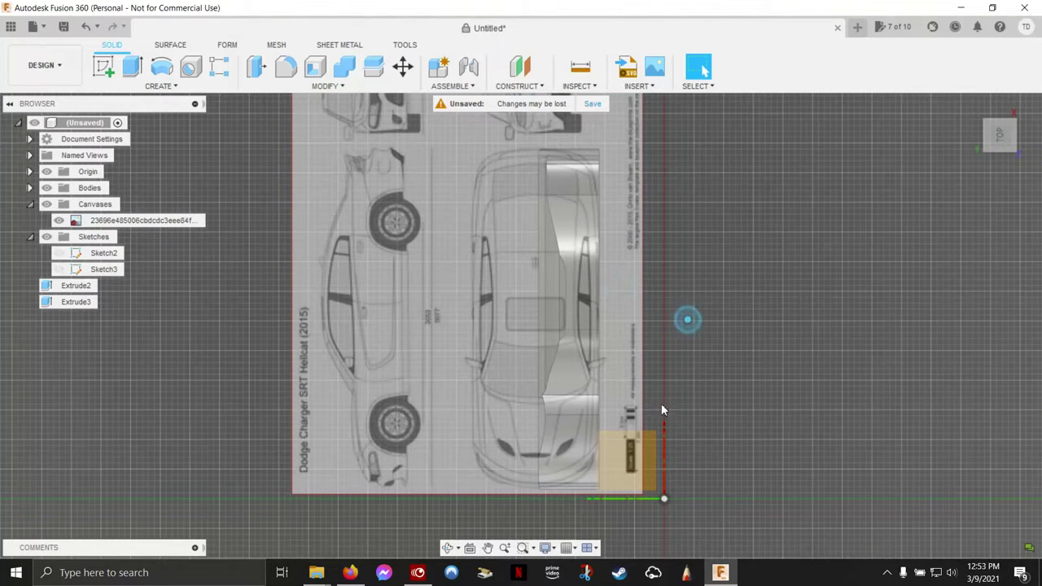
pyautogui.keyDown('shift'); pyautogui.moveTo(644, 151); pyautogui.dragTo(527, 449, button='middle'); pyautogui.keyUp('shift')
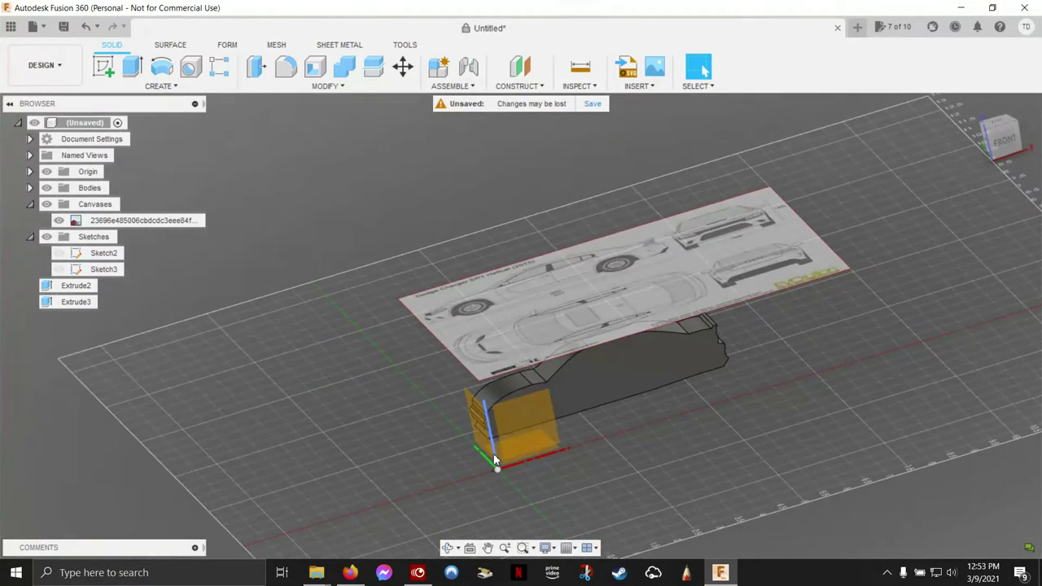
# - Create an offset construction plane 2.00 in from the XY plane
pyautogui.moveTo(640, 426)
pyautogui.keyDown('shift'); pyautogui.mouseDown(button='middle')
pyautogui.moveTo(597, 247)
pyautogui.moveTo(577, 211)
pyautogui.moveTo(554, 80)
pyautogui.mouseUp(button='middle'); pyautogui.keyUp('shift')
pyautogui.click(533, 70)
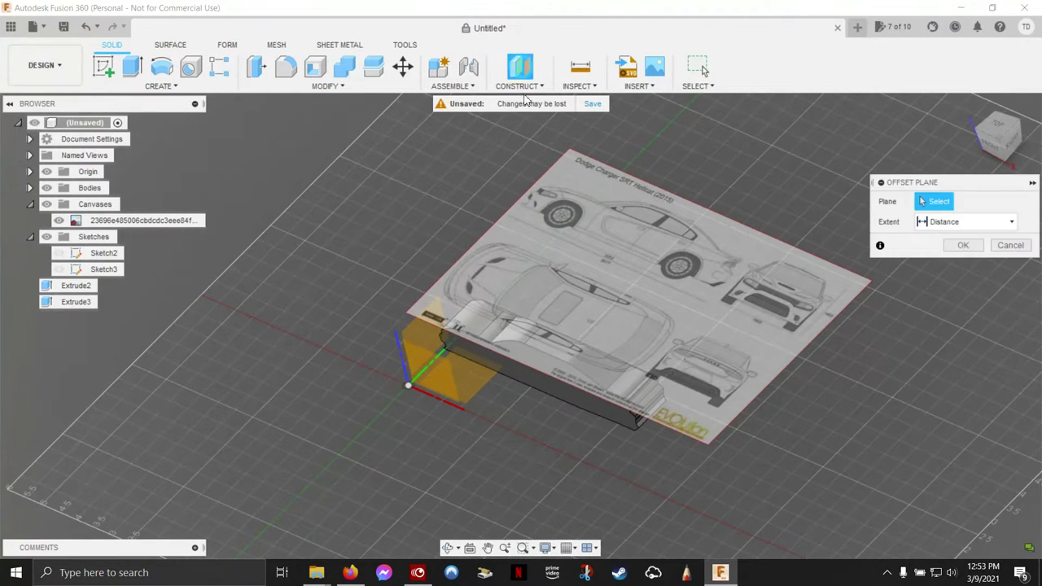
pyautogui.click(484, 384)
pyautogui.moveTo(437, 370); pyautogui.dragTo(424, 300)
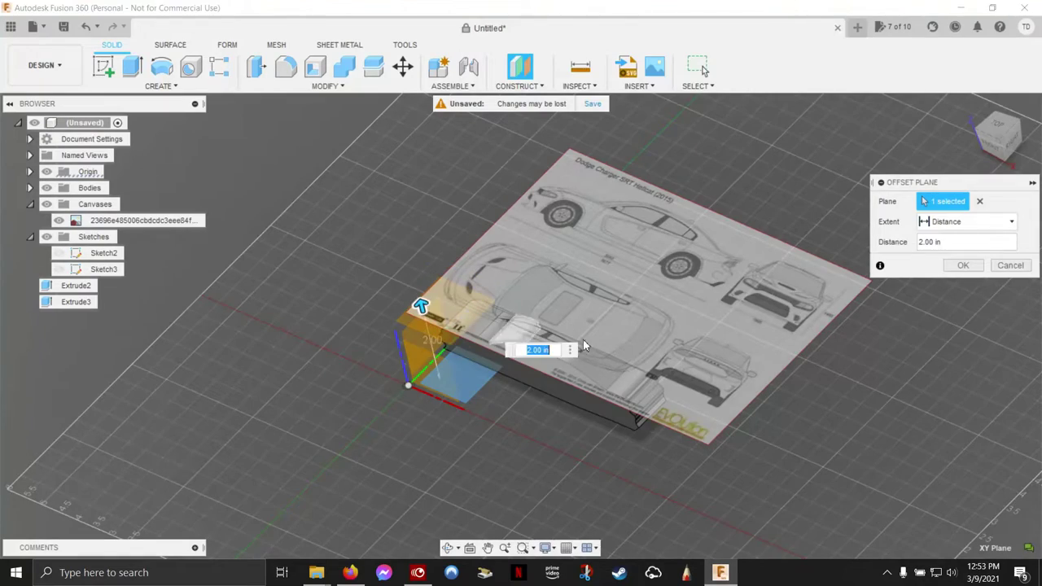
pyautogui.moveTo(655, 373)
pyautogui.keyDown('shift'); pyautogui.mouseDown(button='middle')
pyautogui.moveTo(659, 356)
pyautogui.moveTo(661, 370)
pyautogui.moveTo(731, 414)
pyautogui.moveTo(737, 401)
pyautogui.mouseUp(button='middle'); pyautogui.keyUp('shift')
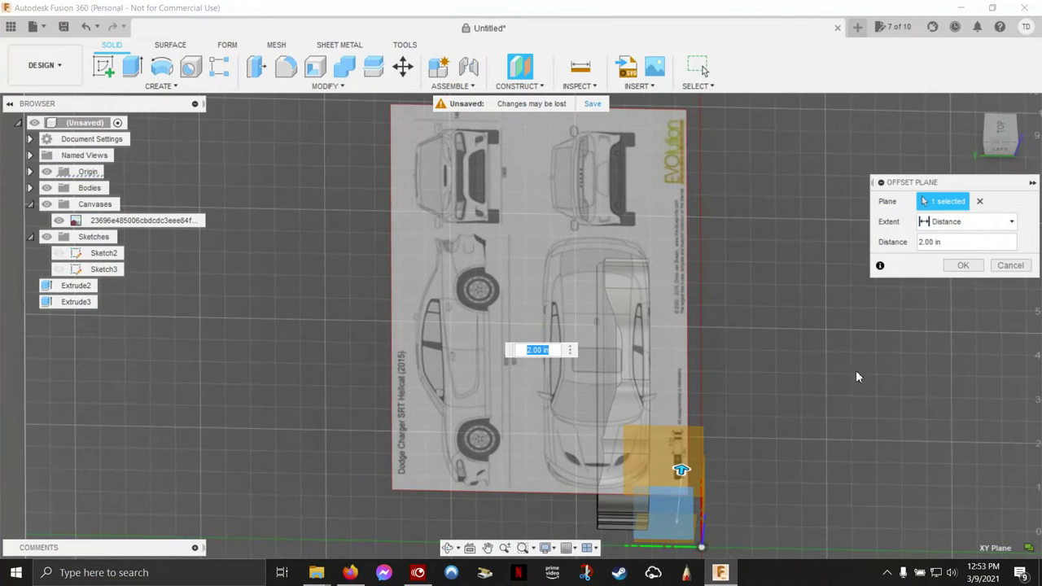
pyautogui.click(1001, 130)
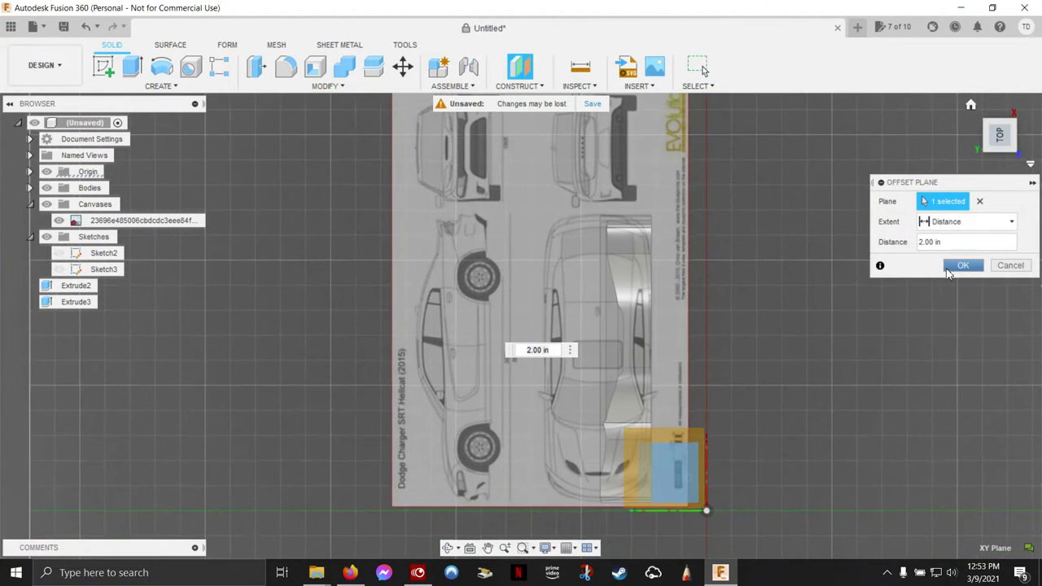
pyautogui.click(961, 265)
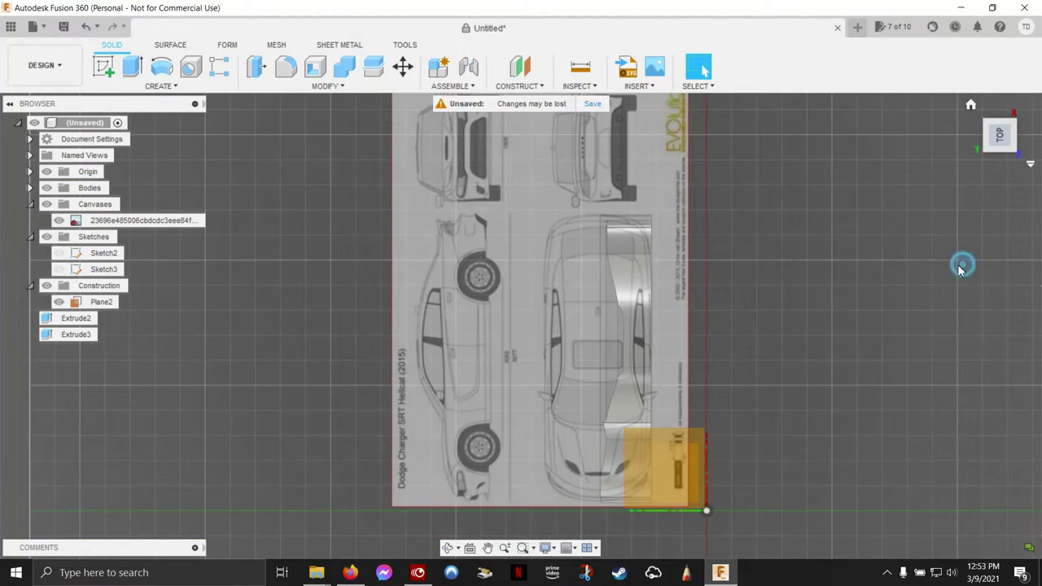
# - Start Sketch4 on Plane2 and zoom in on the car's top-view blueprint
pyautogui.click(103, 67)
pyautogui.click(666, 471)
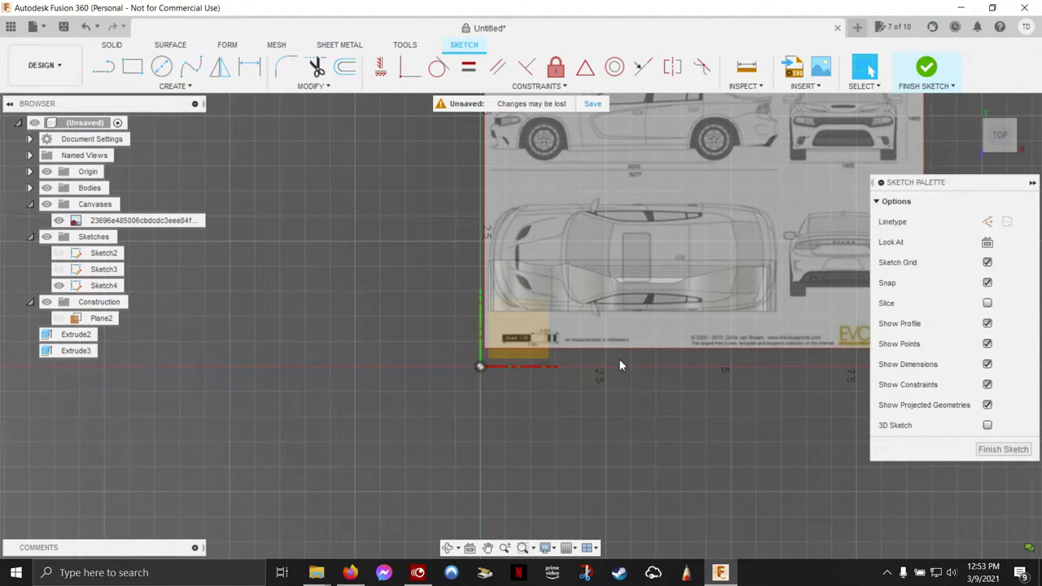
pyautogui.scroll(-1, 679, 263)
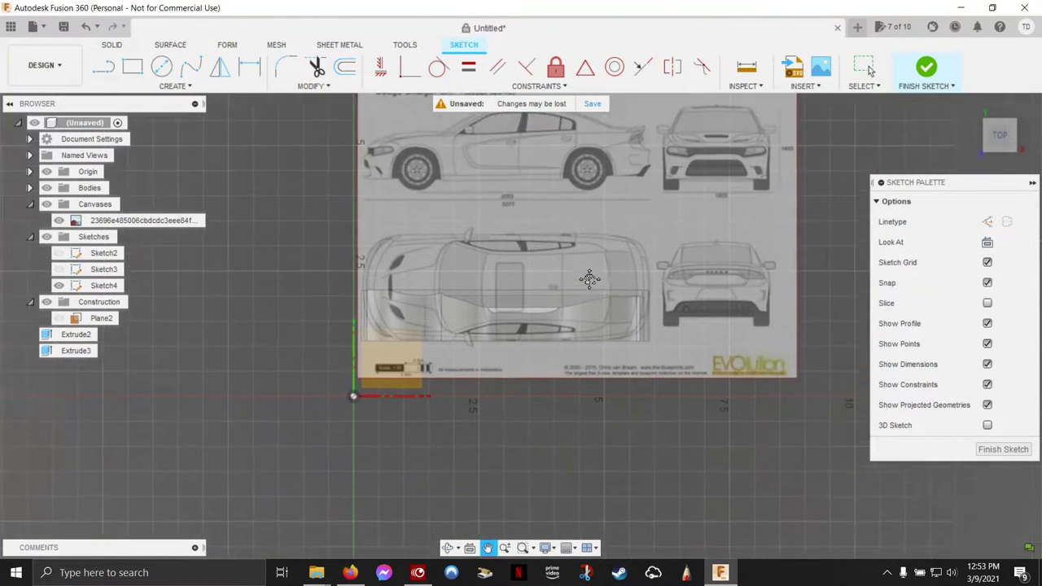
pyautogui.scroll(-3, 547, 284)
pyautogui.scroll(3, 336, 332)
pyautogui.scroll(2, 343, 325)
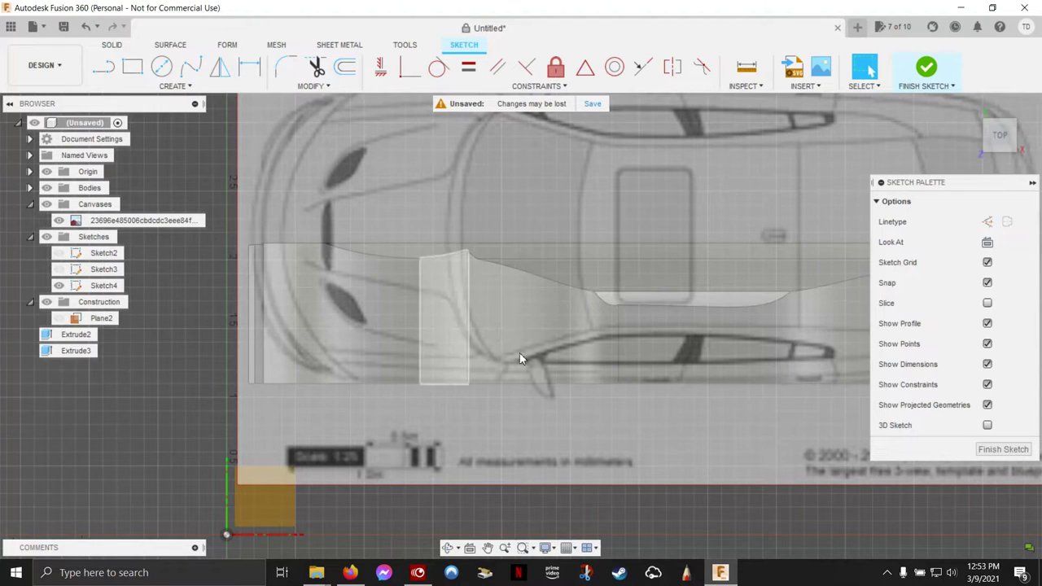
pyautogui.scroll(2, 624, 346)
pyautogui.scroll(-3, 625, 346)
pyautogui.scroll(-2, 625, 349)
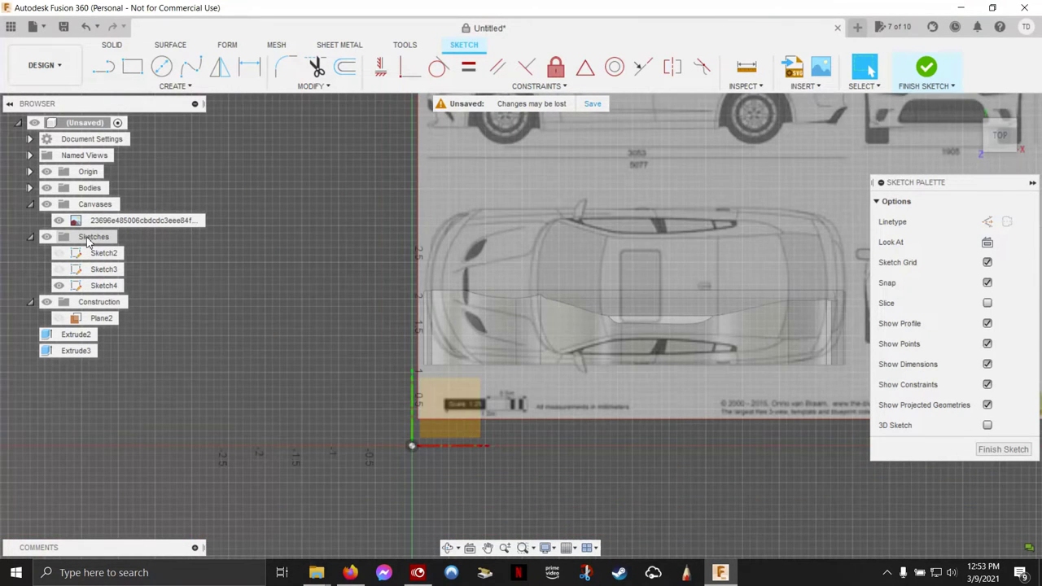
# - Move the blueprint canvas -1.10 in along Z with Move/Copy
pyautogui.click(139, 220)
pyautogui.rightClick(288, 241)
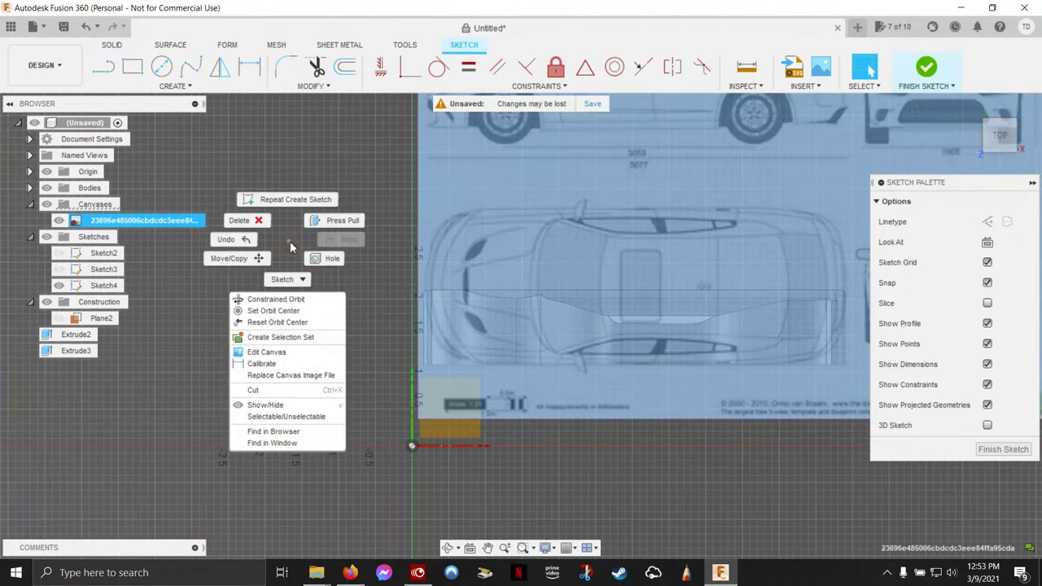
pyautogui.click(258, 262)
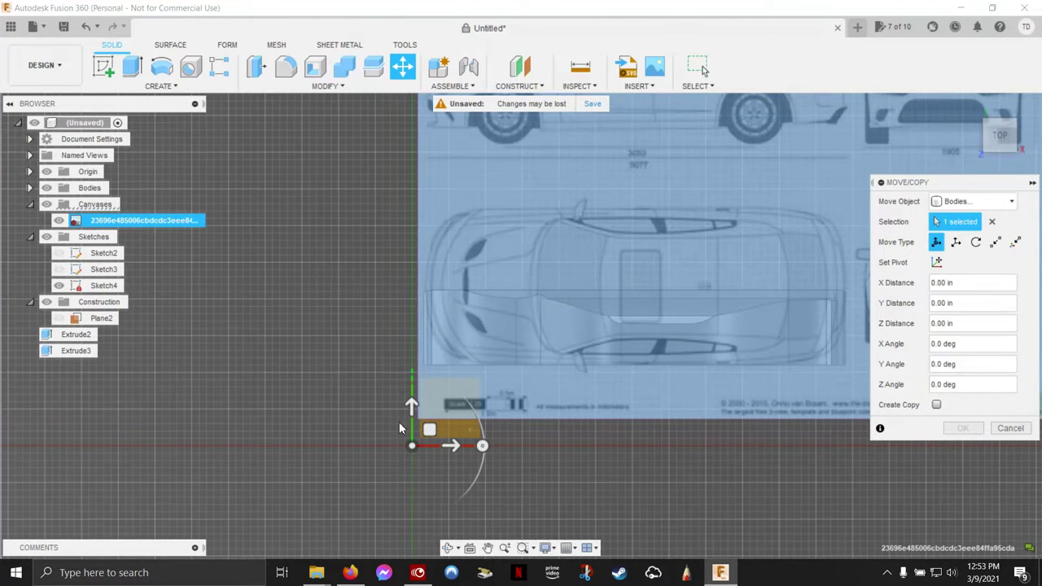
pyautogui.moveTo(411, 402); pyautogui.dragTo(411, 486)
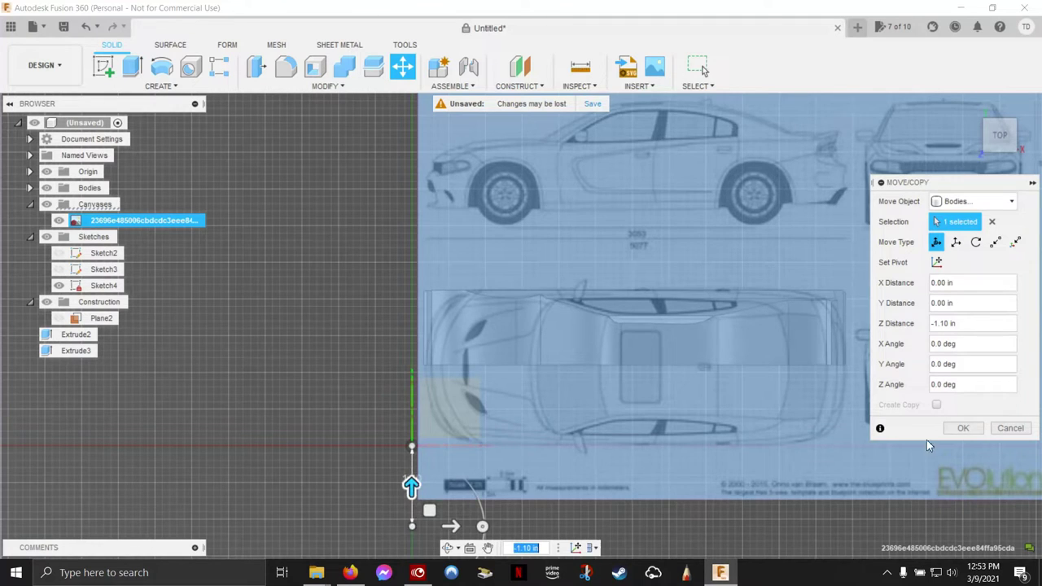
pyautogui.click(960, 428)
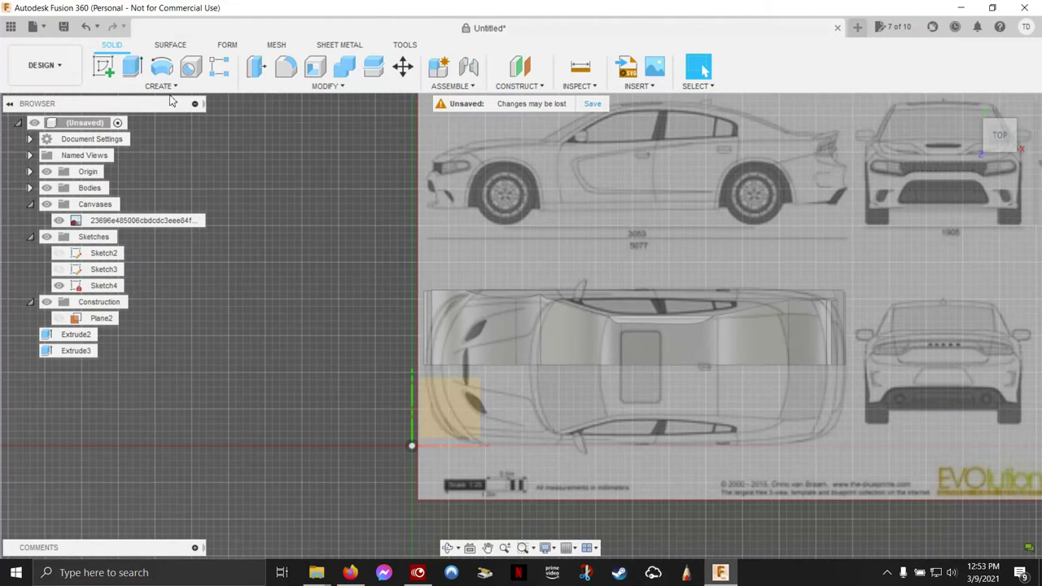
# - Reopen Sketch4 for editing with the Fit Point Spline tool
pyautogui.rightClick(103, 289)
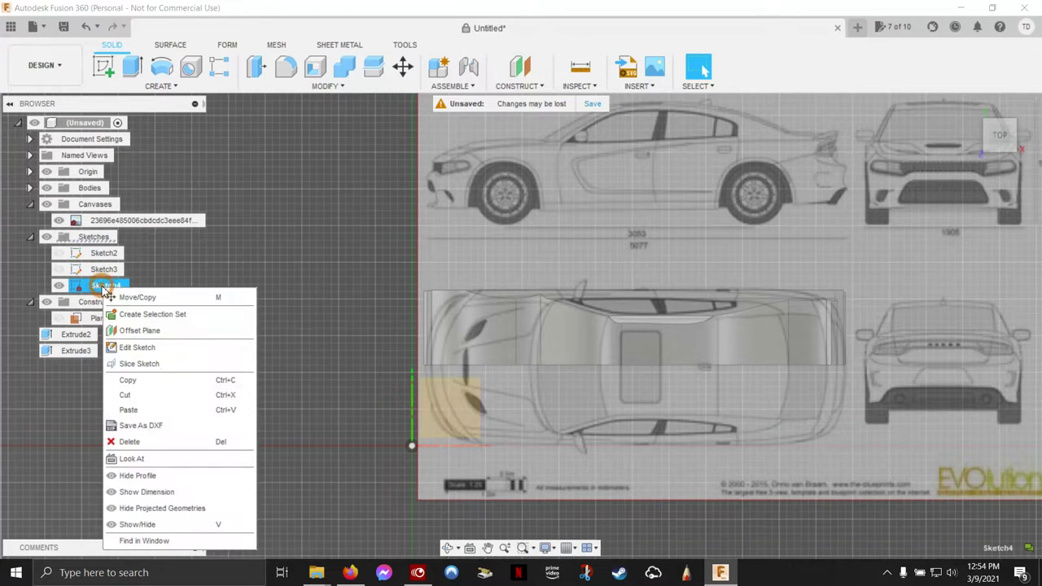
pyautogui.click(159, 348)
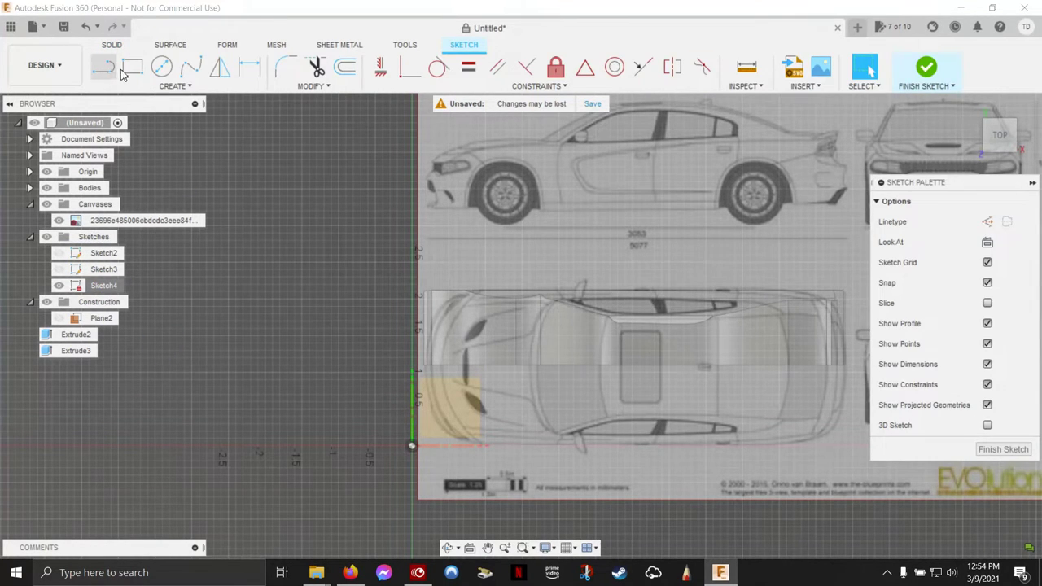
pyautogui.click(190, 67)
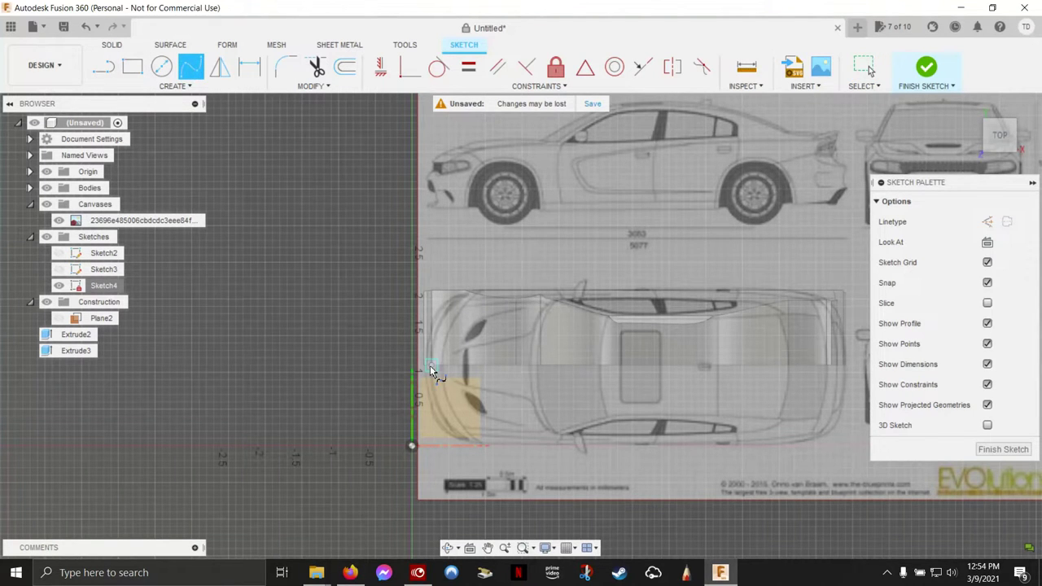
# - Zoom to the car's front corner and trace its lower curve with a fit-point spline
pyautogui.scroll(2, 426, 369)
pyautogui.scroll(3, 425, 368)
pyautogui.scroll(3, 422, 366)
pyautogui.scroll(2, 417, 364)
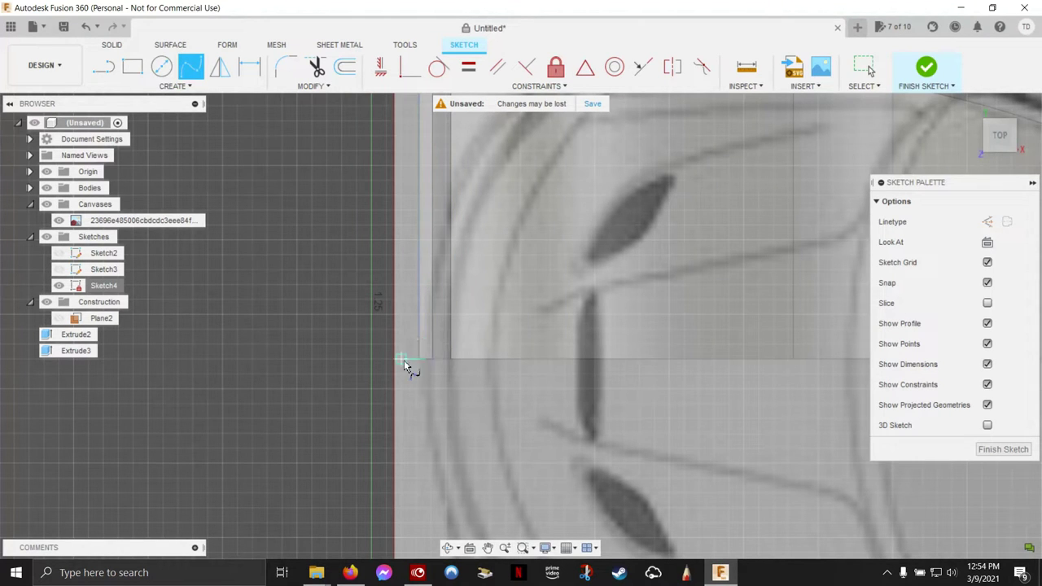
pyautogui.scroll(-5, 464, 316)
pyautogui.moveTo(454, 318)
pyautogui.mouseDown(button='middle')
pyautogui.moveTo(628, 252)
pyautogui.moveTo(683, 255)
pyautogui.mouseUp(button='middle')
pyautogui.scroll(-3, 435, 263)
pyautogui.scroll(3, 622, 280)
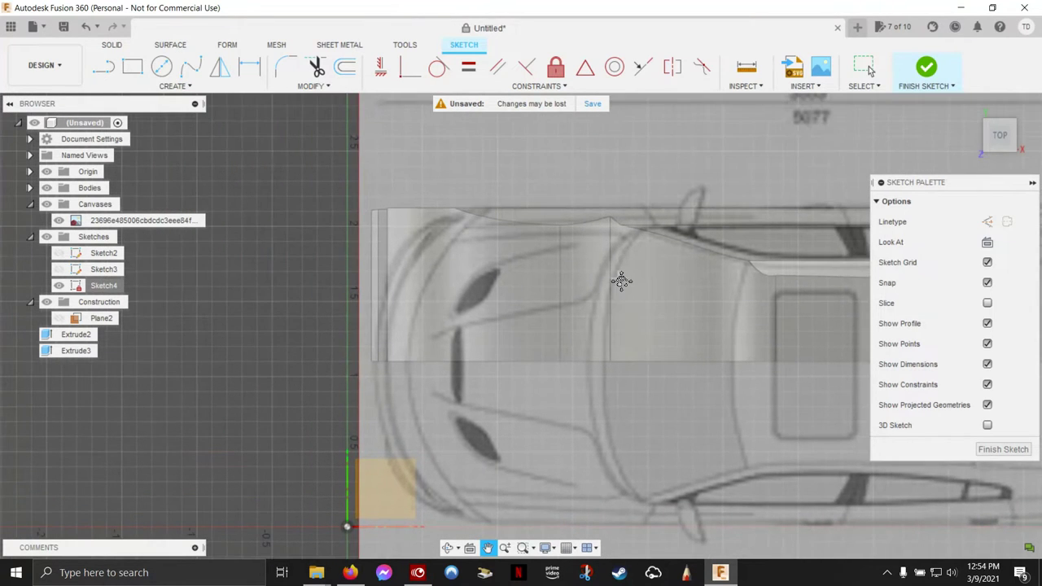
pyautogui.click(190, 67)
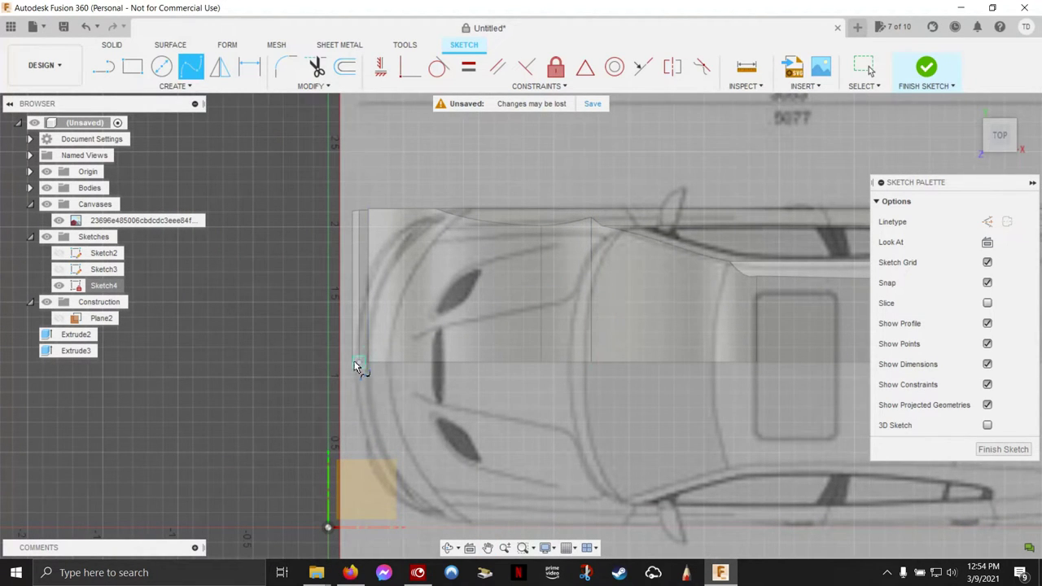
pyautogui.scroll(-3, 352, 367)
pyautogui.scroll(3, 352, 365)
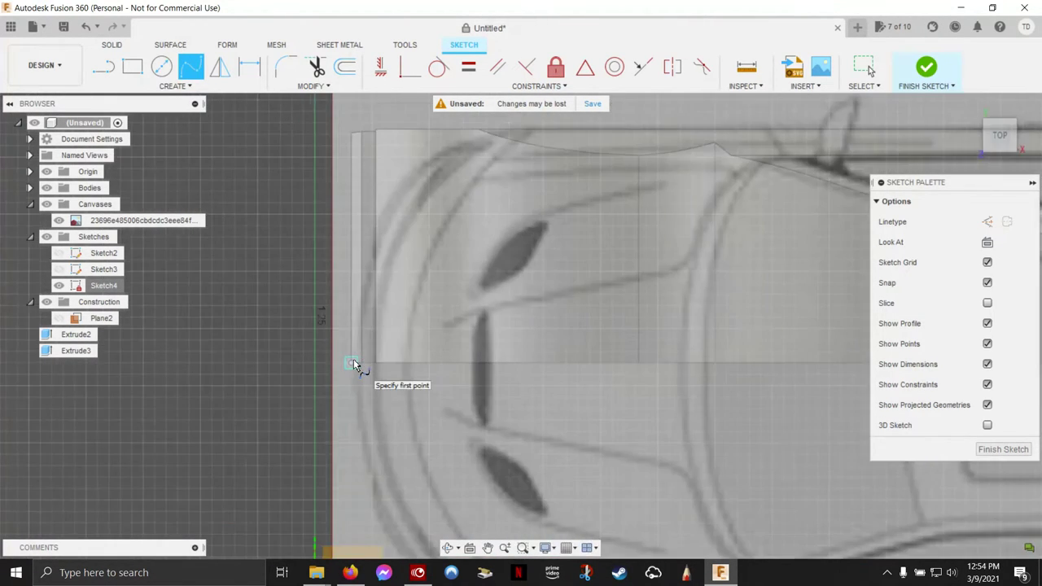
pyautogui.scroll(2, 350, 365)
pyautogui.click(350, 365)
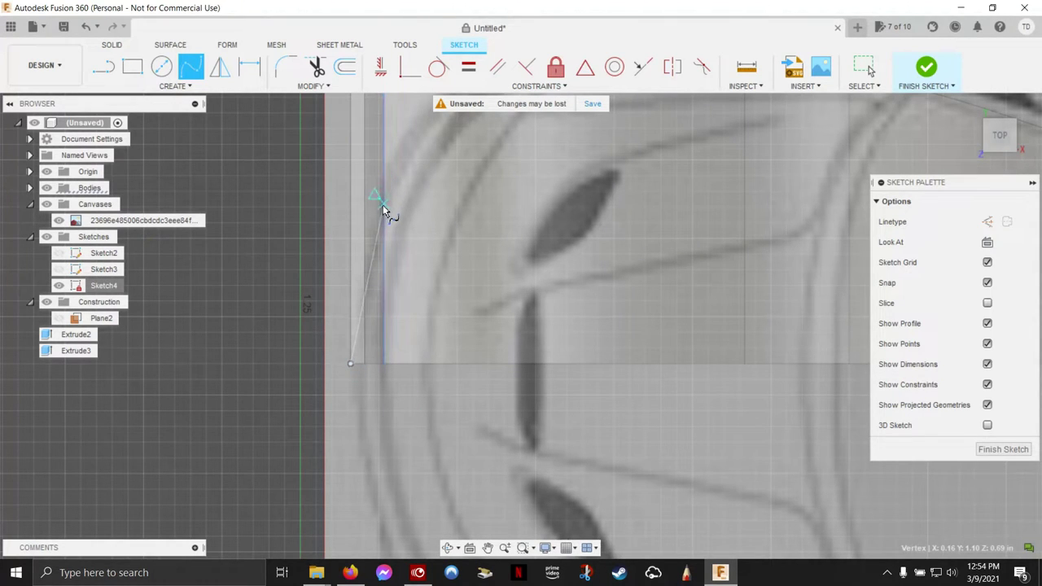
pyautogui.click(364, 265)
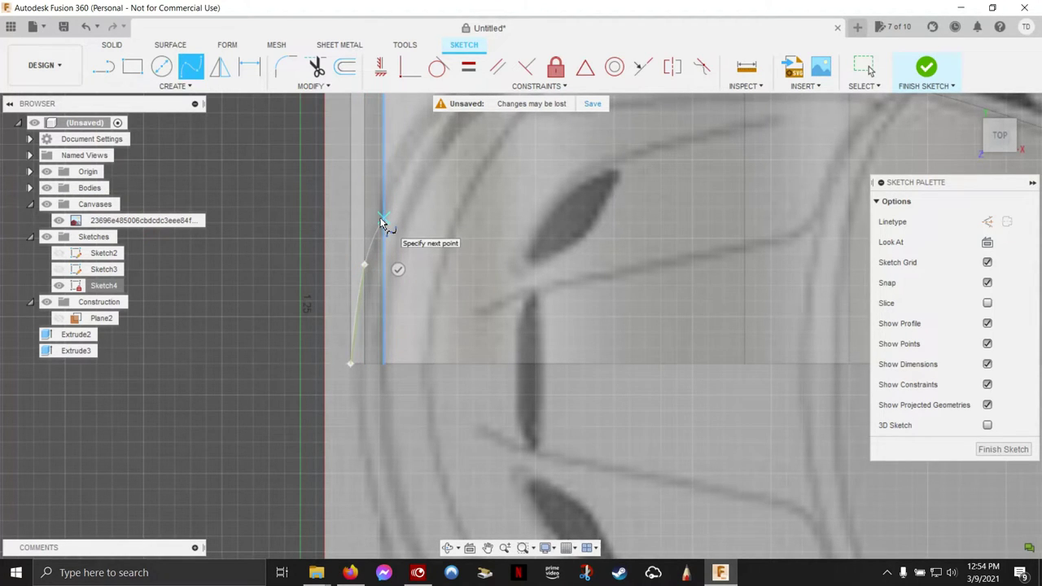
pyautogui.click(383, 217)
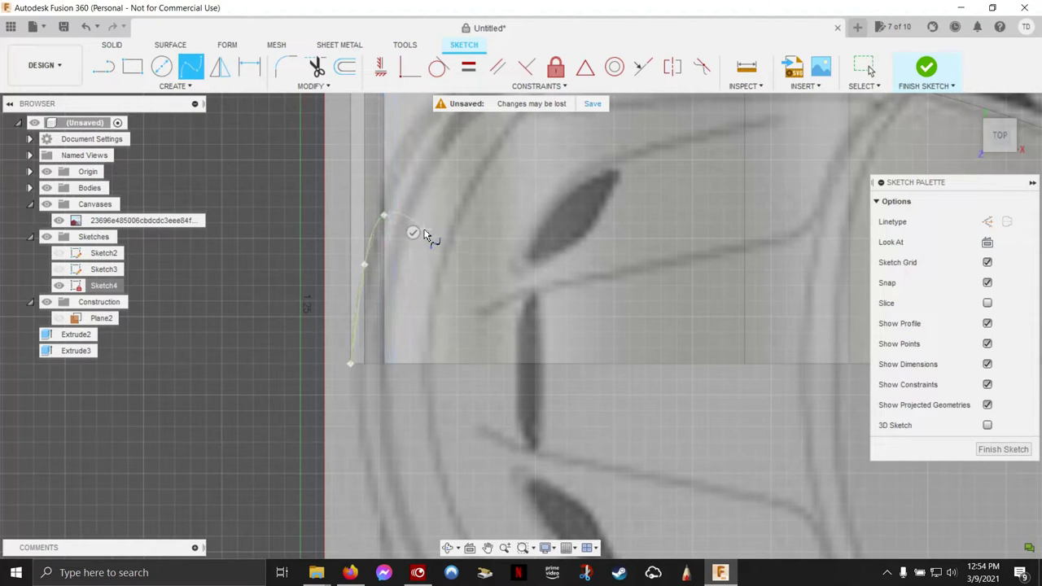
pyautogui.click(411, 233)
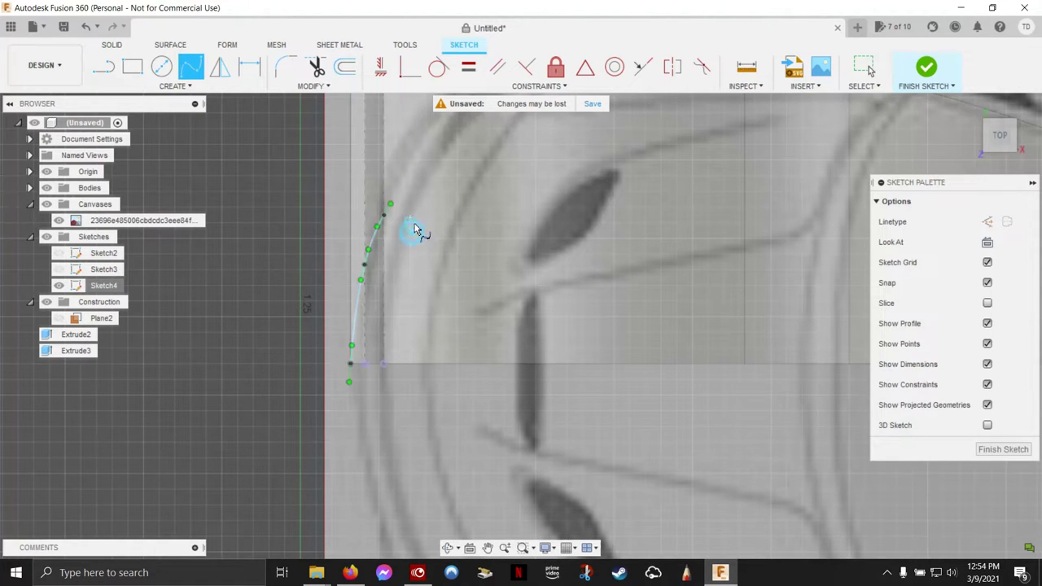
# - Draw a short vertical line up from the spline's upper end
pyautogui.click(119, 76)
pyautogui.click(390, 205)
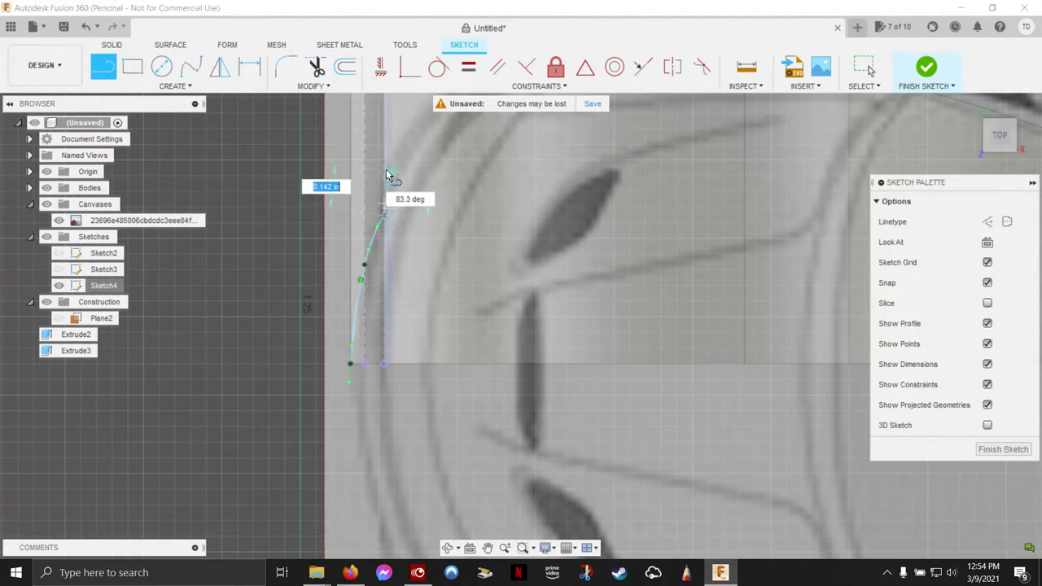
pyautogui.click(384, 168)
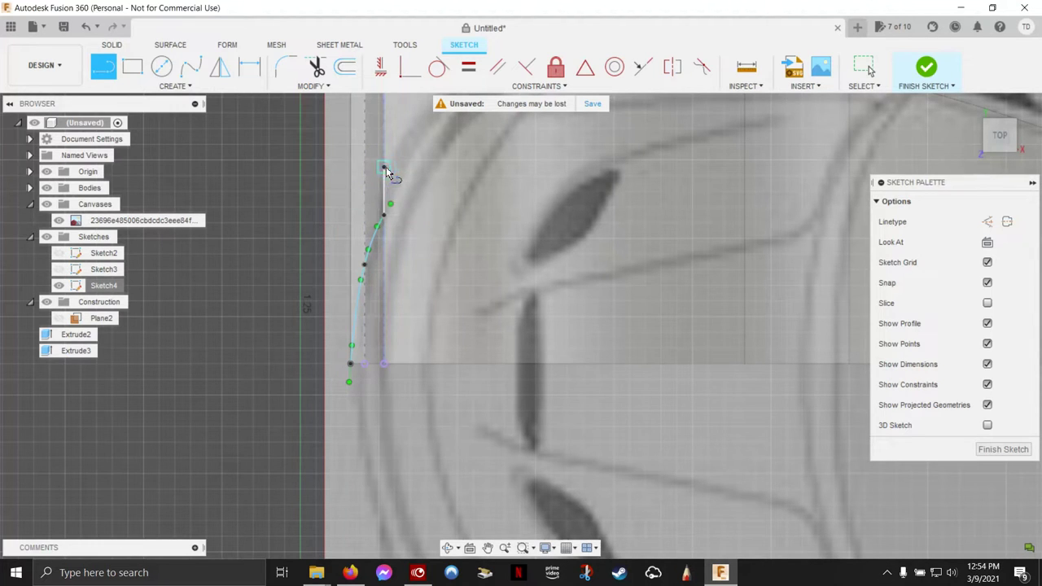
pyautogui.click(102, 69)
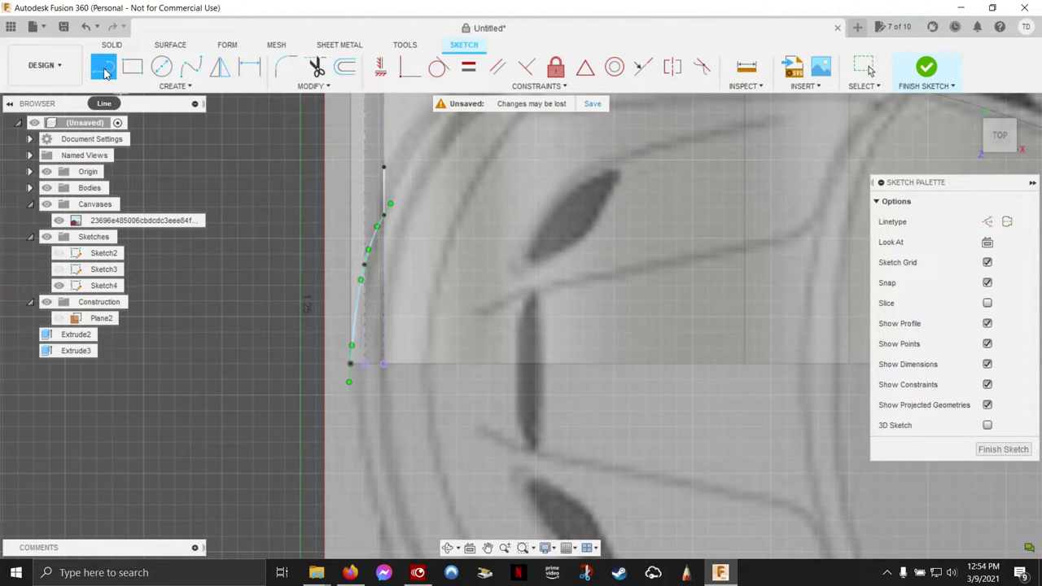
# - Spline from the vertical line's top around the corner to the car's top edge
pyautogui.moveTo(439, 167)
pyautogui.mouseDown(button='middle')
pyautogui.moveTo(259, 270)
pyautogui.moveTo(297, 281)
pyautogui.mouseUp(button='middle')
pyautogui.click(248, 291)
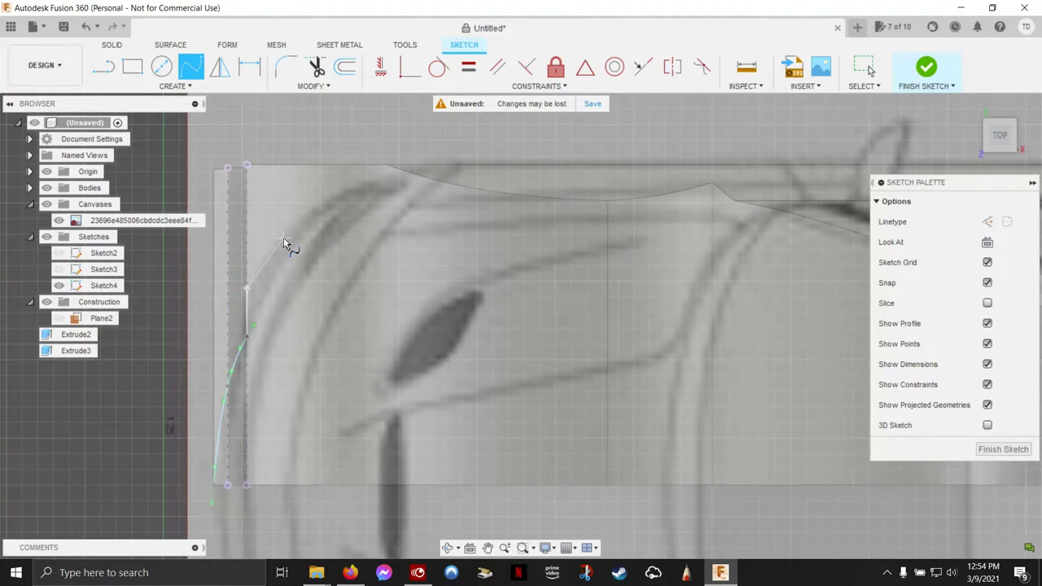
pyautogui.click(337, 198)
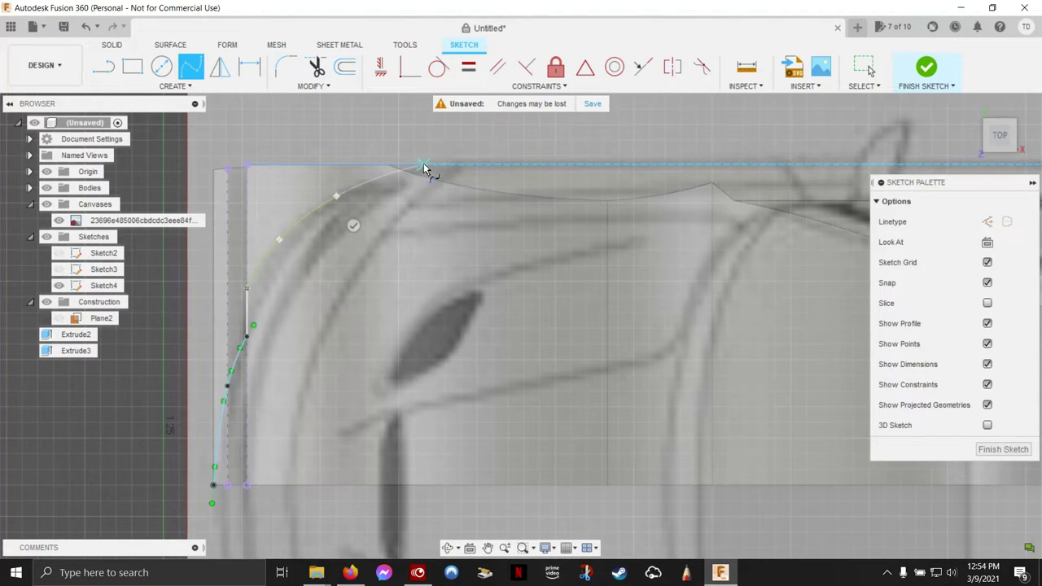
pyautogui.click(423, 169)
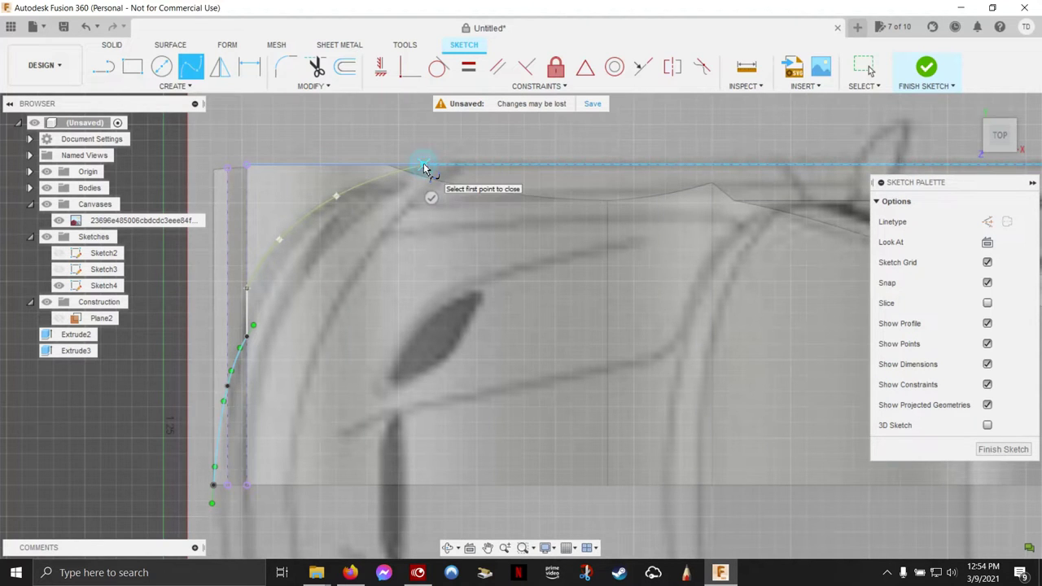
pyautogui.moveTo(562, 228)
pyautogui.mouseDown(button='middle')
pyautogui.moveTo(242, 285)
pyautogui.moveTo(210, 239)
pyautogui.moveTo(354, 242)
pyautogui.mouseUp(button='middle')
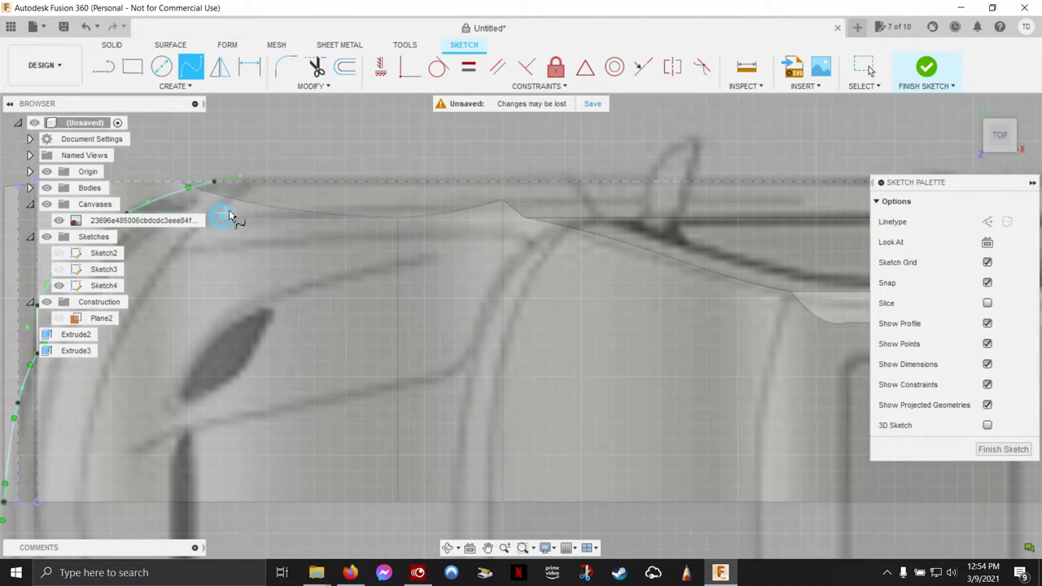
# - Draw a straight line from the spline's end along the car's top edge
pyautogui.click(108, 73)
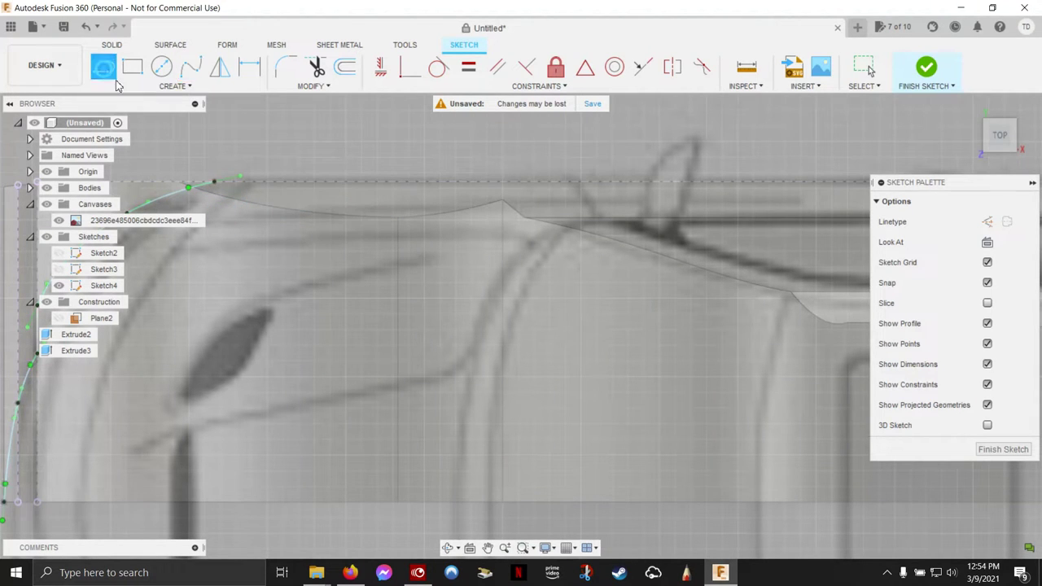
pyautogui.click(211, 181)
pyautogui.moveTo(646, 186); pyautogui.dragTo(267, 202, button='middle')
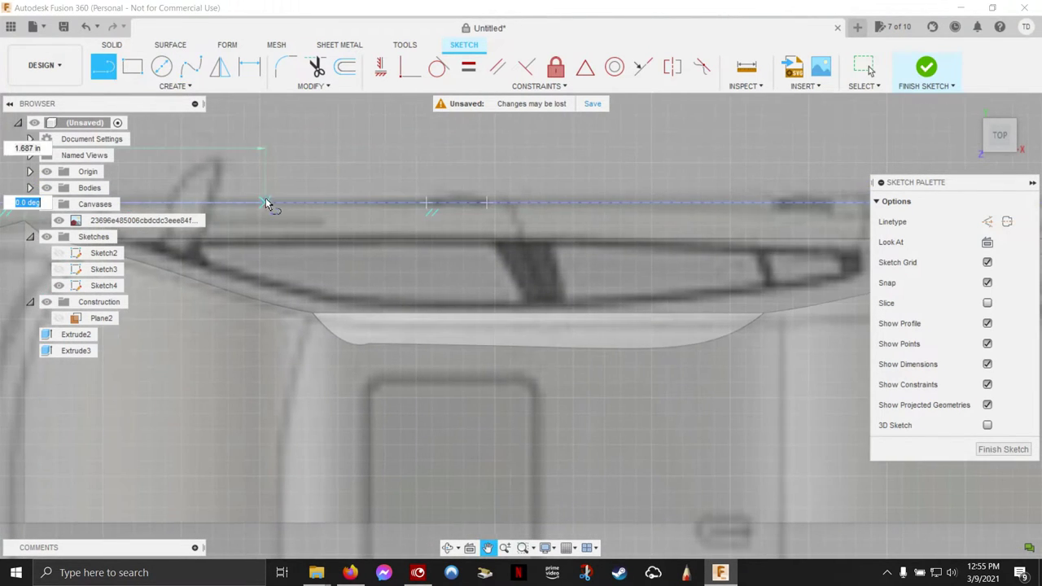
pyautogui.moveTo(767, 204)
pyautogui.mouseDown(button='middle')
pyautogui.moveTo(503, 206)
pyautogui.moveTo(533, 200)
pyautogui.mouseUp(button='middle')
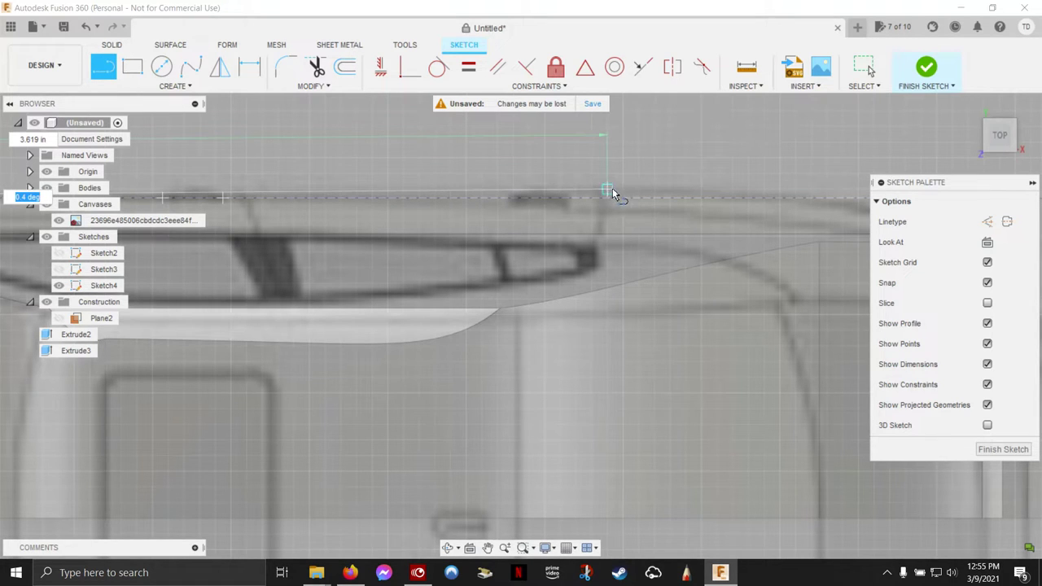
pyautogui.click(610, 195)
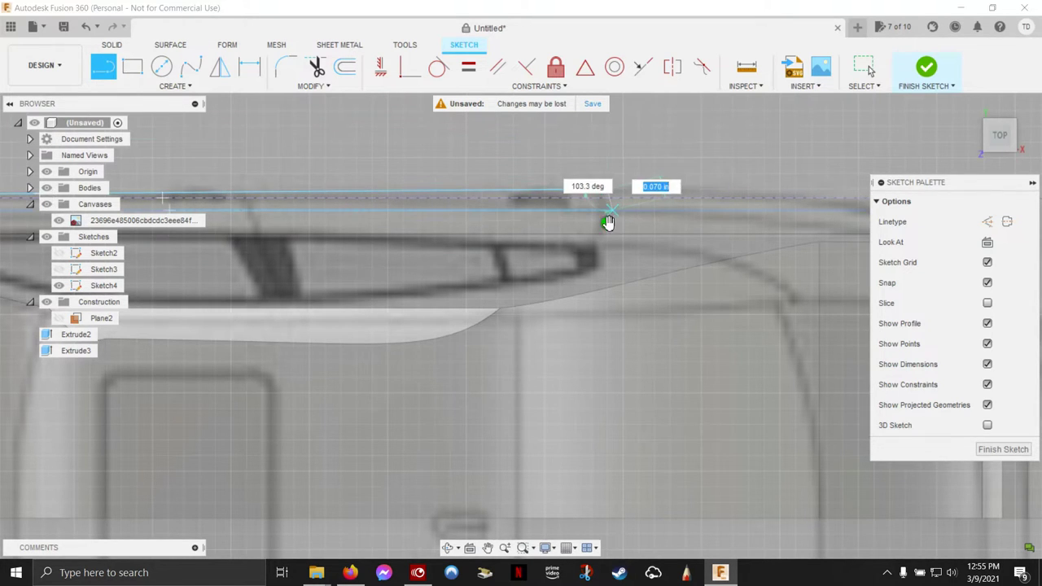
# - Trace the rounded right-hand corner with a spline starting at the line's end
pyautogui.click(192, 69)
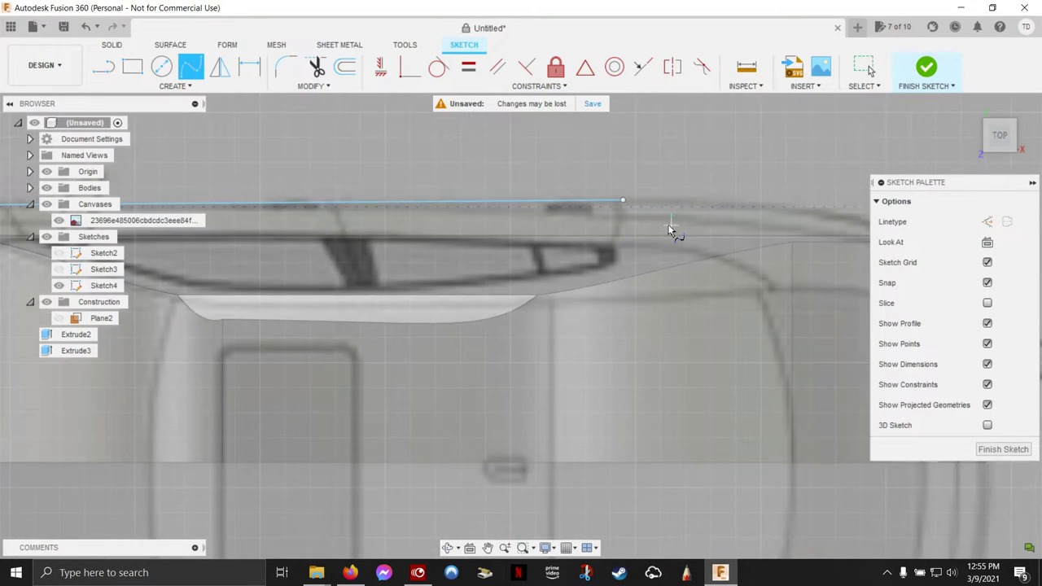
pyautogui.scroll(-3, 675, 226)
pyautogui.moveTo(675, 226); pyautogui.dragTo(438, 259, button='middle')
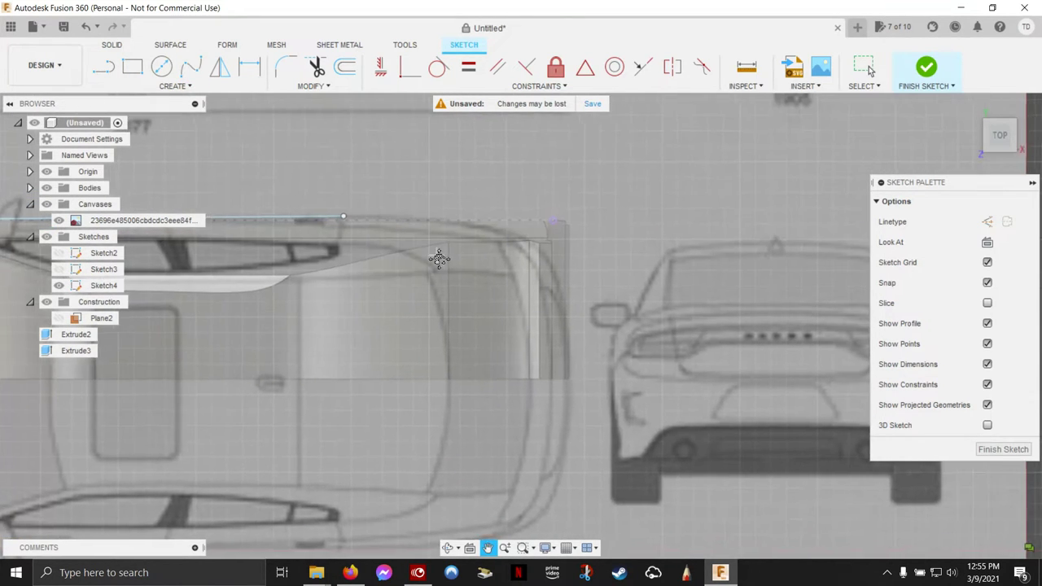
pyautogui.scroll(3, 486, 249)
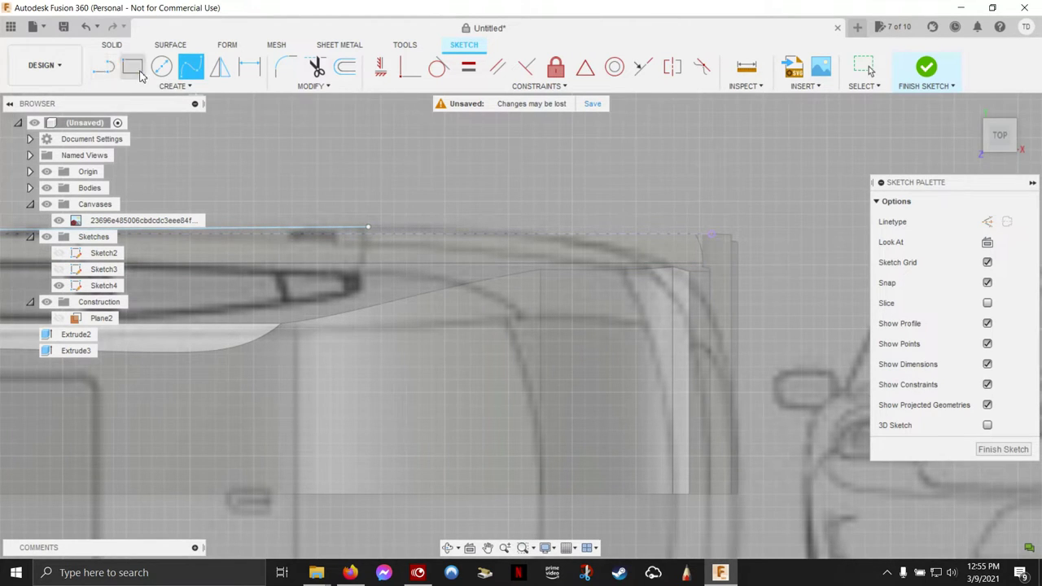
pyautogui.click(367, 229)
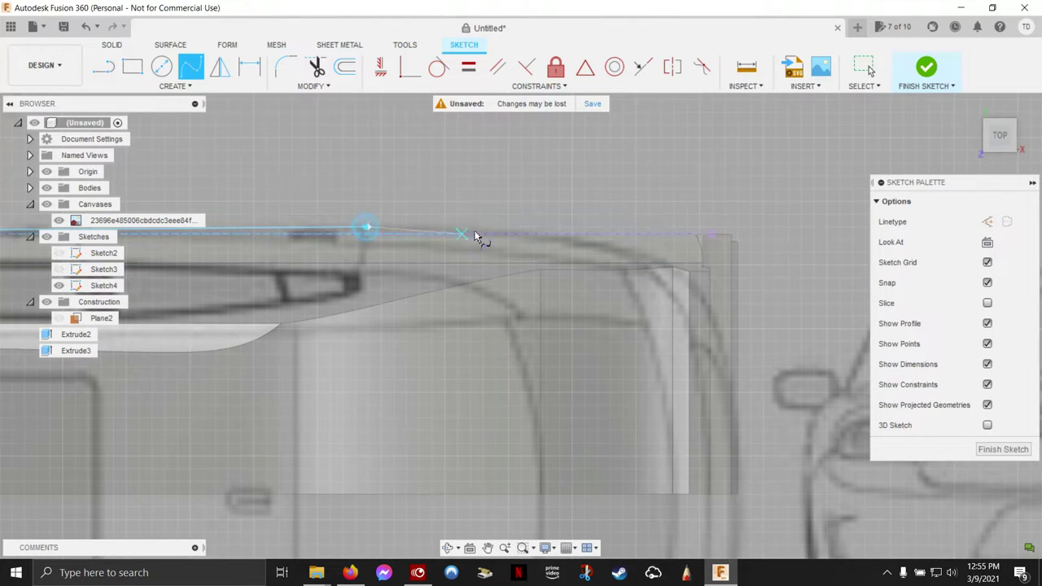
pyautogui.click(536, 236)
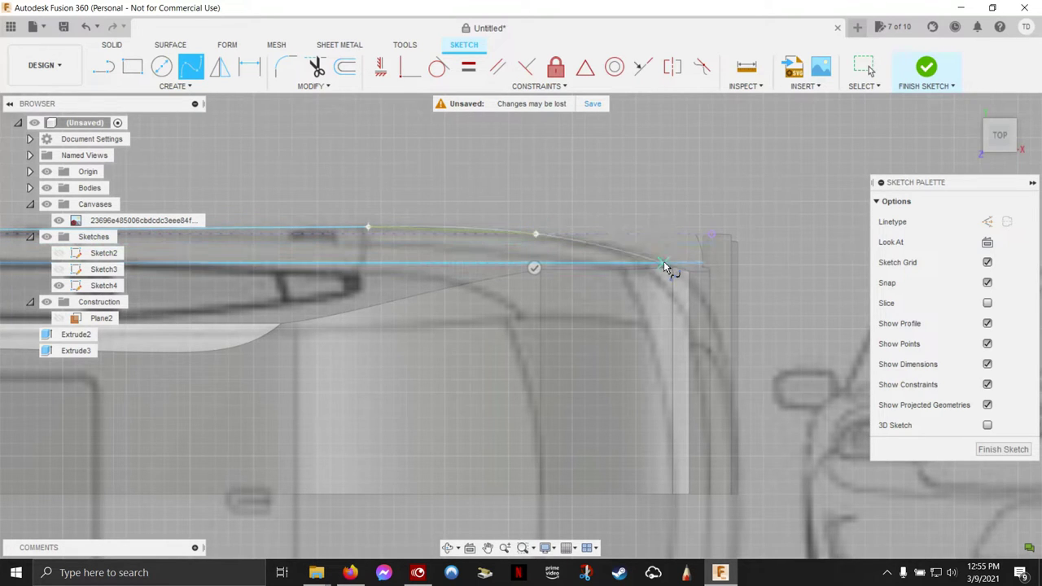
pyautogui.click(667, 265)
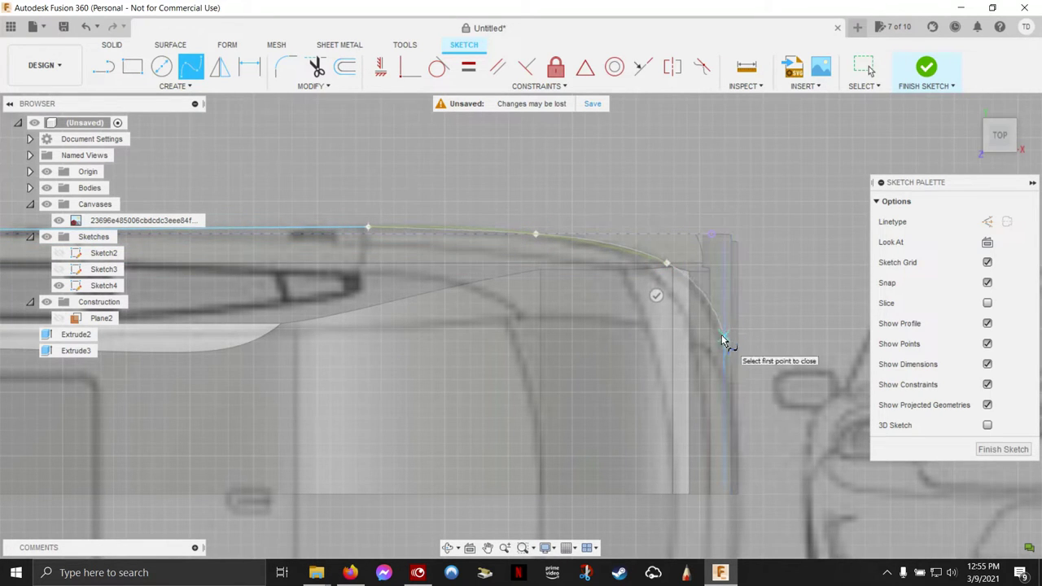
pyautogui.click(724, 338)
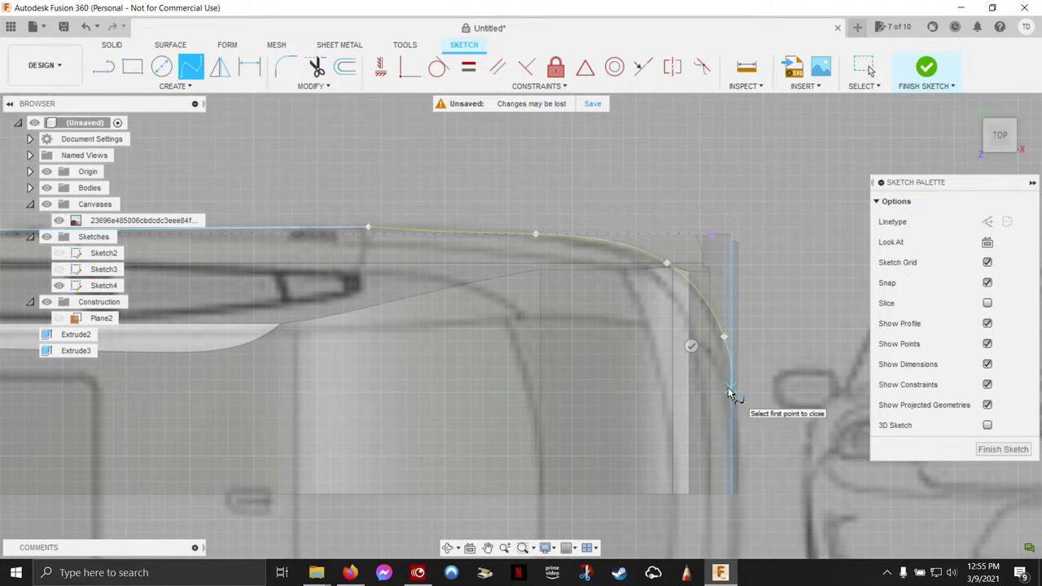
pyautogui.click(732, 383)
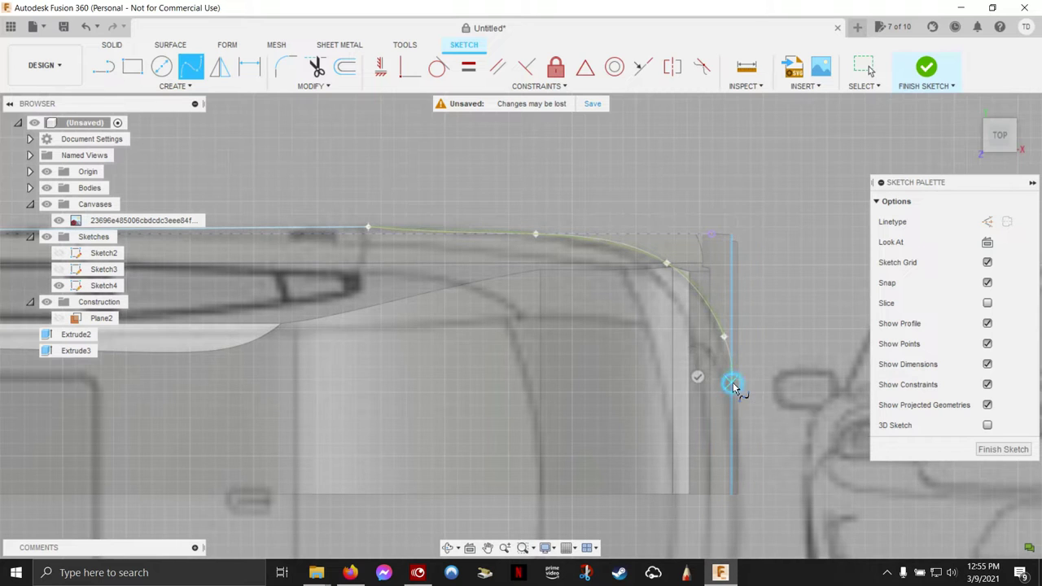
pyautogui.click(697, 378)
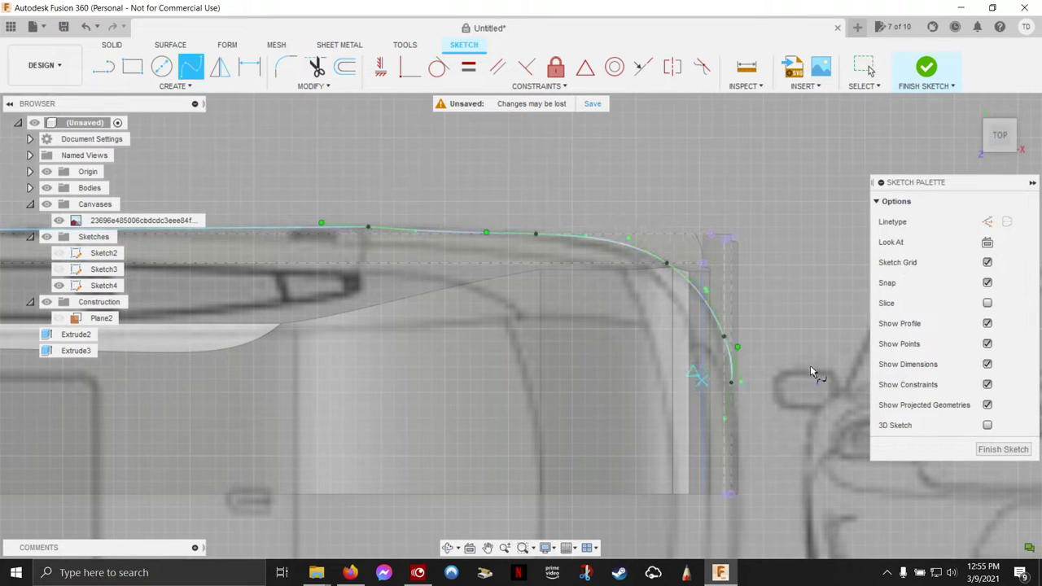
# - Drag the curve's end point lower down the side to adjust it
pyautogui.click(103, 66)
pyautogui.moveTo(621, 339); pyautogui.dragTo(619, 190, button='middle')
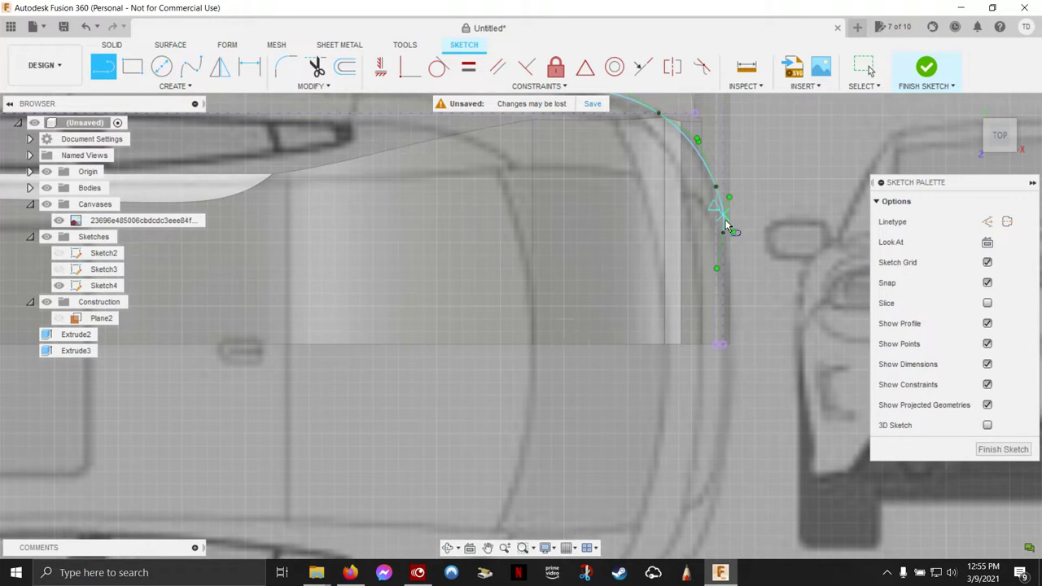
pyautogui.press('Escape')
pyautogui.moveTo(723, 222); pyautogui.dragTo(726, 234)
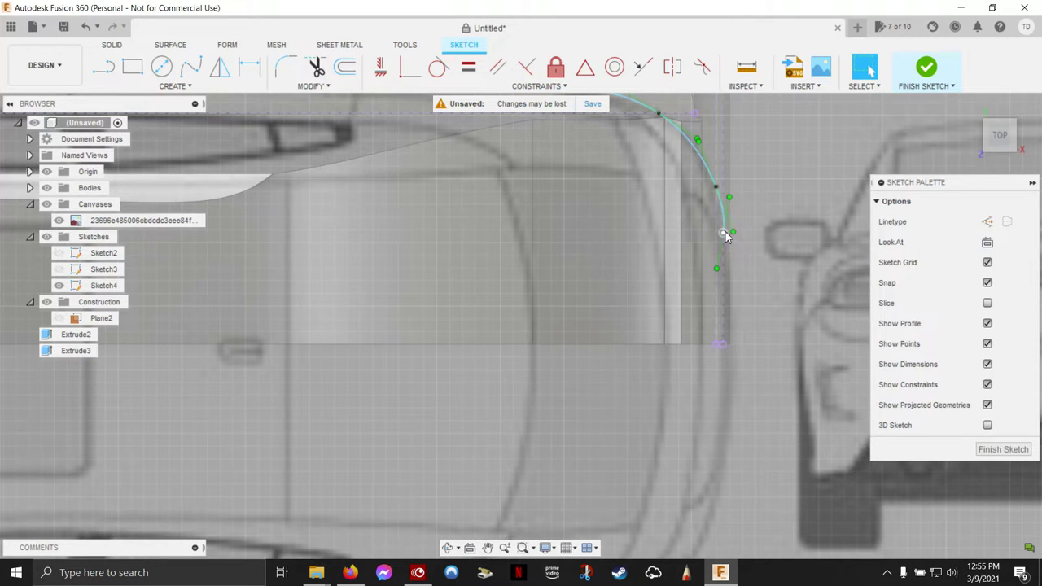
pyautogui.click(724, 235)
pyautogui.click(730, 263)
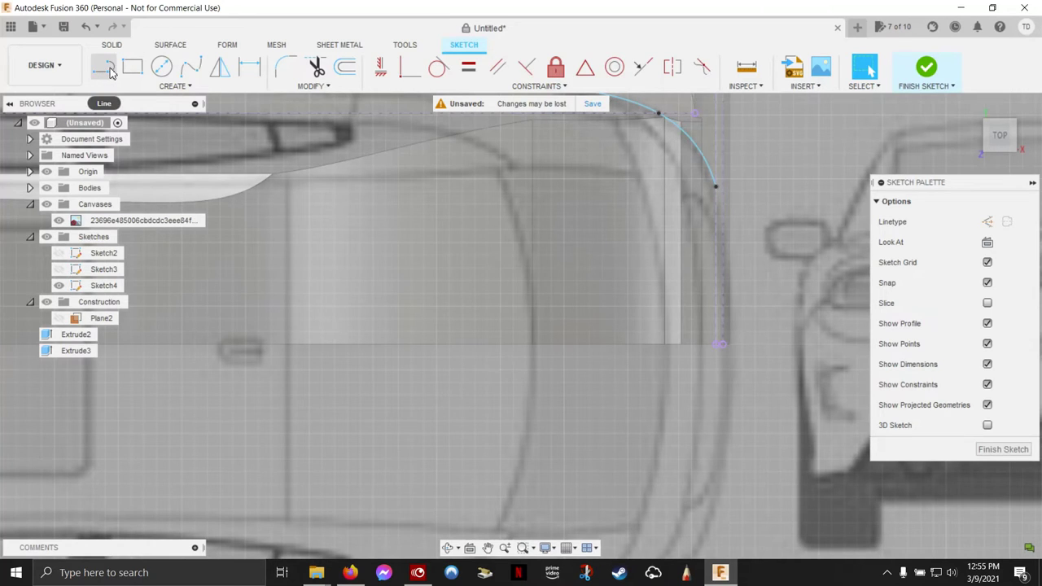
pyautogui.click(191, 67)
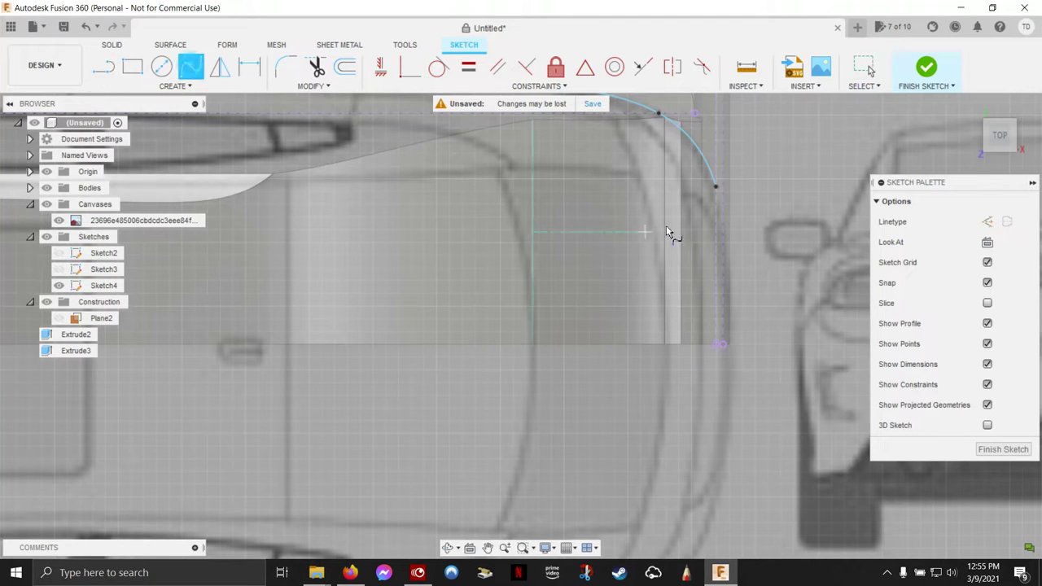
# - Continue the spline down the car's right end, redoing an unwanted segment
pyautogui.click(718, 194)
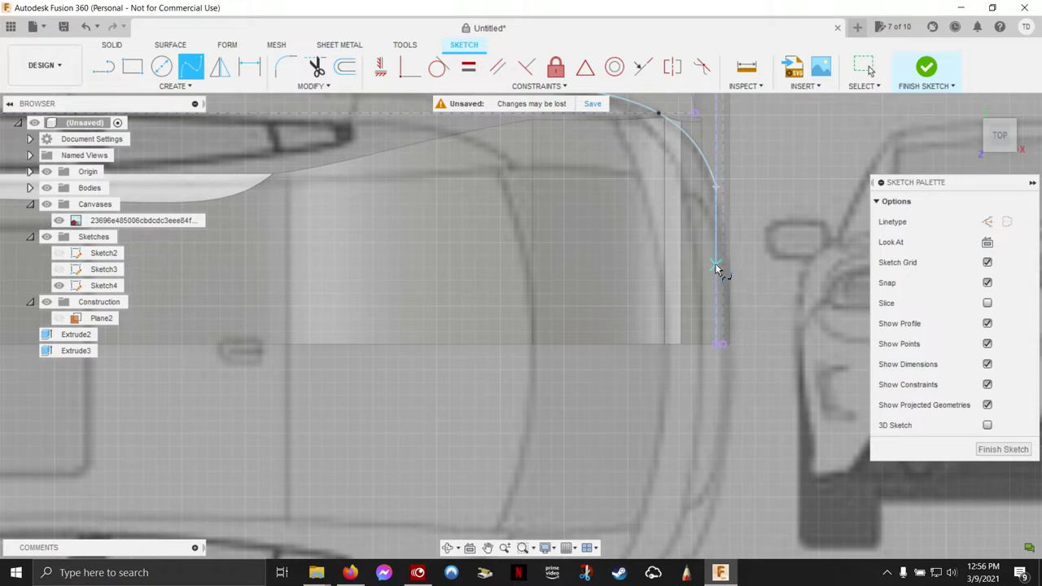
pyautogui.click(716, 265)
pyautogui.press('Escape')
pyautogui.click(190, 66)
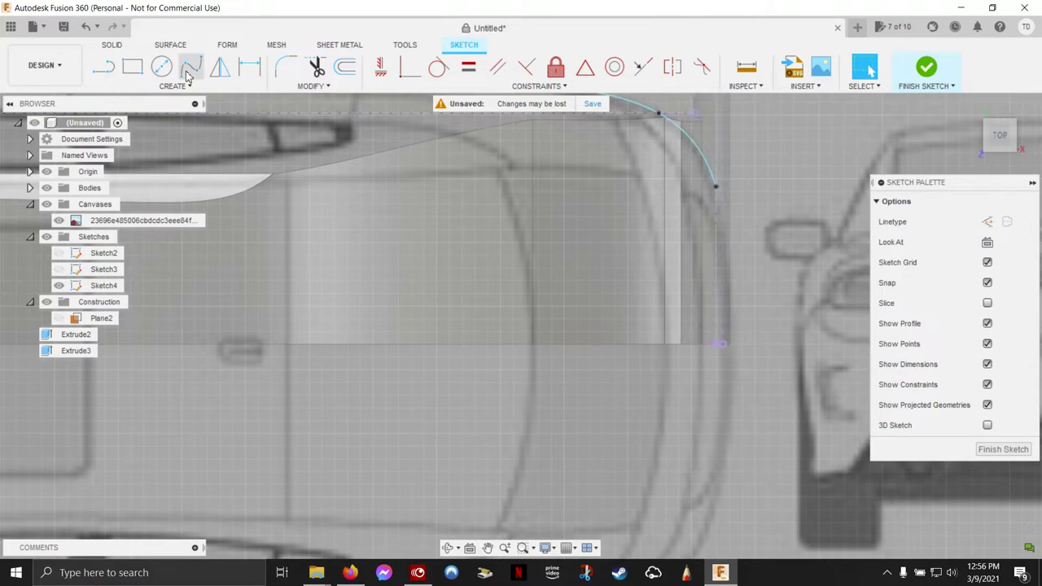
pyautogui.click(716, 187)
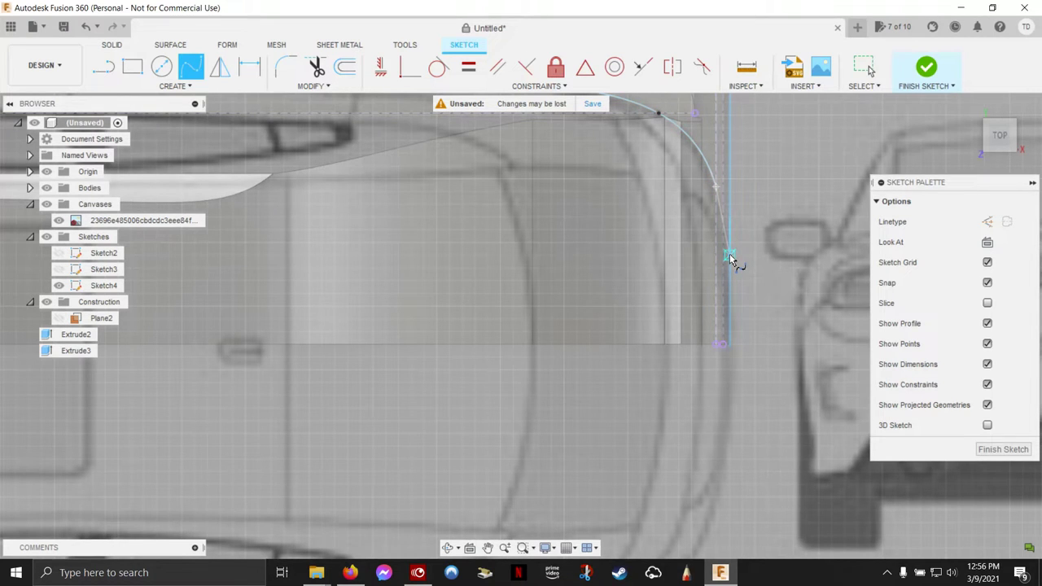
pyautogui.click(729, 257)
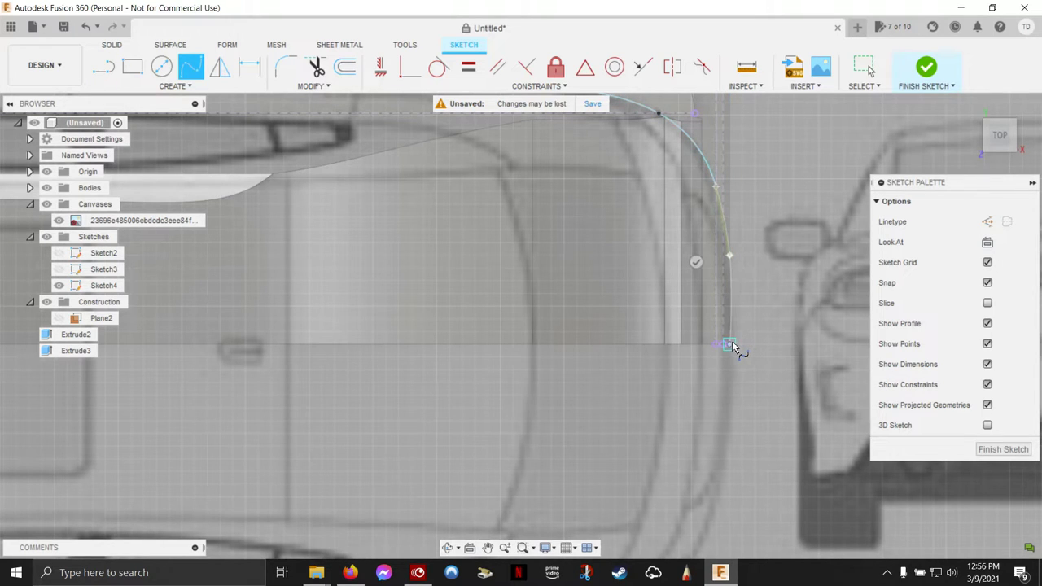
pyautogui.click(696, 261)
# - Draw a vertical line down, then a horizontal line back to the start, closing the outline
pyautogui.click(103, 66)
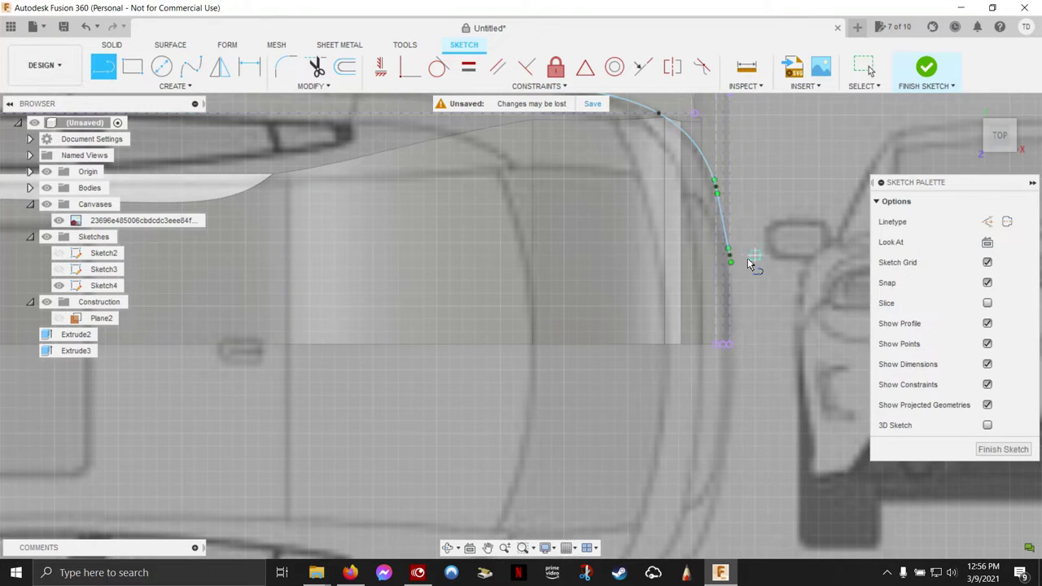
pyautogui.click(729, 261)
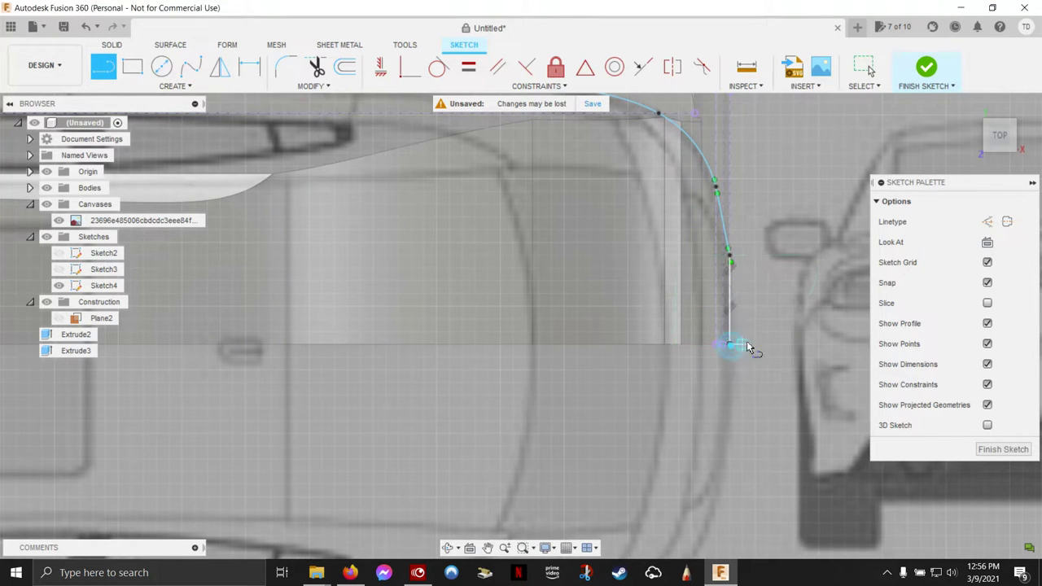
pyautogui.scroll(3, 739, 320)
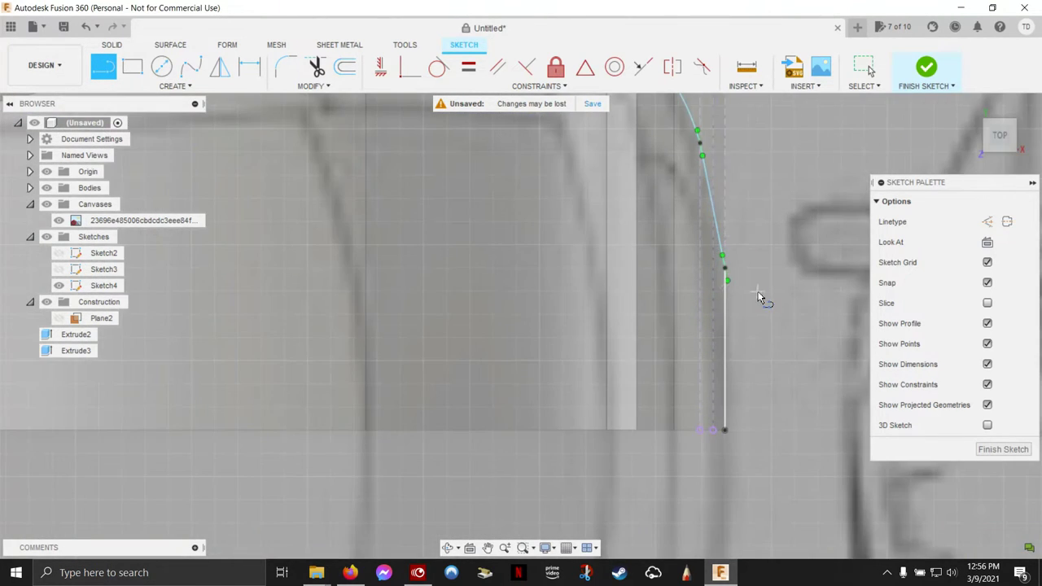
pyautogui.scroll(-2, 727, 276)
pyautogui.scroll(-2, 721, 276)
pyautogui.scroll(-3, 716, 274)
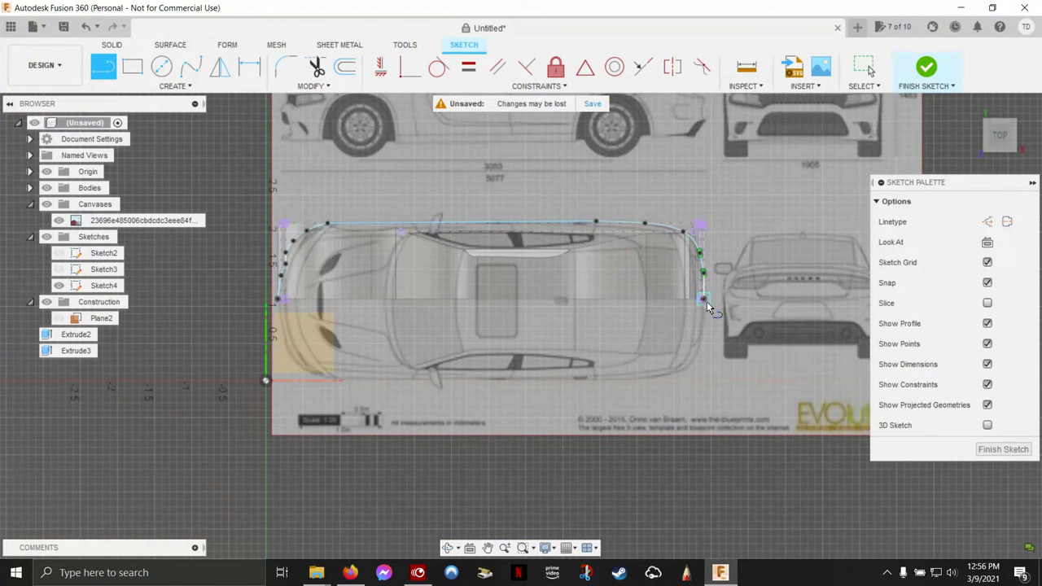
pyautogui.click(703, 298)
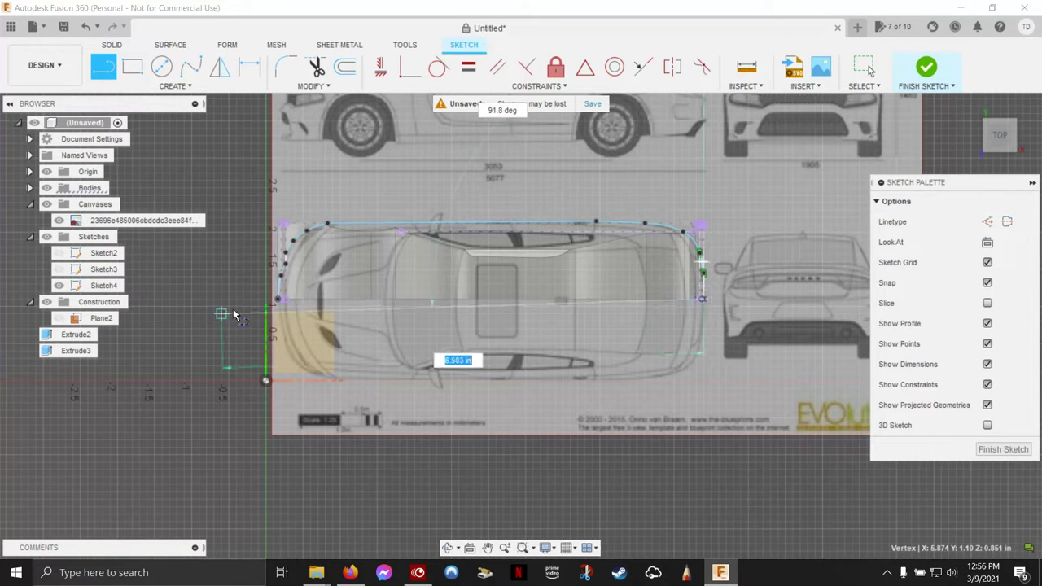
pyautogui.click(279, 299)
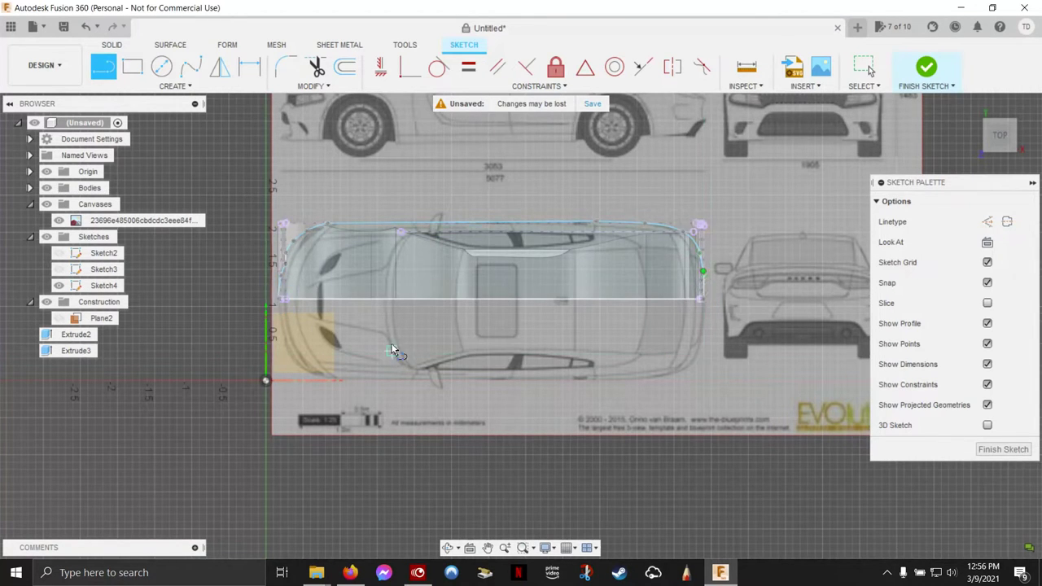
pyautogui.scroll(3, 389, 336)
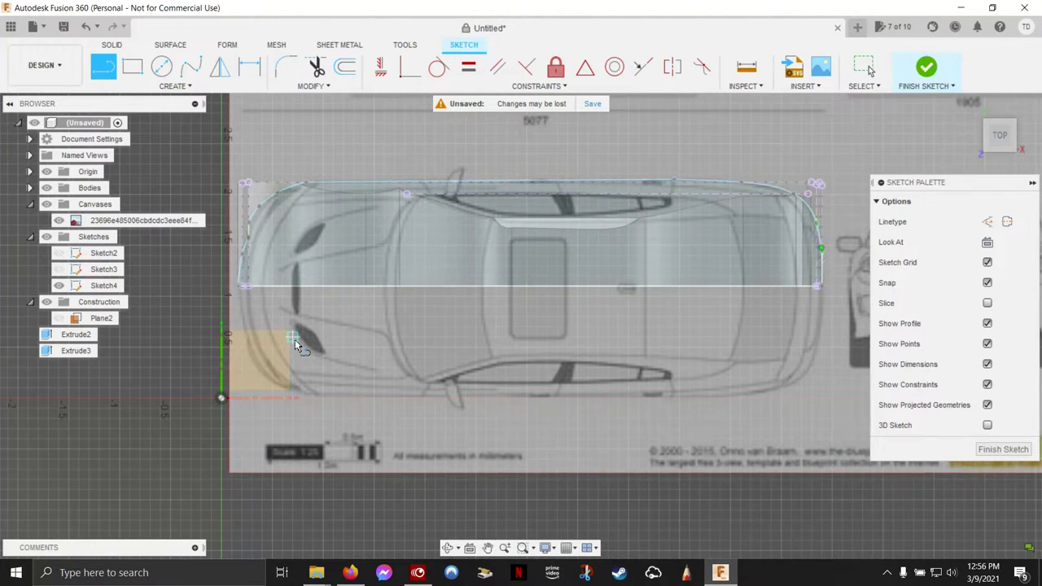
# - Draw a rectangle around the car outline, finish Sketch4, and select the band between them
pyautogui.scroll(-3, 294, 346)
pyautogui.scroll(3, 297, 344)
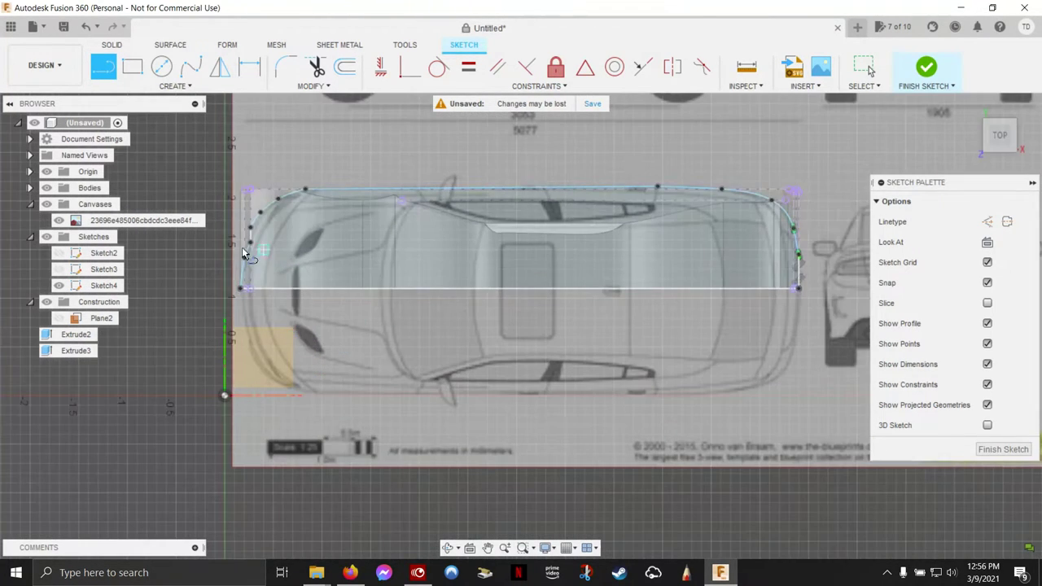
pyautogui.press('r')
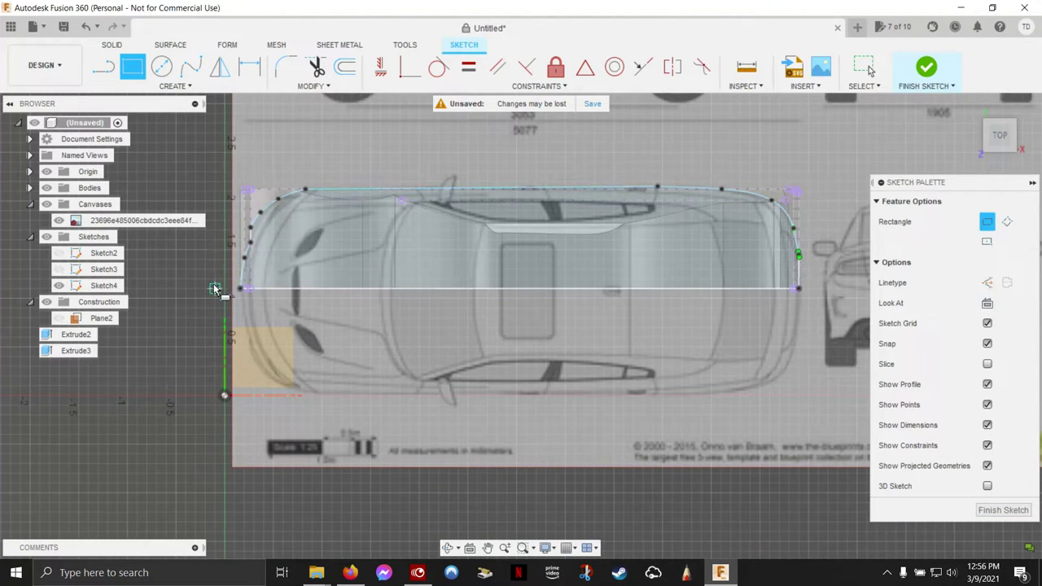
pyautogui.click(207, 150)
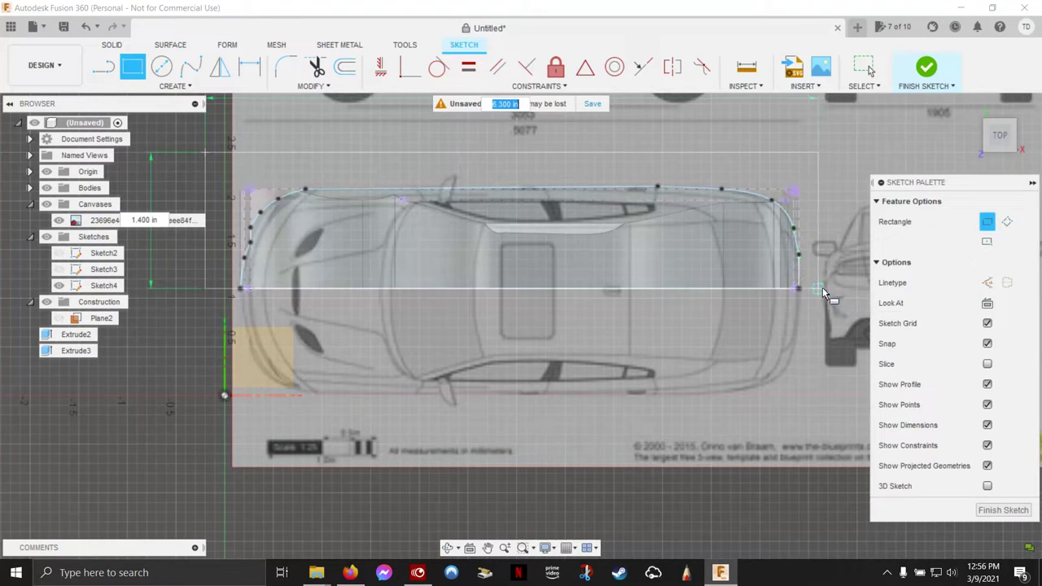
pyautogui.click(828, 290)
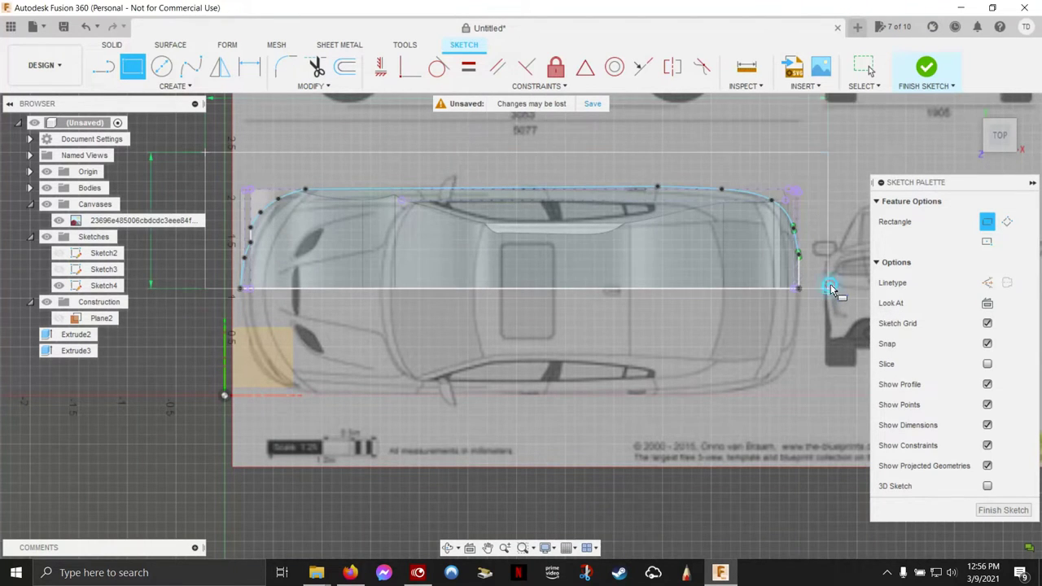
pyautogui.click(1003, 513)
pyautogui.click(378, 175)
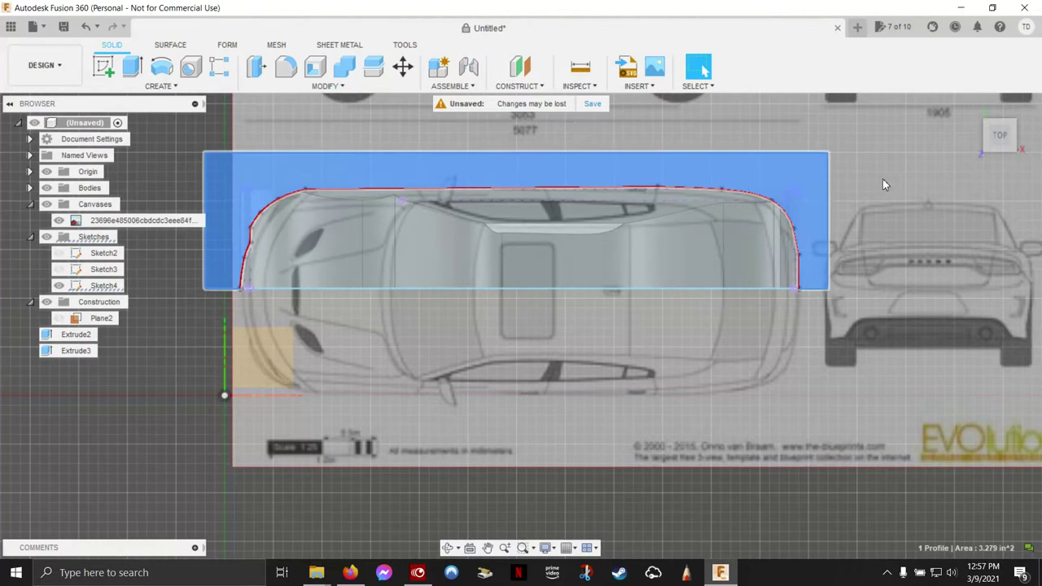
pyautogui.press('e')
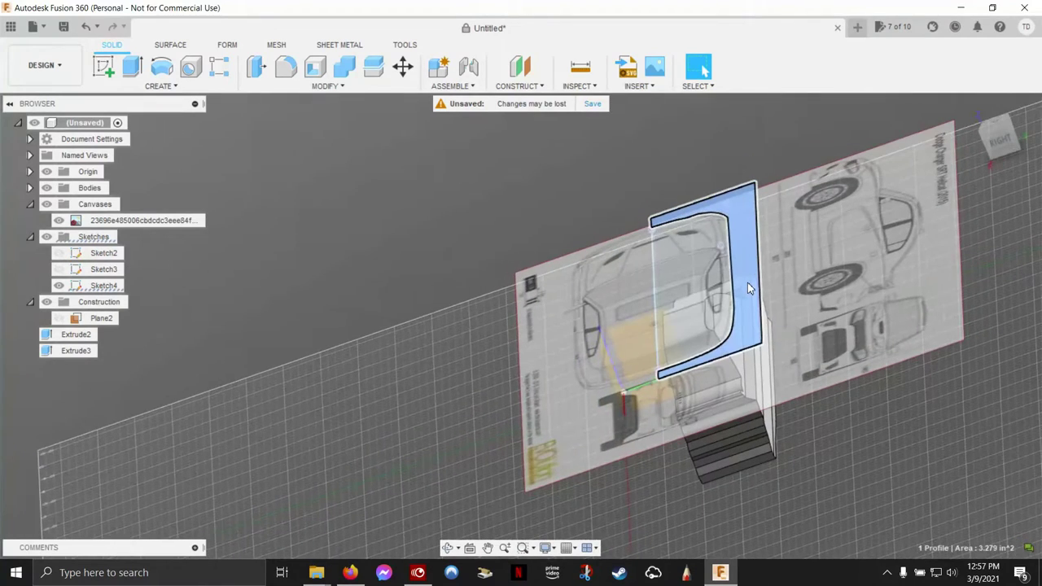
# - Cut away the band around the outline so the body matches the car's top-view shape
pyautogui.rightClick(748, 282)
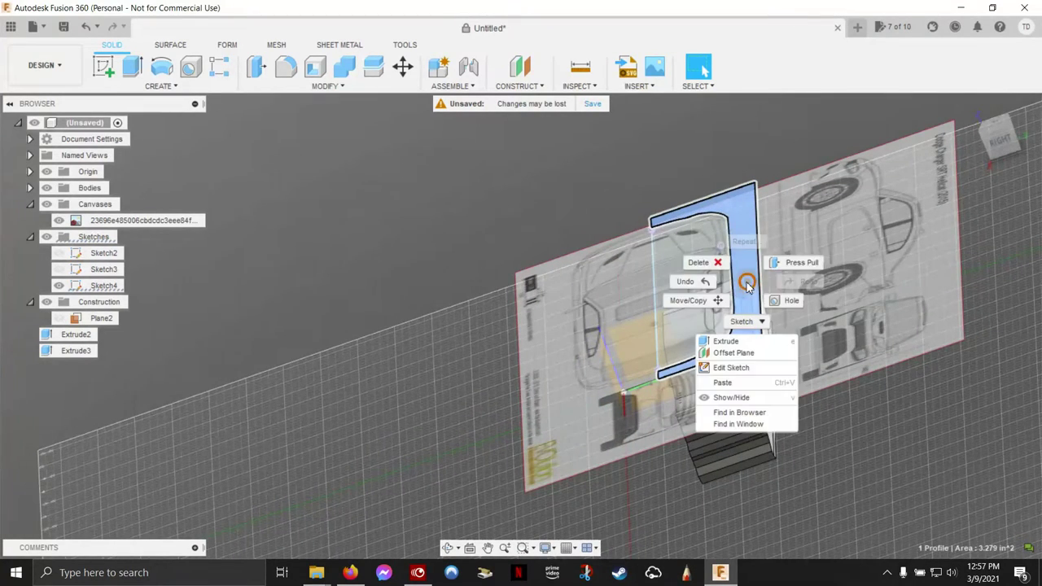
pyautogui.click(794, 261)
pyautogui.moveTo(725, 258); pyautogui.dragTo(819, 498)
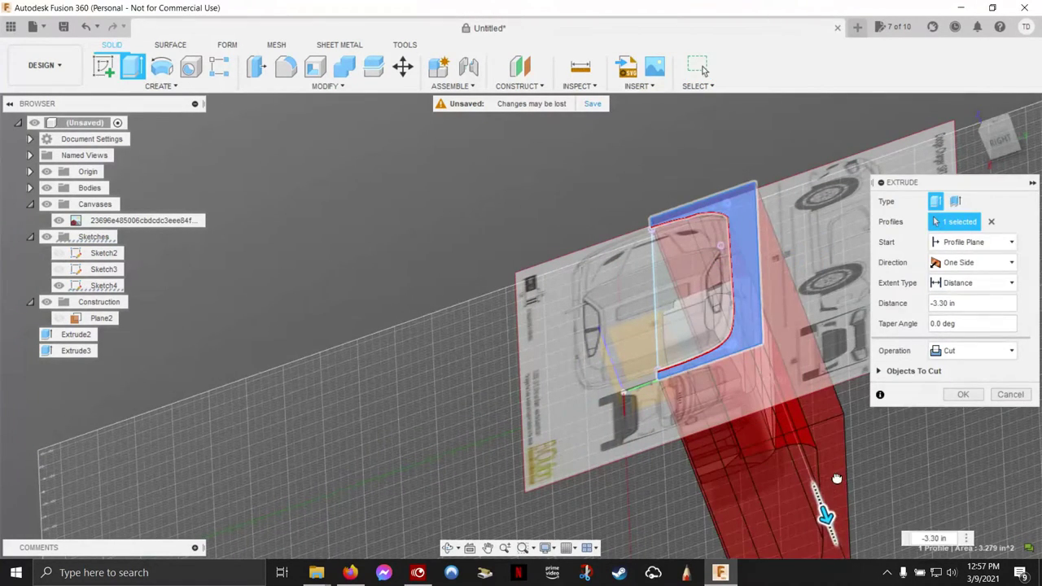
pyautogui.click(958, 396)
pyautogui.moveTo(957, 397)
pyautogui.keyDown('shift'); pyautogui.mouseDown(button='middle')
pyautogui.moveTo(1039, 409)
pyautogui.moveTo(809, 372)
pyautogui.mouseUp(button='middle'); pyautogui.keyUp('shift')
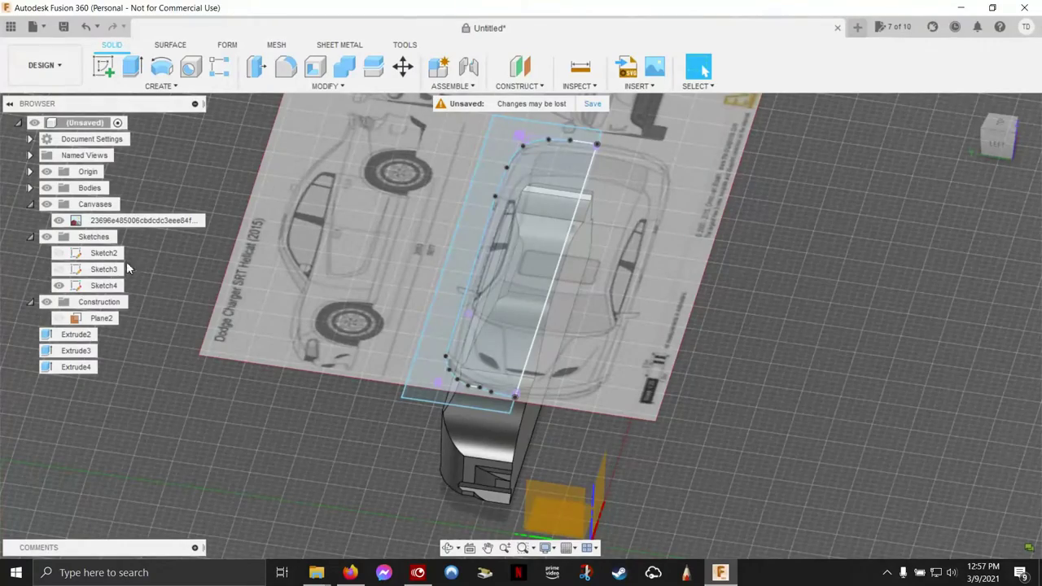
# - Hide Sketch4 and the reference blueprint image, leaving only the extruded body visible
pyautogui.click(59, 286)
pyautogui.click(60, 287)
pyautogui.click(59, 221)
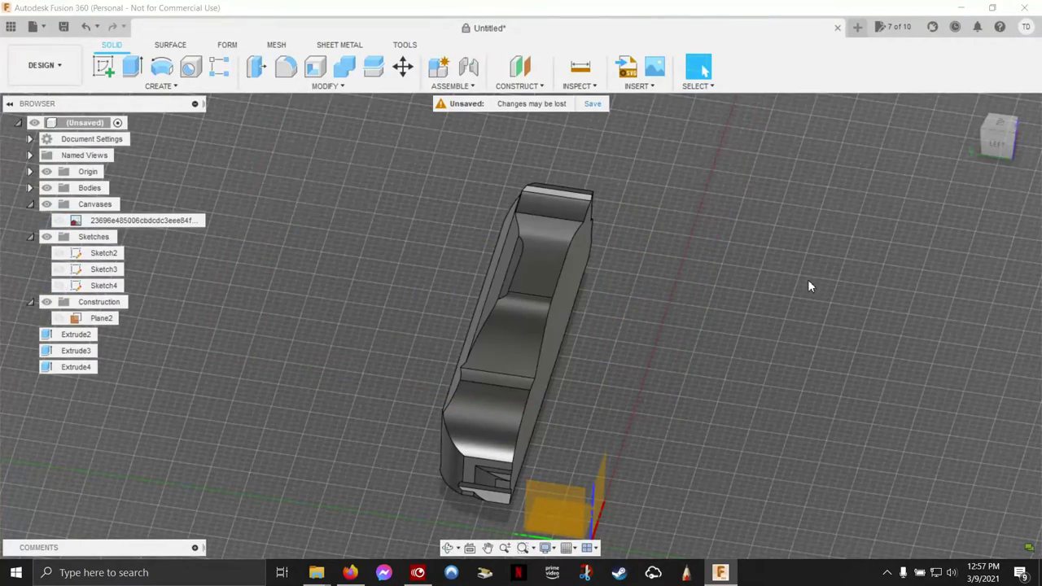
pyautogui.moveTo(765, 326)
pyautogui.keyDown('shift'); pyautogui.mouseDown(button='middle')
pyautogui.moveTo(694, 381)
pyautogui.moveTo(658, 329)
pyautogui.mouseUp(button='middle'); pyautogui.keyUp('shift')
pyautogui.moveTo(525, 279)
pyautogui.keyDown('shift'); pyautogui.mouseDown(button='middle')
pyautogui.moveTo(472, 255)
pyautogui.moveTo(213, 200)
pyautogui.moveTo(47, 212)
pyautogui.mouseUp(button='middle'); pyautogui.keyUp('shift')
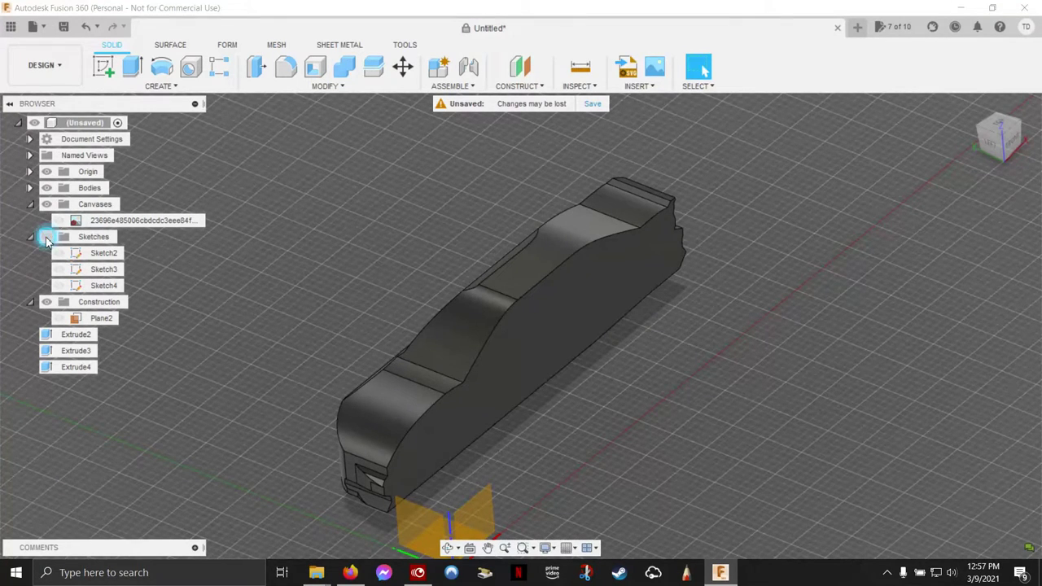
# - Tidy the Browser, select Body1 and start the Mirror command from the Create menu
pyautogui.click(30, 237)
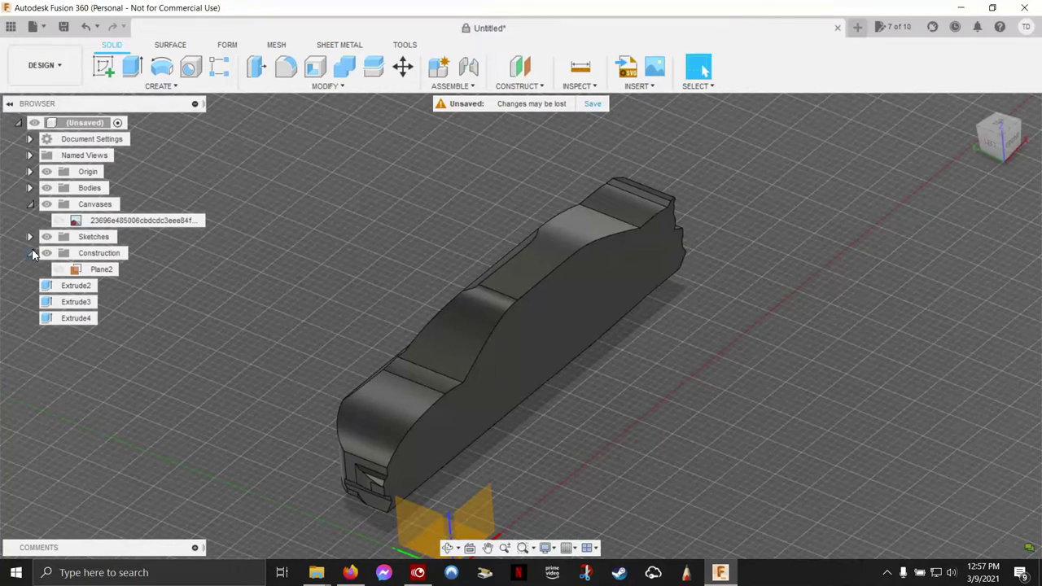
pyautogui.click(30, 253)
pyautogui.click(30, 189)
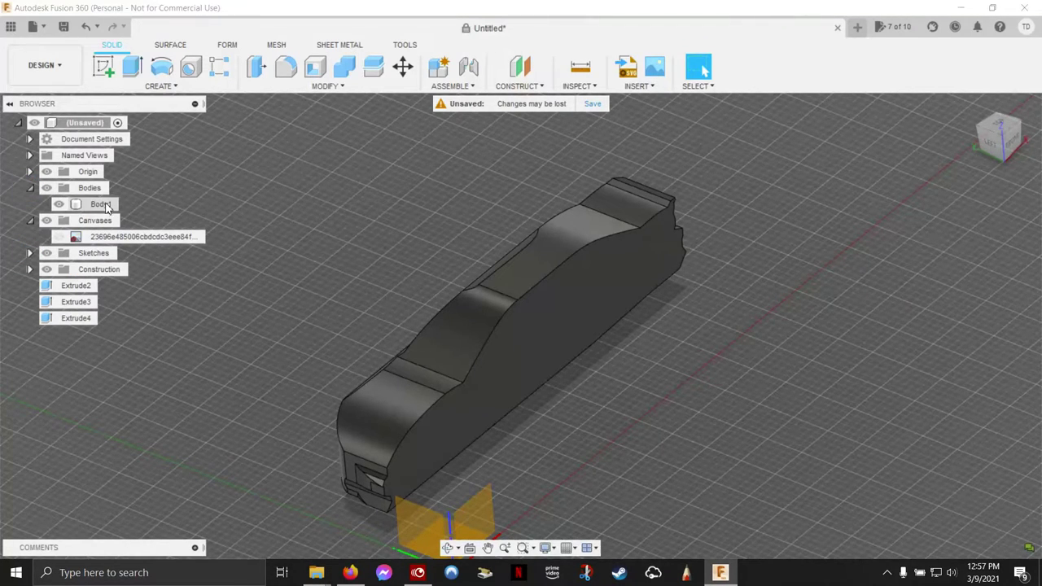
pyautogui.click(102, 204)
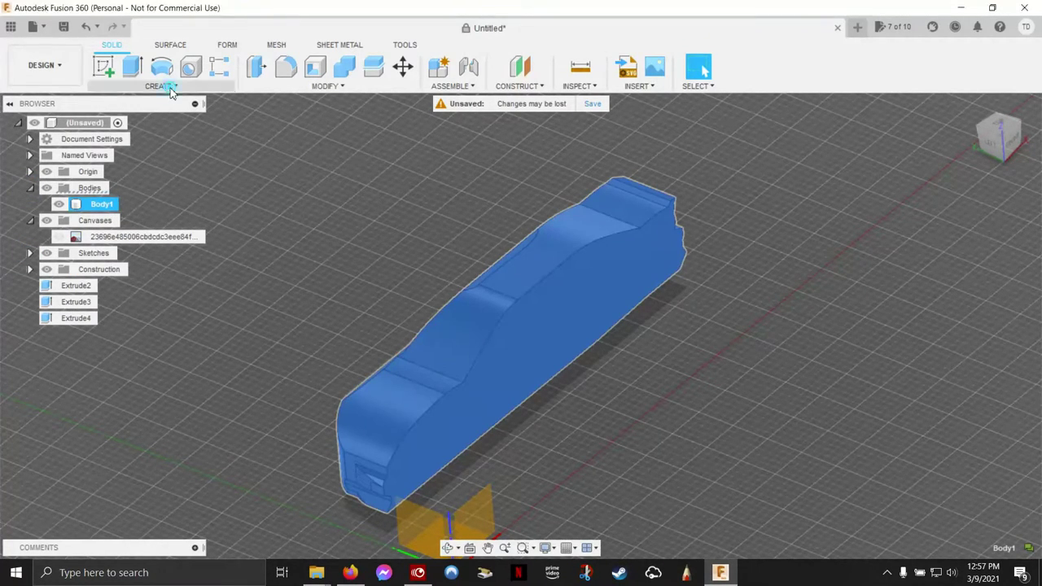
pyautogui.click(160, 85)
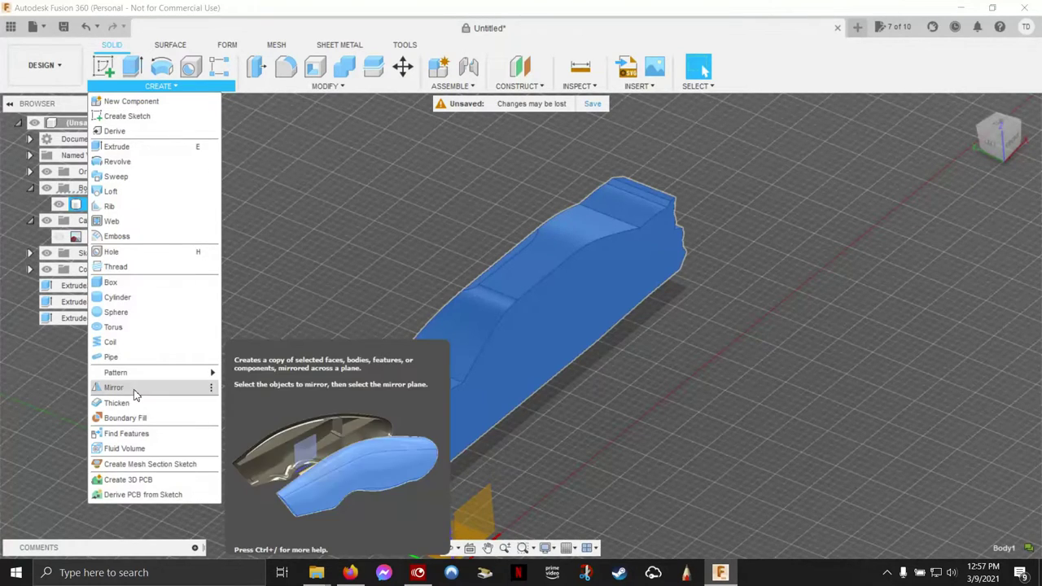
pyautogui.click(114, 387)
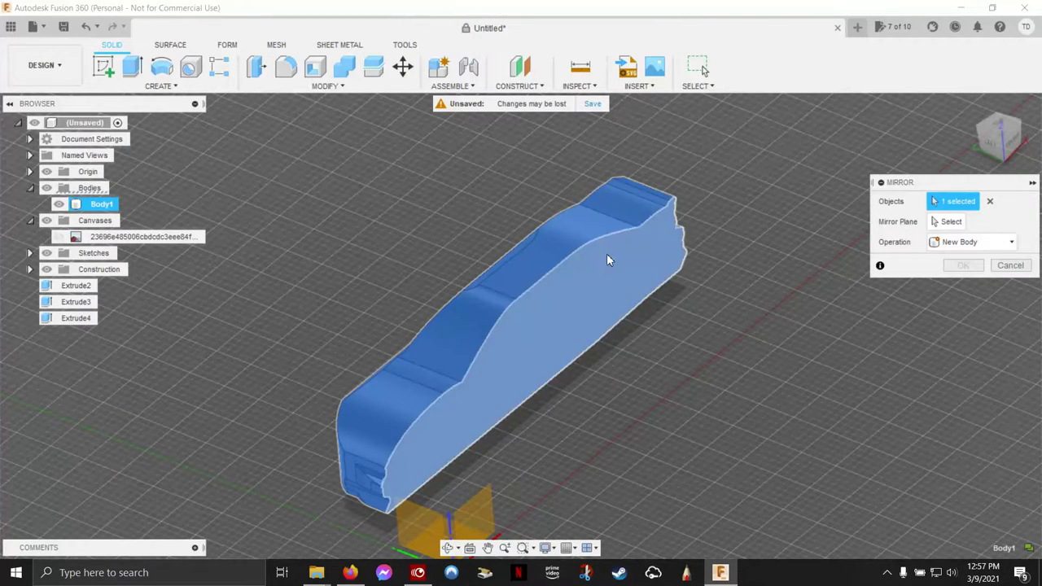
pyautogui.click(562, 311)
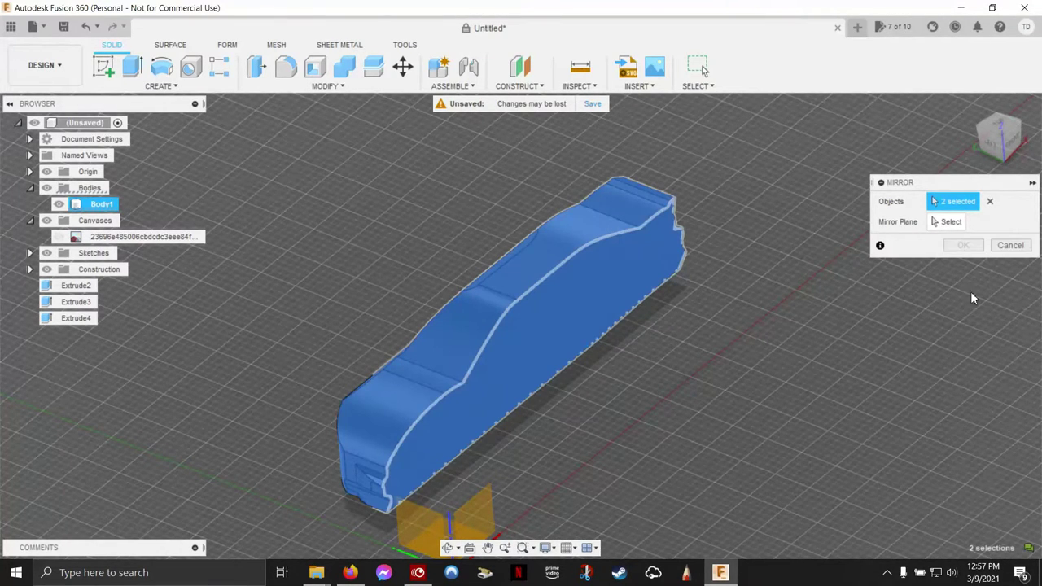
pyautogui.click(991, 201)
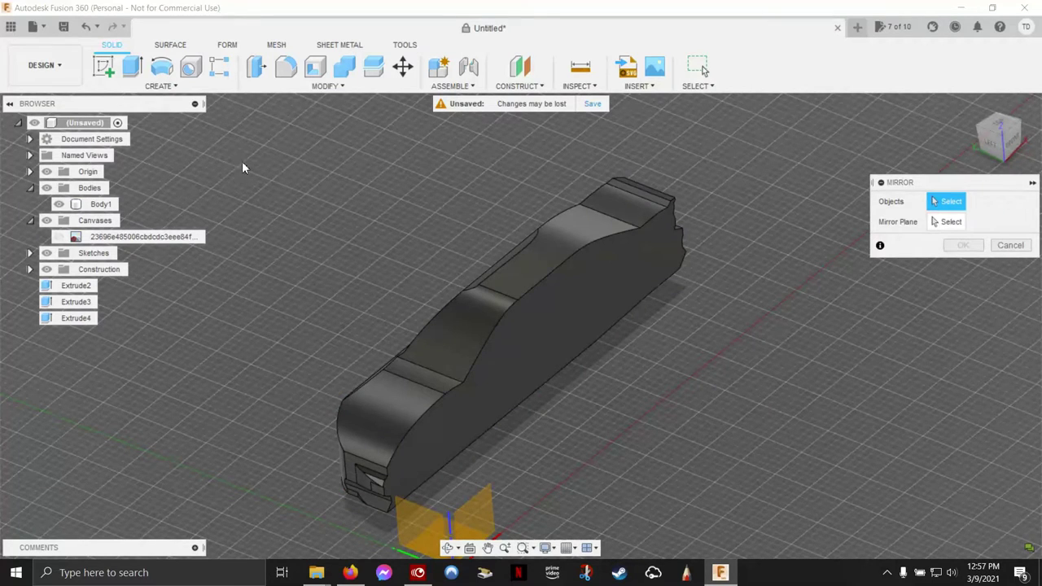
pyautogui.click(159, 85)
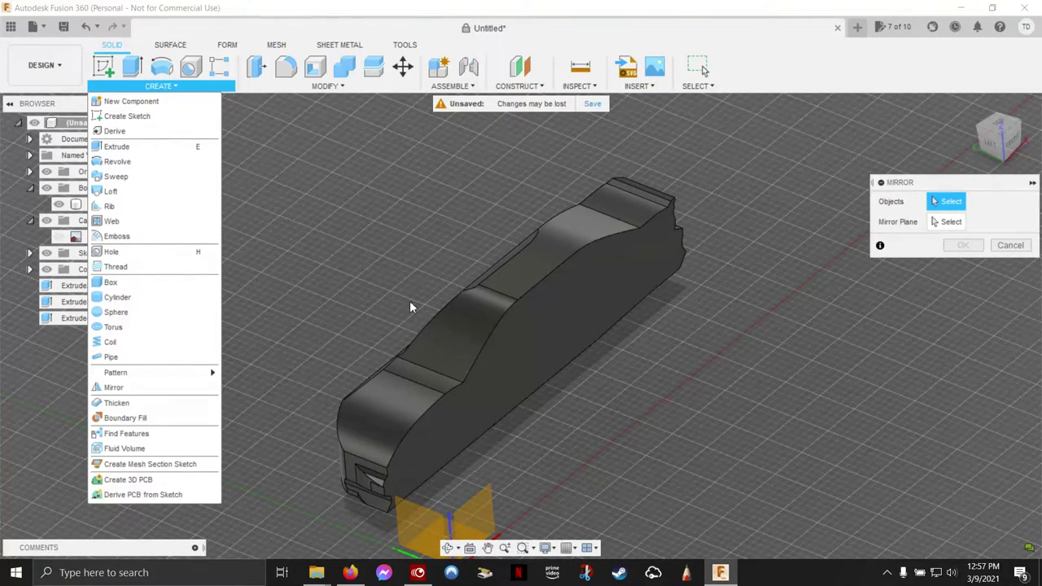
pyautogui.click(120, 393)
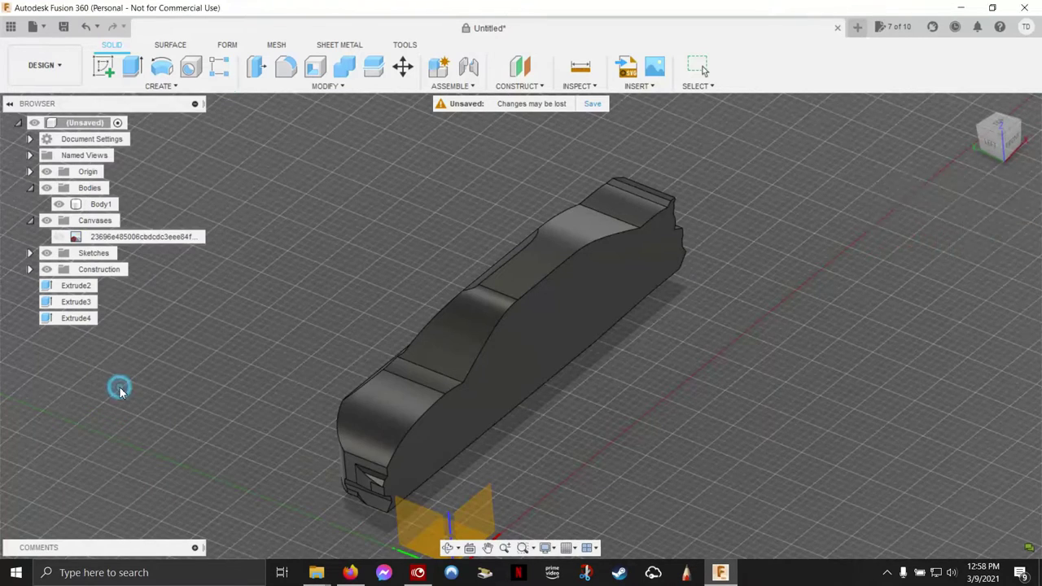
# - Mirror the car body across its flat side face as a Join, forming the full-width body
pyautogui.click(478, 301)
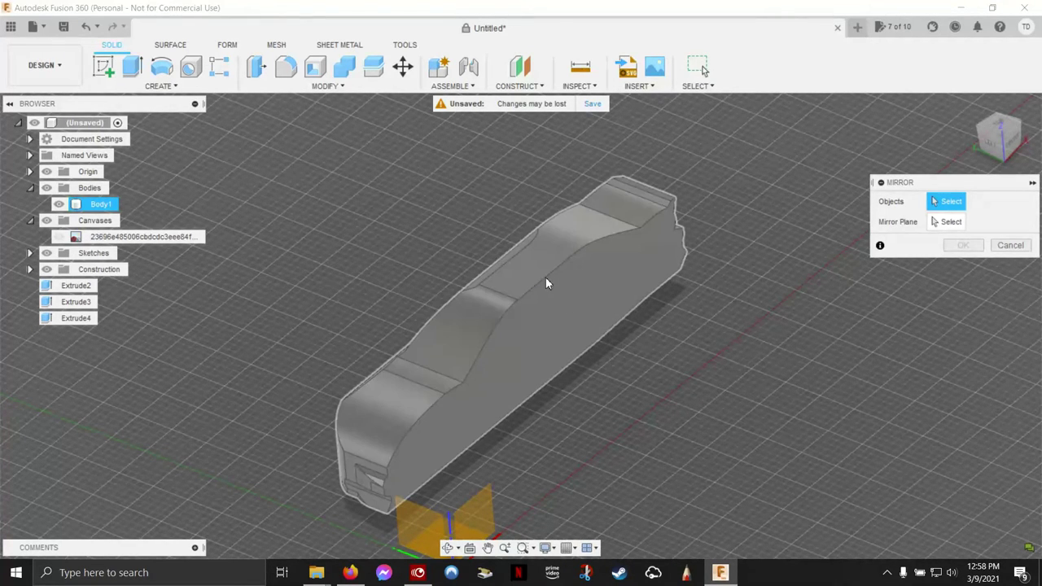
pyautogui.click(578, 250)
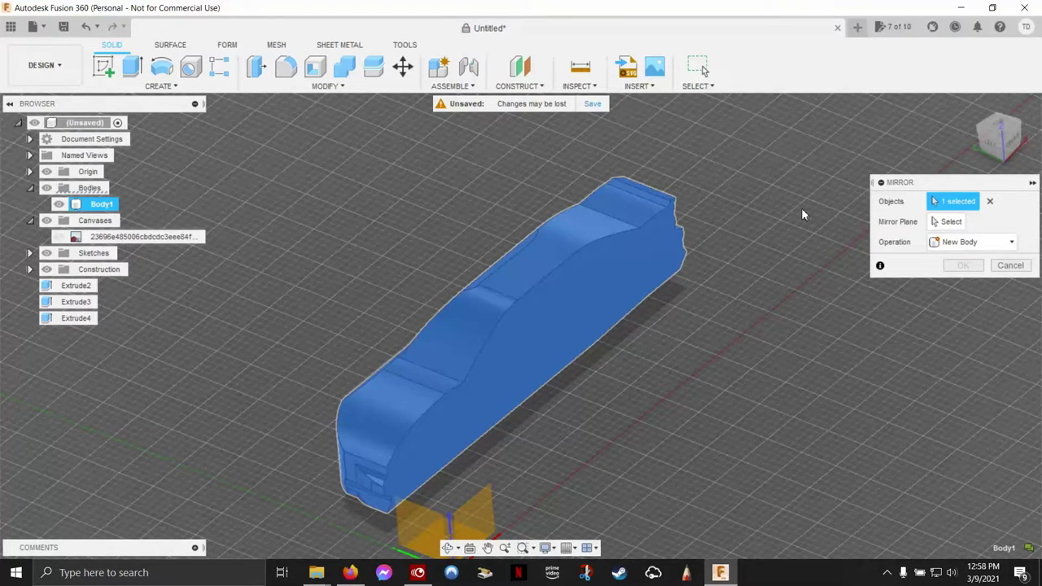
pyautogui.click(946, 223)
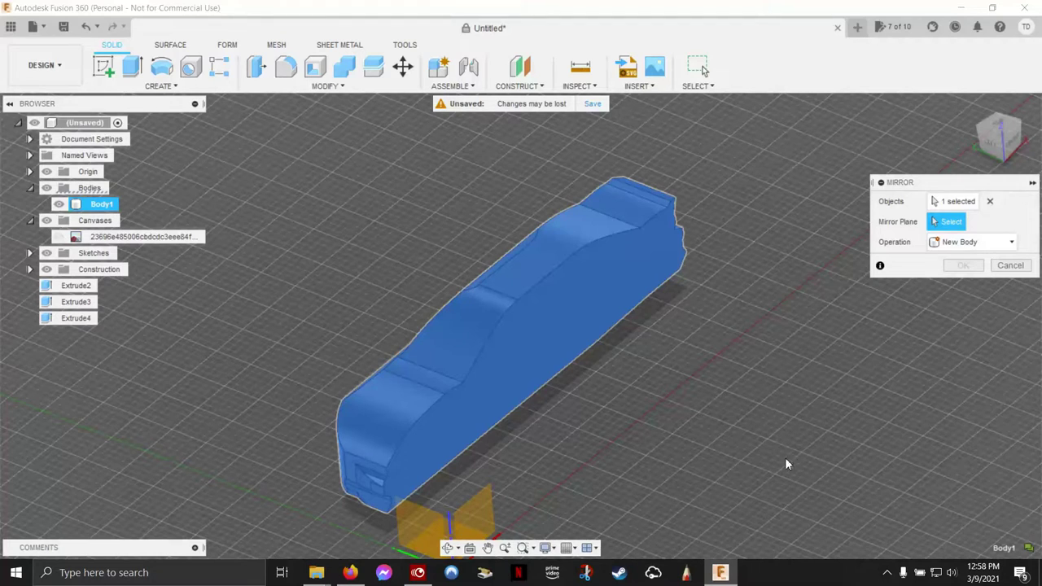
pyautogui.click(552, 323)
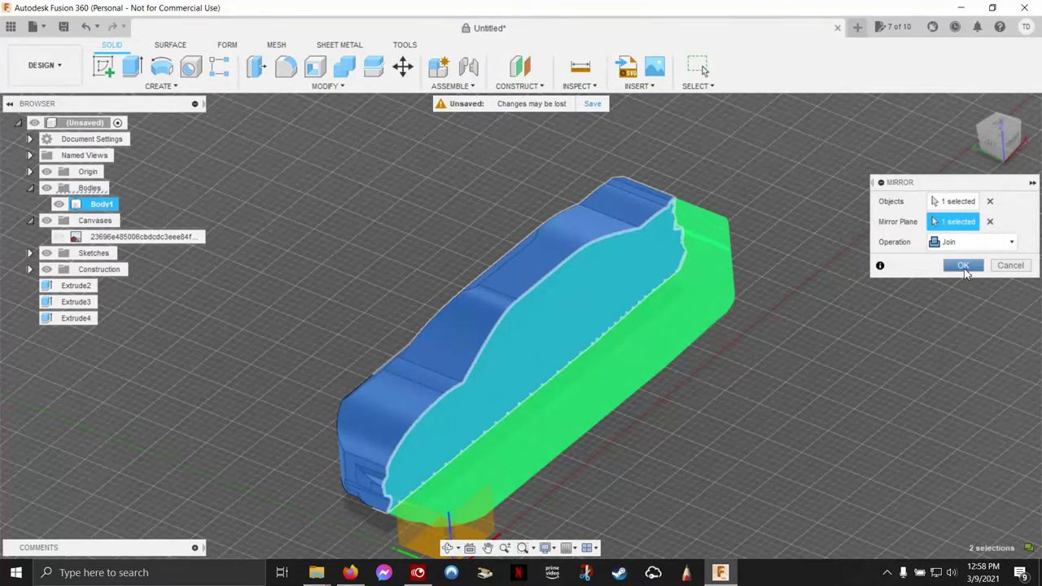
pyautogui.click(963, 267)
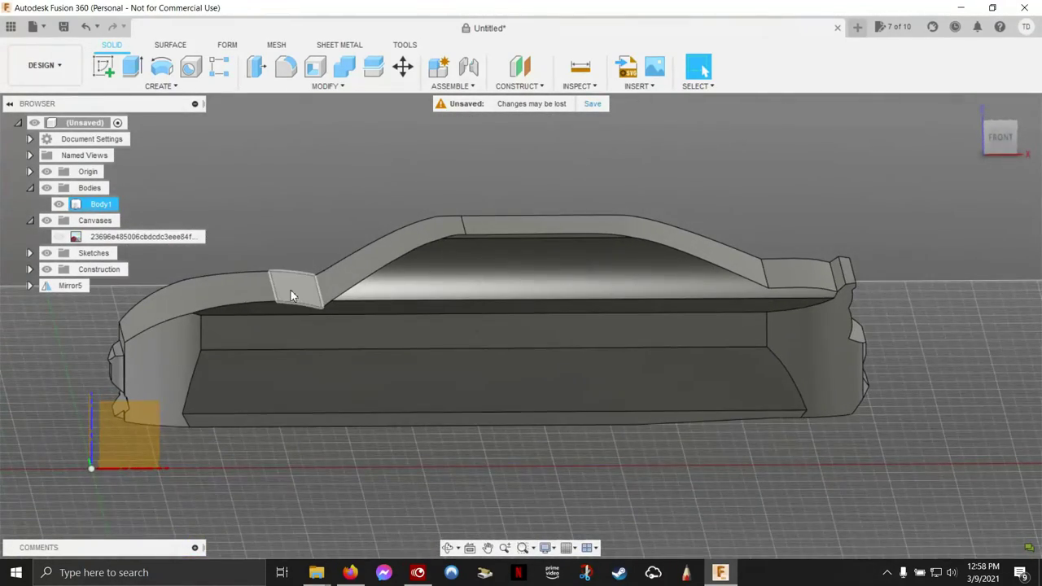
pyautogui.click(286, 294)
pyautogui.click(272, 285)
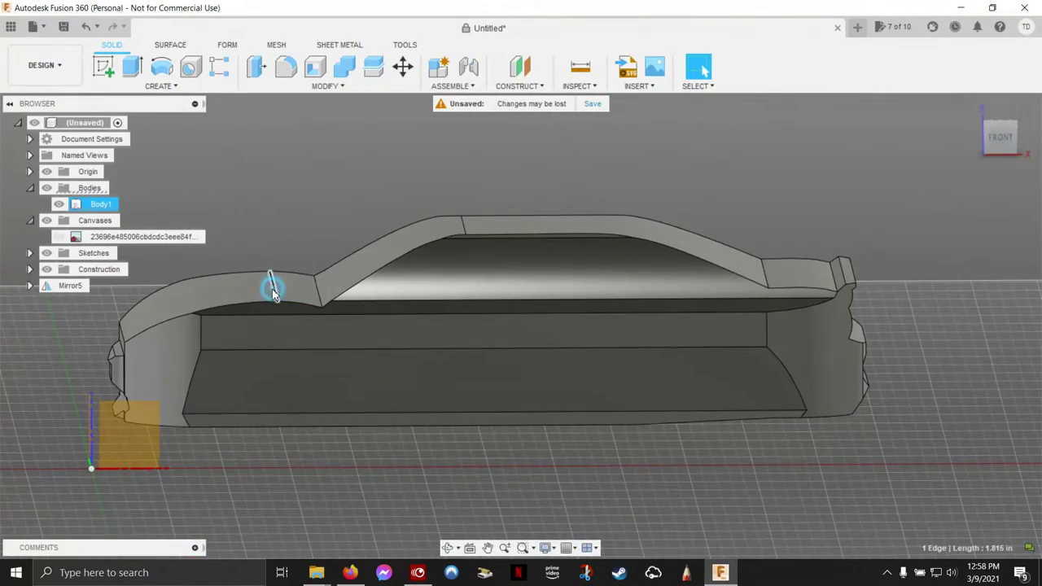
pyautogui.rightClick(306, 223)
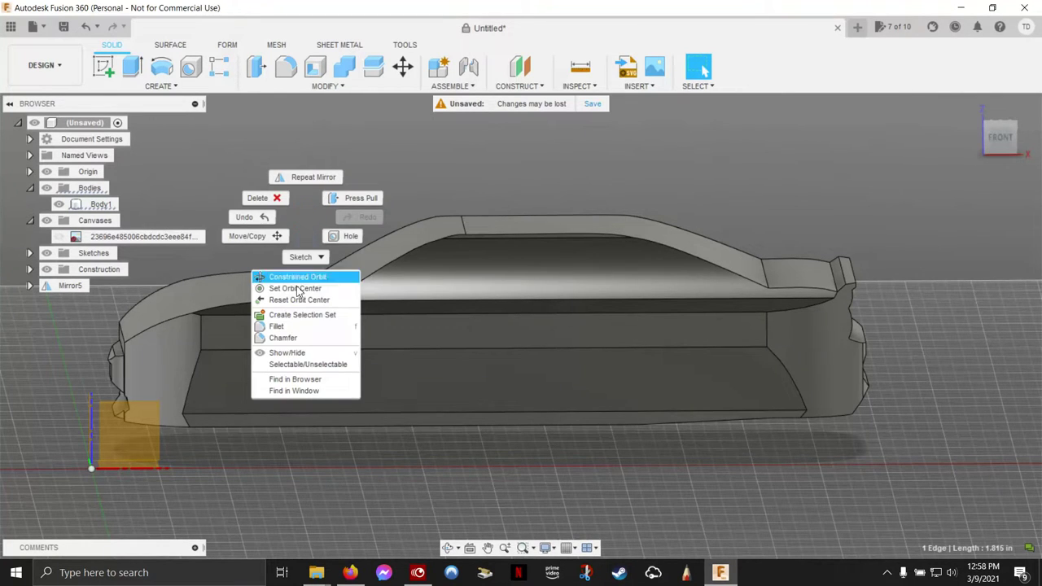
pyautogui.click(295, 326)
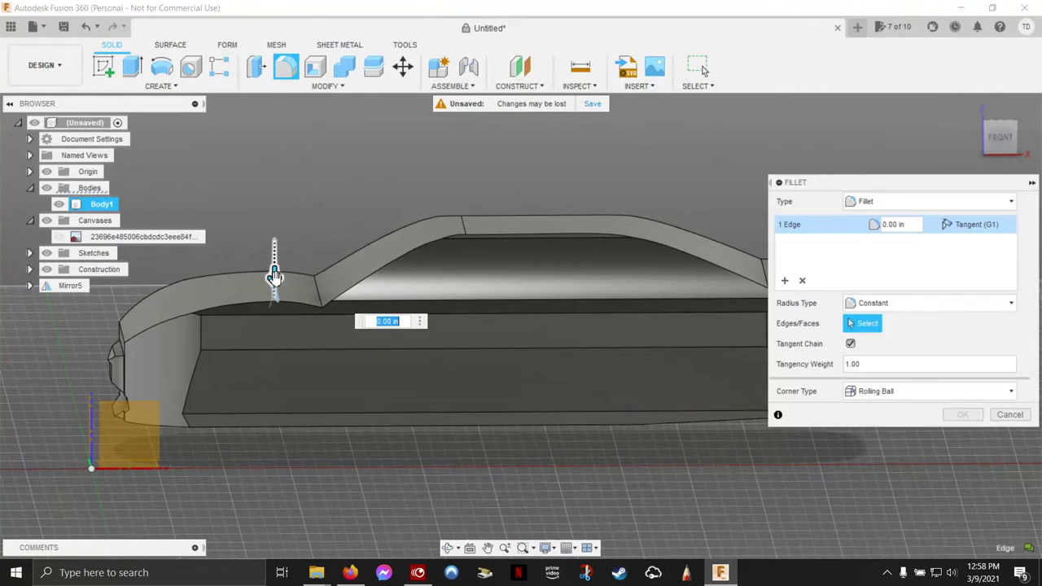
pyautogui.click(1011, 415)
pyautogui.keyDown('shift'); pyautogui.moveTo(583, 437); pyautogui.dragTo(579, 141, button='middle'); pyautogui.keyUp('shift')
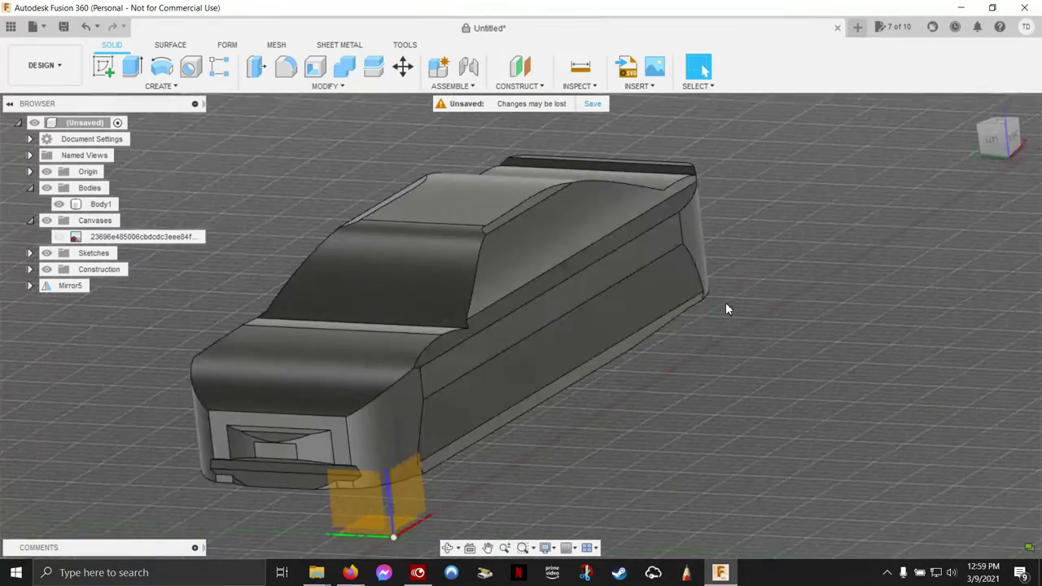
pyautogui.keyDown('shift'); pyautogui.moveTo(752, 309); pyautogui.dragTo(500, 317, button='middle'); pyautogui.keyUp('shift')
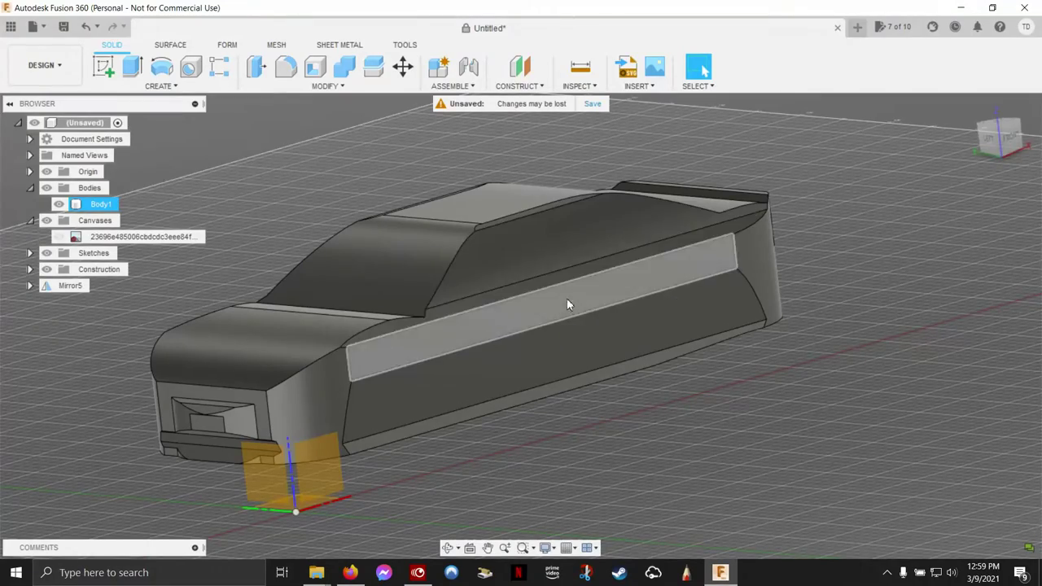
pyautogui.moveTo(535, 316)
pyautogui.keyDown('shift'); pyautogui.mouseDown(button='middle')
pyautogui.moveTo(625, 302)
pyautogui.moveTo(516, 351)
pyautogui.mouseUp(button='middle'); pyautogui.keyUp('shift')
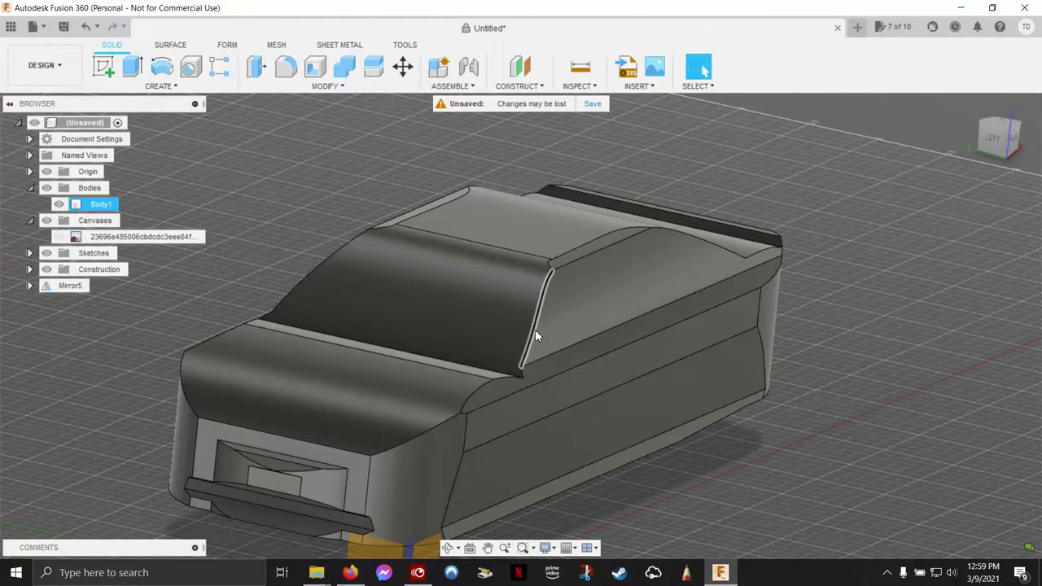
pyautogui.click(533, 90)
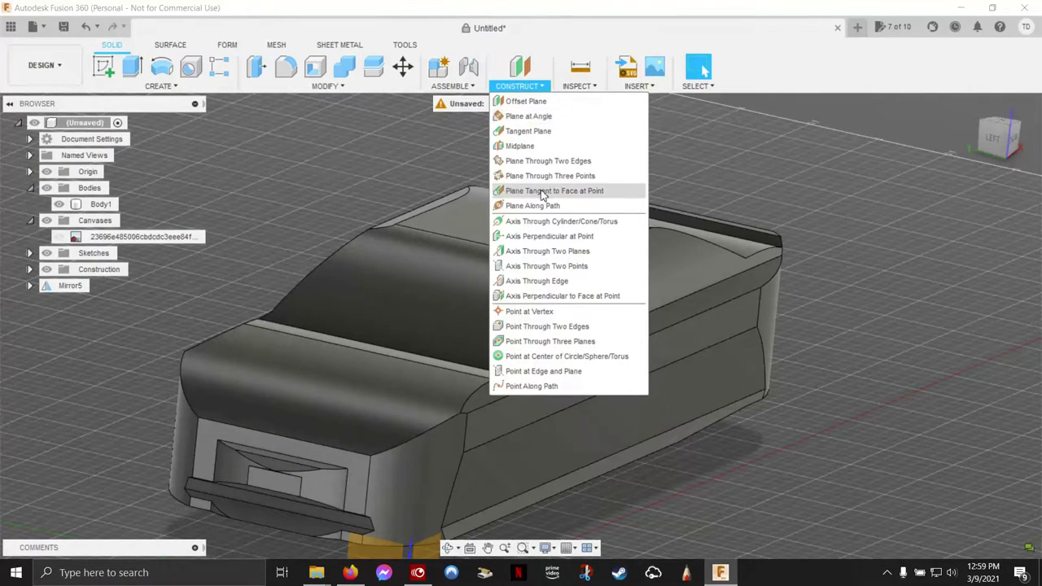
# - Create a midplane between the car body's two side faces, hiding the origin planes
pyautogui.click(521, 147)
pyautogui.scroll(-5, 924, 351)
pyautogui.moveTo(914, 342)
pyautogui.keyDown('shift'); pyautogui.mouseDown(button='middle')
pyautogui.moveTo(613, 370)
pyautogui.moveTo(875, 387)
pyautogui.moveTo(560, 357)
pyautogui.moveTo(569, 369)
pyautogui.moveTo(603, 369)
pyautogui.moveTo(447, 384)
pyautogui.moveTo(459, 372)
pyautogui.moveTo(733, 296)
pyautogui.moveTo(505, 374)
pyautogui.mouseUp(button='middle'); pyautogui.keyUp('shift')
pyautogui.click(580, 364)
pyautogui.click(458, 368)
pyautogui.moveTo(467, 413)
pyautogui.keyDown('shift'); pyautogui.mouseDown(button='middle')
pyautogui.moveTo(559, 442)
pyautogui.moveTo(459, 454)
pyautogui.moveTo(459, 402)
pyautogui.mouseUp(button='middle'); pyautogui.keyUp('shift')
pyautogui.click(46, 171)
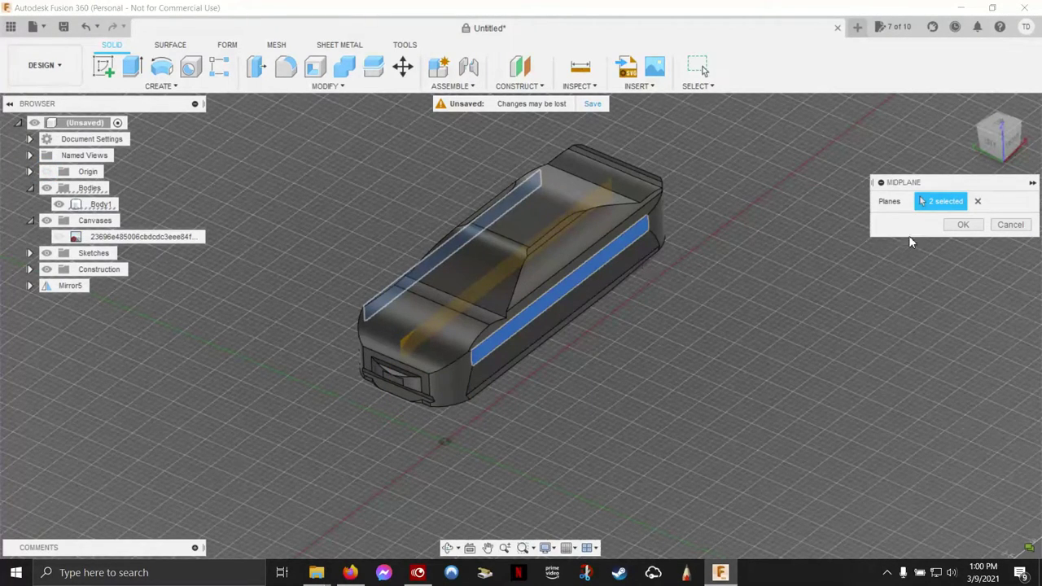
pyautogui.click(961, 225)
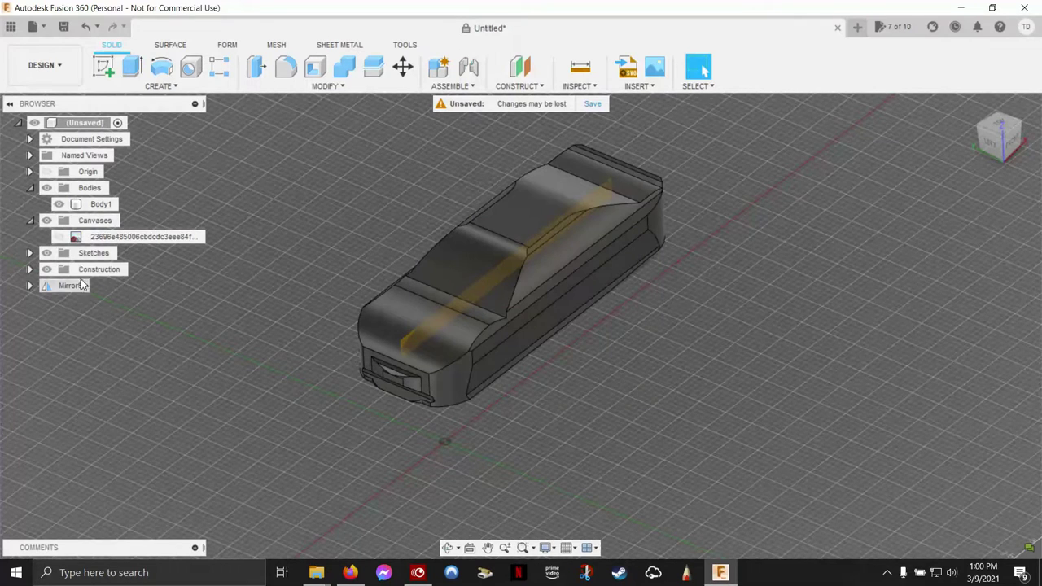
# - Hide the new construction plane Plane3 and expand the Sketches list
pyautogui.click(30, 269)
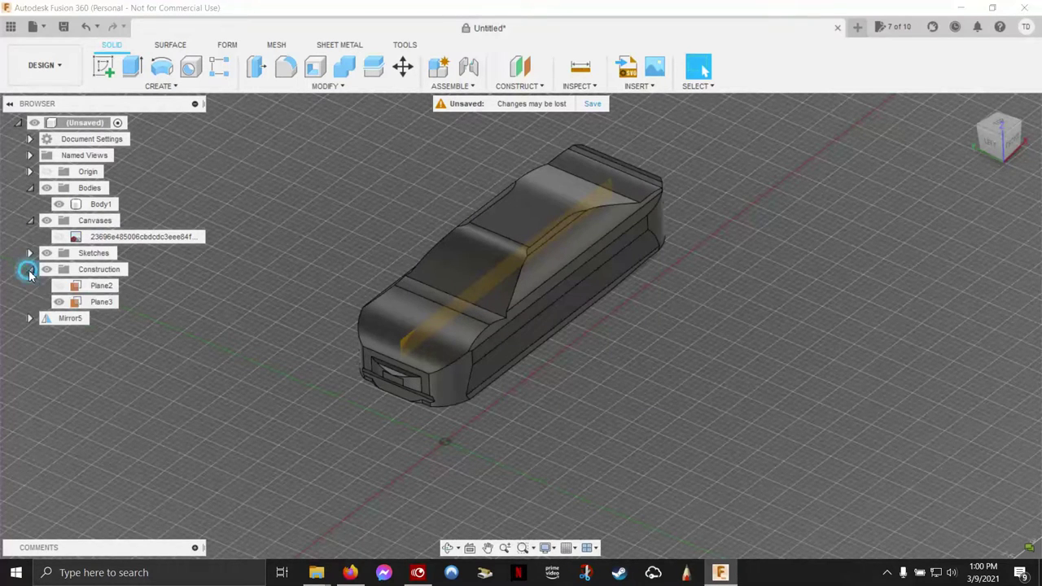
pyautogui.click(61, 305)
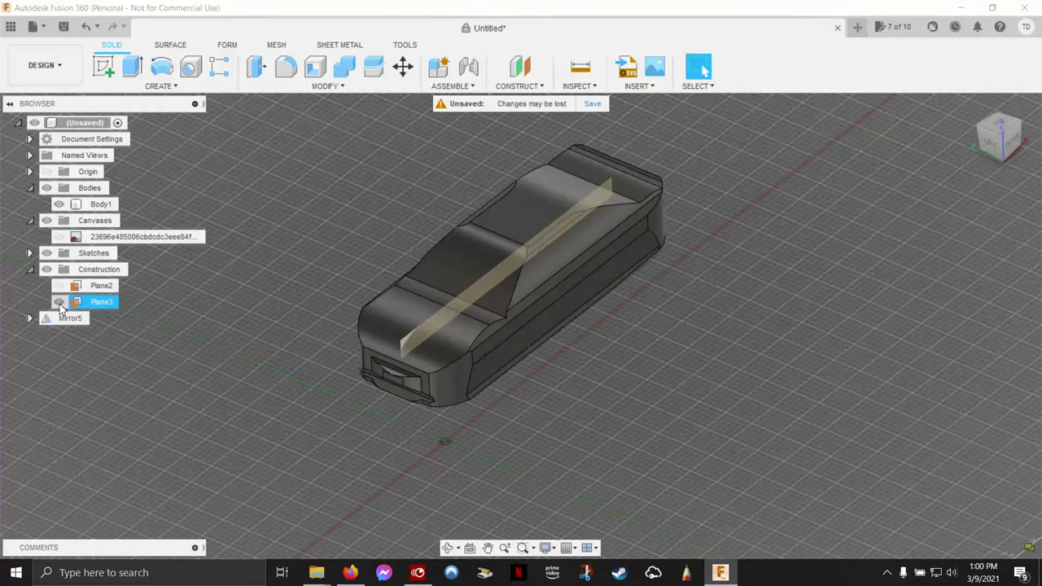
pyautogui.click(59, 302)
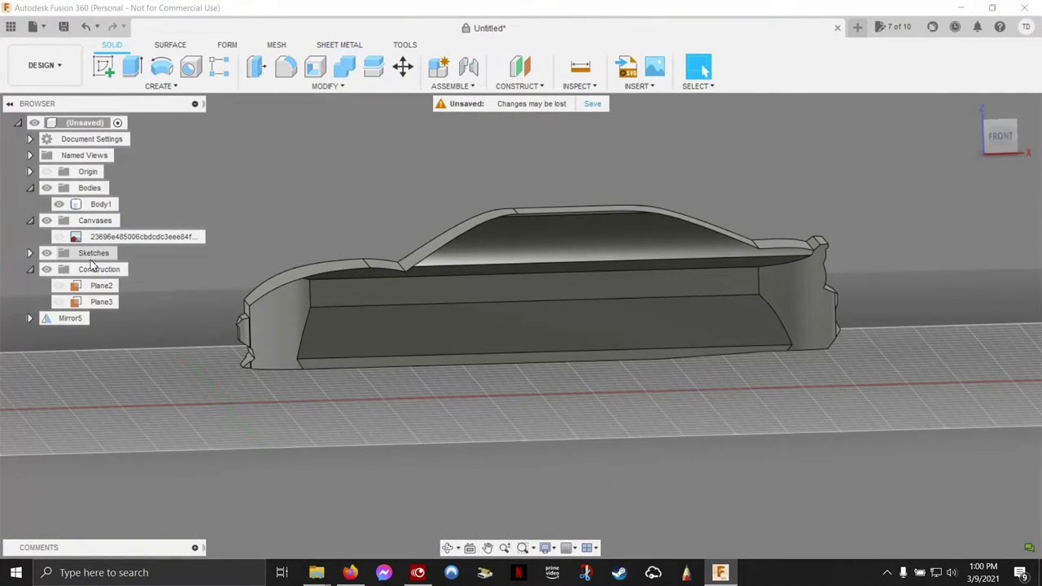
pyautogui.click(30, 254)
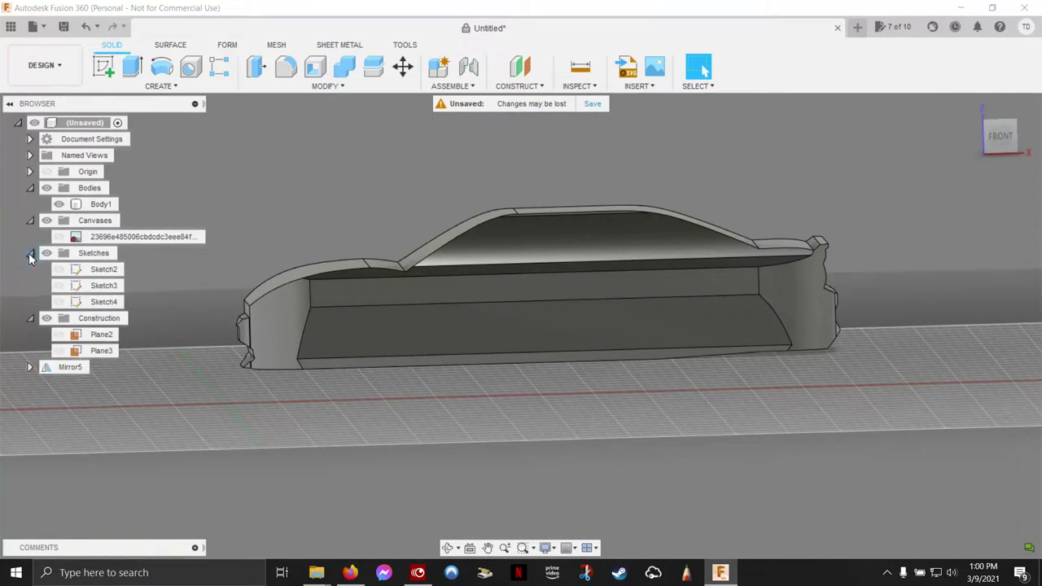
# - Show Sketch2 and select the front and rear wheel-arch profiles
pyautogui.click(60, 269)
pyautogui.click(59, 271)
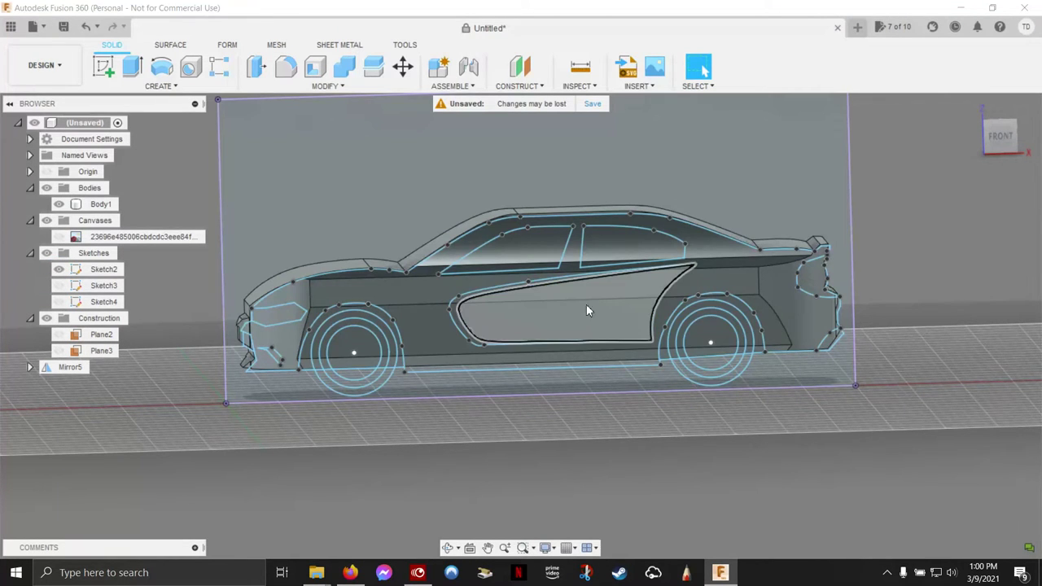
pyautogui.scroll(3, 350, 339)
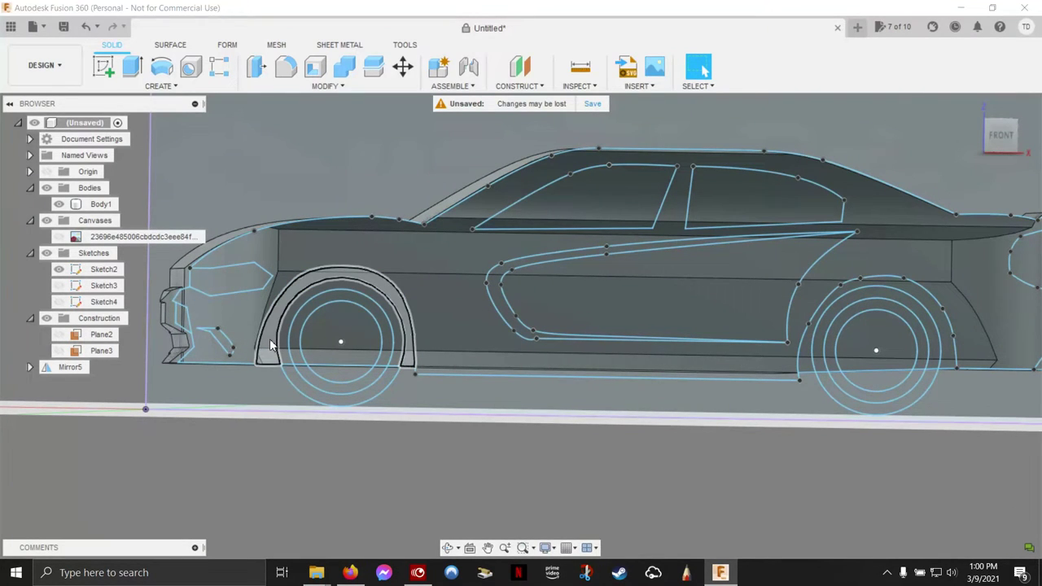
pyautogui.click(282, 345)
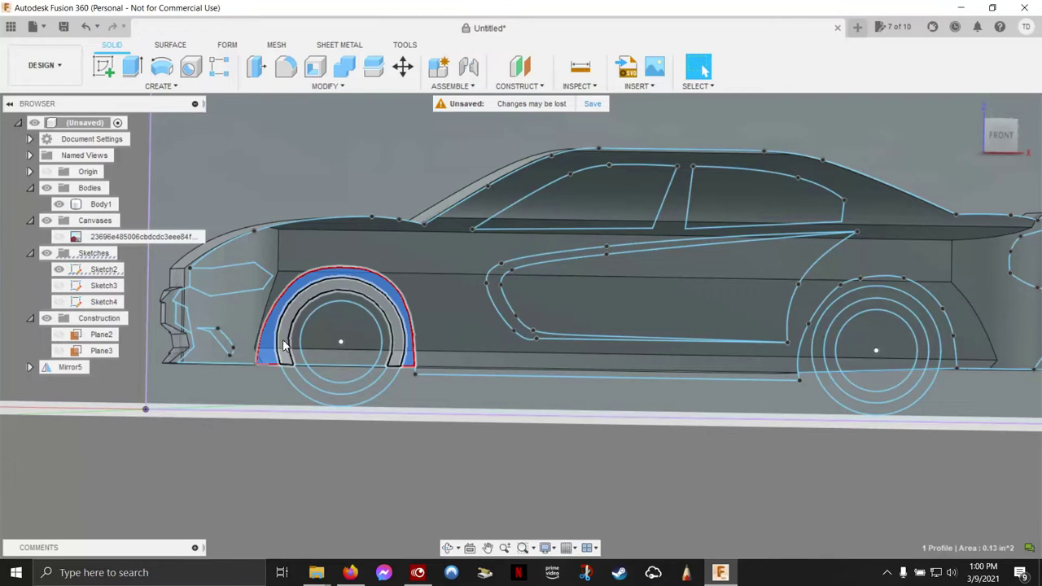
pyautogui.keyDown('shift'); pyautogui.click(324, 338); pyautogui.keyUp('shift')
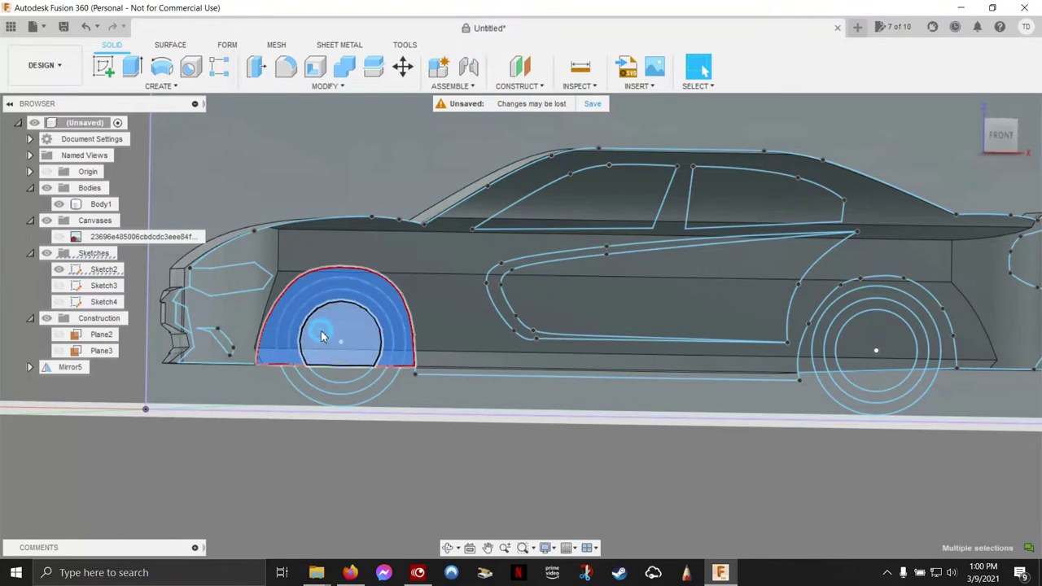
pyautogui.keyDown('shift'); pyautogui.click(842, 340); pyautogui.keyUp('shift')
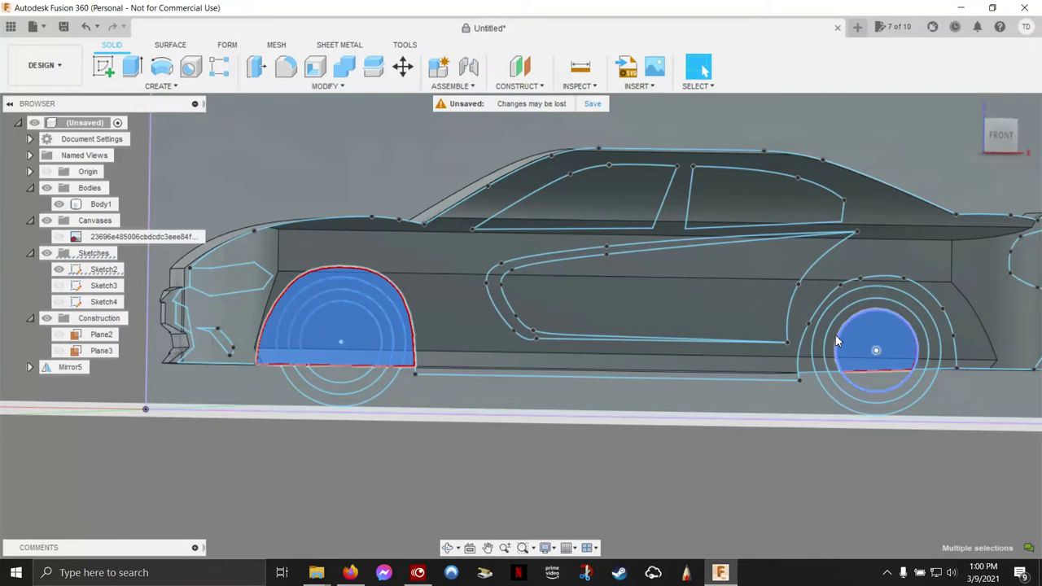
pyautogui.keyDown('shift'); pyautogui.click(811, 348); pyautogui.keyUp('shift')
pyautogui.keyDown('shift'); pyautogui.click(805, 355); pyautogui.keyUp('shift')
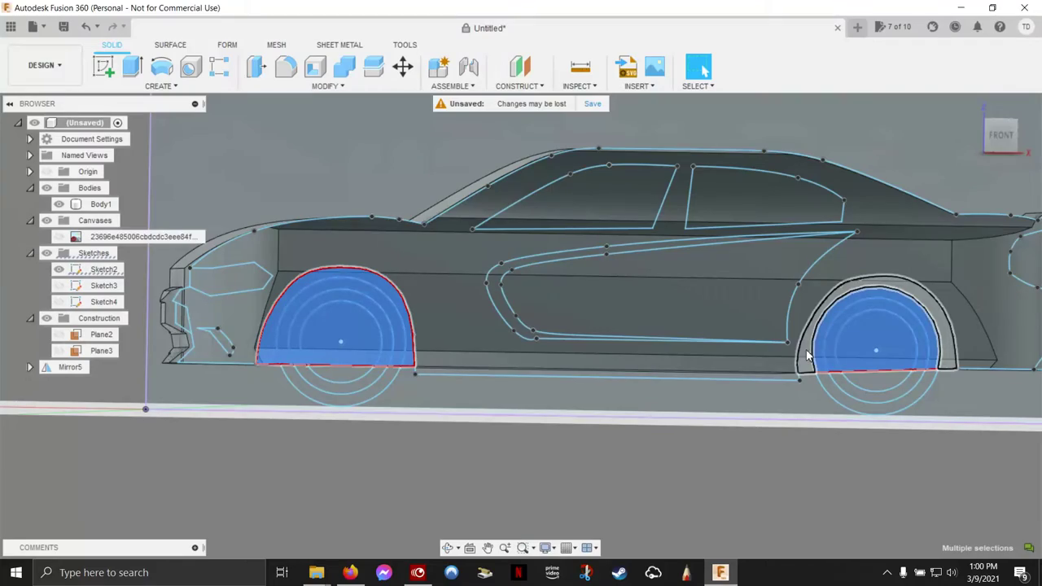
# - Press Pull the selected arch profiles as a 0.60 in cut into the body
pyautogui.press('F6')
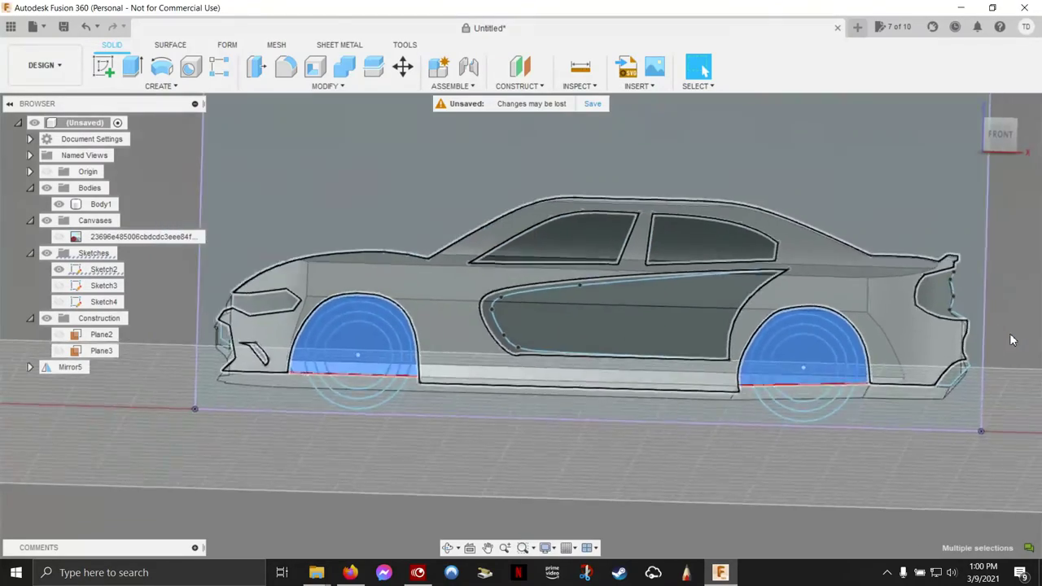
pyautogui.keyDown('shift'); pyautogui.moveTo(1012, 339); pyautogui.dragTo(782, 354, button='middle'); pyautogui.keyUp('shift')
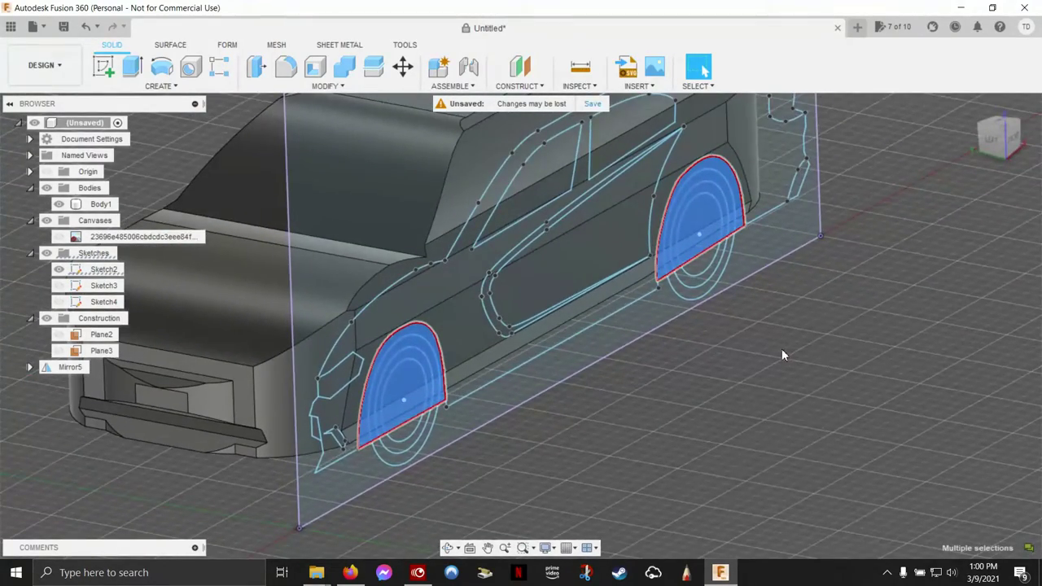
pyautogui.rightClick(784, 354)
pyautogui.click(837, 330)
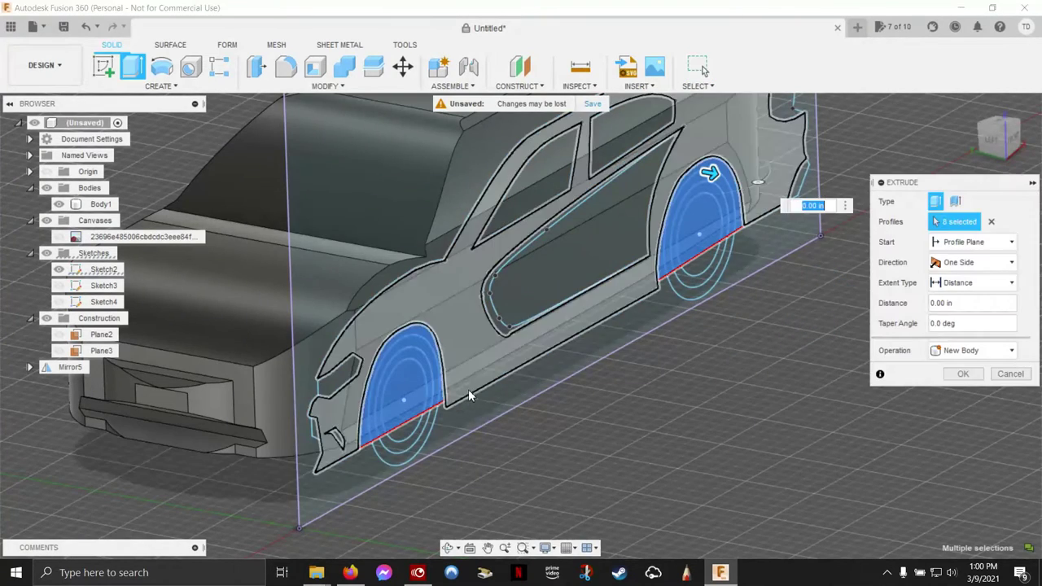
pyautogui.moveTo(712, 173); pyautogui.dragTo(636, 181)
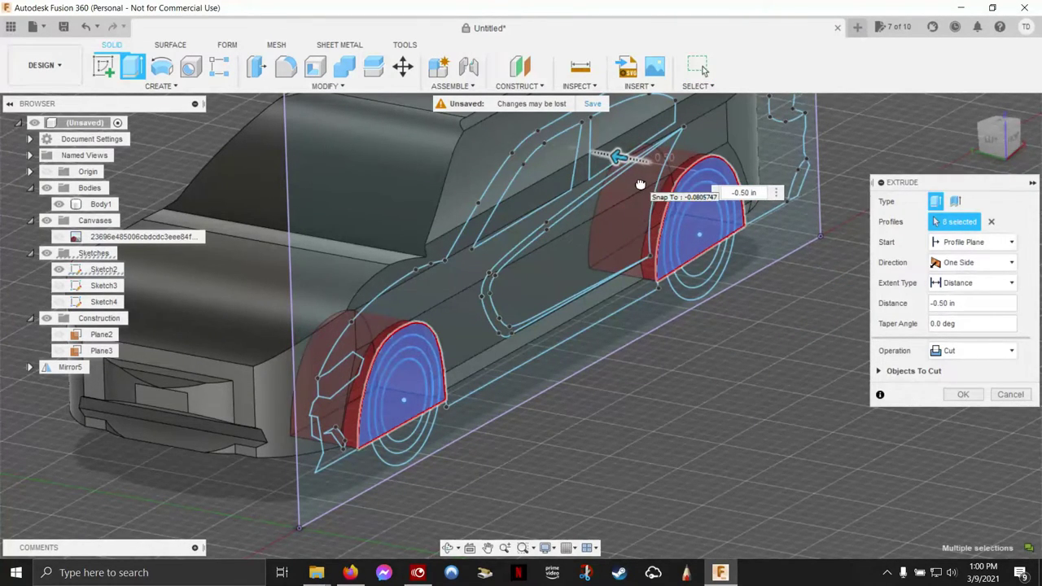
pyautogui.keyDown('shift'); pyautogui.moveTo(636, 181); pyautogui.dragTo(818, 218, button='middle'); pyautogui.keyUp('shift')
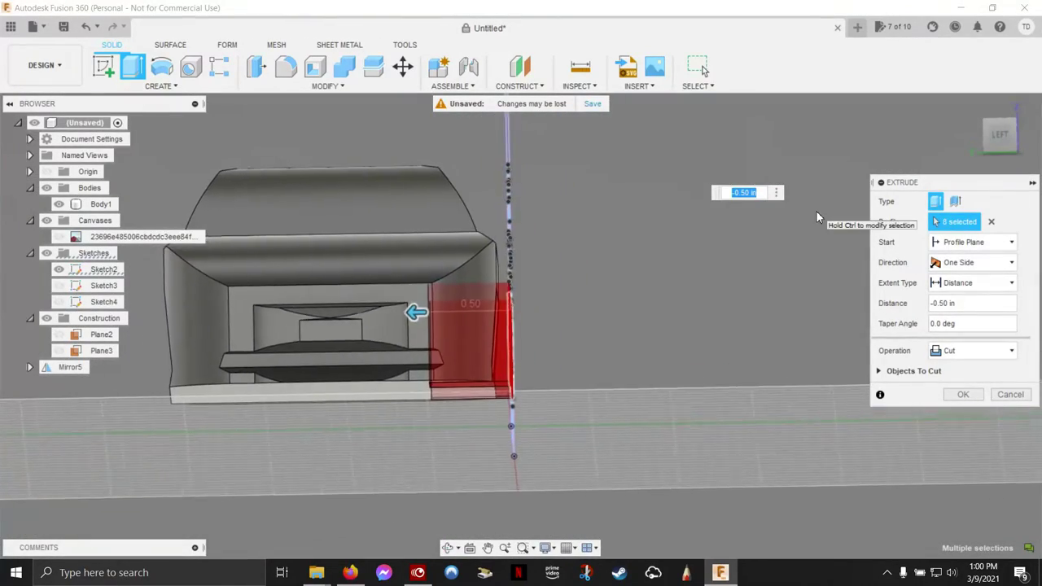
pyautogui.moveTo(815, 210)
pyautogui.keyDown('shift'); pyautogui.mouseDown(button='middle')
pyautogui.moveTo(427, 246)
pyautogui.moveTo(667, 247)
pyautogui.mouseUp(button='middle'); pyautogui.keyUp('shift')
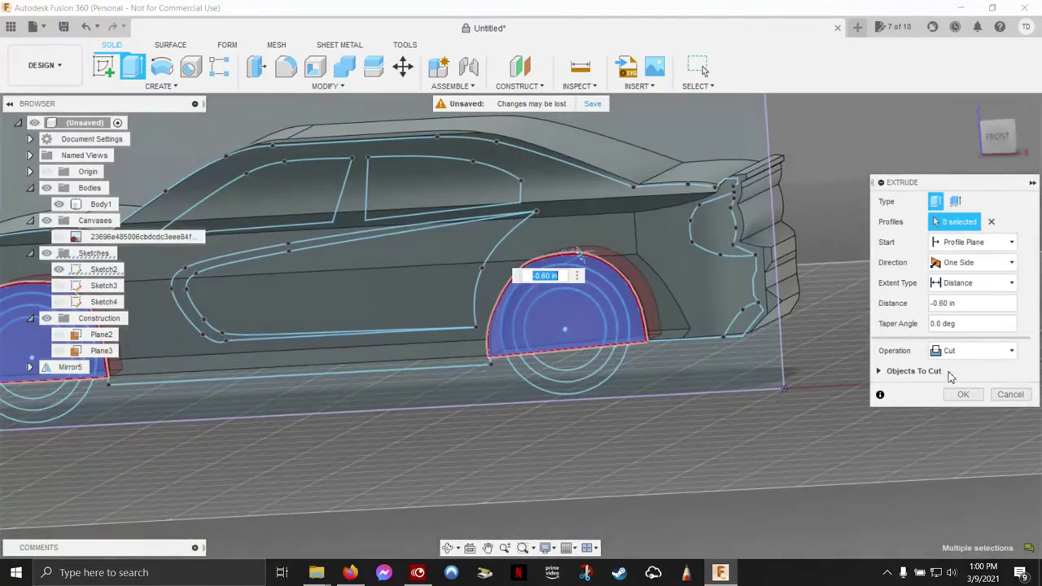
pyautogui.click(961, 395)
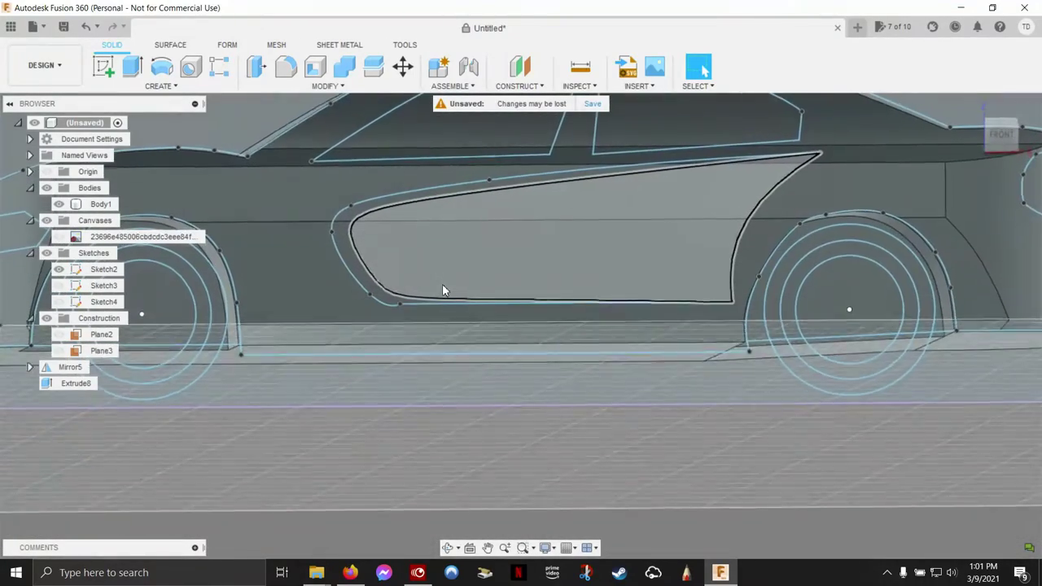
# - Cut the side cove and its outer band 0.20 in into the body
pyautogui.click(508, 273)
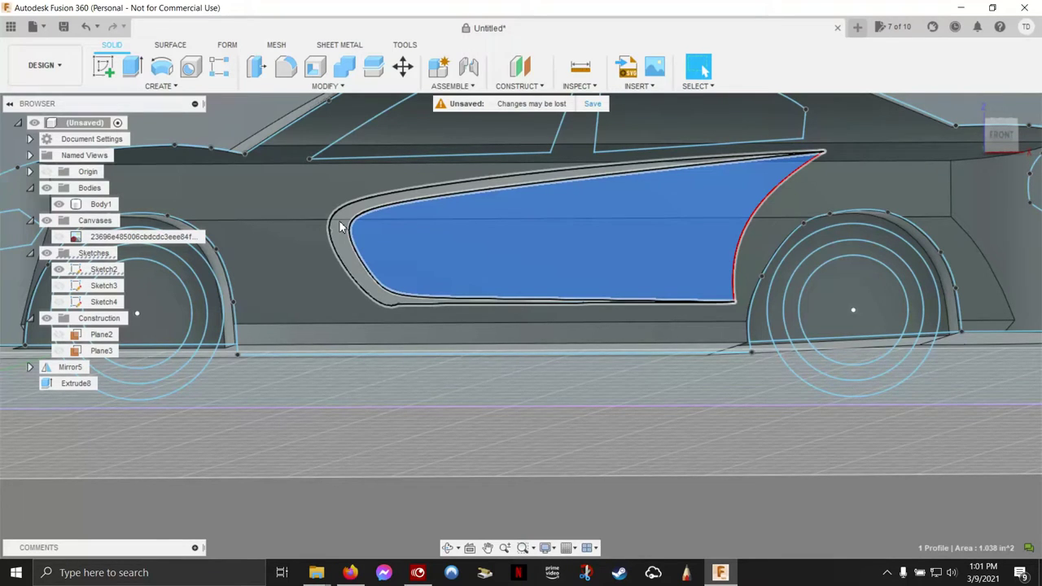
pyautogui.keyDown('ctrl'); pyautogui.click(338, 225); pyautogui.keyUp('ctrl')
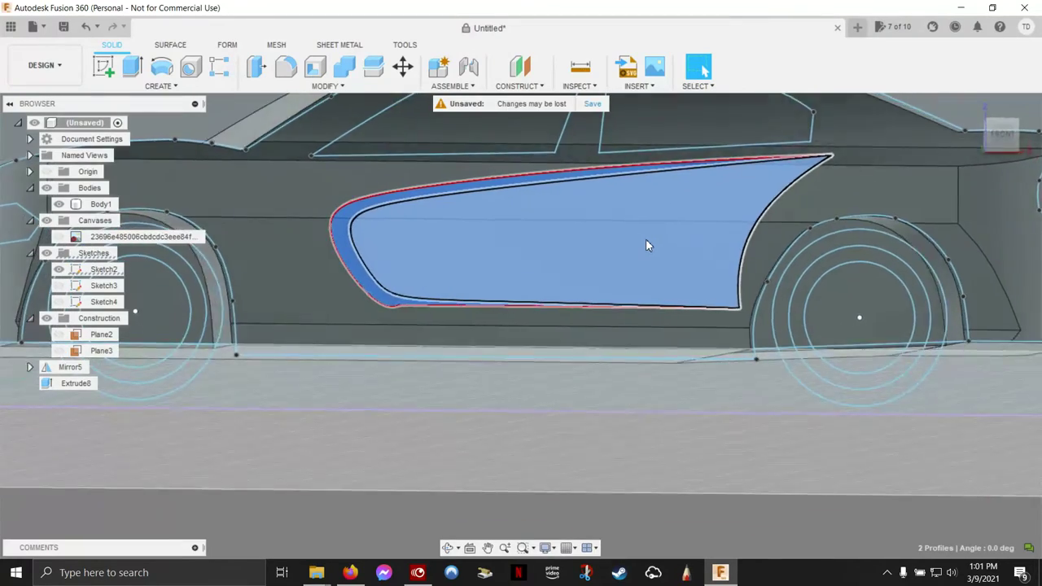
pyautogui.moveTo(646, 245)
pyautogui.keyDown('shift'); pyautogui.mouseDown(button='middle')
pyautogui.moveTo(635, 258)
pyautogui.moveTo(649, 265)
pyautogui.mouseUp(button='middle'); pyautogui.keyUp('shift')
pyautogui.rightClick(649, 266)
pyautogui.click(681, 254)
pyautogui.moveTo(576, 160)
pyautogui.mouseDown()
pyautogui.moveTo(527, 173)
pyautogui.moveTo(541, 176)
pyautogui.mouseUp()
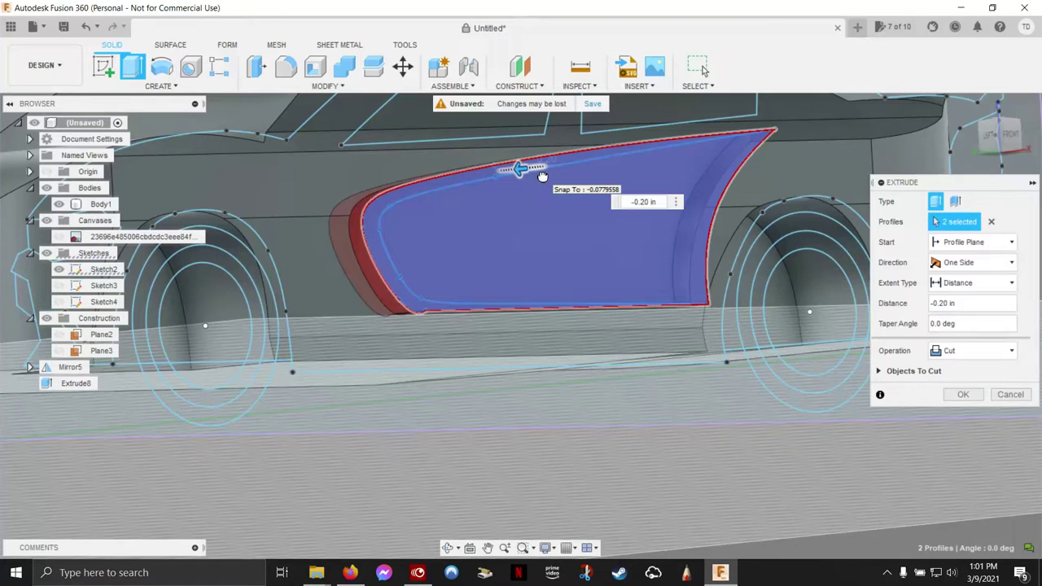
pyautogui.moveTo(542, 177); pyautogui.dragTo(542, 175)
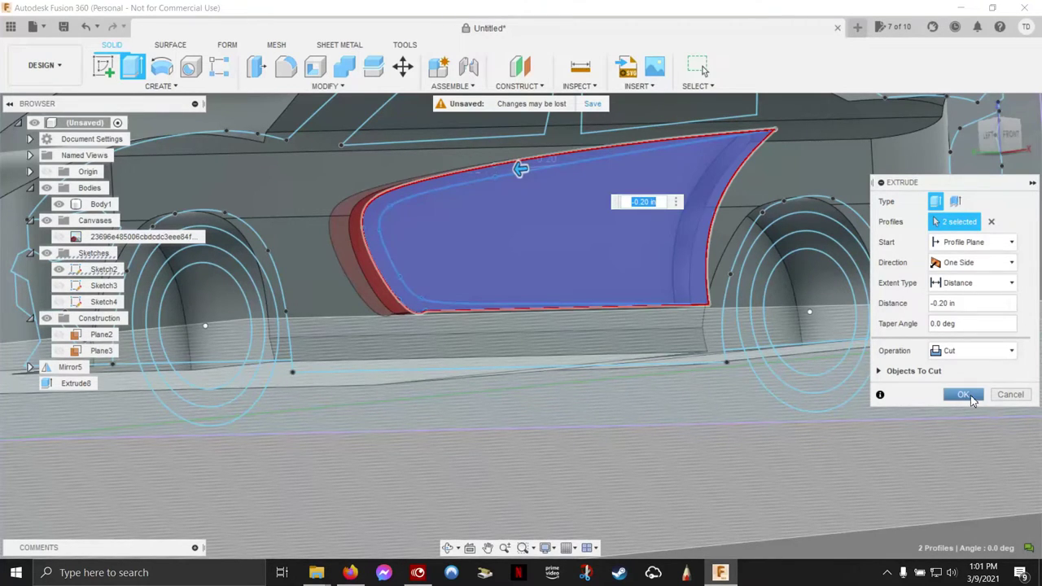
pyautogui.click(965, 394)
# - Cut the inner cove profile a further 0.30 in deep, then hide Sketch2
pyautogui.click(621, 245)
pyautogui.rightClick(623, 242)
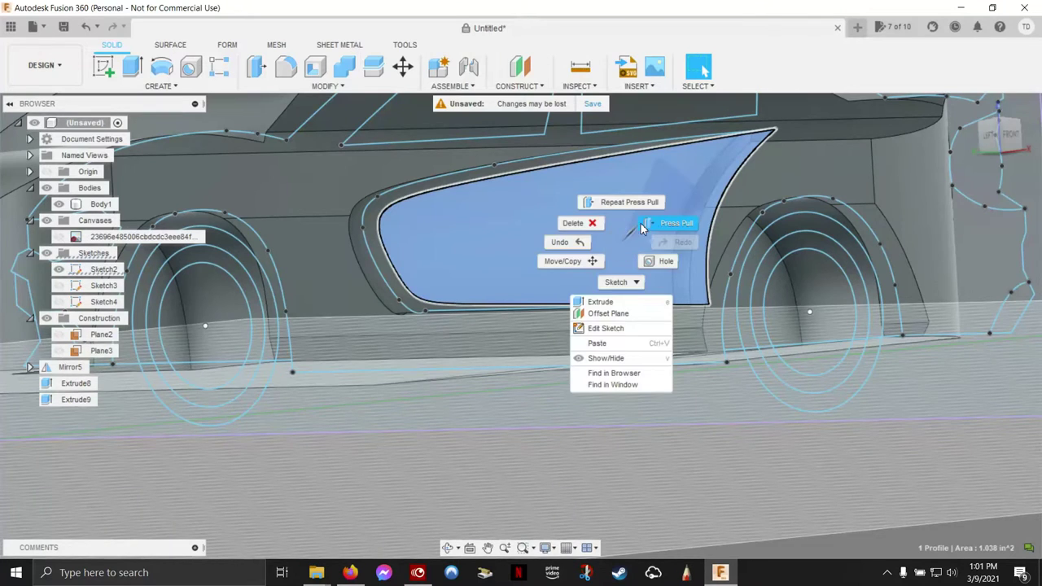
pyautogui.click(651, 227)
pyautogui.moveTo(594, 220); pyautogui.dragTo(545, 227)
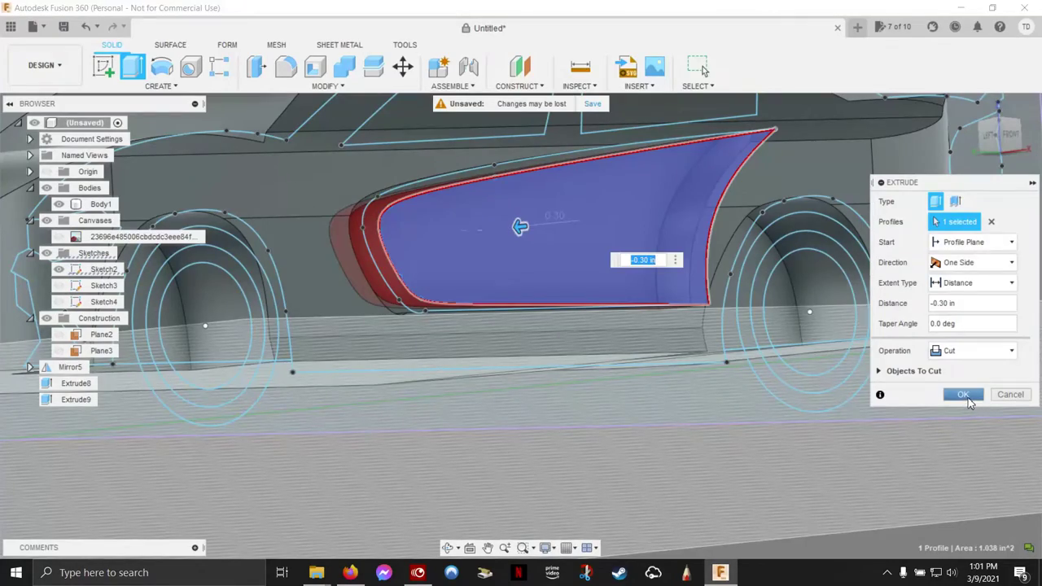
pyautogui.click(964, 395)
pyautogui.scroll(1, 556, 247)
pyautogui.scroll(3, 629, 259)
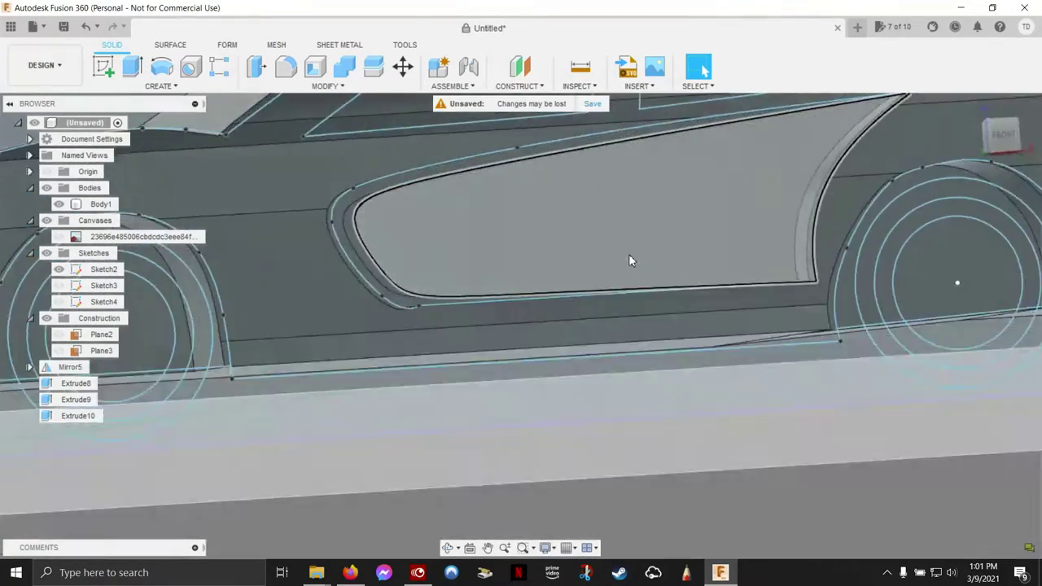
pyautogui.click(58, 270)
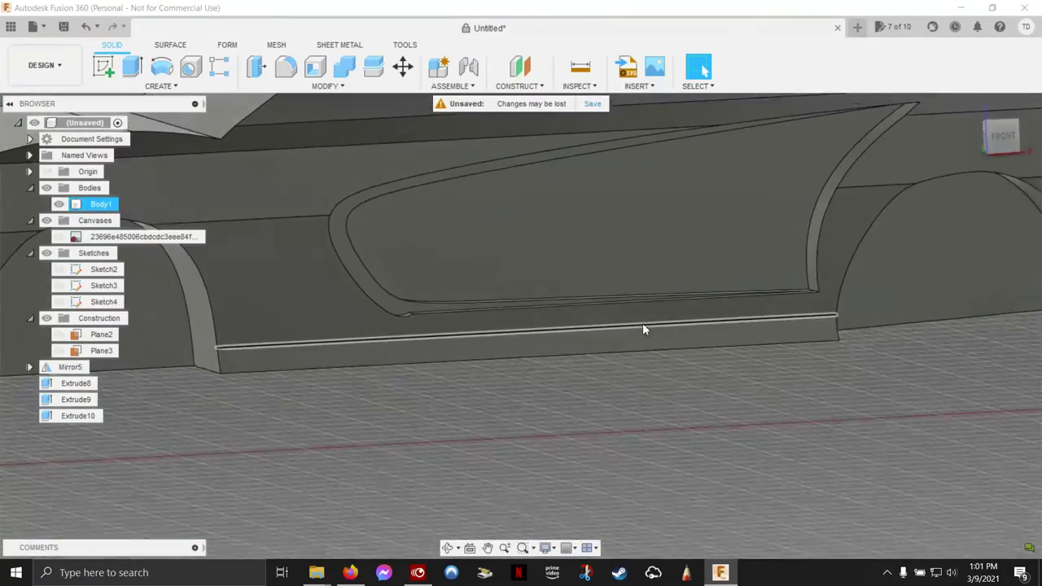
pyautogui.scroll(-3, 642, 323)
pyautogui.keyDown('shift'); pyautogui.moveTo(514, 309); pyautogui.dragTo(497, 307, button='middle'); pyautogui.keyUp('shift')
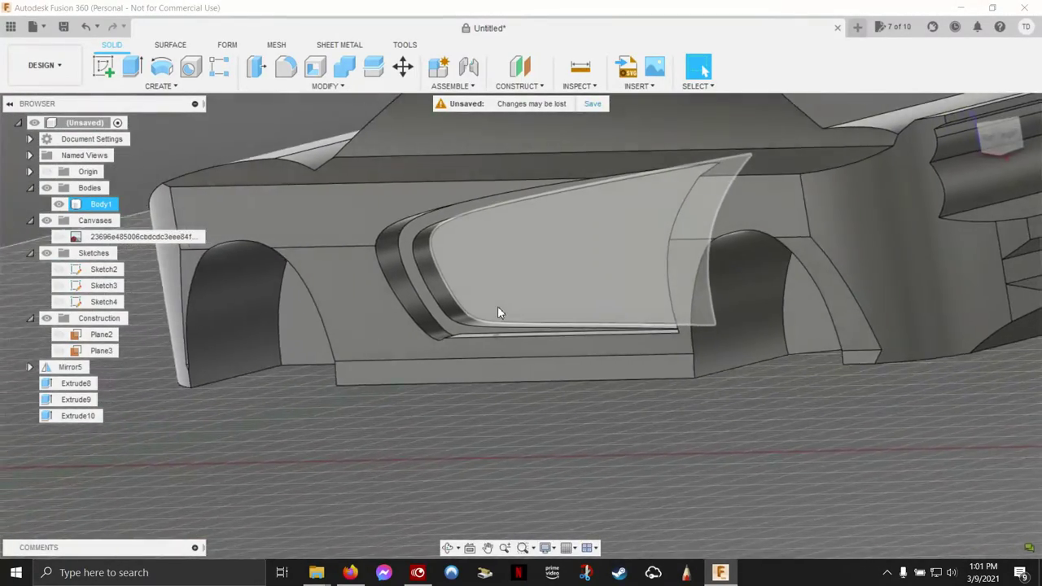
pyautogui.scroll(-2, 497, 306)
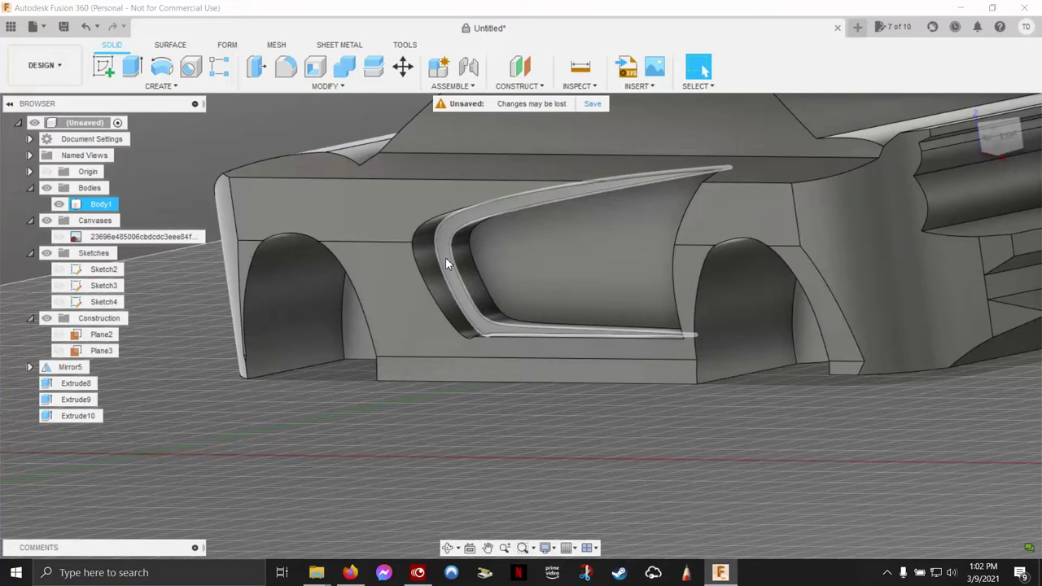
pyautogui.click(445, 259)
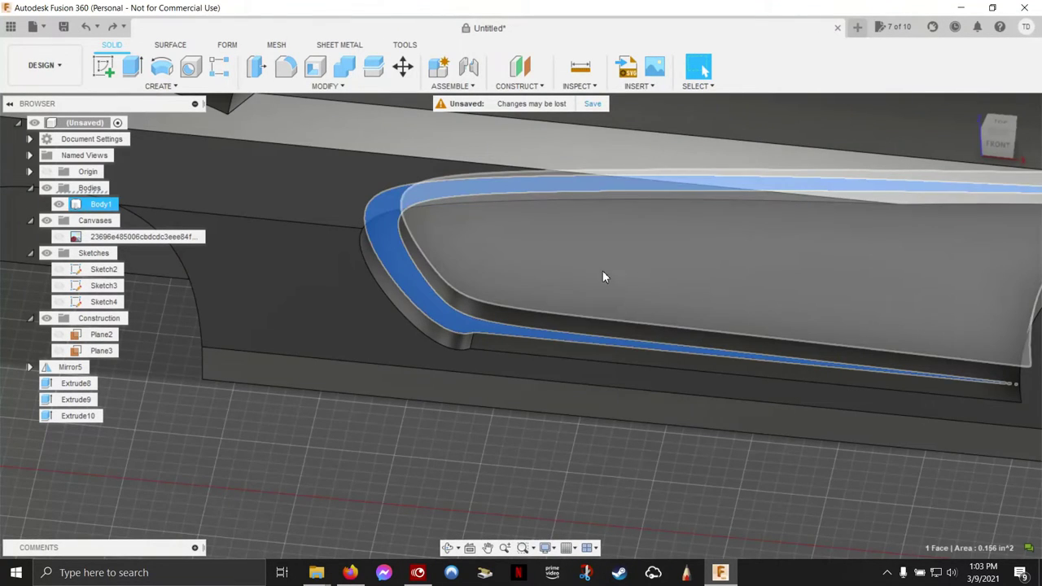
# - Rotate the cove's ledge face -2.5 degrees about Y with Move/Copy
pyautogui.rightClick(603, 270)
pyautogui.click(611, 232)
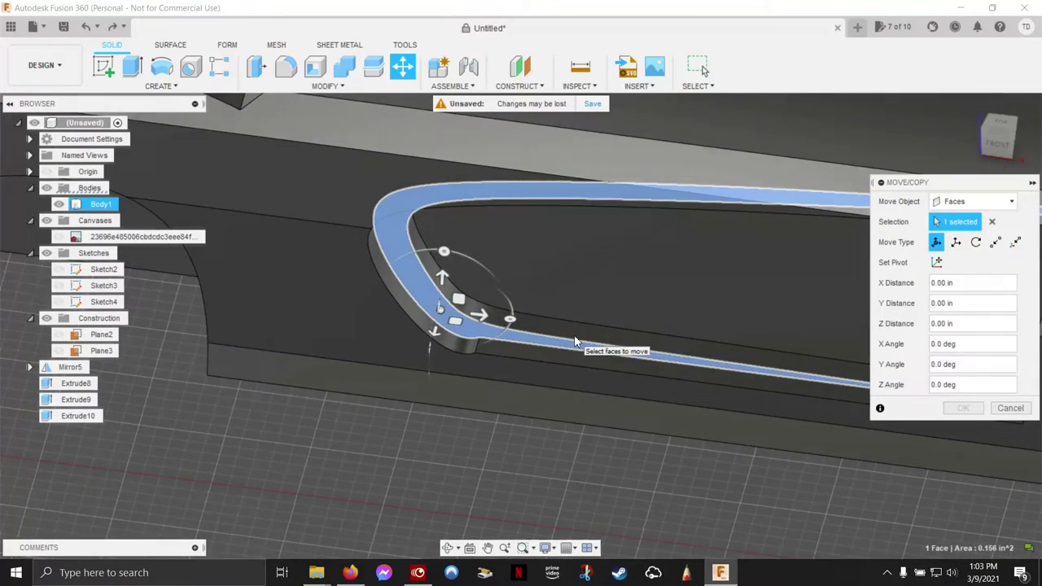
pyautogui.moveTo(553, 302); pyautogui.dragTo(553, 302)
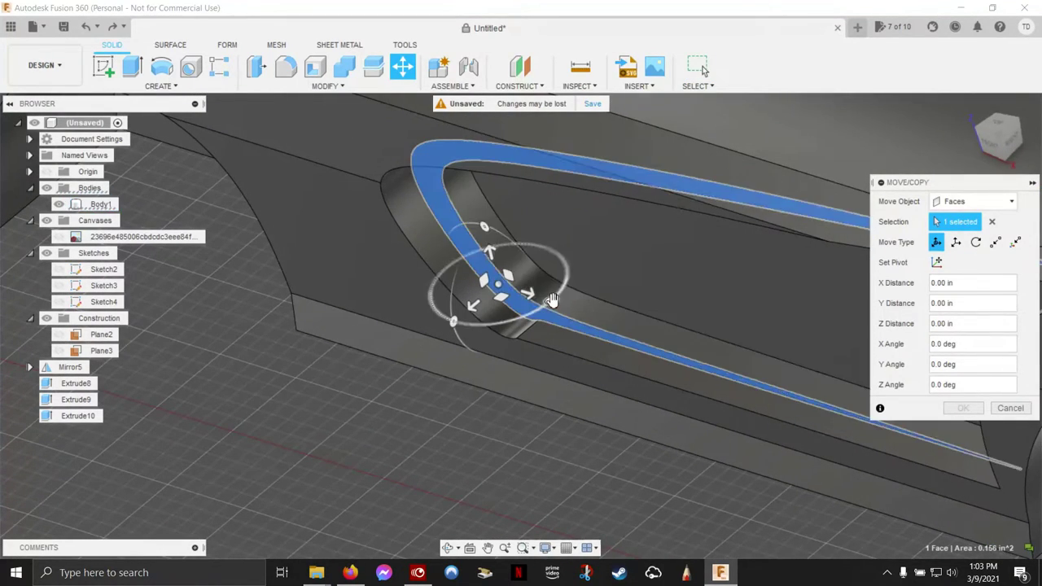
pyautogui.keyDown('shift'); pyautogui.moveTo(553, 302); pyautogui.dragTo(739, 324, button='middle'); pyautogui.keyUp('shift')
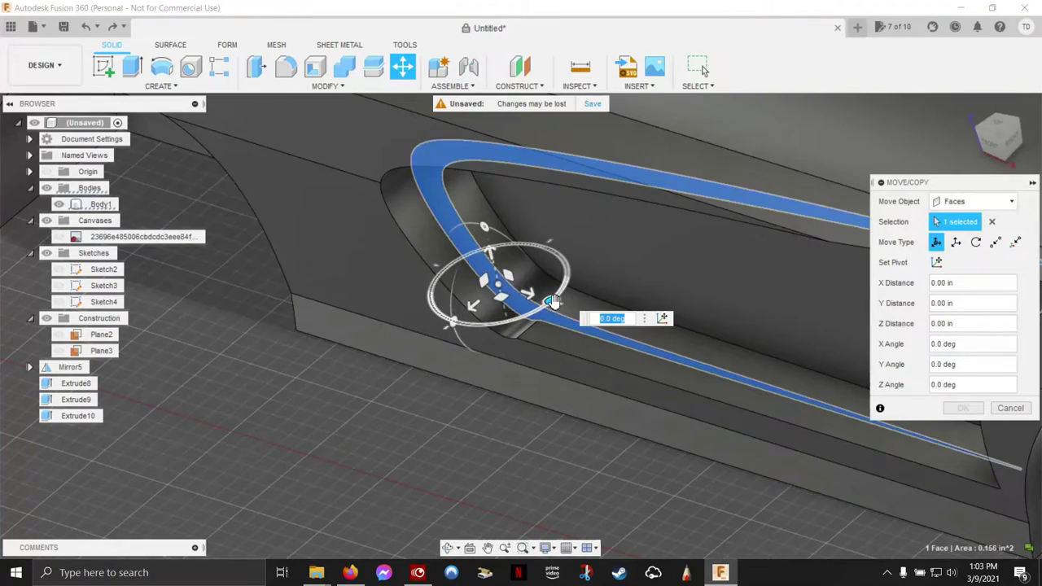
pyautogui.scroll(-5, 503, 162)
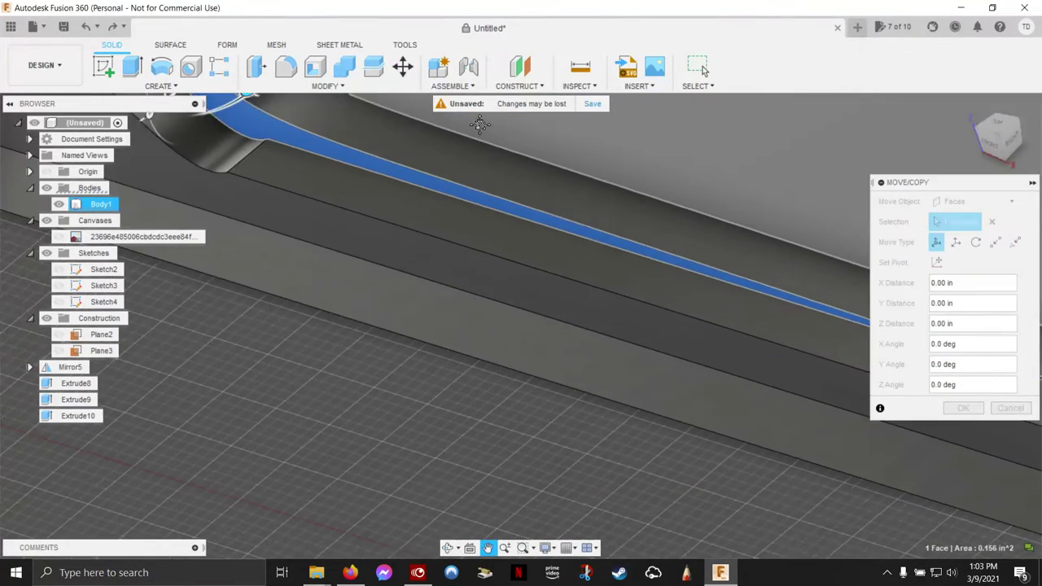
pyautogui.keyDown('shift'); pyautogui.moveTo(503, 162); pyautogui.dragTo(415, 153, button='middle'); pyautogui.keyUp('shift')
pyautogui.moveTo(388, 133); pyautogui.dragTo(385, 137)
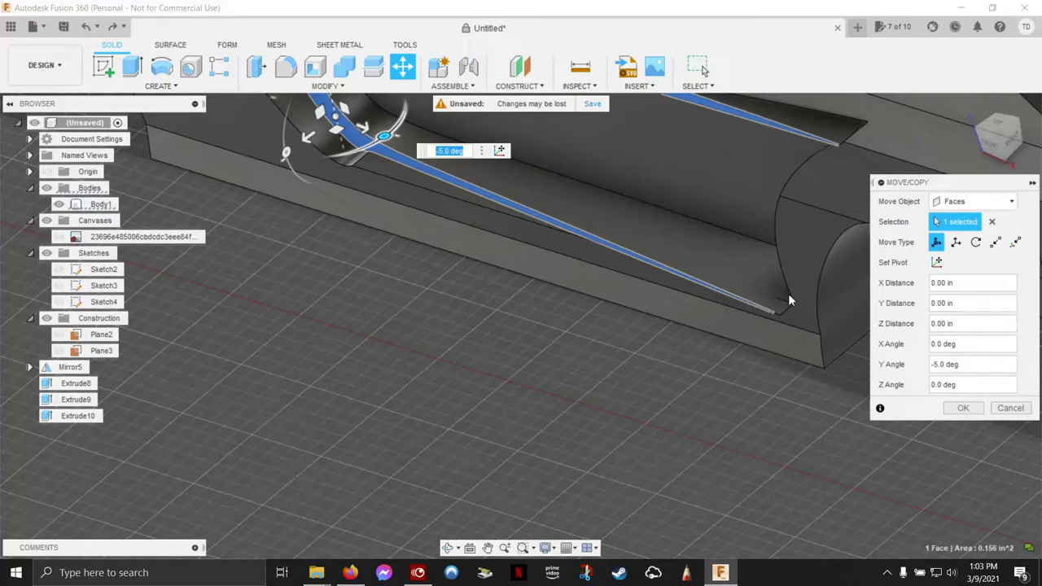
pyautogui.click(440, 151)
pyautogui.write('-2.5')
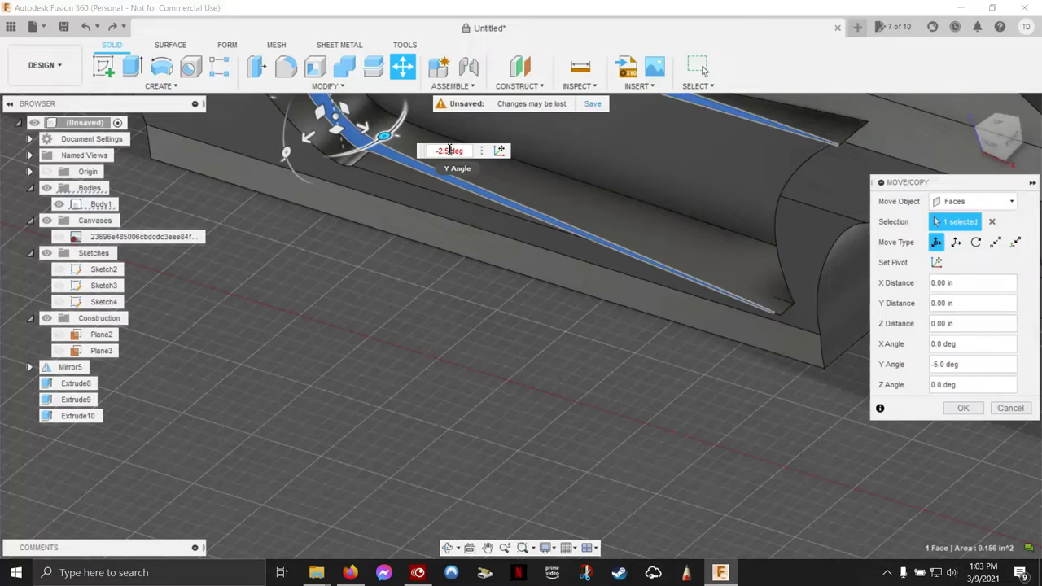
pyautogui.press('Return')
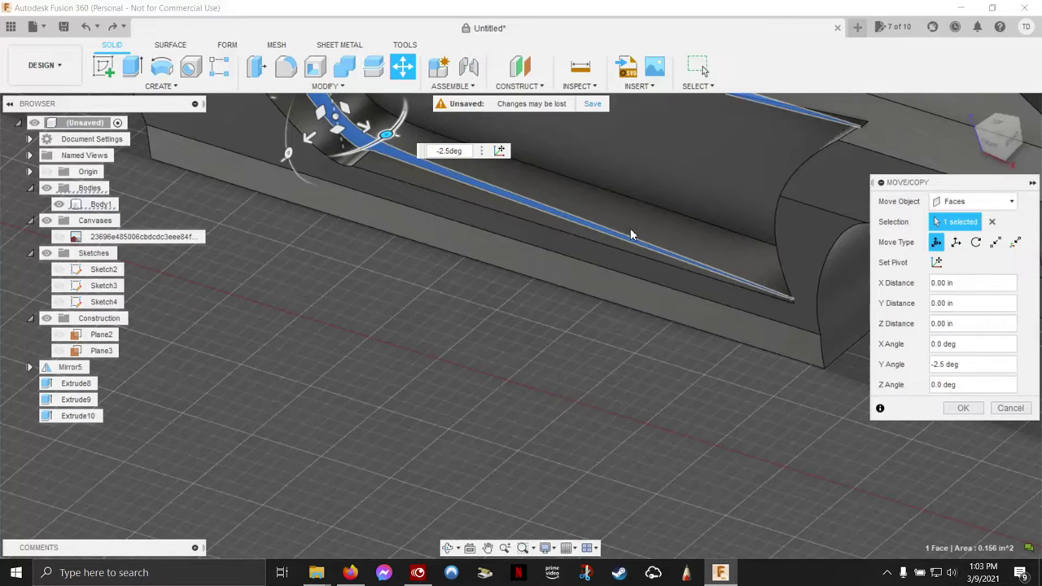
pyautogui.click(964, 410)
pyautogui.scroll(-3, 887, 403)
pyautogui.scroll(3, 364, 292)
pyautogui.scroll(2, 328, 273)
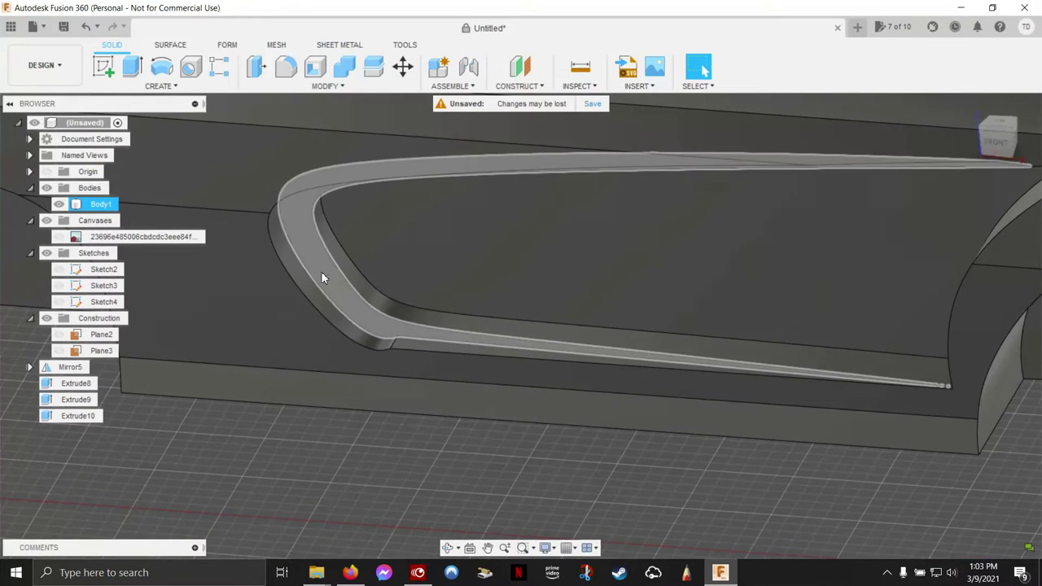
# - Bevel the three cove rim edges with a 0.05 in equal-distance chamfer
pyautogui.keyDown('shift'); pyautogui.moveTo(324, 277); pyautogui.dragTo(300, 275, button='middle'); pyautogui.keyUp('shift')
pyautogui.click(289, 277)
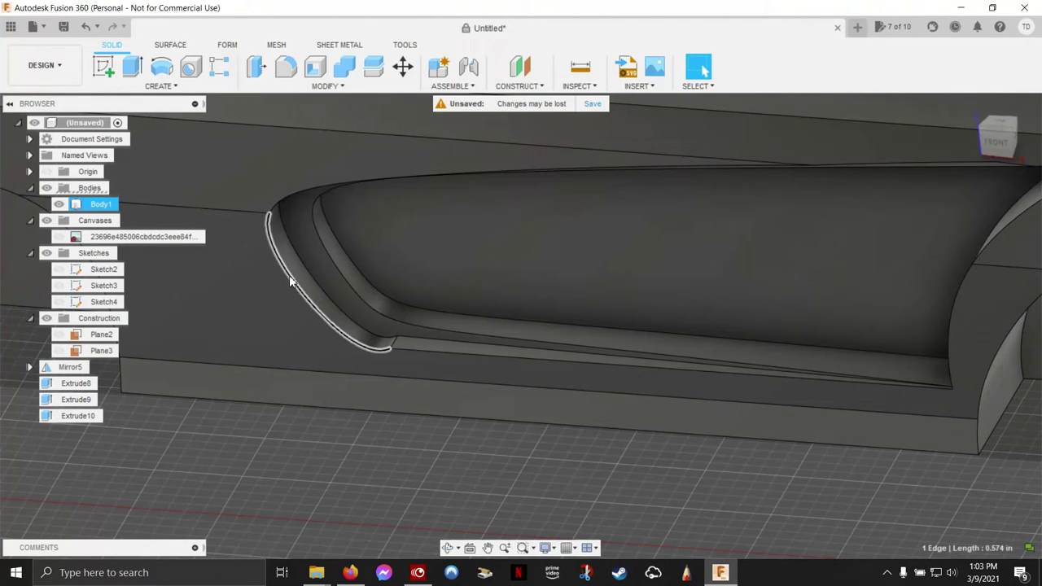
pyautogui.keyDown('shift'); pyautogui.click(409, 353); pyautogui.keyUp('shift')
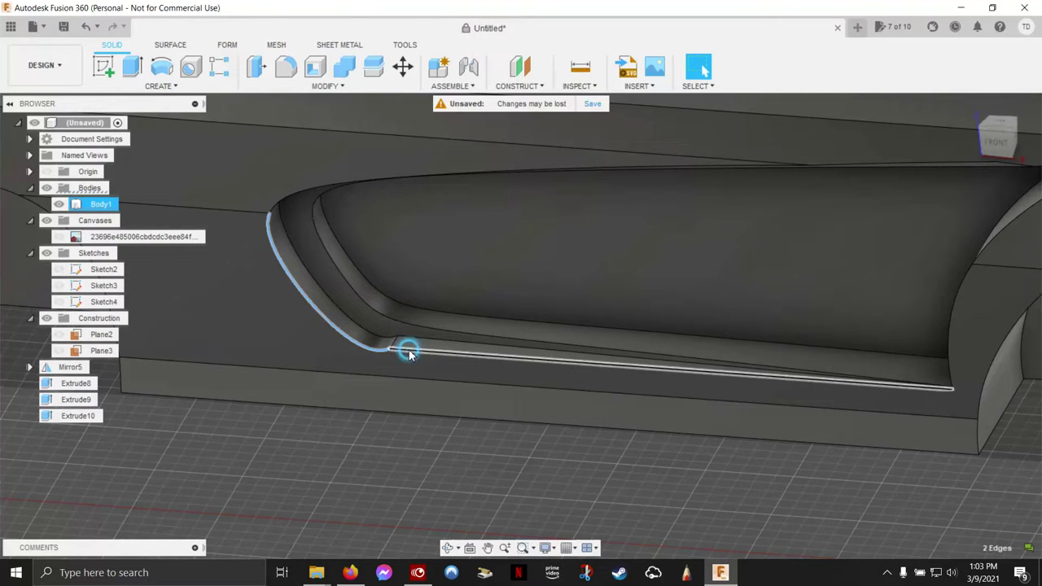
pyautogui.rightClick(294, 196)
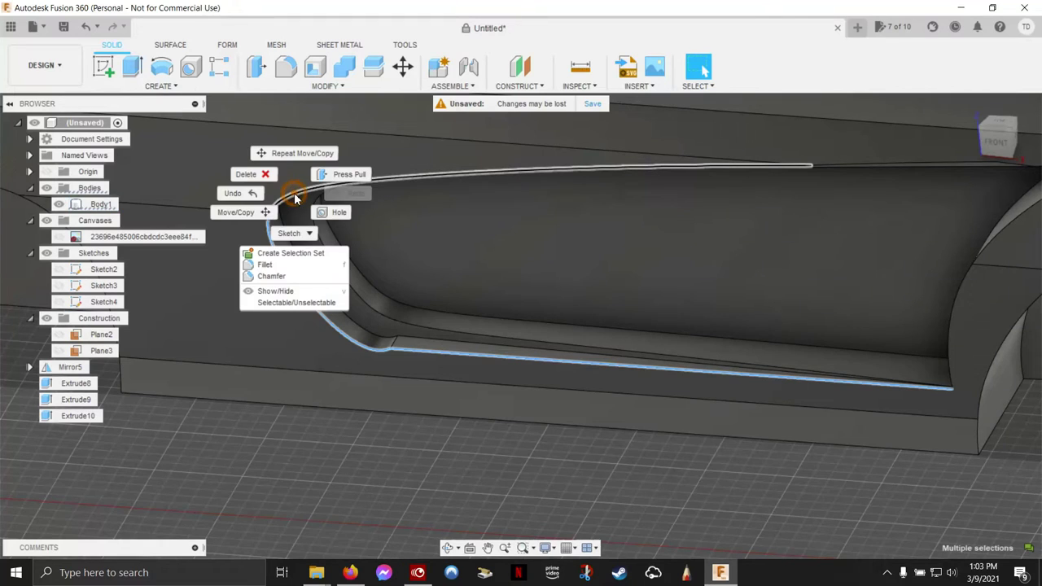
pyautogui.click(283, 278)
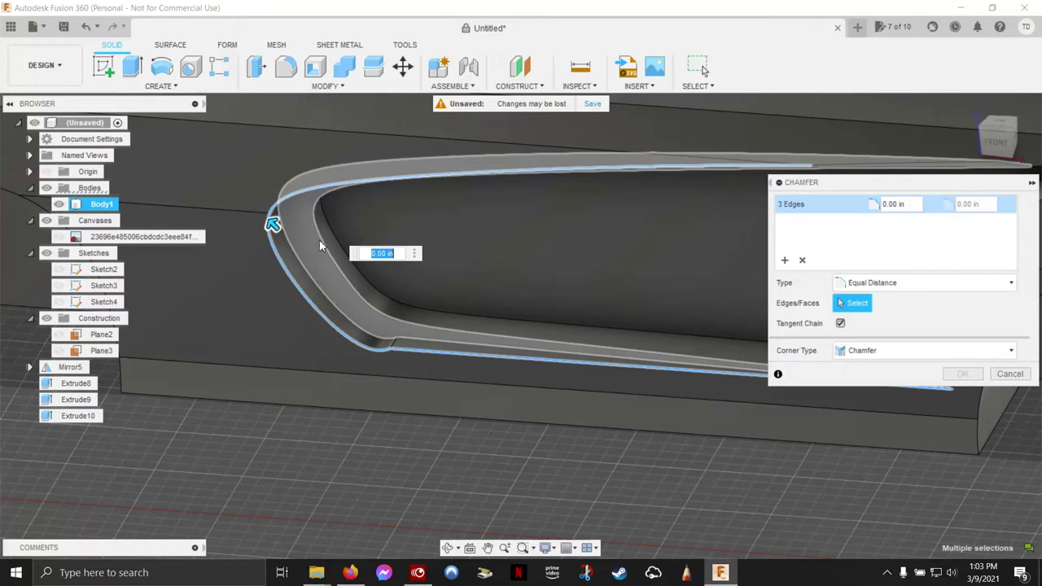
pyautogui.keyDown('shift'); pyautogui.moveTo(341, 232); pyautogui.dragTo(331, 165, button='middle'); pyautogui.keyUp('shift')
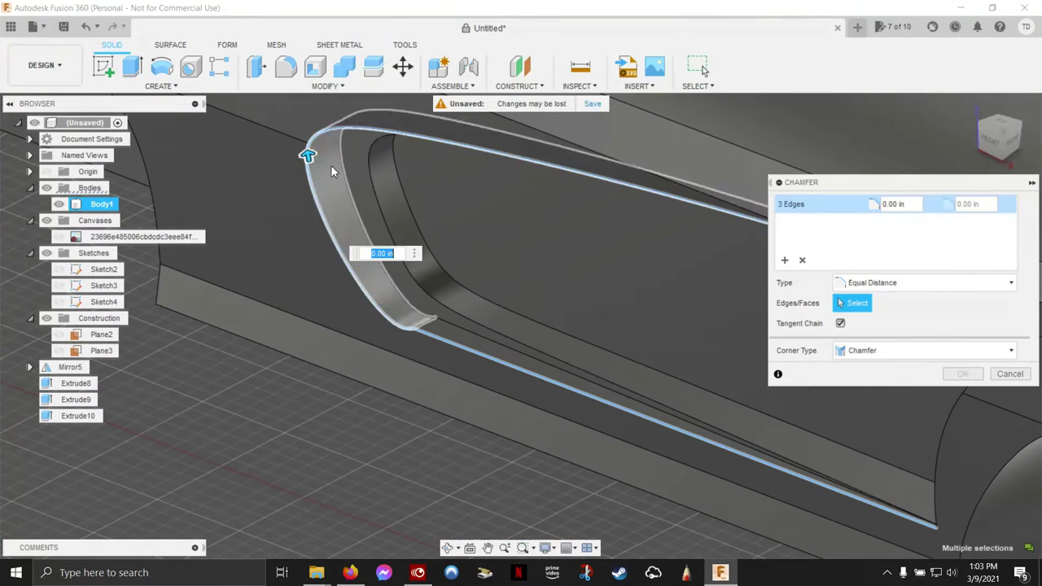
pyautogui.moveTo(316, 143); pyautogui.dragTo(315, 155)
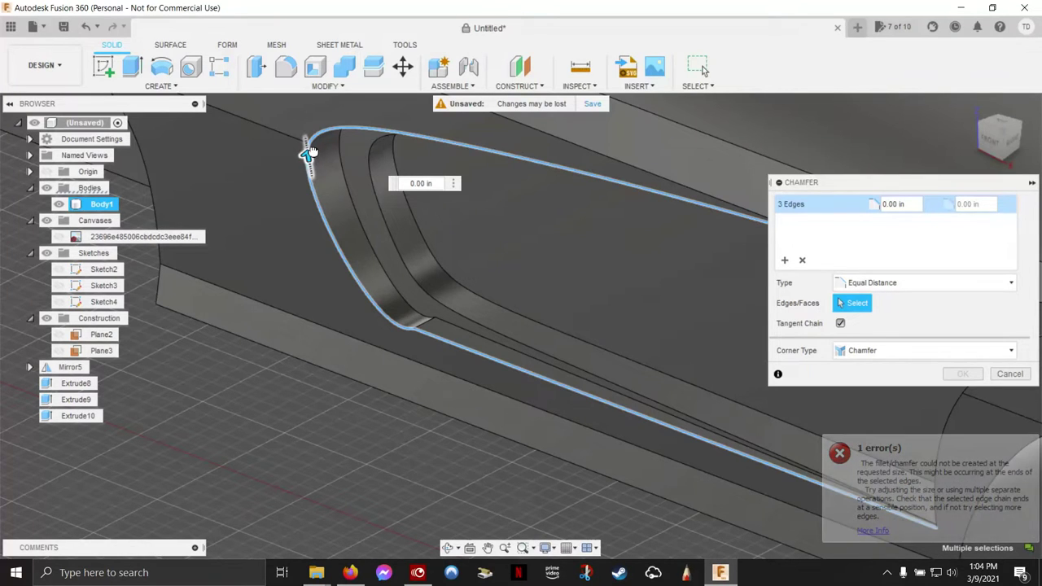
pyautogui.moveTo(311, 153); pyautogui.dragTo(307, 147)
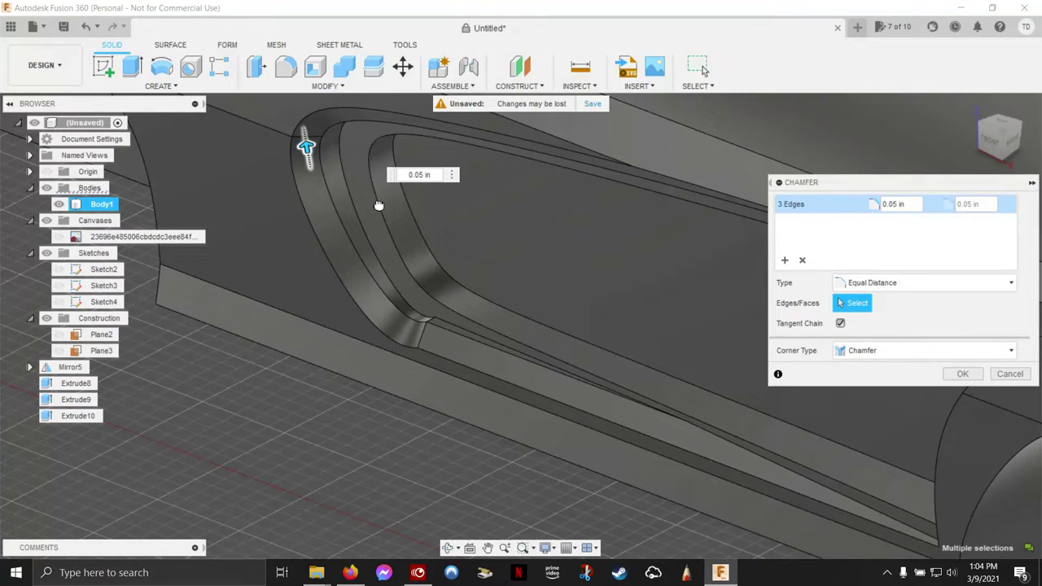
pyautogui.click(963, 375)
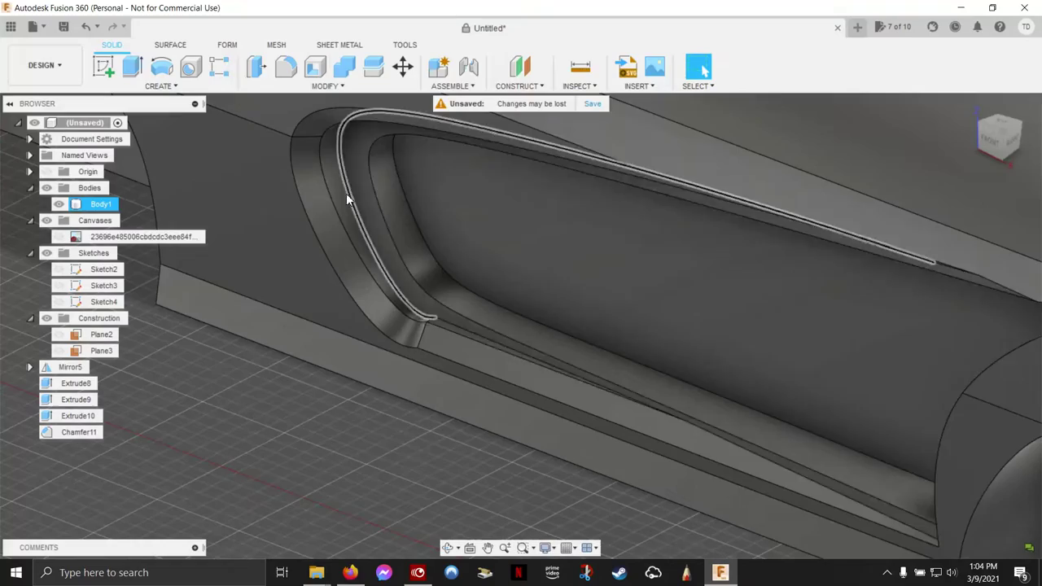
pyautogui.scroll(-5, 908, 356)
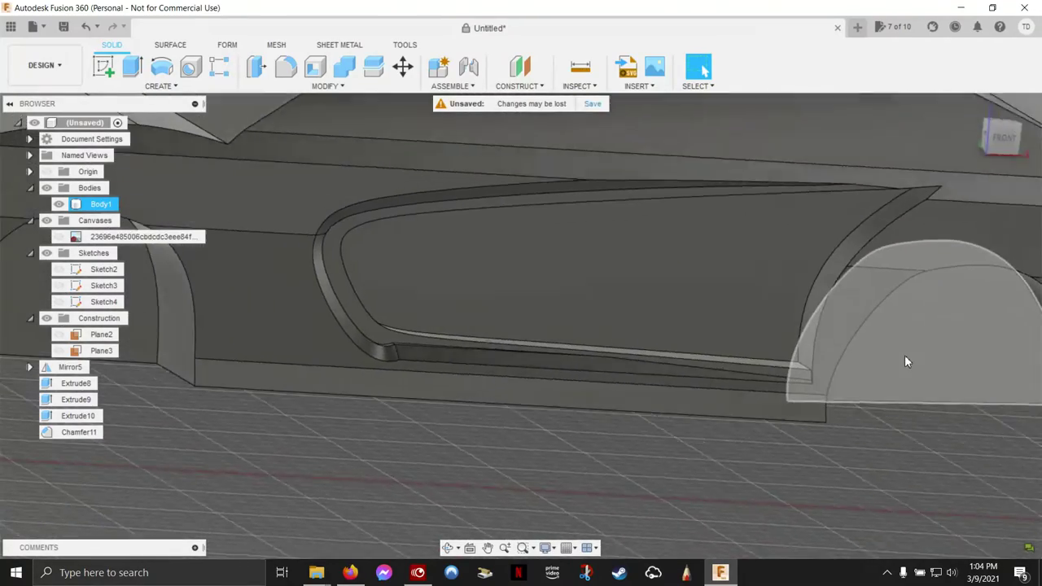
pyautogui.moveTo(877, 342)
pyautogui.keyDown('shift'); pyautogui.mouseDown(button='middle')
pyautogui.moveTo(380, 301)
pyautogui.moveTo(350, 272)
pyautogui.mouseUp(button='middle'); pyautogui.keyUp('shift')
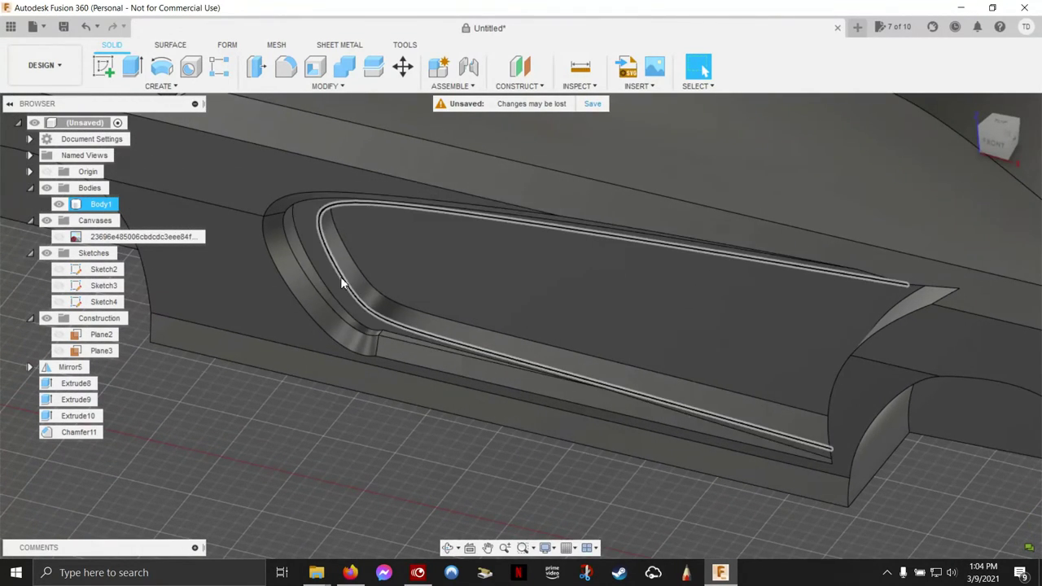
# - Delete the thin trim piece lining the side recess
pyautogui.click(350, 272)
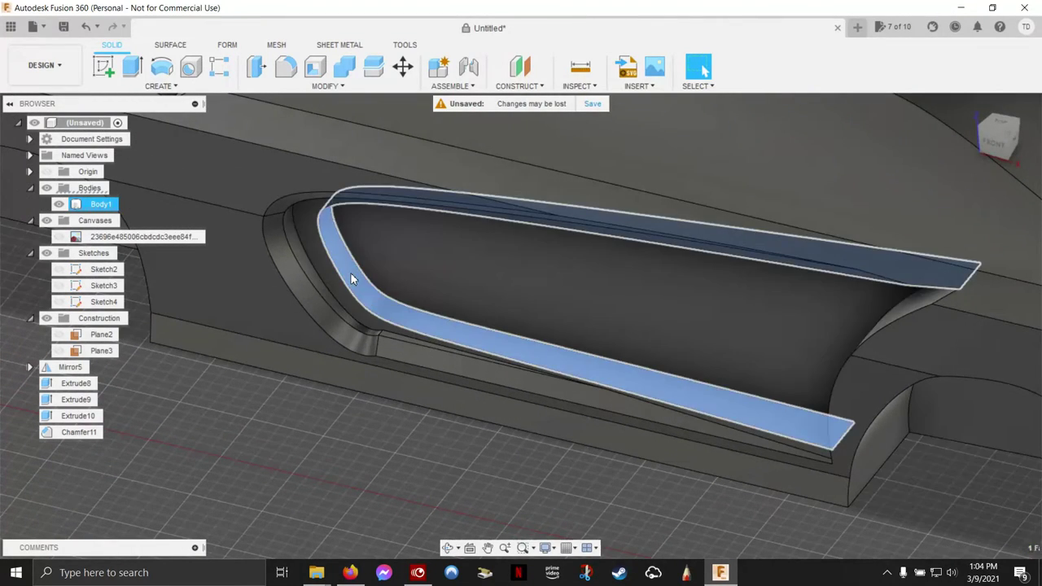
pyautogui.press('Delete')
pyautogui.keyDown('shift'); pyautogui.moveTo(1001, 333); pyautogui.dragTo(899, 391, button='middle'); pyautogui.keyUp('shift')
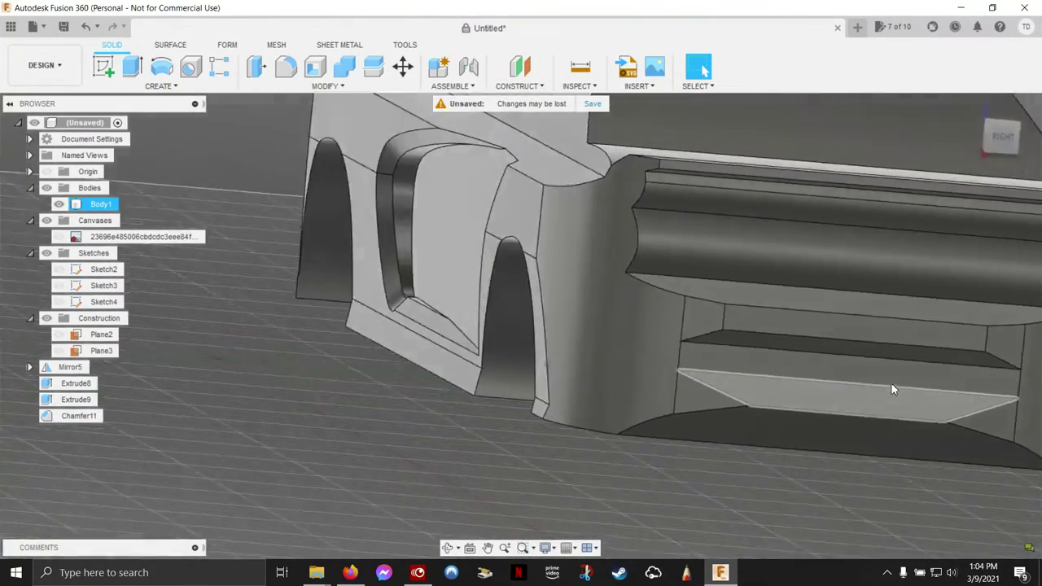
pyautogui.moveTo(892, 389)
pyautogui.keyDown('shift'); pyautogui.mouseDown(button='middle')
pyautogui.moveTo(277, 237)
pyautogui.moveTo(402, 420)
pyautogui.moveTo(425, 481)
pyautogui.moveTo(425, 389)
pyautogui.mouseUp(button='middle'); pyautogui.keyUp('shift')
pyautogui.scroll(3, 393, 328)
pyautogui.moveTo(393, 329)
pyautogui.keyDown('shift'); pyautogui.mouseDown(button='middle')
pyautogui.moveTo(359, 285)
pyautogui.moveTo(379, 280)
pyautogui.mouseUp(button='middle'); pyautogui.keyUp('shift')
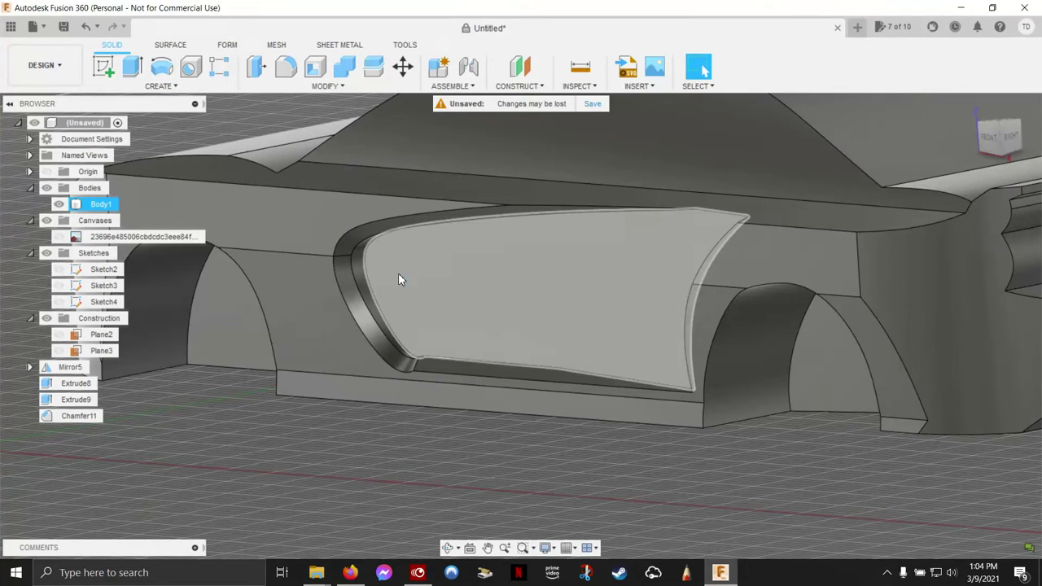
# - Start a Move/Copy on the cove's inner side-panel face
pyautogui.click(399, 280)
pyautogui.rightClick(400, 274)
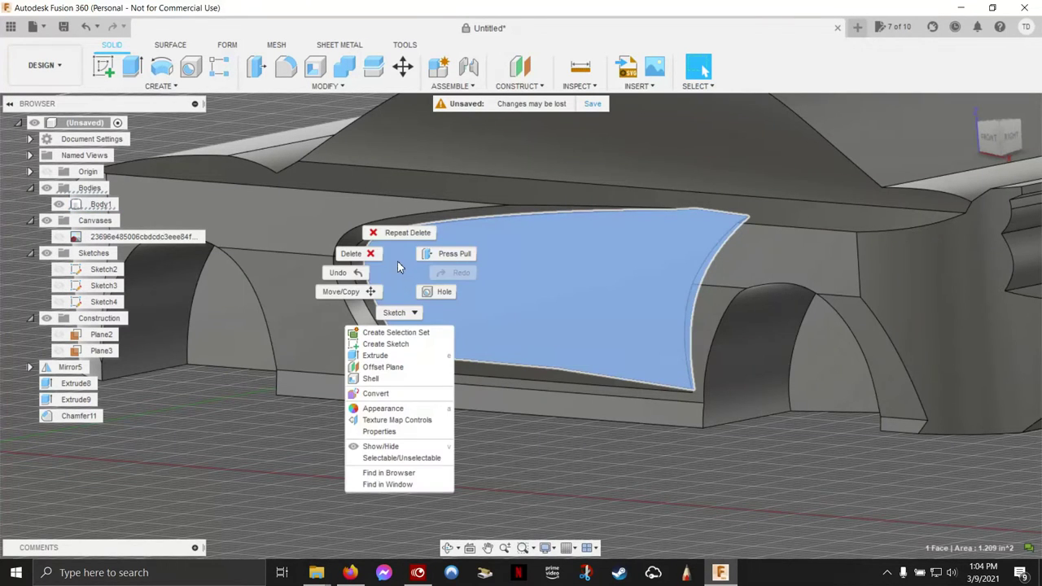
pyautogui.click(365, 292)
pyautogui.moveTo(488, 302)
pyautogui.keyDown('shift'); pyautogui.mouseDown(button='middle')
pyautogui.moveTo(475, 326)
pyautogui.moveTo(411, 274)
pyautogui.mouseUp(button='middle'); pyautogui.keyUp('shift')
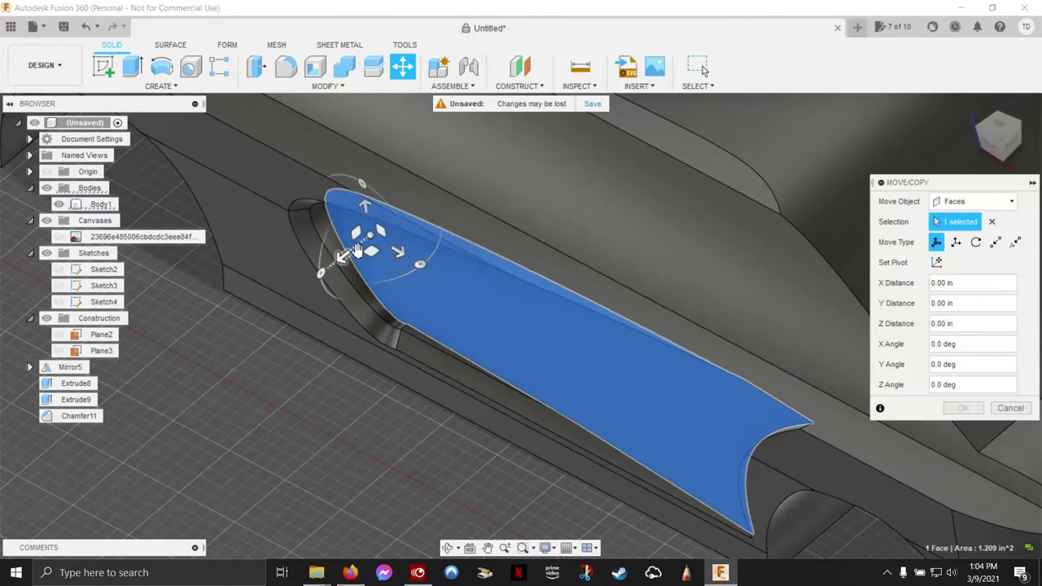
# - Set the pivot at the panel face's rear end and rotate the face 2 degrees about Y
pyautogui.moveTo(345, 259); pyautogui.dragTo(293, 303)
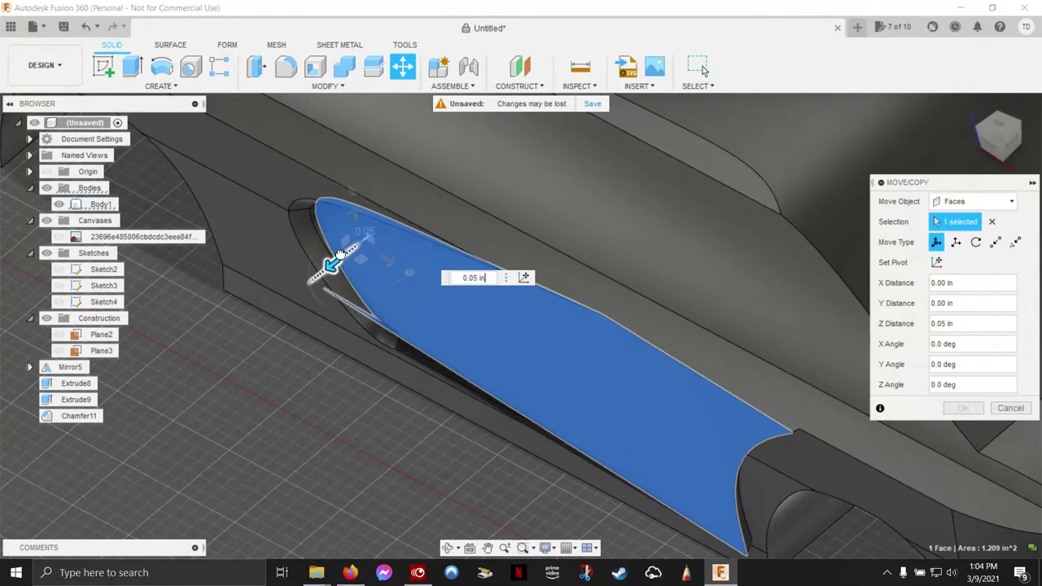
pyautogui.moveTo(333, 262); pyautogui.dragTo(345, 256)
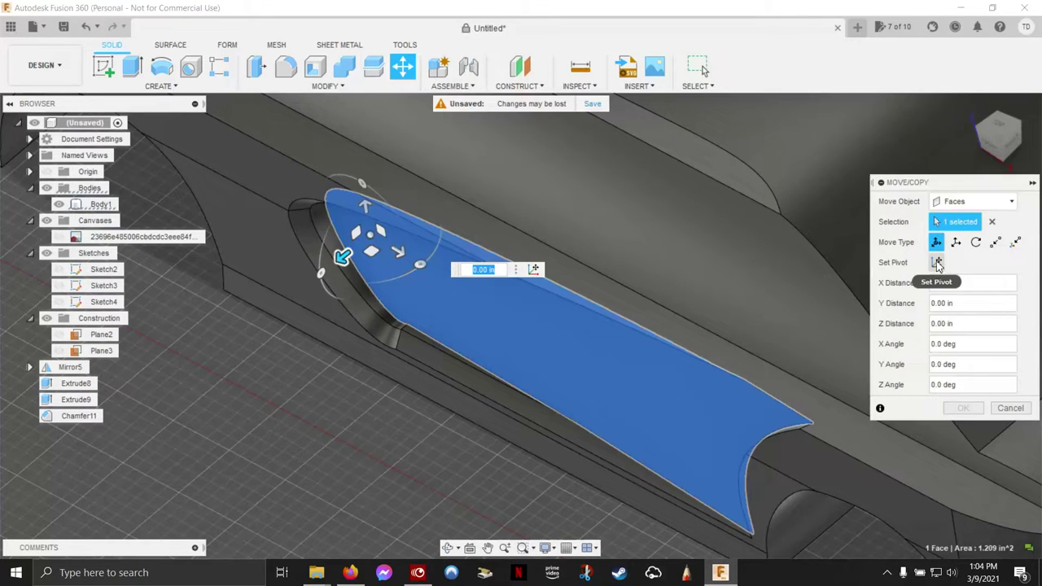
pyautogui.click(936, 262)
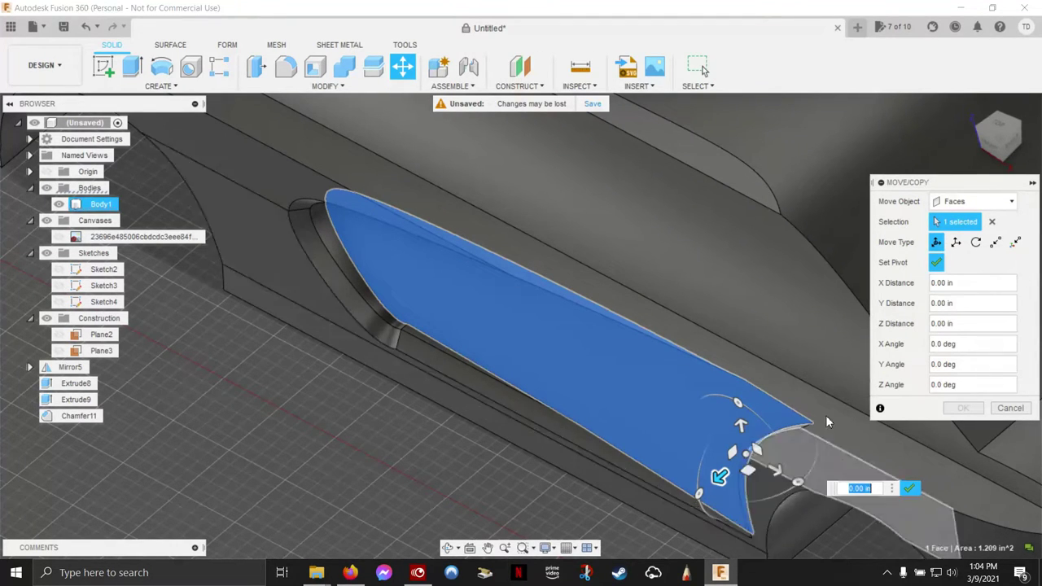
pyautogui.click(936, 266)
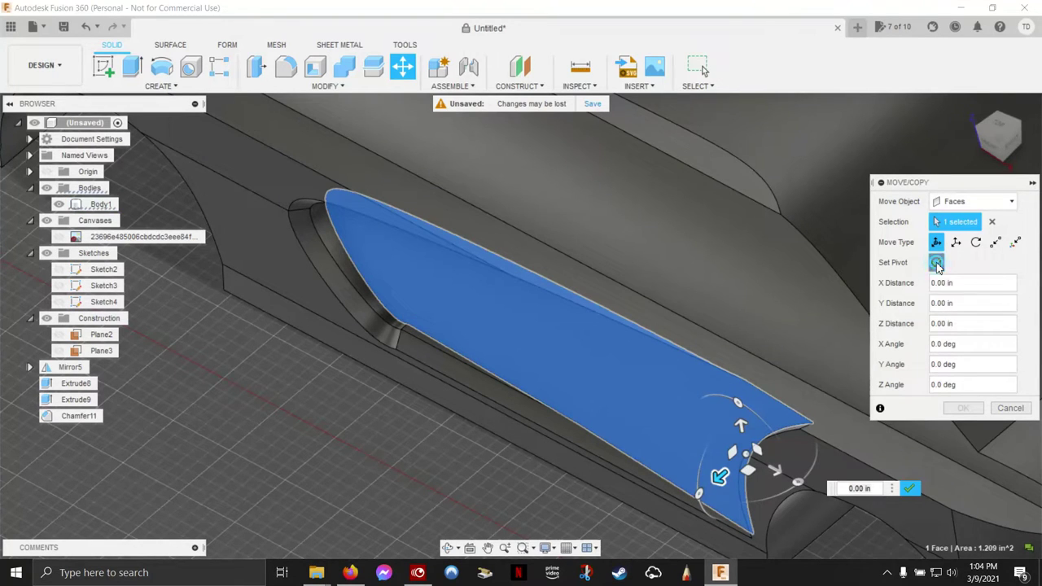
pyautogui.moveTo(808, 481); pyautogui.dragTo(804, 480)
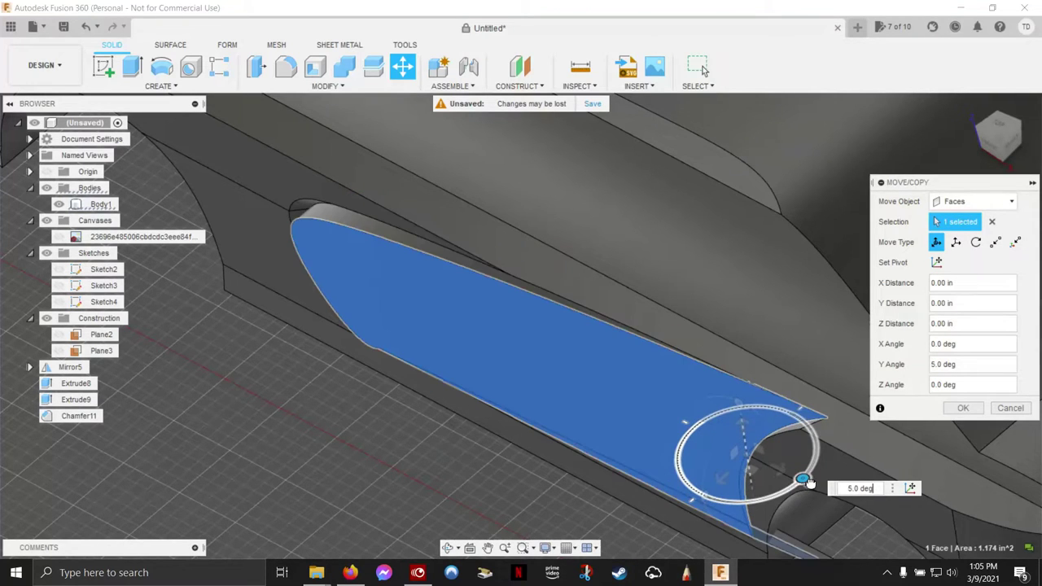
pyautogui.moveTo(804, 481); pyautogui.dragTo(801, 483)
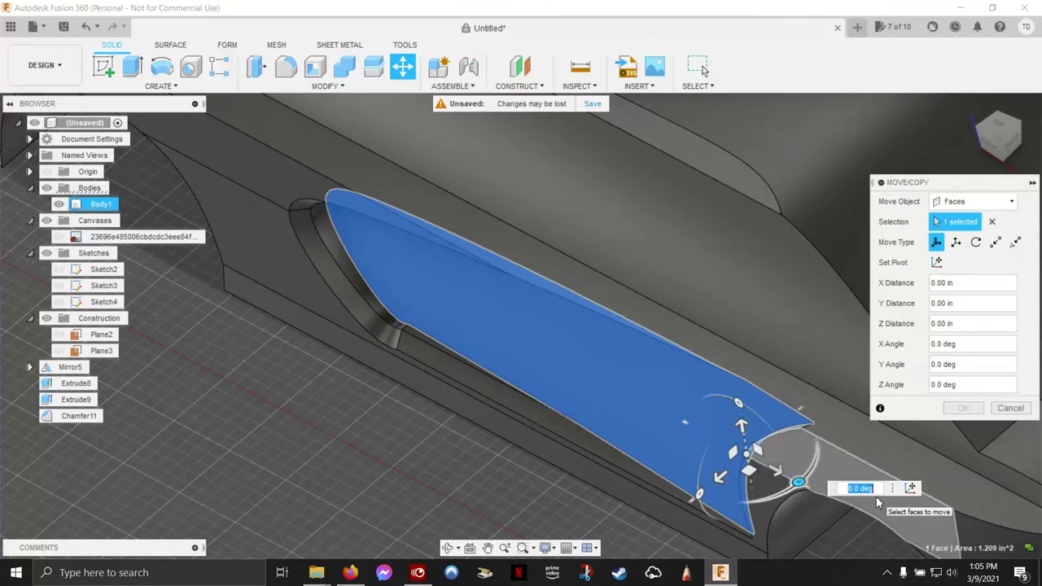
pyautogui.write('1.5')
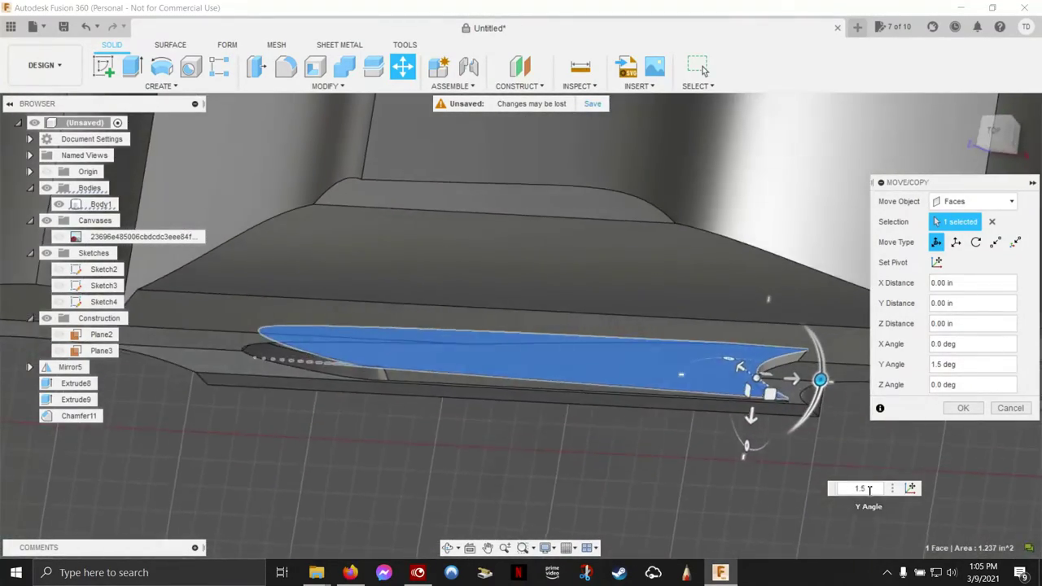
pyautogui.click(868, 488)
pyautogui.write('2')
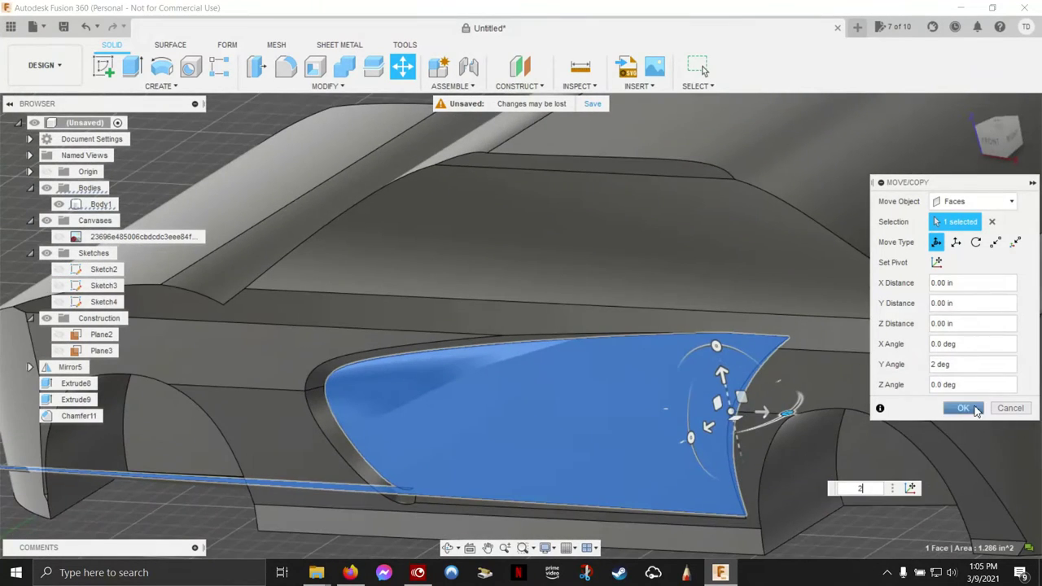
pyautogui.click(976, 411)
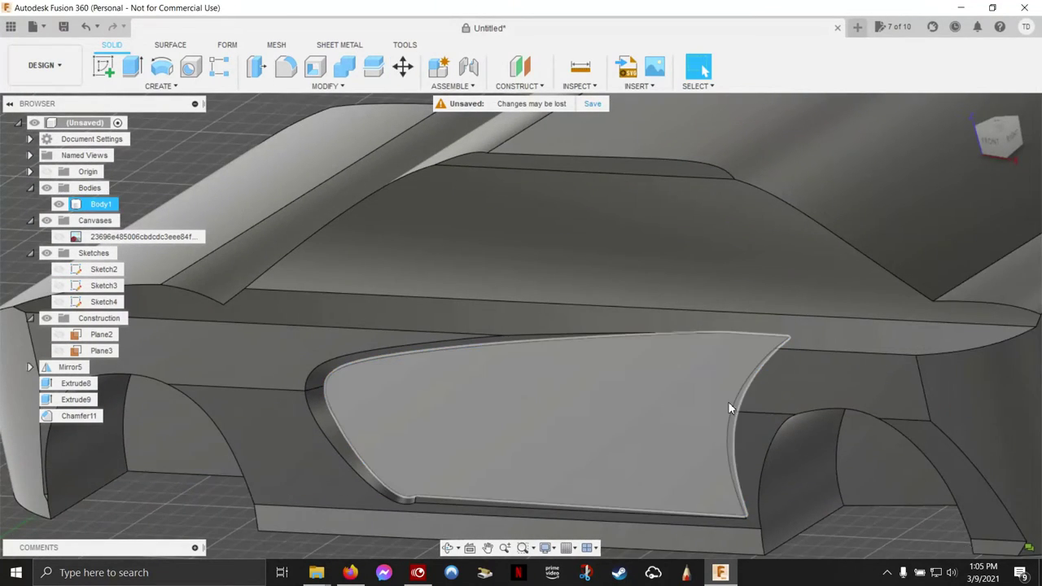
pyautogui.moveTo(728, 403)
pyautogui.keyDown('shift'); pyautogui.mouseDown(button='middle')
pyautogui.moveTo(885, 274)
pyautogui.moveTo(916, 189)
pyautogui.moveTo(521, 412)
pyautogui.moveTo(520, 321)
pyautogui.moveTo(552, 376)
pyautogui.moveTo(545, 351)
pyautogui.moveTo(541, 417)
pyautogui.moveTo(654, 360)
pyautogui.mouseUp(button='middle'); pyautogui.keyUp('shift')
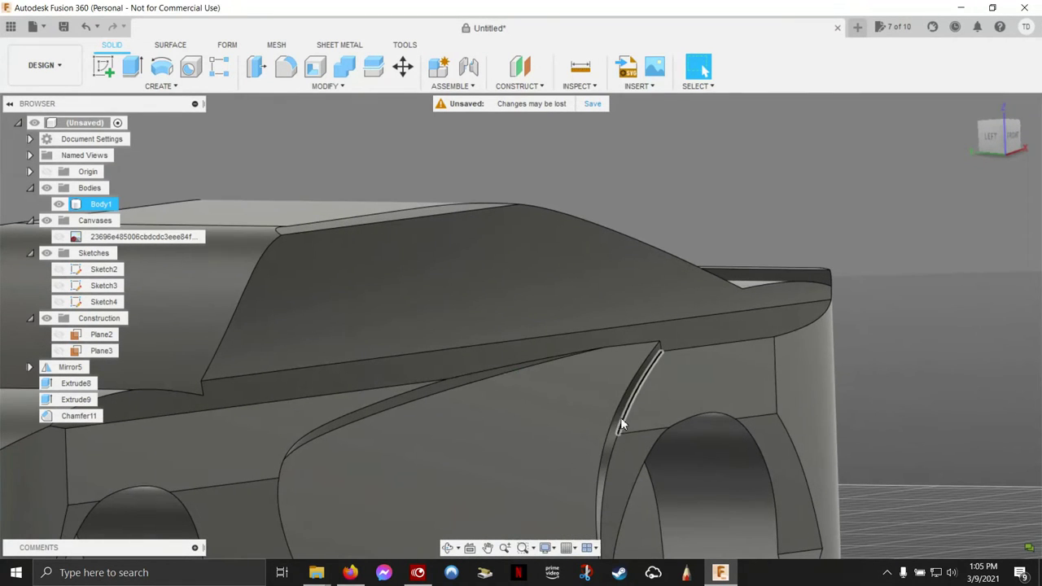
# - Fillet the upper and lower rear fender edges at 0.1 in, then select the side body line
pyautogui.click(651, 363)
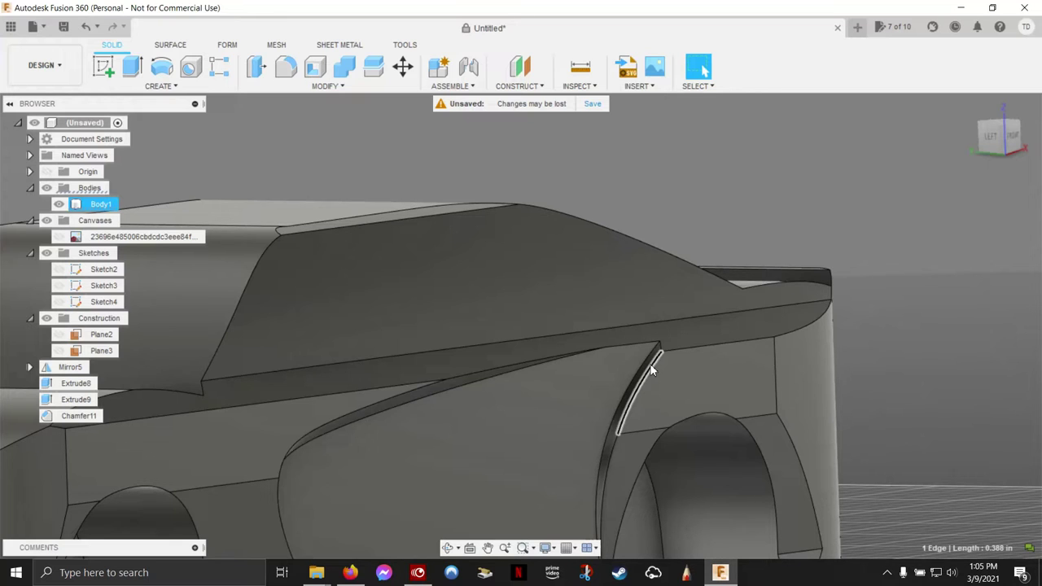
pyautogui.click(610, 452)
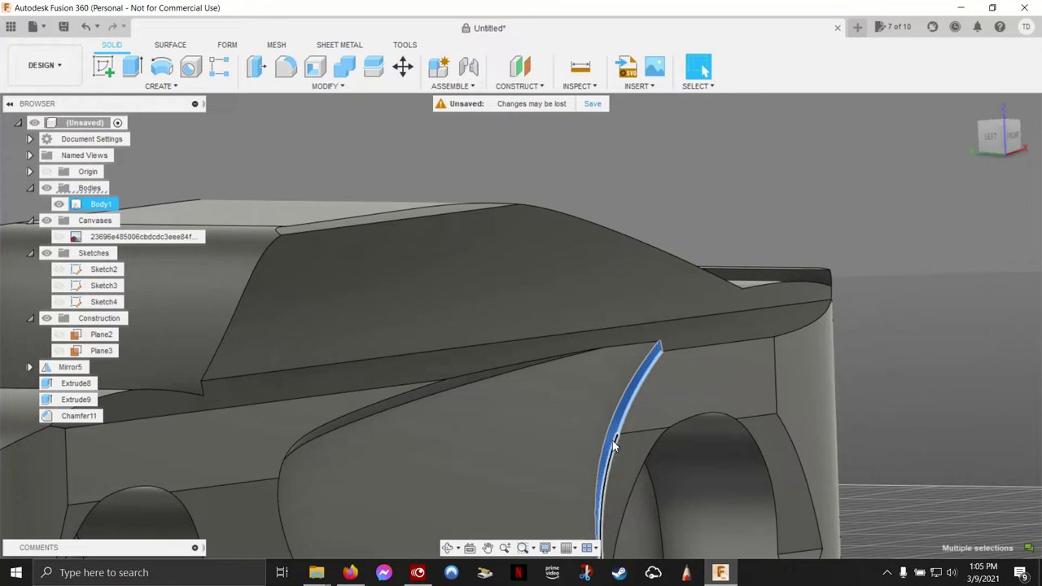
pyautogui.click(615, 436)
pyautogui.click(624, 433)
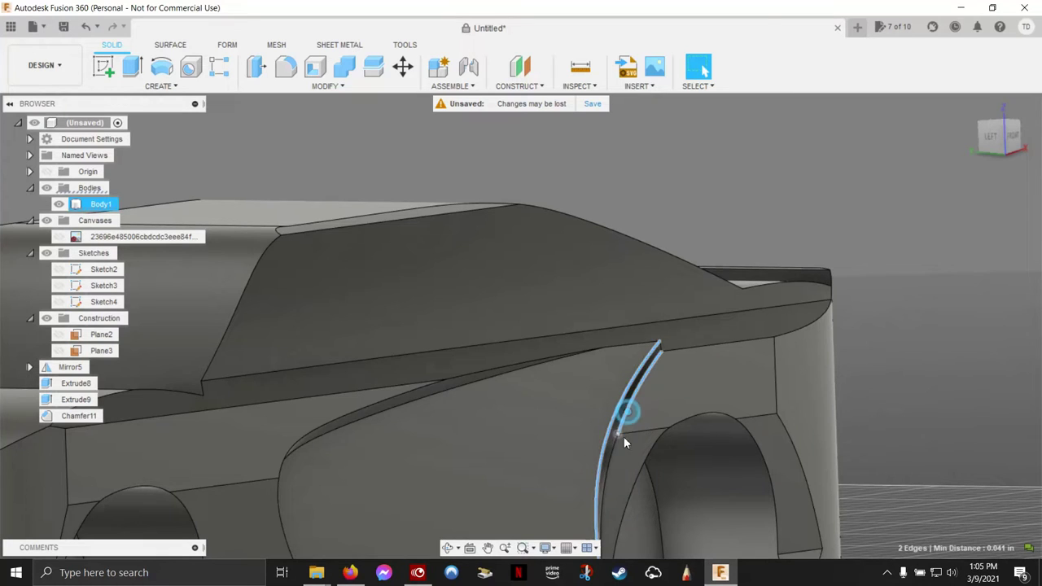
pyautogui.click(796, 150)
pyautogui.click(651, 365)
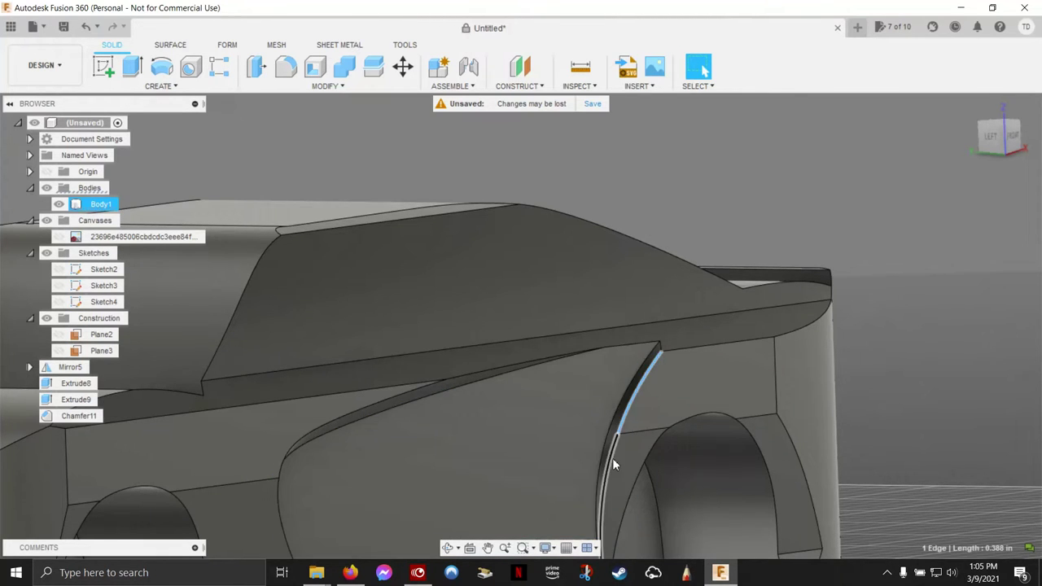
pyautogui.click(612, 458)
pyautogui.rightClick(733, 201)
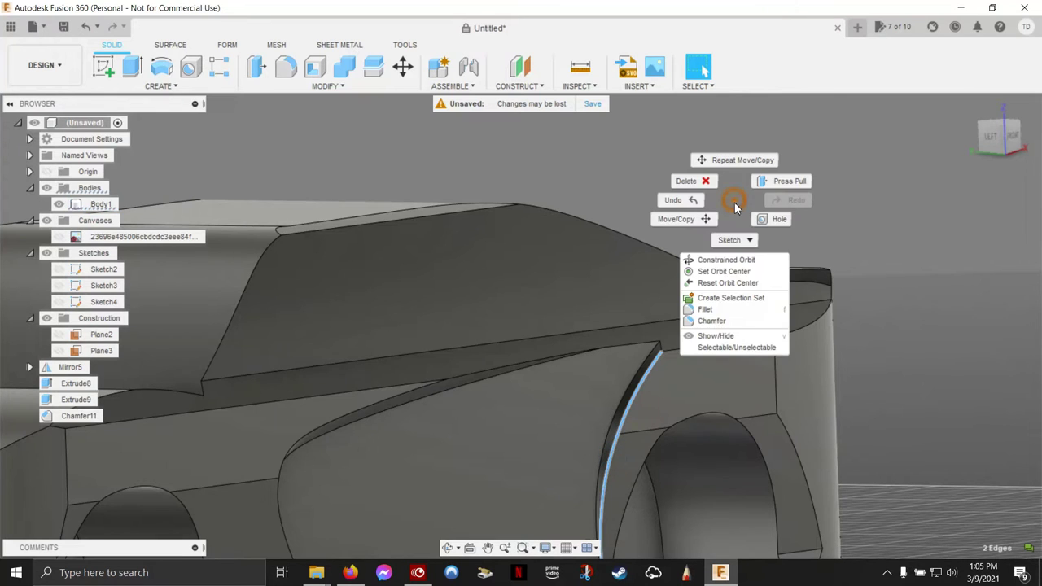
pyautogui.click(745, 311)
pyautogui.moveTo(627, 421)
pyautogui.keyDown('shift'); pyautogui.mouseDown(button='middle')
pyautogui.moveTo(674, 458)
pyautogui.moveTo(760, 482)
pyautogui.mouseUp(button='middle'); pyautogui.keyUp('shift')
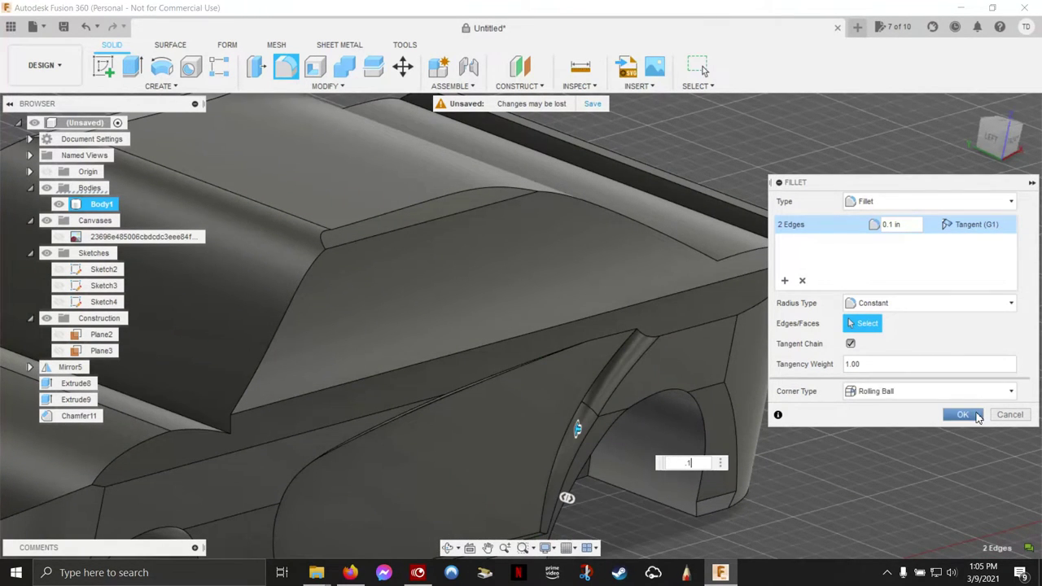
pyautogui.click(963, 415)
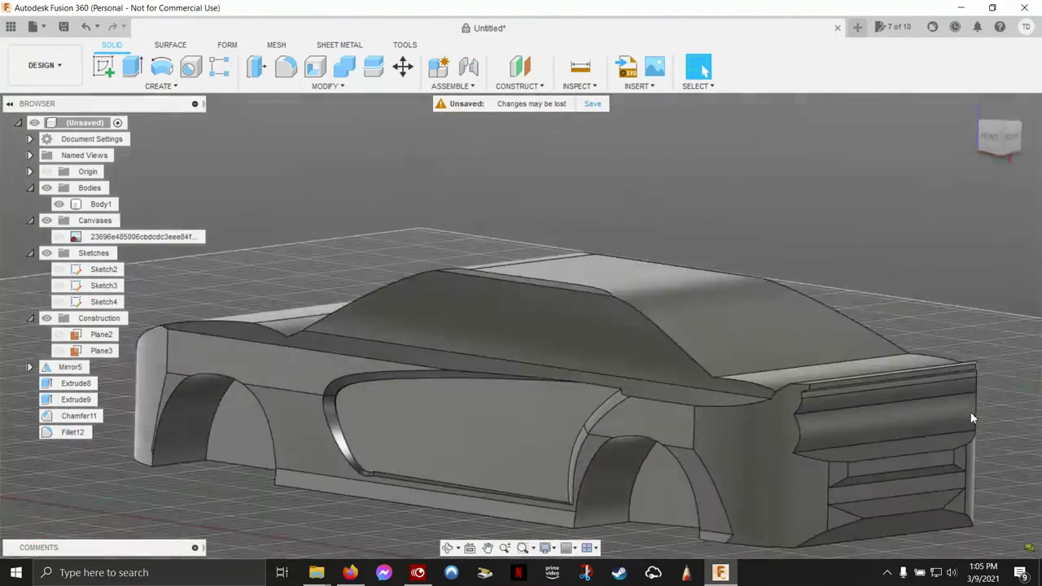
pyautogui.keyDown('shift'); pyautogui.moveTo(970, 411); pyautogui.dragTo(321, 383, button='middle'); pyautogui.keyUp('shift')
pyautogui.click(321, 384)
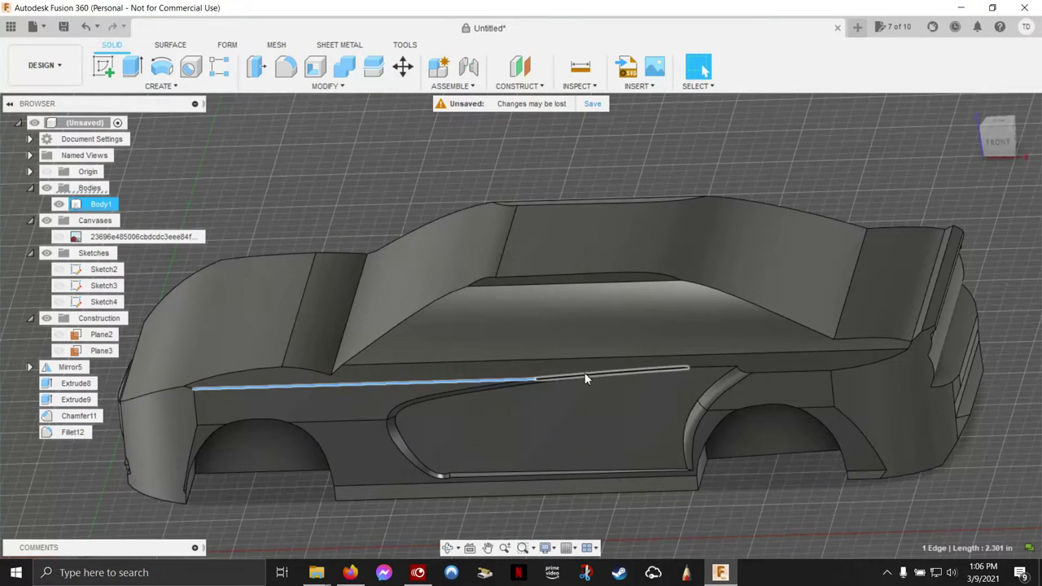
pyautogui.keyDown('shift'); pyautogui.click(745, 372); pyautogui.keyUp('shift')
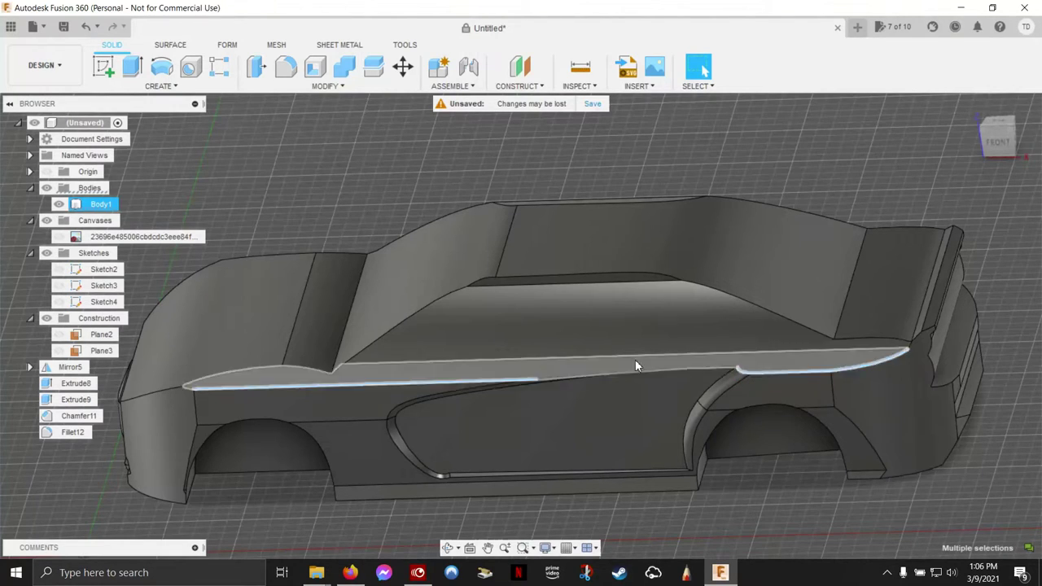
pyautogui.scroll(3, 643, 386)
pyautogui.scroll(-3, 630, 392)
pyautogui.keyDown('shift'); pyautogui.moveTo(621, 387); pyautogui.dragTo(773, 386, button='middle'); pyautogui.keyUp('shift')
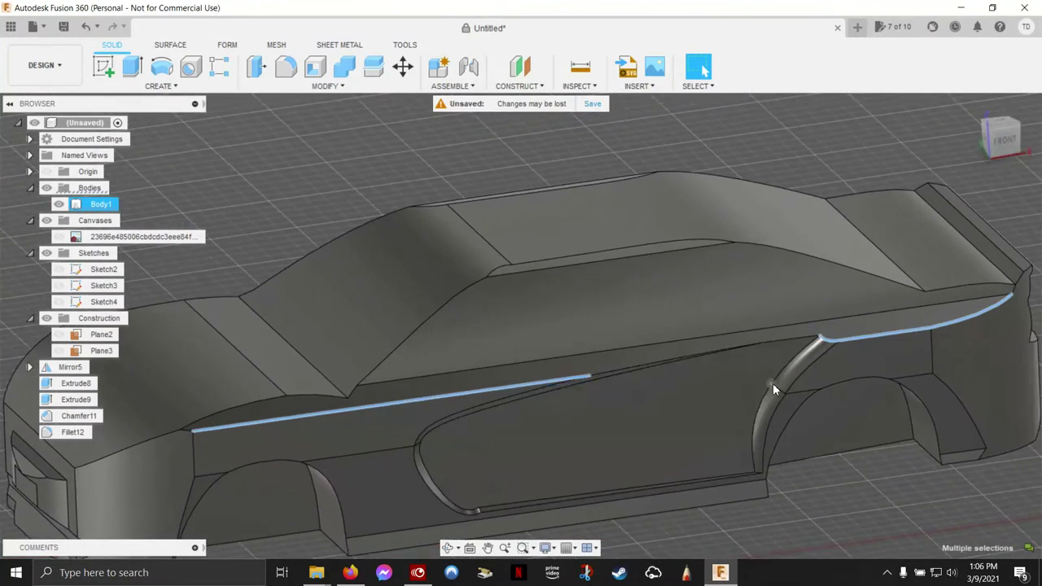
pyautogui.scroll(-2, 774, 385)
pyautogui.scroll(2, 773, 382)
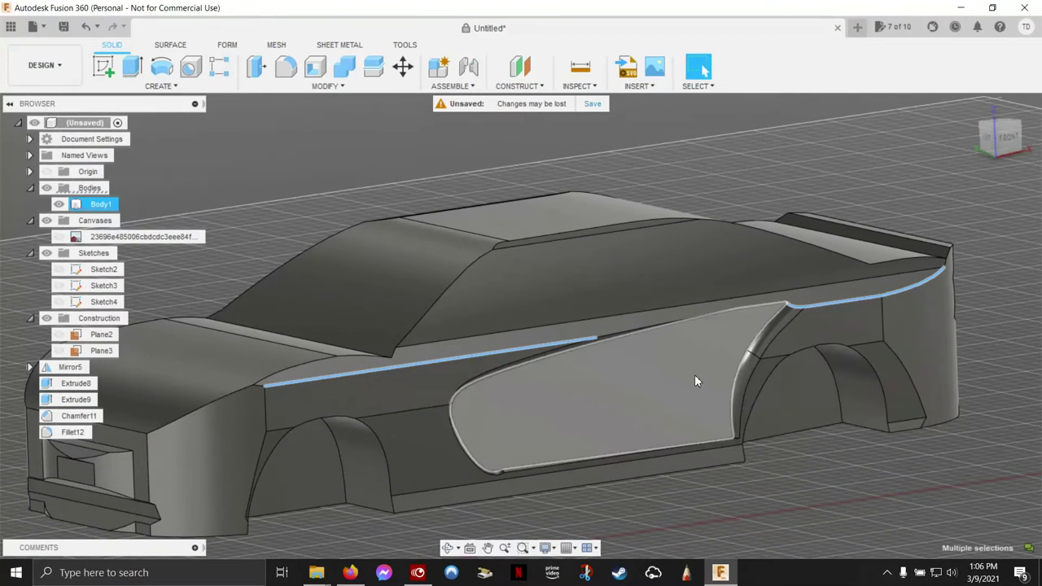
pyautogui.rightClick(956, 285)
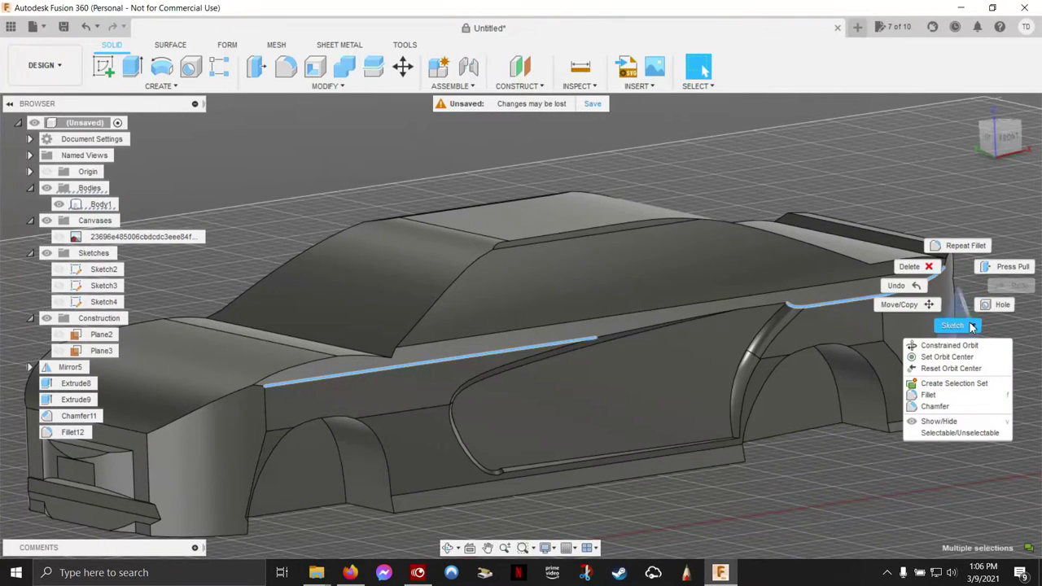
pyautogui.click(950, 407)
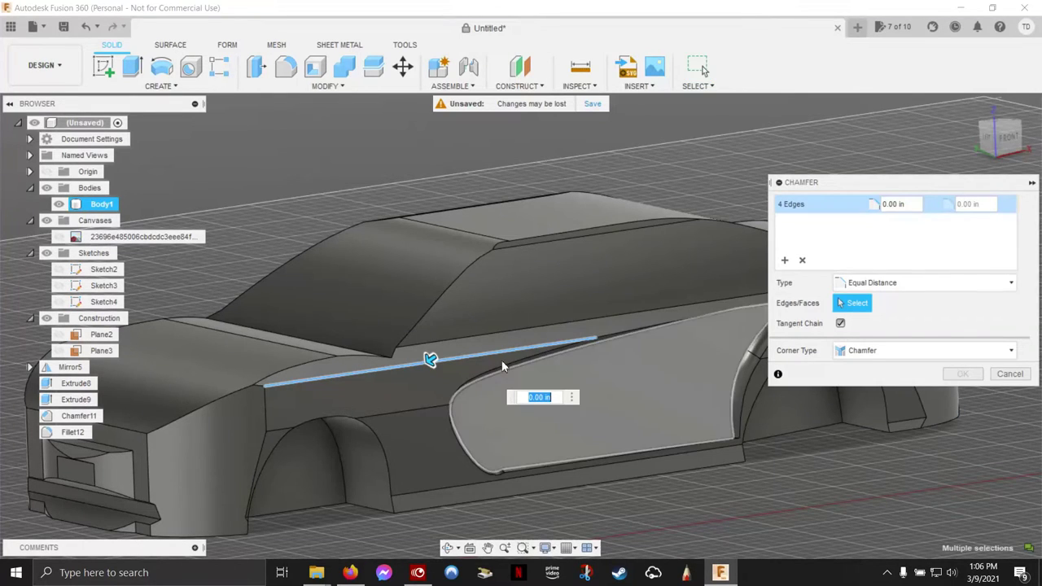
pyautogui.moveTo(430, 355); pyautogui.dragTo(432, 358)
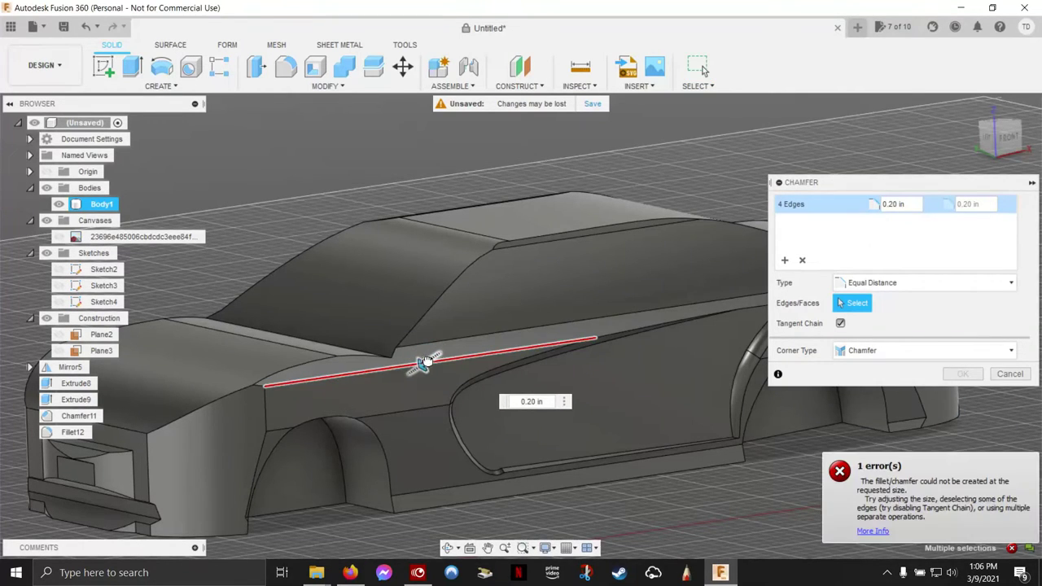
pyautogui.click(1007, 374)
pyautogui.click(914, 285)
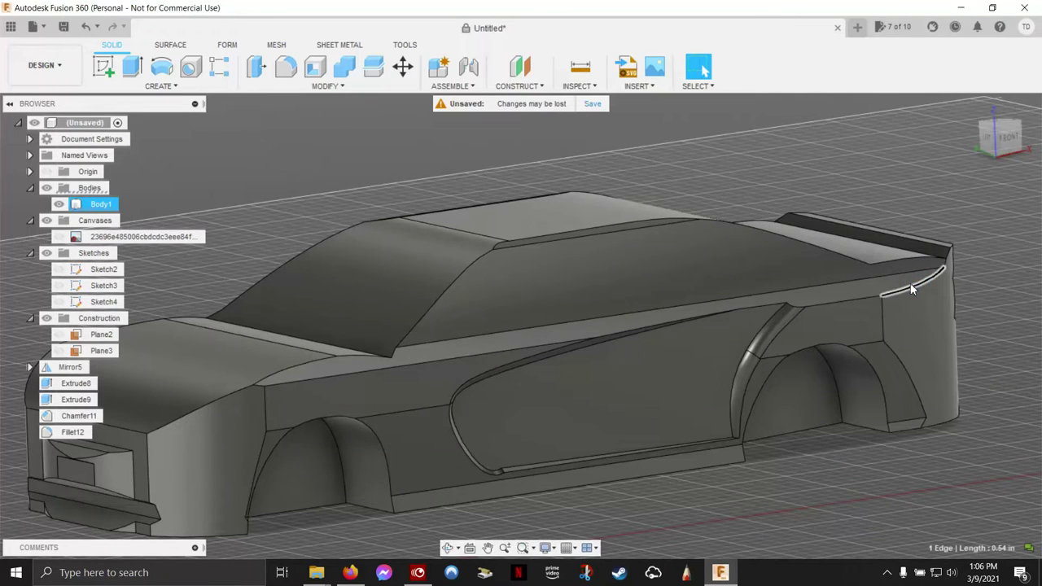
pyautogui.click(847, 301)
pyautogui.click(796, 306)
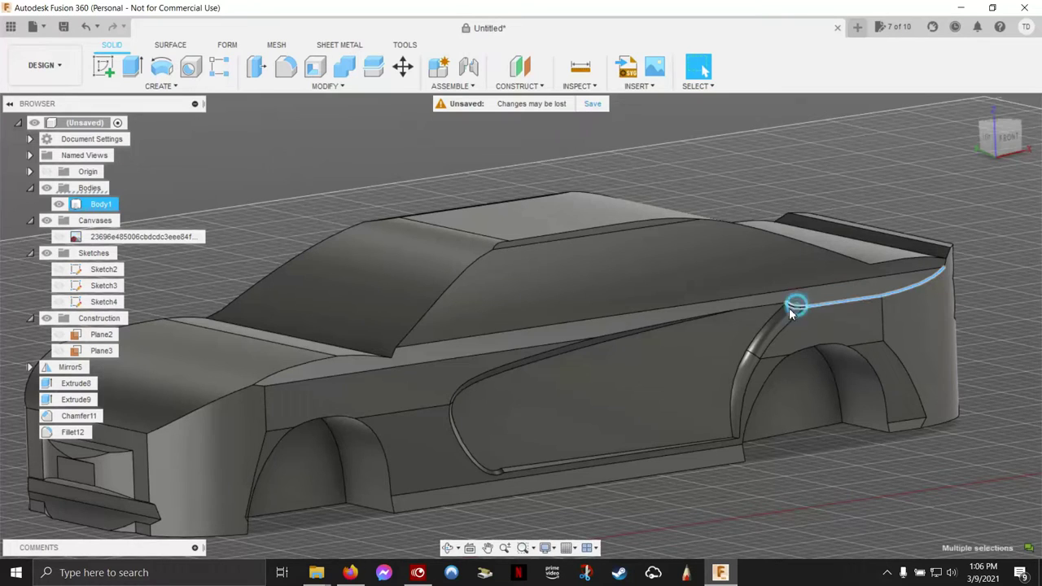
pyautogui.click(555, 345)
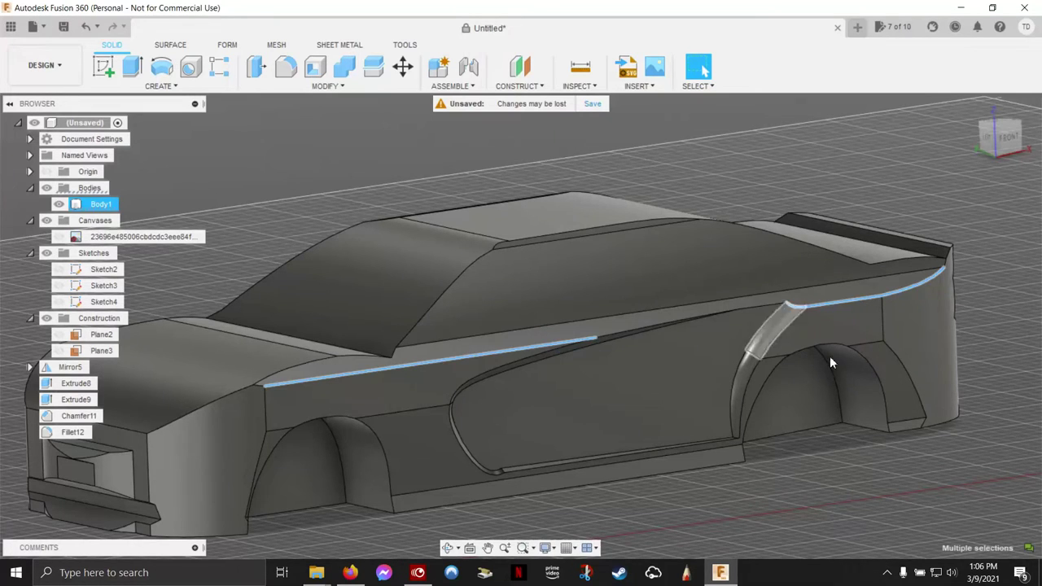
pyautogui.keyDown('shift'); pyautogui.moveTo(978, 325); pyautogui.dragTo(975, 323, button='middle'); pyautogui.keyUp('shift')
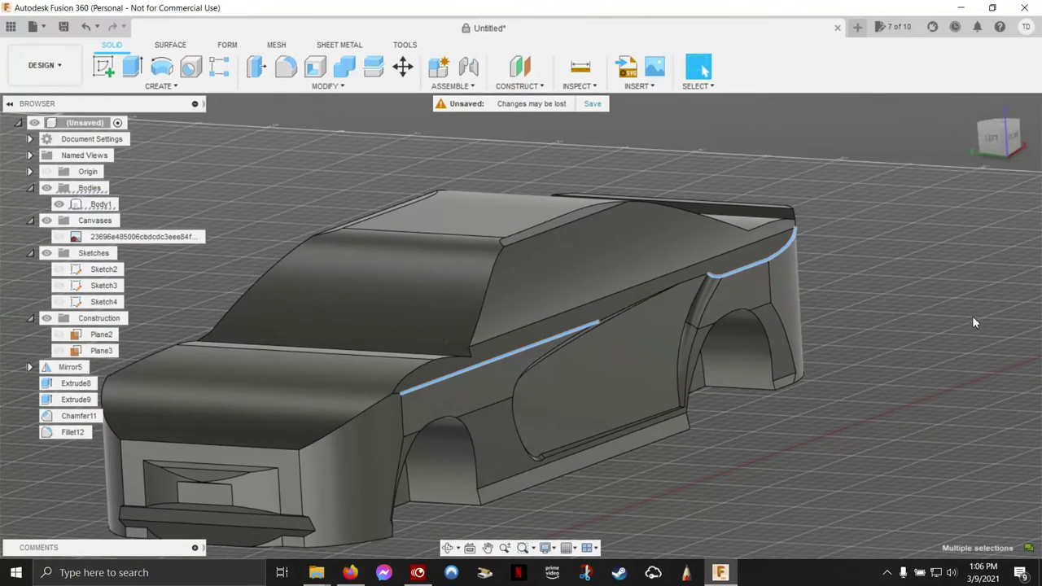
# - Fillet the four selected body-line edges, dropping the failing 0.5 in radius to 0.1 in
pyautogui.rightClick(873, 301)
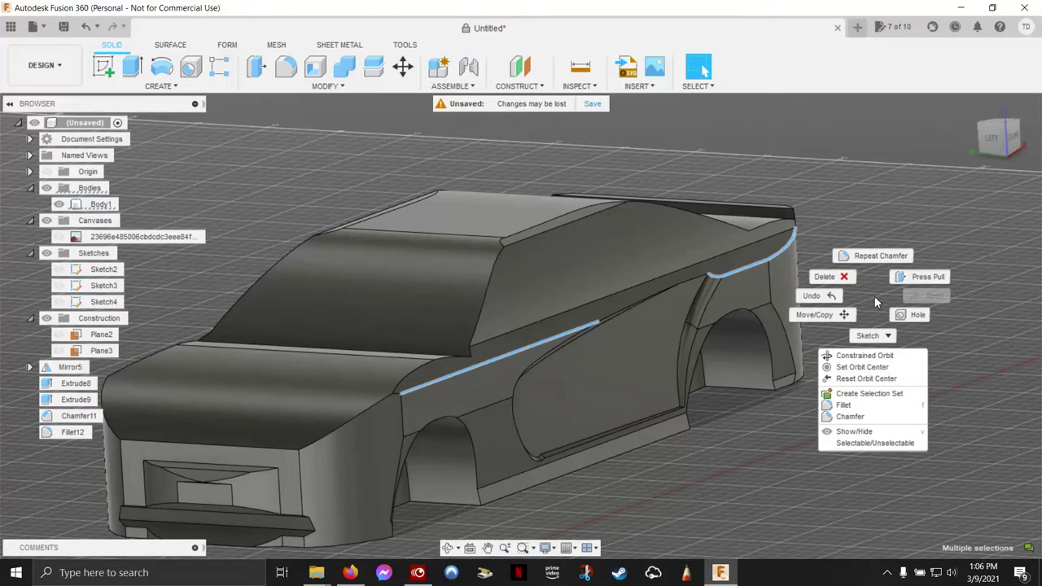
pyautogui.click(854, 411)
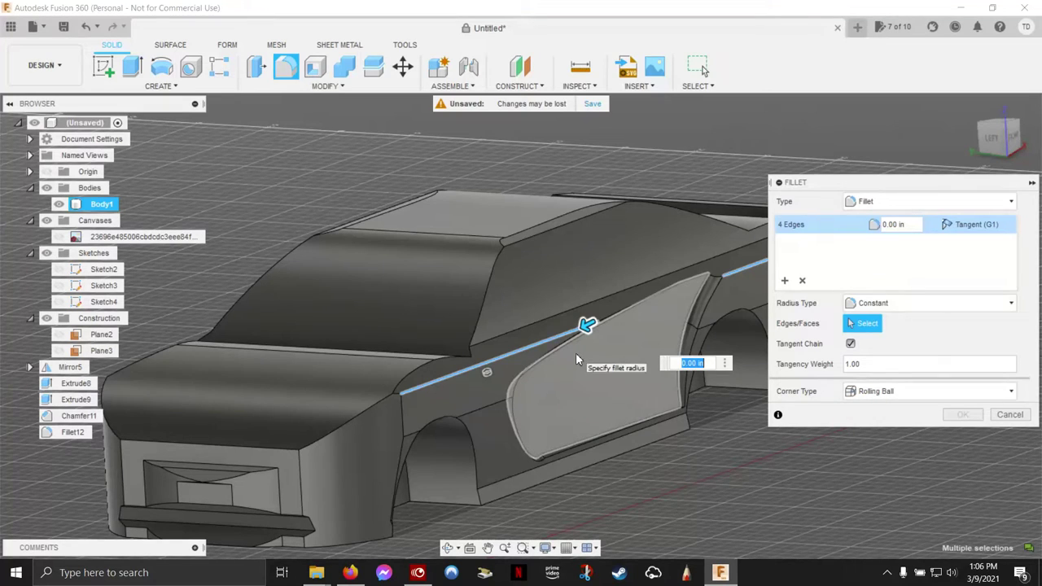
pyautogui.write('0.5')
pyautogui.press('Return')
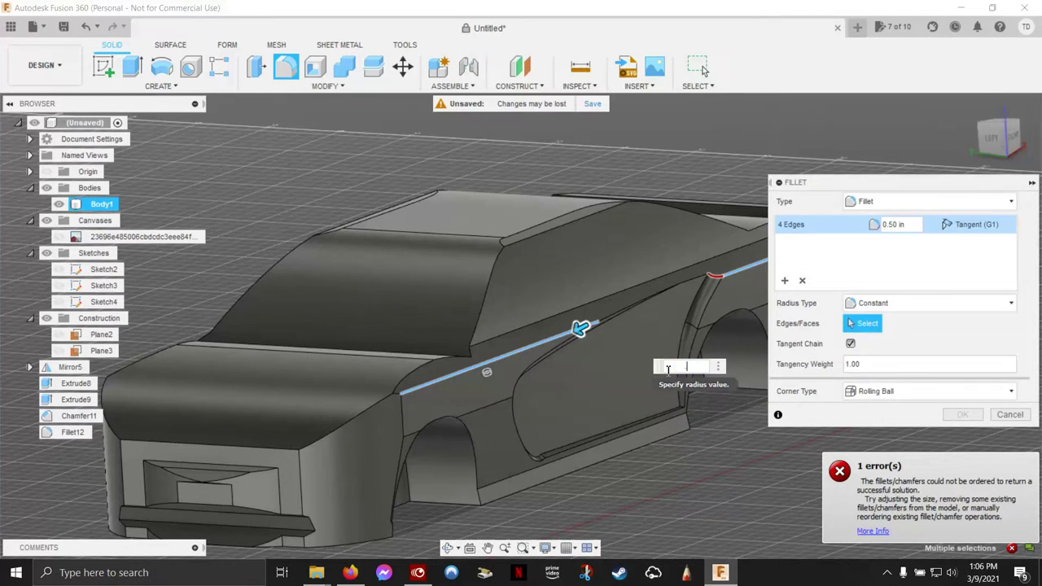
pyautogui.press('BackSpace')
pyautogui.write('.1')
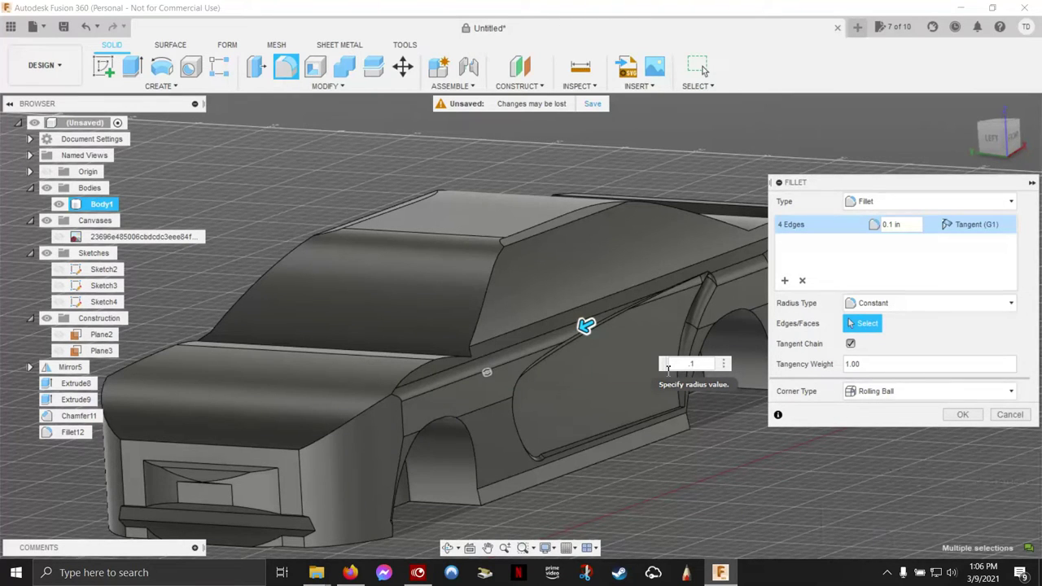
pyautogui.click(962, 415)
pyautogui.press('F6')
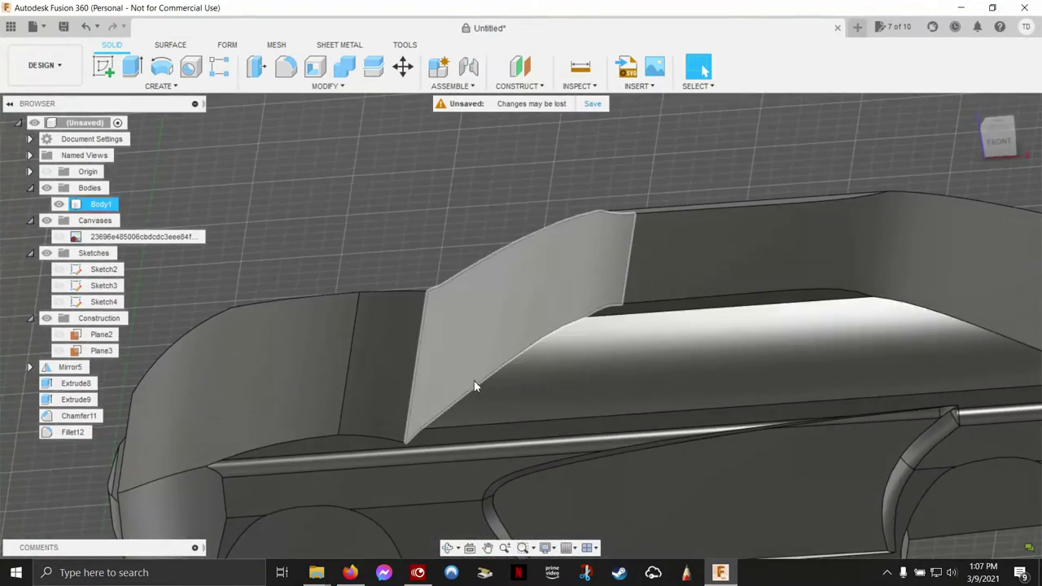
# - Select the two curved upper-body edges and begin a fillet on them
pyautogui.click(484, 381)
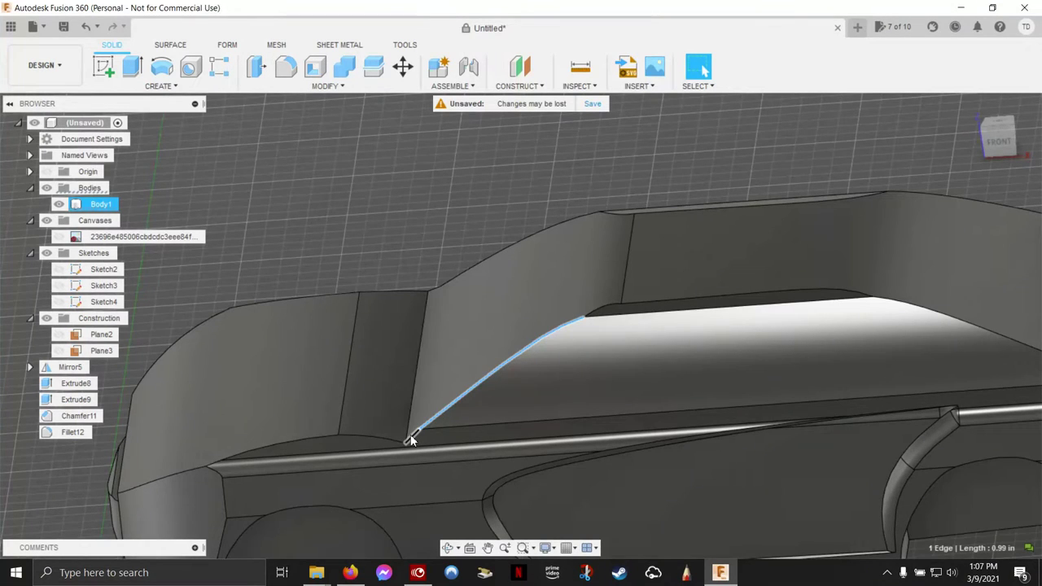
pyautogui.keyDown('shift'); pyautogui.click(601, 308); pyautogui.keyUp('shift')
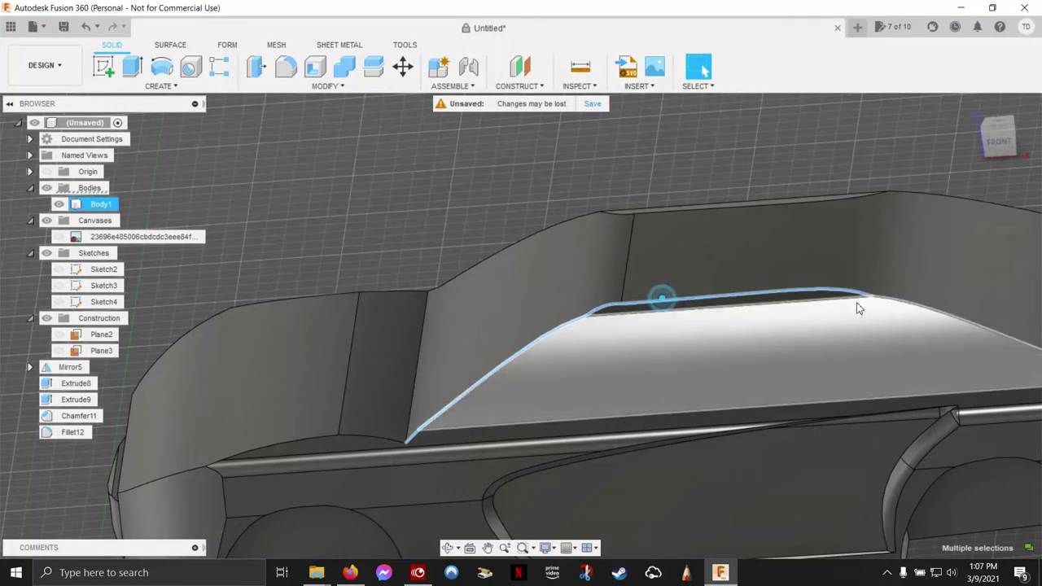
pyautogui.keyDown('shift'); pyautogui.moveTo(947, 322); pyautogui.dragTo(773, 342, button='middle'); pyautogui.keyUp('shift')
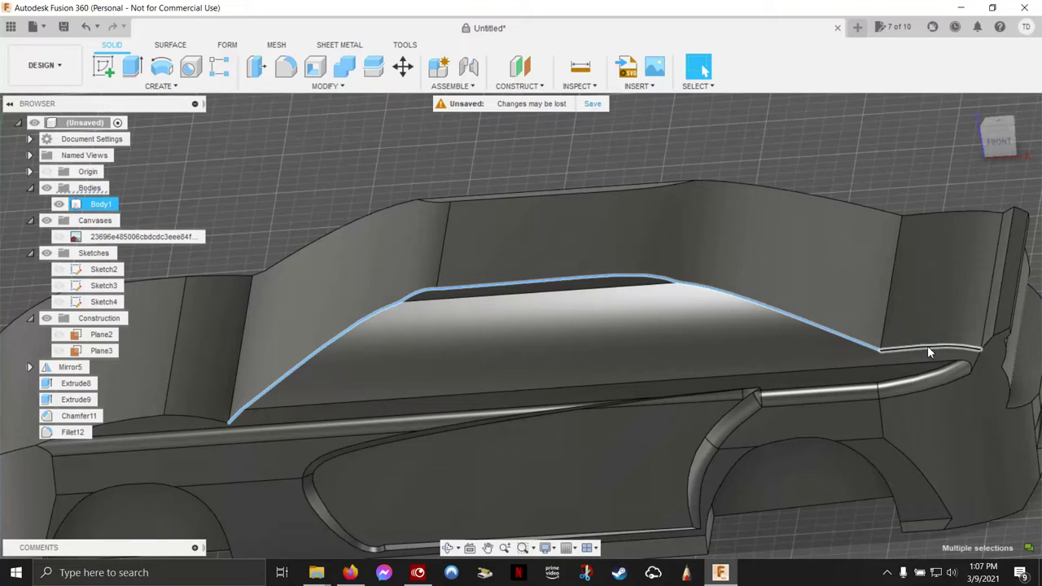
pyautogui.rightClick(927, 347)
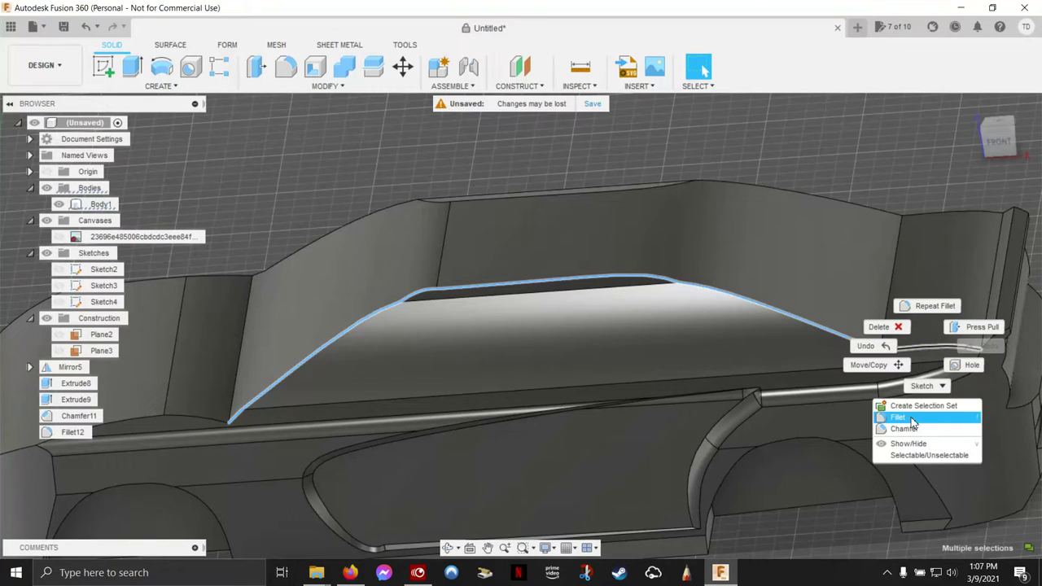
pyautogui.click(899, 417)
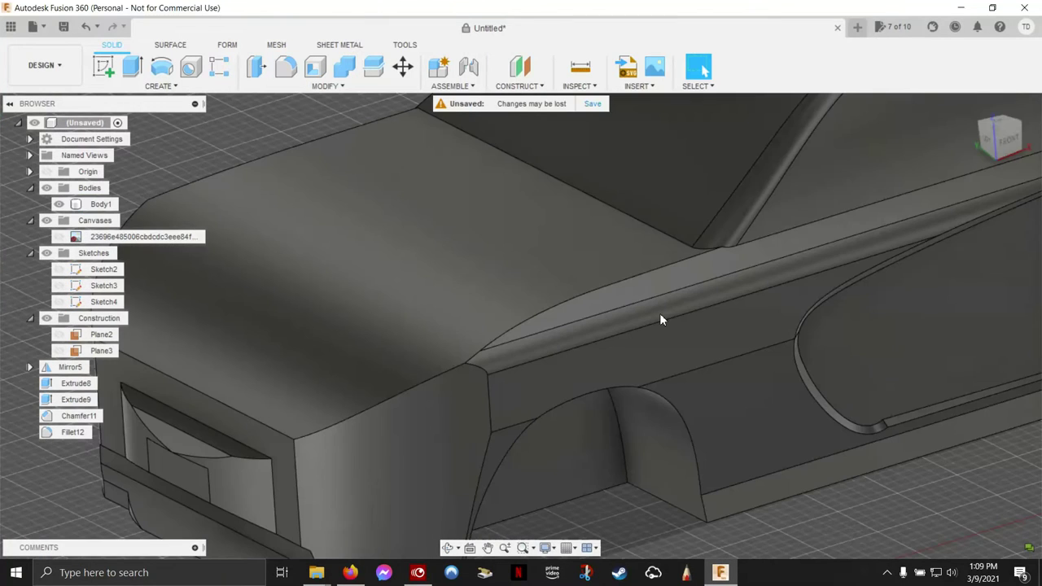
# - Try a fillet on the front fender edge and a chamfer on its short edge, cancelling both
pyautogui.click(590, 299)
pyautogui.rightClick(589, 299)
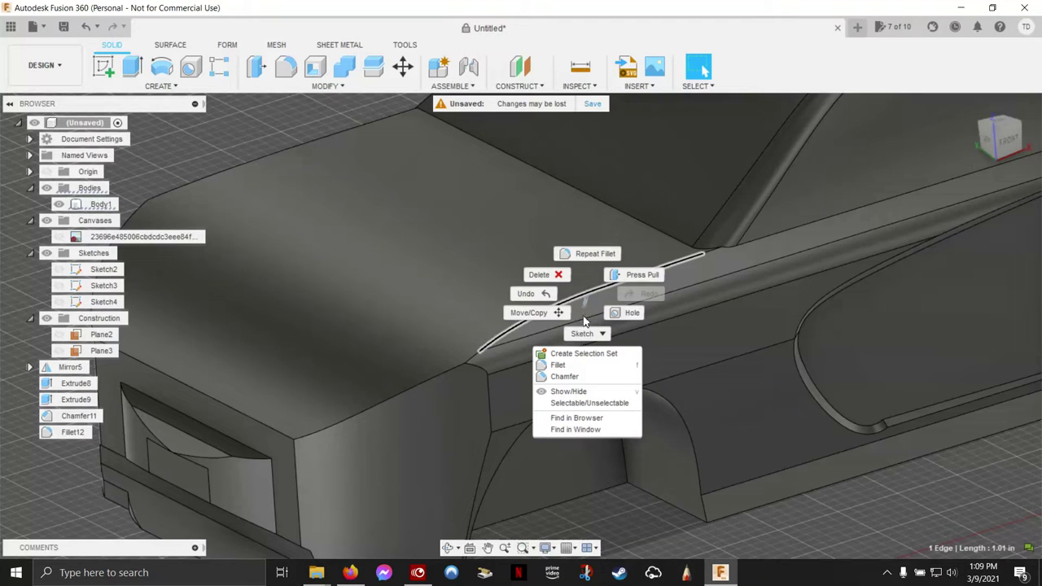
pyautogui.click(560, 365)
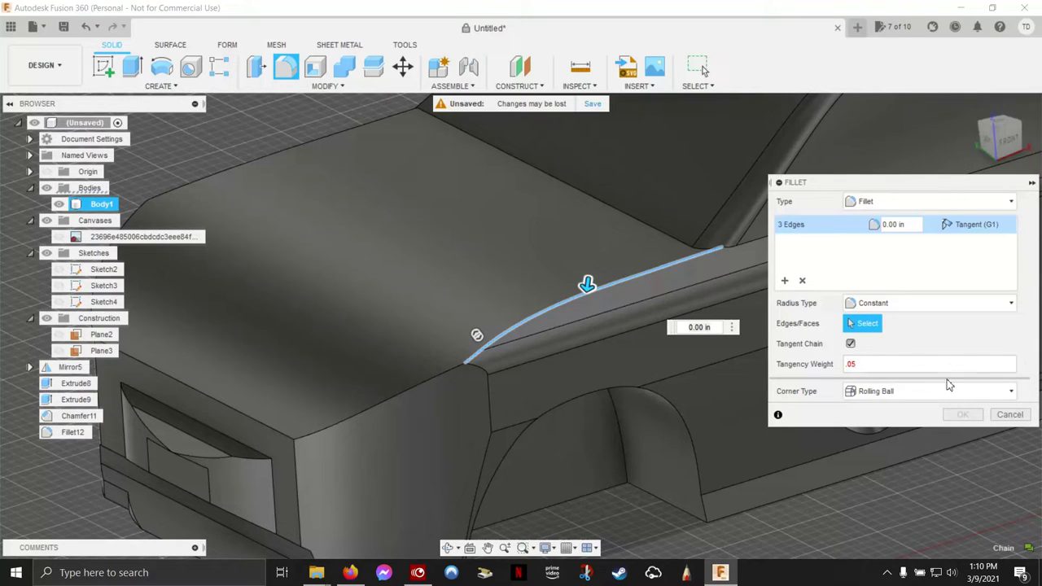
pyautogui.click(1010, 415)
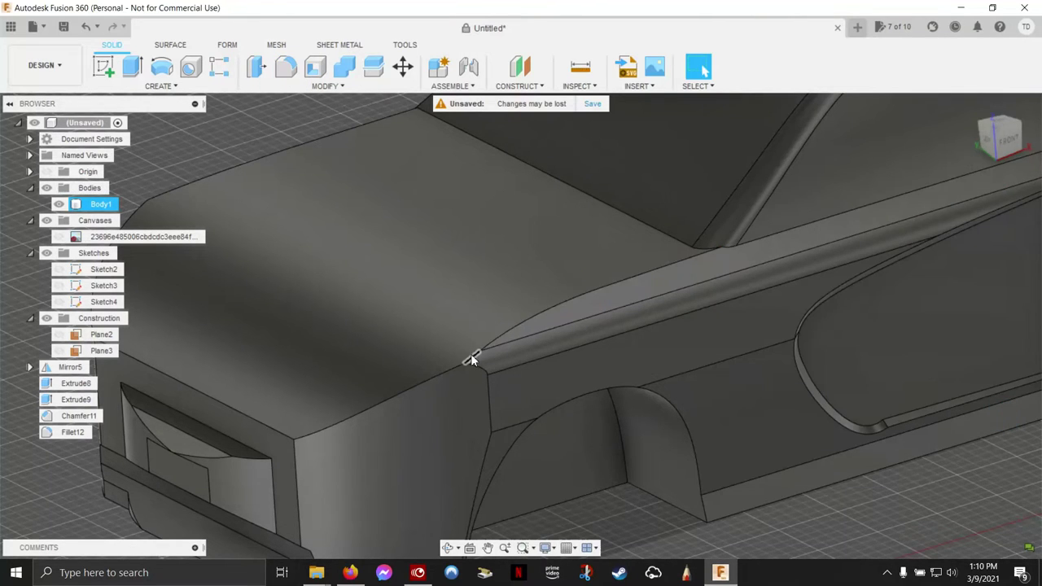
pyautogui.click(473, 358)
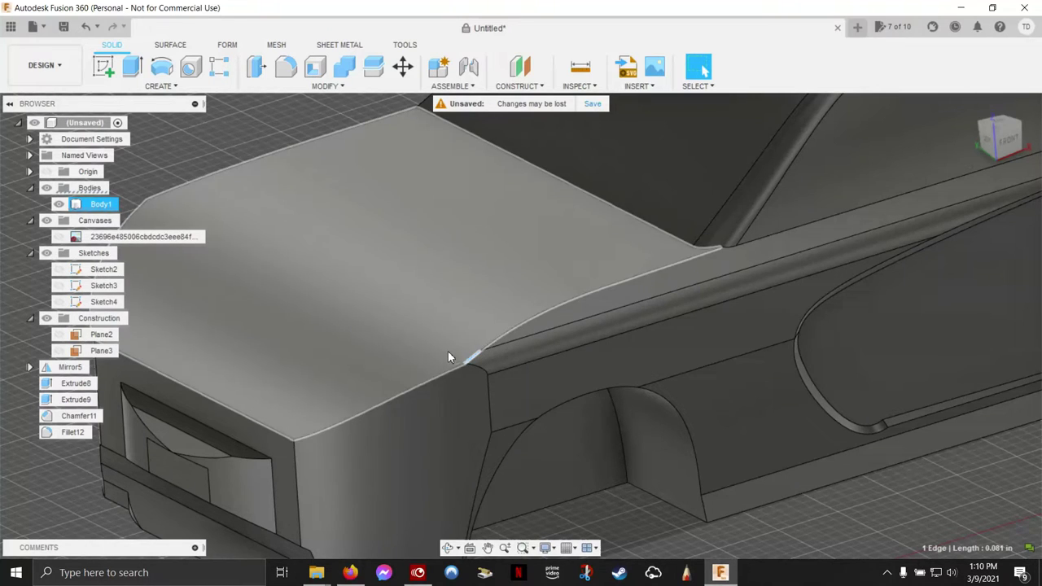
pyautogui.rightClick(448, 351)
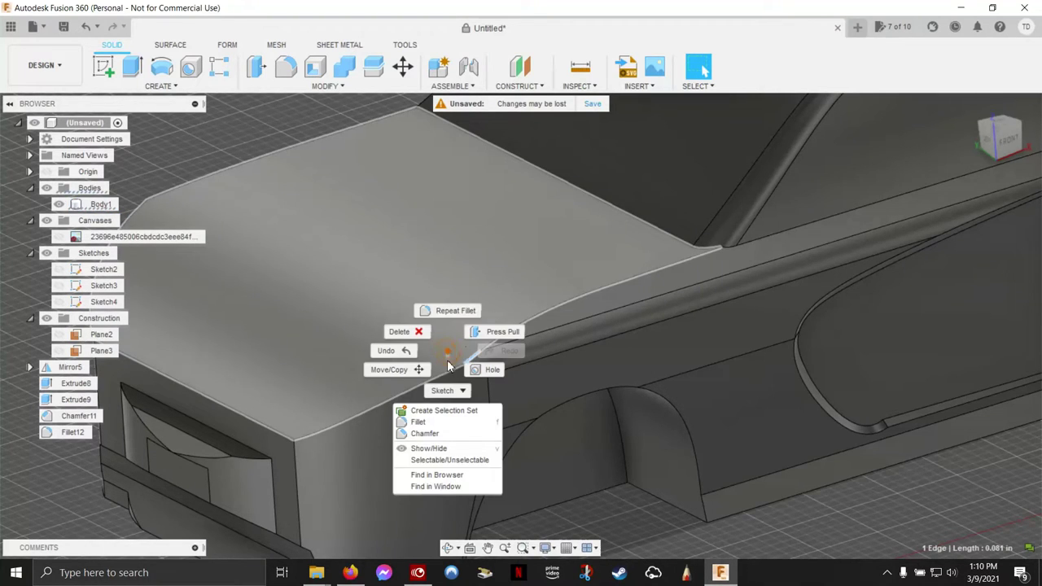
pyautogui.click(453, 438)
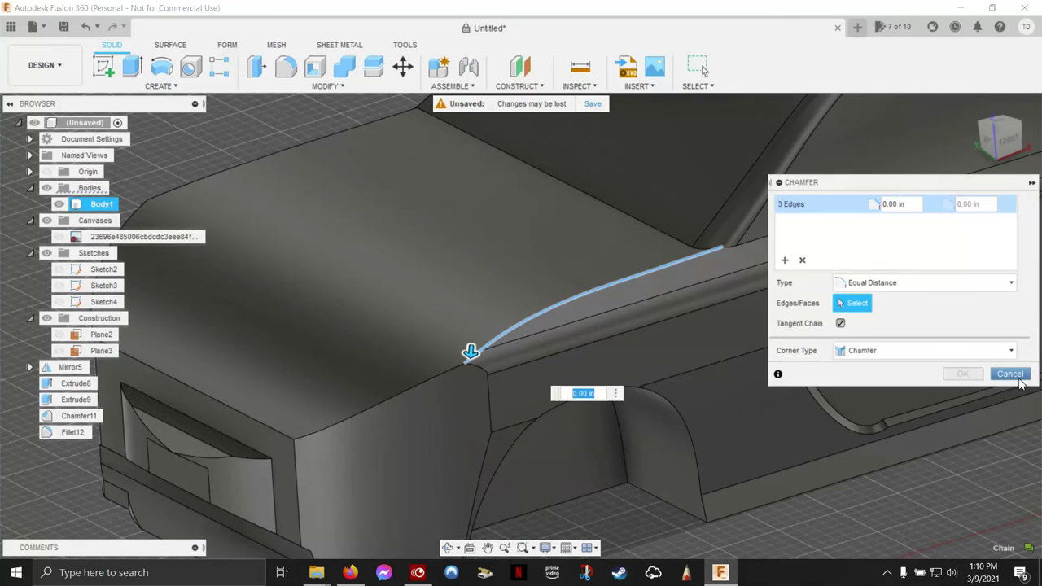
pyautogui.click(956, 372)
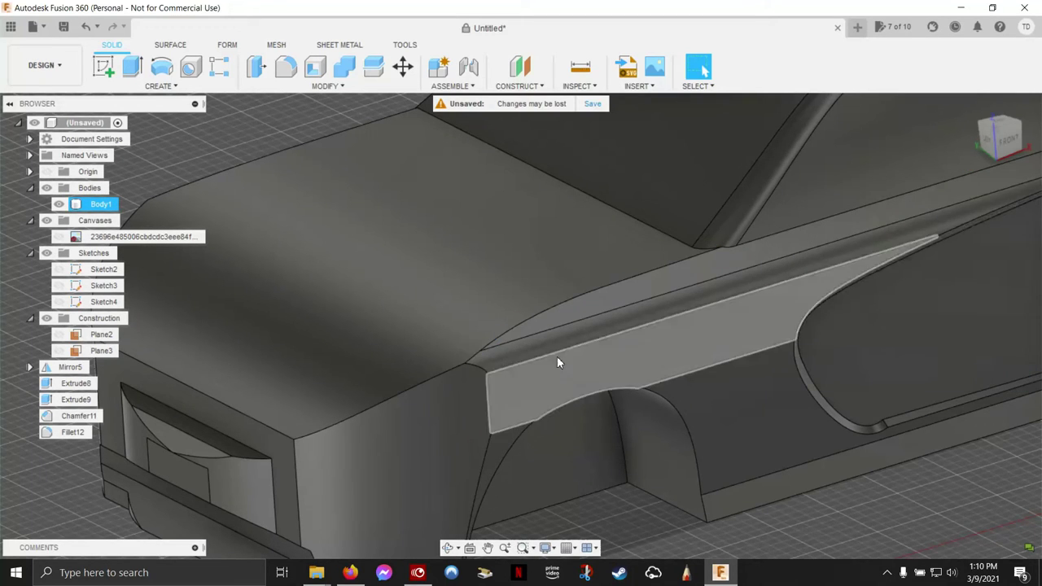
# - Round the short fender edges with a 0.1 in fillet instead of 0.05 in
pyautogui.click(471, 357)
pyautogui.rightClick(471, 358)
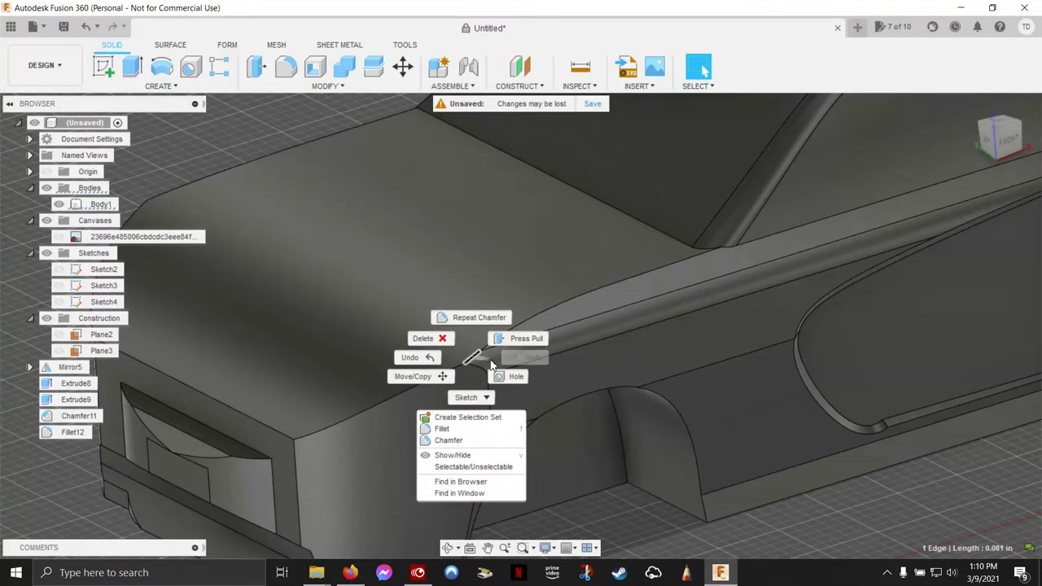
pyautogui.click(499, 429)
pyautogui.write('.05')
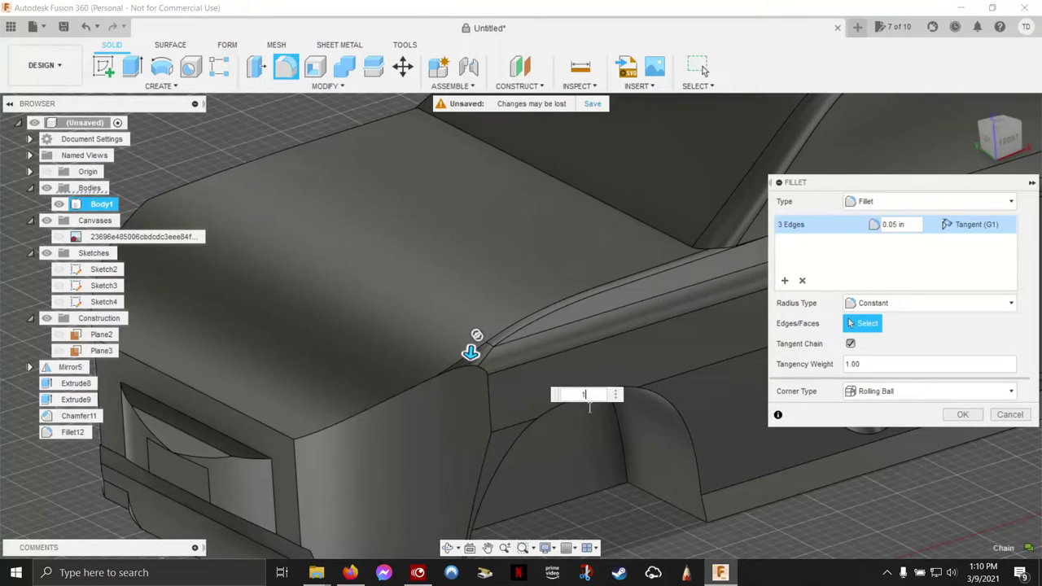
pyautogui.click(580, 413)
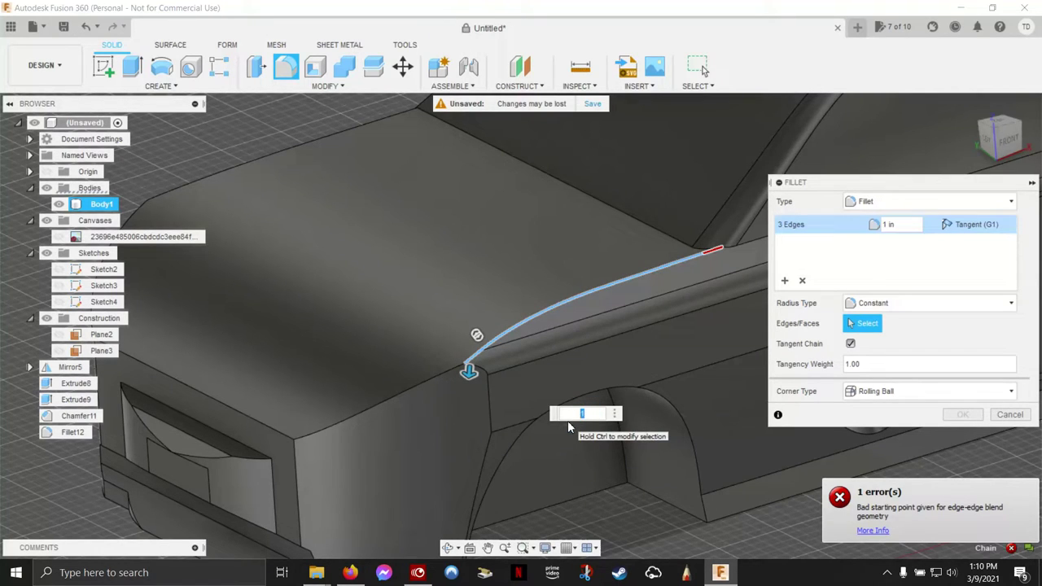
pyautogui.write('.1')
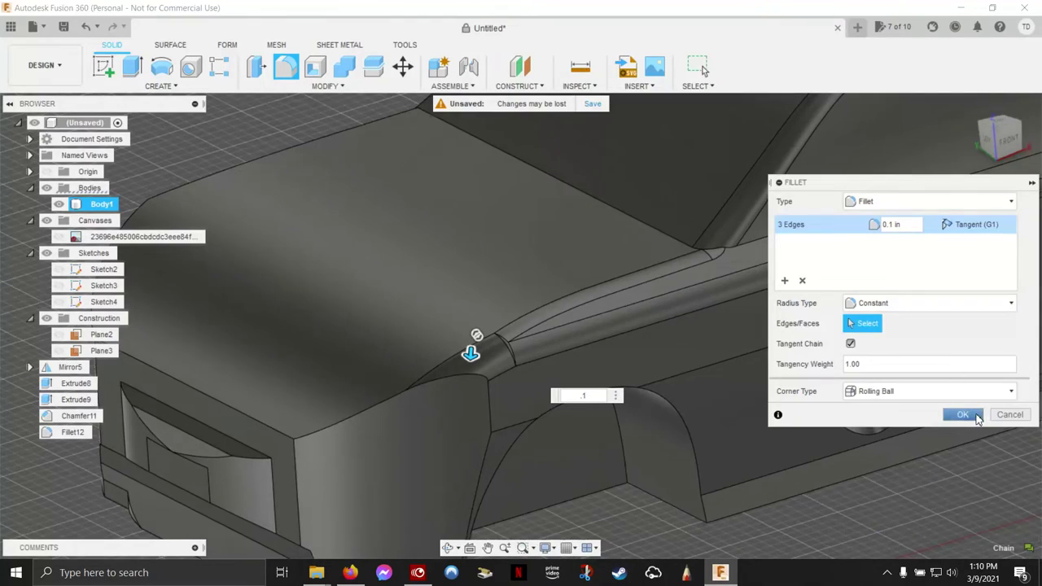
pyautogui.click(962, 415)
# - Inspect the new fillet face up close, then select the next body-line edge to round
pyautogui.moveTo(964, 413)
pyautogui.keyDown('shift'); pyautogui.mouseDown(button='middle')
pyautogui.moveTo(733, 367)
pyautogui.moveTo(531, 370)
pyautogui.mouseUp(button='middle'); pyautogui.keyUp('shift')
pyautogui.scroll(5, 530, 371)
pyautogui.scroll(3, 530, 375)
pyautogui.scroll(3, 530, 378)
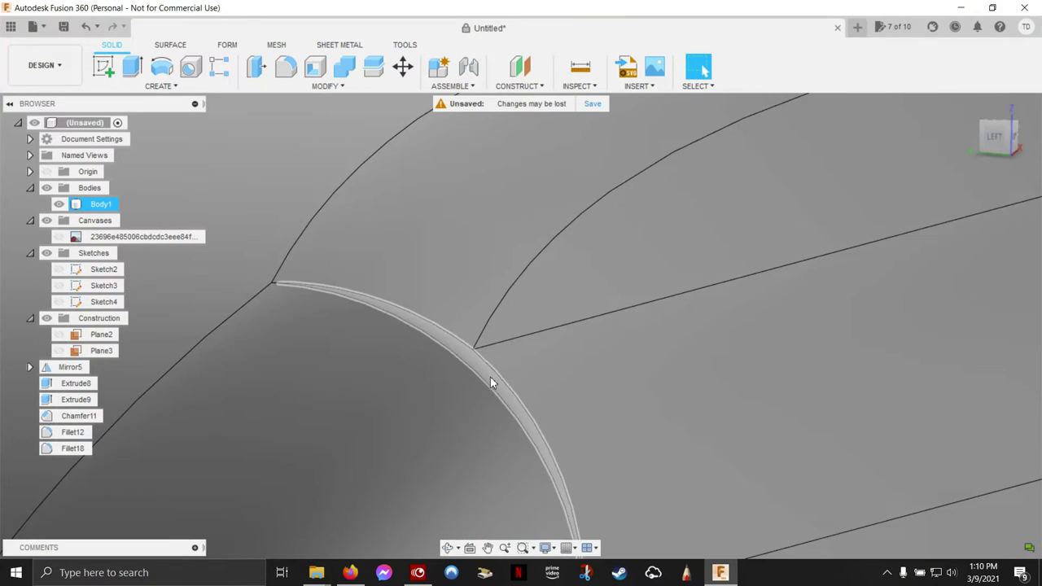
pyautogui.click(490, 380)
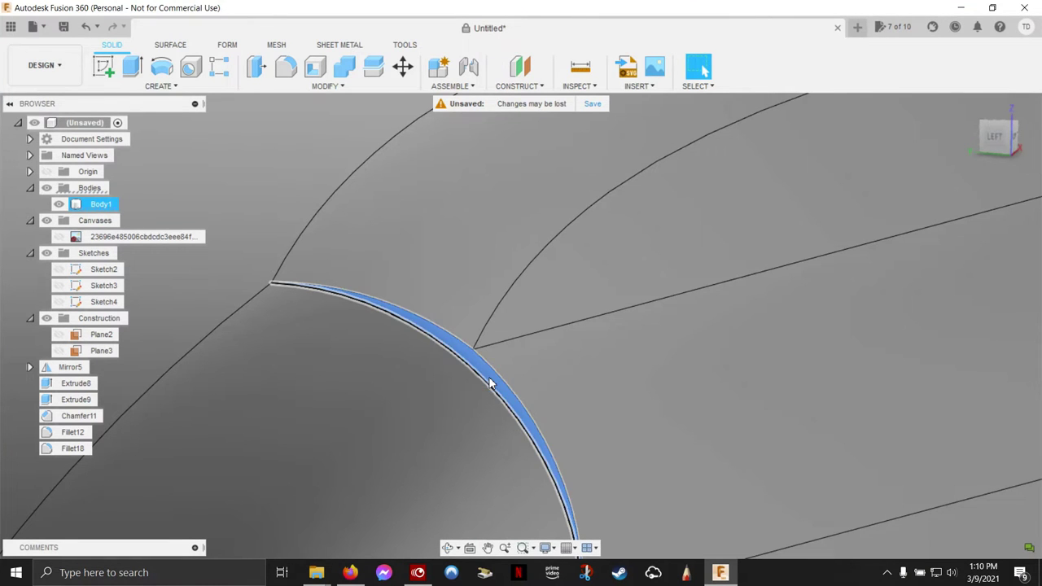
pyautogui.keyDown('shift'); pyautogui.moveTo(489, 380); pyautogui.dragTo(661, 396, button='middle'); pyautogui.keyUp('shift')
pyautogui.moveTo(859, 315)
pyautogui.keyDown('shift'); pyautogui.mouseDown(button='middle')
pyautogui.moveTo(454, 373)
pyautogui.moveTo(356, 362)
pyautogui.moveTo(371, 392)
pyautogui.mouseUp(button='middle'); pyautogui.keyUp('shift')
pyautogui.scroll(-3, 657, 340)
pyautogui.scroll(-3, 656, 340)
pyautogui.scroll(-3, 657, 340)
pyautogui.click(371, 395)
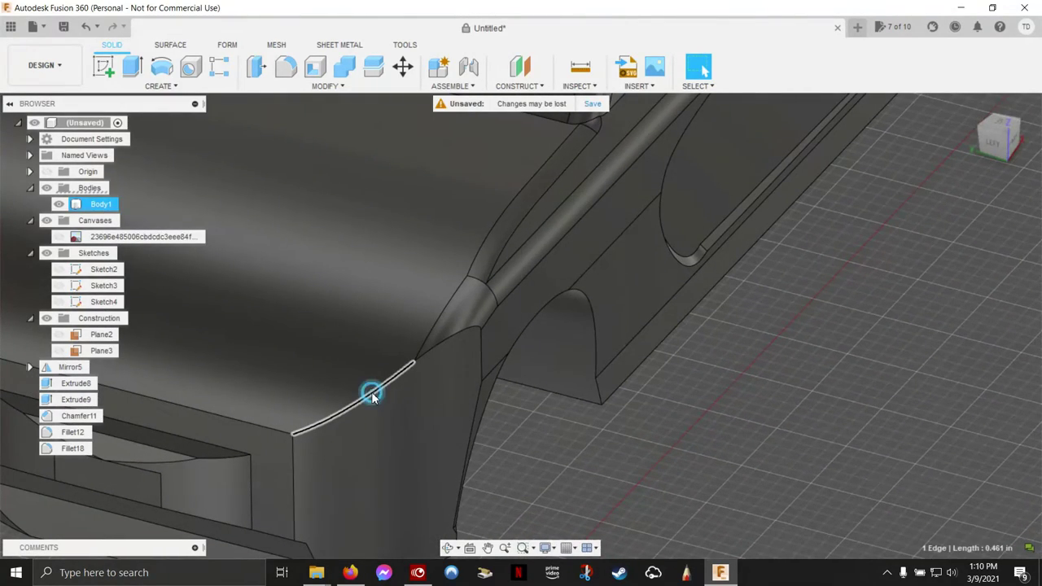
# - Round the chosen body-line edge with a 0.1 in fillet
pyautogui.rightClick(371, 396)
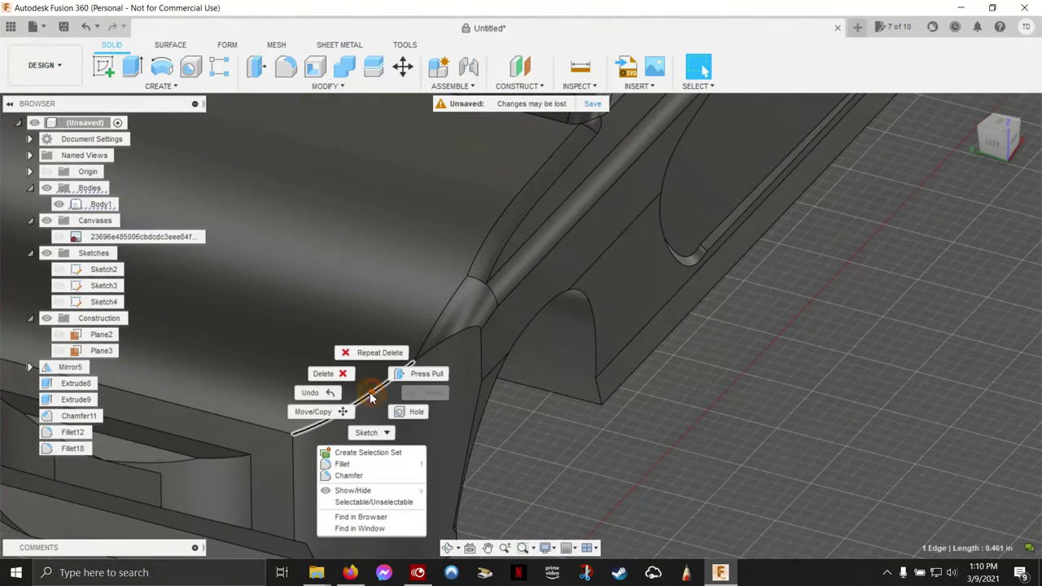
pyautogui.click(372, 464)
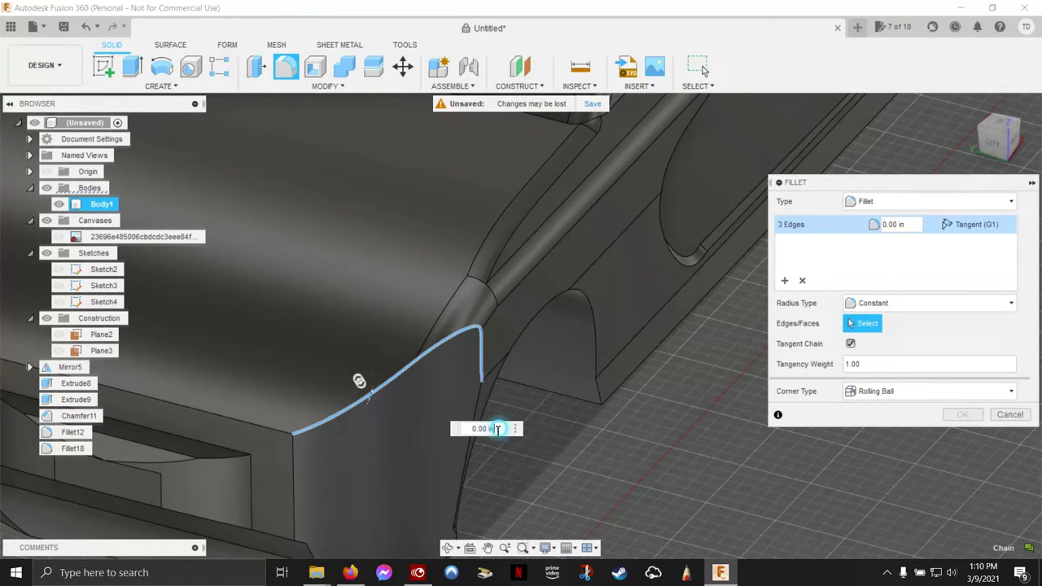
pyautogui.click(497, 429)
pyautogui.write('.1')
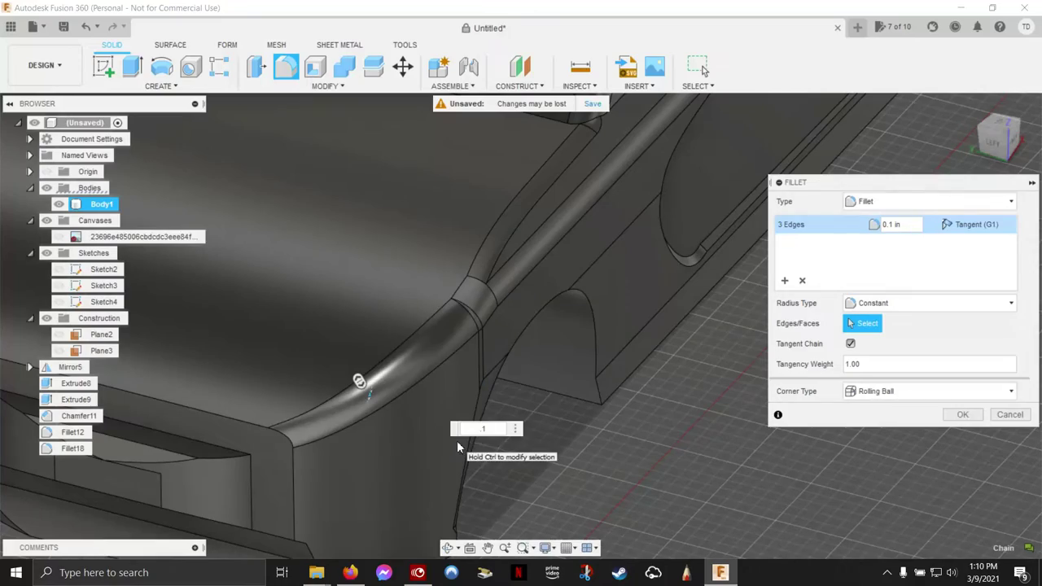
pyautogui.moveTo(527, 289)
pyautogui.keyDown('shift'); pyautogui.mouseDown(button='middle')
pyautogui.moveTo(746, 352)
pyautogui.moveTo(749, 360)
pyautogui.moveTo(689, 402)
pyautogui.moveTo(696, 440)
pyautogui.moveTo(636, 278)
pyautogui.mouseUp(button='middle'); pyautogui.keyUp('shift')
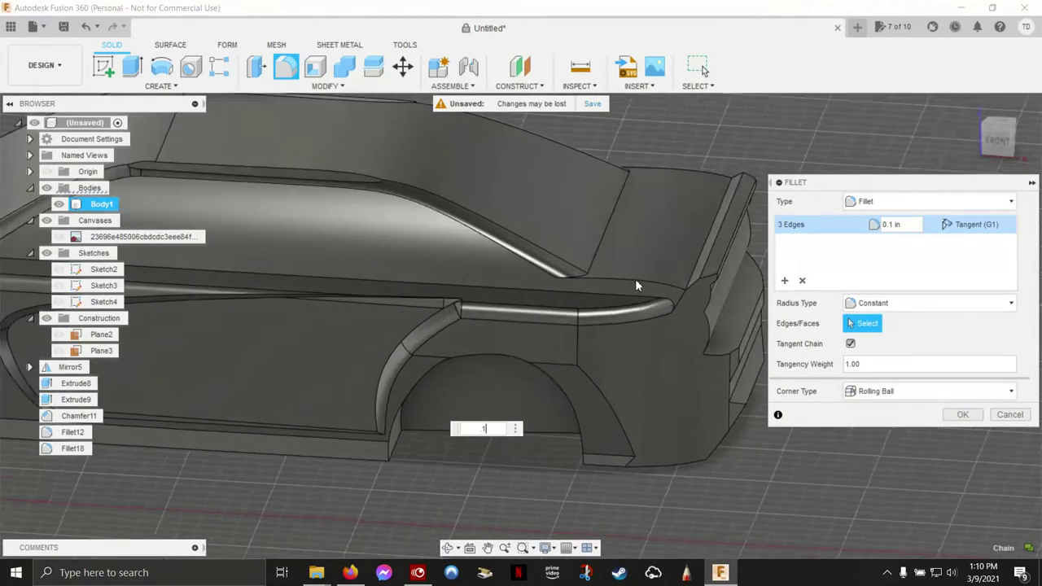
pyautogui.scroll(3, 646, 289)
pyautogui.scroll(3, 634, 315)
pyautogui.keyDown('shift'); pyautogui.moveTo(634, 321); pyautogui.dragTo(733, 350, button='middle'); pyautogui.keyUp('shift')
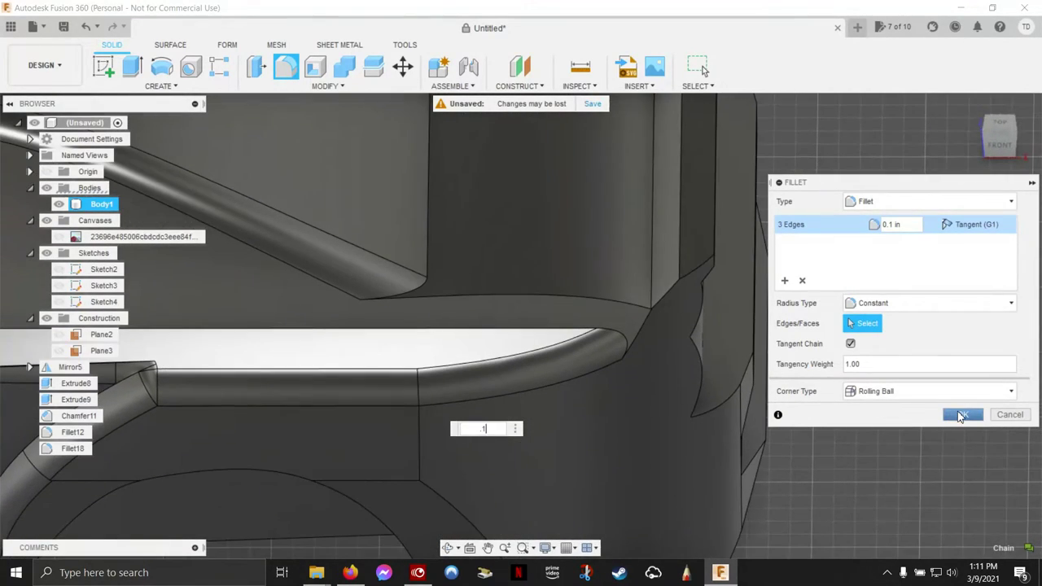
pyautogui.click(962, 416)
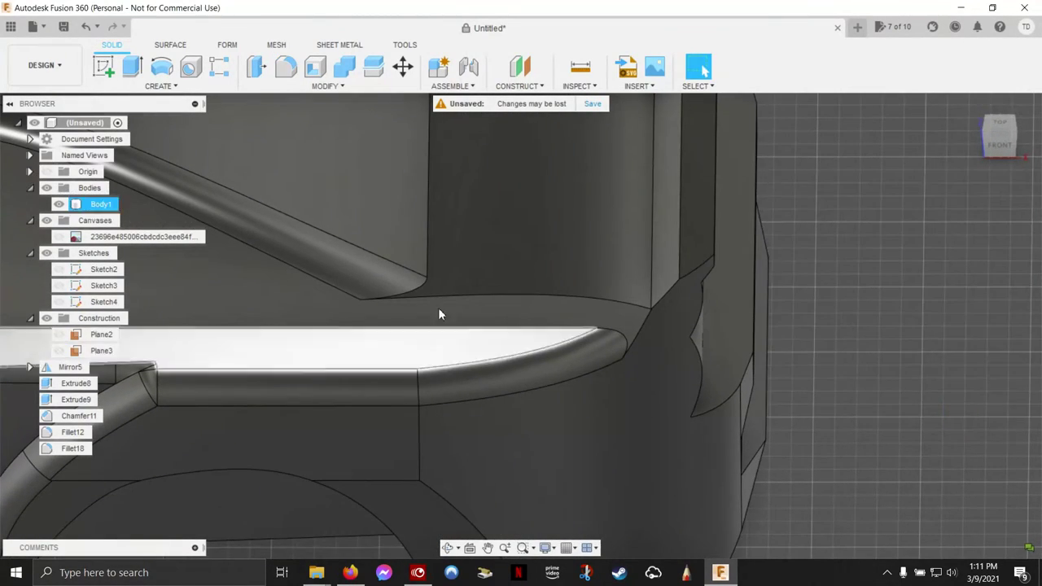
# - Fillet the long edge below the pillar and its adjoining short edge at 0.1 in
pyautogui.click(462, 300)
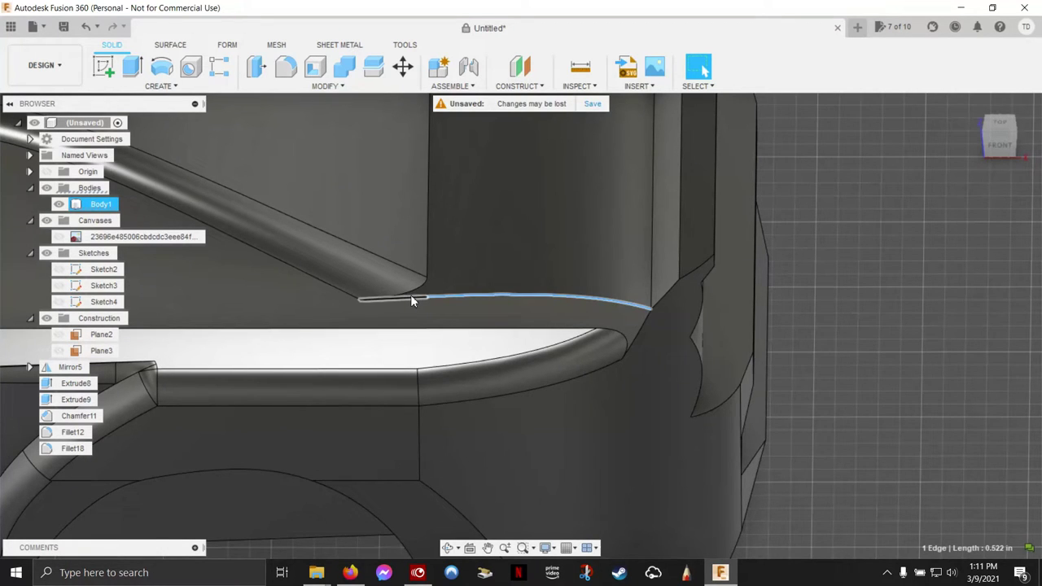
pyautogui.click(410, 300)
pyautogui.rightClick(497, 300)
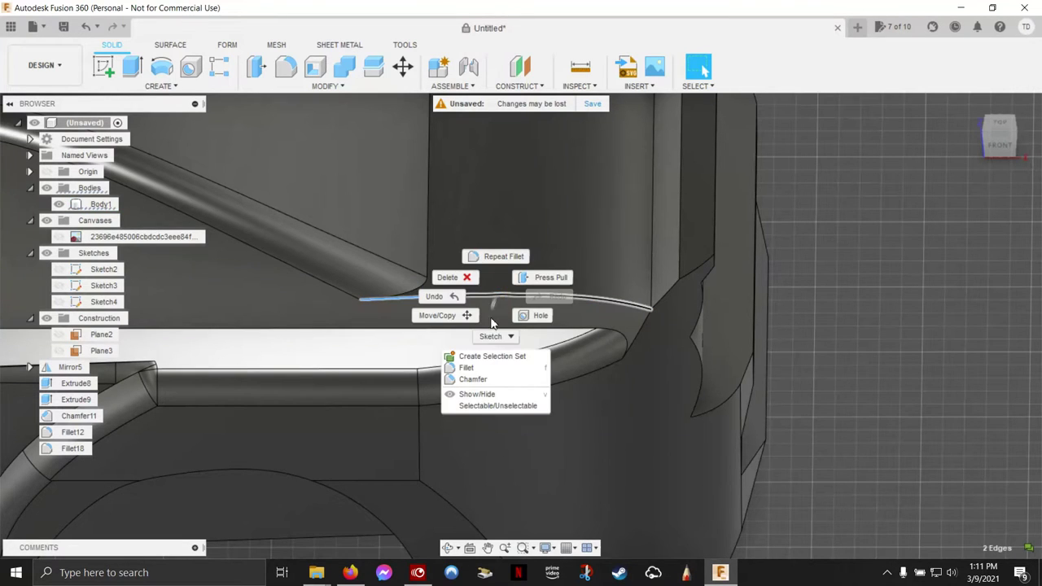
pyautogui.click(471, 367)
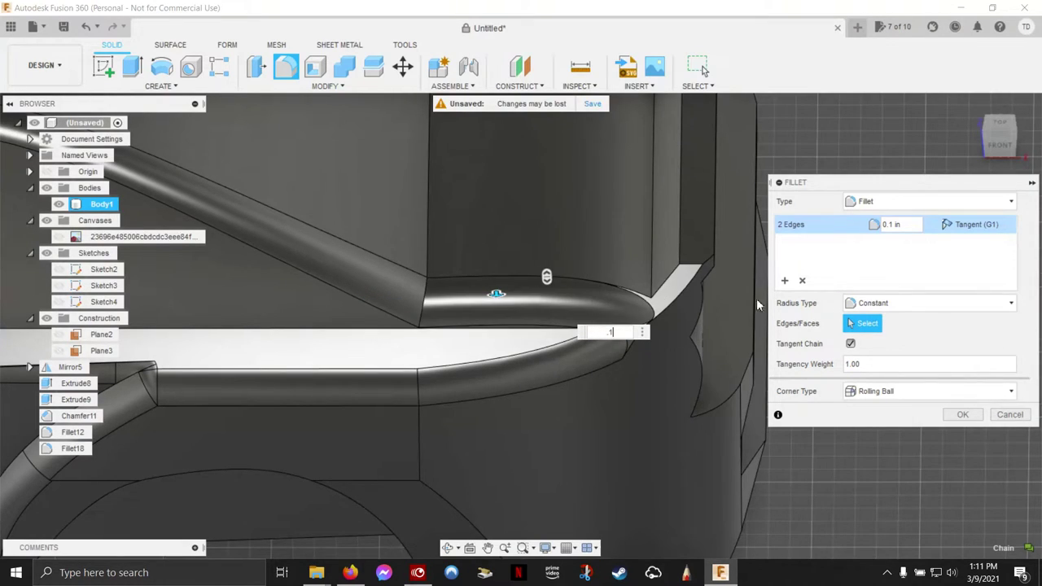
pyautogui.scroll(-5, 726, 385)
pyautogui.scroll(-3, 726, 384)
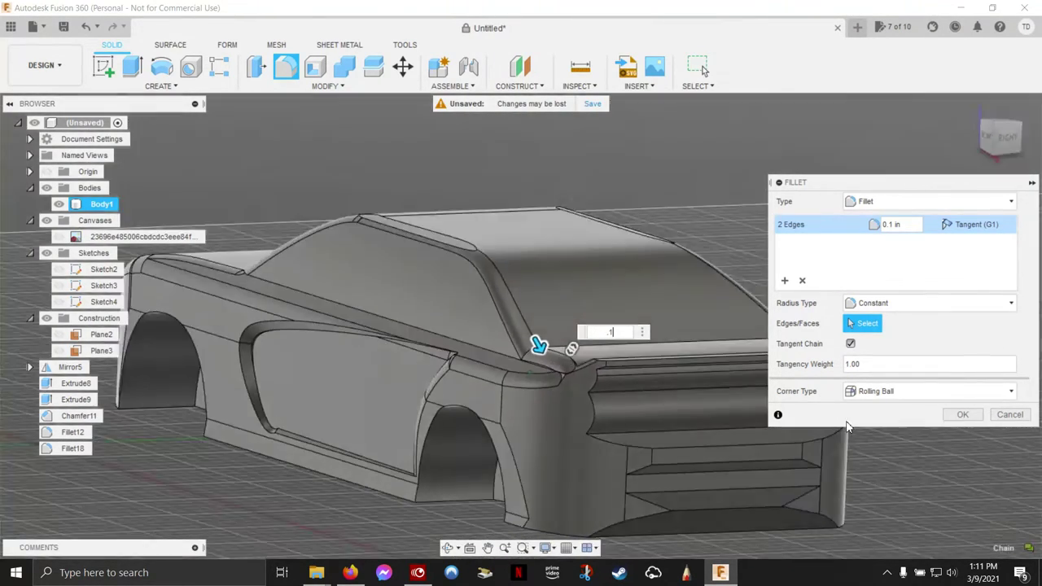
pyautogui.keyDown('shift'); pyautogui.moveTo(730, 385); pyautogui.dragTo(897, 415, button='middle'); pyautogui.keyUp('shift')
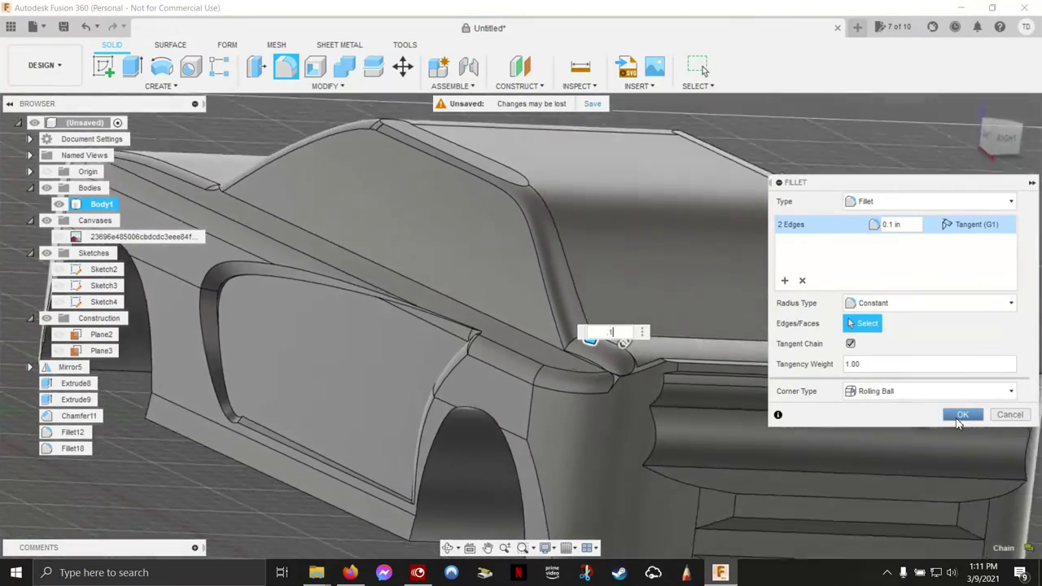
pyautogui.click(961, 416)
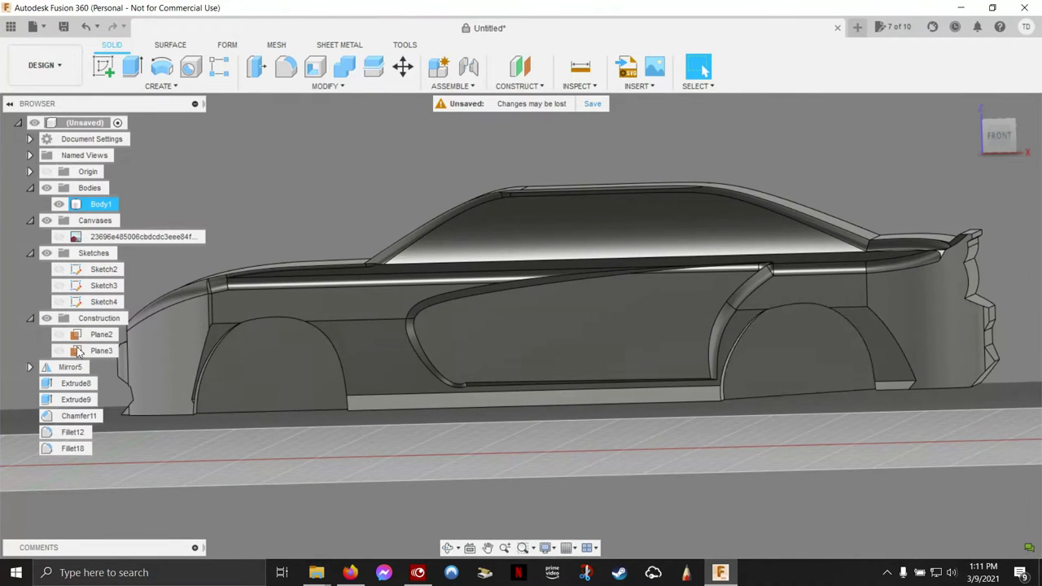
# - Show Sketch2's outlines while keeping the reference canvas and Sketch4 hidden
pyautogui.click(58, 237)
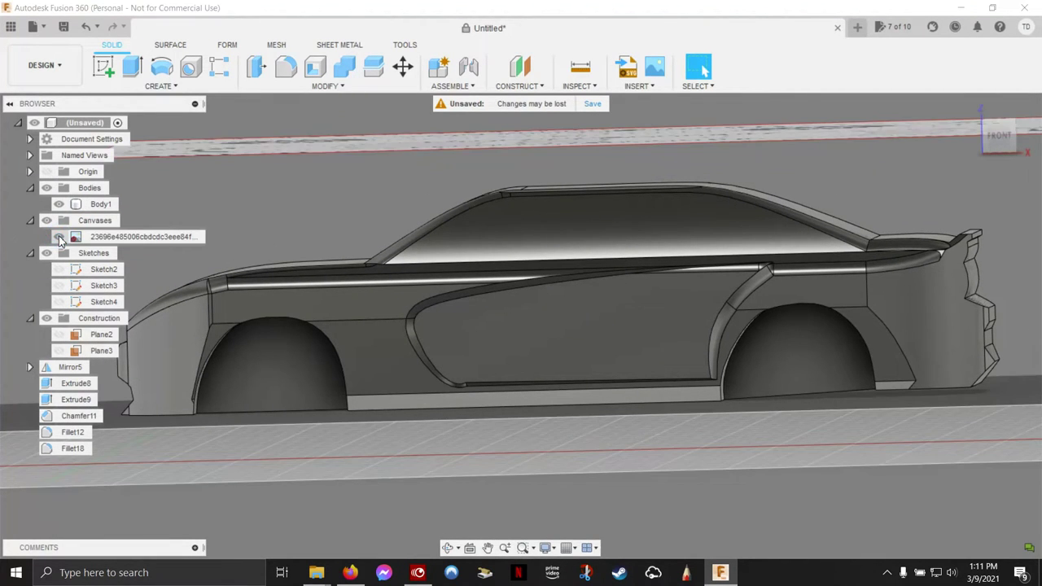
pyautogui.click(59, 237)
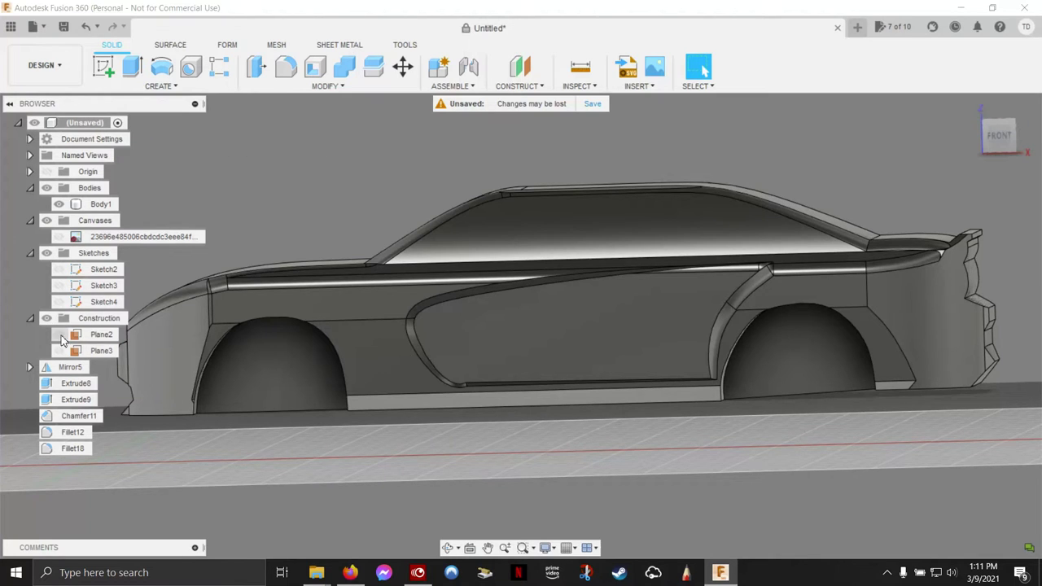
pyautogui.click(60, 302)
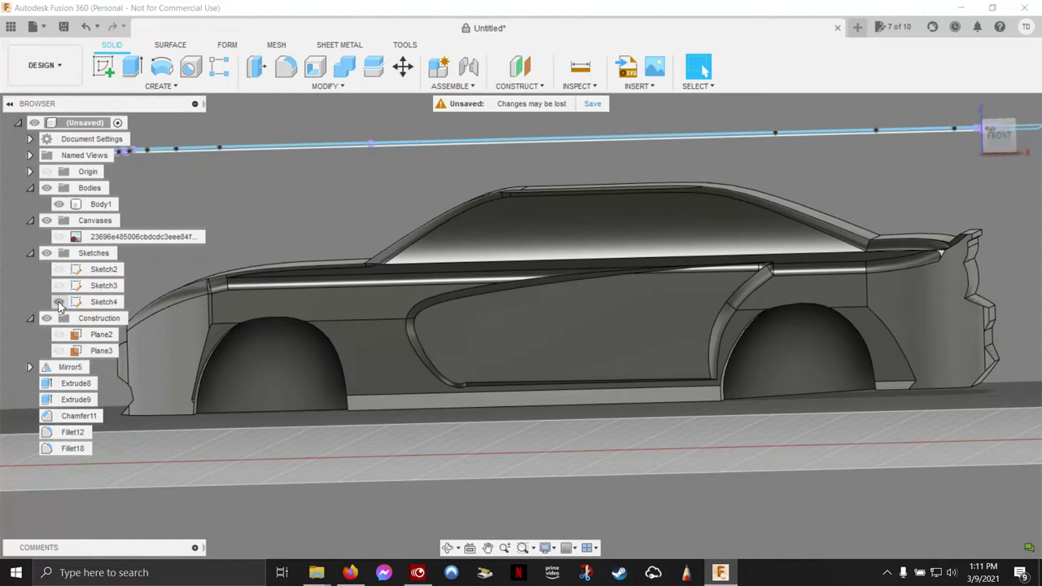
pyautogui.click(59, 302)
pyautogui.click(58, 269)
pyautogui.moveTo(282, 298)
pyautogui.keyDown('shift'); pyautogui.mouseDown(button='middle')
pyautogui.moveTo(249, 322)
pyautogui.moveTo(252, 336)
pyautogui.moveTo(349, 365)
pyautogui.moveTo(252, 351)
pyautogui.moveTo(275, 349)
pyautogui.moveTo(279, 372)
pyautogui.moveTo(263, 384)
pyautogui.moveTo(252, 376)
pyautogui.mouseUp(button='middle'); pyautogui.keyUp('shift')
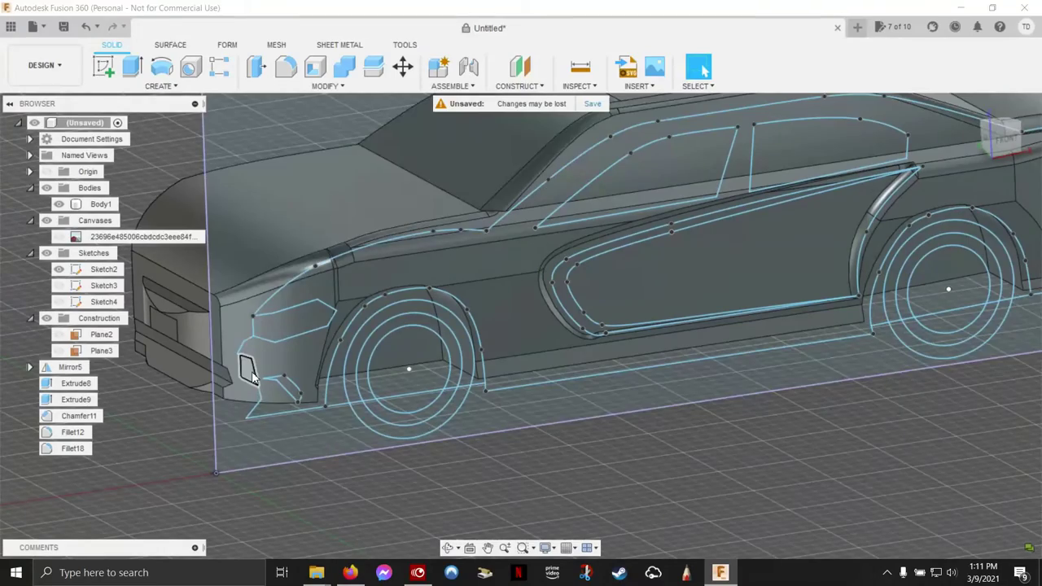
# - Cut the first headlight profile 0.90 in into the car's front
pyautogui.rightClick(249, 371)
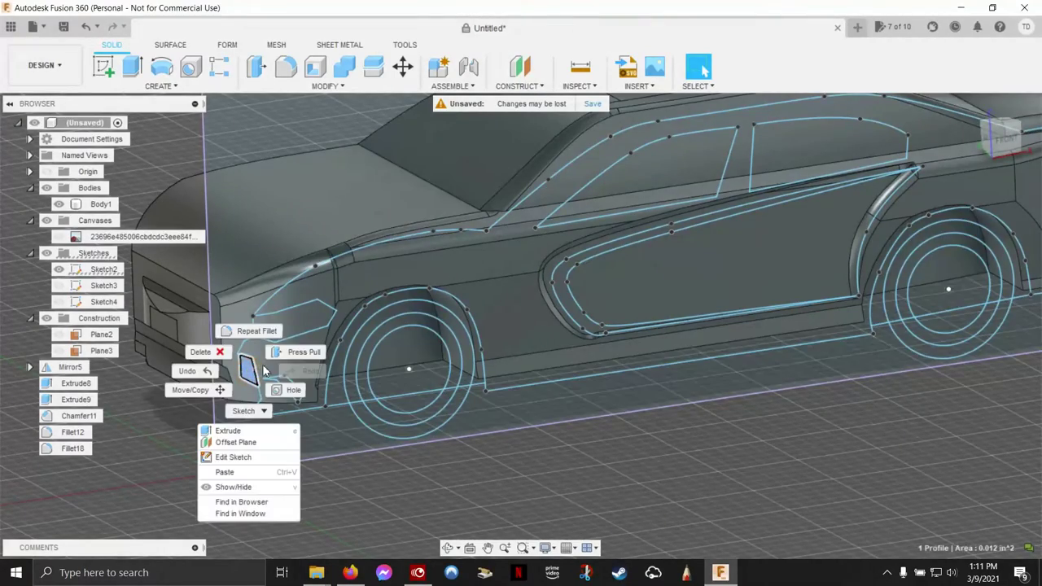
pyautogui.click(228, 430)
pyautogui.keyDown('shift'); pyautogui.moveTo(228, 430); pyautogui.dragTo(549, 416, button='middle'); pyautogui.keyUp('shift')
pyautogui.moveTo(549, 416)
pyautogui.mouseDown()
pyautogui.moveTo(407, 374)
pyautogui.moveTo(420, 397)
pyautogui.mouseUp()
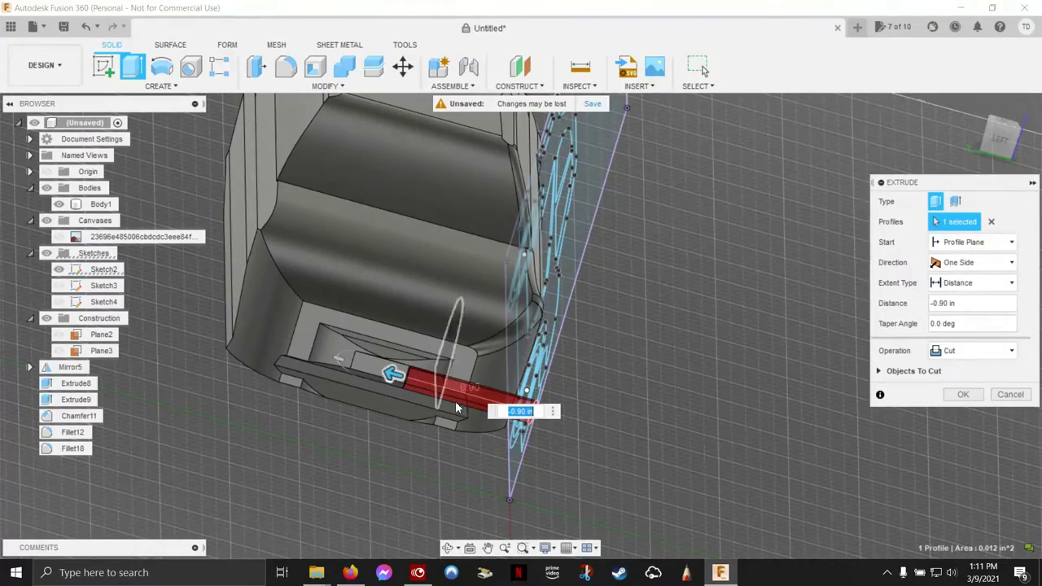
pyautogui.keyDown('shift'); pyautogui.moveTo(690, 399); pyautogui.dragTo(693, 404, button='middle'); pyautogui.keyUp('shift')
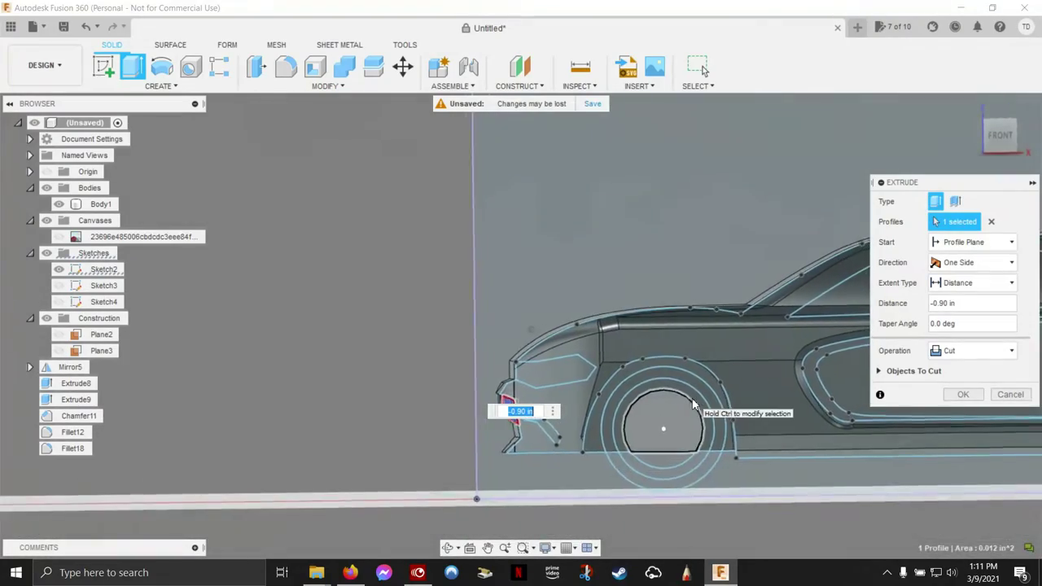
pyautogui.moveTo(692, 405)
pyautogui.keyDown('shift'); pyautogui.mouseDown(button='middle')
pyautogui.moveTo(605, 400)
pyautogui.moveTo(733, 399)
pyautogui.mouseUp(button='middle'); pyautogui.keyUp('shift')
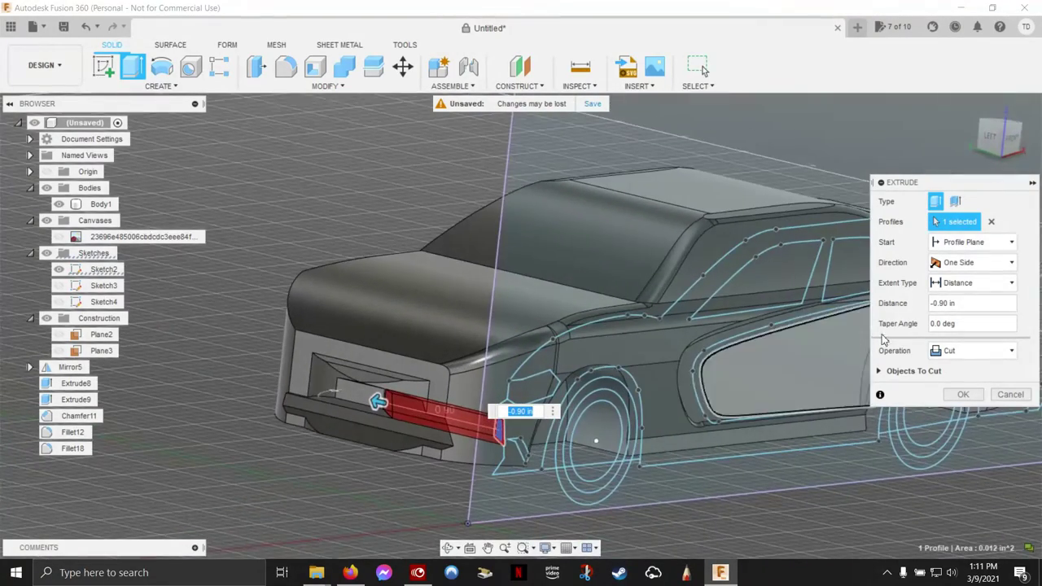
pyautogui.click(978, 396)
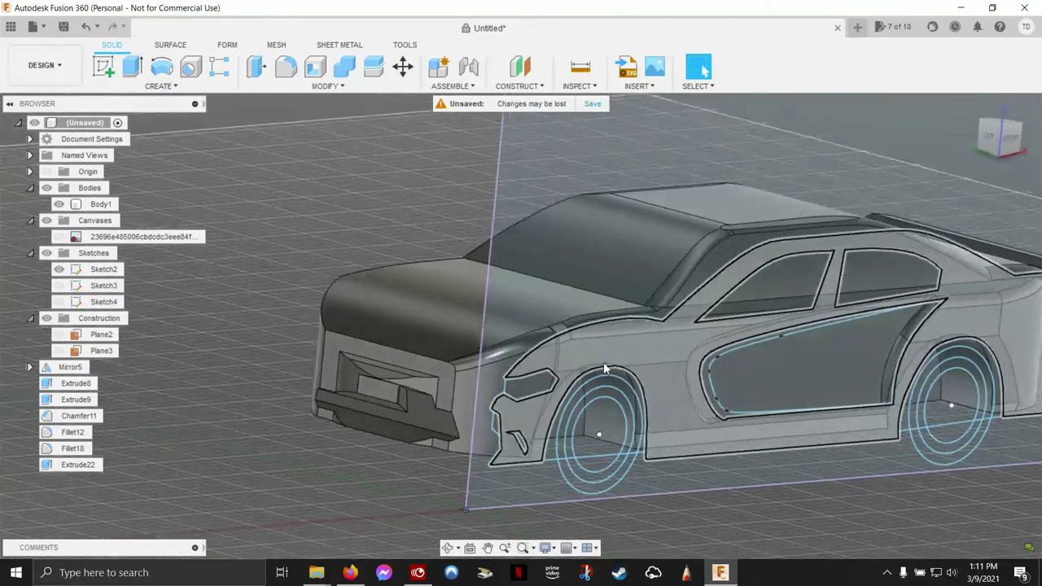
# - Cut the second headlight profile 0.60 in deep as a headlight pocket
pyautogui.keyDown('shift'); pyautogui.moveTo(652, 391); pyautogui.dragTo(573, 386, button='middle'); pyautogui.keyUp('shift')
pyautogui.rightClick(560, 385)
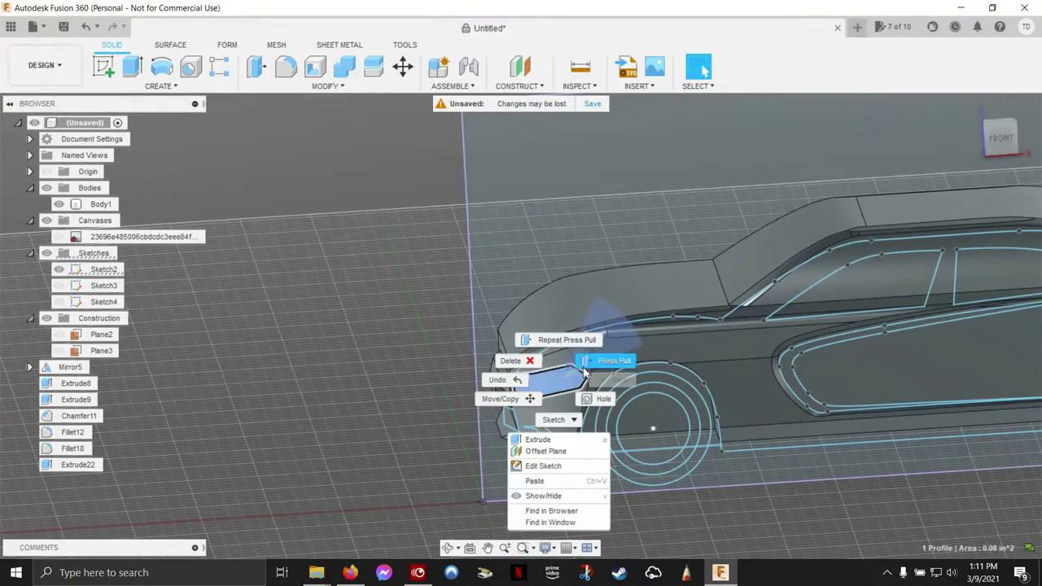
pyautogui.click(609, 360)
pyautogui.keyDown('shift'); pyautogui.moveTo(618, 383); pyautogui.dragTo(569, 377, button='middle'); pyautogui.keyUp('shift')
pyautogui.moveTo(563, 383); pyautogui.dragTo(485, 386)
pyautogui.keyDown('shift'); pyautogui.moveTo(495, 384); pyautogui.dragTo(980, 383, button='middle'); pyautogui.keyUp('shift')
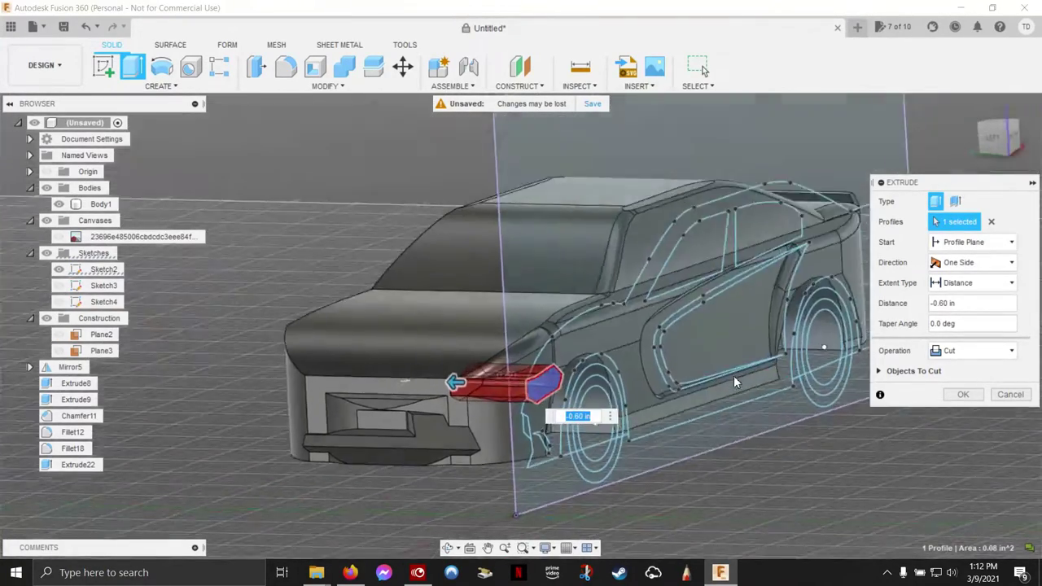
pyautogui.click(963, 394)
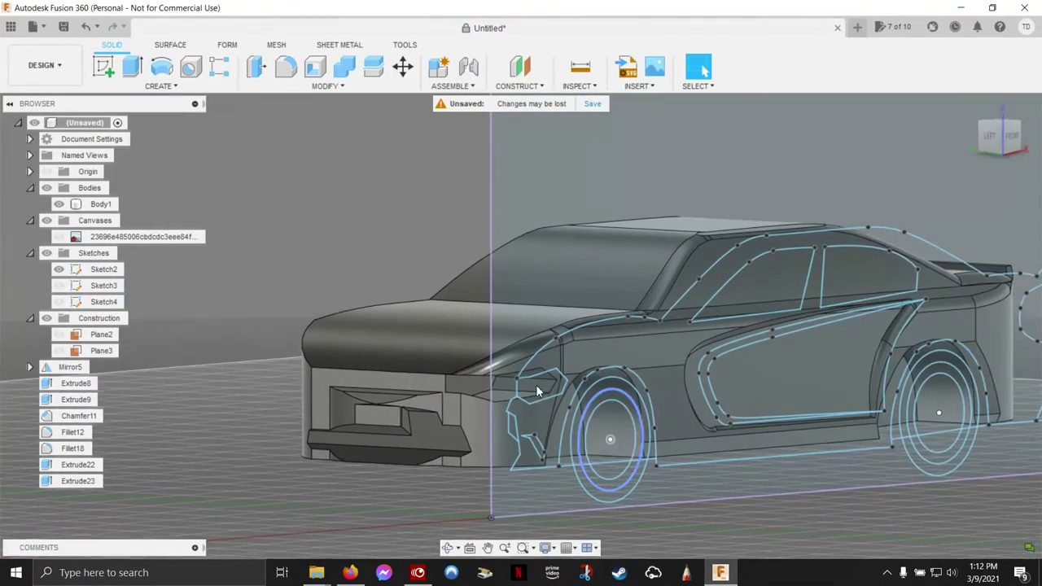
pyautogui.keyDown('shift'); pyautogui.moveTo(536, 384); pyautogui.dragTo(342, 366, button='middle'); pyautogui.keyUp('shift')
pyautogui.click(59, 270)
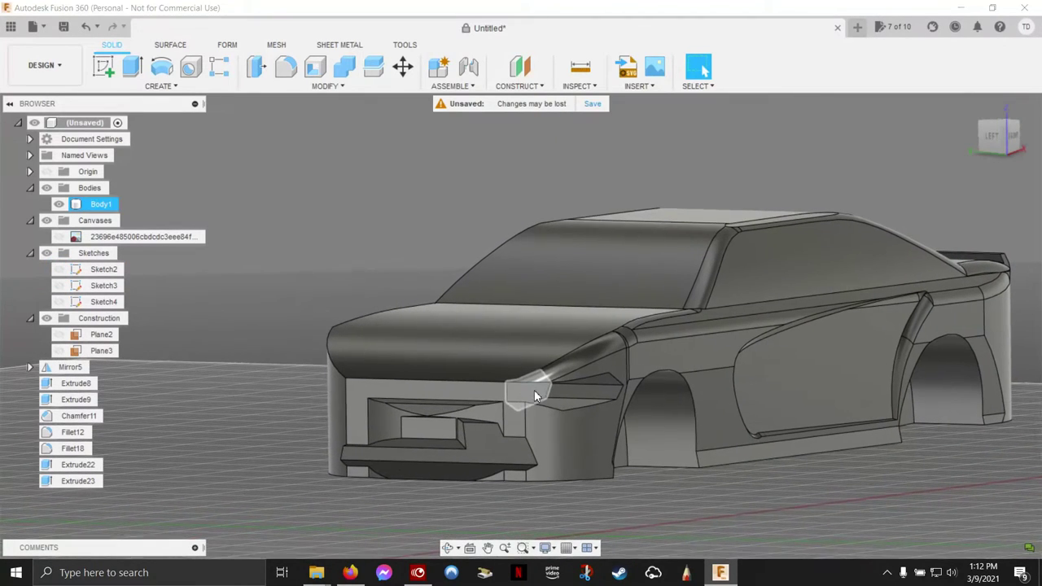
# - Move/Copy the headlight recess's inner face, shifting it and rotating it toward a -25° Y angle
pyautogui.rightClick(548, 386)
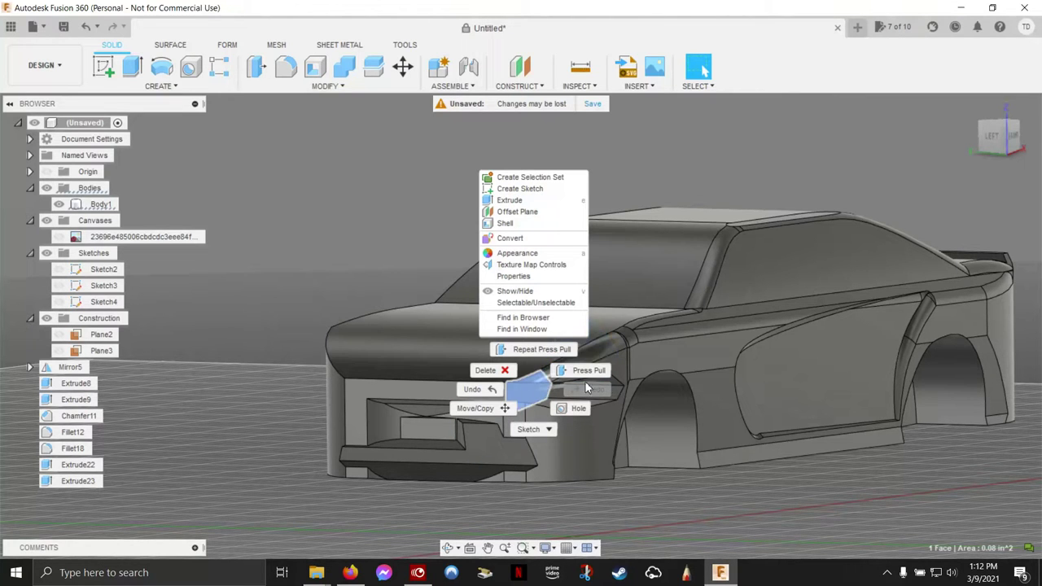
pyautogui.click(474, 408)
pyautogui.moveTo(618, 396)
pyautogui.keyDown('shift'); pyautogui.mouseDown(button='middle')
pyautogui.moveTo(644, 452)
pyautogui.moveTo(606, 518)
pyautogui.moveTo(598, 456)
pyautogui.moveTo(663, 379)
pyautogui.moveTo(654, 291)
pyautogui.moveTo(640, 266)
pyautogui.moveTo(616, 321)
pyautogui.moveTo(628, 295)
pyautogui.mouseUp(button='middle'); pyautogui.keyUp('shift')
pyautogui.scroll(2, 605, 517)
pyautogui.moveTo(625, 293)
pyautogui.mouseDown()
pyautogui.moveTo(677, 303)
pyautogui.moveTo(662, 300)
pyautogui.moveTo(694, 290)
pyautogui.mouseUp()
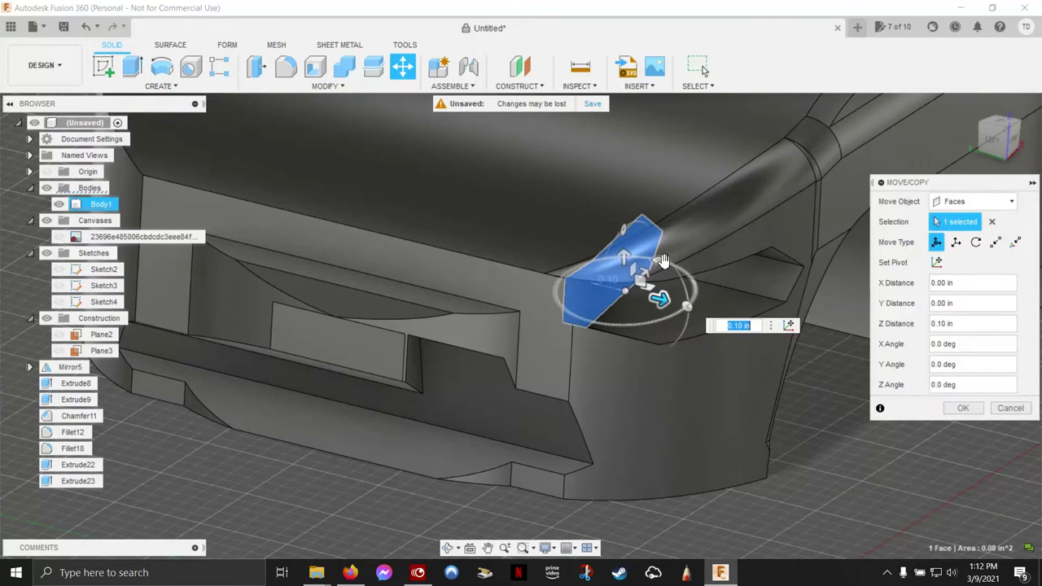
pyautogui.moveTo(688, 262); pyautogui.dragTo(693, 269)
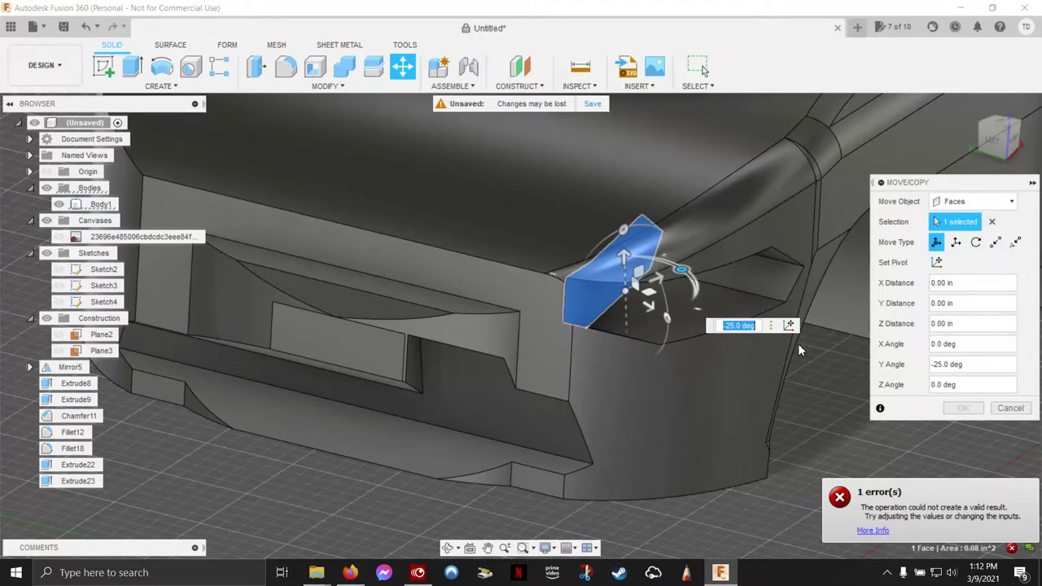
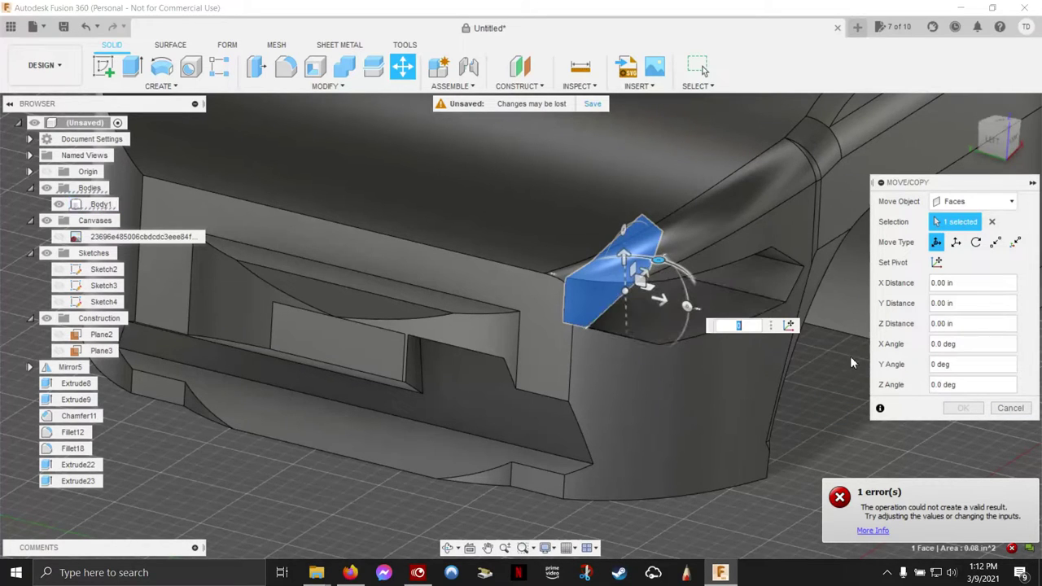
# - Cancel the failed face move and discard a trial offset of the headlight face, leaving it unchanged
pyautogui.click(997, 407)
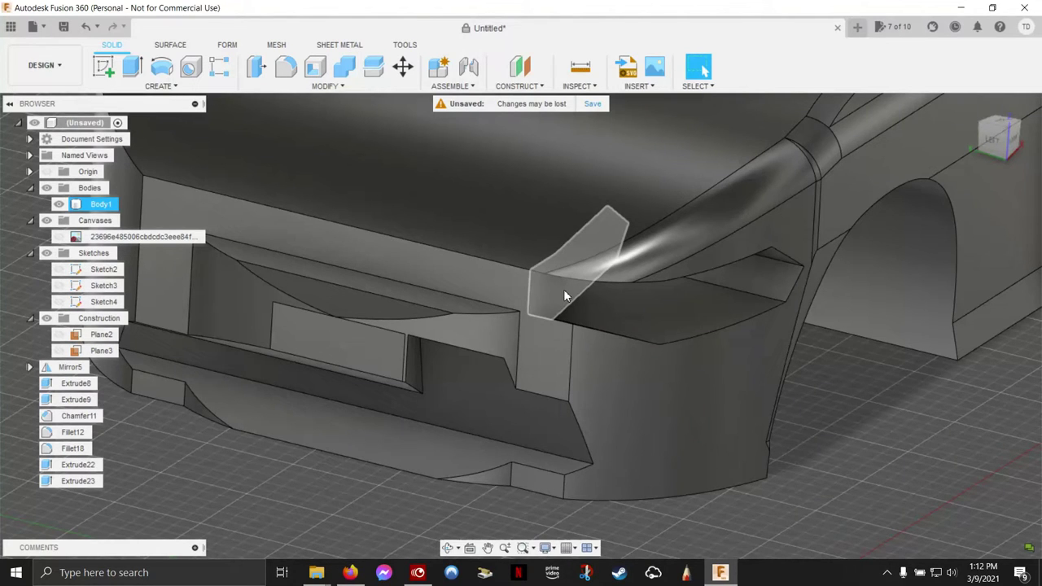
pyautogui.click(564, 291)
pyautogui.rightClick(565, 290)
pyautogui.click(589, 270)
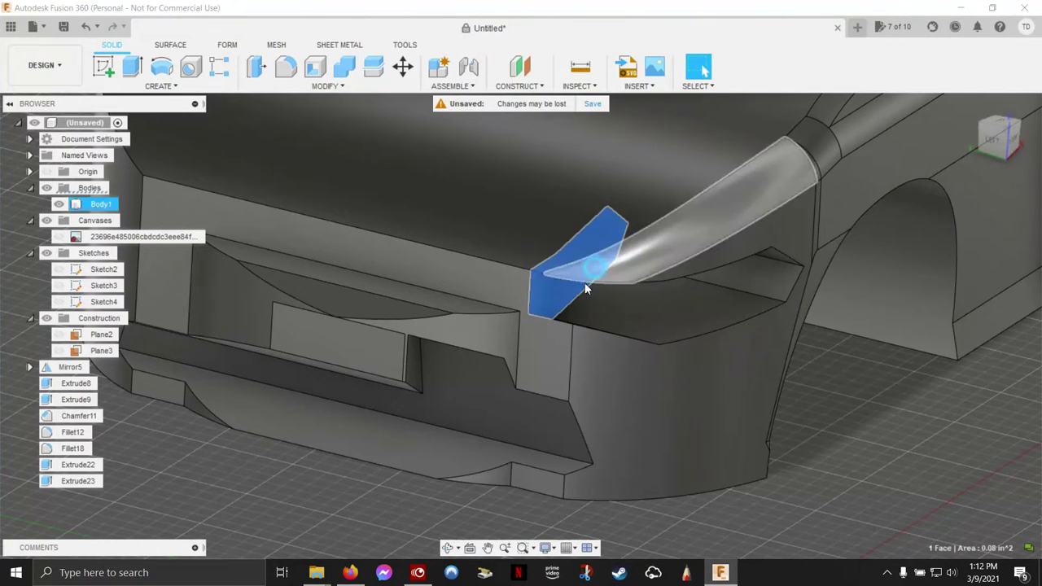
pyautogui.moveTo(521, 294)
pyautogui.mouseDown()
pyautogui.moveTo(632, 308)
pyautogui.moveTo(580, 306)
pyautogui.mouseUp()
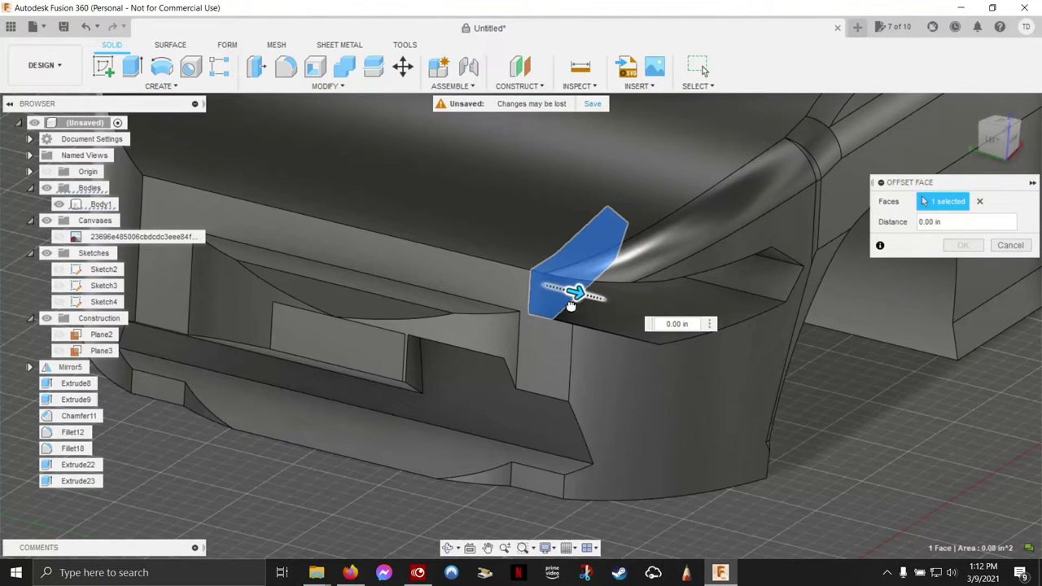
pyautogui.click(570, 305)
pyautogui.click(1009, 246)
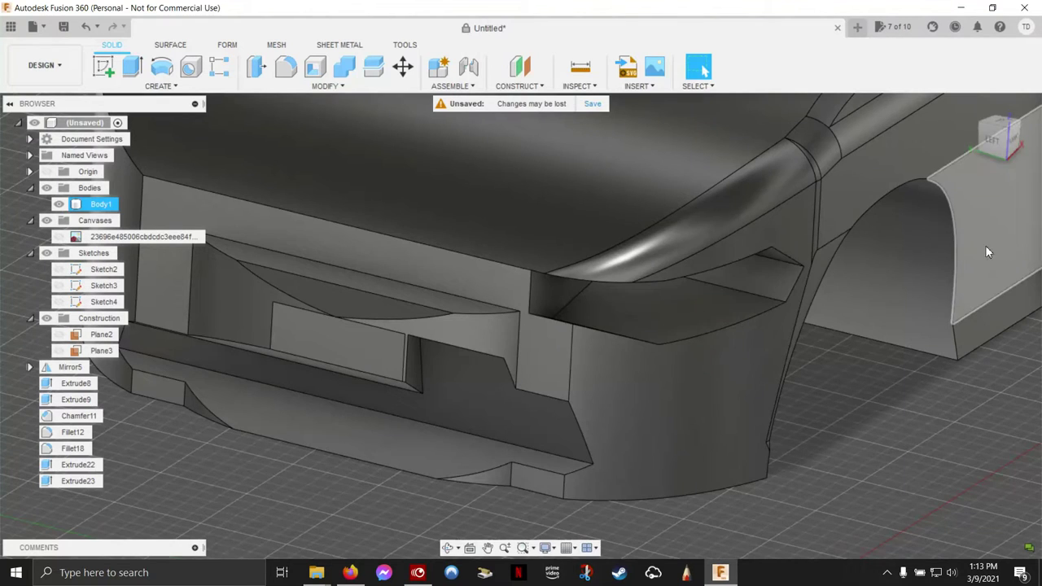
# - Rotate the headlight face -35 deg about a pivot on its lower edge with Move/Copy
pyautogui.rightClick(552, 300)
pyautogui.click(518, 315)
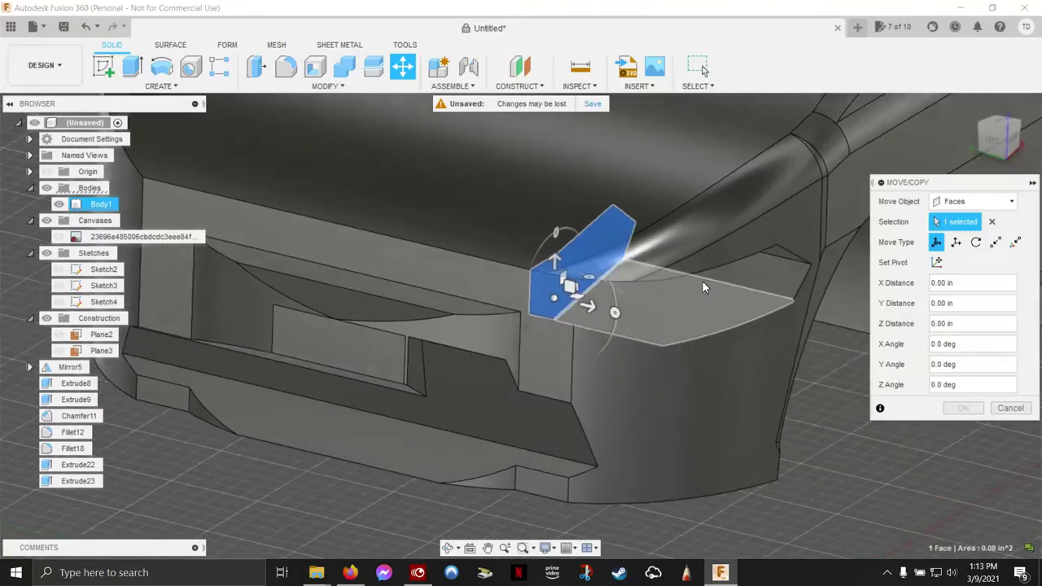
pyautogui.keyDown('shift'); pyautogui.moveTo(702, 280); pyautogui.dragTo(607, 296, button='middle'); pyautogui.keyUp('shift')
pyautogui.click(937, 262)
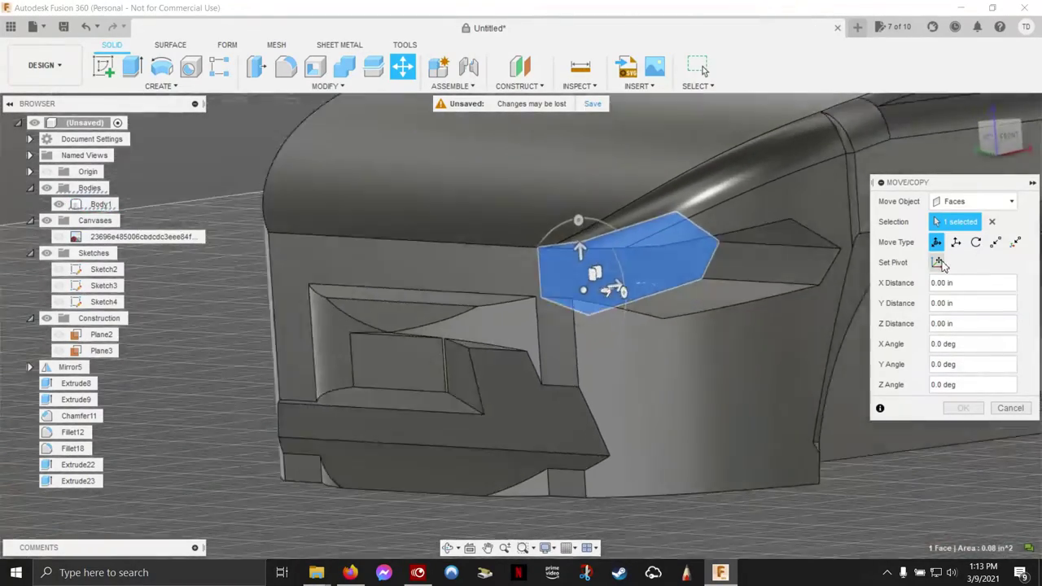
pyautogui.keyDown('shift'); pyautogui.moveTo(815, 281); pyautogui.dragTo(643, 279, button='middle'); pyautogui.keyUp('shift')
pyautogui.click(936, 263)
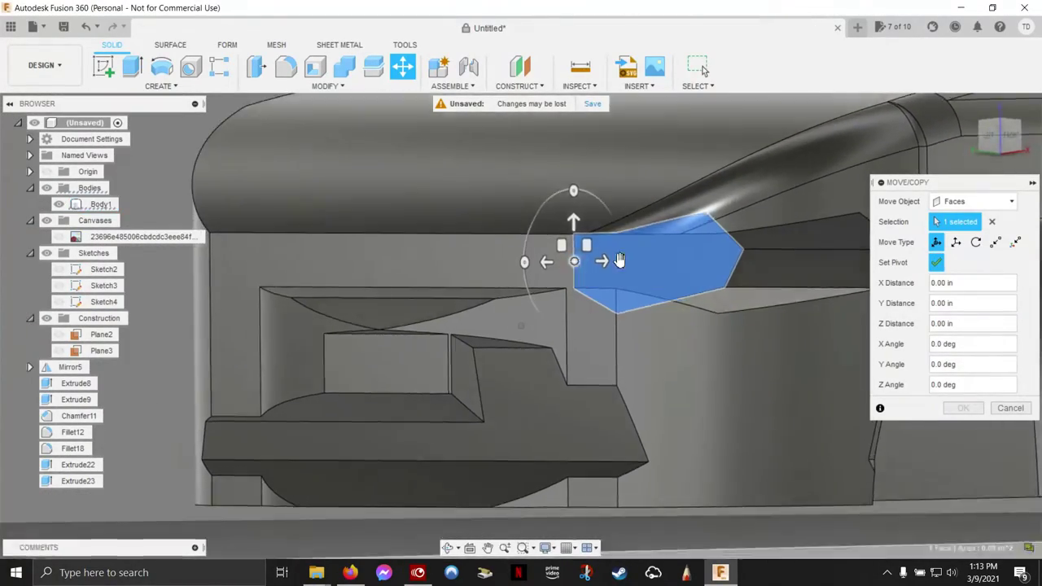
pyautogui.keyDown('shift'); pyautogui.moveTo(936, 273); pyautogui.dragTo(867, 284, button='middle'); pyautogui.keyUp('shift')
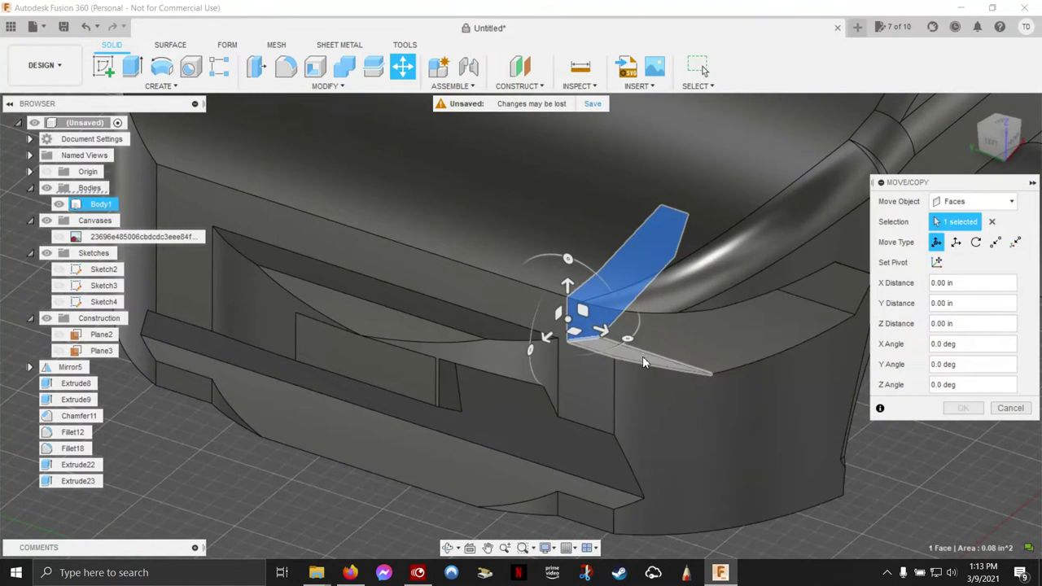
pyautogui.moveTo(627, 338); pyautogui.dragTo(616, 376)
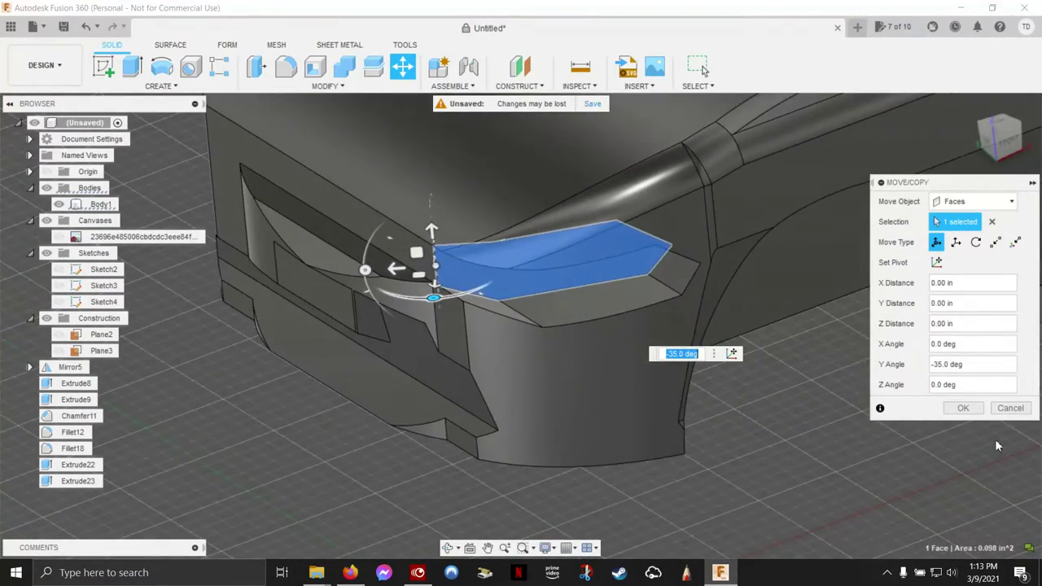
pyautogui.click(967, 411)
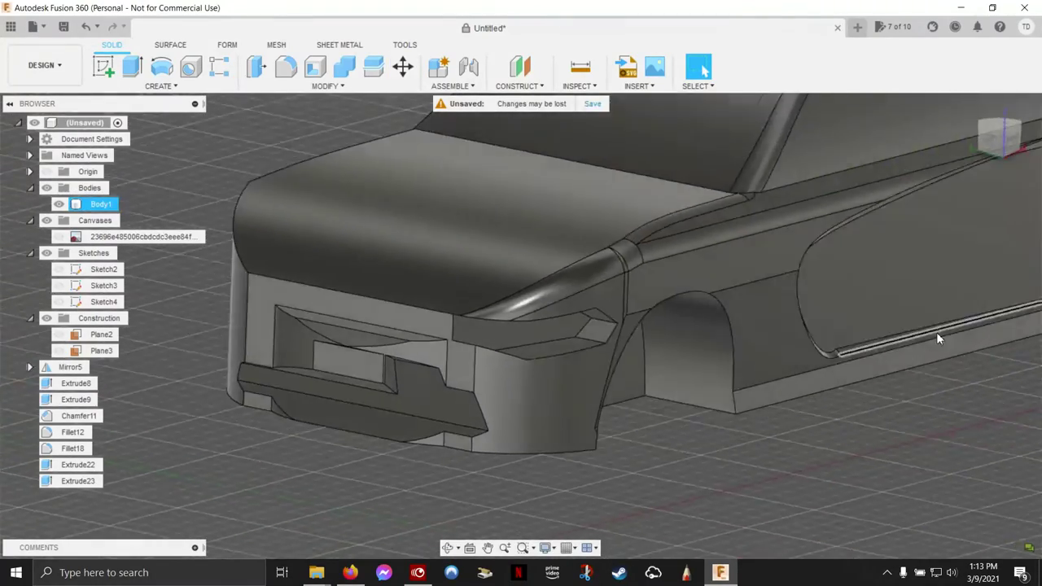
# - Show the Sketch2–4 outlines over a side-on view of the car
pyautogui.scroll(5, 551, 365)
pyautogui.scroll(-3, 536, 364)
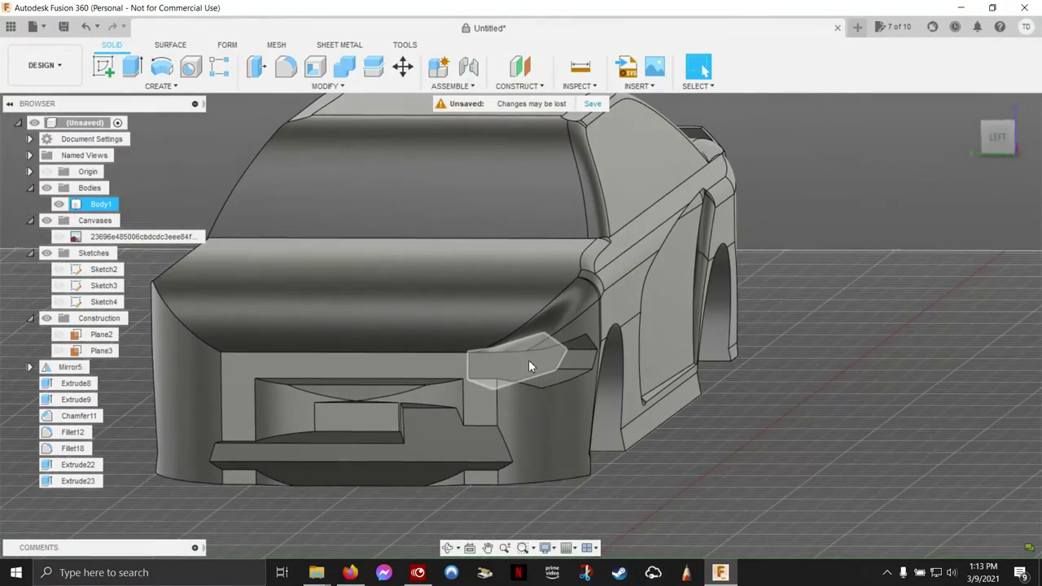
pyautogui.scroll(-3, 572, 353)
pyautogui.scroll(3, 587, 249)
pyautogui.moveTo(588, 248)
pyautogui.keyDown('shift'); pyautogui.mouseDown(button='middle')
pyautogui.moveTo(491, 344)
pyautogui.moveTo(433, 351)
pyautogui.mouseUp(button='middle'); pyautogui.keyUp('shift')
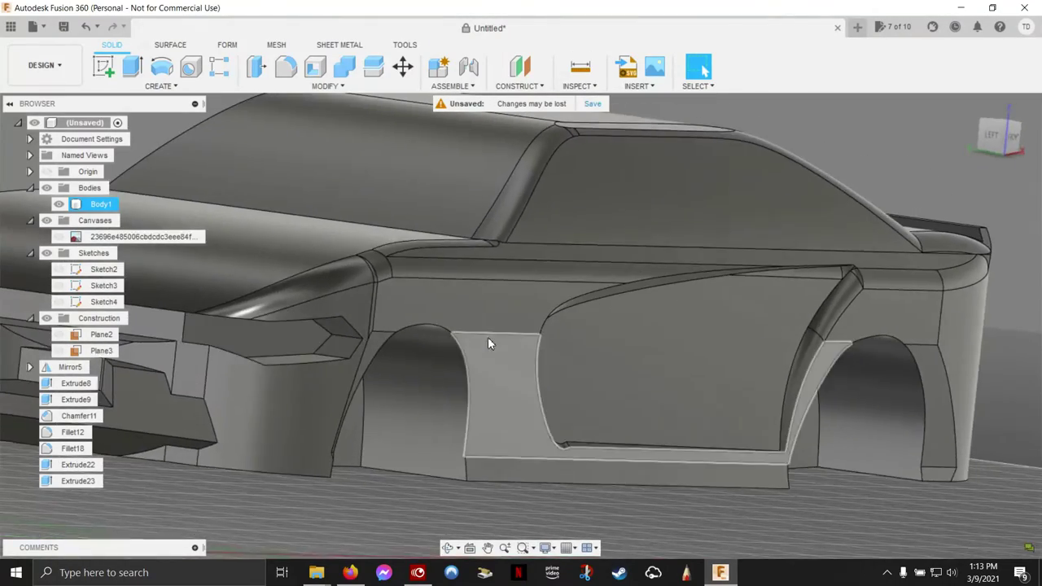
pyautogui.scroll(-3, 268, 359)
pyautogui.scroll(-5, 360, 414)
pyautogui.scroll(4, 401, 430)
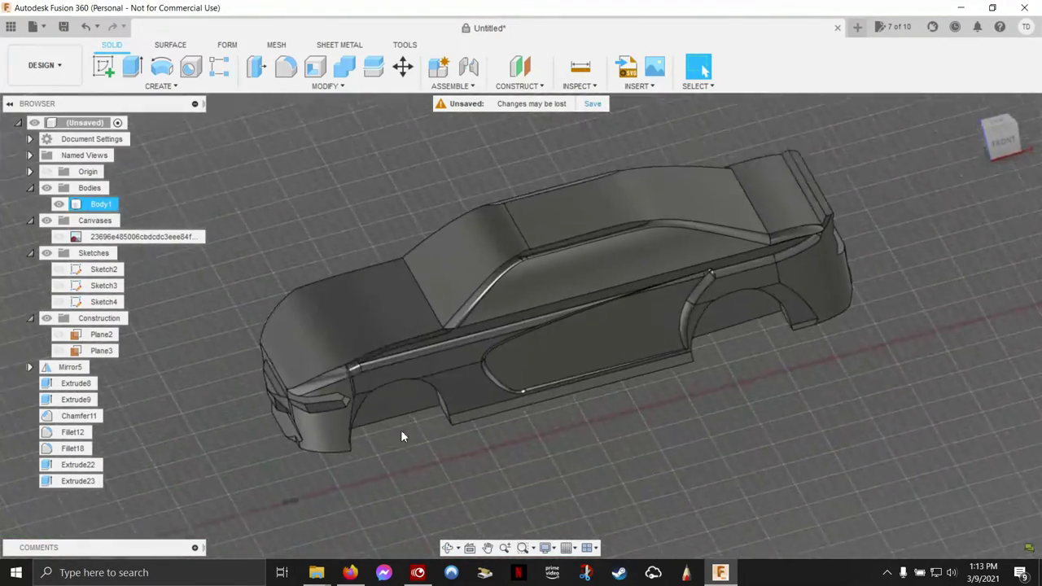
pyautogui.scroll(4, 515, 430)
pyautogui.keyDown('shift'); pyautogui.moveTo(515, 429); pyautogui.dragTo(347, 324, button='middle'); pyautogui.keyUp('shift')
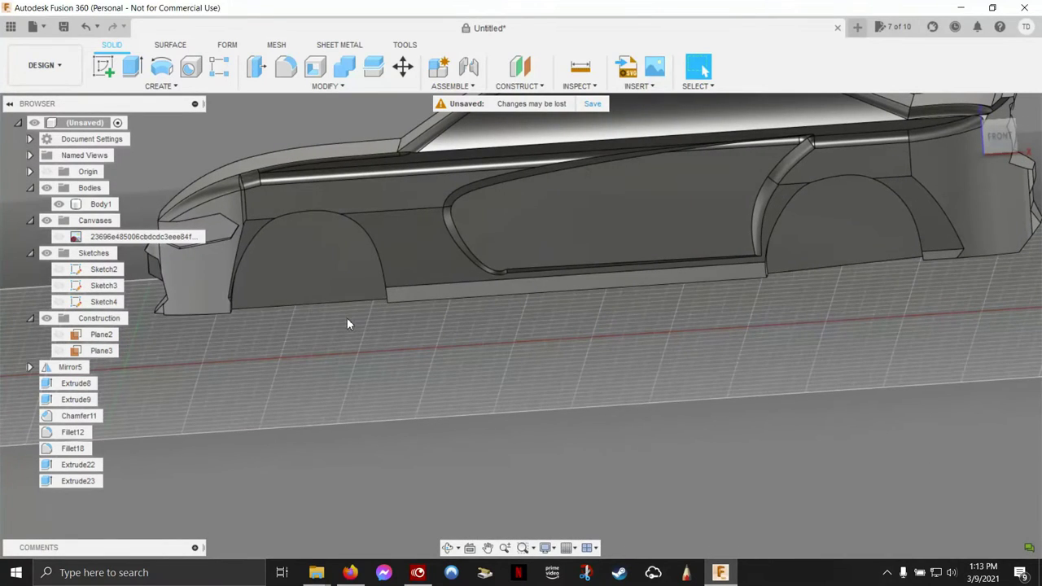
pyautogui.click(46, 253)
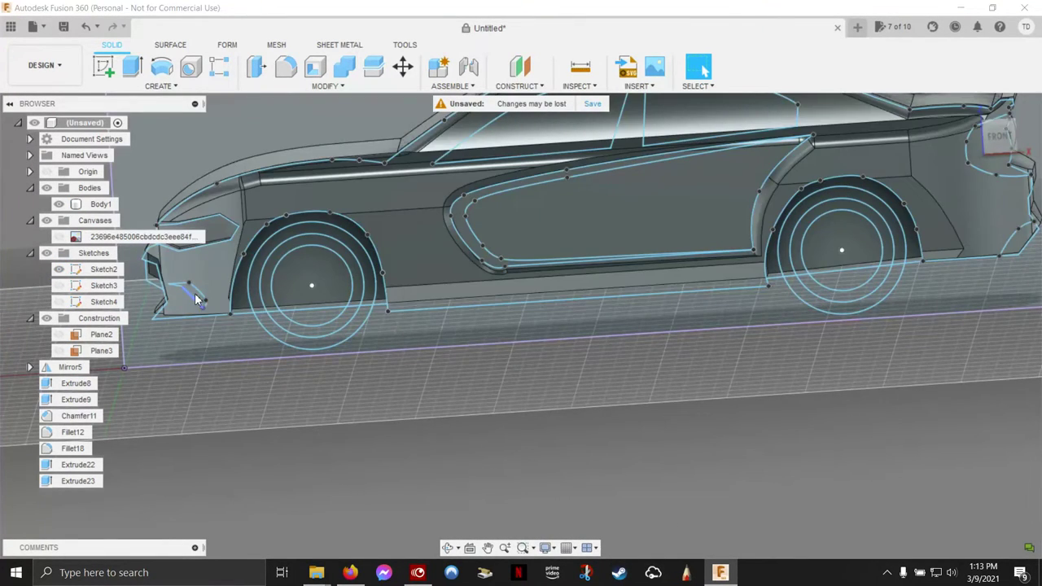
pyautogui.scroll(-3, 200, 314)
pyautogui.scroll(5, 203, 322)
pyautogui.scroll(2, 196, 329)
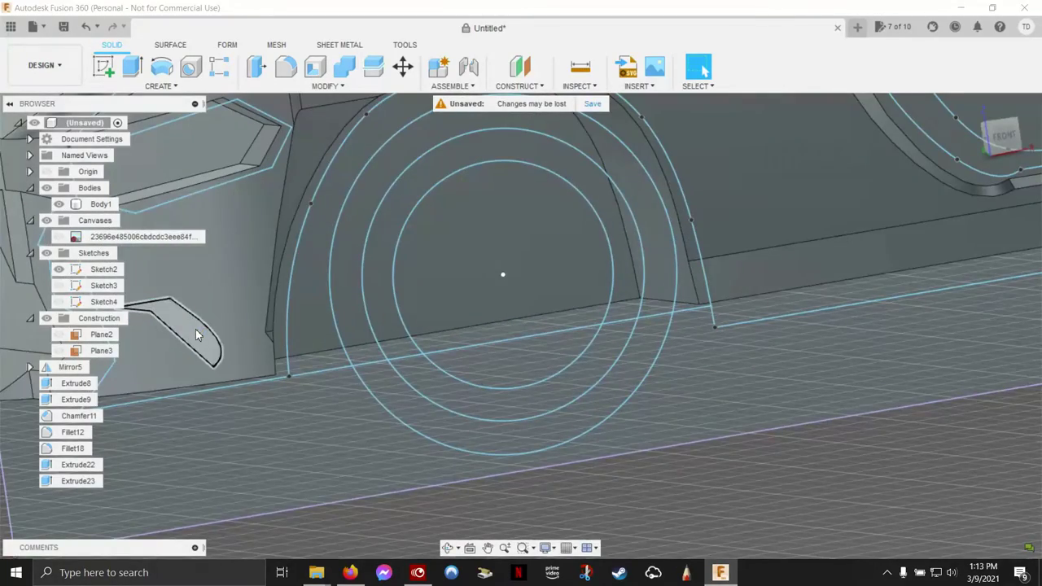
# - Extrude-cut the small vent profile -0.30 in into the lower front bumper
pyautogui.rightClick(195, 332)
pyautogui.click(231, 310)
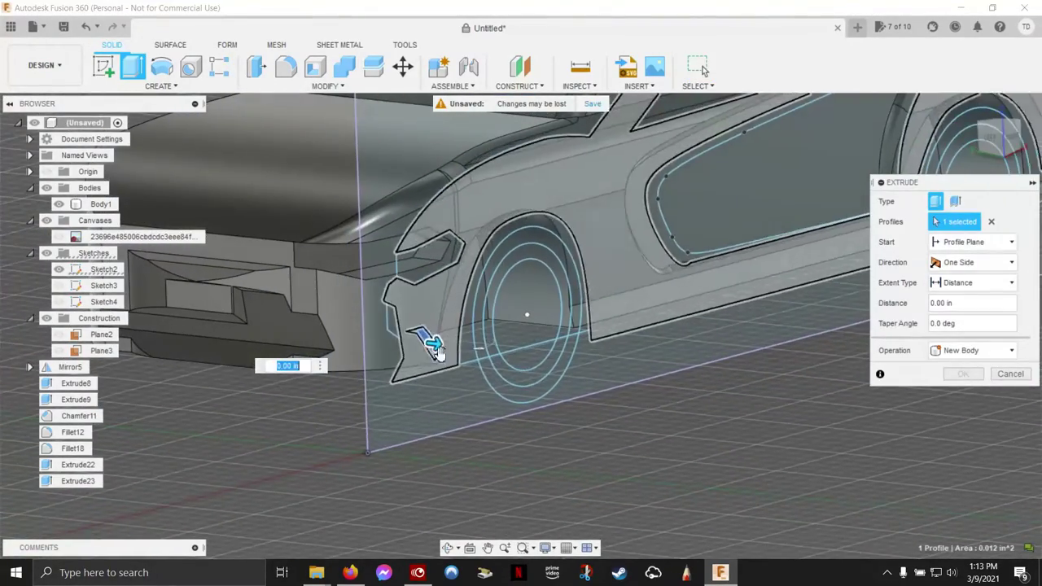
pyautogui.moveTo(437, 348); pyautogui.dragTo(322, 348)
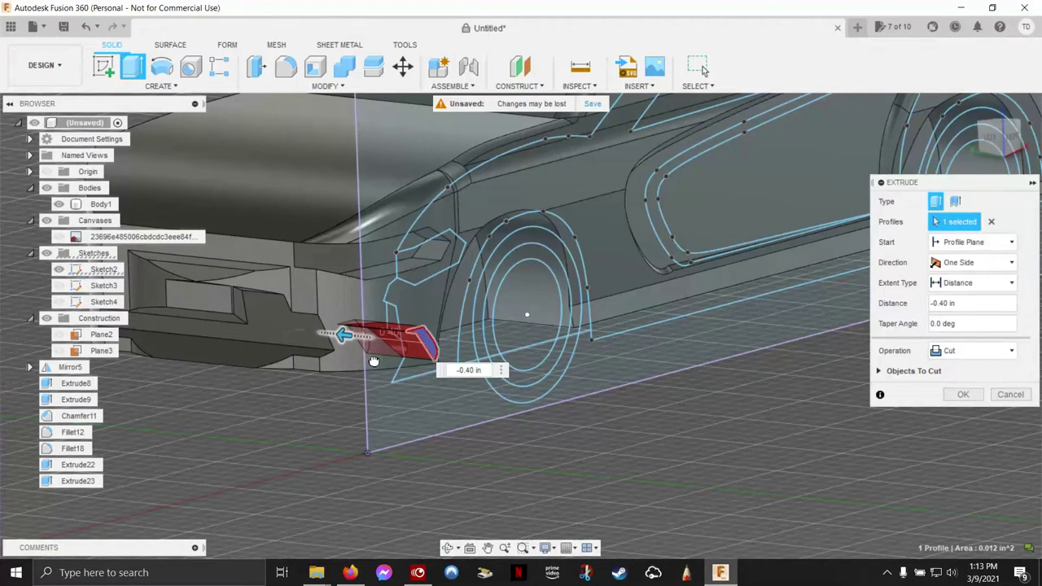
pyautogui.moveTo(378, 363); pyautogui.dragTo(380, 363)
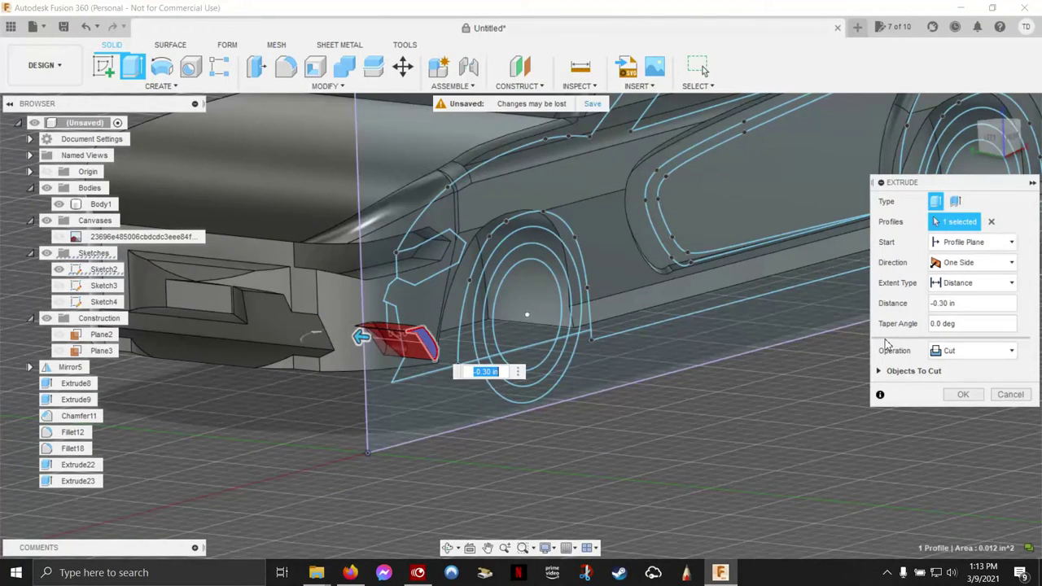
pyautogui.click(957, 394)
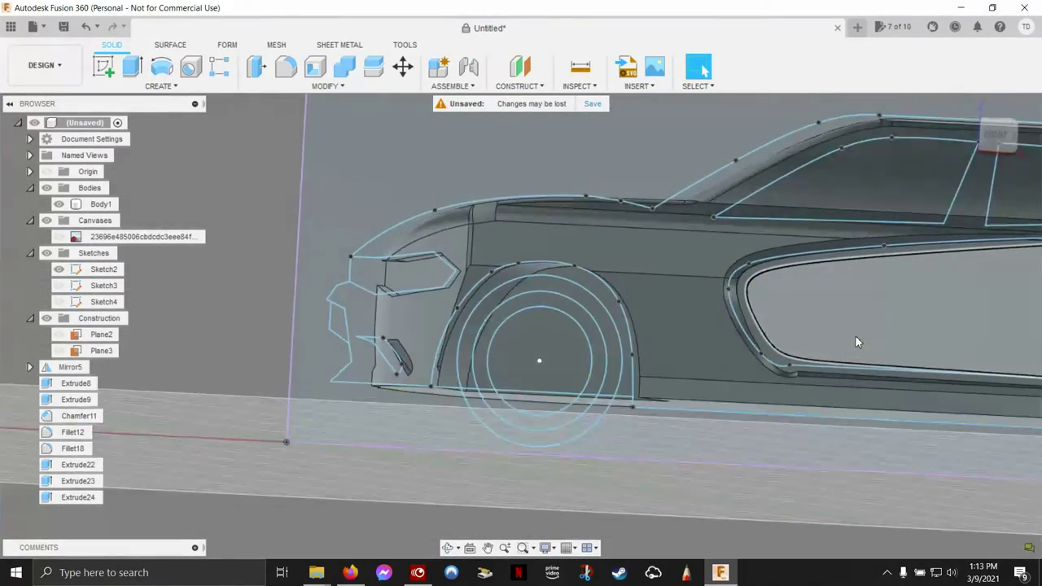
pyautogui.keyDown('shift'); pyautogui.moveTo(856, 336); pyautogui.dragTo(683, 366, button='middle'); pyautogui.keyUp('shift')
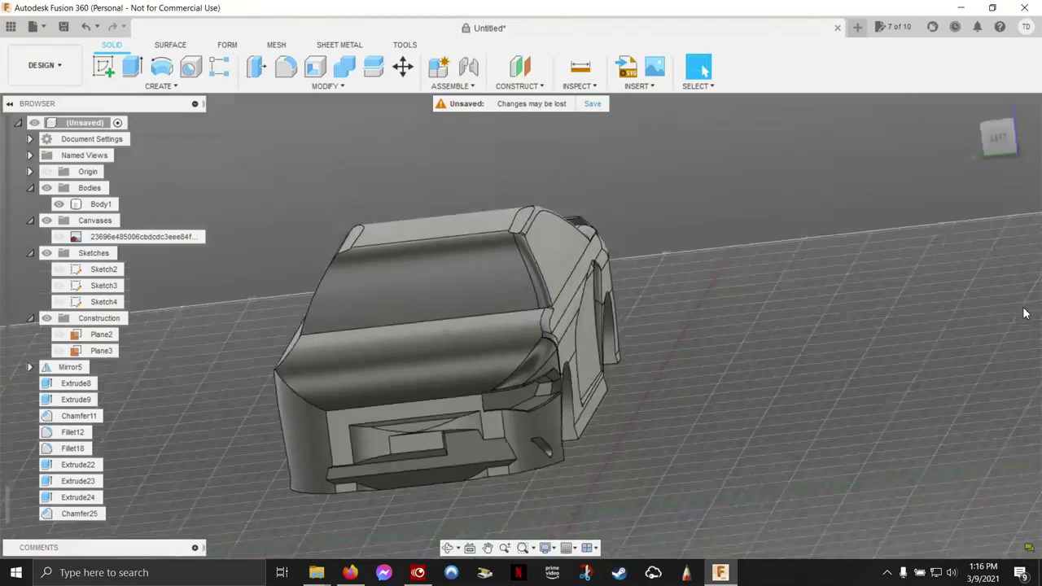
# - Split the car body with centre Plane3 into Body1 and Body2, then select Body1
pyautogui.moveTo(1025, 314)
pyautogui.keyDown('shift'); pyautogui.mouseDown(button='middle')
pyautogui.moveTo(1039, 281)
pyautogui.moveTo(1027, 281)
pyautogui.moveTo(1041, 421)
pyautogui.mouseUp(button='middle'); pyautogui.keyUp('shift')
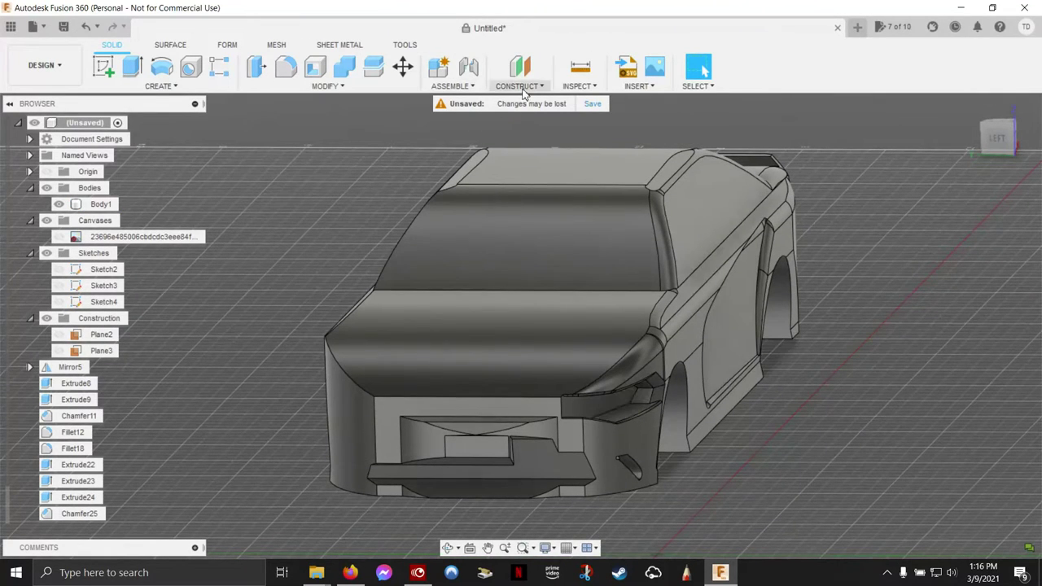
pyautogui.click(59, 350)
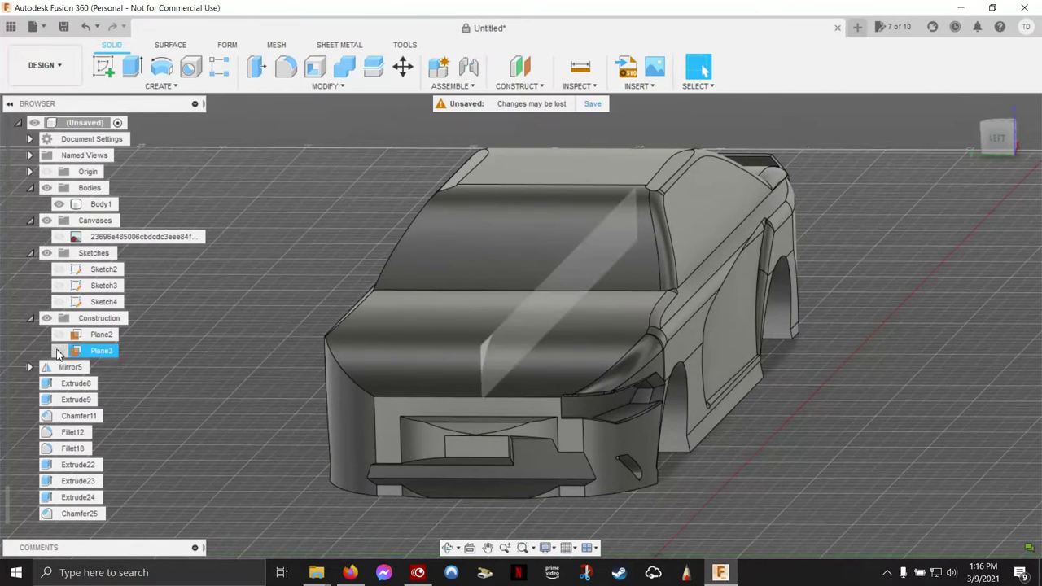
pyautogui.click(375, 73)
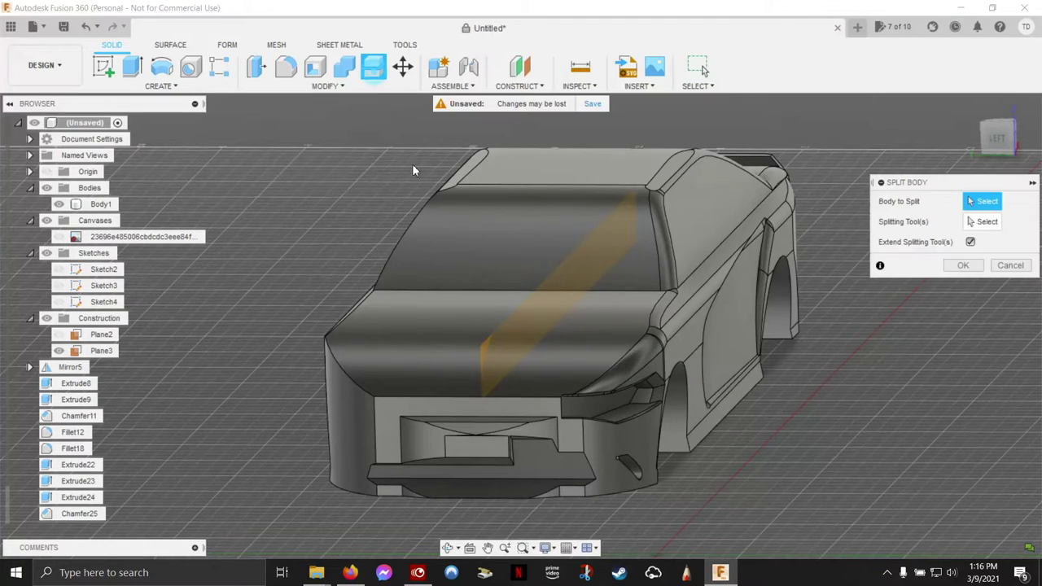
pyautogui.click(457, 228)
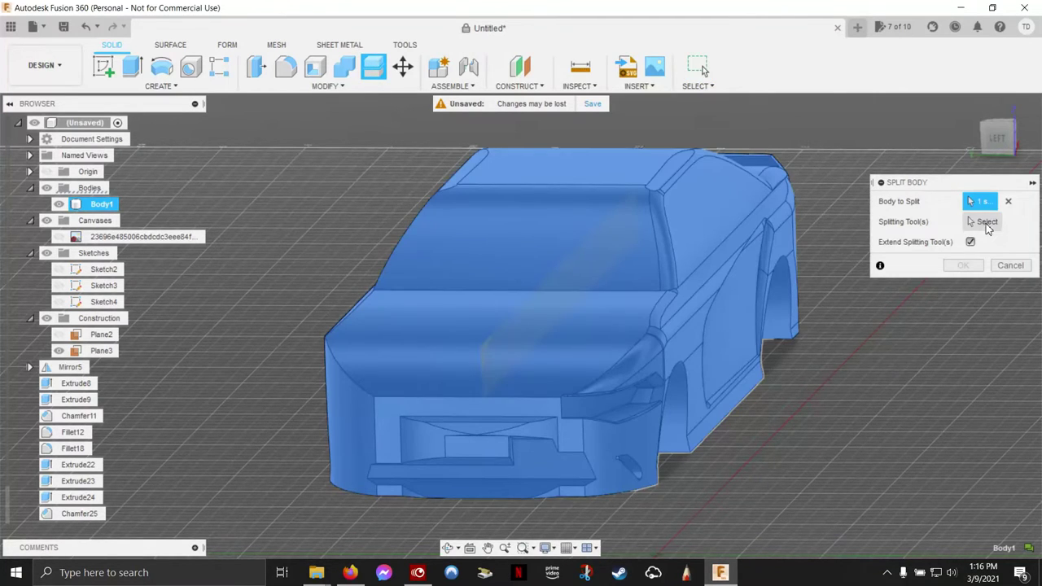
pyautogui.click(968, 217)
pyautogui.click(486, 347)
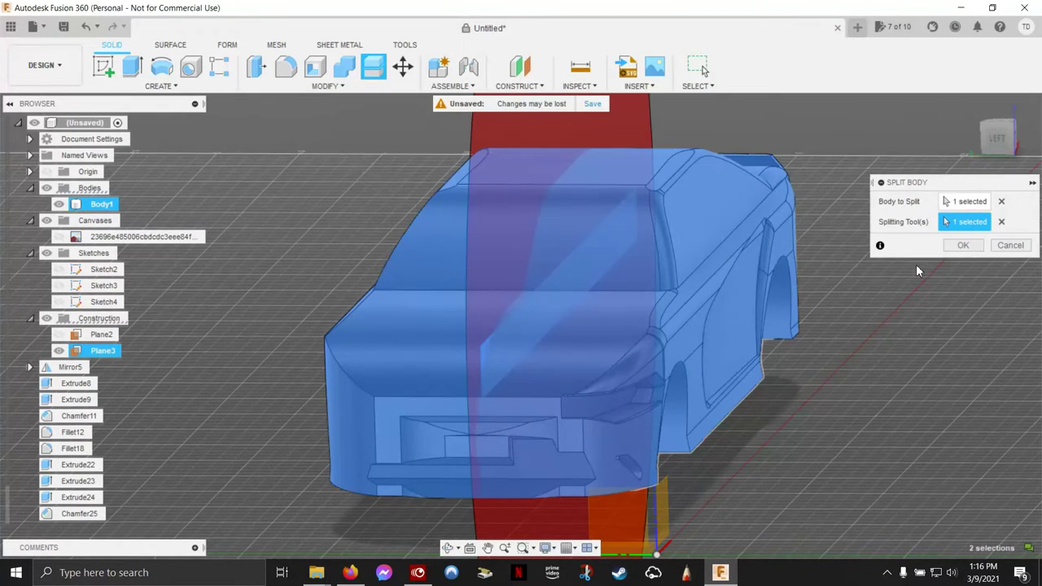
pyautogui.click(961, 246)
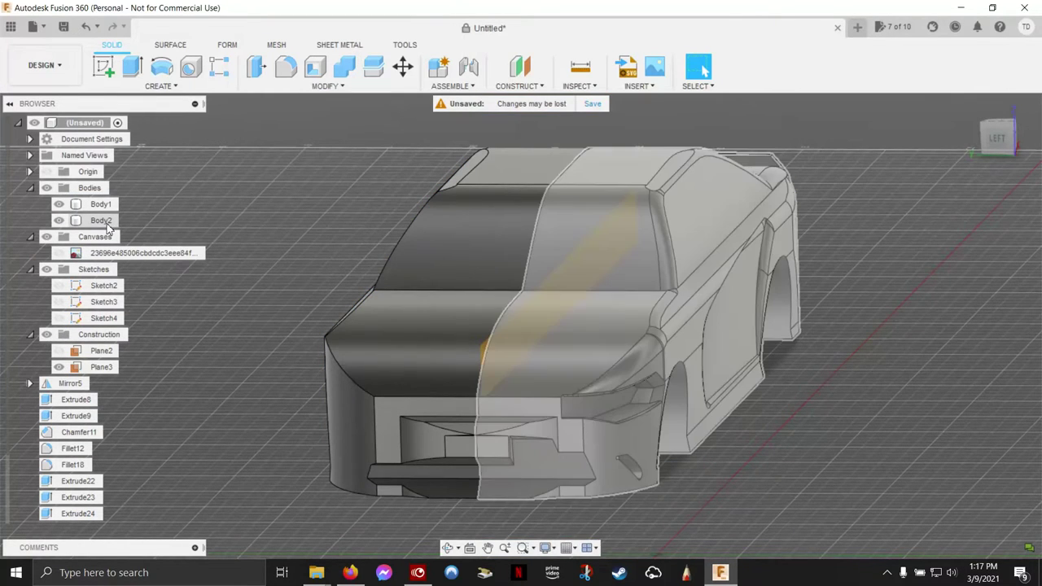
pyautogui.click(106, 210)
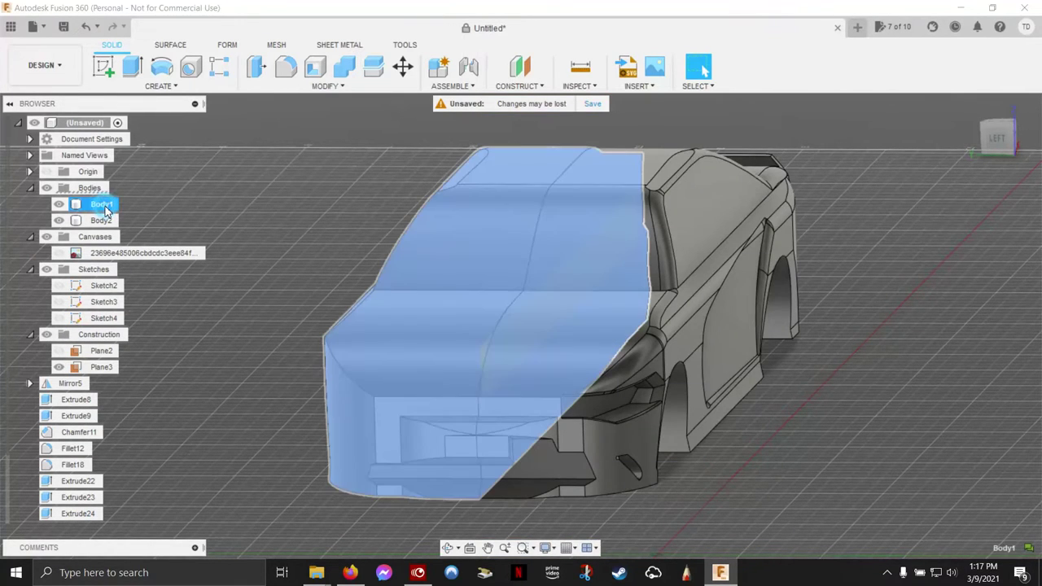
# - Delete Body1, hide Plane3, and mirror Body2 across the centre plane
pyautogui.press('Delete')
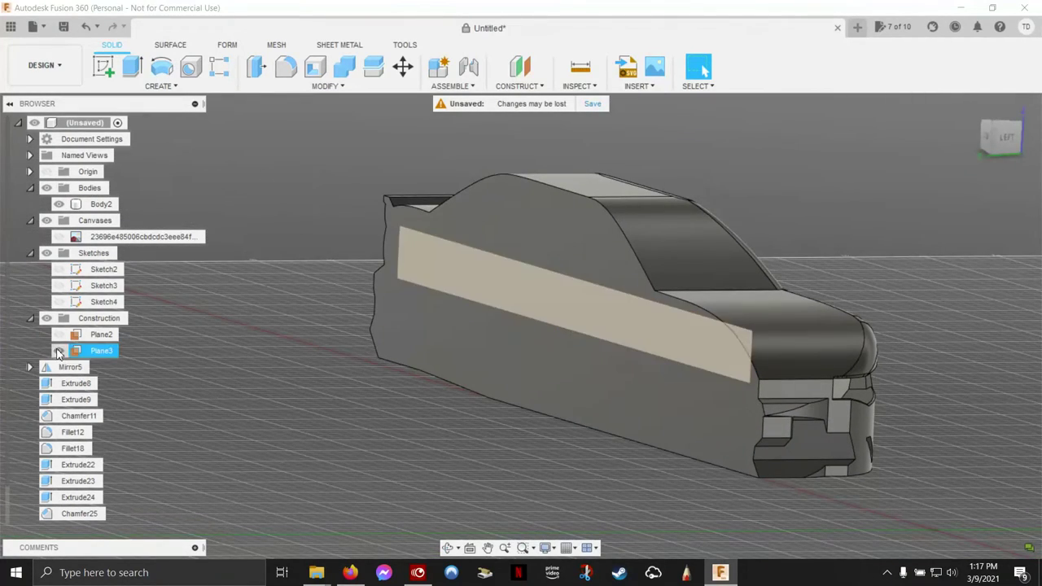
pyautogui.click(59, 350)
pyautogui.click(162, 87)
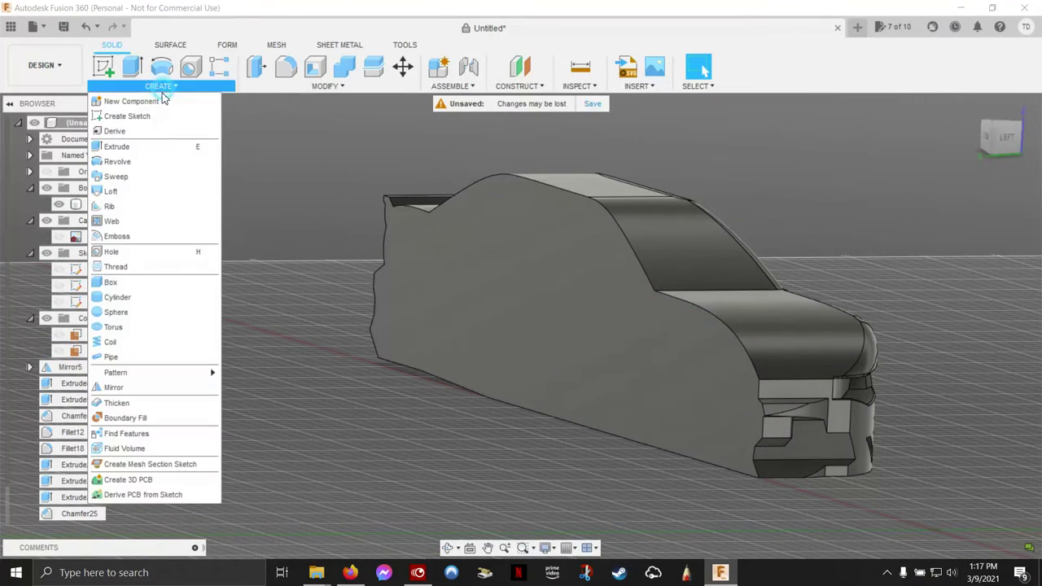
pyautogui.click(143, 388)
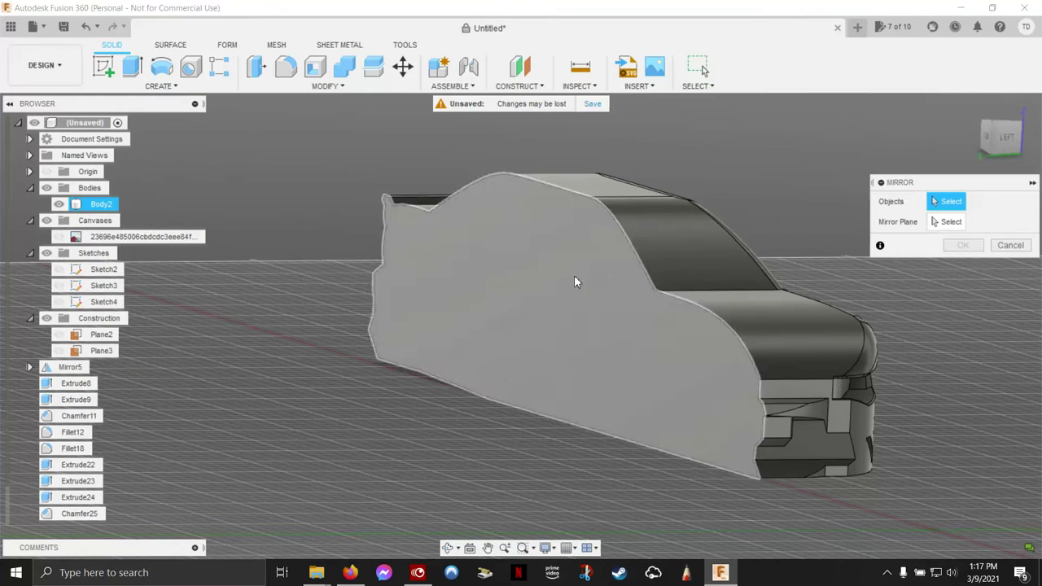
pyautogui.click(638, 262)
pyautogui.click(644, 271)
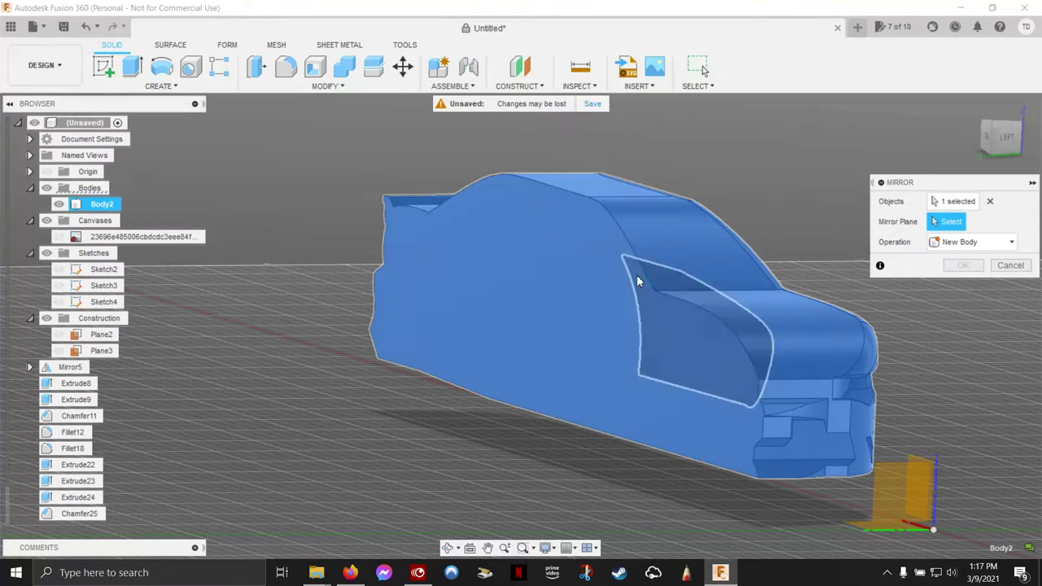
pyautogui.click(961, 266)
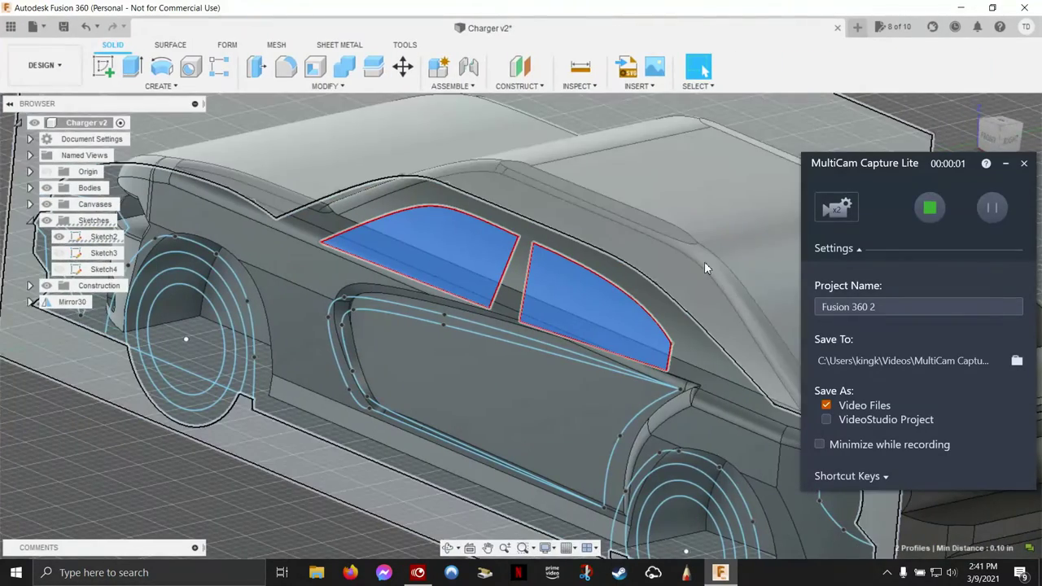
# - Extrude-cut both side window profiles -0.40 in into the body
pyautogui.press('Escape')
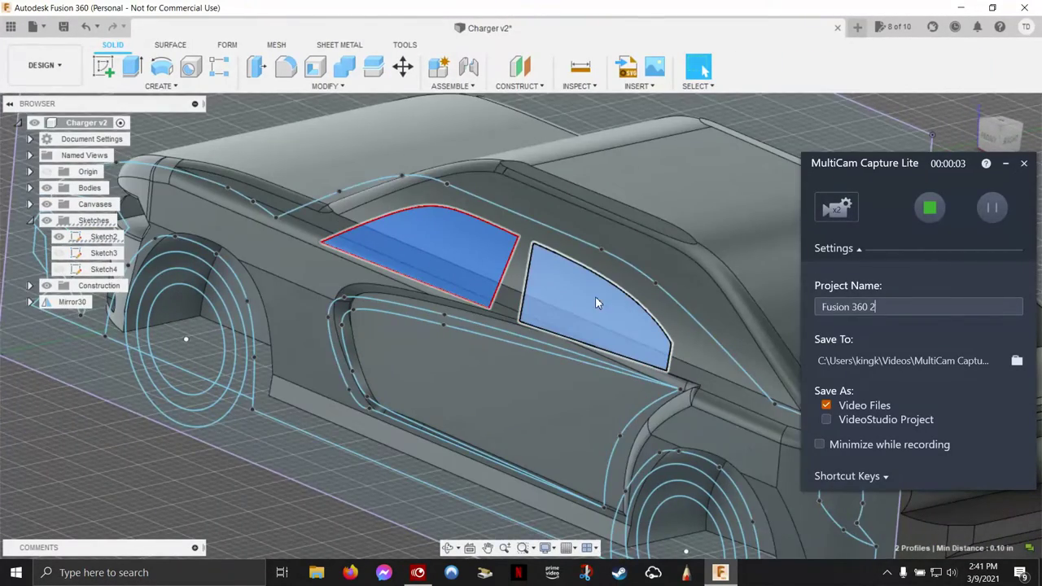
pyautogui.scroll(2, 572, 263)
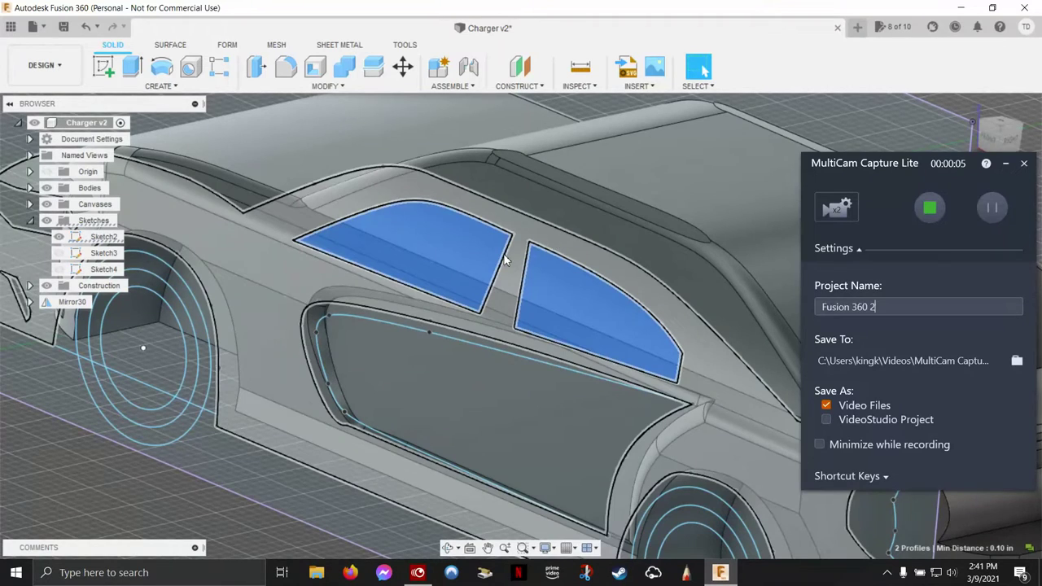
pyautogui.click(505, 259)
pyautogui.rightClick(556, 306)
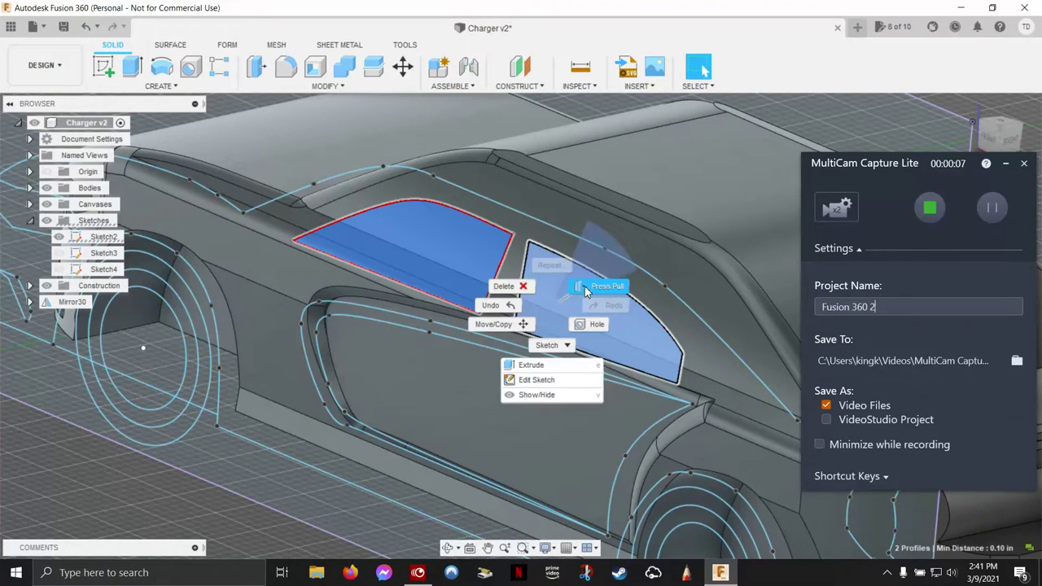
pyautogui.click(607, 286)
pyautogui.click(564, 297)
pyautogui.moveTo(540, 314)
pyautogui.mouseDown()
pyautogui.moveTo(705, 269)
pyautogui.moveTo(659, 293)
pyautogui.mouseUp()
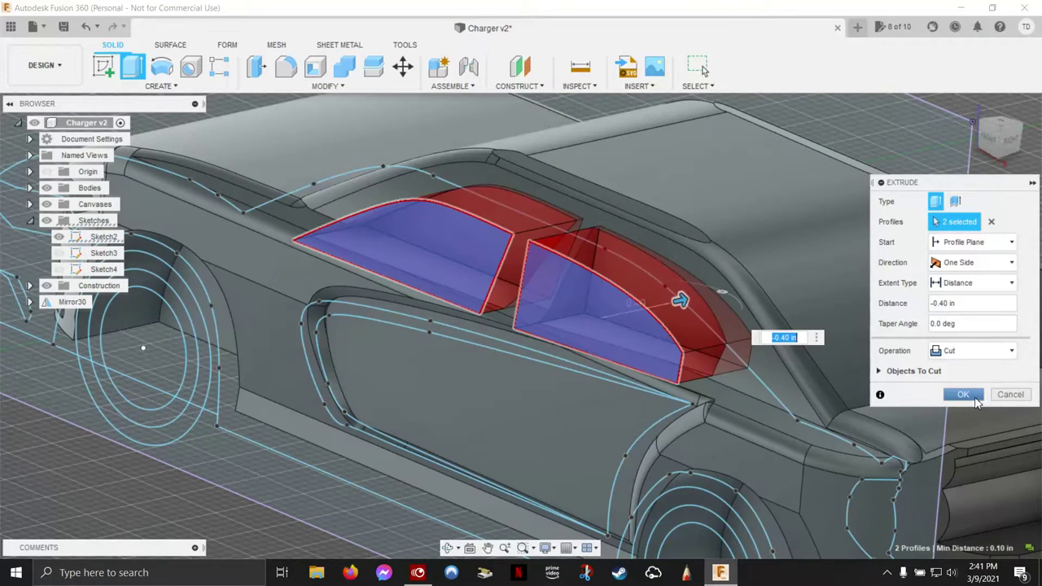
pyautogui.click(981, 397)
# - Hide the Sketch2 and Sketch4 curves and select the front side-window face
pyautogui.click(58, 269)
pyautogui.click(58, 236)
pyautogui.click(507, 232)
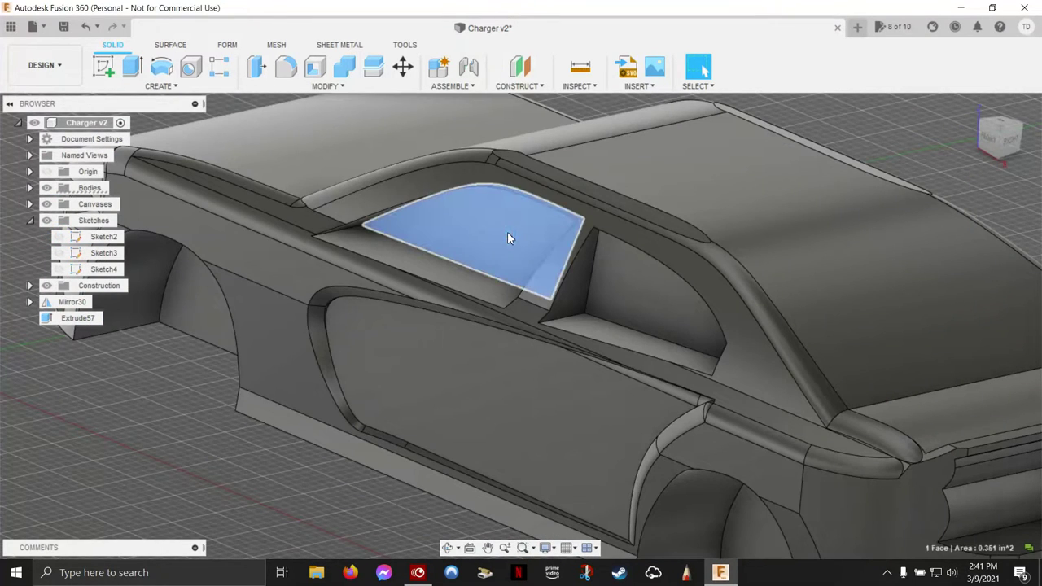
# - Rotate the front side-window face 30 deg in Y Angle with Move/Copy
pyautogui.rightClick(509, 233)
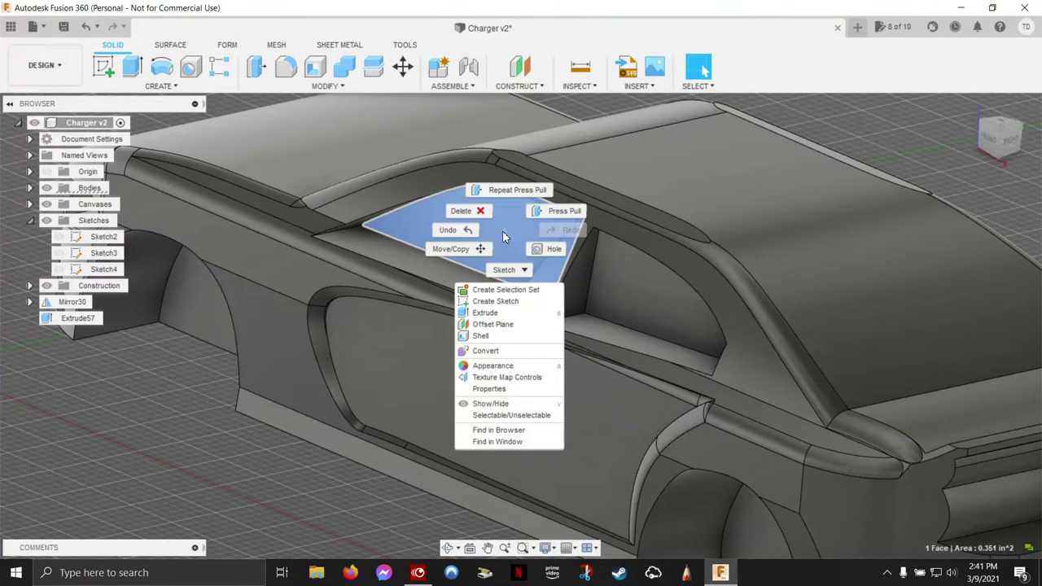
pyautogui.click(484, 249)
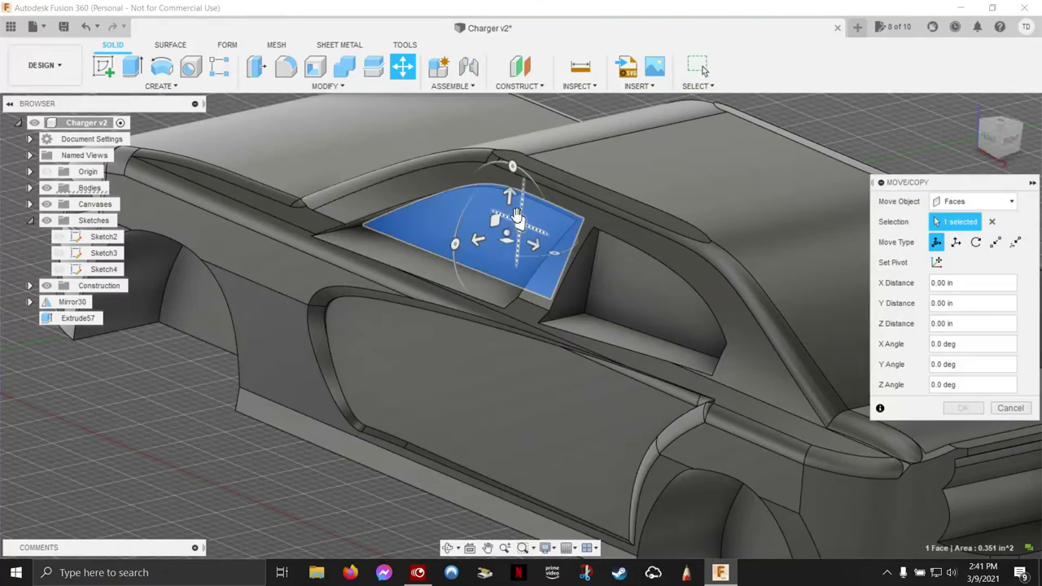
pyautogui.keyDown('shift'); pyautogui.moveTo(523, 216); pyautogui.dragTo(550, 248, button='middle'); pyautogui.keyUp('shift')
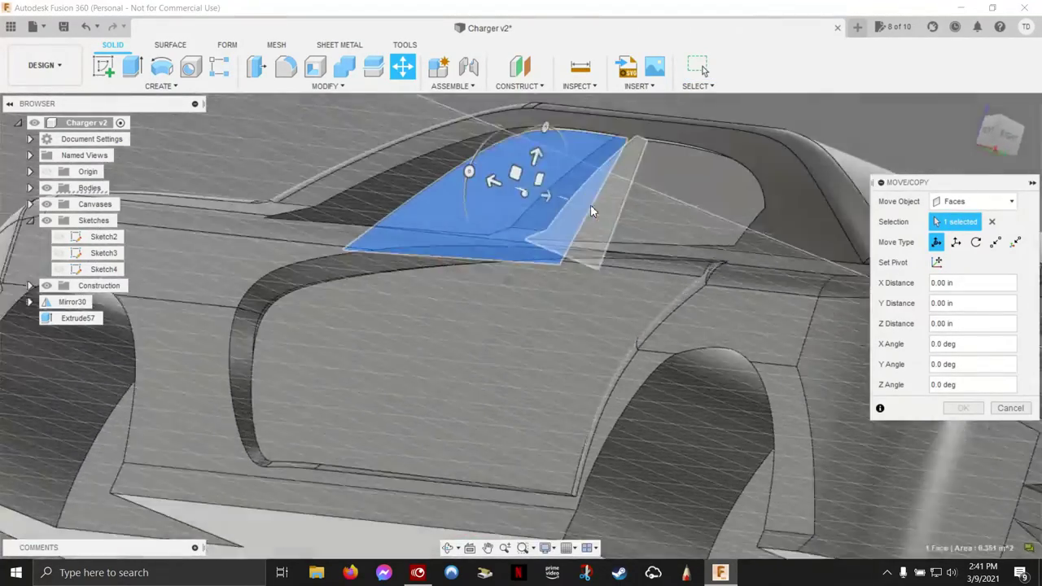
pyautogui.scroll(5, 591, 204)
pyautogui.click(937, 262)
pyautogui.scroll(-3, 489, 245)
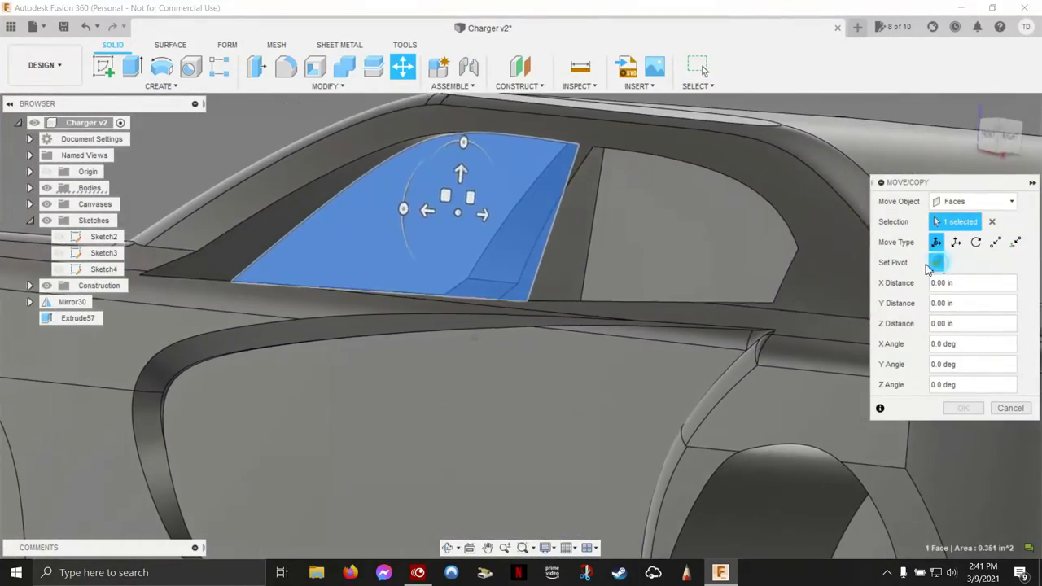
pyautogui.keyDown('shift'); pyautogui.moveTo(507, 138); pyautogui.dragTo(521, 171, button='middle'); pyautogui.keyUp('shift')
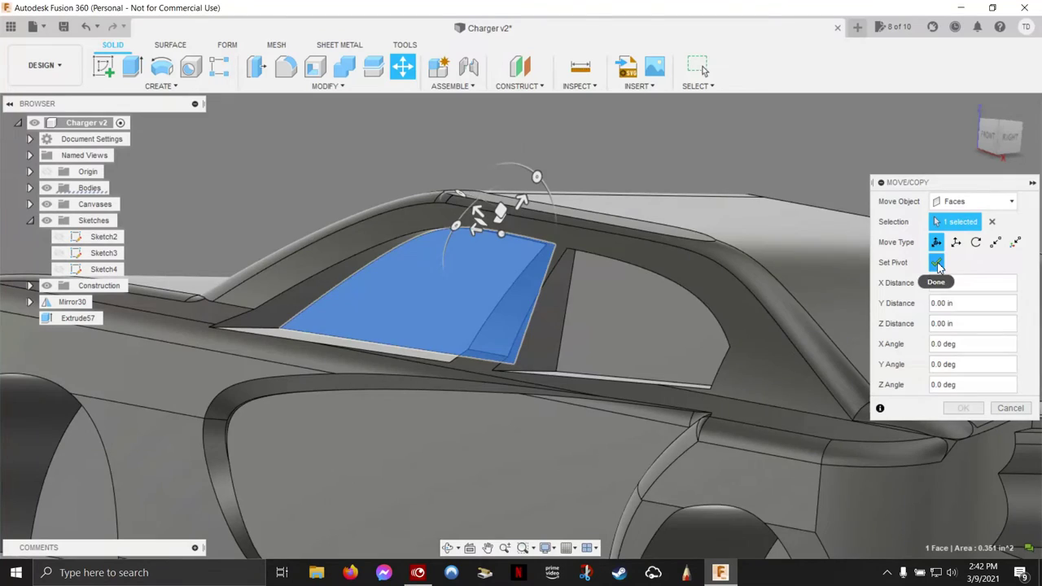
pyautogui.moveTo(466, 229)
pyautogui.keyDown('shift'); pyautogui.mouseDown(button='middle')
pyautogui.moveTo(555, 228)
pyautogui.moveTo(539, 203)
pyautogui.mouseUp(button='middle'); pyautogui.keyUp('shift')
pyautogui.moveTo(539, 204); pyautogui.dragTo(544, 206)
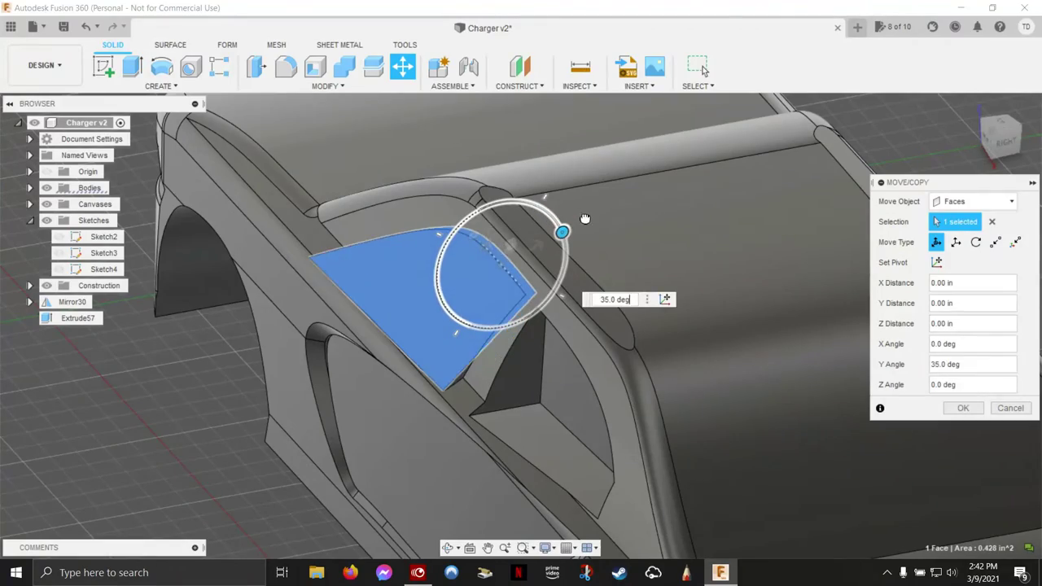
pyautogui.moveTo(578, 218)
pyautogui.keyDown('shift'); pyautogui.mouseDown(button='middle')
pyautogui.moveTo(688, 238)
pyautogui.moveTo(728, 290)
pyautogui.moveTo(624, 316)
pyautogui.moveTo(870, 308)
pyautogui.mouseUp(button='middle'); pyautogui.keyUp('shift')
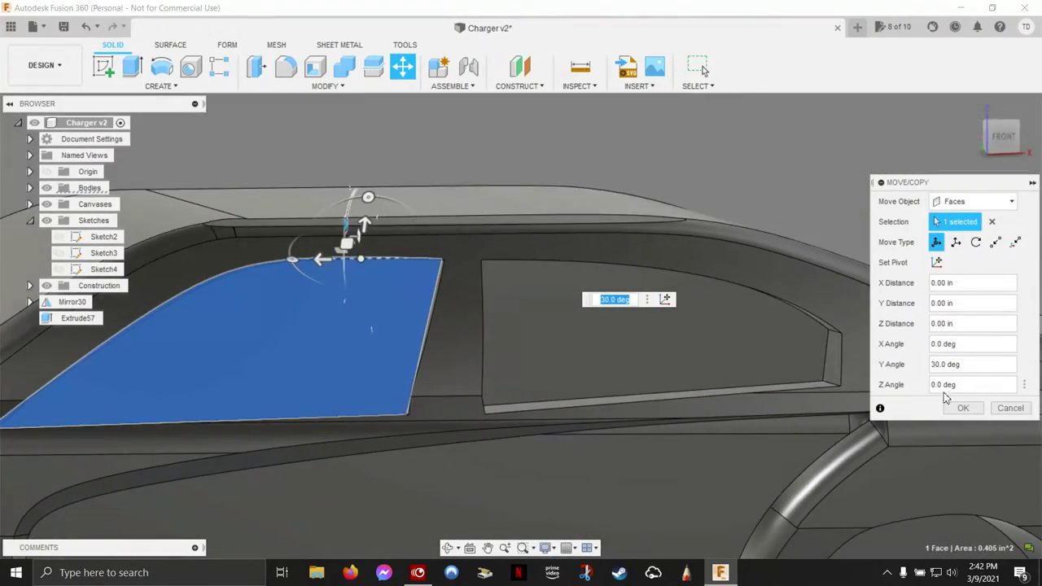
pyautogui.click(963, 408)
# - Move the same window face 0.03 in along Z
pyautogui.moveTo(963, 414)
pyautogui.keyDown('shift'); pyautogui.mouseDown(button='middle')
pyautogui.moveTo(950, 401)
pyautogui.moveTo(621, 365)
pyautogui.moveTo(591, 385)
pyautogui.moveTo(567, 376)
pyautogui.moveTo(575, 390)
pyautogui.moveTo(525, 423)
pyautogui.mouseUp(button='middle'); pyautogui.keyUp('shift')
pyautogui.click(622, 372)
pyautogui.rightClick(575, 390)
pyautogui.click(538, 408)
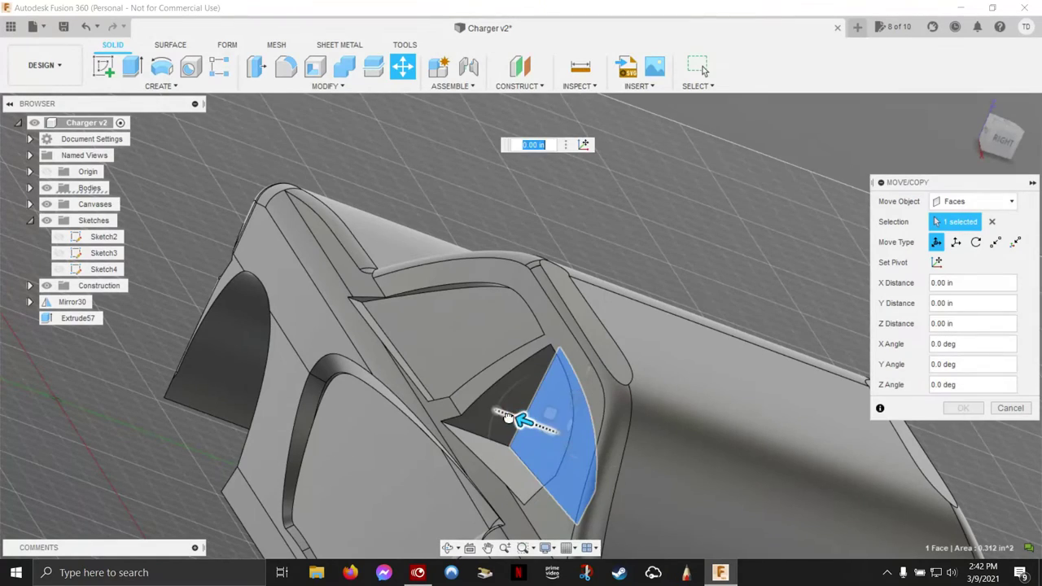
pyautogui.moveTo(511, 418)
pyautogui.keyDown('shift'); pyautogui.mouseDown(button='middle')
pyautogui.moveTo(538, 415)
pyautogui.moveTo(507, 407)
pyautogui.moveTo(535, 432)
pyautogui.moveTo(538, 399)
pyautogui.mouseUp(button='middle'); pyautogui.keyUp('shift')
pyautogui.scroll(3, 540, 397)
pyautogui.scroll(3, 542, 390)
pyautogui.scroll(-2, 547, 384)
pyautogui.scroll(1, 554, 384)
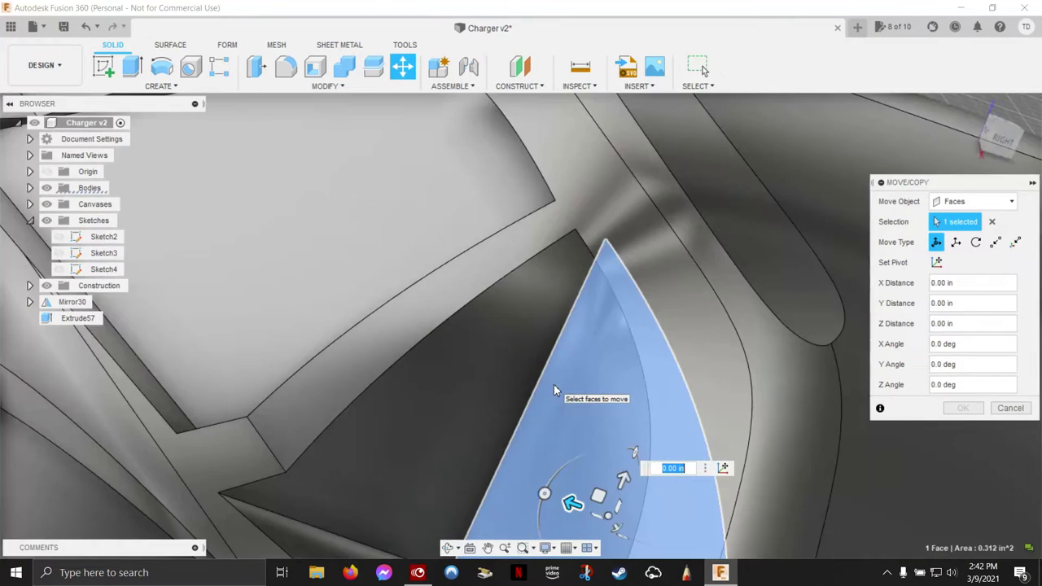
pyautogui.scroll(3, 554, 384)
pyautogui.scroll(2, 554, 384)
pyautogui.moveTo(594, 397)
pyautogui.keyDown('shift'); pyautogui.mouseDown(button='middle')
pyautogui.moveTo(668, 263)
pyautogui.moveTo(660, 294)
pyautogui.mouseUp(button='middle'); pyautogui.keyUp('shift')
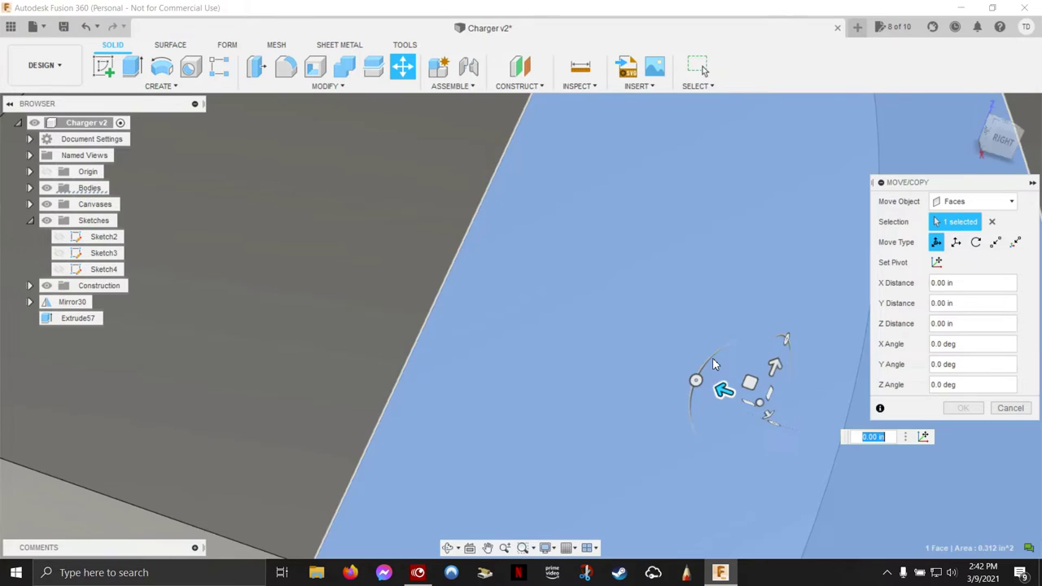
pyautogui.scroll(-4, 713, 358)
pyautogui.moveTo(717, 232); pyautogui.dragTo(521, 386, button='middle')
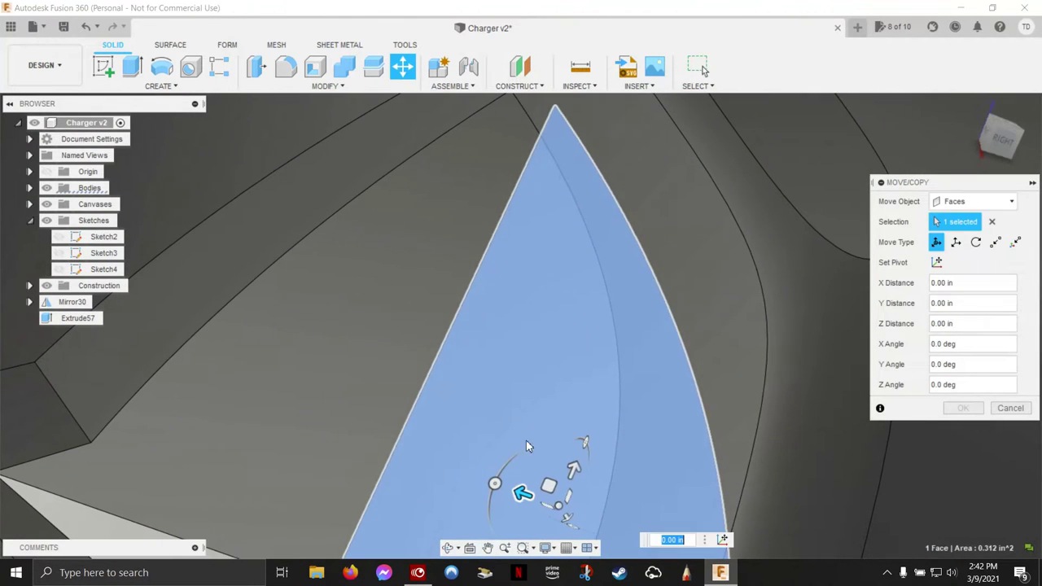
pyautogui.moveTo(521, 487); pyautogui.dragTo(485, 491)
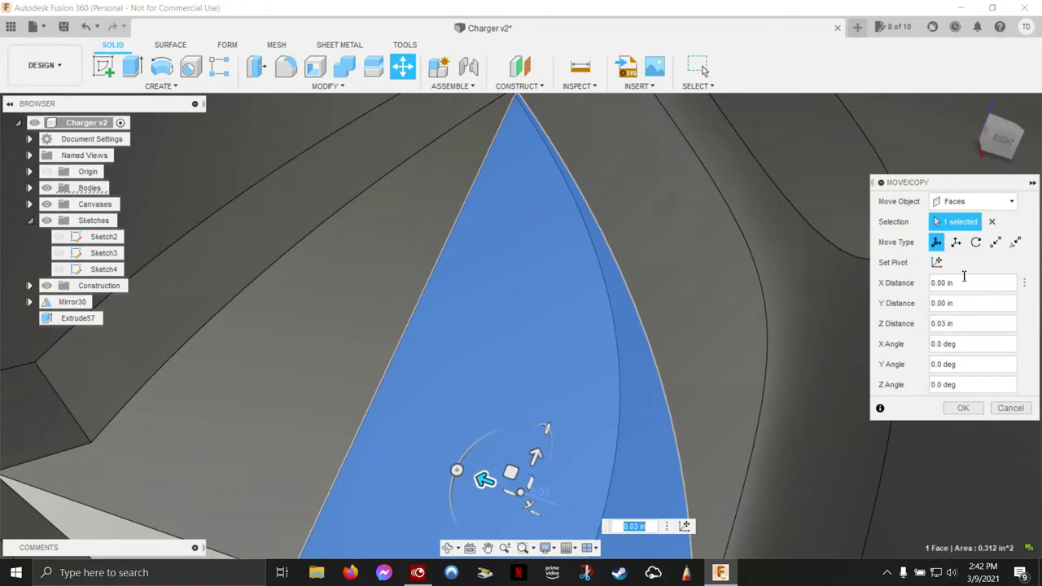
pyautogui.click(963, 409)
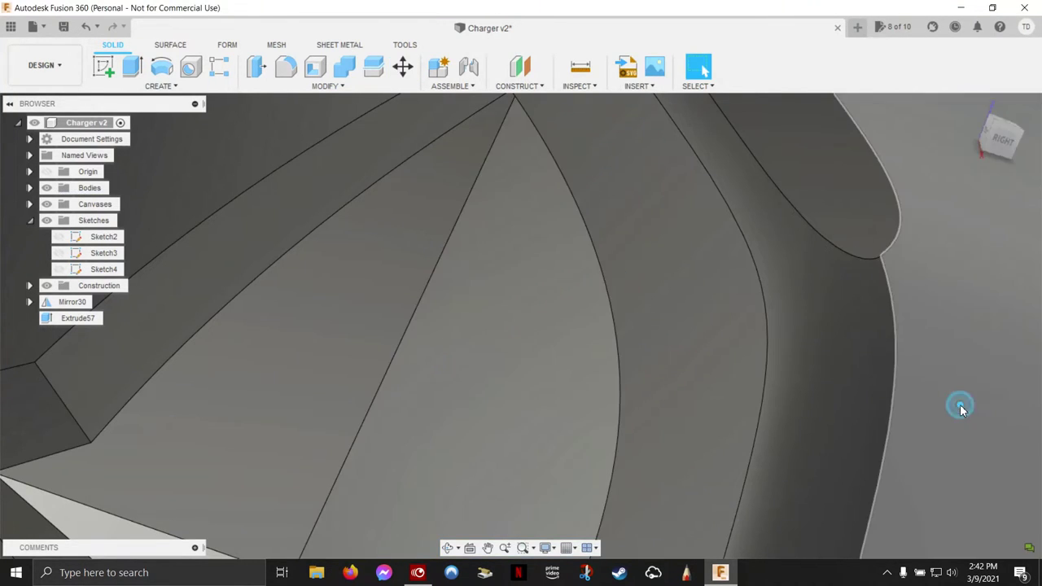
# - Tilt the window face -10 deg about X around a pivot on its top edge
pyautogui.rightClick(501, 282)
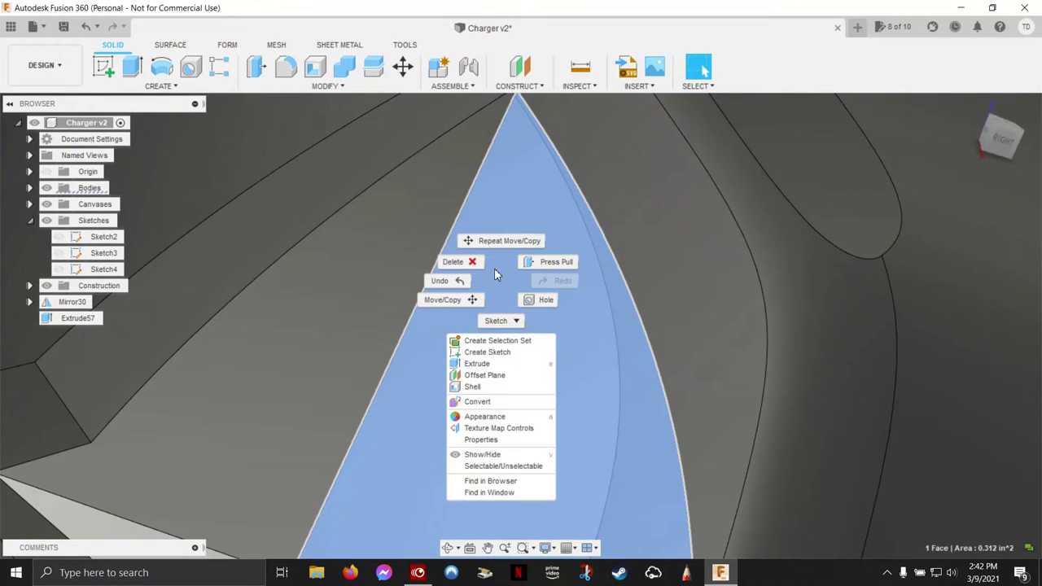
pyautogui.click(463, 301)
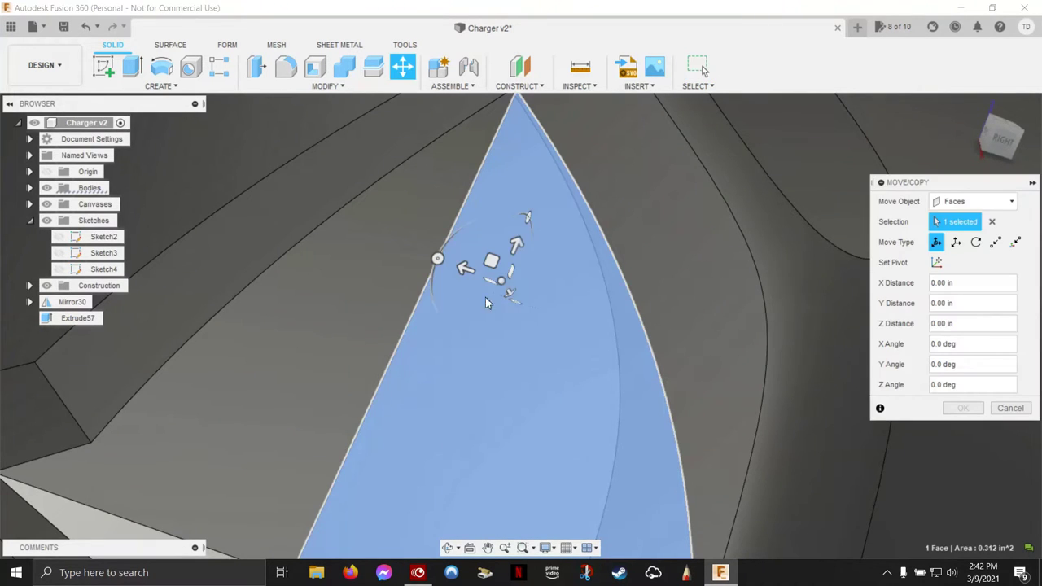
pyautogui.click(936, 262)
pyautogui.moveTo(500, 281); pyautogui.dragTo(591, 261)
pyautogui.keyDown('shift'); pyautogui.moveTo(591, 261); pyautogui.dragTo(664, 237, button='middle'); pyautogui.keyUp('shift')
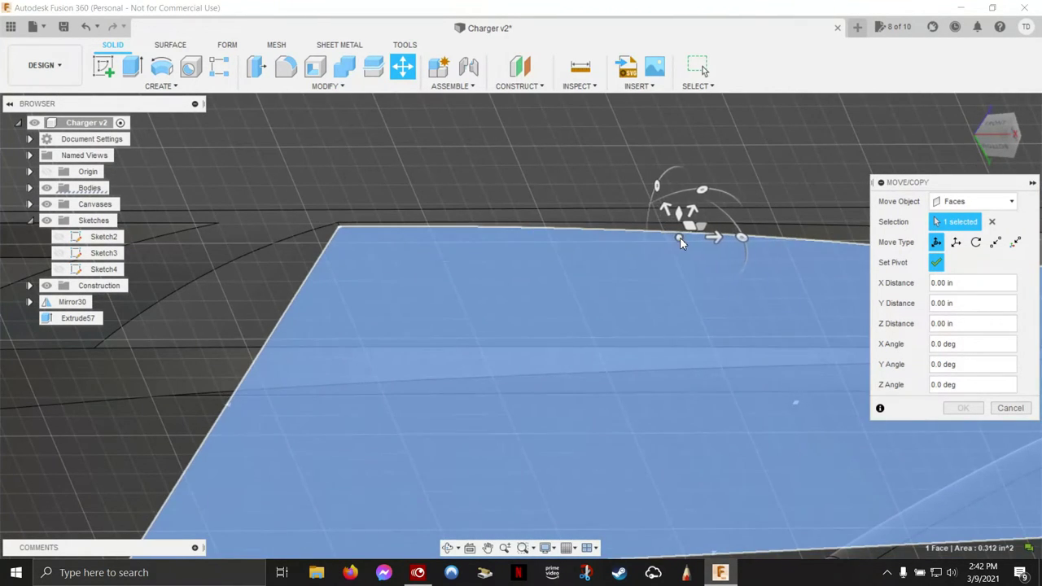
pyautogui.click(678, 236)
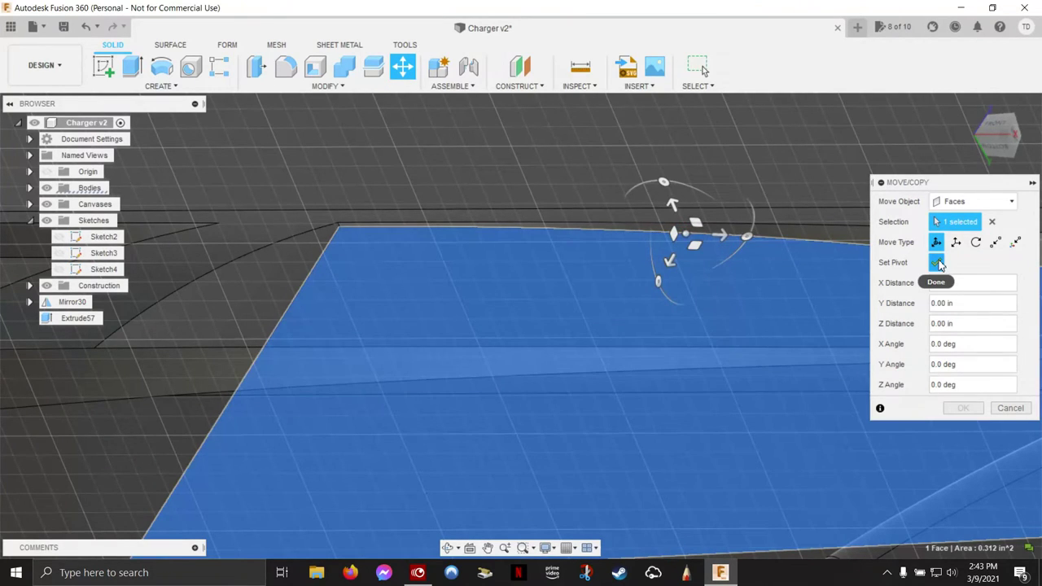
pyautogui.click(937, 263)
pyautogui.keyDown('shift'); pyautogui.moveTo(846, 244); pyautogui.dragTo(709, 296, button='middle'); pyautogui.keyUp('shift')
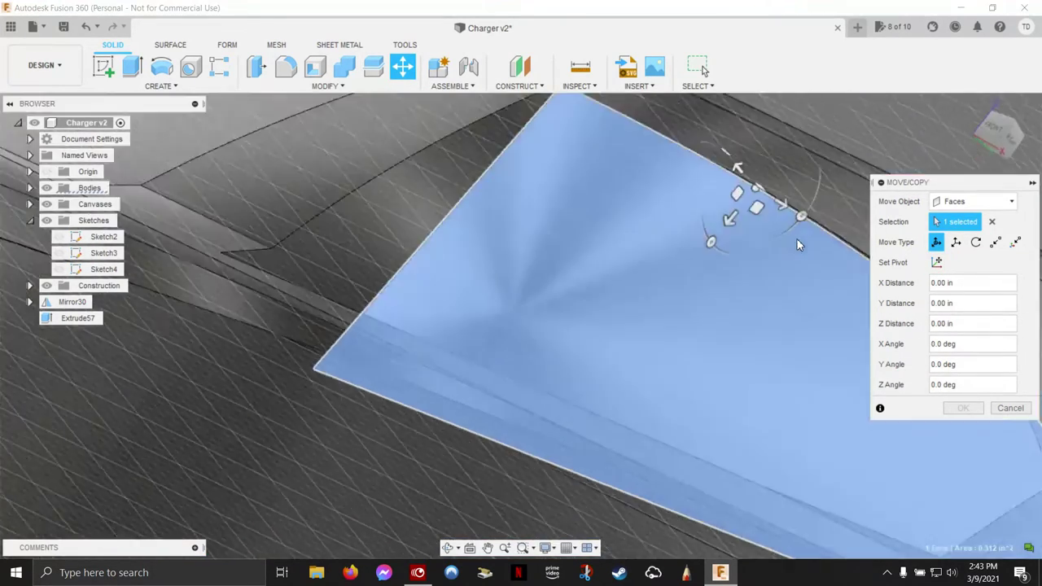
pyautogui.moveTo(710, 275); pyautogui.dragTo(687, 248)
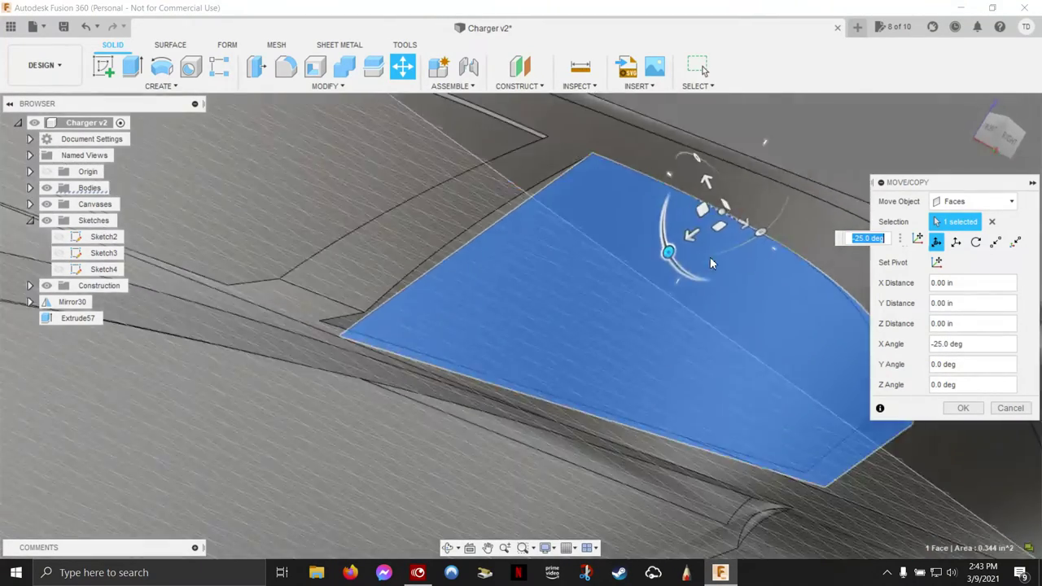
pyautogui.moveTo(687, 246)
pyautogui.keyDown('shift'); pyautogui.mouseDown(button='middle')
pyautogui.moveTo(716, 265)
pyautogui.moveTo(600, 214)
pyautogui.moveTo(684, 293)
pyautogui.moveTo(674, 158)
pyautogui.moveTo(618, 220)
pyautogui.moveTo(526, 205)
pyautogui.moveTo(606, 301)
pyautogui.mouseUp(button='middle'); pyautogui.keyUp('shift')
pyautogui.click(962, 407)
pyautogui.click(606, 300)
# - Set a top-edge pivot on the flat face, reset its rotation to 0, and exit Move/Copy
pyautogui.rightClick(606, 300)
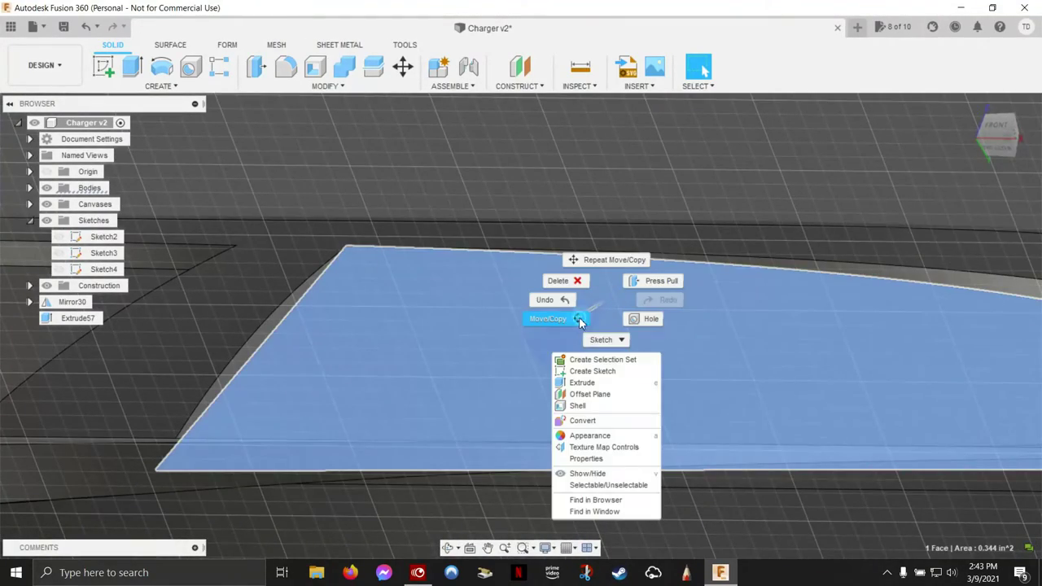
pyautogui.click(580, 320)
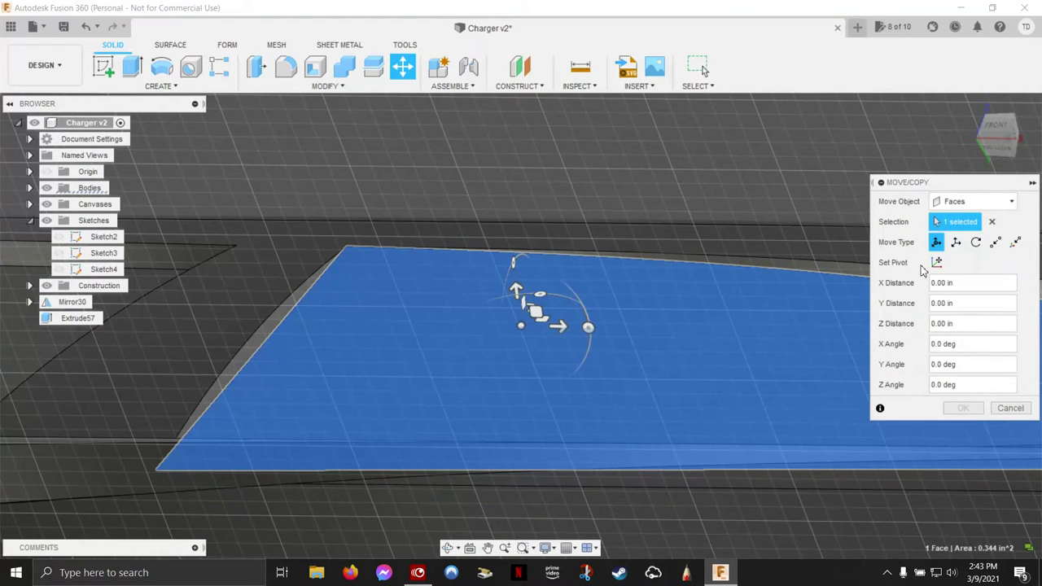
pyautogui.click(936, 263)
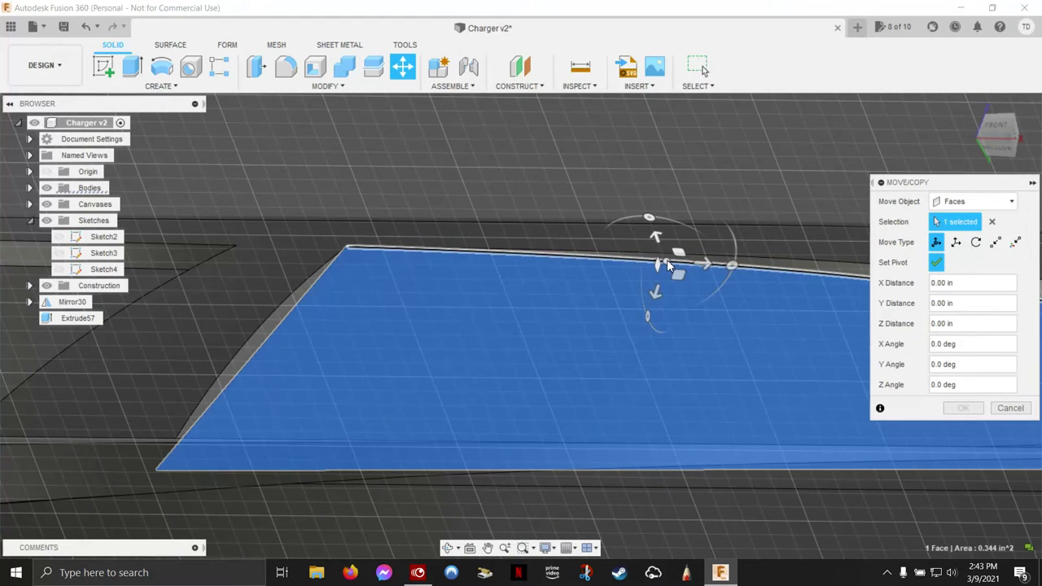
pyautogui.click(666, 263)
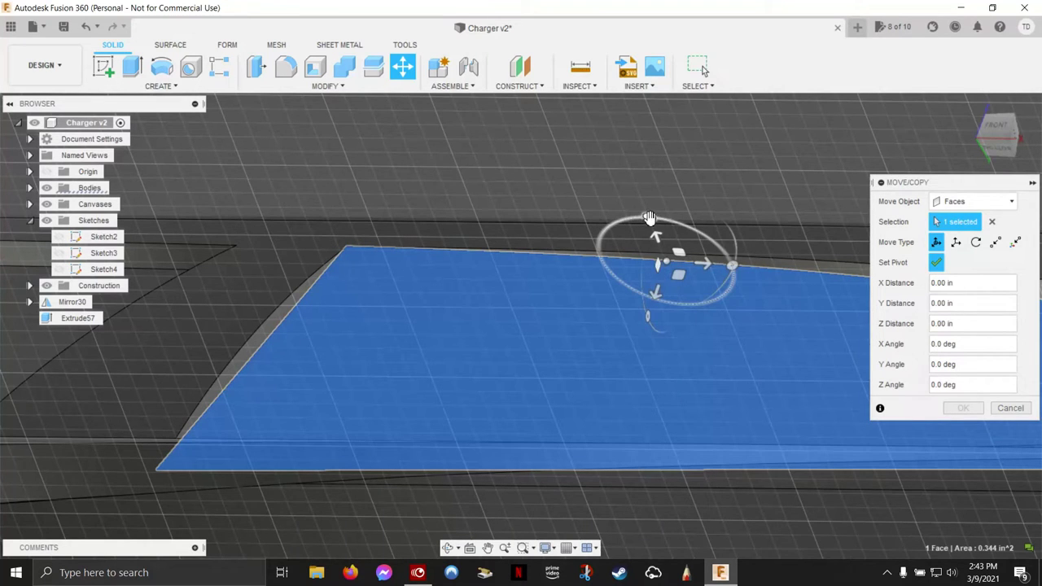
pyautogui.moveTo(649, 218); pyautogui.dragTo(728, 284)
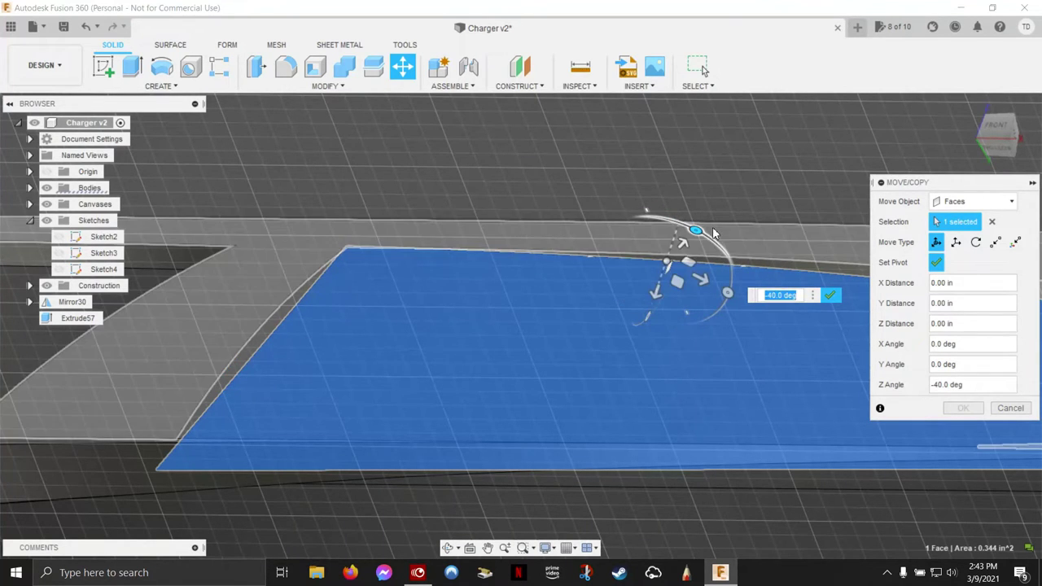
pyautogui.moveTo(696, 227); pyautogui.dragTo(649, 217)
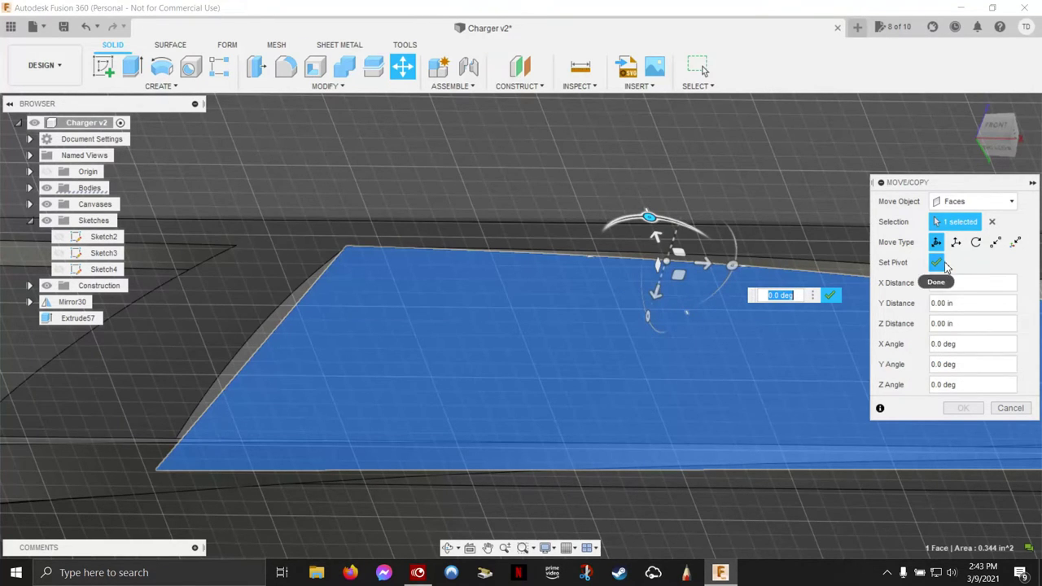
pyautogui.click(938, 263)
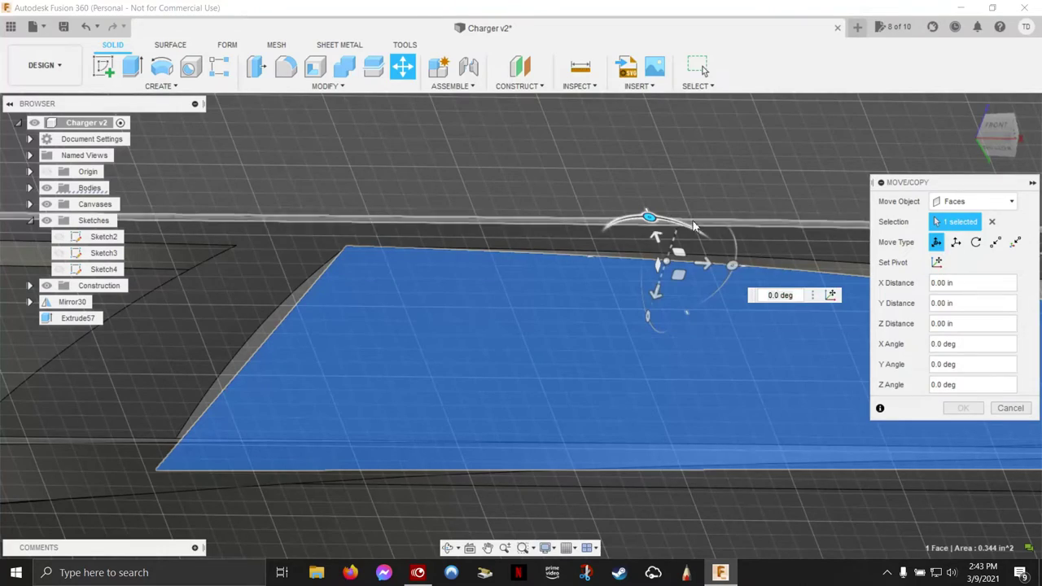
pyautogui.moveTo(716, 214)
pyautogui.keyDown('shift'); pyautogui.mouseDown(button='middle')
pyautogui.moveTo(746, 216)
pyautogui.moveTo(782, 269)
pyautogui.mouseUp(button='middle'); pyautogui.keyUp('shift')
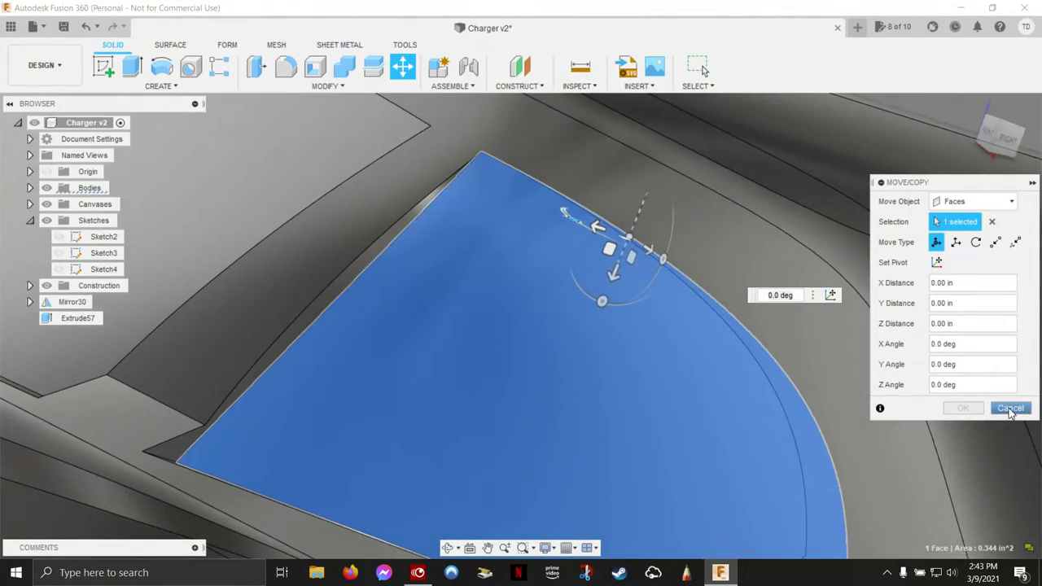
pyautogui.click(1010, 410)
pyautogui.moveTo(1005, 409)
pyautogui.keyDown('shift'); pyautogui.mouseDown(button='middle')
pyautogui.moveTo(779, 294)
pyautogui.moveTo(420, 272)
pyautogui.mouseUp(button='middle'); pyautogui.keyUp('shift')
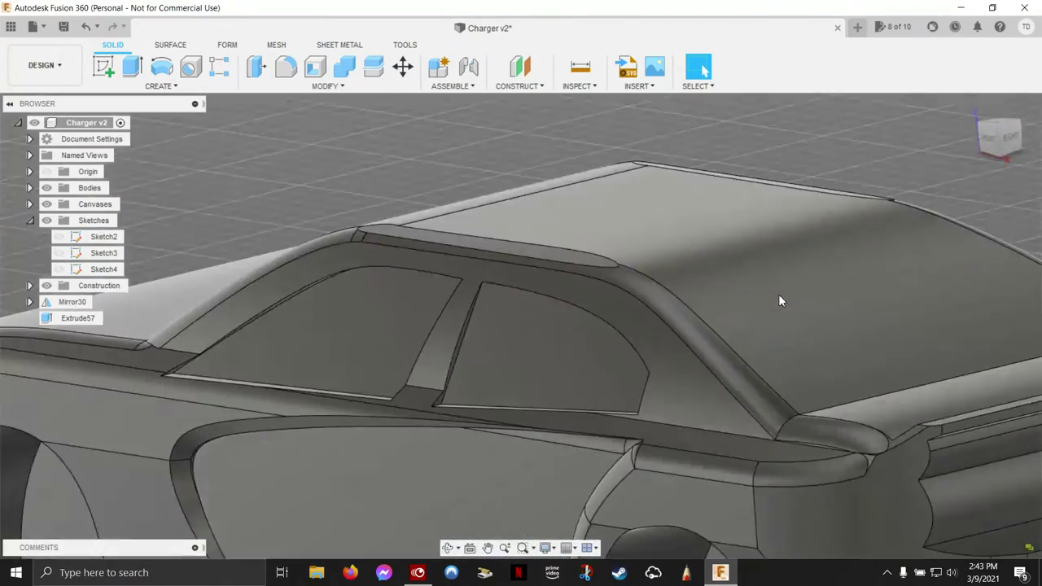
pyautogui.scroll(2, 316, 294)
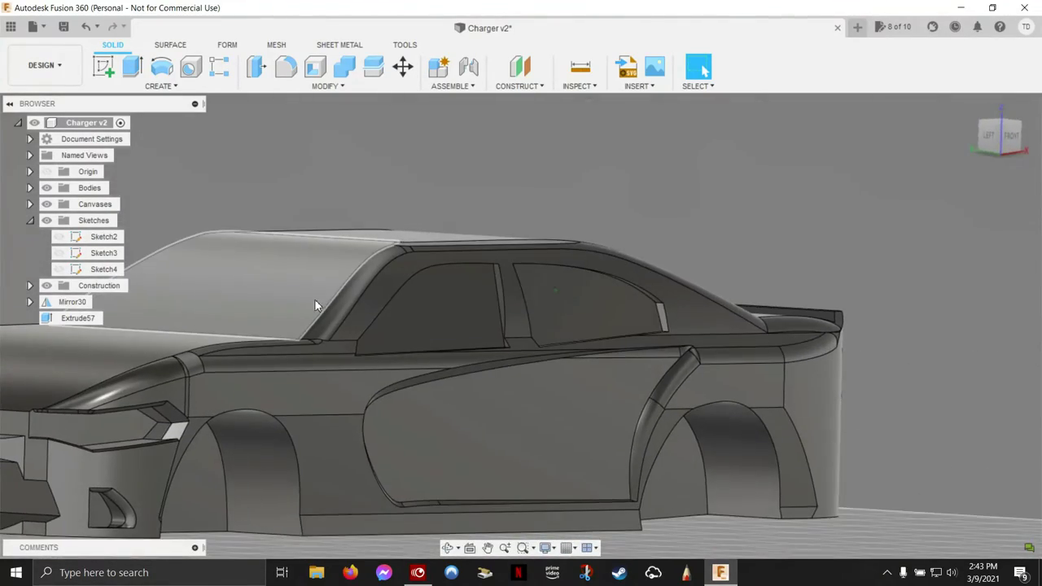
pyautogui.moveTo(310, 294)
pyautogui.keyDown('shift'); pyautogui.mouseDown(button='middle')
pyautogui.moveTo(729, 508)
pyautogui.moveTo(724, 454)
pyautogui.mouseUp(button='middle'); pyautogui.keyUp('shift')
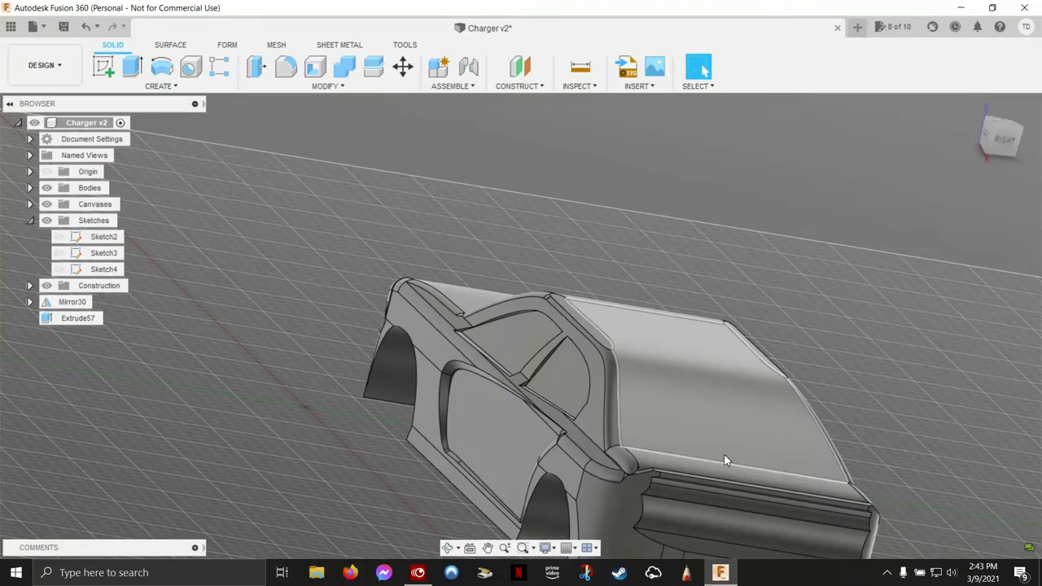
pyautogui.scroll(2, 723, 453)
pyautogui.scroll(3, 724, 454)
pyautogui.scroll(2, 533, 322)
pyautogui.keyDown('shift'); pyautogui.moveTo(533, 322); pyautogui.dragTo(455, 158, button='middle'); pyautogui.keyUp('shift')
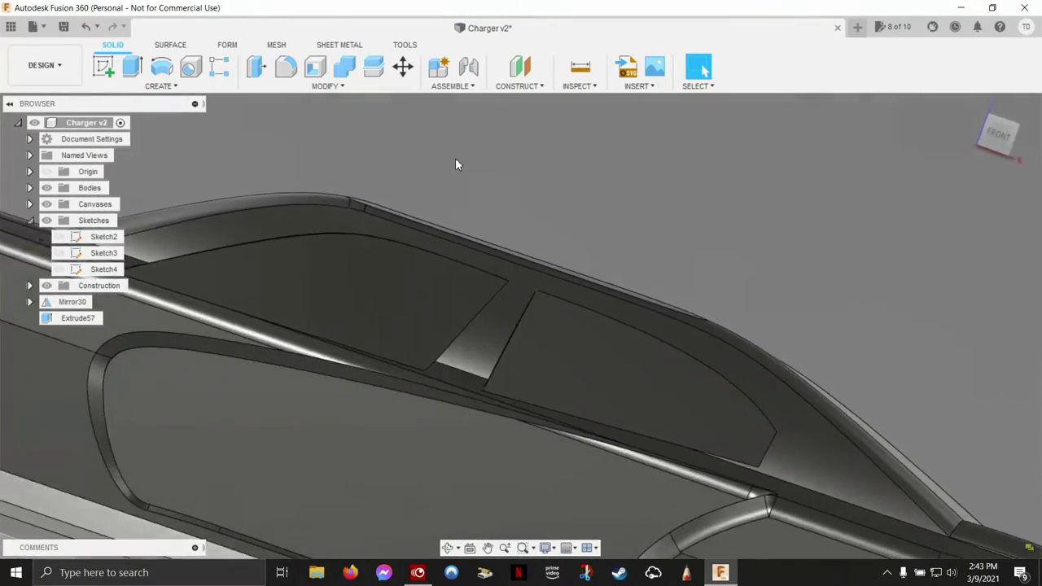
pyautogui.scroll(-2, 455, 158)
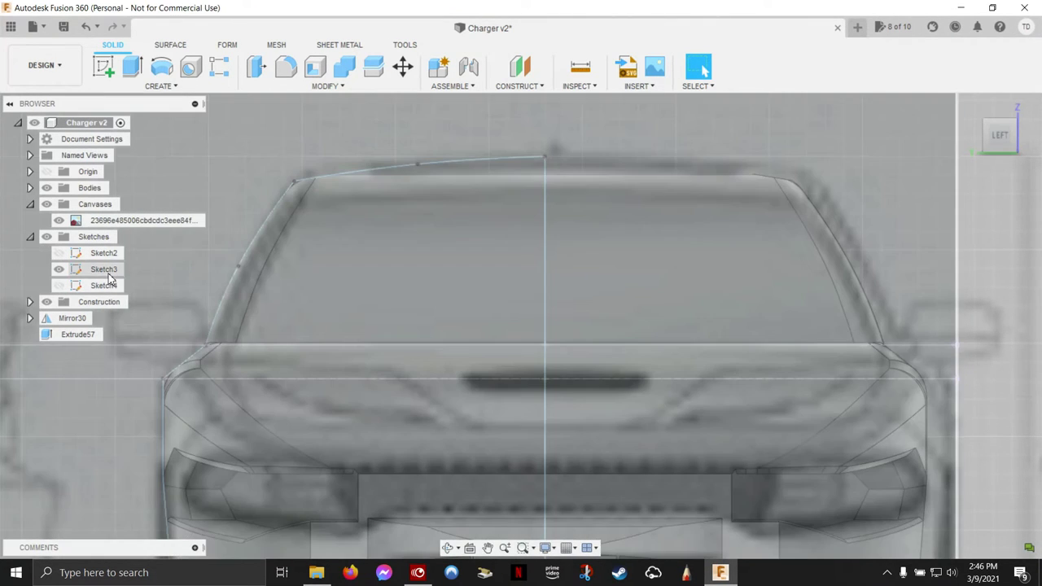
# - Edit Sketch3 and draw a horizontal line from the centreline to the windshield pillar base
pyautogui.rightClick(109, 275)
pyautogui.click(141, 334)
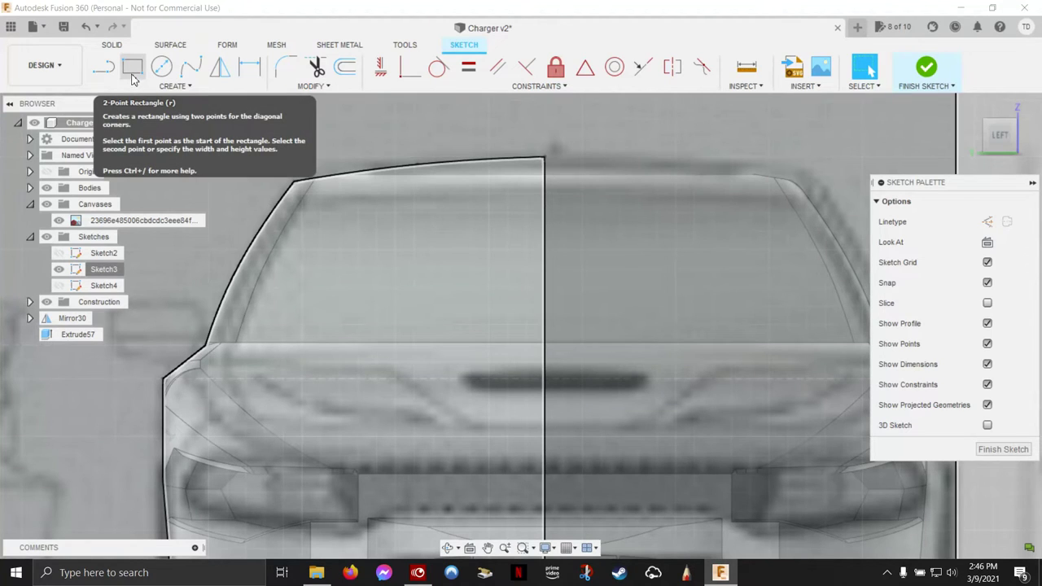
pyautogui.click(112, 74)
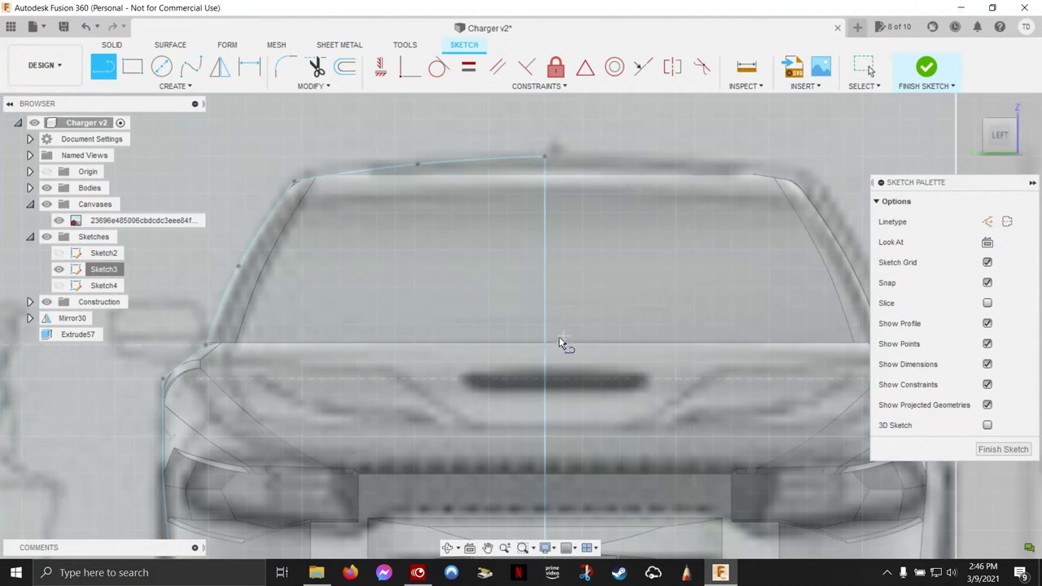
pyautogui.click(545, 343)
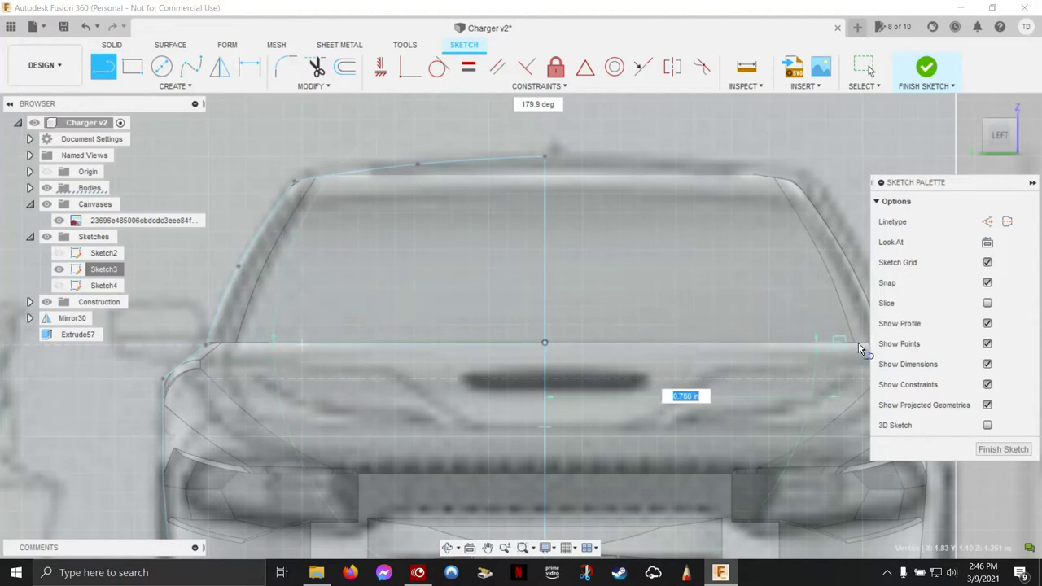
pyautogui.click(236, 348)
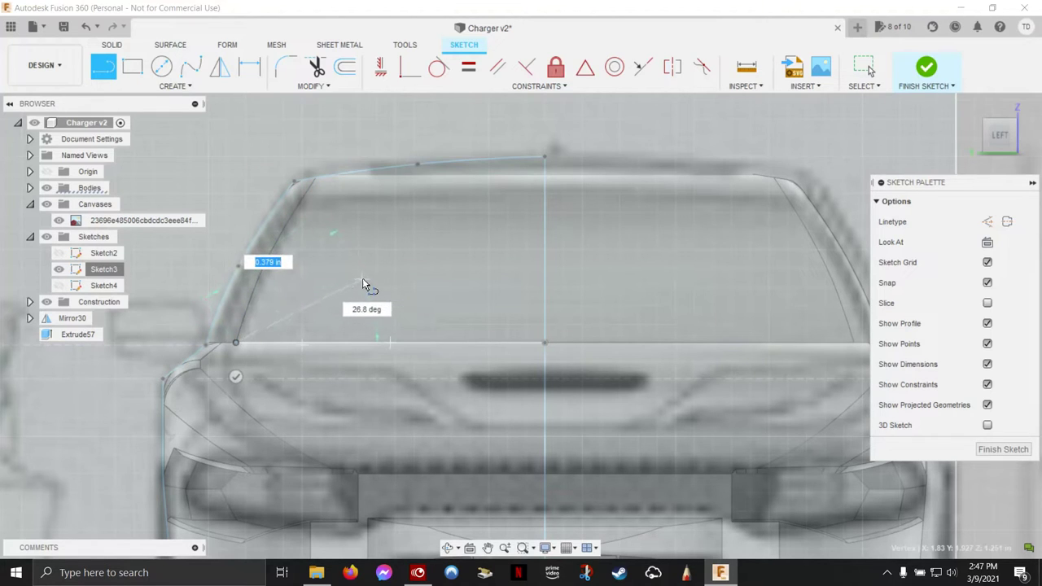
pyautogui.click(235, 377)
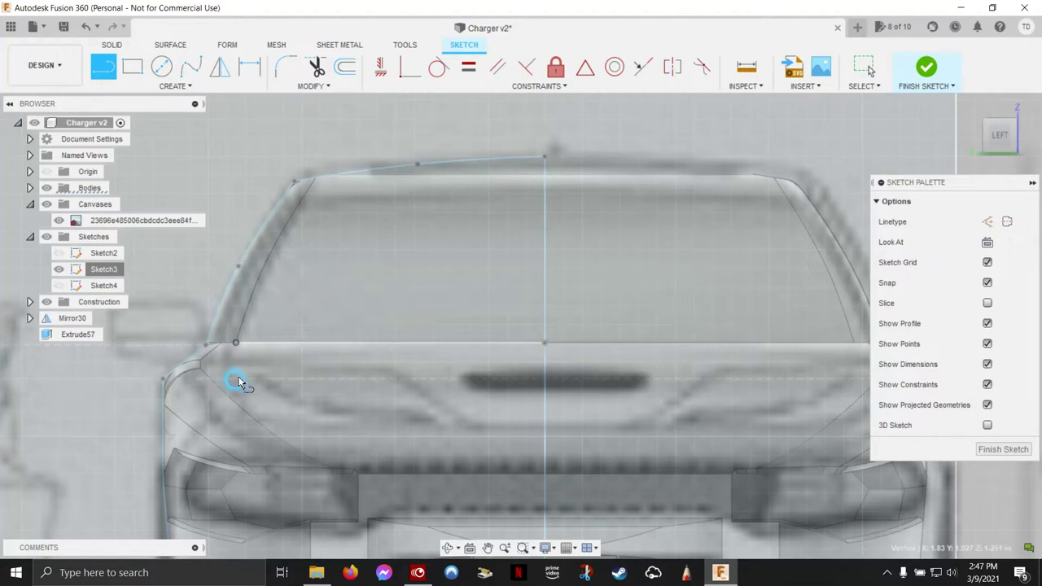
pyautogui.click(191, 66)
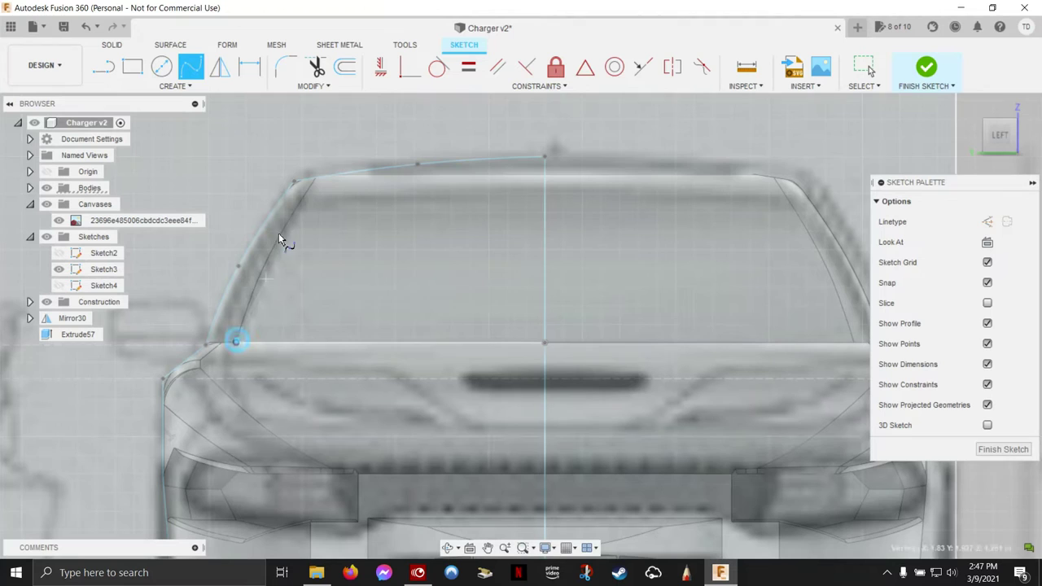
# - Finish the spline up the inner pillar edge and draw a line from its top to the centreline
pyautogui.click(265, 260)
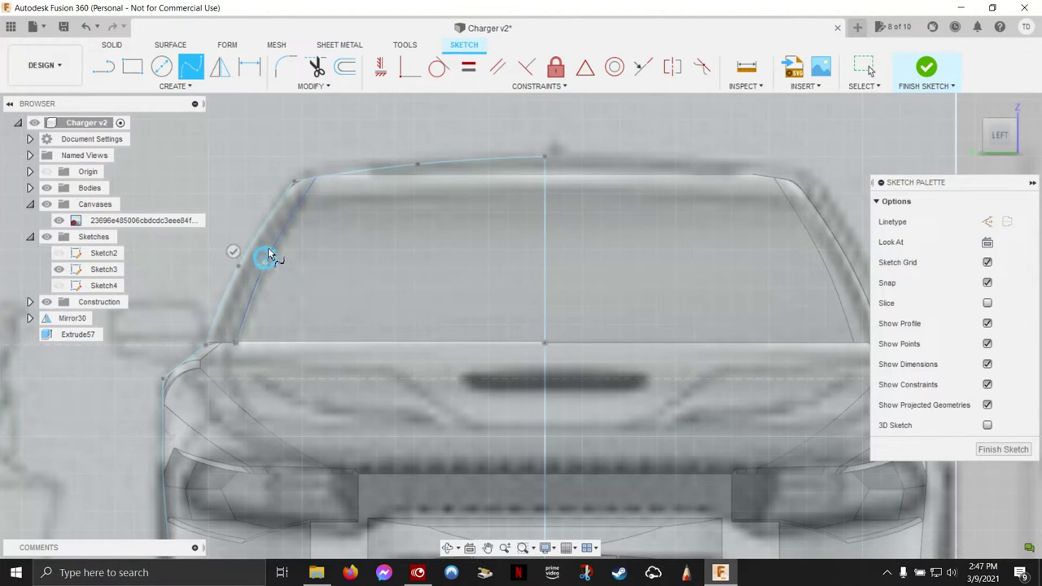
pyautogui.click(305, 196)
pyautogui.click(269, 168)
pyautogui.press('l')
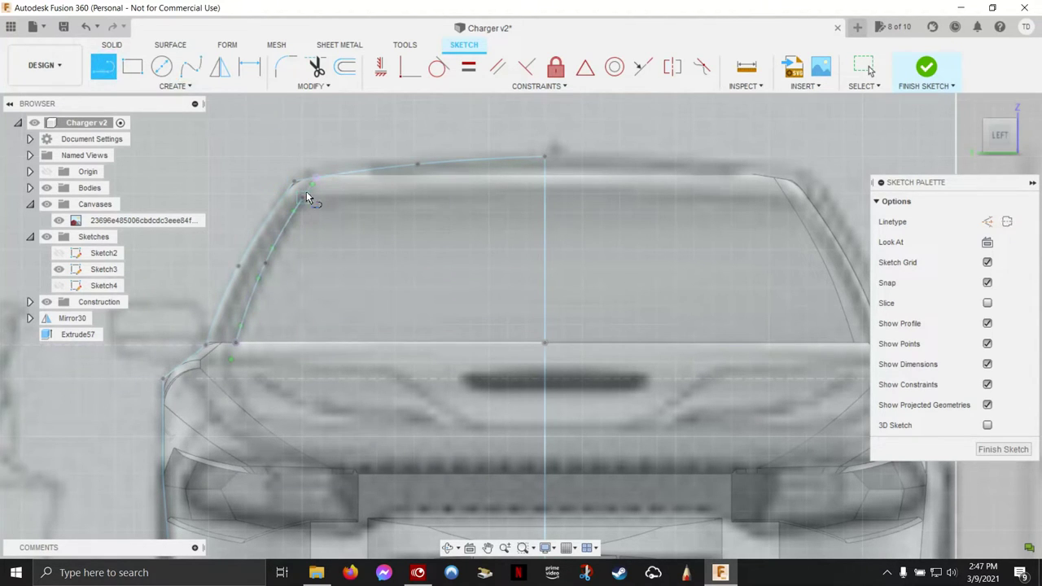
pyautogui.click(306, 198)
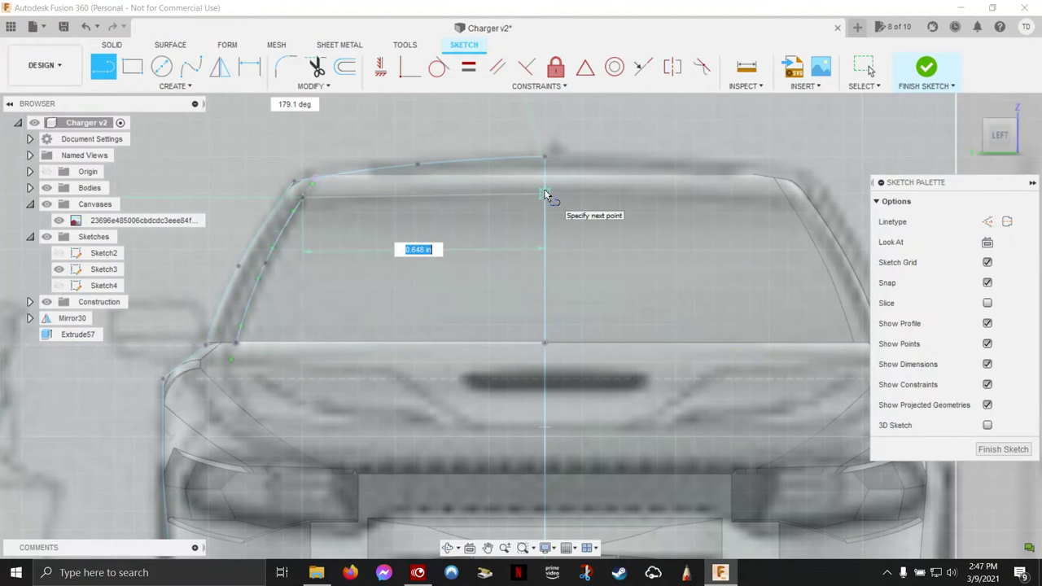
pyautogui.click(544, 195)
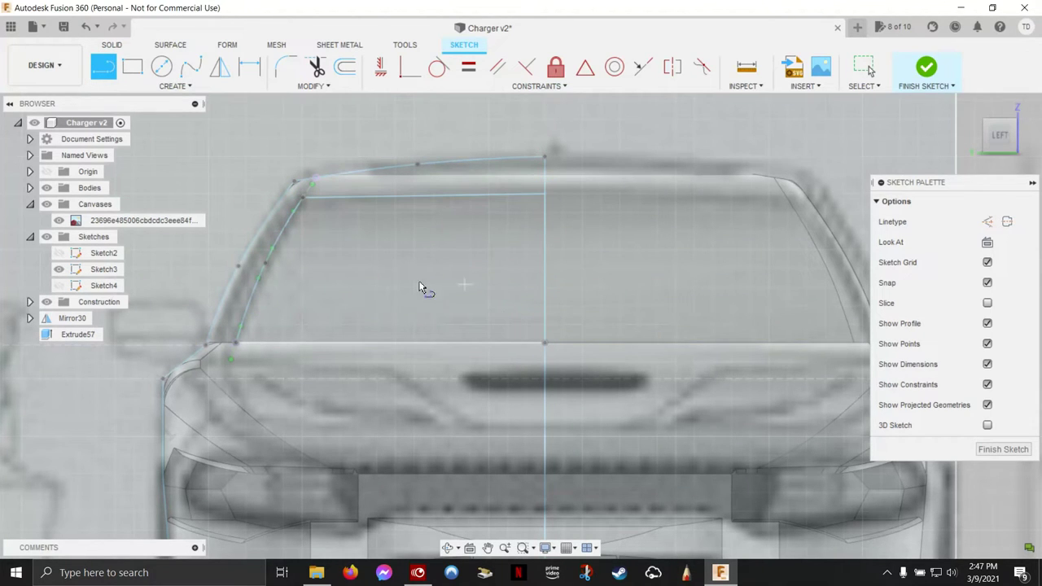
# - Hide the reference image so the shaded car body shows behind the sketch
pyautogui.click(46, 187)
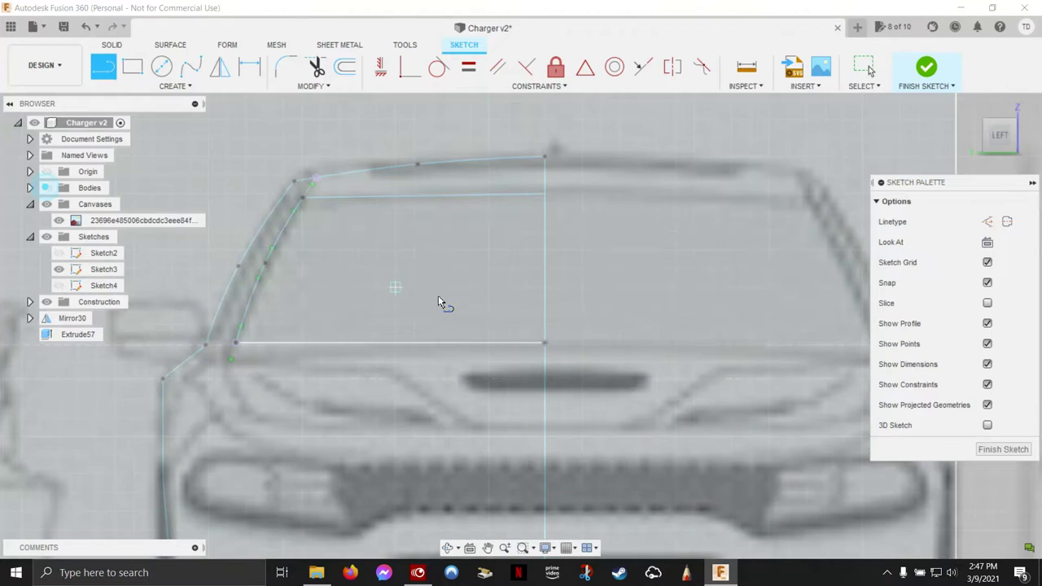
pyautogui.click(59, 220)
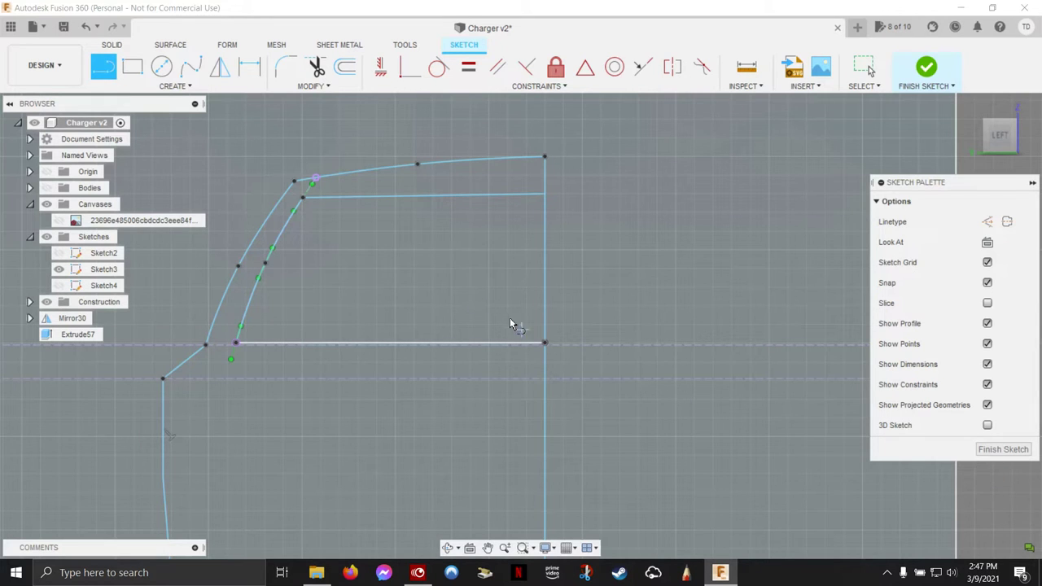
pyautogui.hotkey('ctrl', 'z')
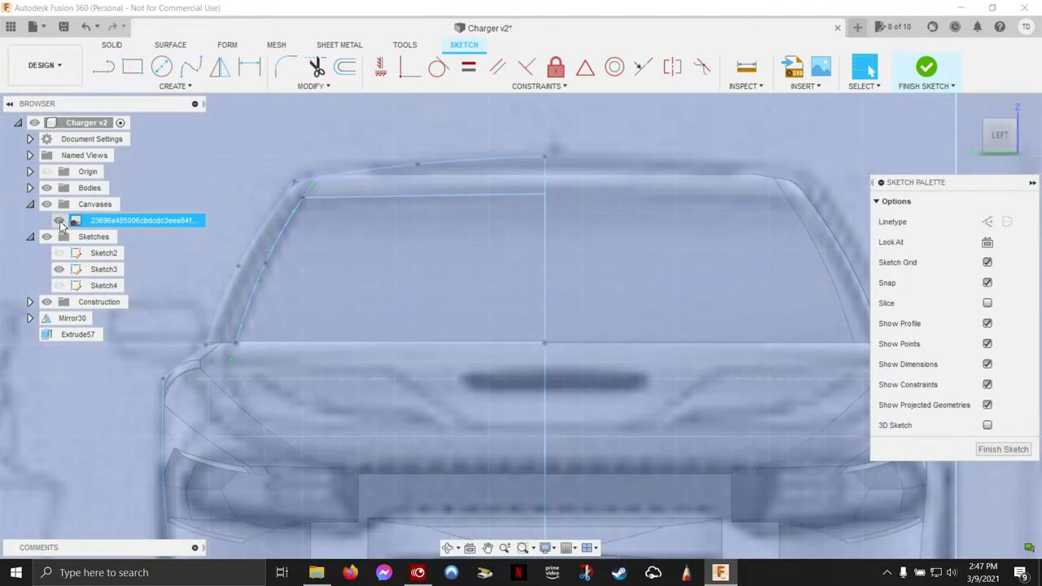
pyautogui.click(46, 205)
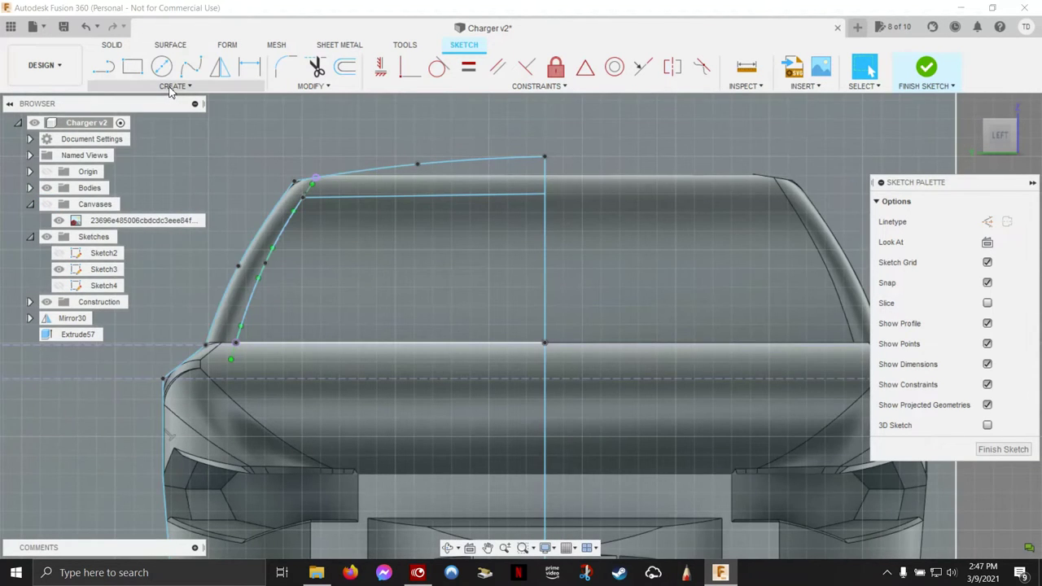
pyautogui.click(172, 86)
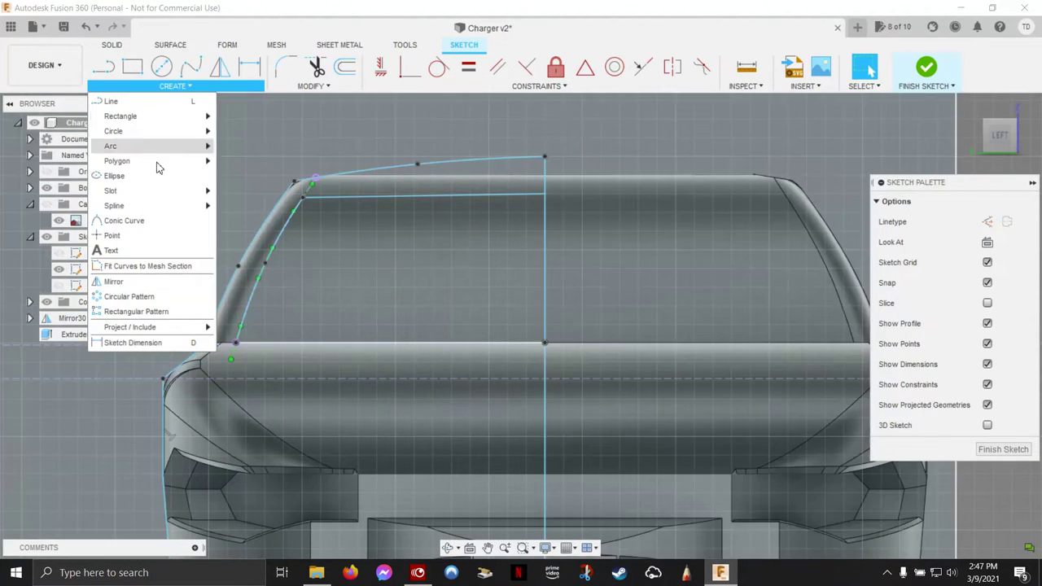
# - Mirror the top line, pillar curve and bottom window line across the vertical centreline, then finish Sketch3
pyautogui.click(114, 282)
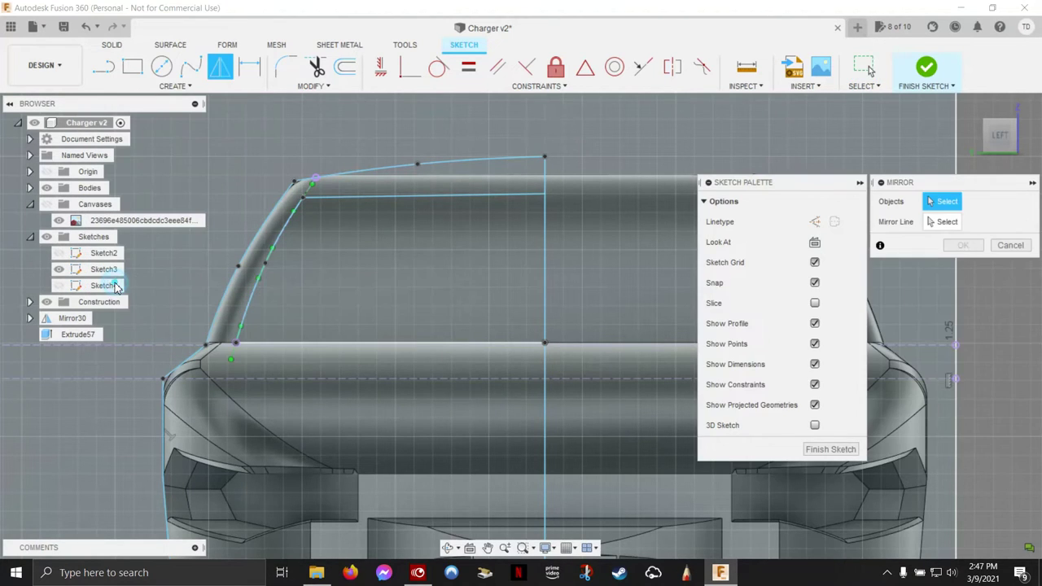
pyautogui.click(451, 196)
pyautogui.click(281, 236)
pyautogui.click(286, 345)
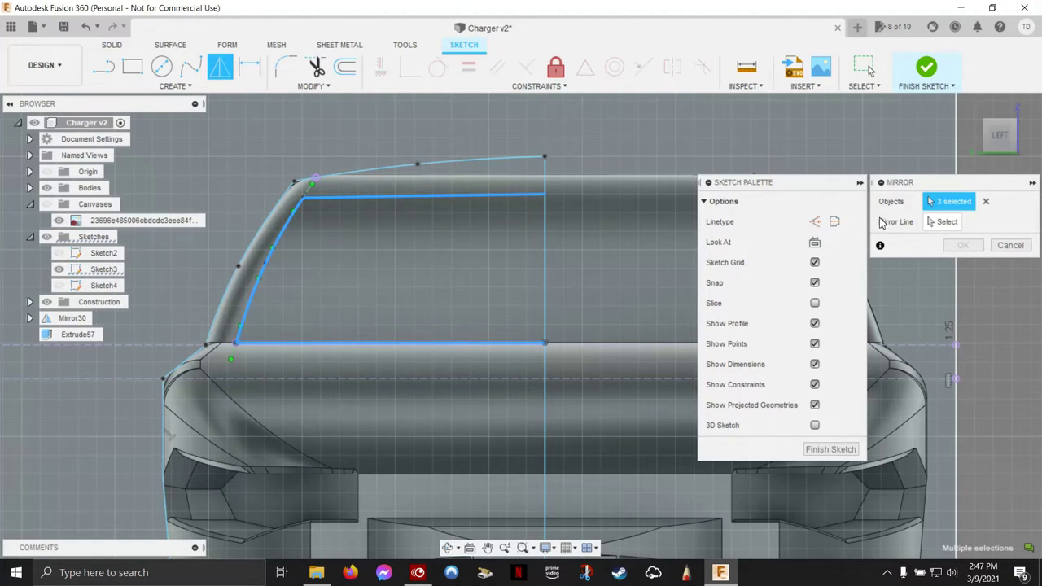
pyautogui.click(945, 225)
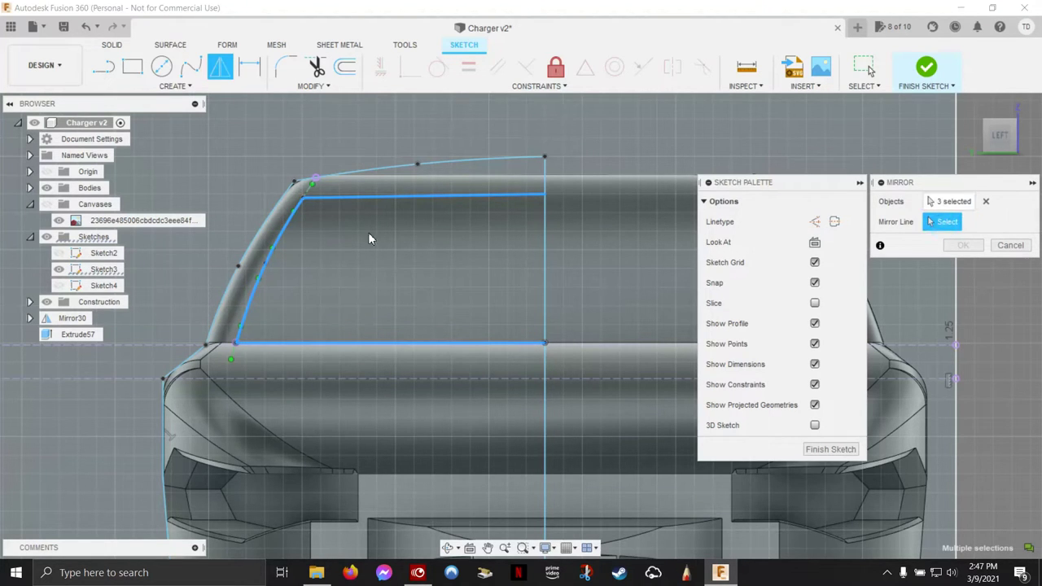
pyautogui.click(546, 277)
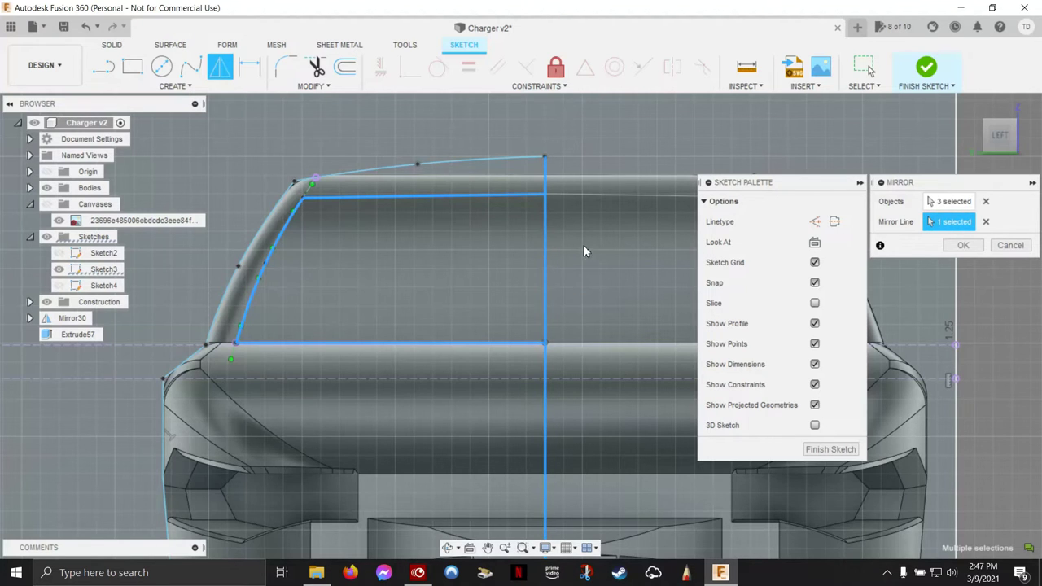
pyautogui.moveTo(612, 249); pyautogui.dragTo(301, 266, button='middle')
pyautogui.click(961, 247)
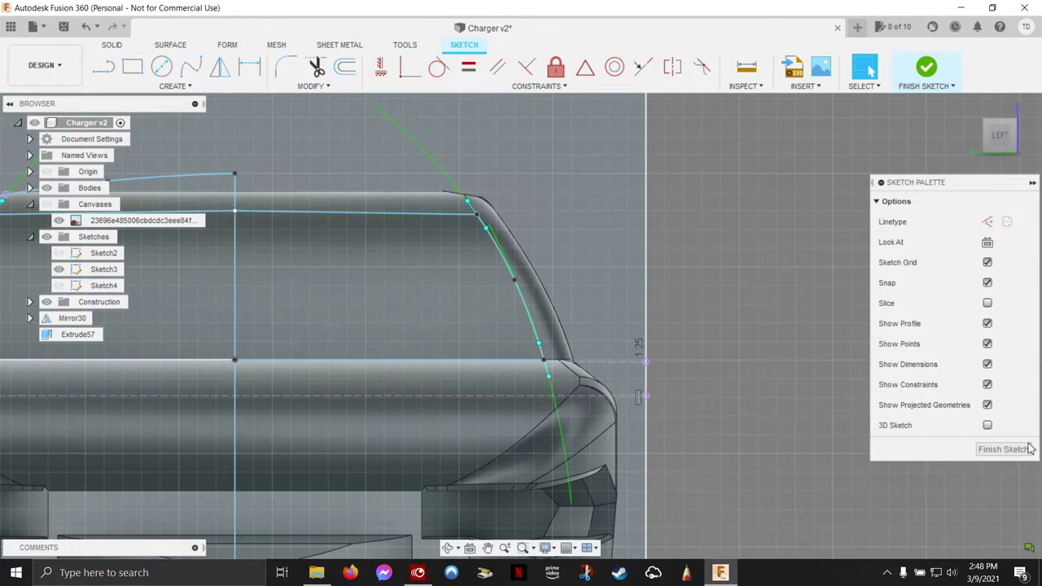
pyautogui.click(1003, 450)
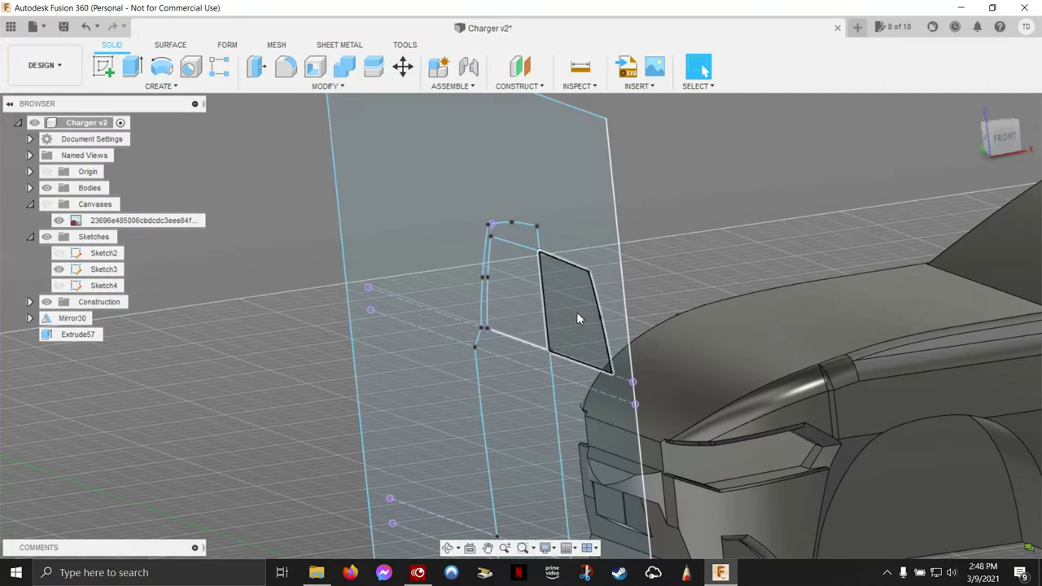
# - Press Pull the windshield profile into the body as a 2.80 in cut
pyautogui.rightClick(576, 312)
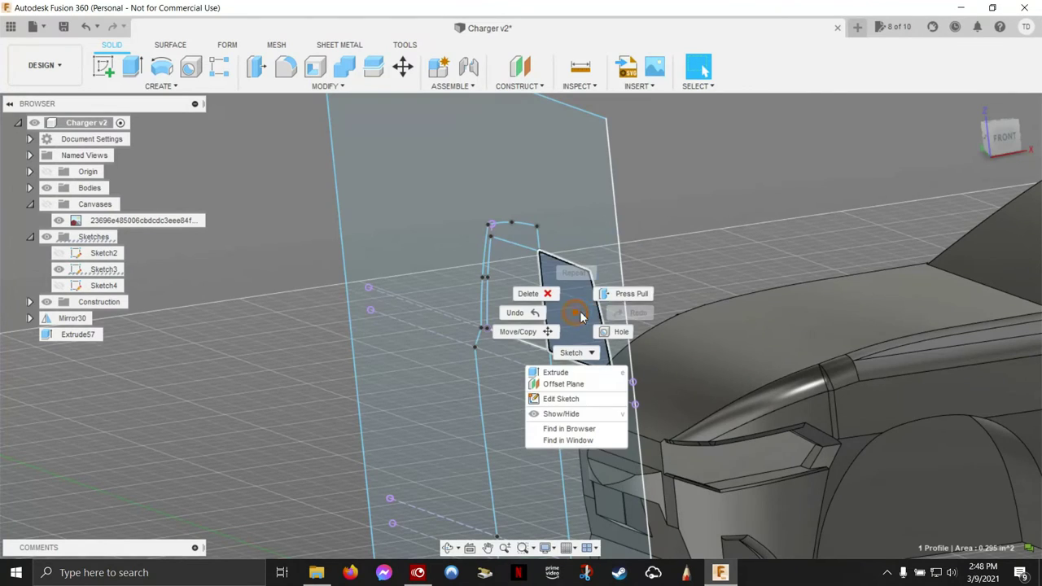
pyautogui.click(632, 296)
pyautogui.keyDown('shift'); pyautogui.moveTo(632, 296); pyautogui.dragTo(476, 342, button='middle'); pyautogui.keyUp('shift')
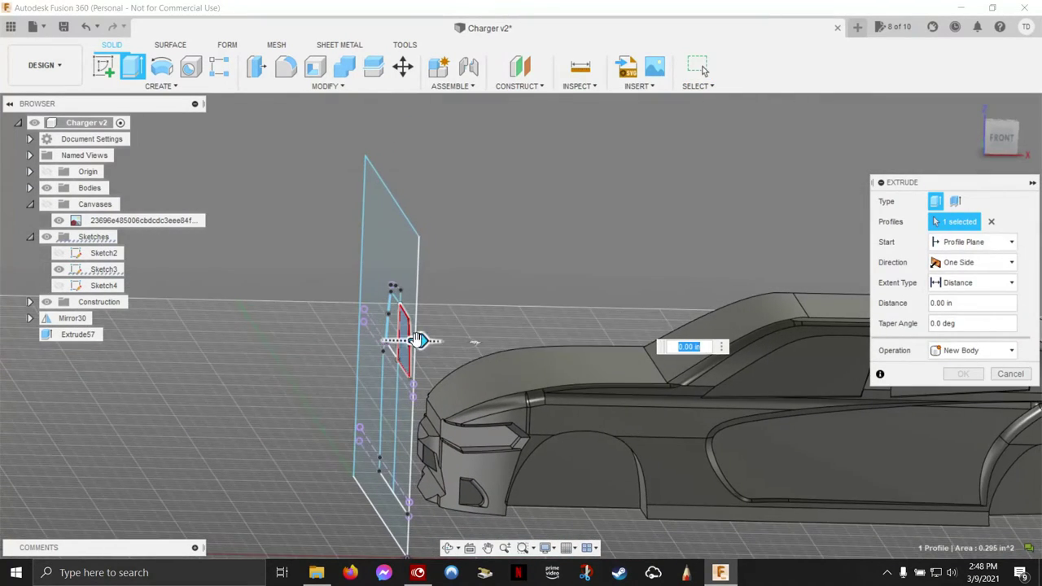
pyautogui.moveTo(420, 340); pyautogui.dragTo(815, 375)
pyautogui.keyDown('shift'); pyautogui.moveTo(816, 375); pyautogui.dragTo(868, 374, button='middle'); pyautogui.keyUp('shift')
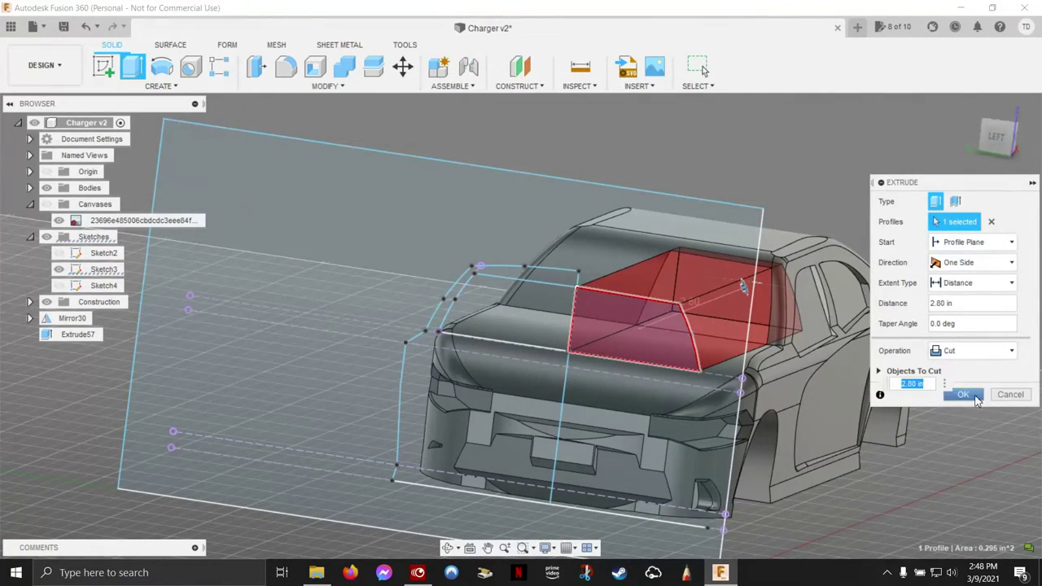
pyautogui.click(963, 395)
pyautogui.moveTo(966, 391)
pyautogui.keyDown('shift'); pyautogui.mouseDown(button='middle')
pyautogui.moveTo(614, 324)
pyautogui.moveTo(443, 251)
pyautogui.mouseUp(button='middle'); pyautogui.keyUp('shift')
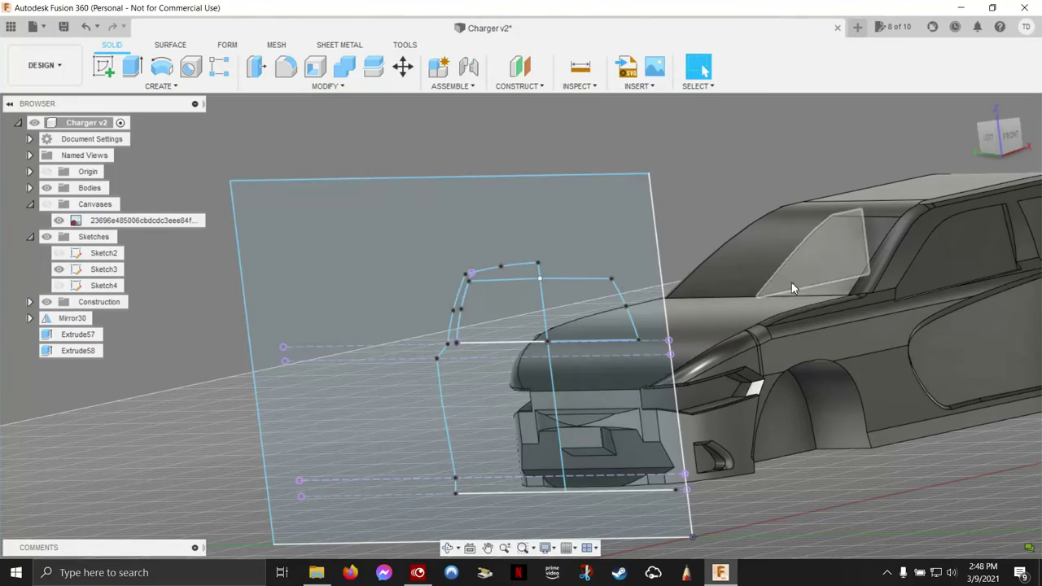
# - Hide Sketch3, show Plane3, and split the car body along Plane3
pyautogui.keyDown('shift'); pyautogui.moveTo(793, 275); pyautogui.dragTo(397, 317, button='middle'); pyautogui.keyUp('shift')
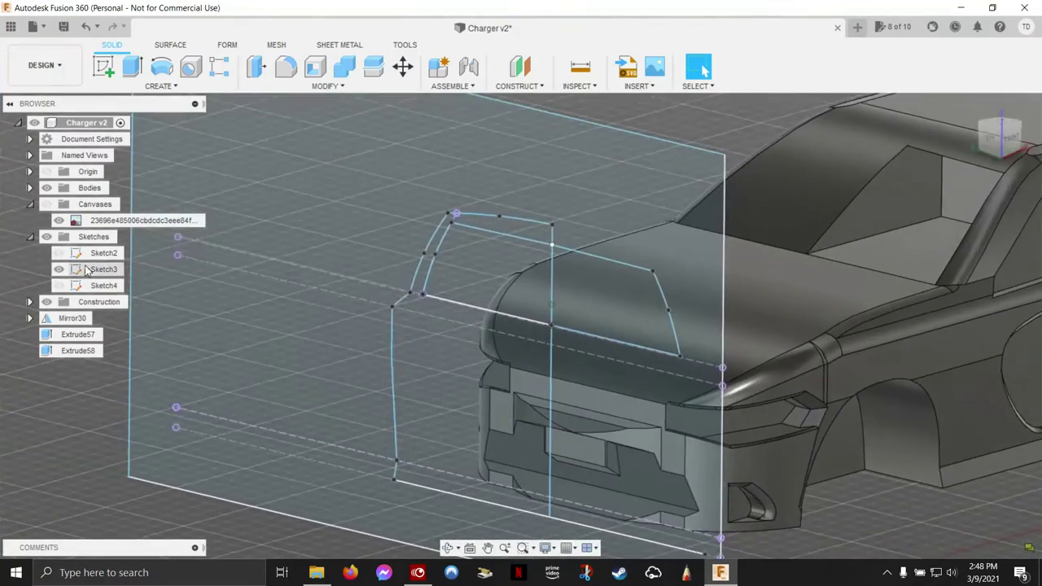
pyautogui.click(59, 268)
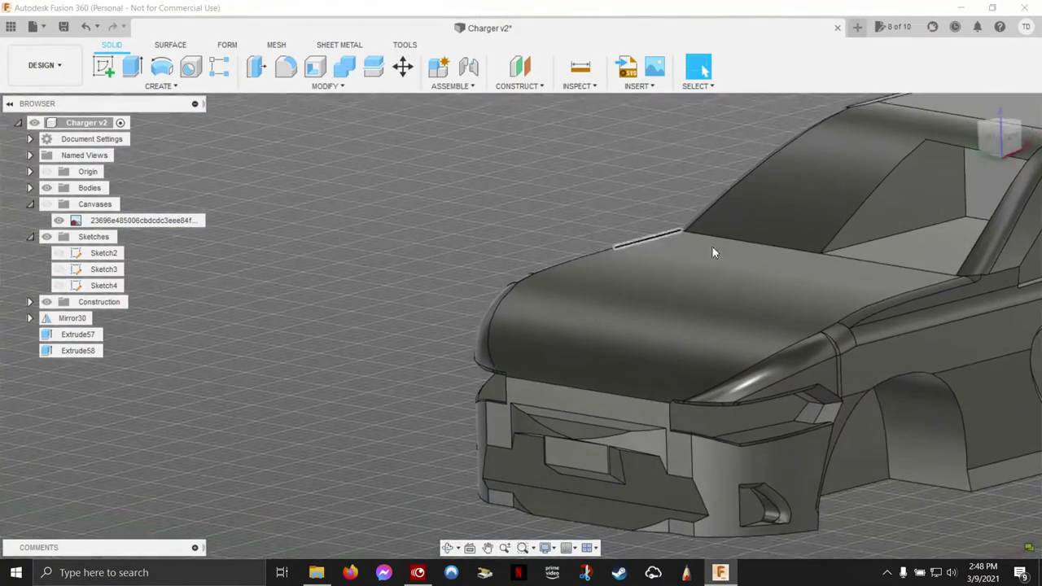
pyautogui.moveTo(712, 246)
pyautogui.keyDown('shift'); pyautogui.mouseDown(button='middle')
pyautogui.moveTo(500, 225)
pyautogui.moveTo(366, 261)
pyautogui.mouseUp(button='middle'); pyautogui.keyUp('shift')
pyautogui.click(29, 302)
pyautogui.click(58, 334)
pyautogui.keyDown('shift'); pyautogui.moveTo(211, 350); pyautogui.dragTo(390, 334, button='middle'); pyautogui.keyUp('shift')
pyautogui.scroll(-2, 391, 334)
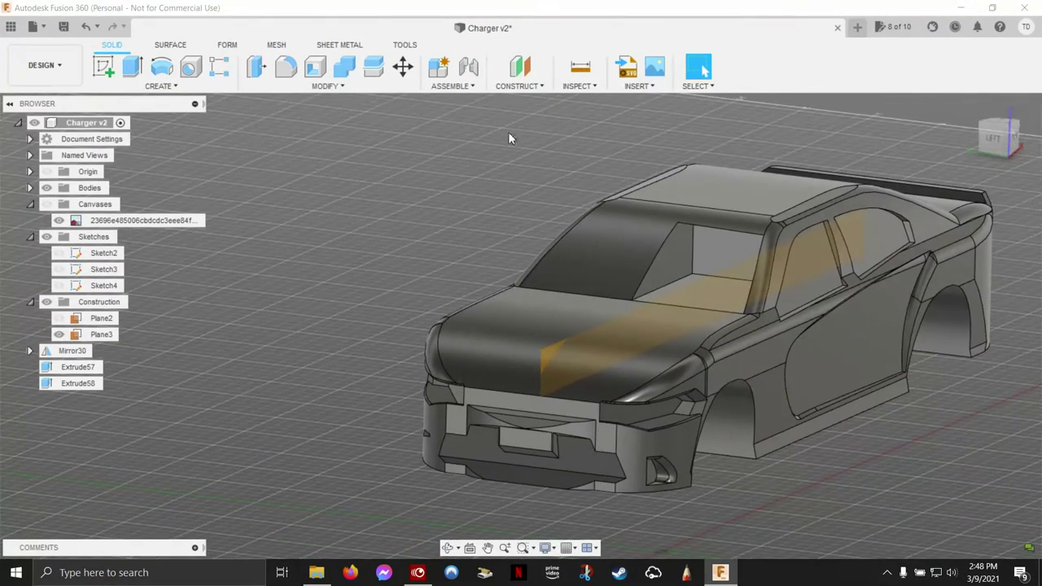
pyautogui.click(374, 71)
pyautogui.click(493, 312)
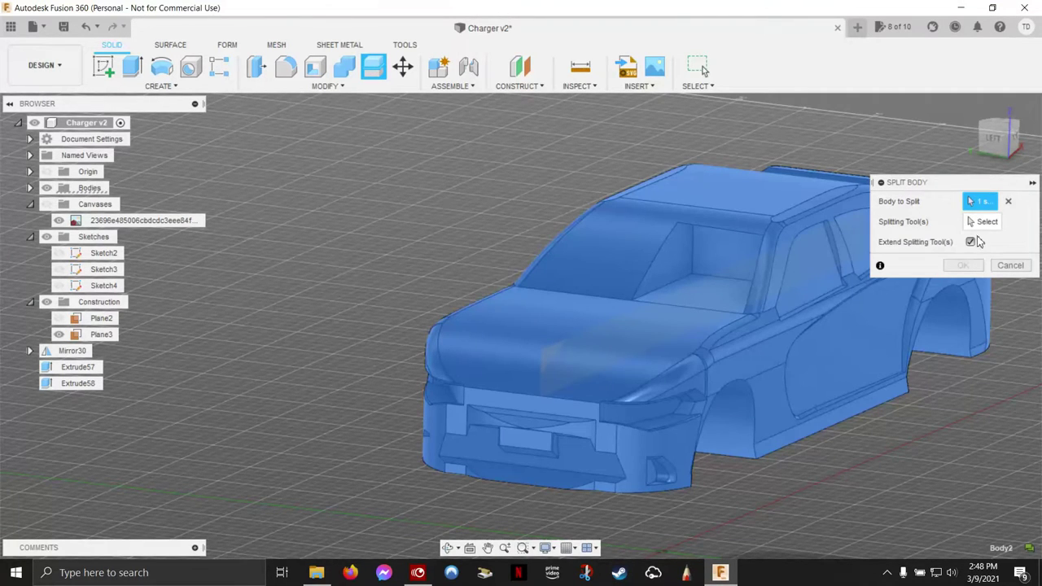
pyautogui.click(985, 221)
pyautogui.click(547, 350)
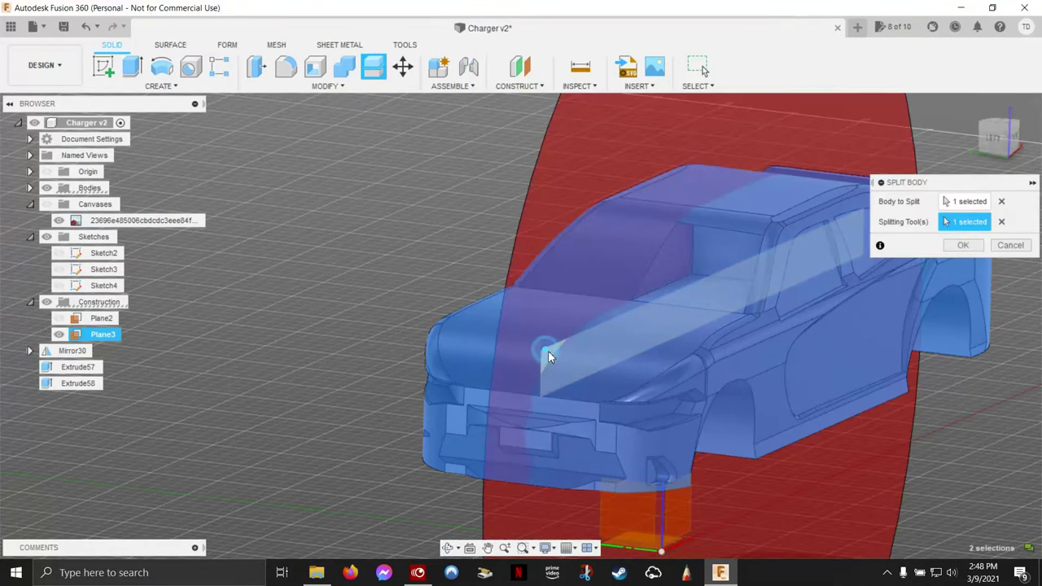
pyautogui.click(963, 245)
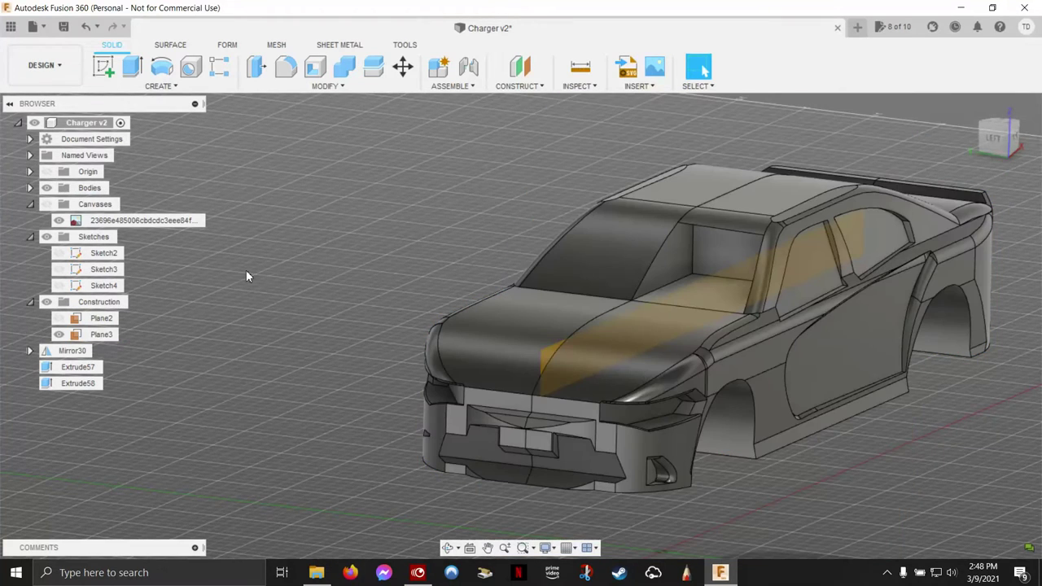
# - Delete Body2, hide Plane3, and select the side window face for editing
pyautogui.click(30, 188)
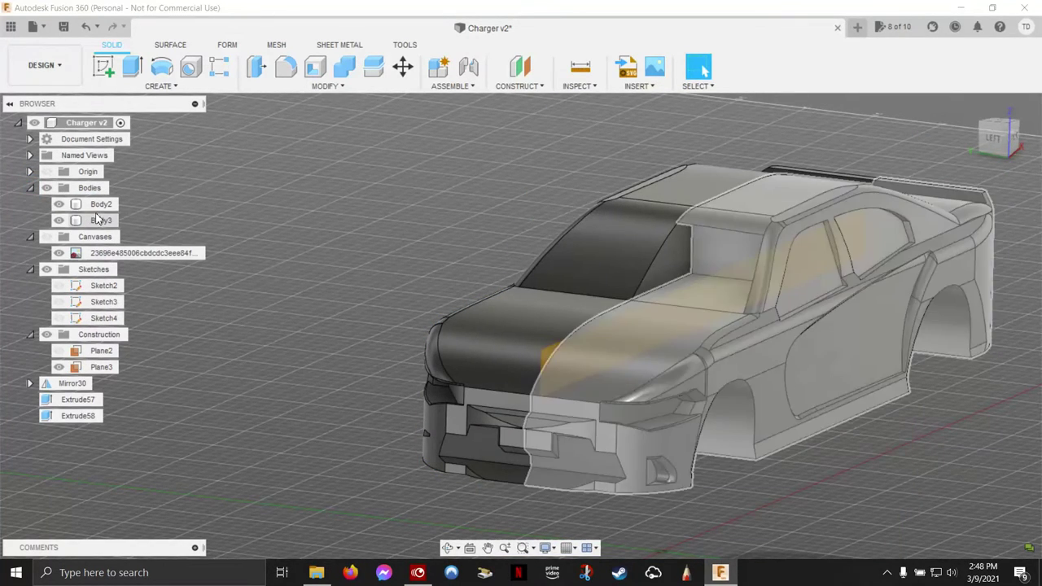
pyautogui.click(101, 206)
pyautogui.press('Delete')
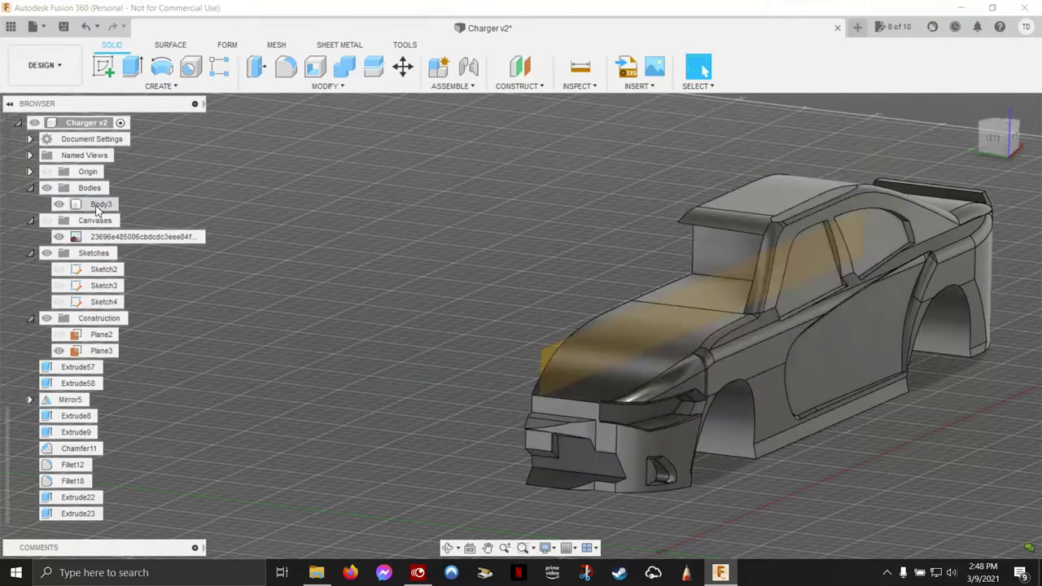
pyautogui.click(741, 256)
pyautogui.click(59, 350)
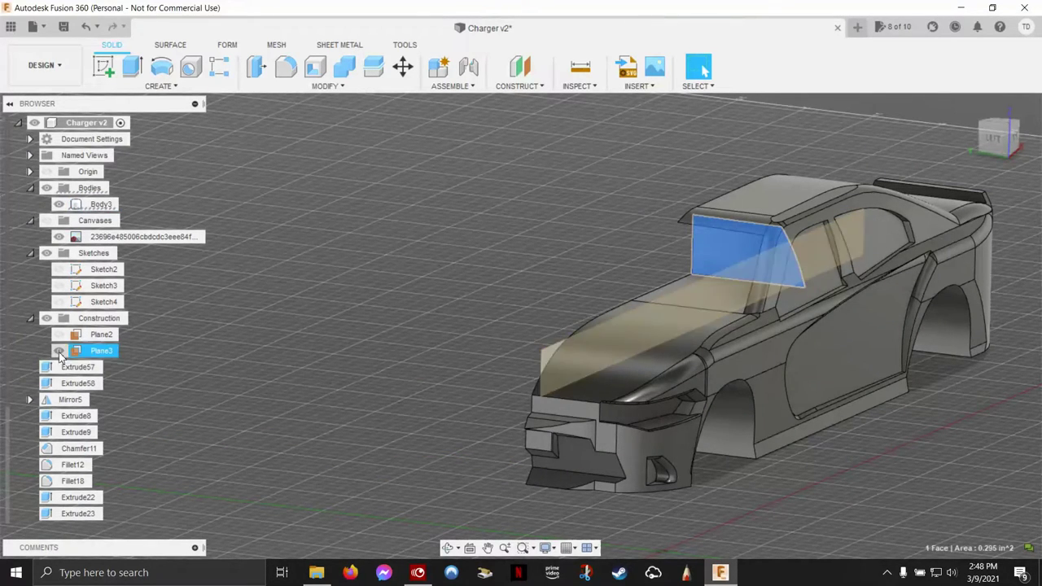
pyautogui.scroll(3, 713, 297)
pyautogui.keyDown('shift'); pyautogui.moveTo(763, 257); pyautogui.dragTo(682, 367, button='middle'); pyautogui.keyUp('shift')
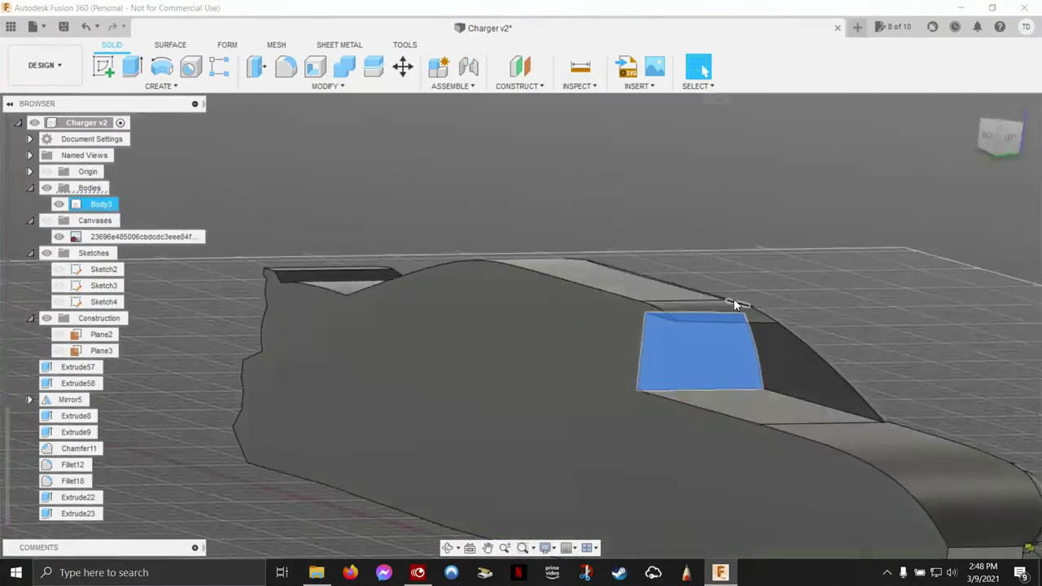
pyautogui.rightClick(681, 362)
pyautogui.click(675, 363)
pyautogui.rightClick(676, 363)
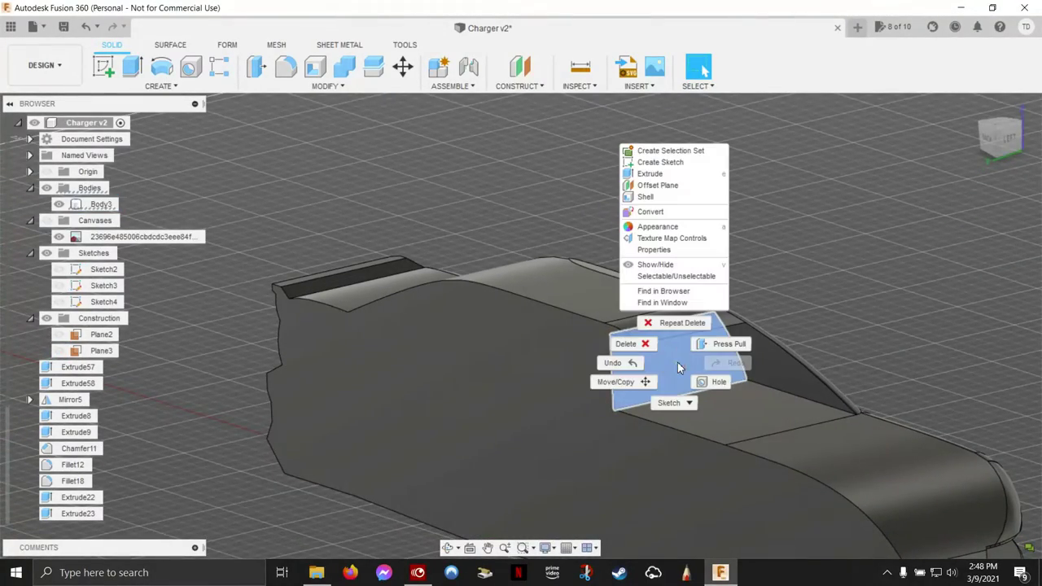
# - Start a face move on the side window face, trying offsets of about 0.30 and 0.25 in
pyautogui.click(643, 385)
pyautogui.moveTo(636, 389); pyautogui.dragTo(674, 396)
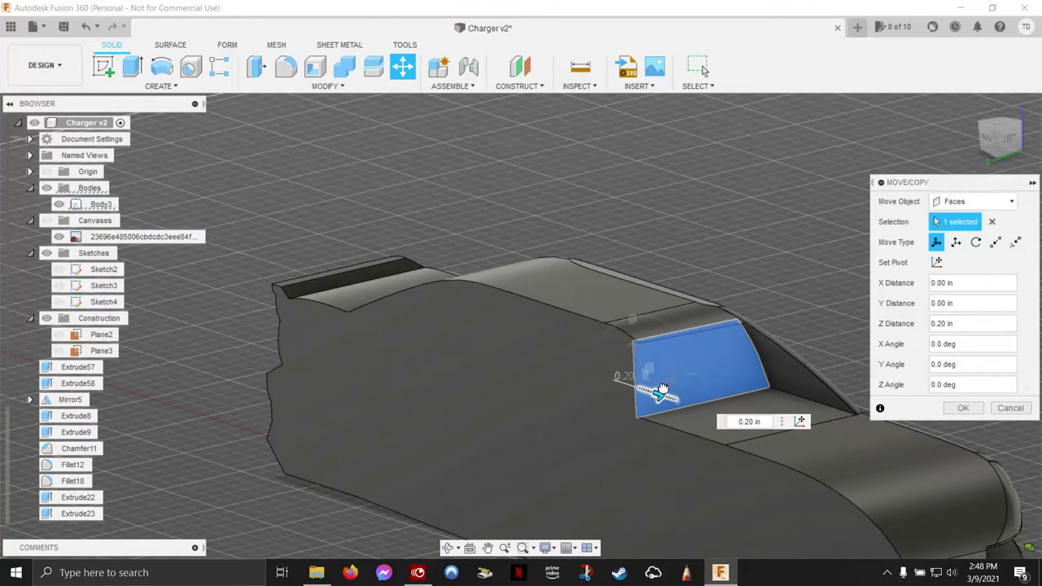
pyautogui.scroll(-3, 668, 396)
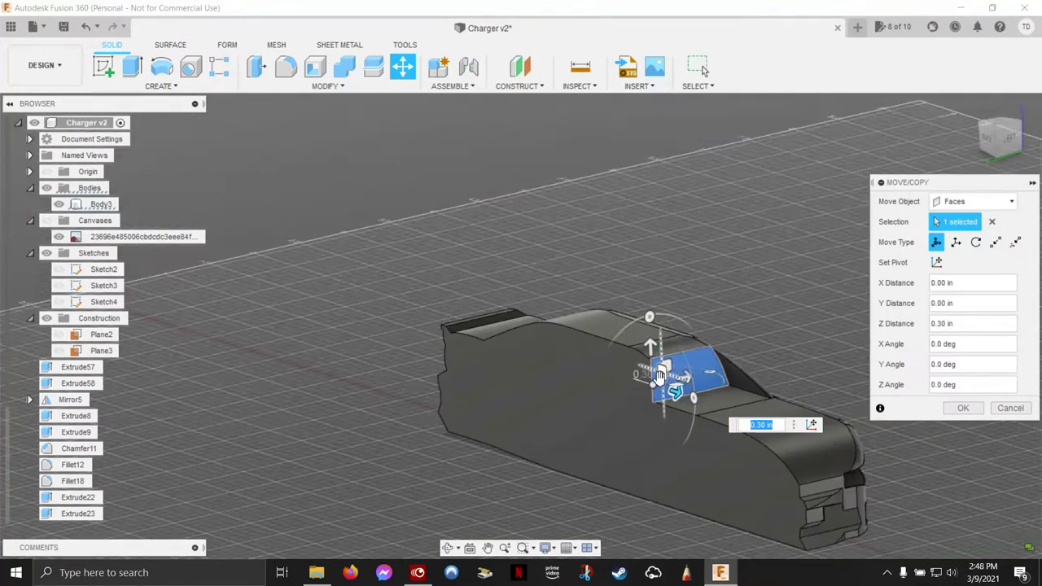
pyautogui.scroll(5, 668, 396)
pyautogui.keyDown('shift'); pyautogui.moveTo(667, 396); pyautogui.dragTo(696, 416, button='middle'); pyautogui.keyUp('shift')
pyautogui.scroll(2, 696, 416)
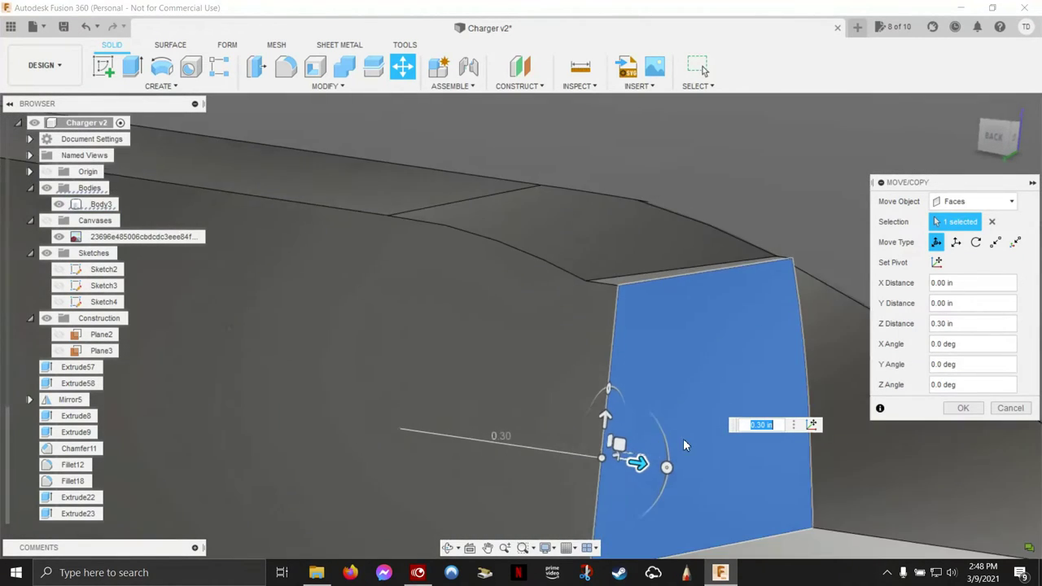
pyautogui.scroll(2, 651, 448)
pyautogui.scroll(2, 635, 452)
pyautogui.moveTo(652, 446)
pyautogui.mouseDown()
pyautogui.moveTo(586, 439)
pyautogui.moveTo(597, 442)
pyautogui.mouseUp()
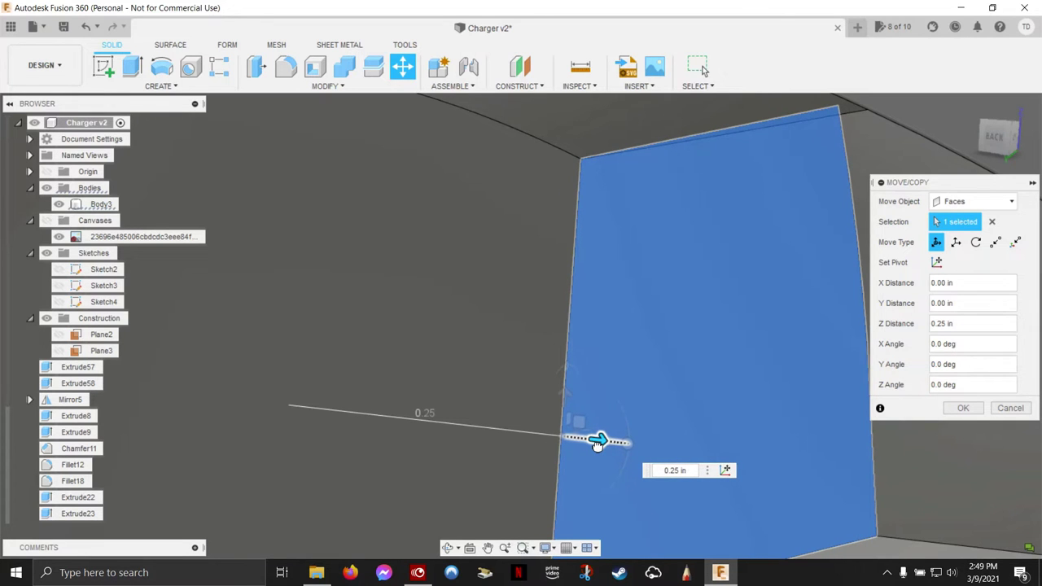
# - Tilt the side window face to -2 degrees about its vertical axis and commit the move
pyautogui.moveTo(598, 441)
pyautogui.keyDown('shift'); pyautogui.mouseDown(button='middle')
pyautogui.moveTo(705, 416)
pyautogui.moveTo(496, 305)
pyautogui.mouseUp(button='middle'); pyautogui.keyUp('shift')
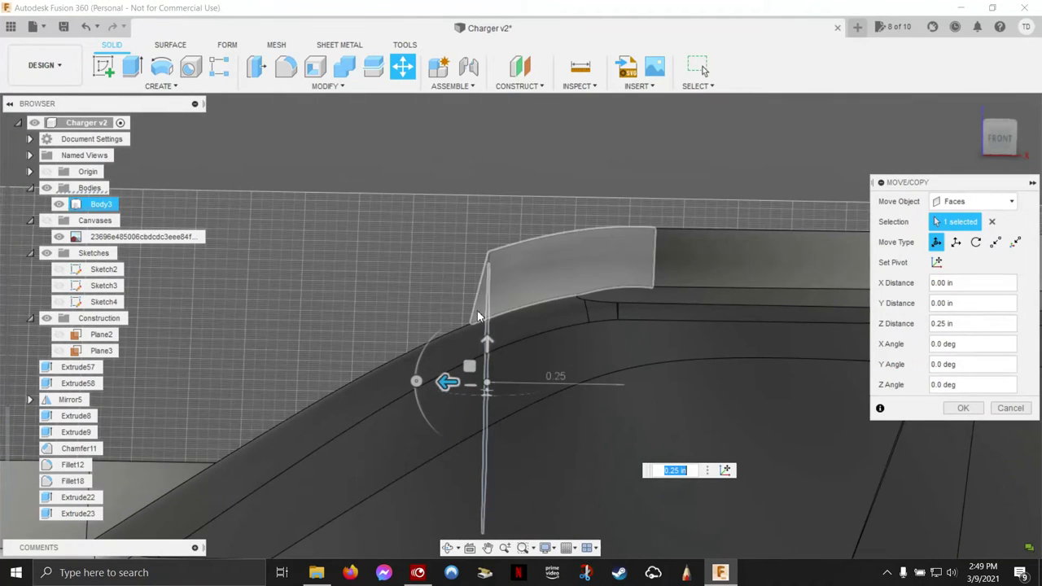
pyautogui.keyDown('shift'); pyautogui.moveTo(479, 309); pyautogui.dragTo(511, 396, button='middle'); pyautogui.keyUp('shift')
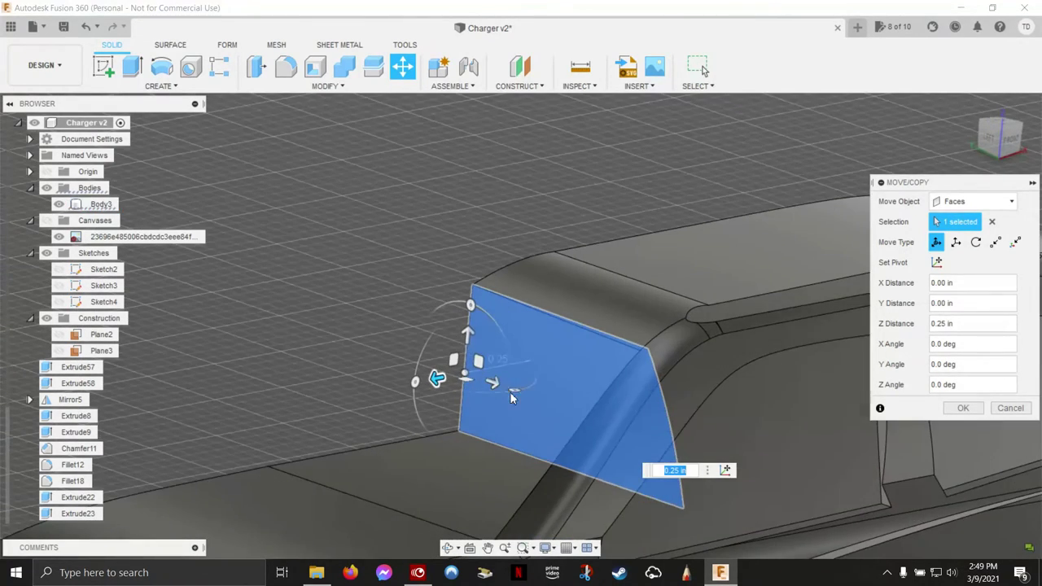
pyautogui.moveTo(512, 396); pyautogui.dragTo(511, 393)
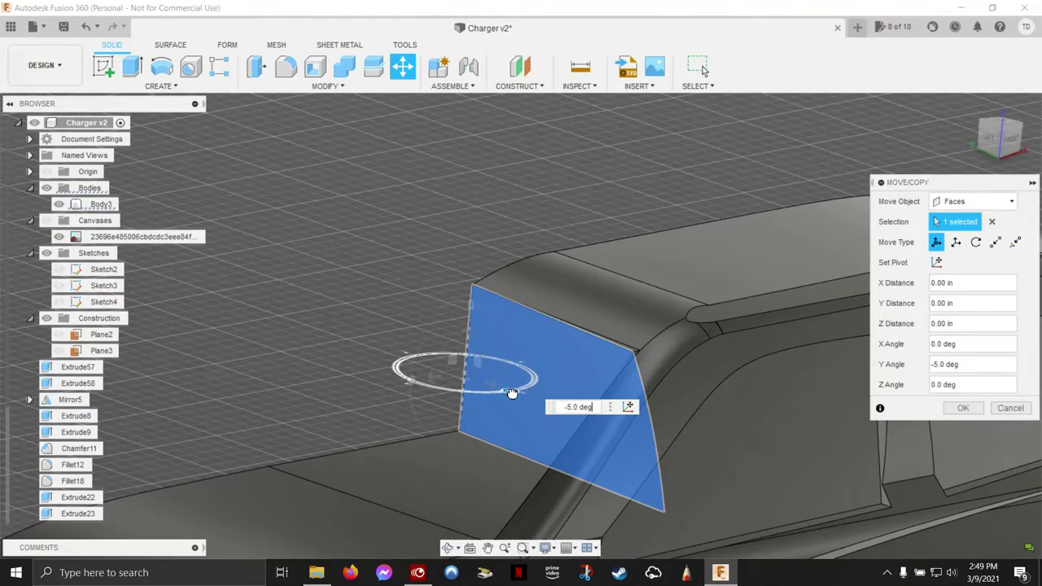
pyautogui.scroll(-5, 511, 393)
pyautogui.scroll(6, 488, 383)
pyautogui.scroll(3, 416, 349)
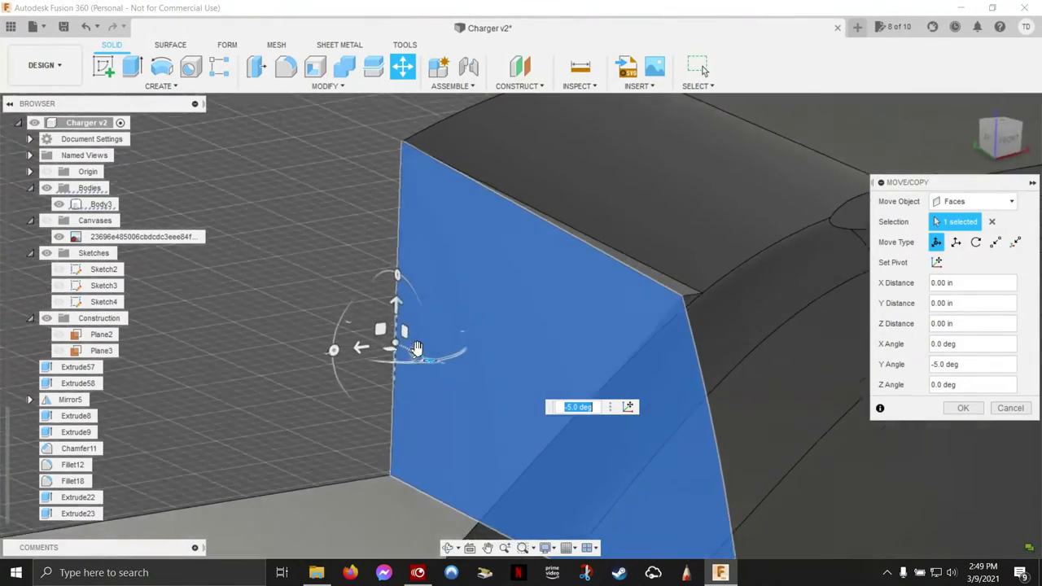
pyautogui.moveTo(416, 349); pyautogui.dragTo(392, 331, button='middle')
pyautogui.moveTo(355, 307)
pyautogui.mouseDown()
pyautogui.moveTo(367, 309)
pyautogui.moveTo(357, 314)
pyautogui.mouseUp()
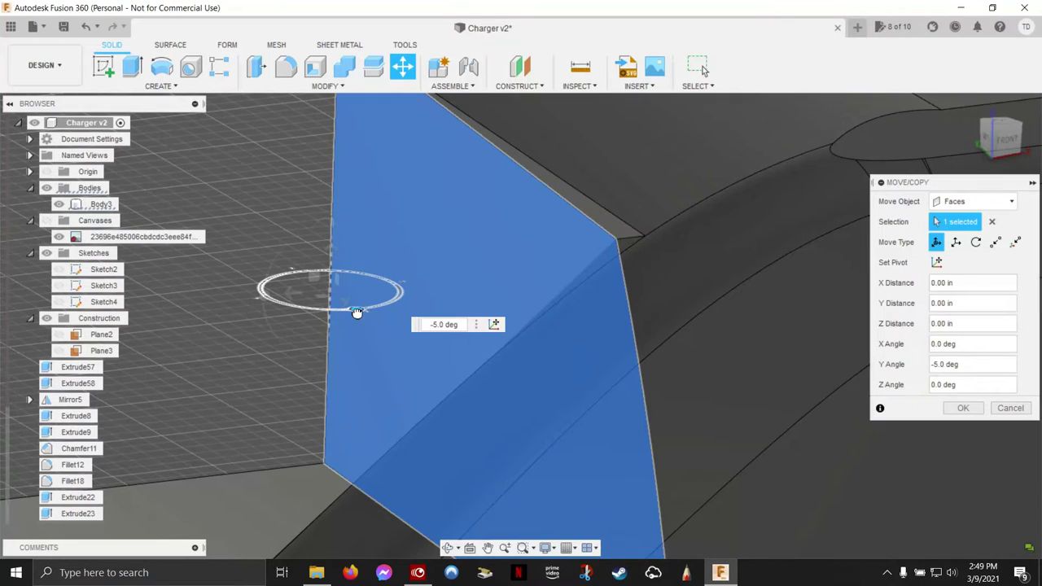
pyautogui.moveTo(356, 314); pyautogui.dragTo(403, 329)
pyautogui.write('-2')
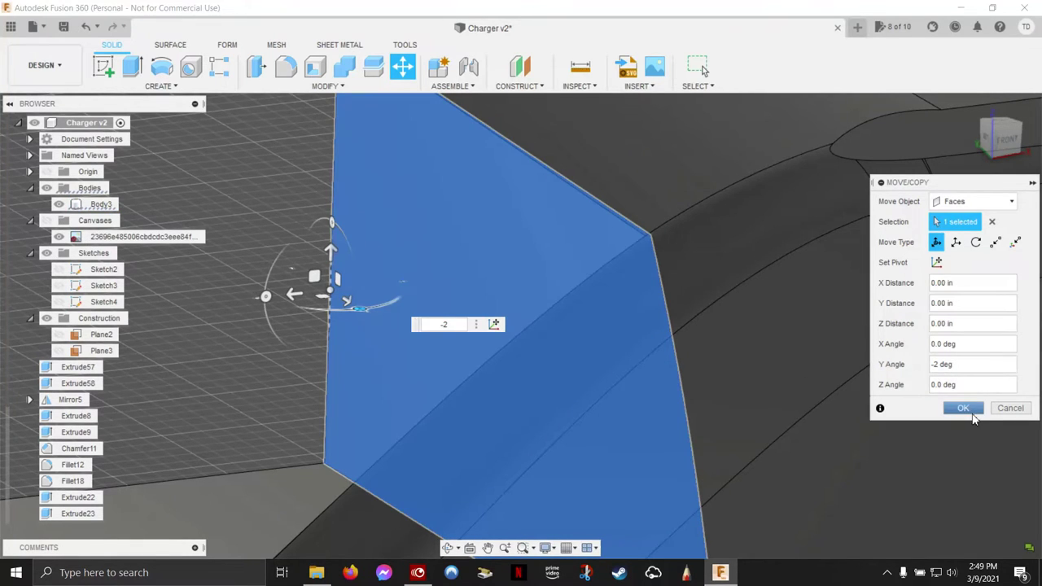
pyautogui.click(965, 407)
pyautogui.moveTo(965, 408)
pyautogui.keyDown('shift'); pyautogui.mouseDown(button='middle')
pyautogui.moveTo(674, 354)
pyautogui.moveTo(551, 247)
pyautogui.moveTo(480, 258)
pyautogui.moveTo(438, 283)
pyautogui.moveTo(514, 358)
pyautogui.moveTo(527, 351)
pyautogui.moveTo(479, 234)
pyautogui.mouseUp(button='middle'); pyautogui.keyUp('shift')
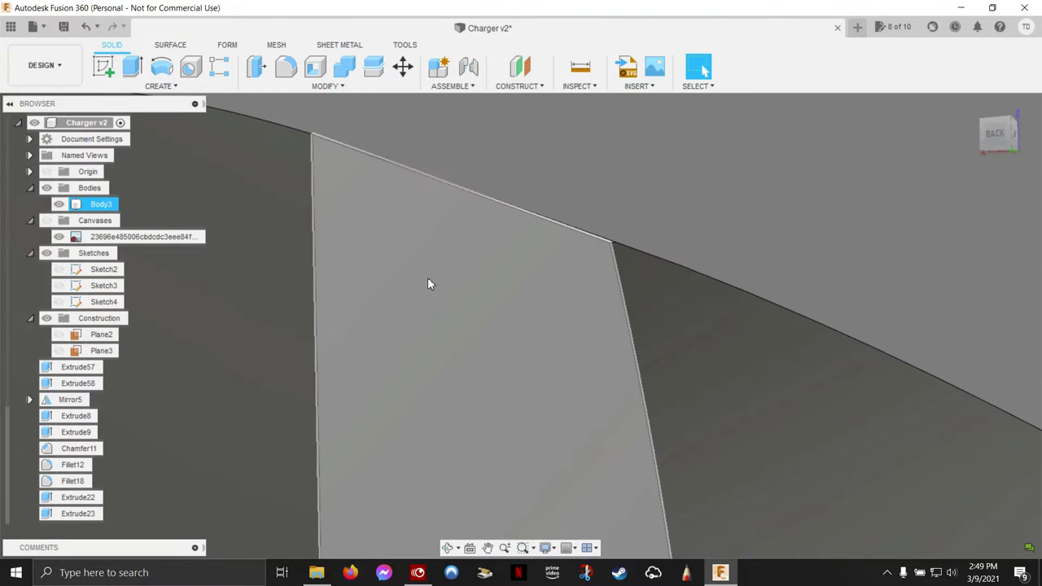
# - Move the small face with its pivot on the top edge, rotating it 60 degrees about Y
pyautogui.rightClick(429, 278)
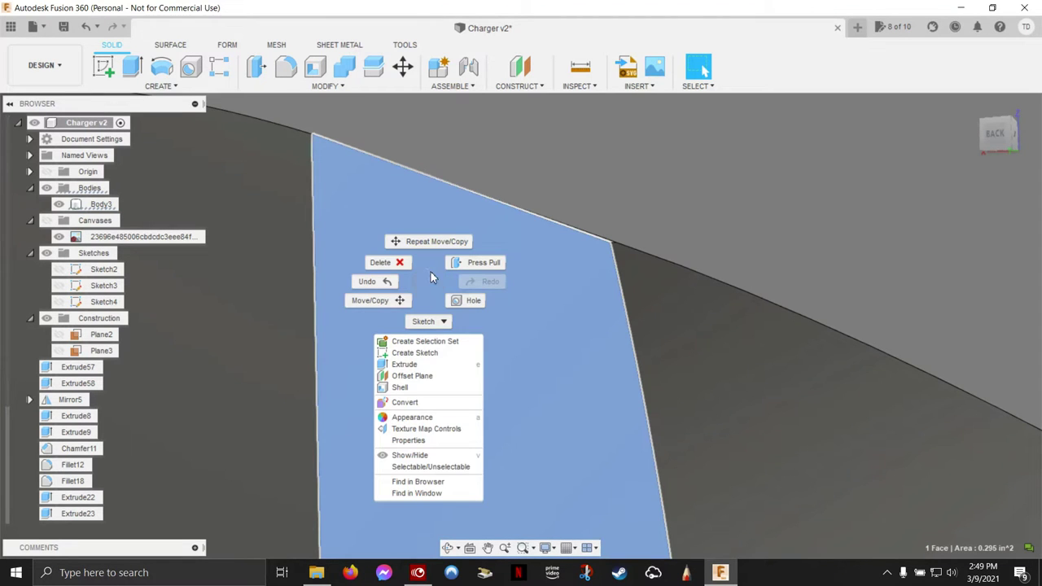
pyautogui.click(400, 301)
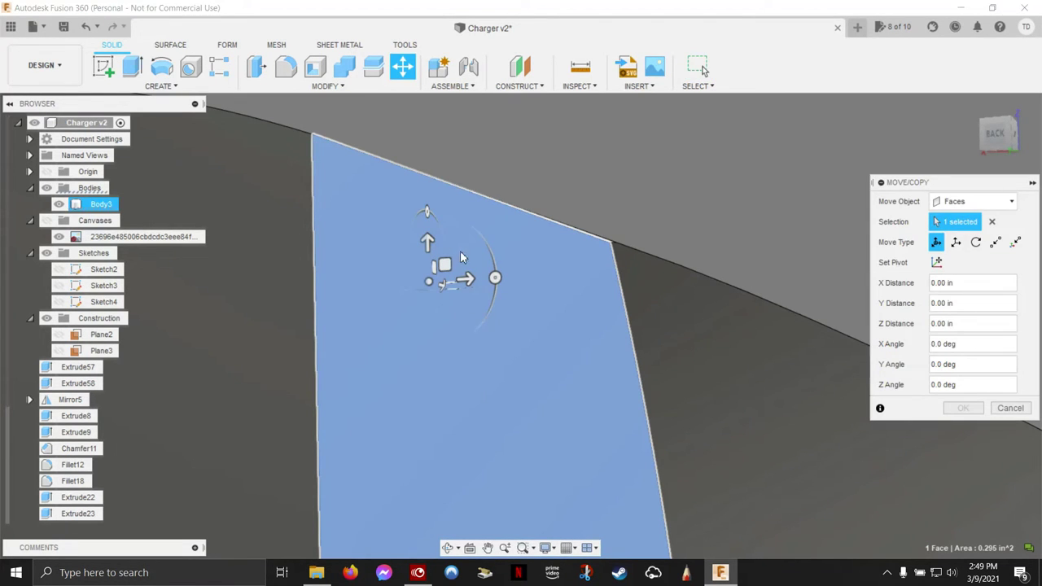
pyautogui.keyDown('shift'); pyautogui.moveTo(535, 264); pyautogui.dragTo(669, 267, button='middle'); pyautogui.keyUp('shift')
pyautogui.click(938, 262)
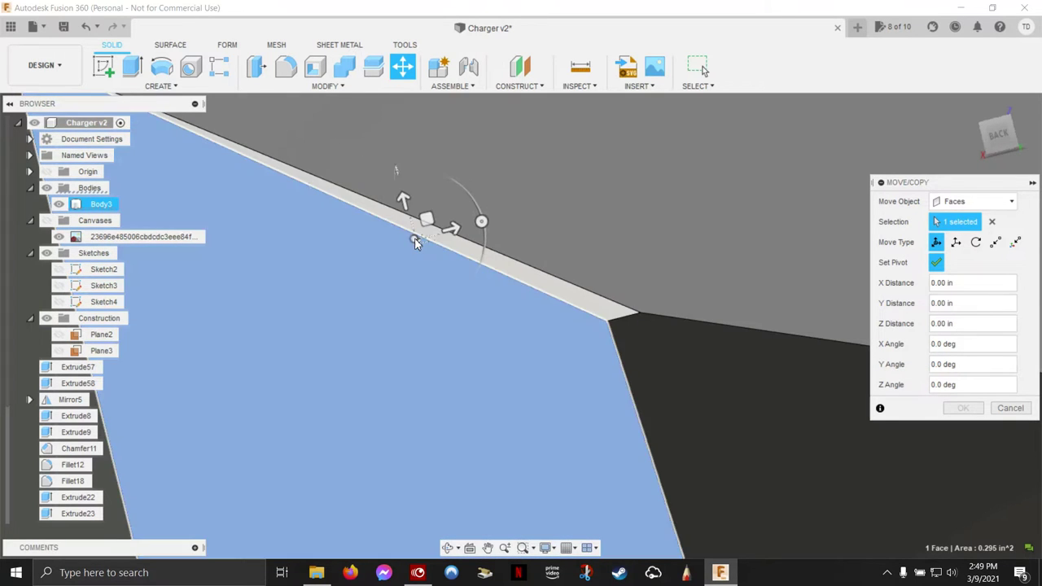
pyautogui.click(419, 238)
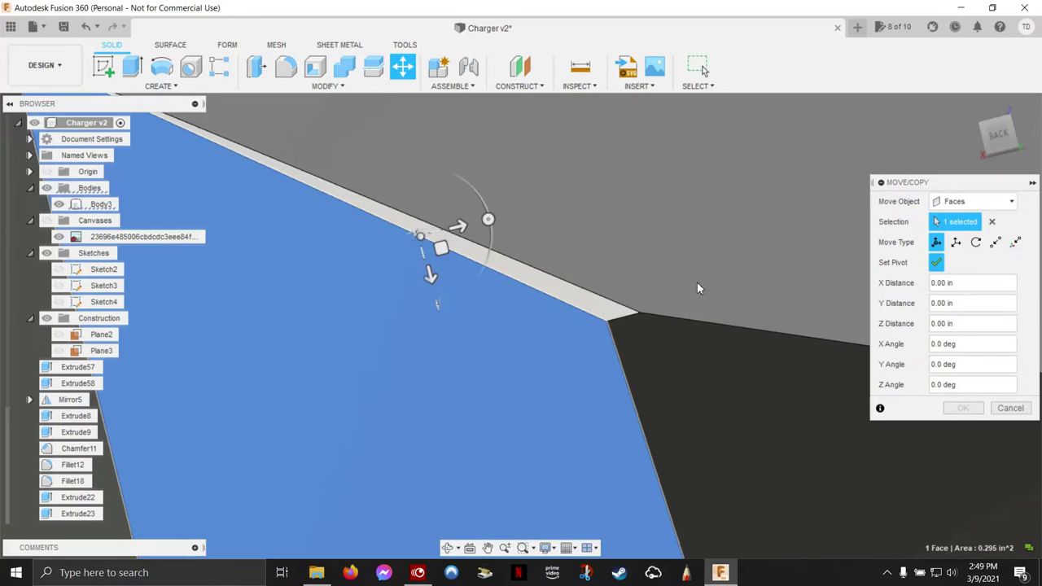
pyautogui.click(936, 264)
pyautogui.scroll(-6, 679, 292)
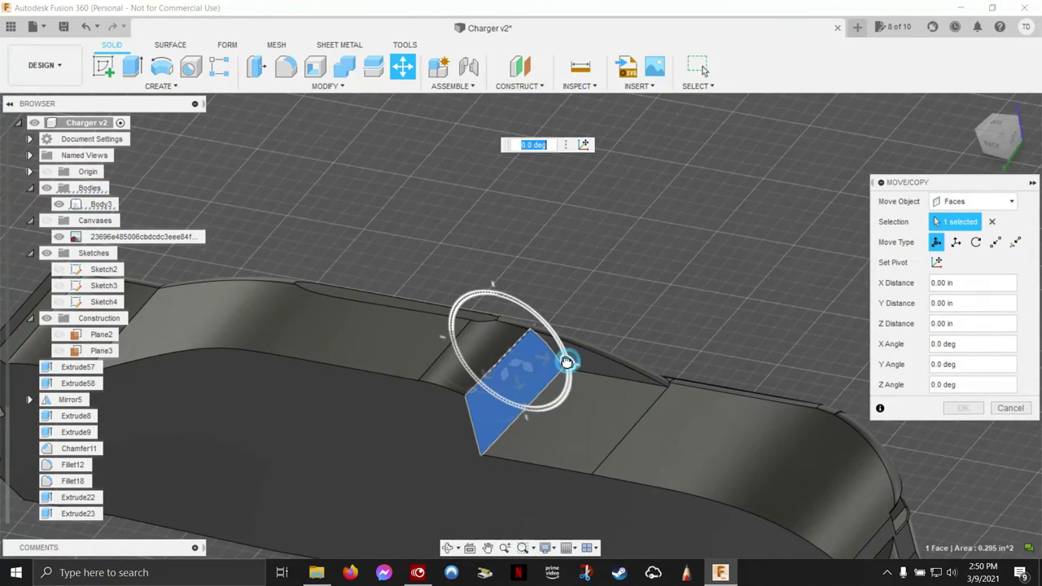
pyautogui.moveTo(567, 358); pyautogui.dragTo(526, 317)
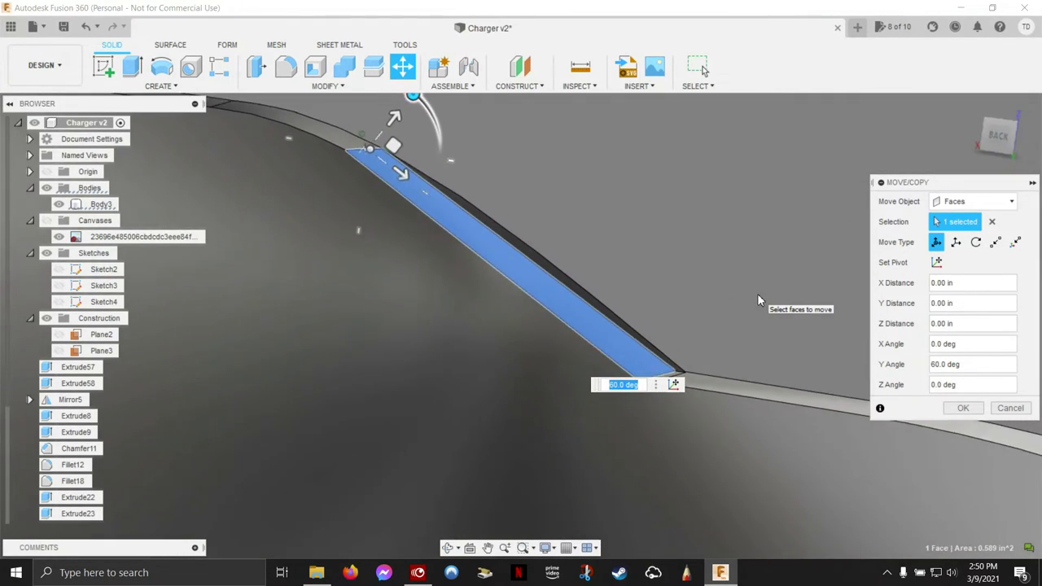
pyautogui.click(965, 409)
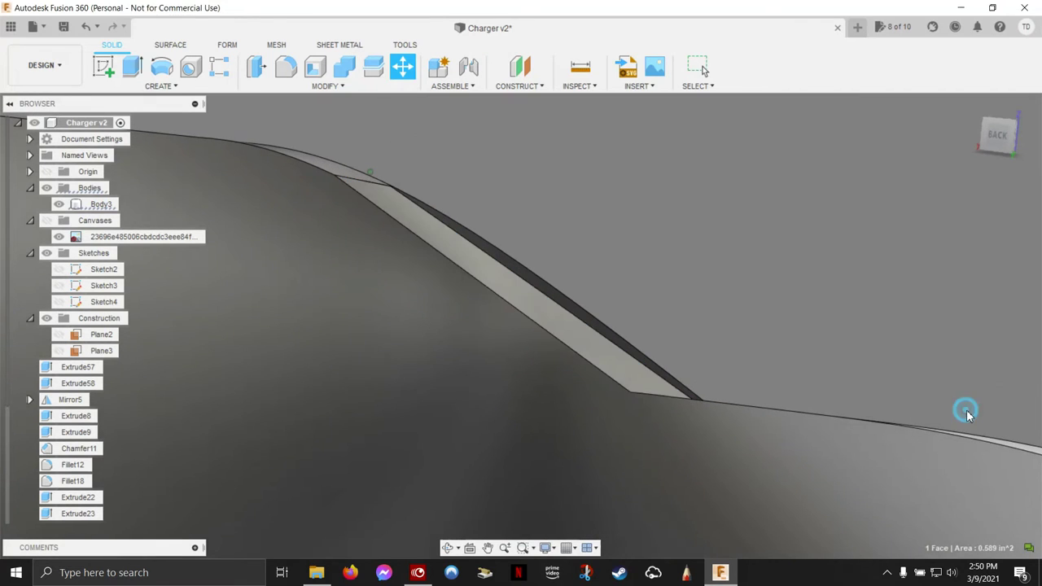
# - Create Sketch5 on the flat body face beside the sloped strip
pyautogui.moveTo(774, 338)
pyautogui.keyDown('shift'); pyautogui.mouseDown(button='middle')
pyautogui.moveTo(669, 272)
pyautogui.moveTo(672, 314)
pyautogui.mouseUp(button='middle'); pyautogui.keyUp('shift')
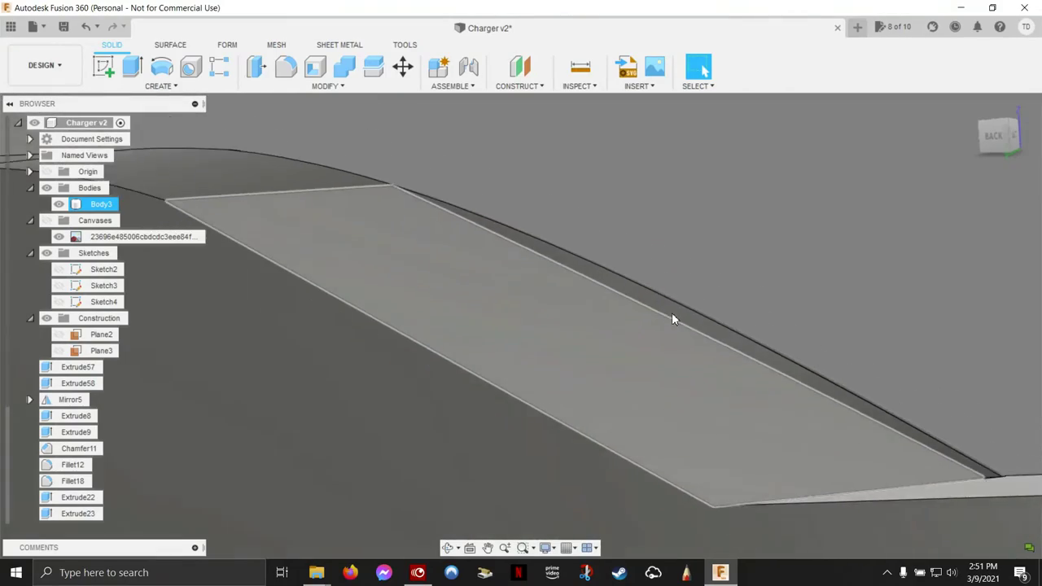
pyautogui.moveTo(671, 319)
pyautogui.keyDown('shift'); pyautogui.mouseDown(button='middle')
pyautogui.moveTo(806, 323)
pyautogui.moveTo(840, 242)
pyautogui.mouseUp(button='middle'); pyautogui.keyUp('shift')
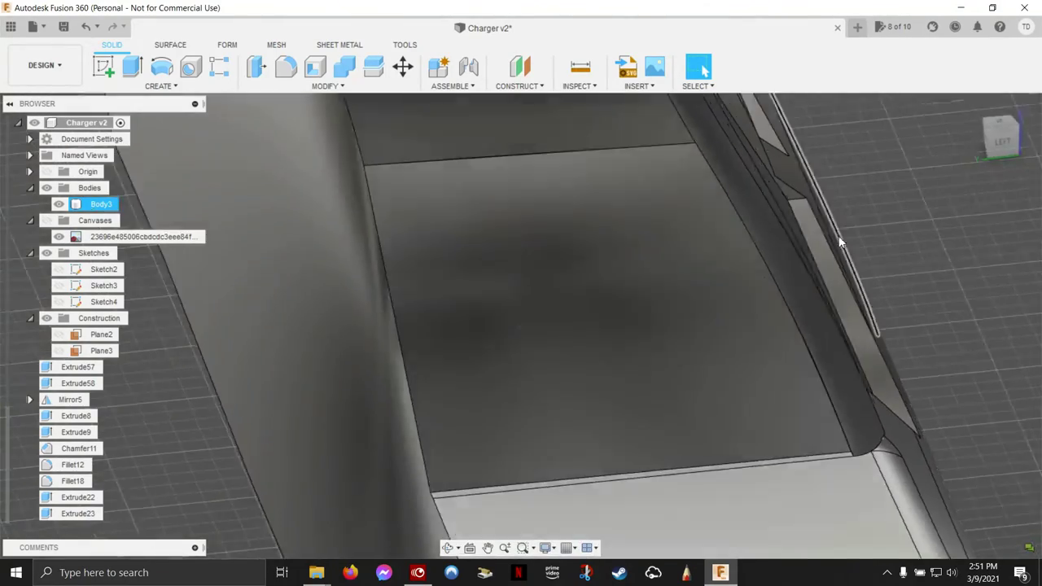
pyautogui.scroll(-5, 840, 242)
pyautogui.scroll(-3, 839, 235)
pyautogui.scroll(2, 839, 233)
pyautogui.scroll(2, 841, 237)
pyautogui.keyDown('shift'); pyautogui.moveTo(839, 231); pyautogui.dragTo(731, 255, button='middle'); pyautogui.keyUp('shift')
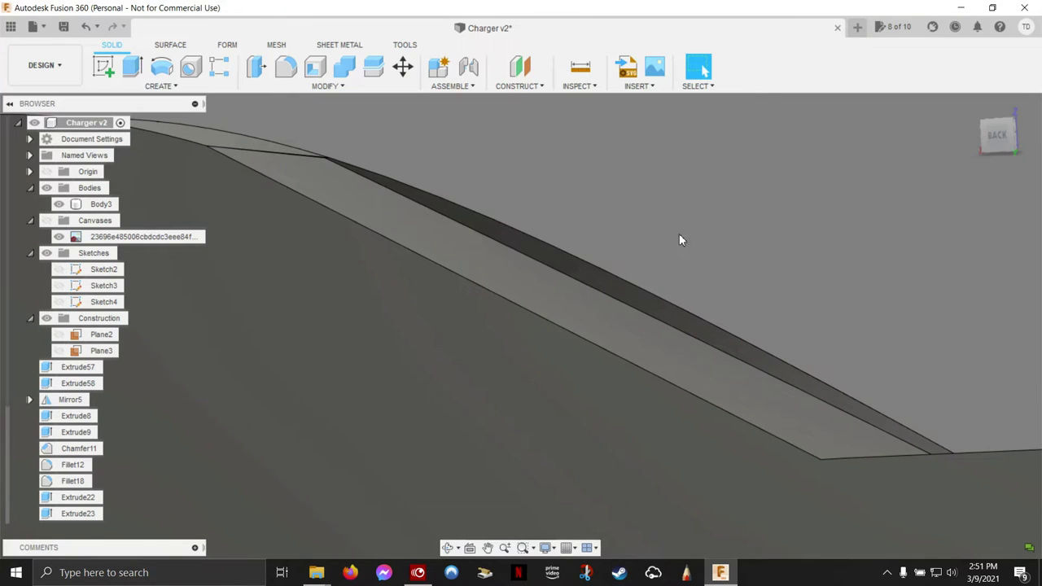
pyautogui.click(103, 69)
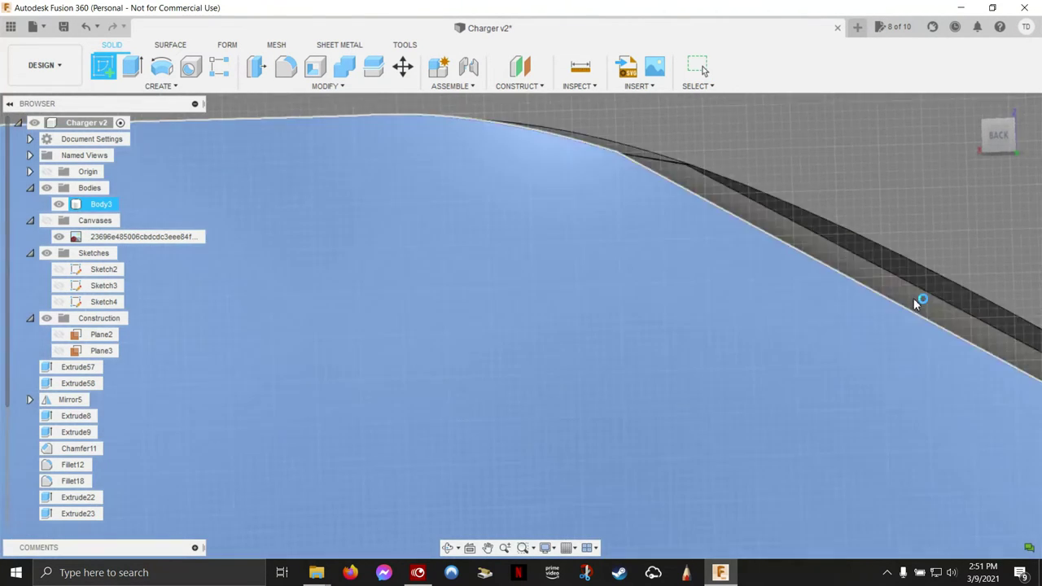
pyautogui.click(921, 298)
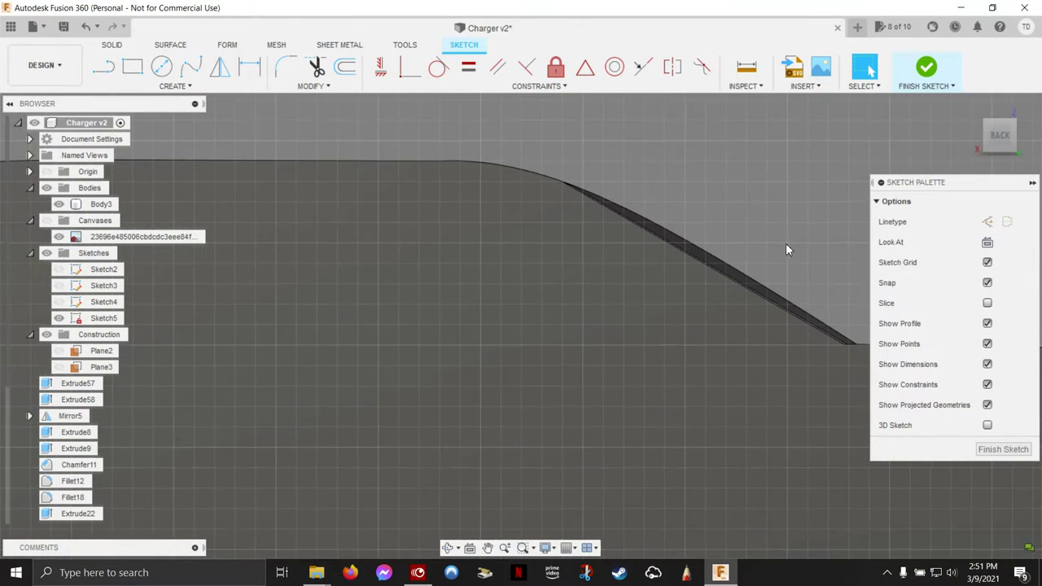
pyautogui.moveTo(786, 250); pyautogui.dragTo(578, 281, button='middle')
pyautogui.click(469, 271)
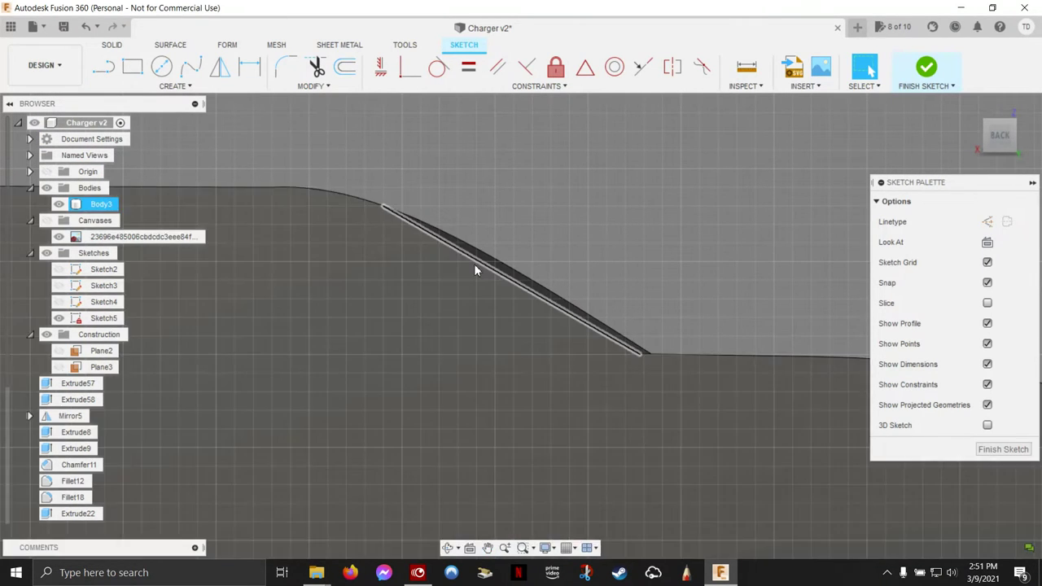
# - Project the sloped strip's six outline edges into Sketch5
pyautogui.click(171, 86)
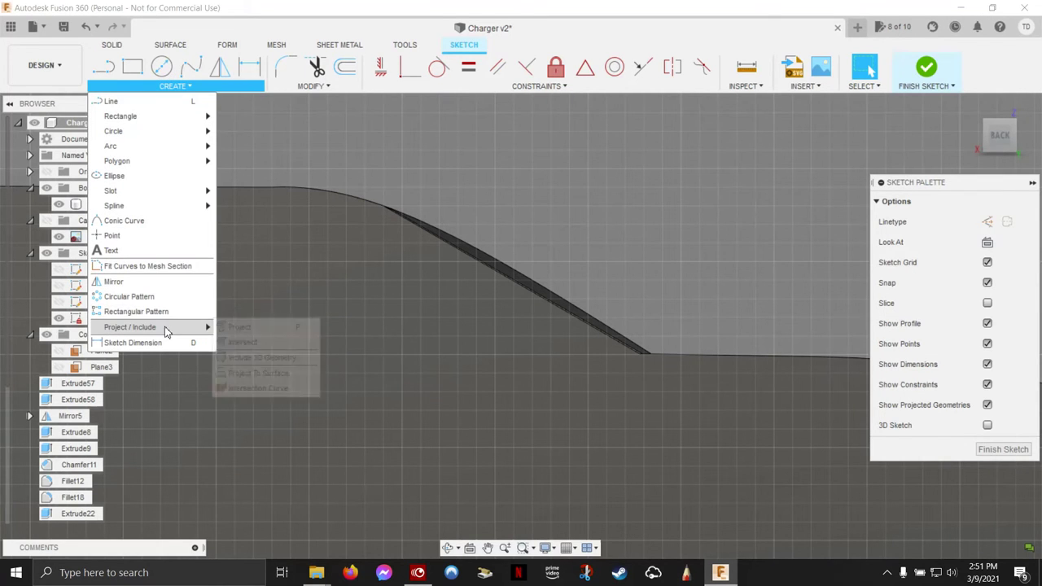
pyautogui.moveTo(131, 327)
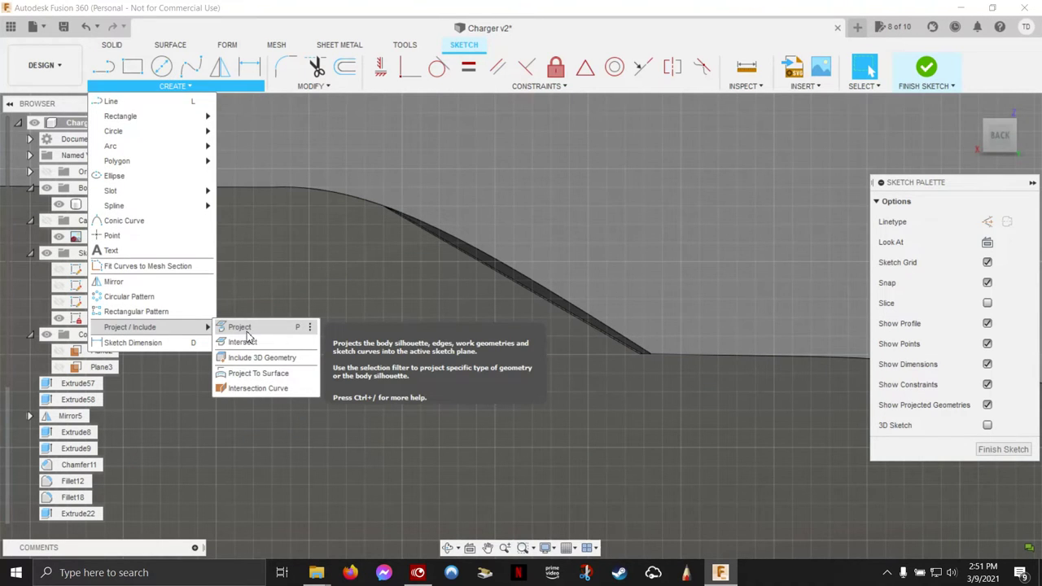
pyautogui.click(244, 329)
pyautogui.click(507, 271)
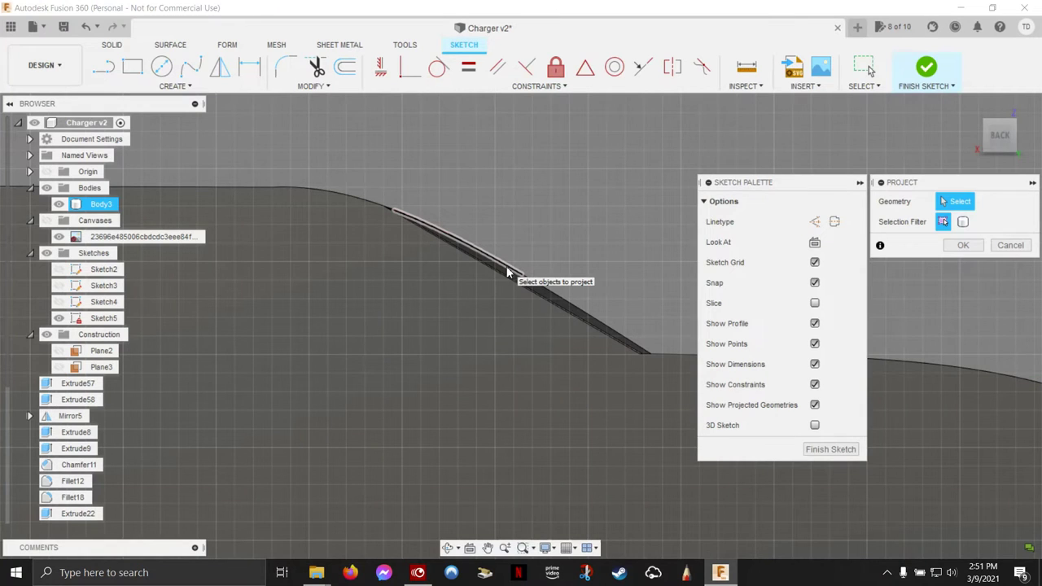
pyautogui.click(543, 288)
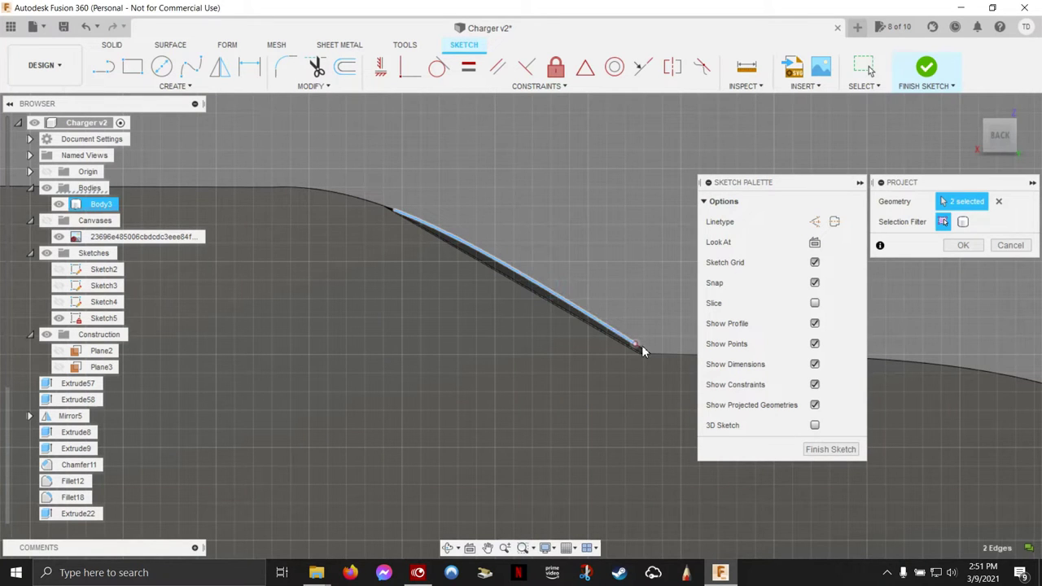
pyautogui.scroll(3, 497, 244)
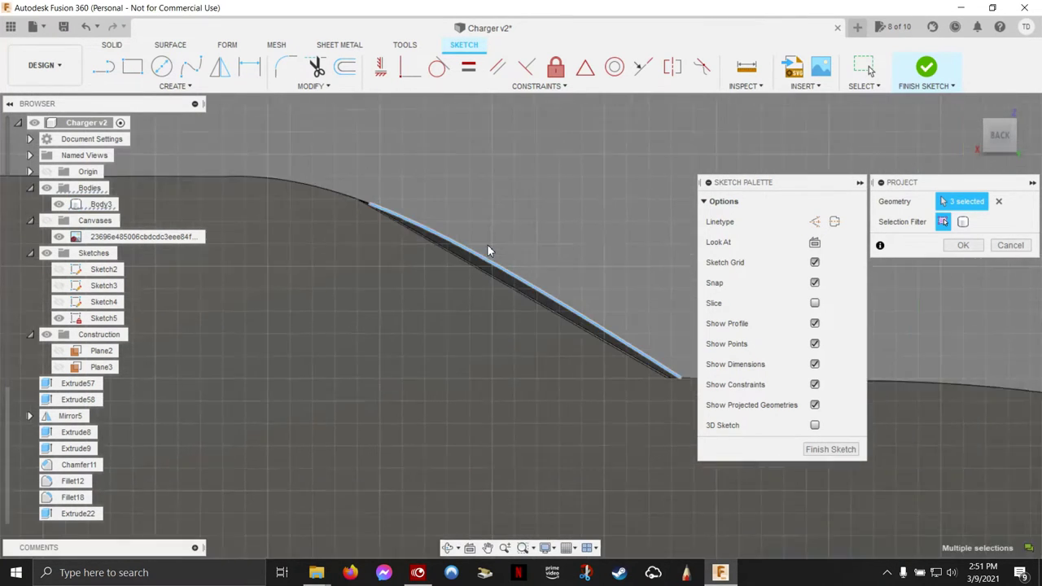
pyautogui.scroll(-2, 536, 230)
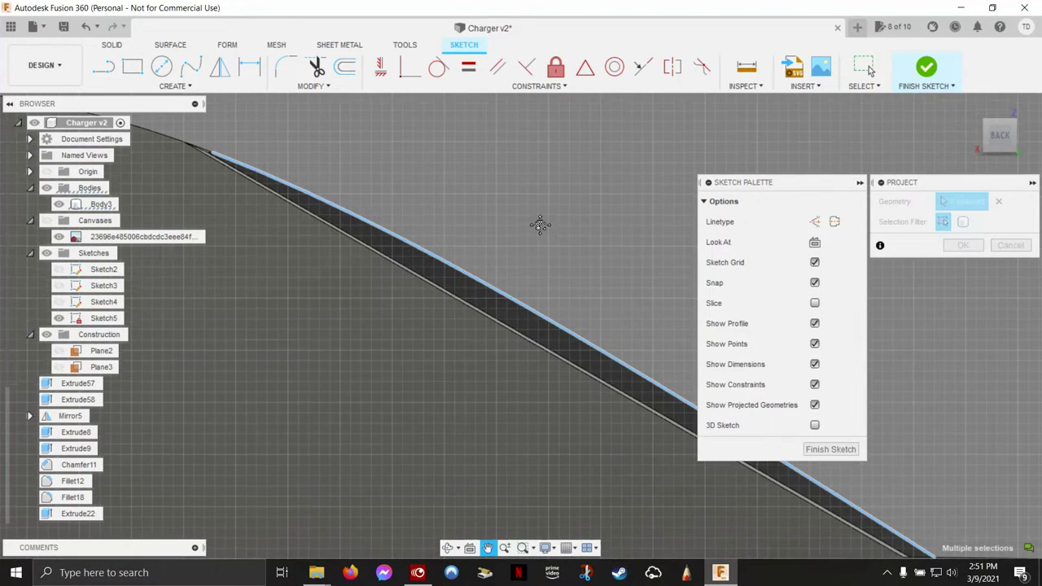
pyautogui.scroll(-2, 540, 226)
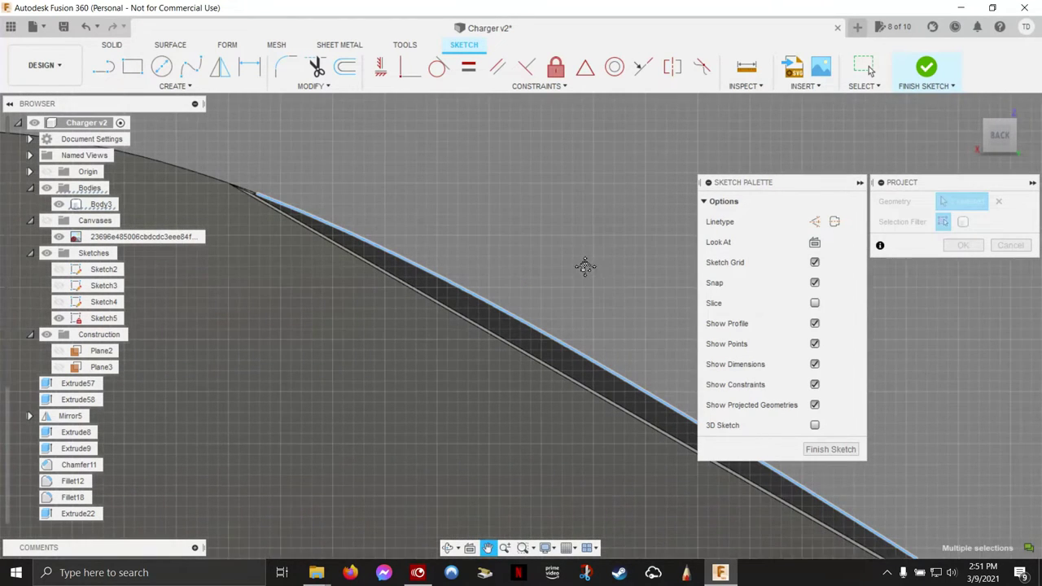
pyautogui.click(252, 192)
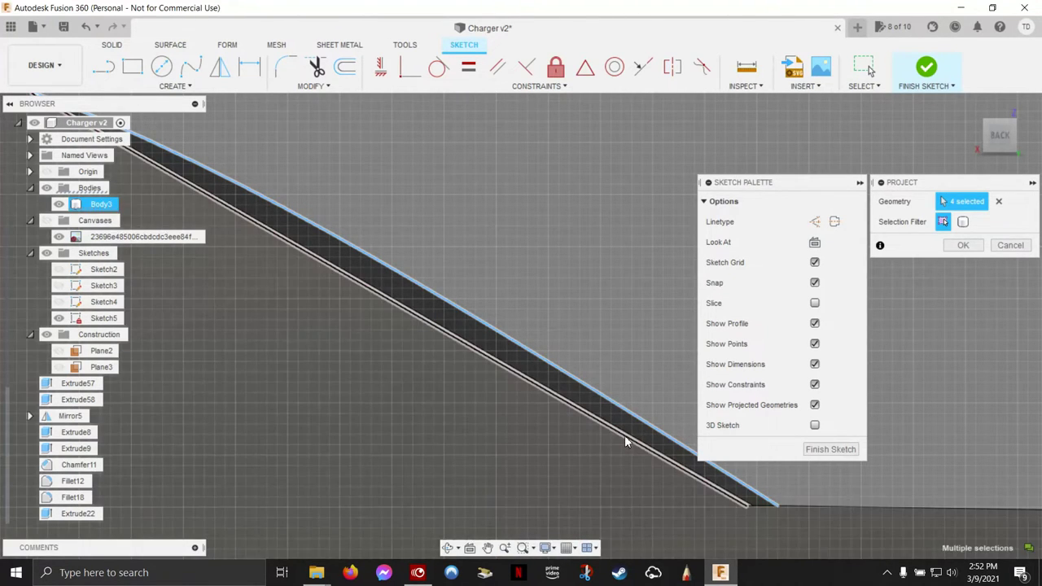
pyautogui.click(625, 442)
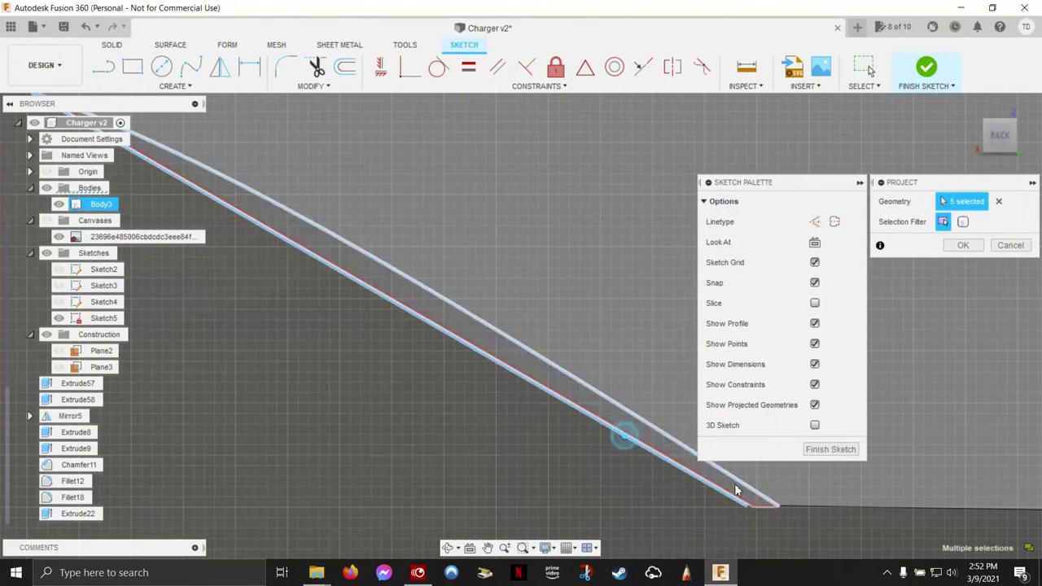
pyautogui.click(763, 505)
pyautogui.moveTo(521, 271)
pyautogui.keyDown('shift'); pyautogui.mouseDown(button='middle')
pyautogui.moveTo(402, 251)
pyautogui.moveTo(282, 307)
pyautogui.mouseUp(button='middle'); pyautogui.keyUp('shift')
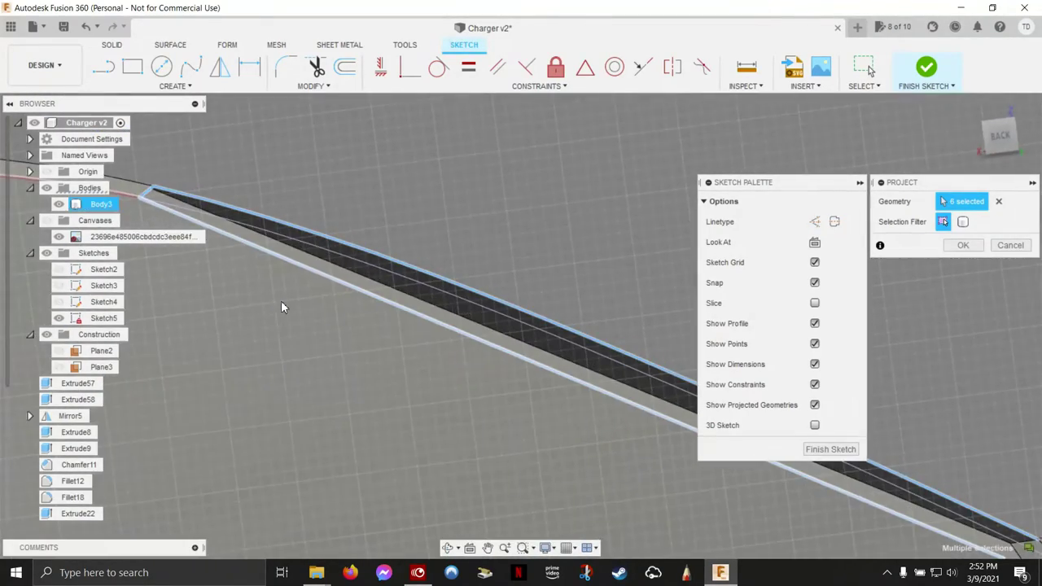
pyautogui.keyDown('shift'); pyautogui.moveTo(293, 298); pyautogui.dragTo(325, 276, button='middle'); pyautogui.keyUp('shift')
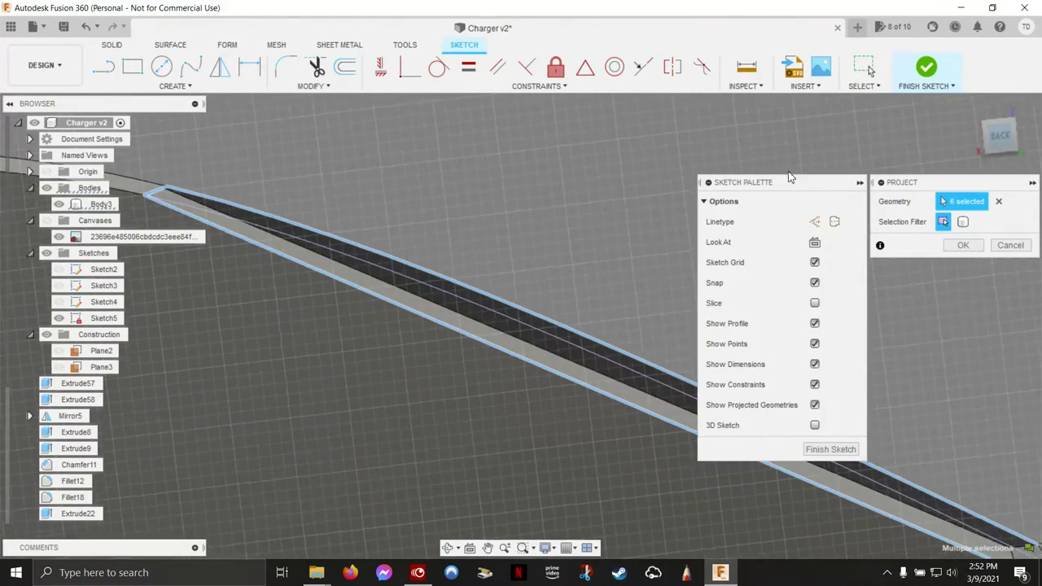
pyautogui.keyDown('shift'); pyautogui.moveTo(788, 176); pyautogui.dragTo(577, 186, button='middle'); pyautogui.keyUp('shift')
pyautogui.moveTo(591, 238)
pyautogui.mouseDown(button='middle')
pyautogui.moveTo(539, 251)
pyautogui.moveTo(445, 248)
pyautogui.mouseUp(button='middle')
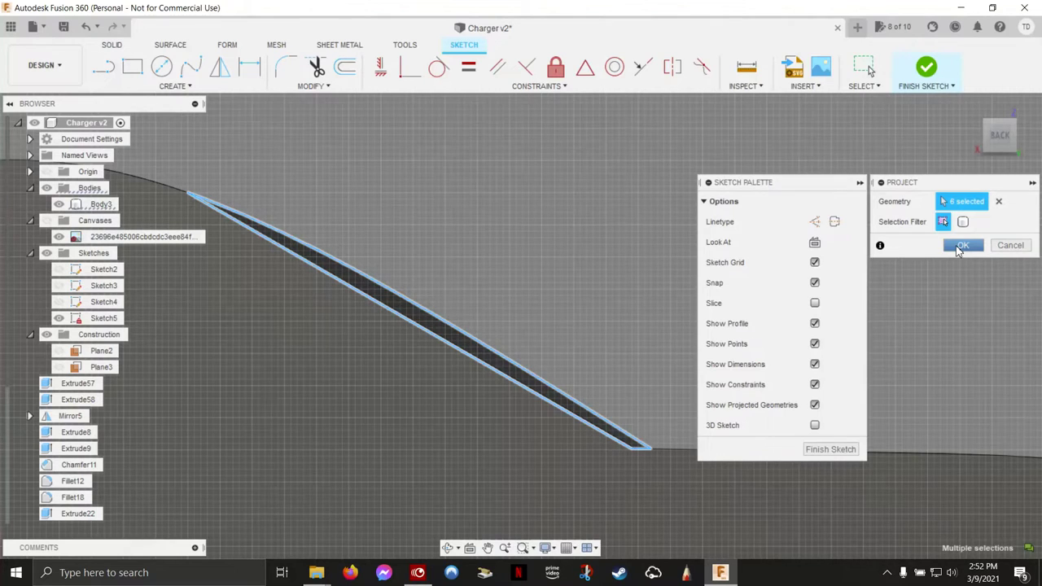
pyautogui.click(961, 246)
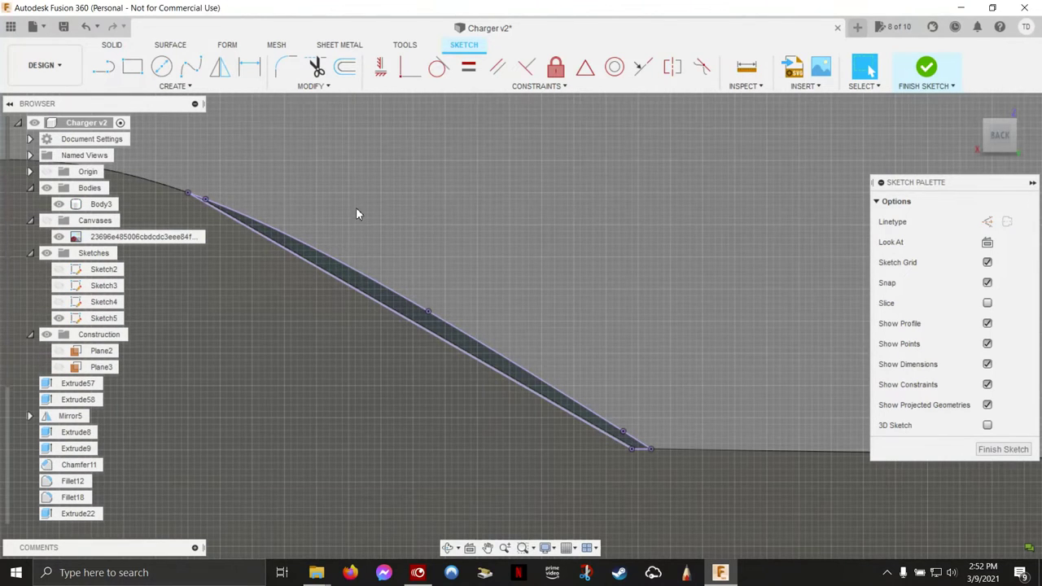
# - Offset the strip's splines and edge curves by 0.008 in, then finish Sketch5
pyautogui.scroll(3, 196, 195)
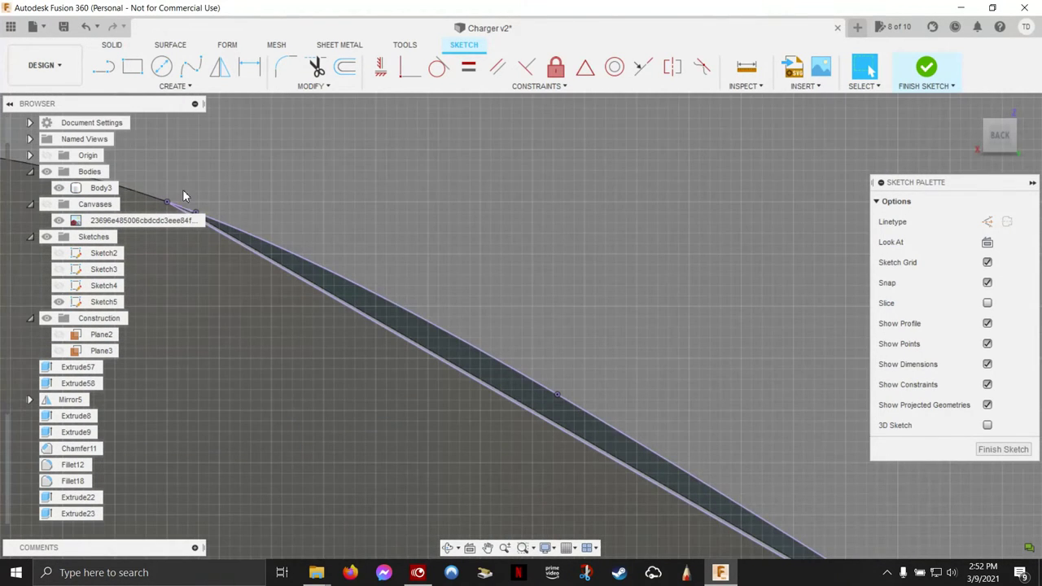
pyautogui.click(187, 210)
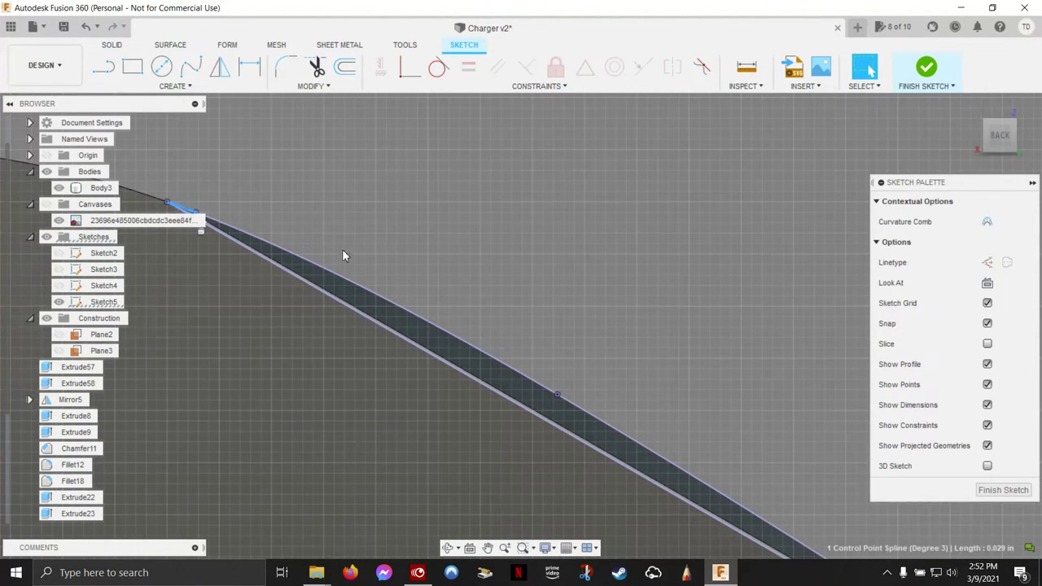
pyautogui.click(351, 279)
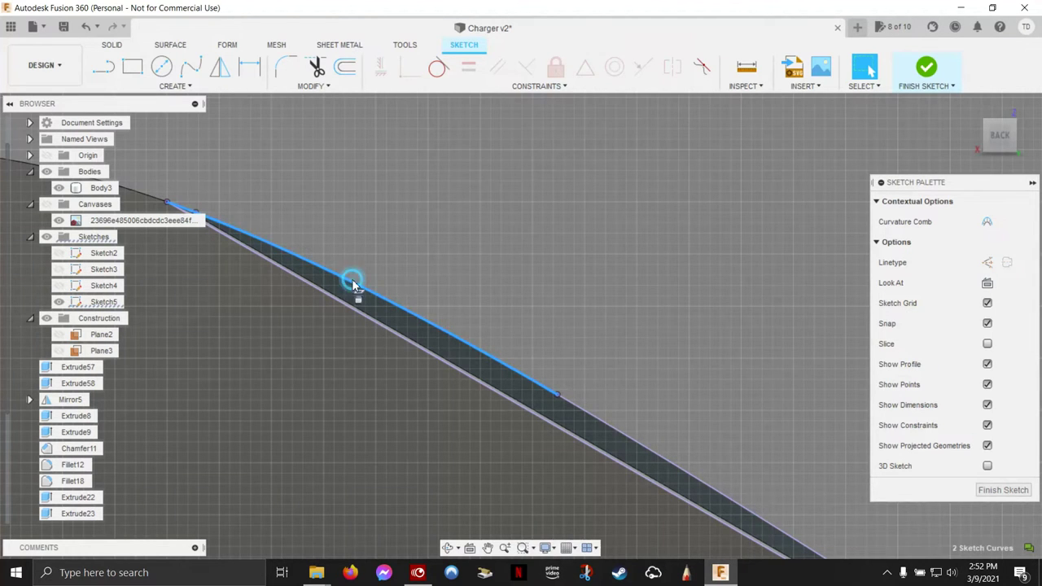
pyautogui.scroll(-2, 626, 332)
pyautogui.scroll(-2, 632, 343)
pyautogui.moveTo(706, 363); pyautogui.dragTo(597, 362, button='middle')
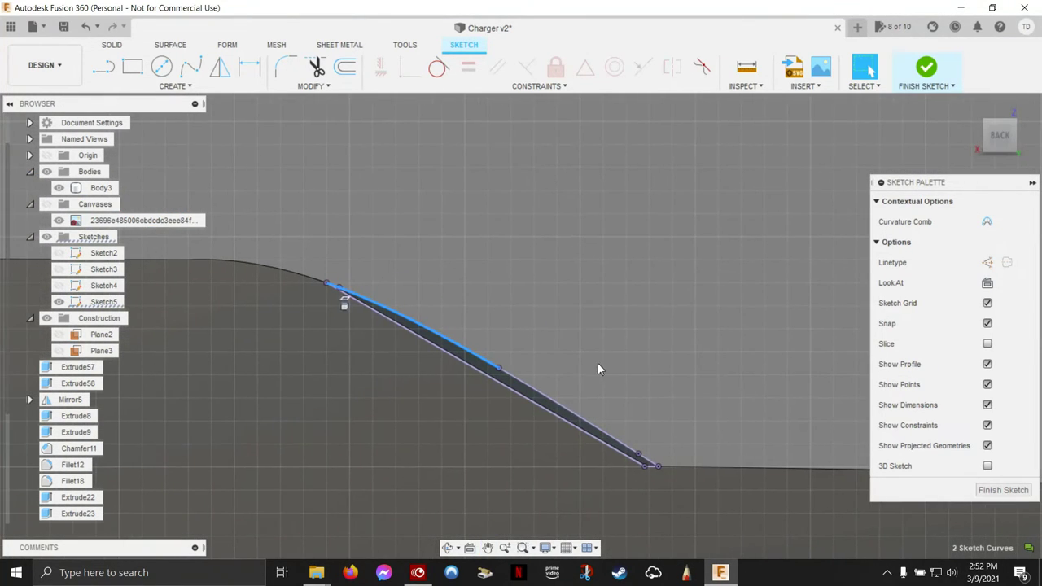
pyautogui.click(568, 414)
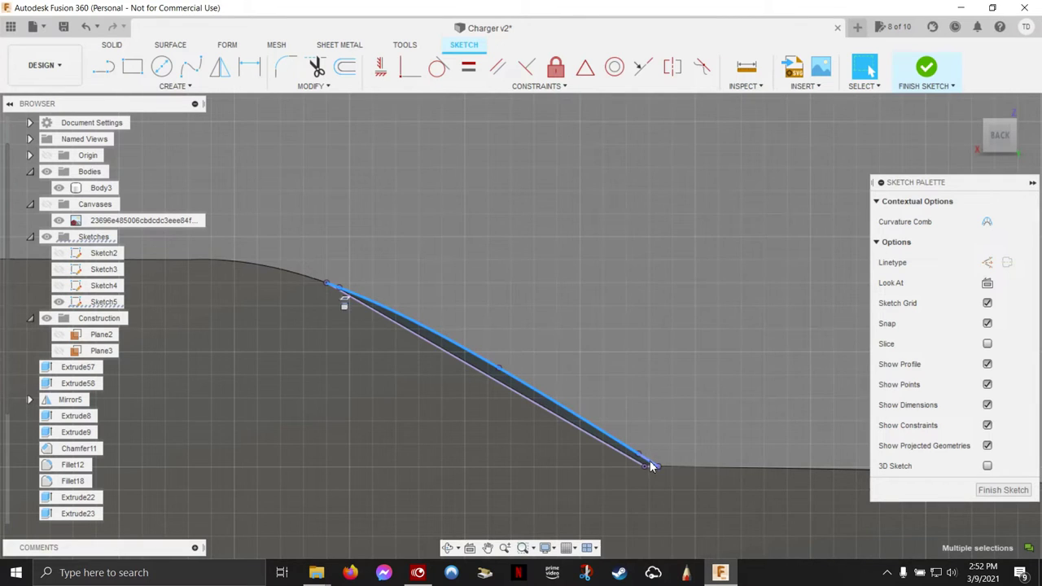
pyautogui.click(345, 71)
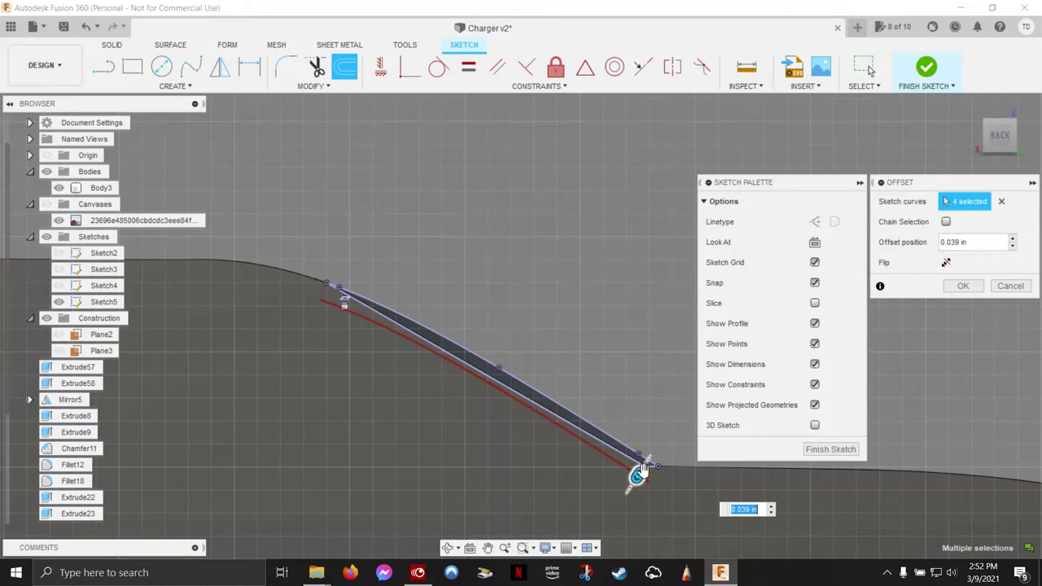
pyautogui.moveTo(639, 476); pyautogui.dragTo(645, 464)
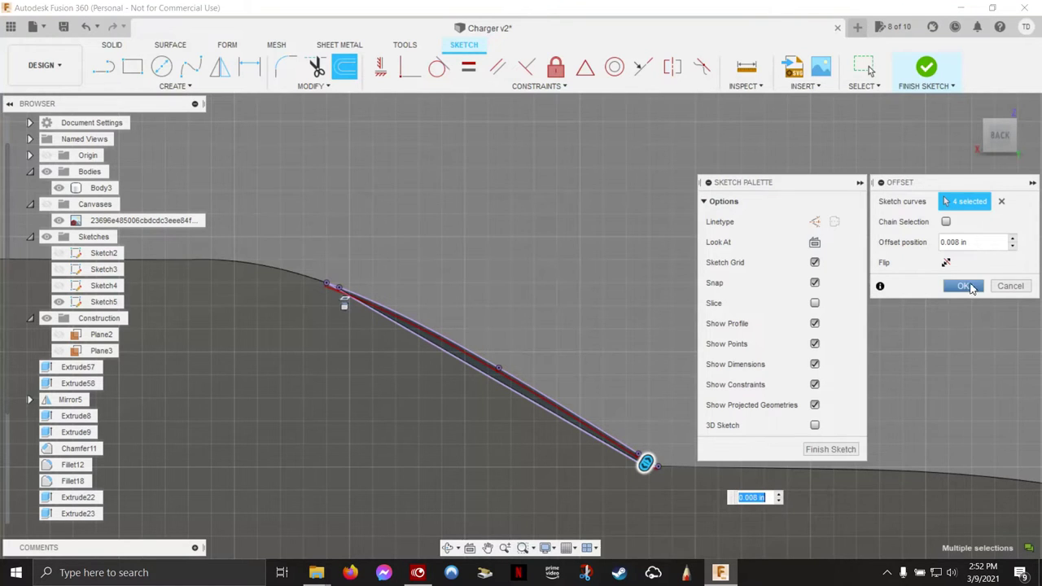
pyautogui.click(966, 287)
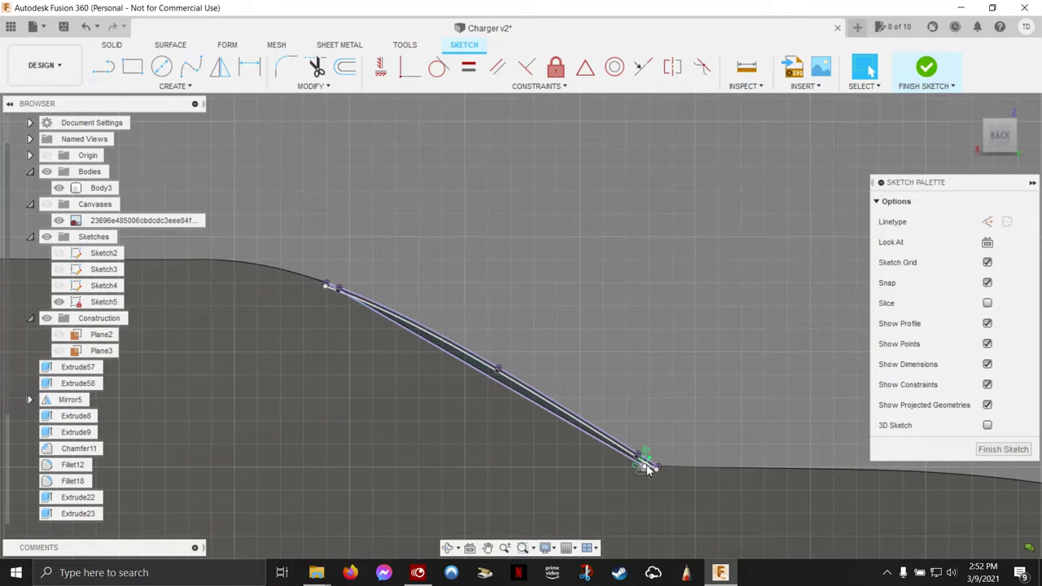
pyautogui.click(996, 450)
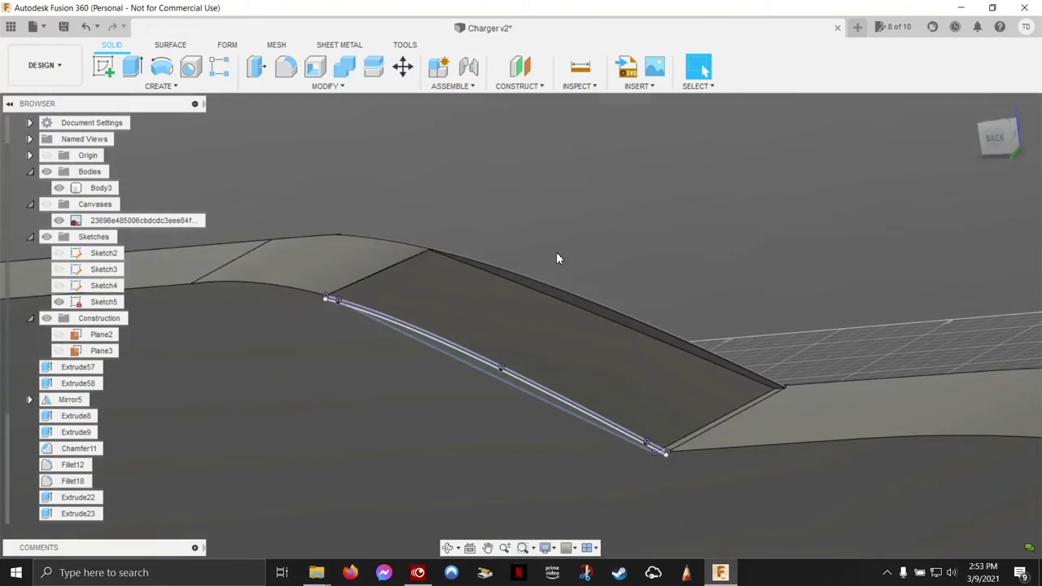
# - Extrude the thin strip profile -0.67 in, switching the operation from Cut to Join
pyautogui.keyDown('shift'); pyautogui.moveTo(566, 252); pyautogui.dragTo(489, 361, button='middle'); pyautogui.keyUp('shift')
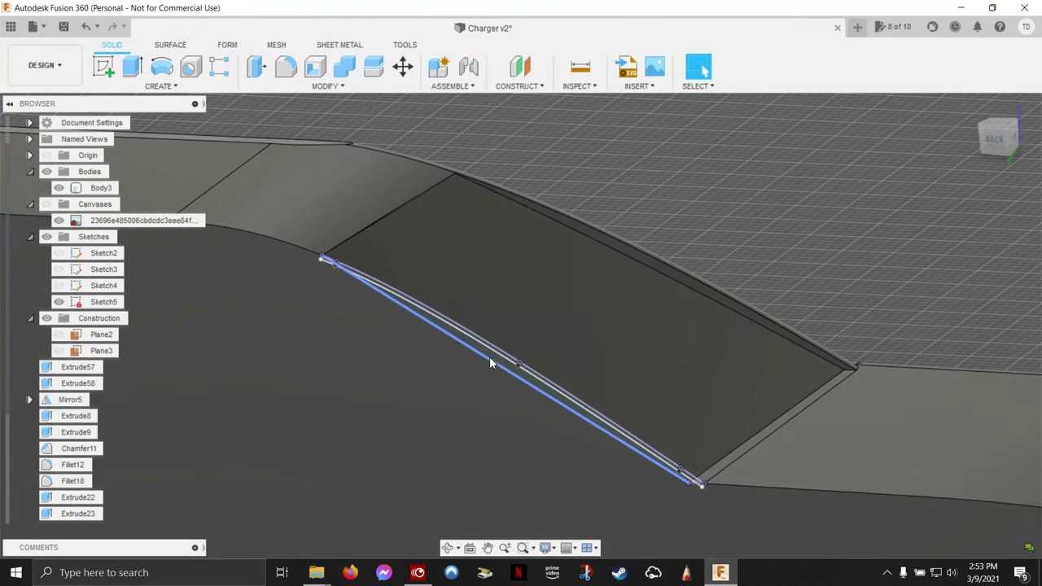
pyautogui.click(495, 361)
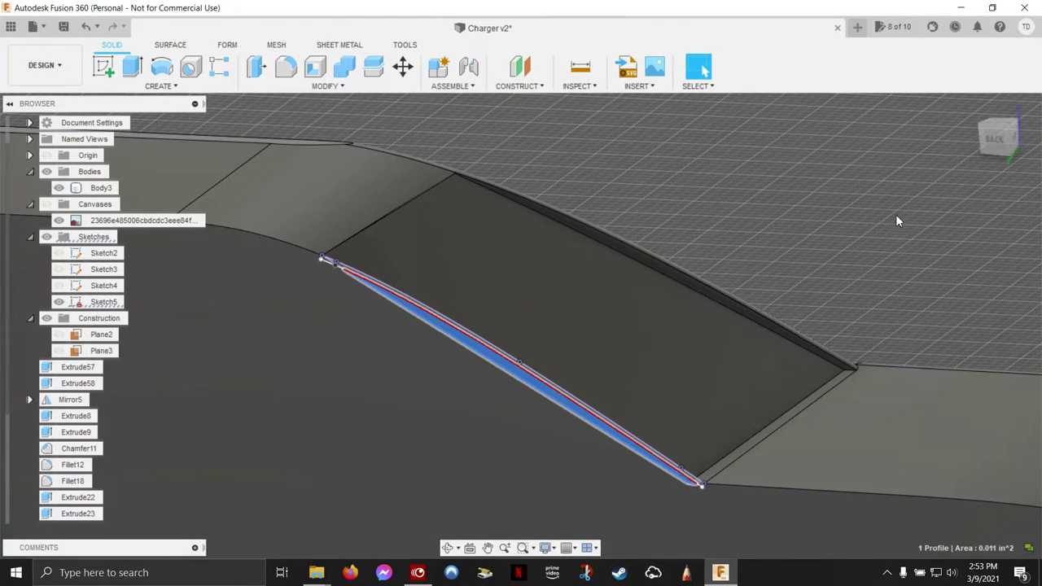
pyautogui.rightClick(844, 217)
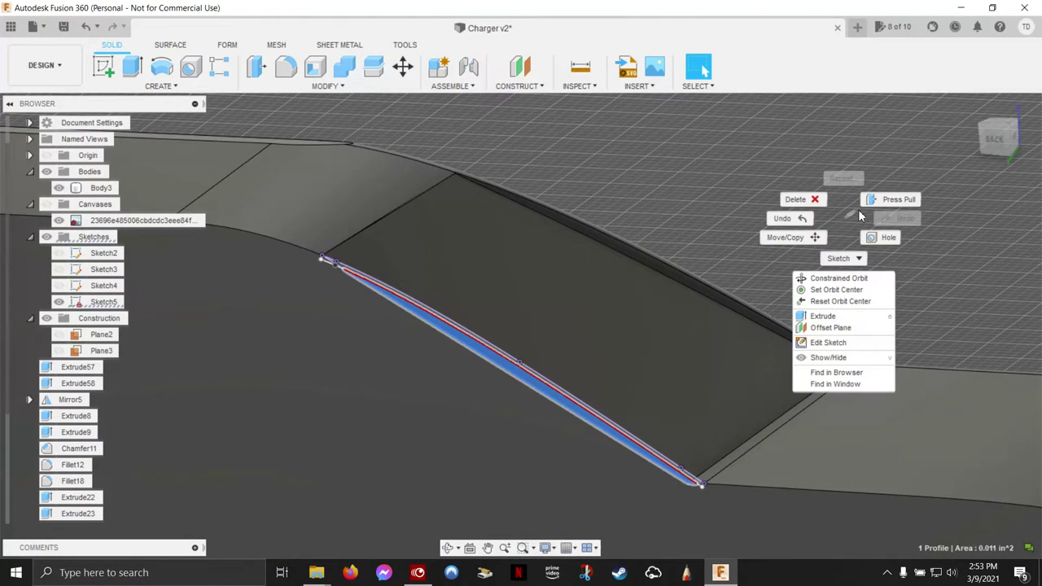
pyautogui.click(877, 208)
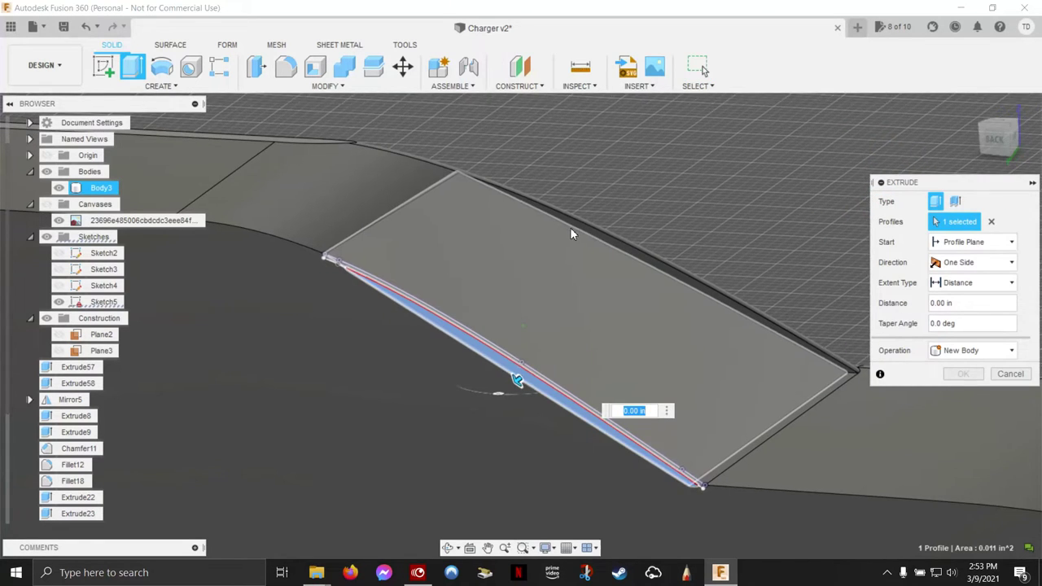
pyautogui.keyDown('shift'); pyautogui.moveTo(579, 255); pyautogui.dragTo(489, 358, button='middle'); pyautogui.keyUp('shift')
pyautogui.moveTo(461, 368)
pyautogui.mouseDown()
pyautogui.moveTo(711, 347)
pyautogui.moveTo(830, 325)
pyautogui.moveTo(789, 333)
pyautogui.moveTo(800, 344)
pyautogui.mouseUp()
pyautogui.keyDown('shift'); pyautogui.moveTo(802, 330); pyautogui.dragTo(813, 288, button='middle'); pyautogui.keyUp('shift')
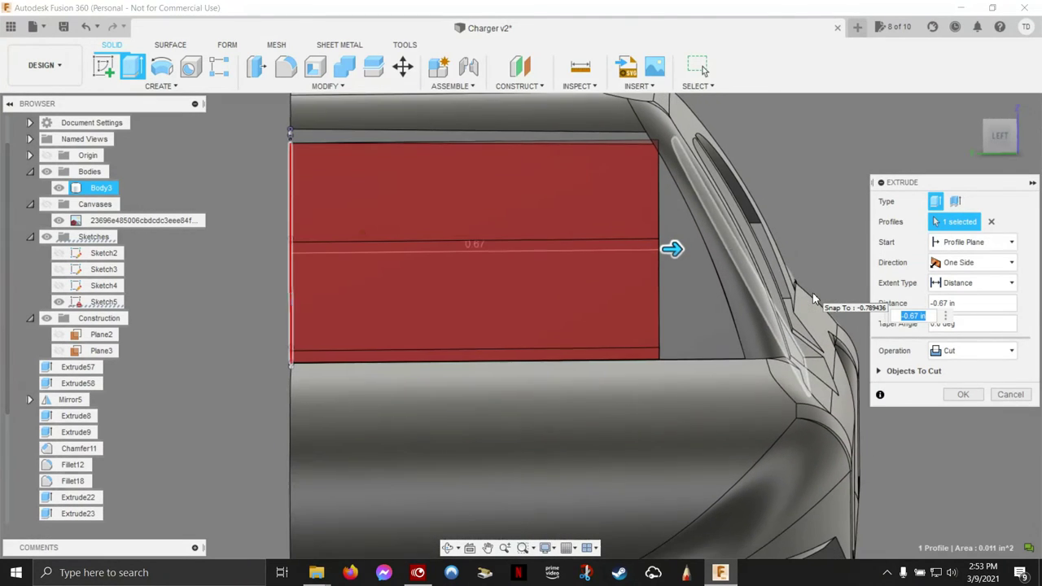
pyautogui.click(1013, 353)
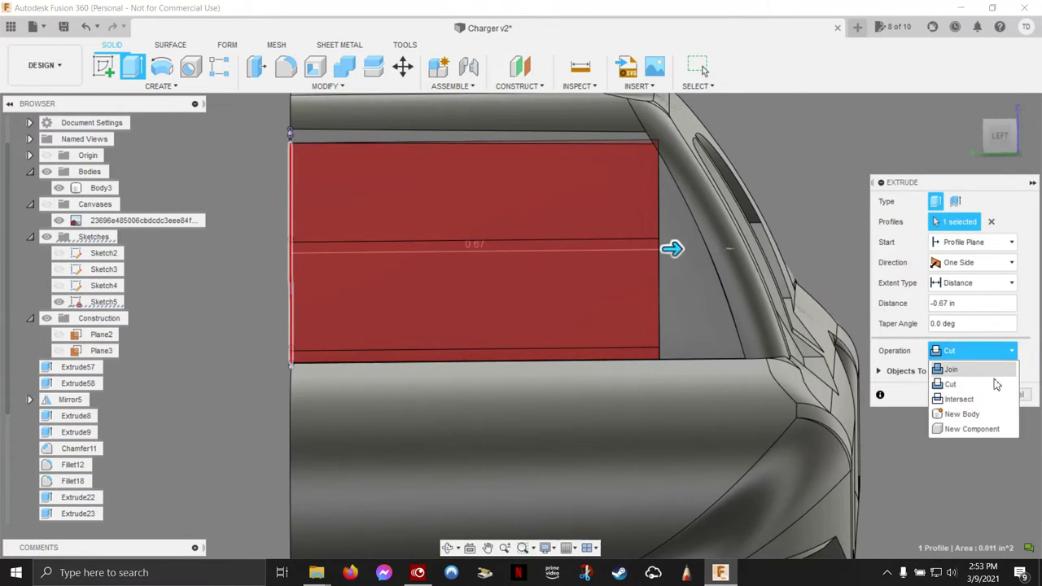
pyautogui.click(951, 370)
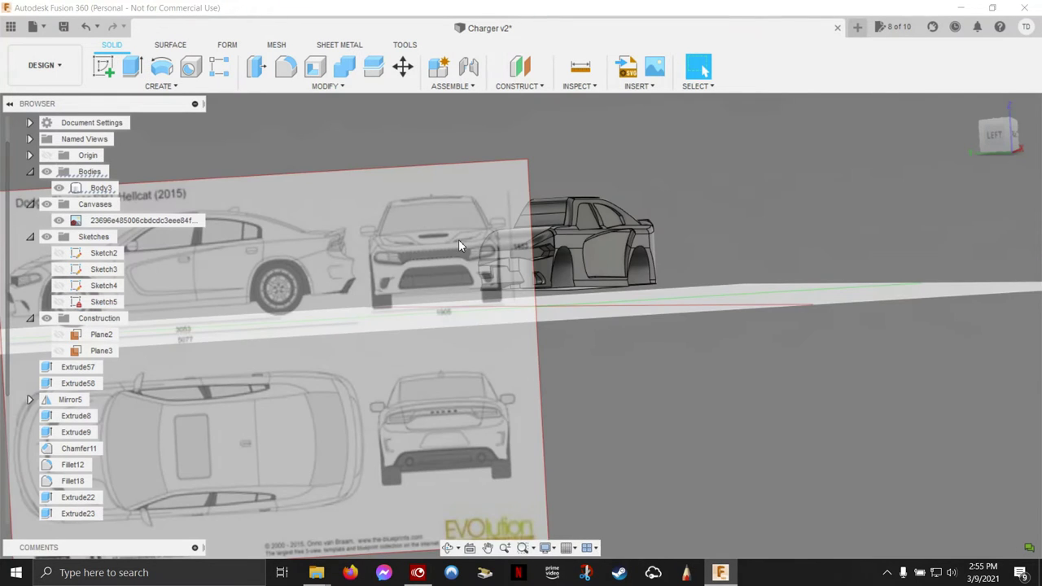
pyautogui.moveTo(458, 240)
pyautogui.keyDown('shift'); pyautogui.mouseDown(button='middle')
pyautogui.moveTo(418, 360)
pyautogui.moveTo(426, 372)
pyautogui.moveTo(530, 353)
pyautogui.moveTo(487, 302)
pyautogui.mouseUp(button='middle'); pyautogui.keyUp('shift')
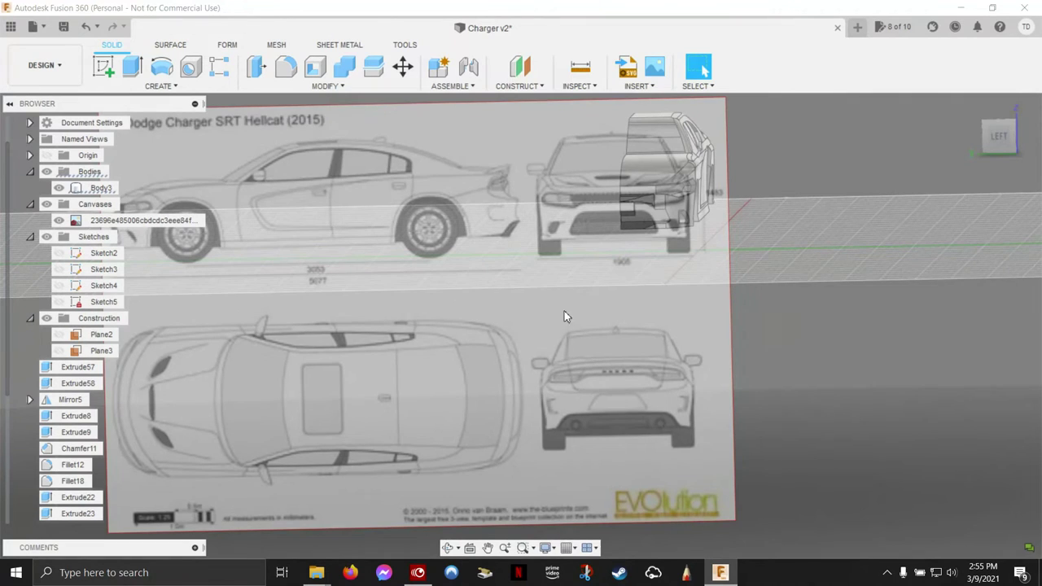
# - Rotate the Dodge Charger blueprint canvas 180° about Z and shift it -4 in along Y
pyautogui.click(114, 221)
pyautogui.rightClick(117, 222)
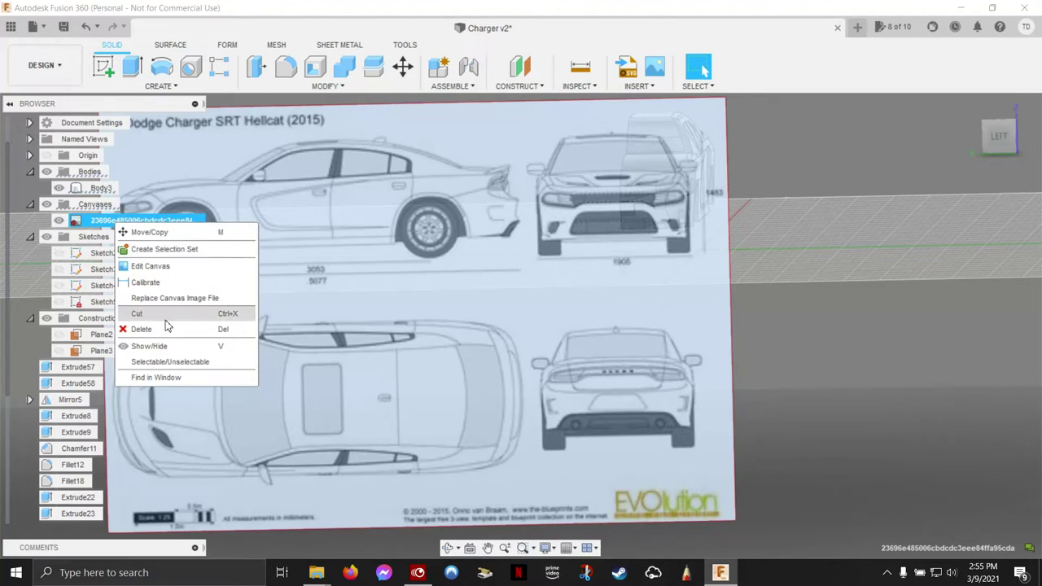
pyautogui.click(163, 233)
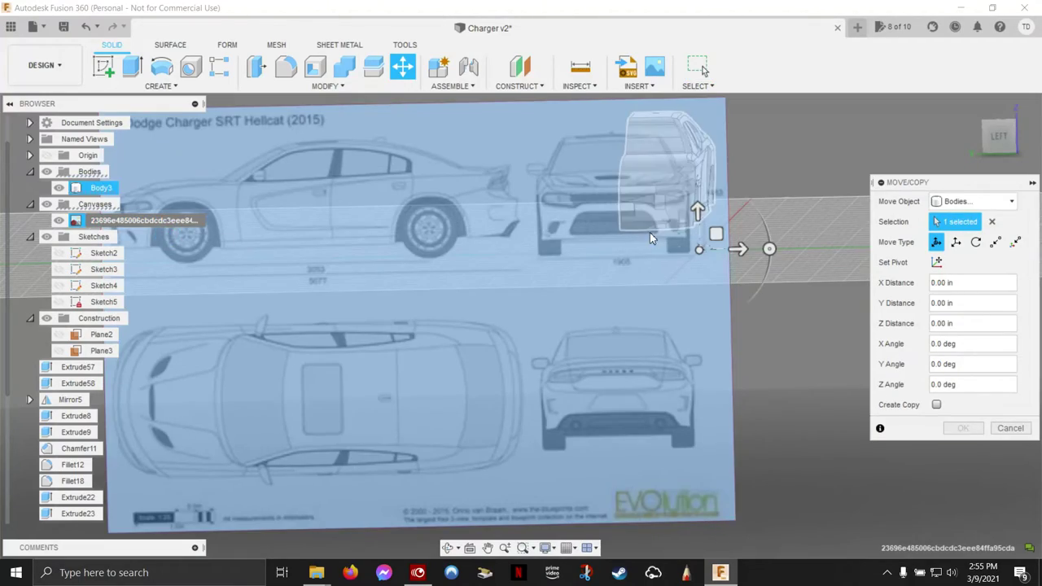
pyautogui.keyDown('shift'); pyautogui.moveTo(727, 263); pyautogui.dragTo(359, 382, button='middle'); pyautogui.keyUp('shift')
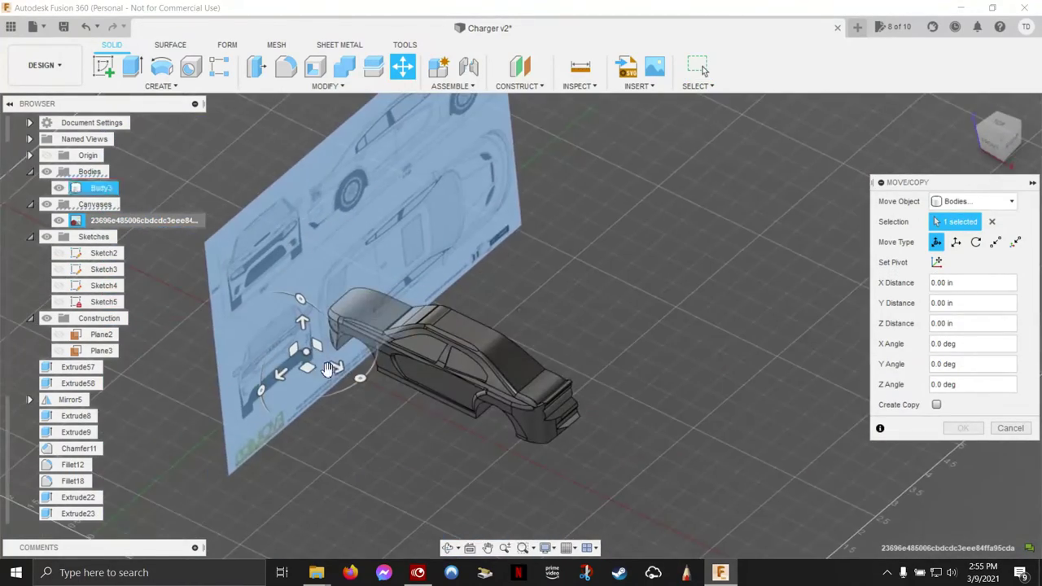
pyautogui.moveTo(359, 382); pyautogui.dragTo(269, 327)
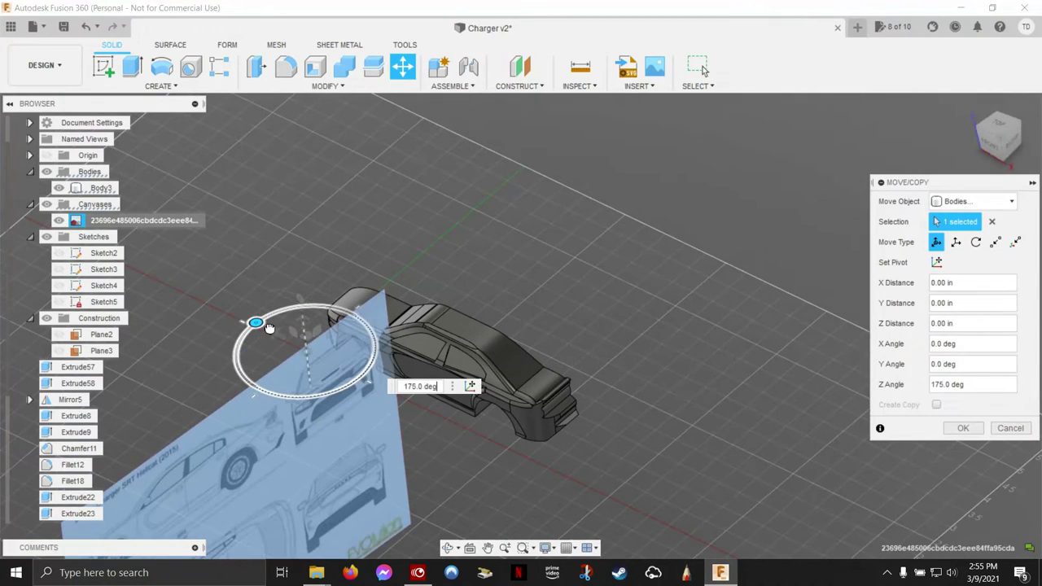
pyautogui.moveTo(273, 332); pyautogui.dragTo(248, 326)
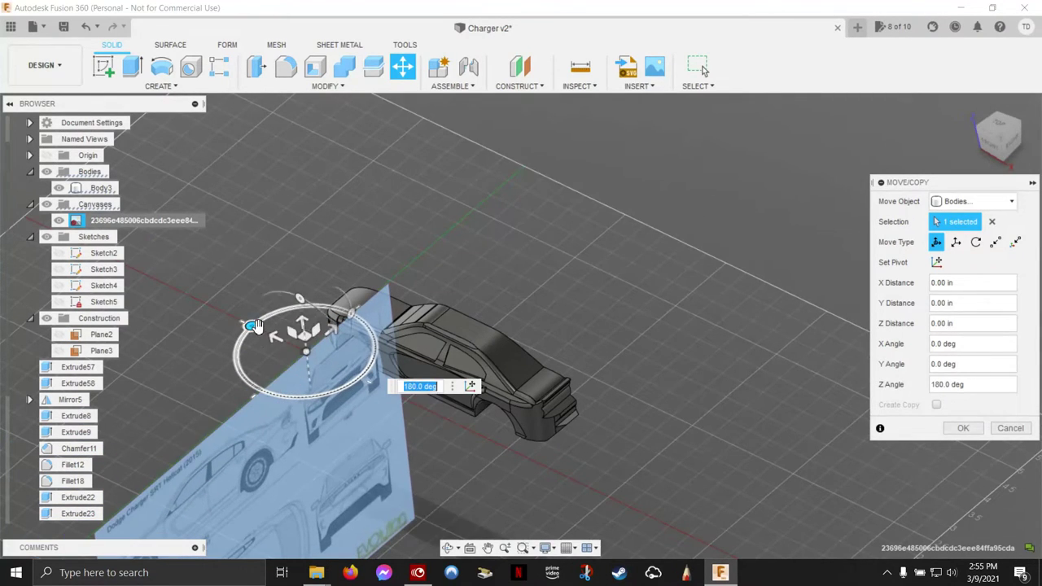
pyautogui.scroll(-5, 328, 348)
pyautogui.moveTo(328, 348)
pyautogui.keyDown('shift'); pyautogui.mouseDown(button='middle')
pyautogui.moveTo(457, 338)
pyautogui.moveTo(515, 175)
pyautogui.mouseUp(button='middle'); pyautogui.keyUp('shift')
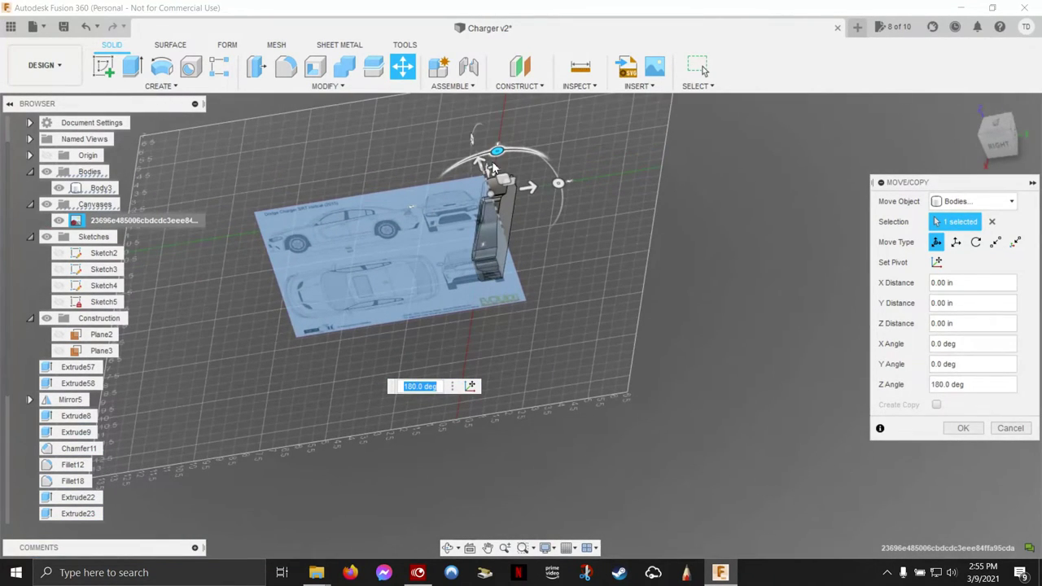
pyautogui.moveTo(495, 167); pyautogui.dragTo(521, 244)
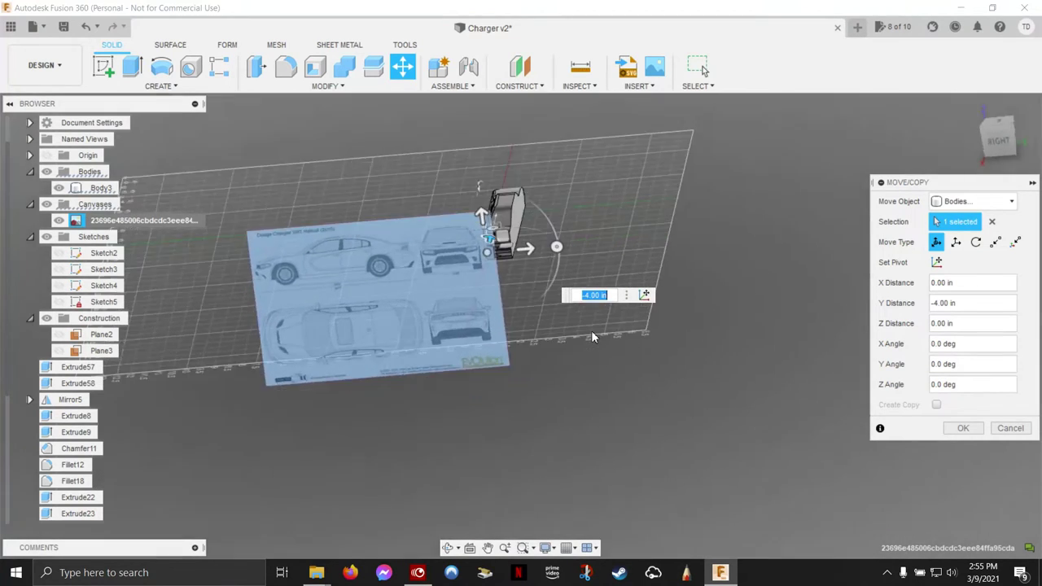
pyautogui.keyDown('shift'); pyautogui.moveTo(591, 330); pyautogui.dragTo(565, 313, button='middle'); pyautogui.keyUp('shift')
pyautogui.scroll(3, 568, 320)
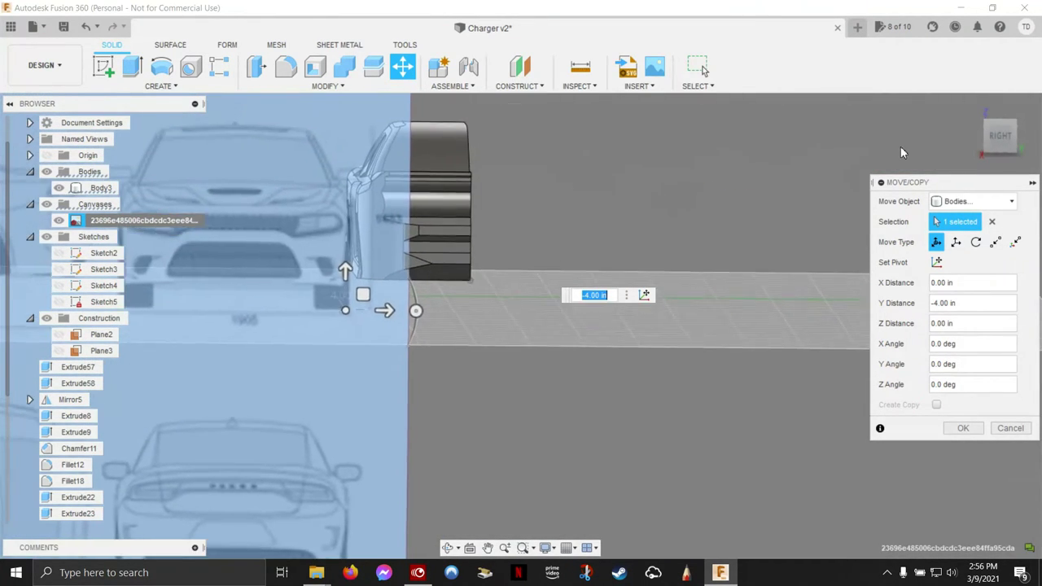
# - Nudge the canvas along X, raise it to 2.70 in along Z, and commit the move
pyautogui.click(1001, 142)
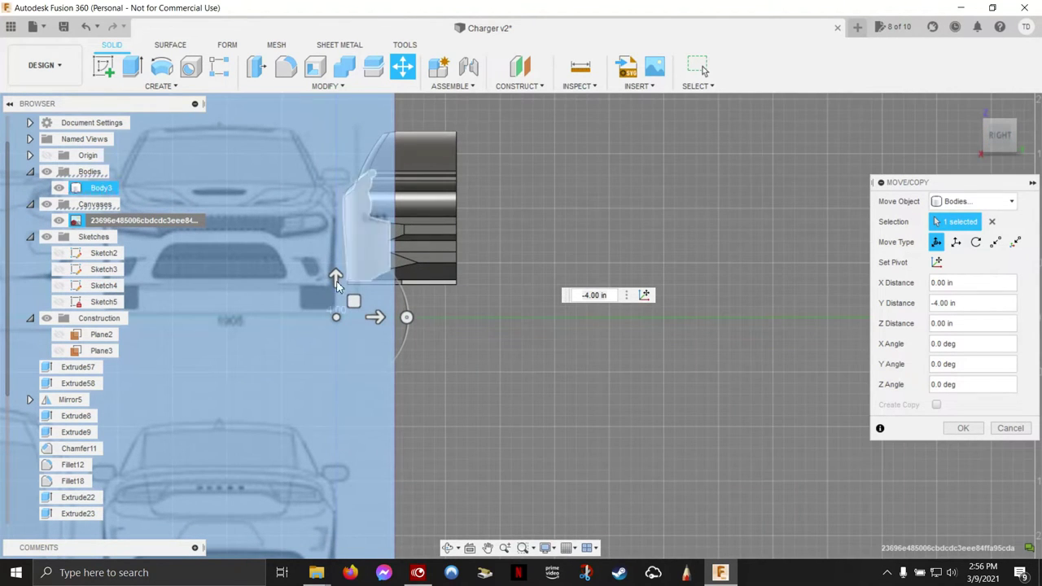
pyautogui.moveTo(383, 318)
pyautogui.mouseDown()
pyautogui.moveTo(553, 318)
pyautogui.moveTo(623, 336)
pyautogui.mouseUp()
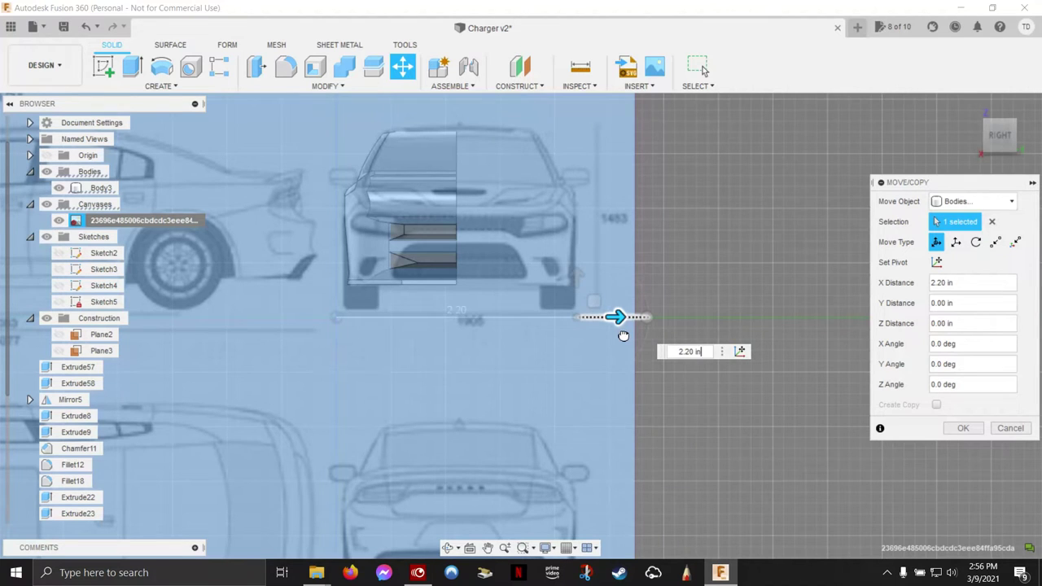
pyautogui.moveTo(576, 275); pyautogui.dragTo(604, 60)
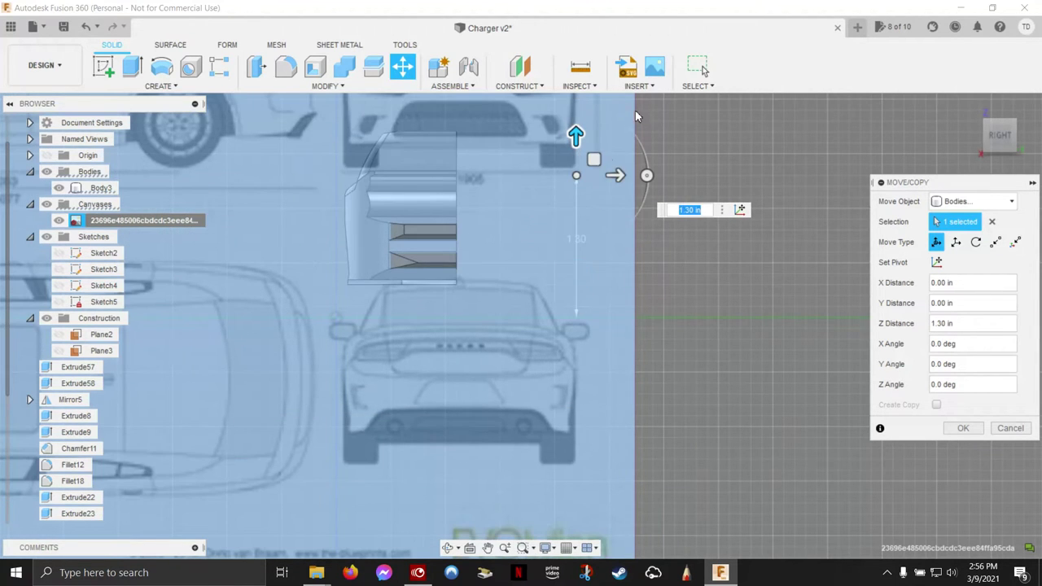
pyautogui.scroll(-2, 627, 309)
pyautogui.scroll(-2, 627, 308)
pyautogui.moveTo(598, 188); pyautogui.dragTo(598, 96)
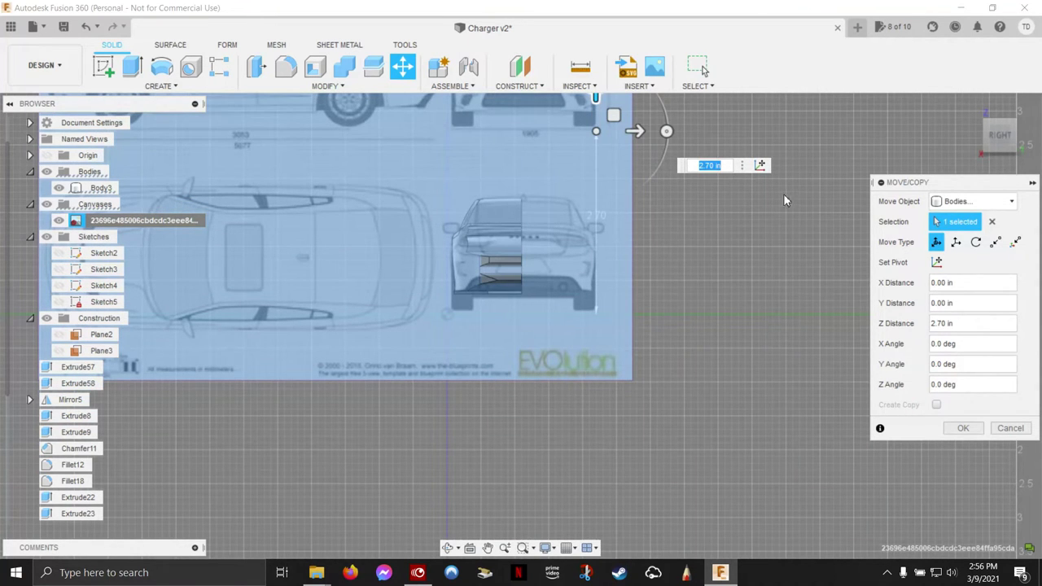
pyautogui.scroll(3, 543, 215)
pyautogui.scroll(2, 543, 220)
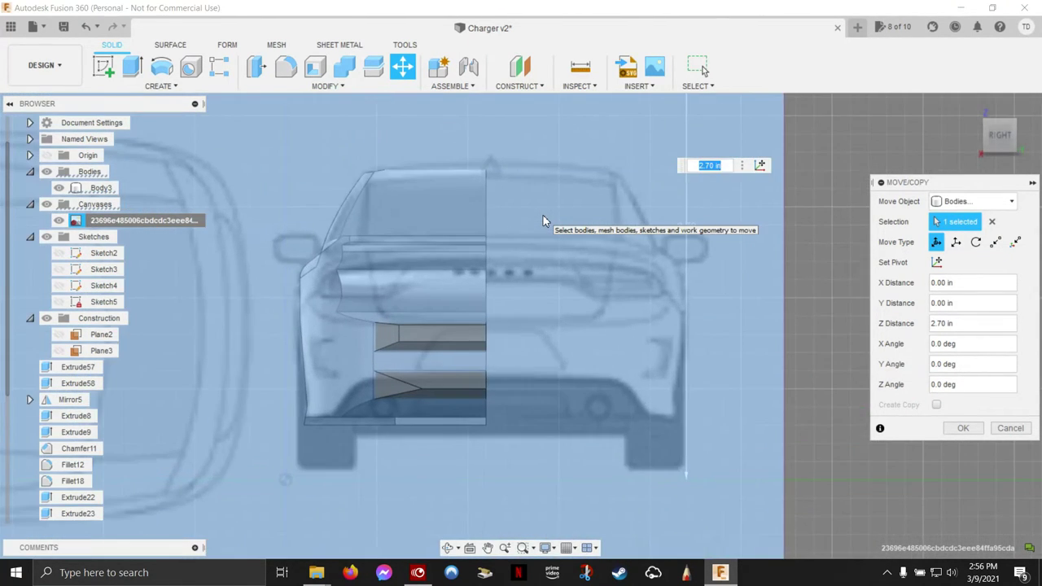
pyautogui.scroll(2, 543, 220)
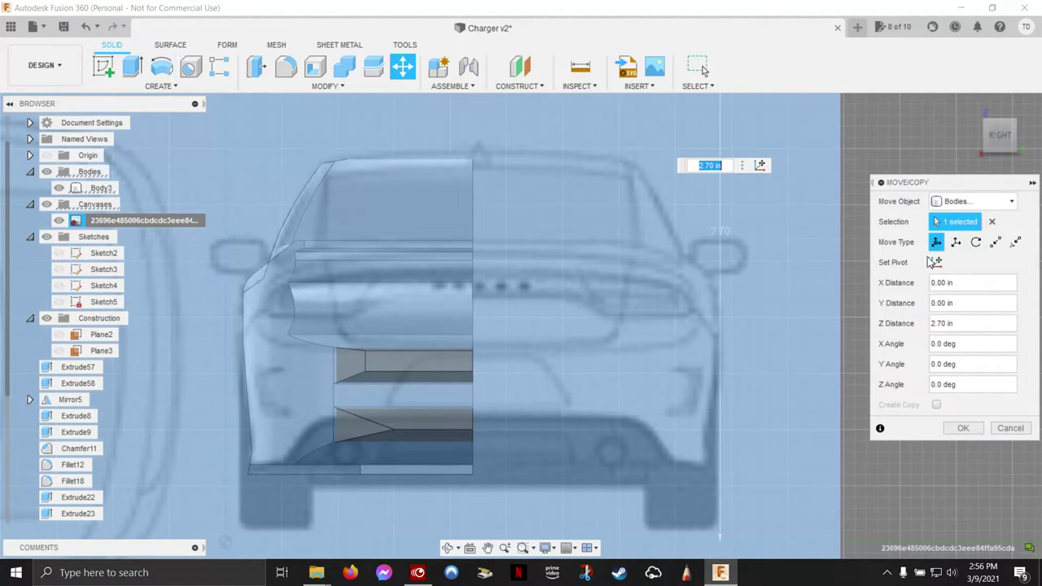
pyautogui.click(963, 429)
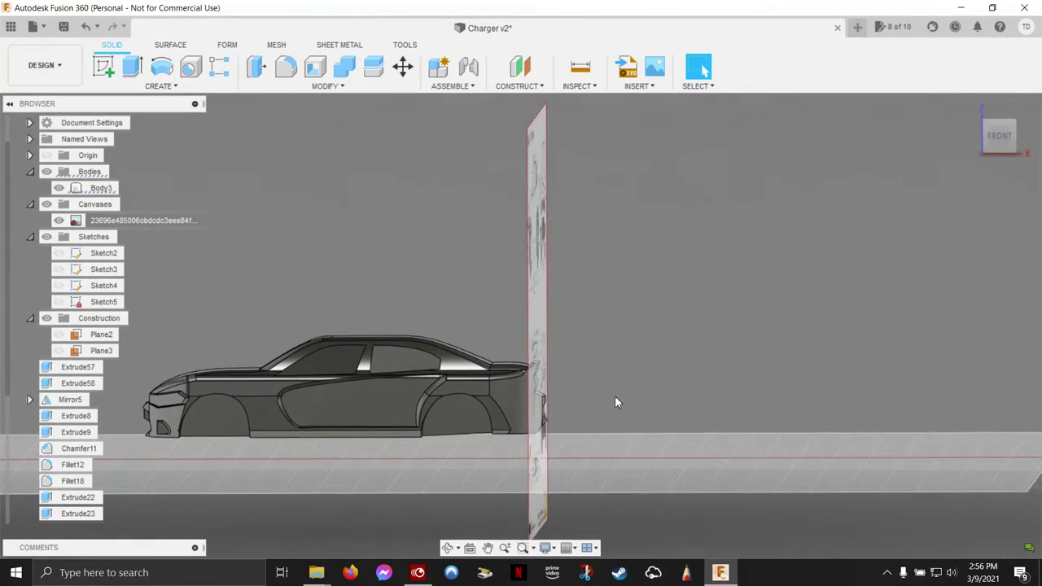
# - Create Plane4 offset 5.90 in from the YZ origin plane
pyautogui.moveTo(569, 390)
pyautogui.keyDown('shift'); pyautogui.mouseDown(button='middle')
pyautogui.moveTo(287, 195)
pyautogui.moveTo(269, 211)
pyautogui.moveTo(252, 179)
pyautogui.moveTo(434, 367)
pyautogui.moveTo(684, 317)
pyautogui.moveTo(664, 308)
pyautogui.moveTo(714, 325)
pyautogui.moveTo(722, 393)
pyautogui.mouseUp(button='middle'); pyautogui.keyUp('shift')
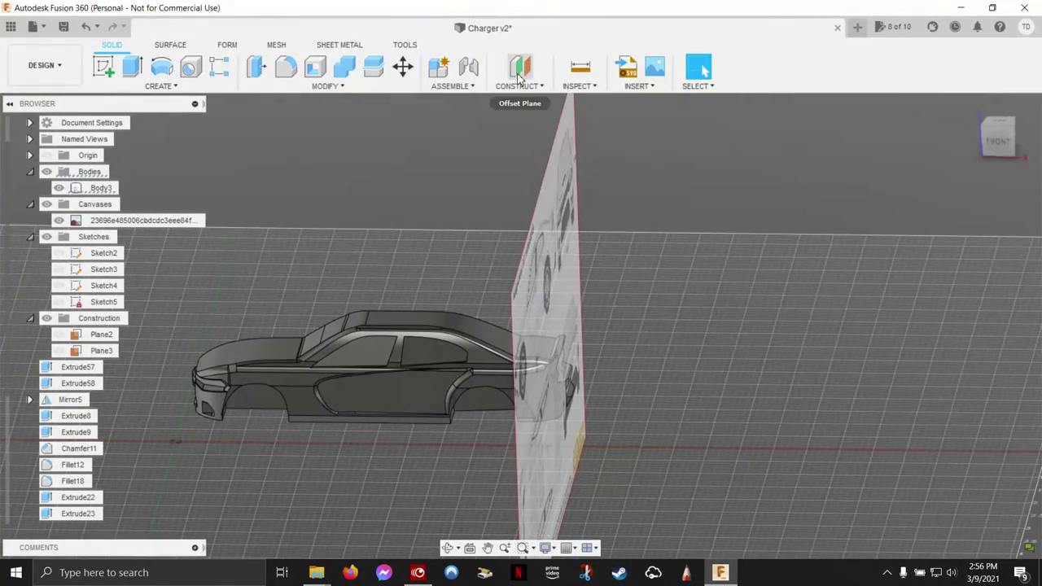
pyautogui.click(46, 156)
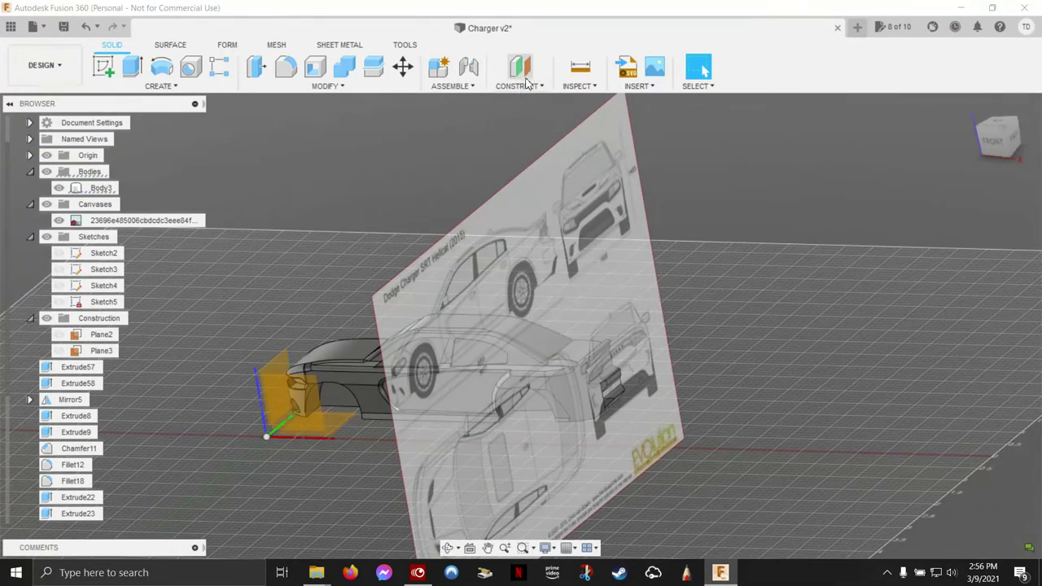
pyautogui.click(527, 75)
pyautogui.click(283, 375)
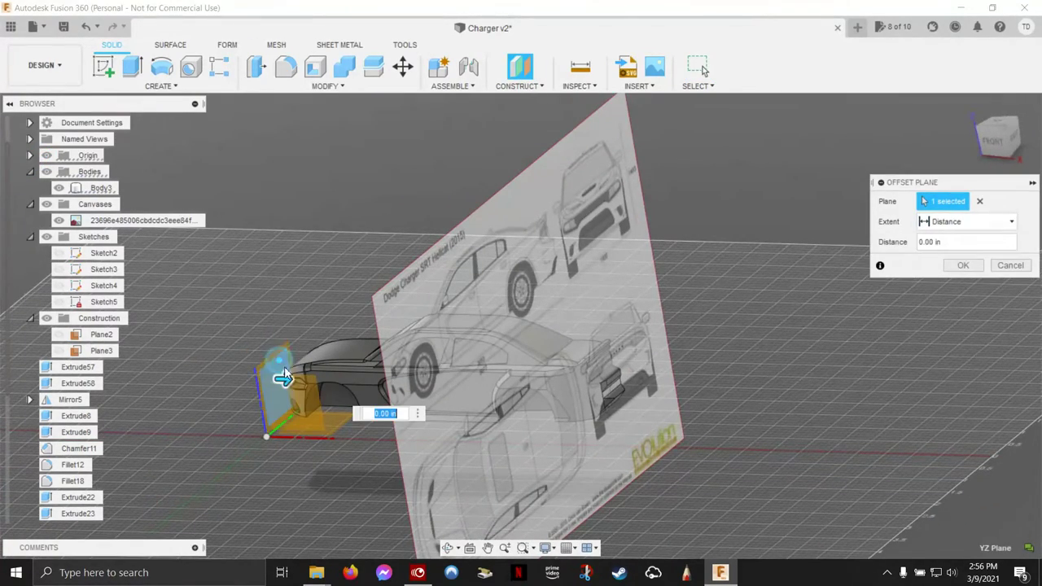
pyautogui.moveTo(283, 376)
pyautogui.mouseDown()
pyautogui.moveTo(624, 427)
pyautogui.moveTo(578, 422)
pyautogui.mouseUp()
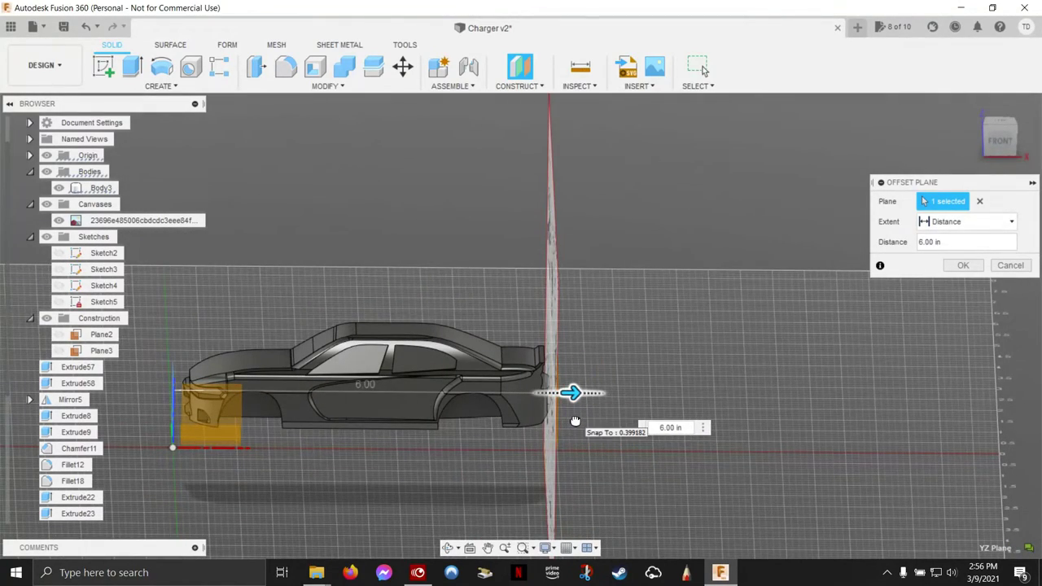
pyautogui.moveTo(577, 418)
pyautogui.keyDown('shift'); pyautogui.mouseDown(button='middle')
pyautogui.moveTo(696, 418)
pyautogui.moveTo(605, 425)
pyautogui.moveTo(576, 442)
pyautogui.mouseUp(button='middle'); pyautogui.keyUp('shift')
pyautogui.moveTo(577, 442); pyautogui.dragTo(563, 441)
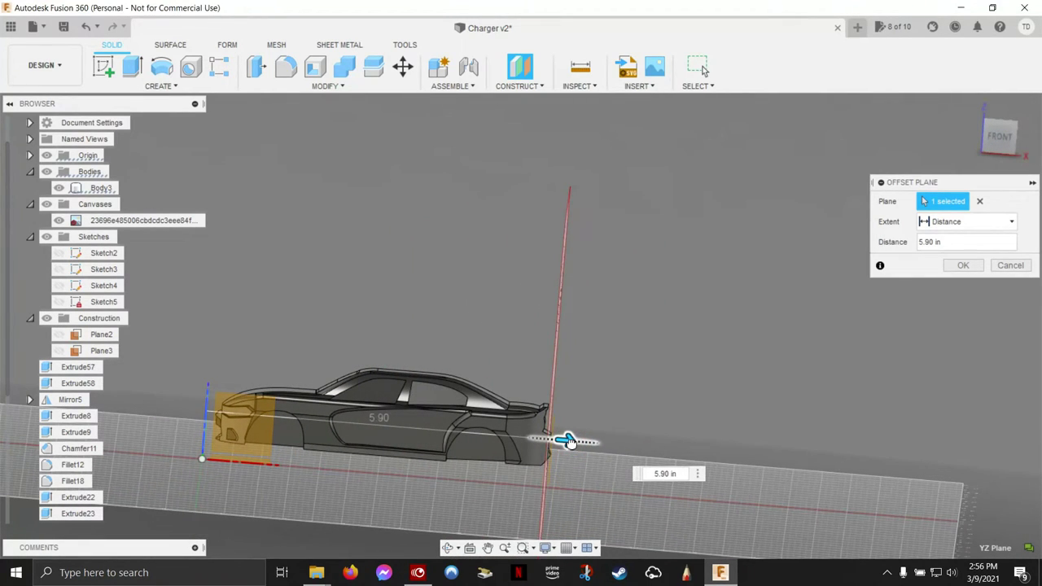
pyautogui.keyDown('shift'); pyautogui.moveTo(570, 440); pyautogui.dragTo(762, 381, button='middle'); pyautogui.keyUp('shift')
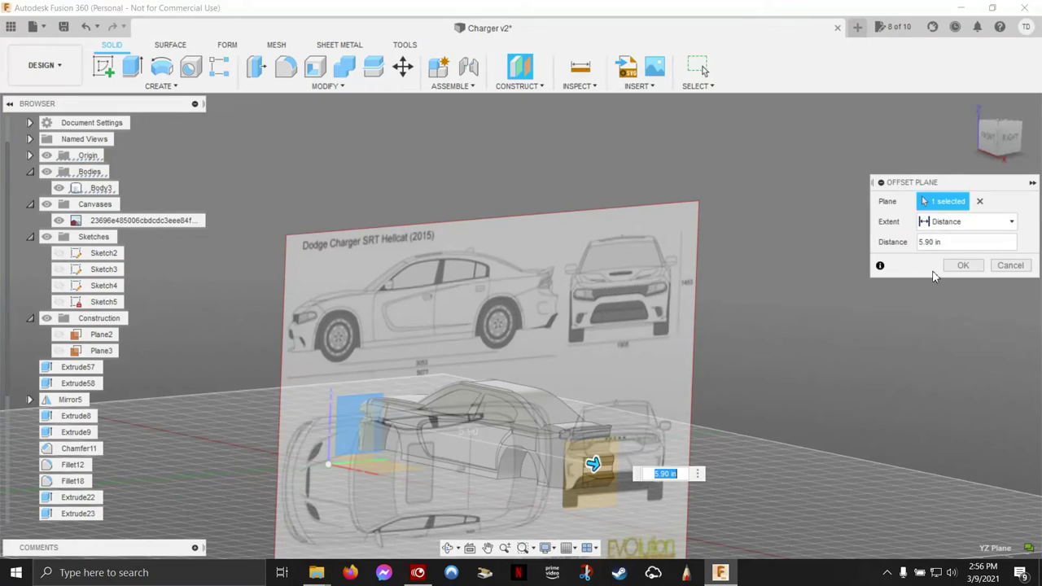
pyautogui.click(964, 266)
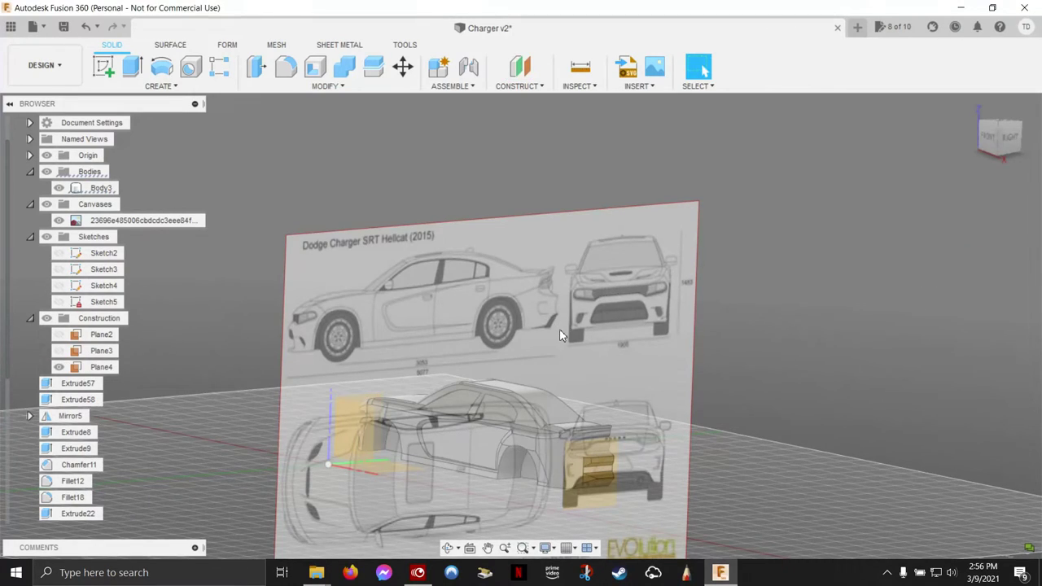
# - Start a new sketch, Sketch6, on Plane4
pyautogui.moveTo(561, 335)
pyautogui.keyDown('shift'); pyautogui.mouseDown(button='middle')
pyautogui.moveTo(548, 359)
pyautogui.moveTo(475, 298)
pyautogui.mouseUp(button='middle'); pyautogui.keyUp('shift')
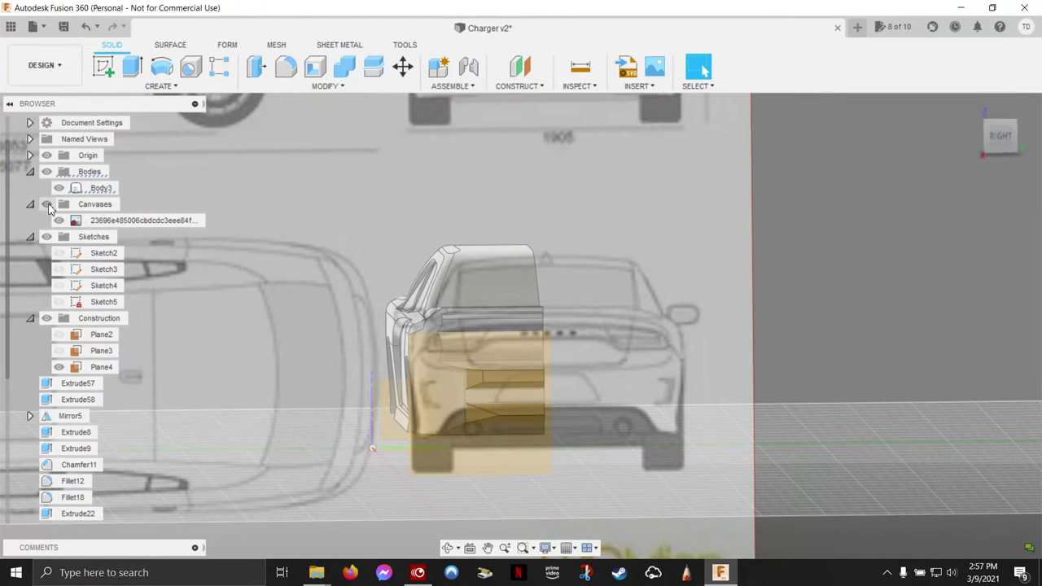
pyautogui.click(99, 70)
pyautogui.click(472, 400)
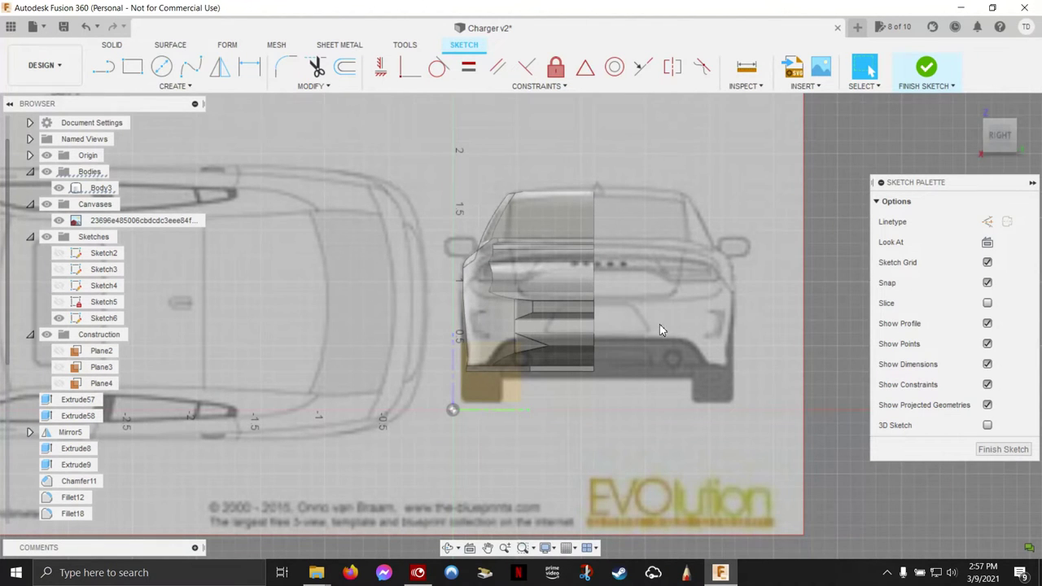
# - Draw a fit-point spline in Sketch6 from the roof's right end to its corner above the window
pyautogui.scroll(-2, 576, 263)
pyautogui.scroll(4, 574, 251)
pyautogui.scroll(3, 574, 251)
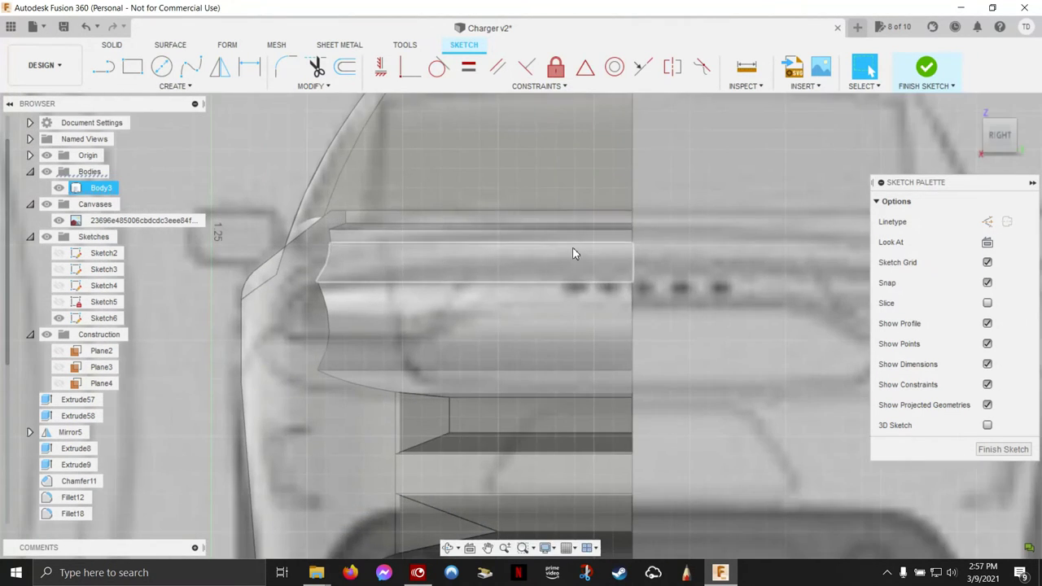
pyautogui.scroll(-3, 572, 249)
pyautogui.scroll(3, 507, 193)
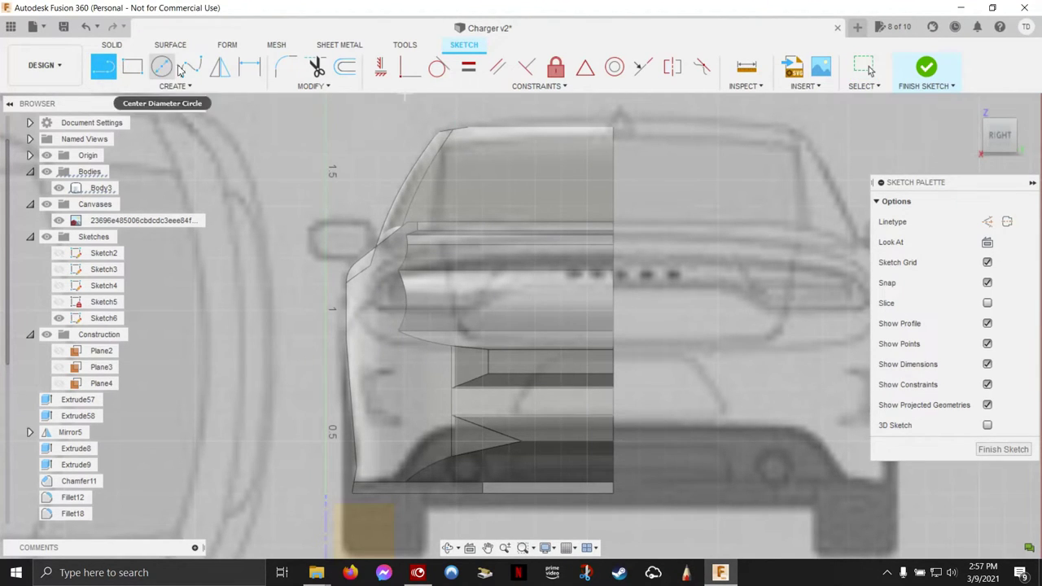
pyautogui.click(190, 67)
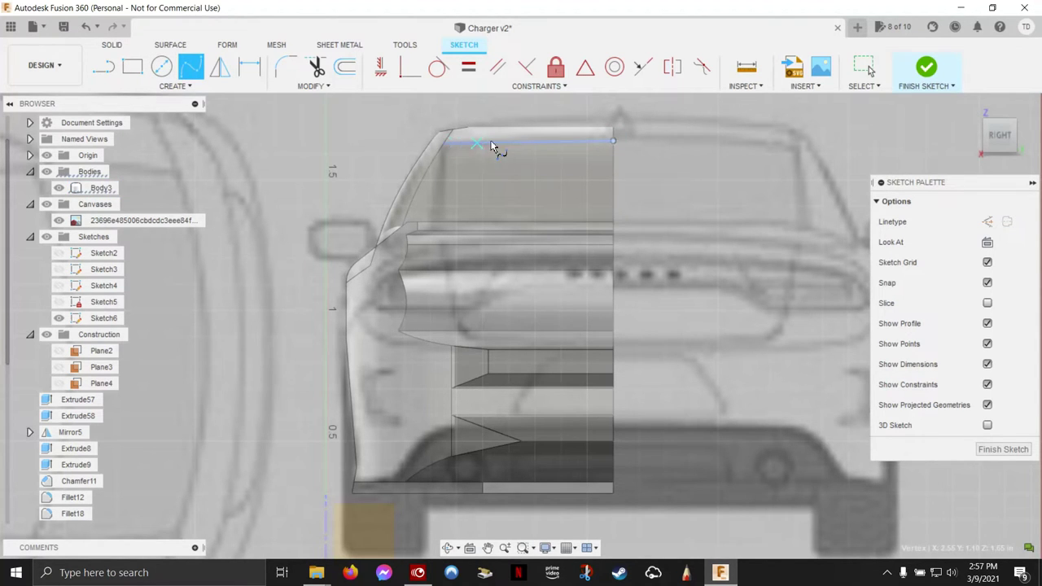
pyautogui.scroll(-2, 513, 143)
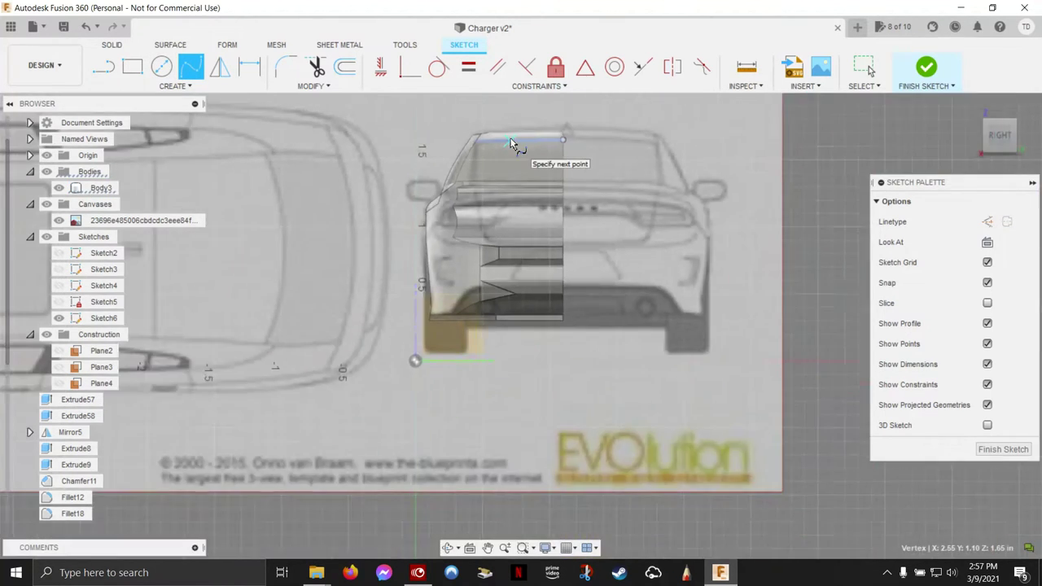
pyautogui.scroll(5, 505, 147)
pyautogui.click(495, 148)
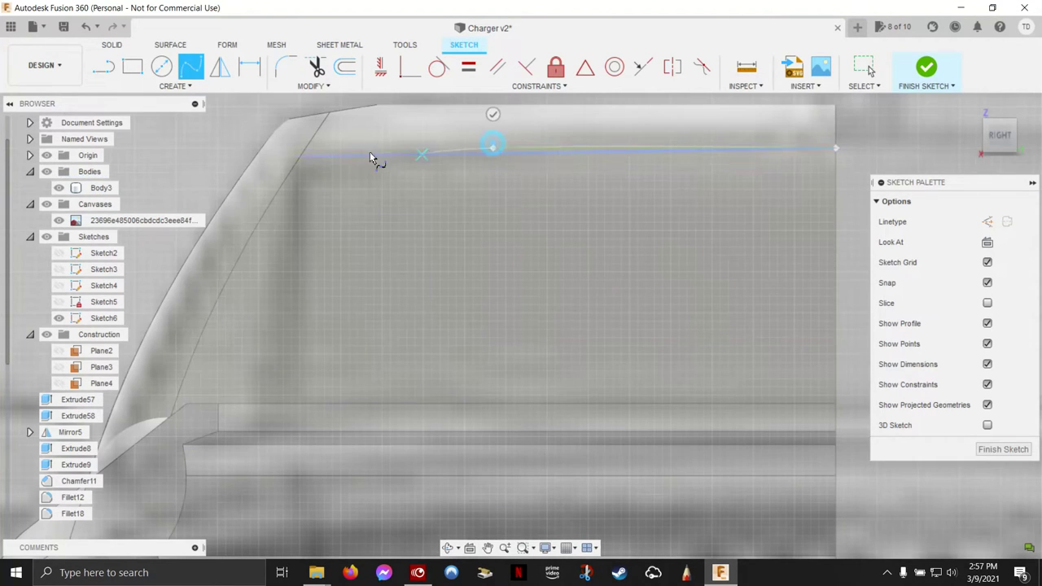
pyautogui.click(297, 164)
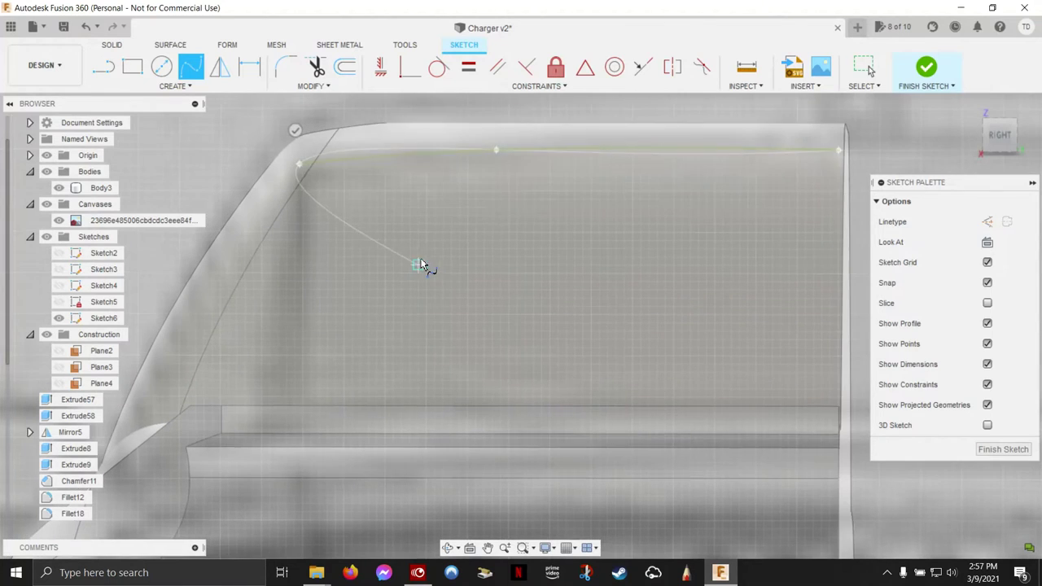
pyautogui.click(297, 130)
pyautogui.scroll(-3, 476, 168)
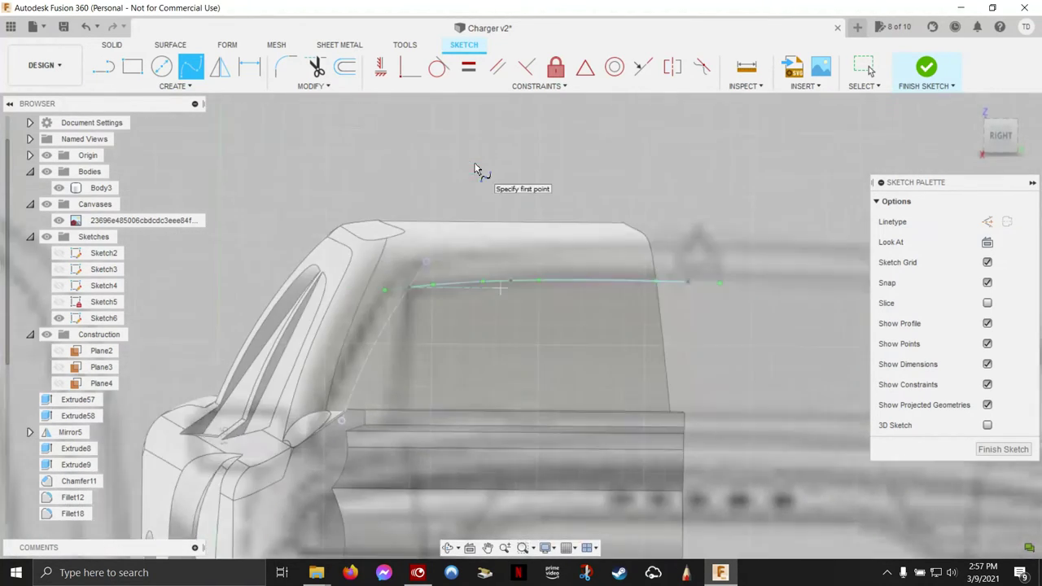
pyautogui.scroll(-3, 554, 226)
pyautogui.scroll(3, 551, 220)
pyautogui.scroll(2, 544, 216)
pyautogui.keyDown('shift'); pyautogui.moveTo(544, 216); pyautogui.dragTo(504, 206, button='middle'); pyautogui.keyUp('shift')
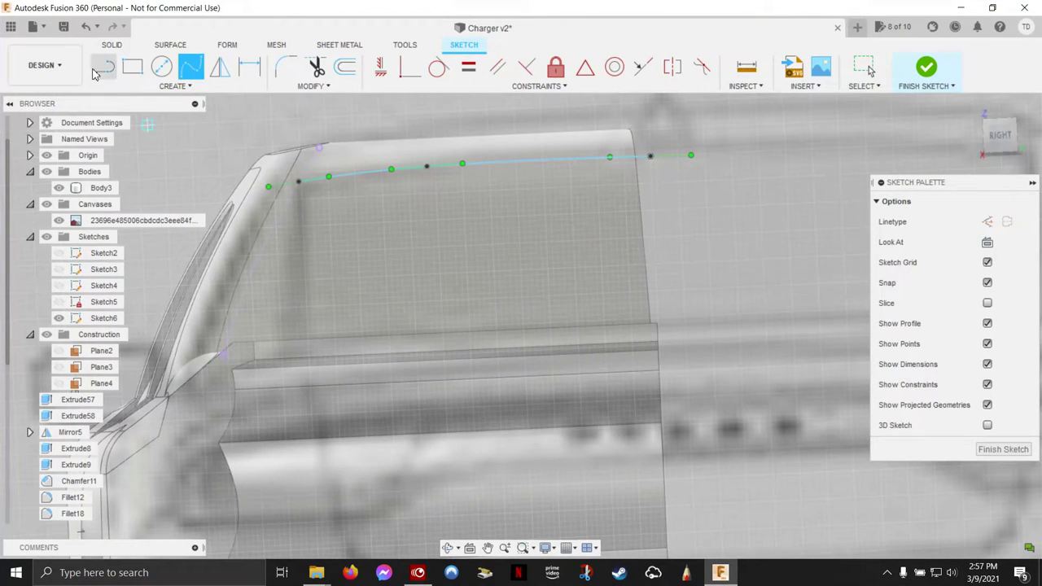
# - Close the roof spline with lines down both sides and along the bottom, then hide the blueprint canvas
pyautogui.click(298, 181)
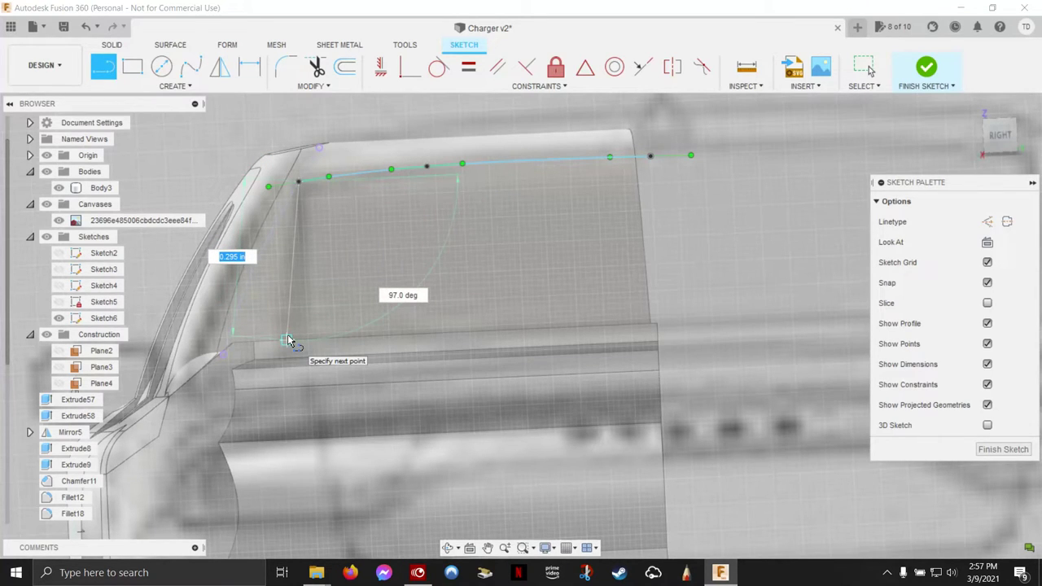
pyautogui.click(288, 341)
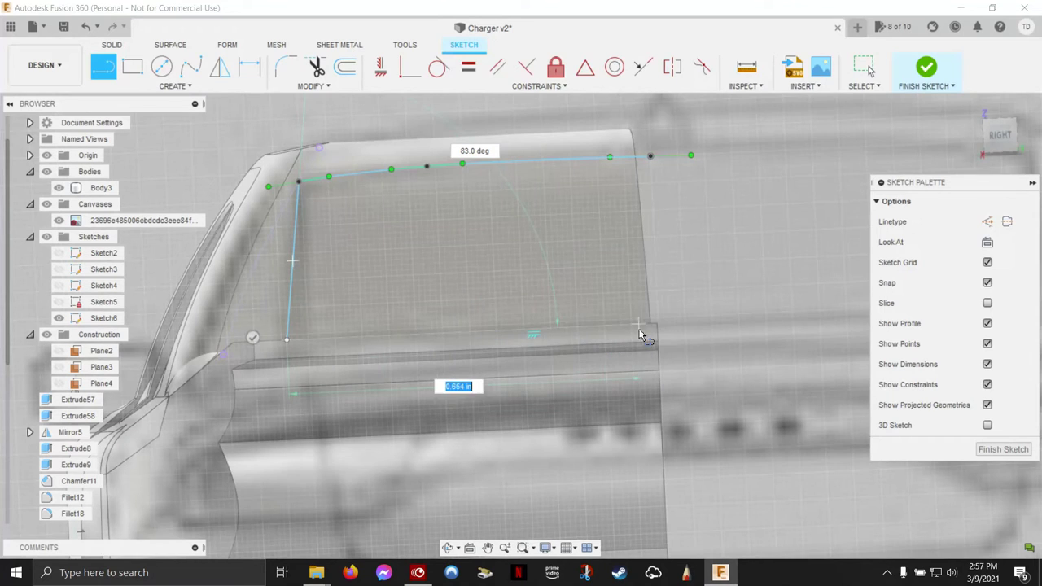
pyautogui.moveTo(659, 326); pyautogui.dragTo(664, 345, button='middle')
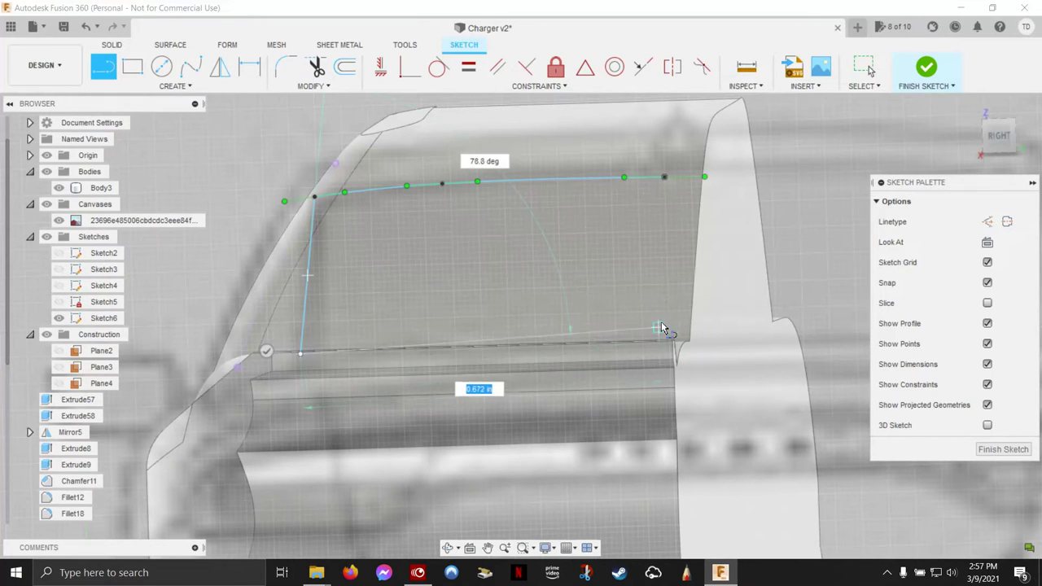
pyautogui.click(671, 342)
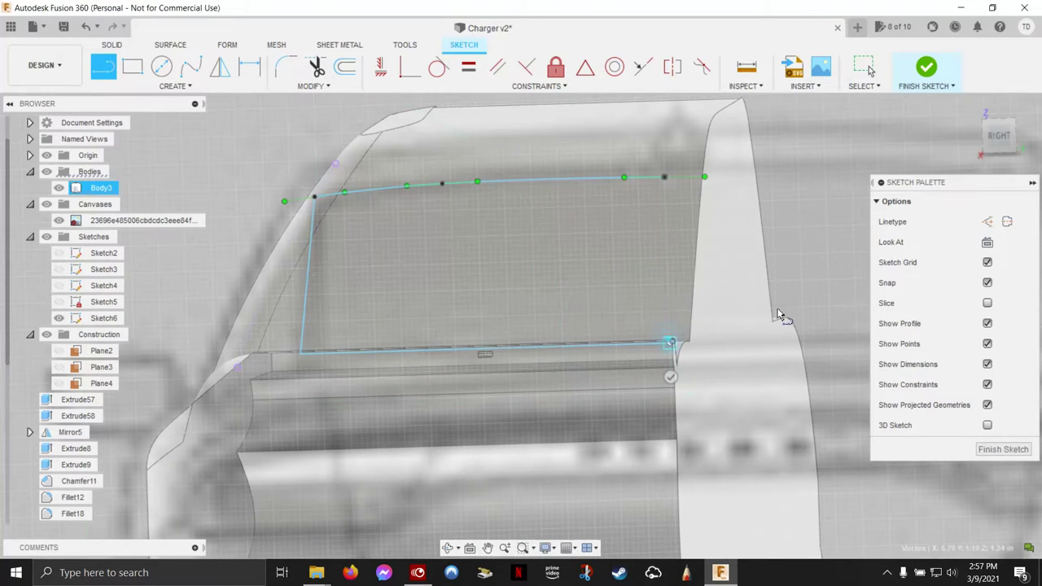
pyautogui.click(665, 177)
pyautogui.moveTo(675, 187)
pyautogui.keyDown('shift'); pyautogui.mouseDown(button='middle')
pyautogui.moveTo(798, 122)
pyautogui.moveTo(352, 291)
pyautogui.moveTo(314, 385)
pyautogui.moveTo(288, 366)
pyautogui.moveTo(383, 365)
pyautogui.moveTo(614, 311)
pyautogui.moveTo(477, 284)
pyautogui.moveTo(48, 326)
pyautogui.mouseUp(button='middle'); pyautogui.keyUp('shift')
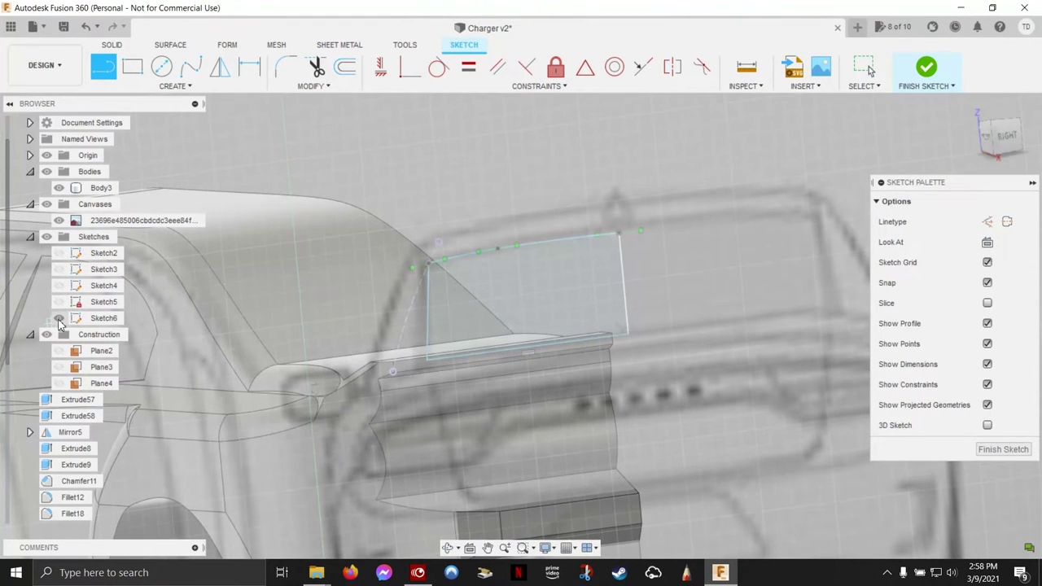
pyautogui.click(58, 220)
# - Finish Sketch6 and move it -0.80 in along Z
pyautogui.moveTo(367, 269)
pyautogui.keyDown('shift'); pyautogui.mouseDown(button='middle')
pyautogui.moveTo(568, 263)
pyautogui.moveTo(802, 407)
pyautogui.mouseUp(button='middle'); pyautogui.keyUp('shift')
pyautogui.click(1003, 450)
pyautogui.keyDown('shift'); pyautogui.moveTo(666, 277); pyautogui.dragTo(604, 274, button='middle'); pyautogui.keyUp('shift')
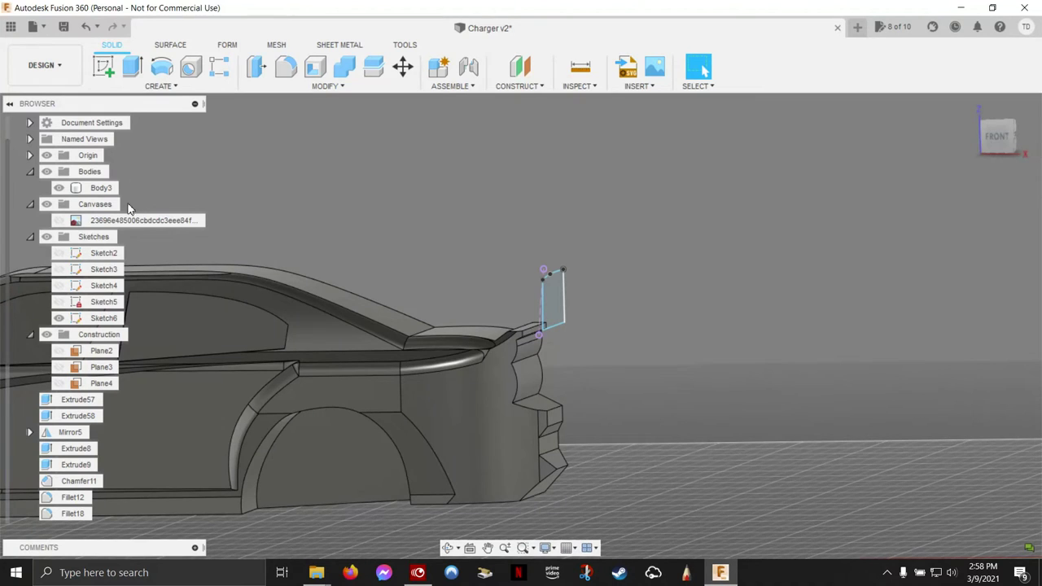
pyautogui.click(104, 319)
pyautogui.rightClick(444, 263)
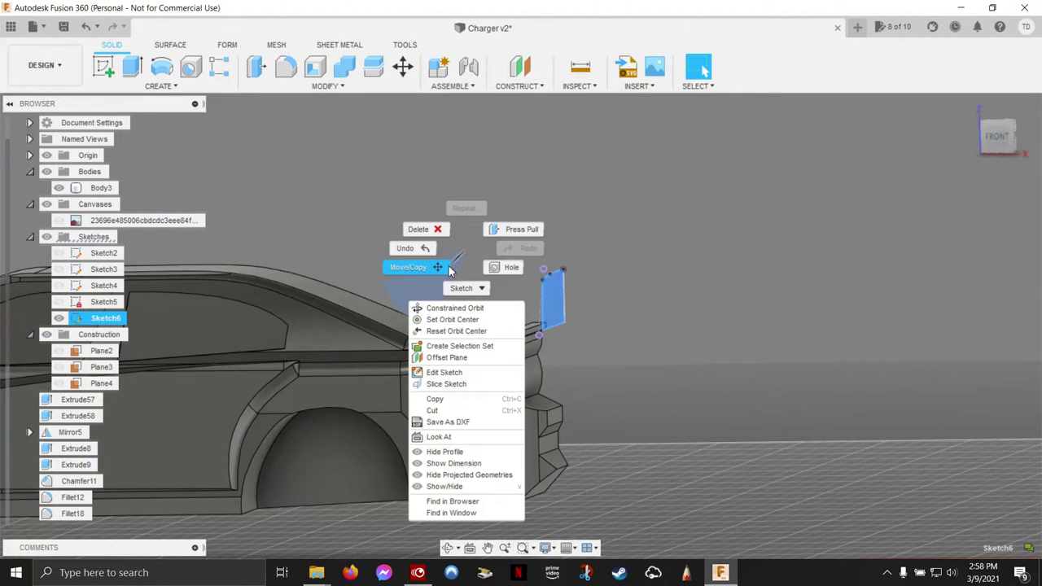
pyautogui.click(424, 269)
pyautogui.moveTo(601, 397)
pyautogui.keyDown('shift'); pyautogui.mouseDown(button='middle')
pyautogui.moveTo(598, 388)
pyautogui.moveTo(567, 445)
pyautogui.mouseUp(button='middle'); pyautogui.keyUp('shift')
pyautogui.moveTo(586, 487); pyautogui.dragTo(507, 483)
pyautogui.moveTo(507, 484)
pyautogui.keyDown('shift'); pyautogui.mouseDown(button='middle')
pyautogui.moveTo(515, 323)
pyautogui.moveTo(633, 246)
pyautogui.moveTo(642, 277)
pyautogui.moveTo(546, 314)
pyautogui.moveTo(531, 400)
pyautogui.moveTo(486, 497)
pyautogui.mouseUp(button='middle'); pyautogui.keyUp('shift')
pyautogui.moveTo(486, 495); pyautogui.dragTo(488, 502)
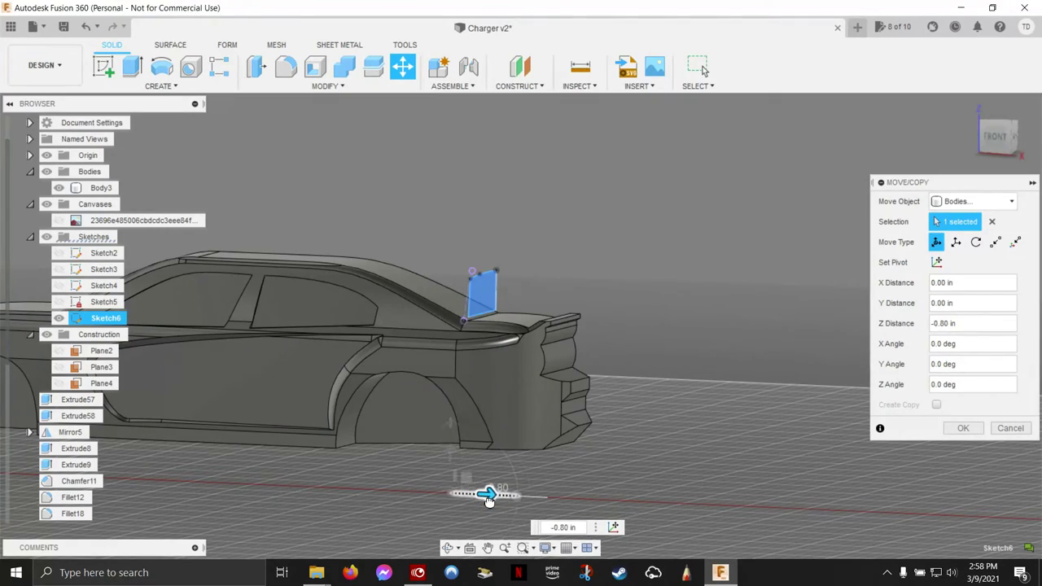
pyautogui.keyDown('shift'); pyautogui.moveTo(488, 502); pyautogui.dragTo(642, 298, button='middle'); pyautogui.keyUp('shift')
pyautogui.click(958, 429)
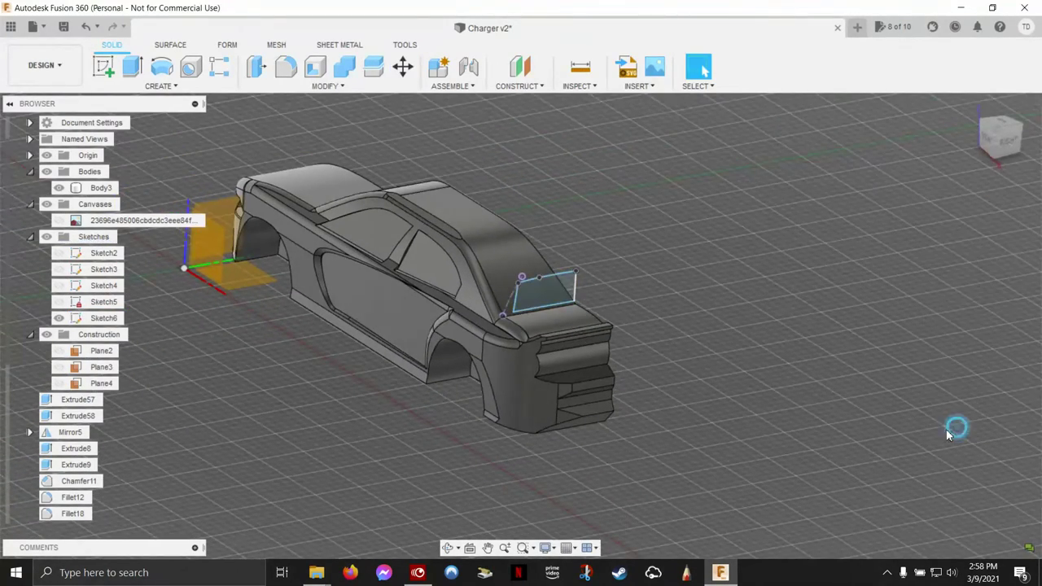
# - Press Pull the window profile about 1.00 in into the body as a cut
pyautogui.rightClick(538, 296)
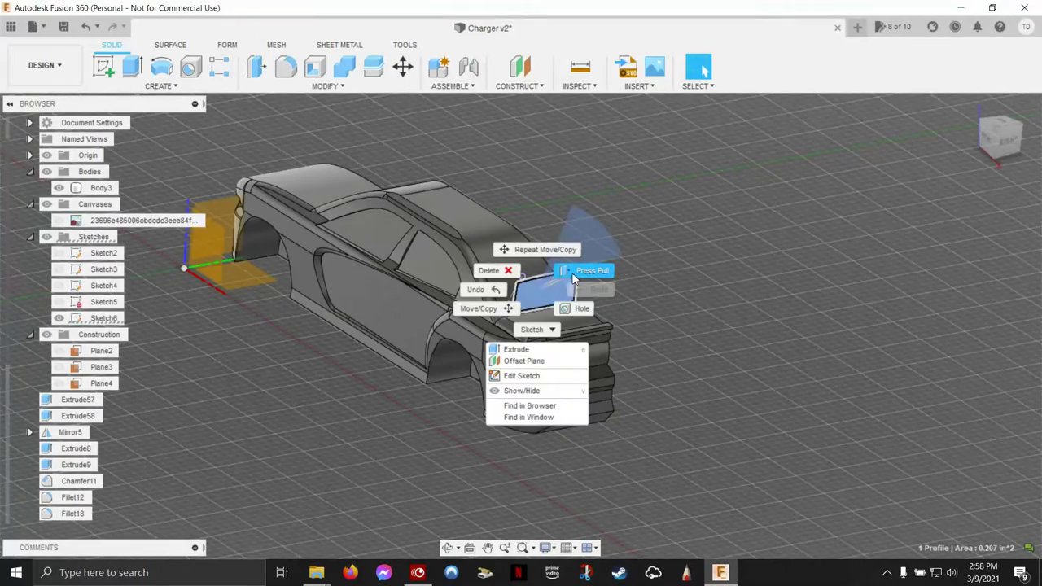
pyautogui.click(562, 272)
pyautogui.moveTo(588, 295); pyautogui.dragTo(496, 249)
pyautogui.keyDown('shift'); pyautogui.moveTo(508, 280); pyautogui.dragTo(711, 252, button='middle'); pyautogui.keyUp('shift')
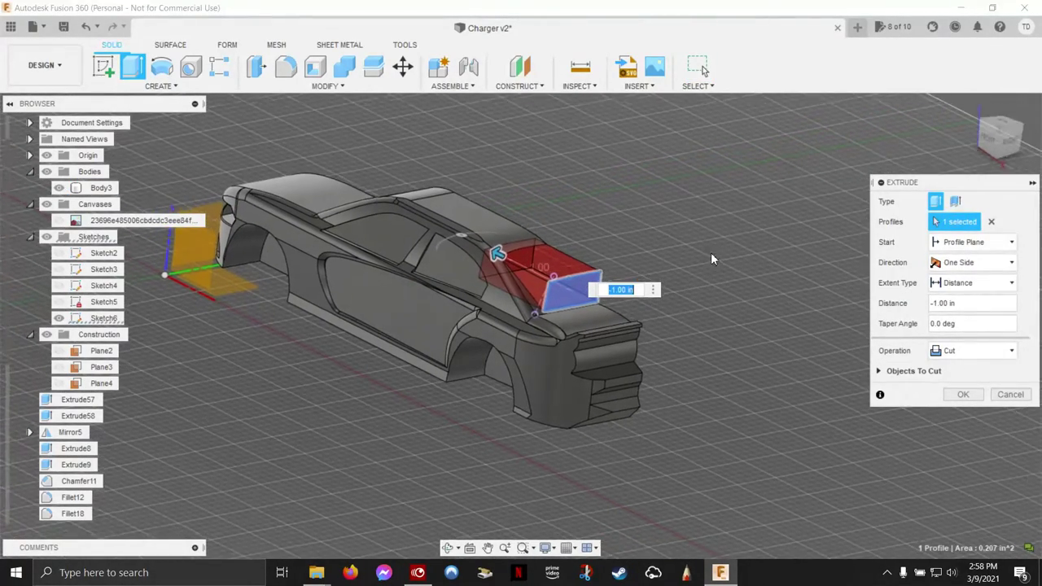
pyautogui.click(945, 395)
pyautogui.moveTo(944, 395)
pyautogui.keyDown('shift'); pyautogui.mouseDown(button='middle')
pyautogui.moveTo(733, 148)
pyautogui.moveTo(136, 145)
pyautogui.mouseUp(button='middle'); pyautogui.keyUp('shift')
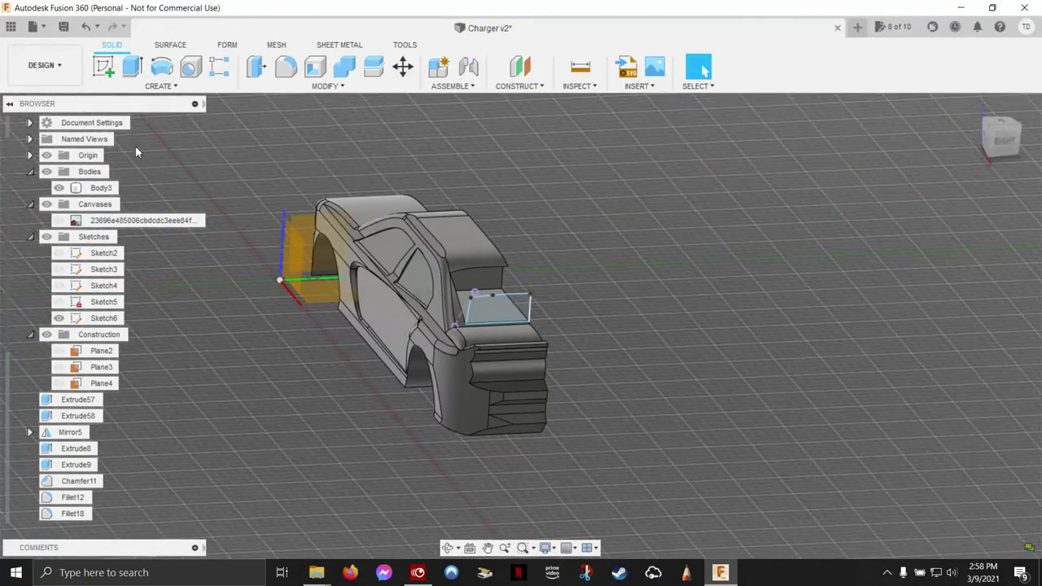
pyautogui.moveTo(791, 232)
pyautogui.keyDown('shift'); pyautogui.mouseDown(button='middle')
pyautogui.moveTo(368, 337)
pyautogui.moveTo(437, 278)
pyautogui.mouseUp(button='middle'); pyautogui.keyUp('shift')
pyautogui.scroll(3, 418, 198)
# - Try moving the window face 0.85 in along Z with a -35° tilt, then cancel
pyautogui.rightClick(423, 198)
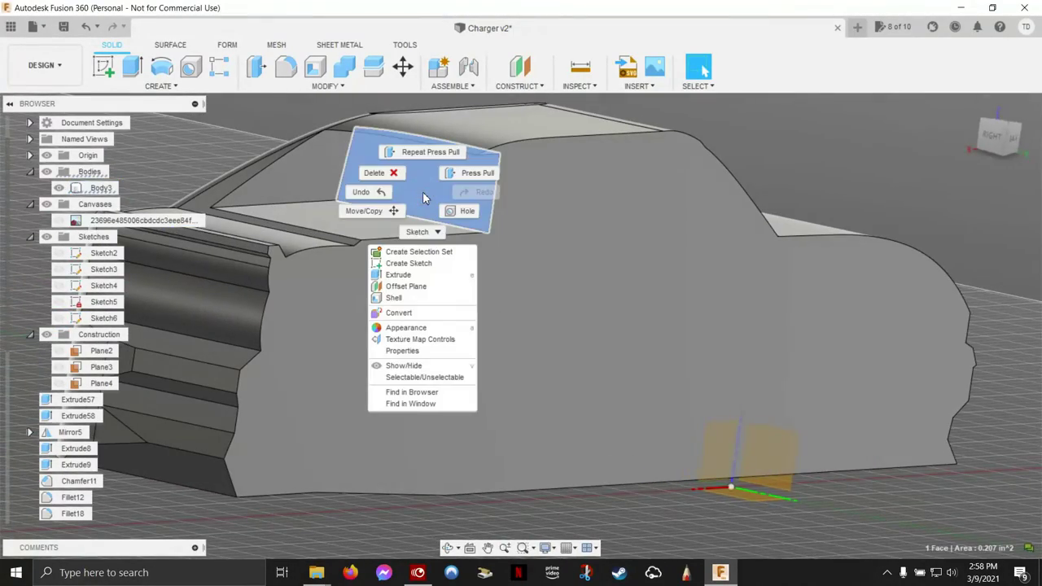
pyautogui.click(398, 211)
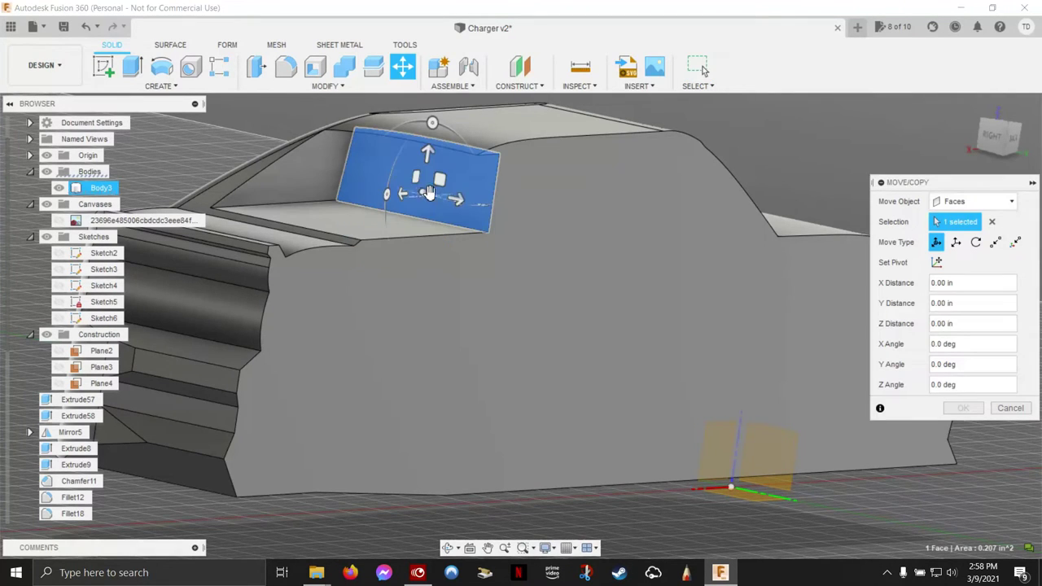
pyautogui.moveTo(399, 194)
pyautogui.mouseDown()
pyautogui.moveTo(310, 201)
pyautogui.moveTo(285, 224)
pyautogui.mouseUp()
pyautogui.moveTo(286, 223); pyautogui.dragTo(286, 223)
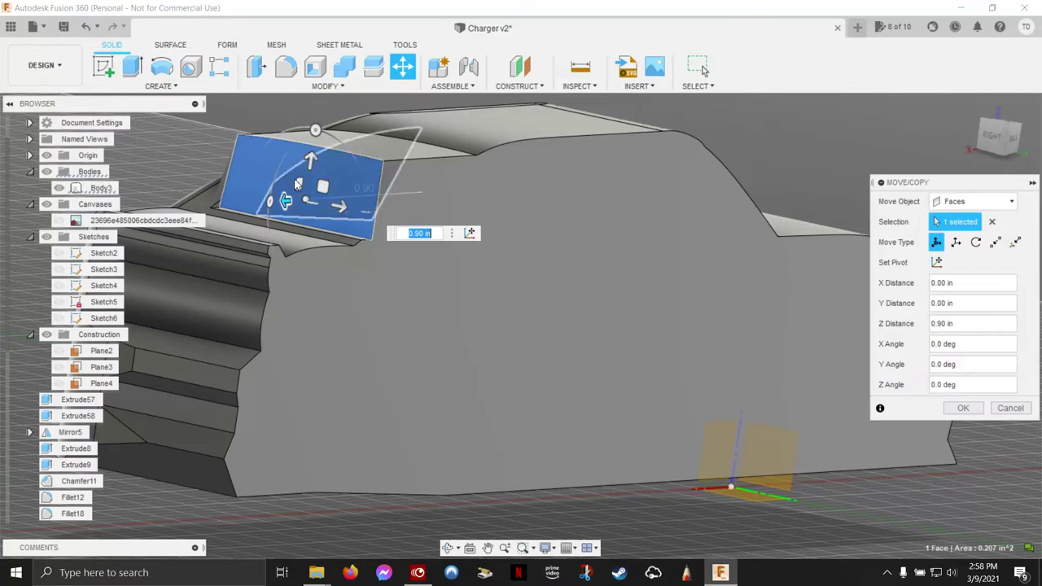
pyautogui.moveTo(316, 129); pyautogui.dragTo(350, 140)
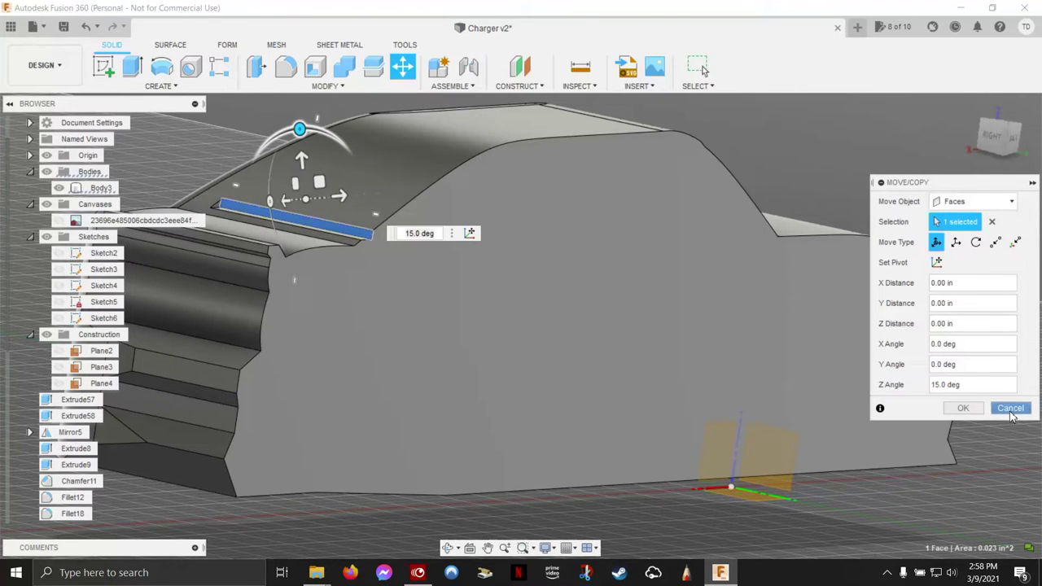
pyautogui.click(1011, 411)
# - Offset the window face 0.19 in along Z and commit the move
pyautogui.rightClick(444, 179)
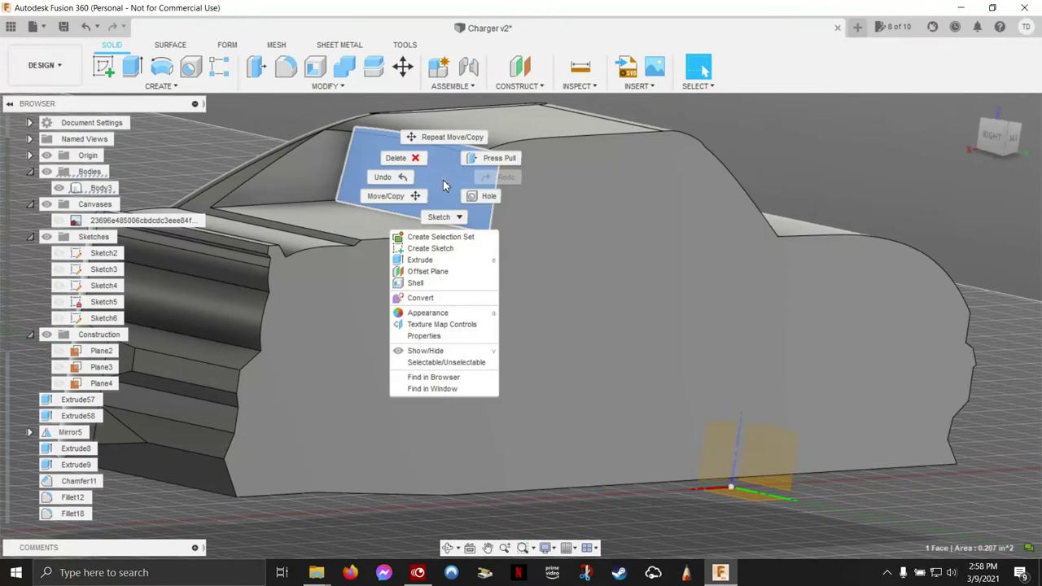
pyautogui.click(415, 198)
pyautogui.moveTo(417, 191)
pyautogui.keyDown('shift'); pyautogui.mouseDown(button='middle')
pyautogui.moveTo(430, 245)
pyautogui.moveTo(390, 267)
pyautogui.mouseUp(button='middle'); pyautogui.keyUp('shift')
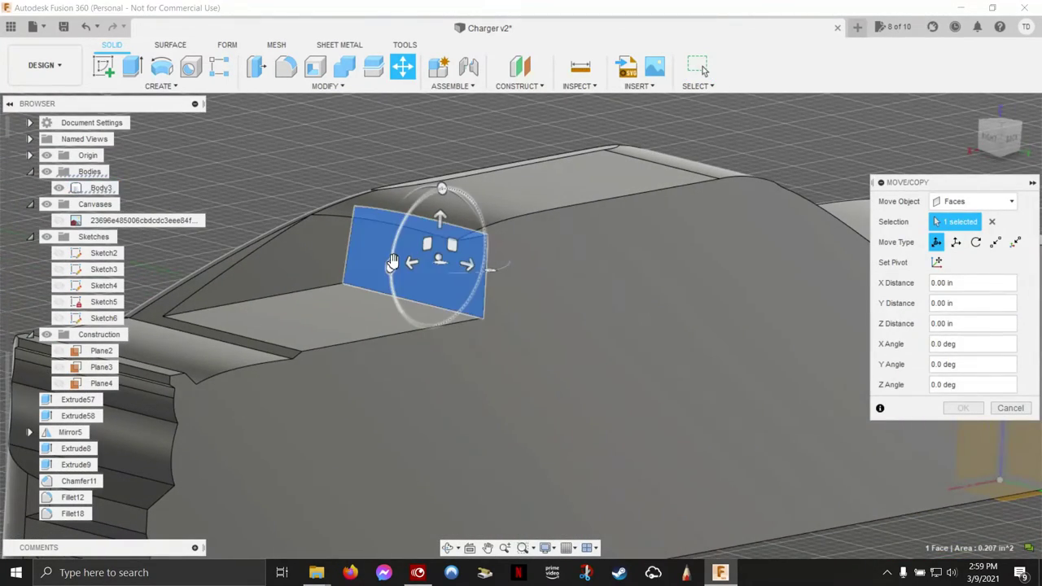
pyautogui.moveTo(390, 261); pyautogui.dragTo(420, 237)
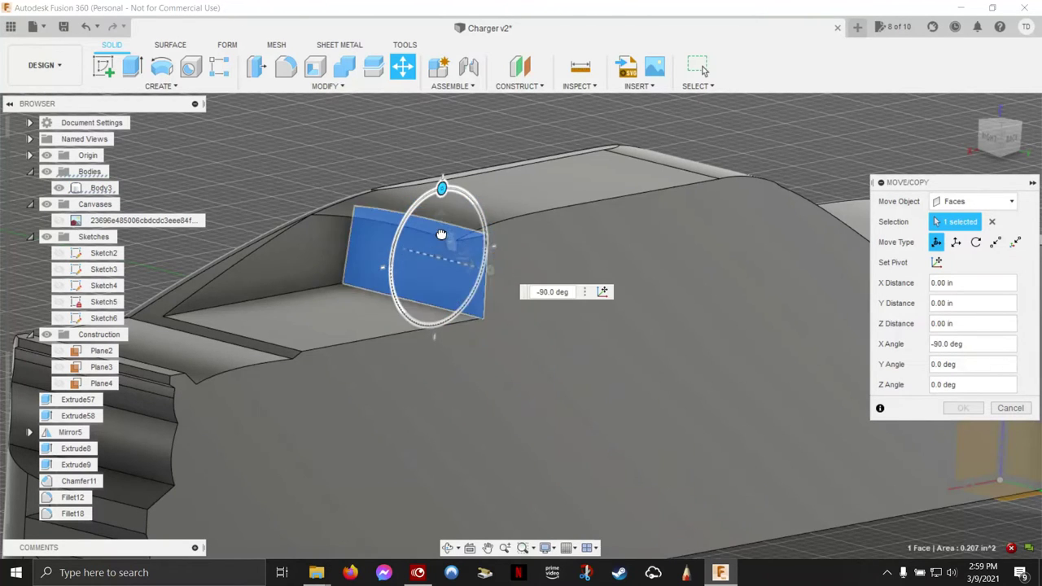
pyautogui.moveTo(421, 237); pyautogui.dragTo(439, 257)
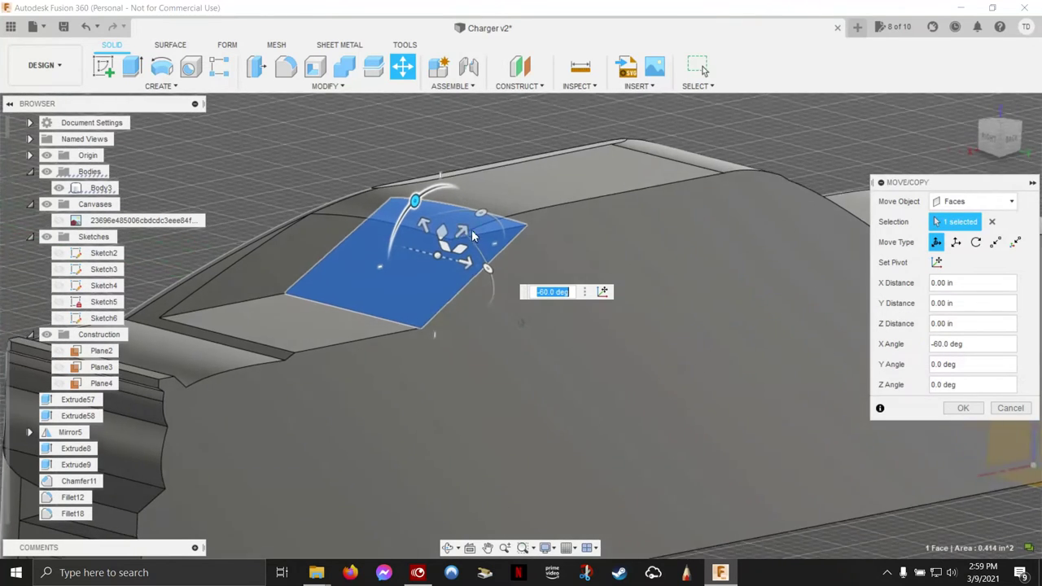
pyautogui.moveTo(477, 233); pyautogui.dragTo(438, 212, button='middle')
pyautogui.moveTo(426, 198); pyautogui.dragTo(370, 178)
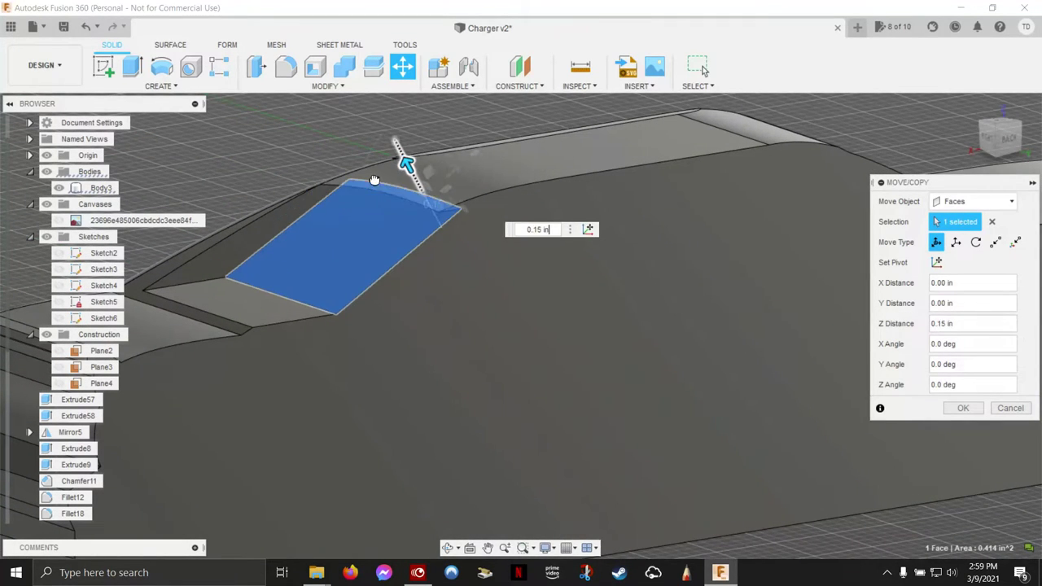
pyautogui.scroll(-3, 370, 180)
pyautogui.scroll(6, 370, 180)
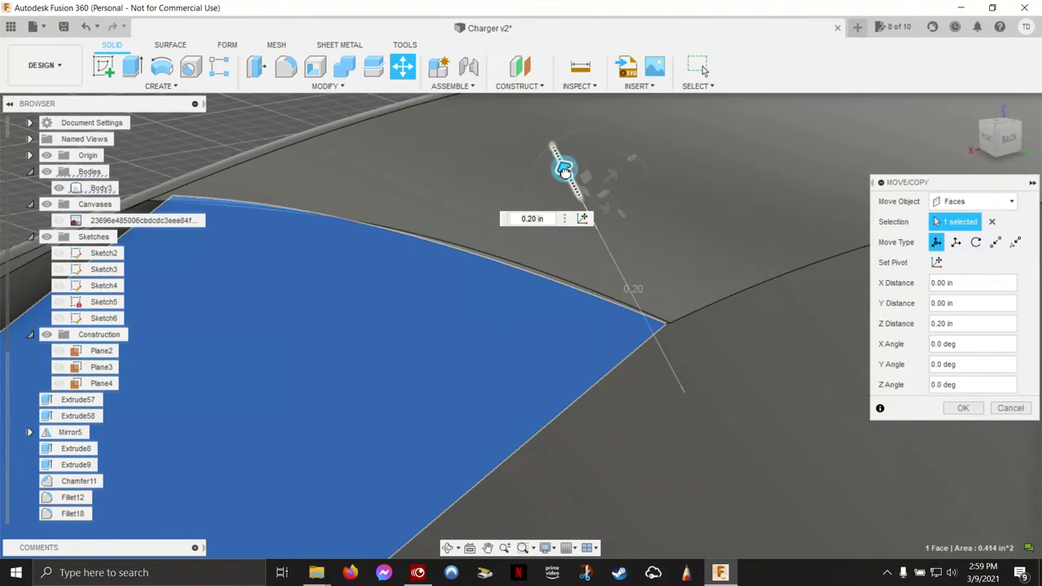
pyautogui.moveTo(564, 171); pyautogui.dragTo(565, 174)
pyautogui.keyDown('shift'); pyautogui.moveTo(565, 175); pyautogui.dragTo(886, 373, button='middle'); pyautogui.keyUp('shift')
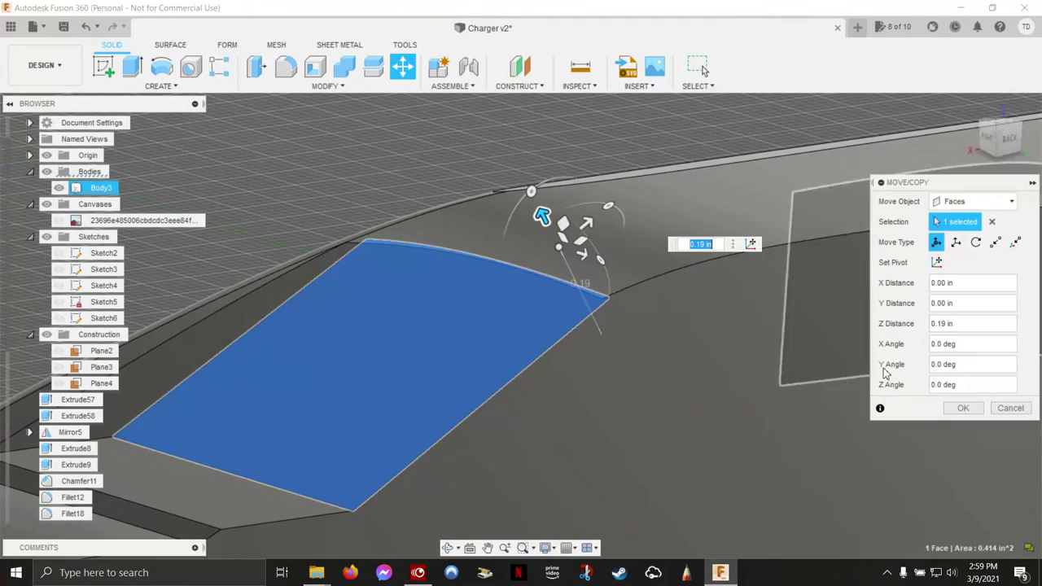
pyautogui.click(963, 408)
pyautogui.keyDown('shift'); pyautogui.moveTo(959, 410); pyautogui.dragTo(498, 375, button='middle'); pyautogui.keyUp('shift')
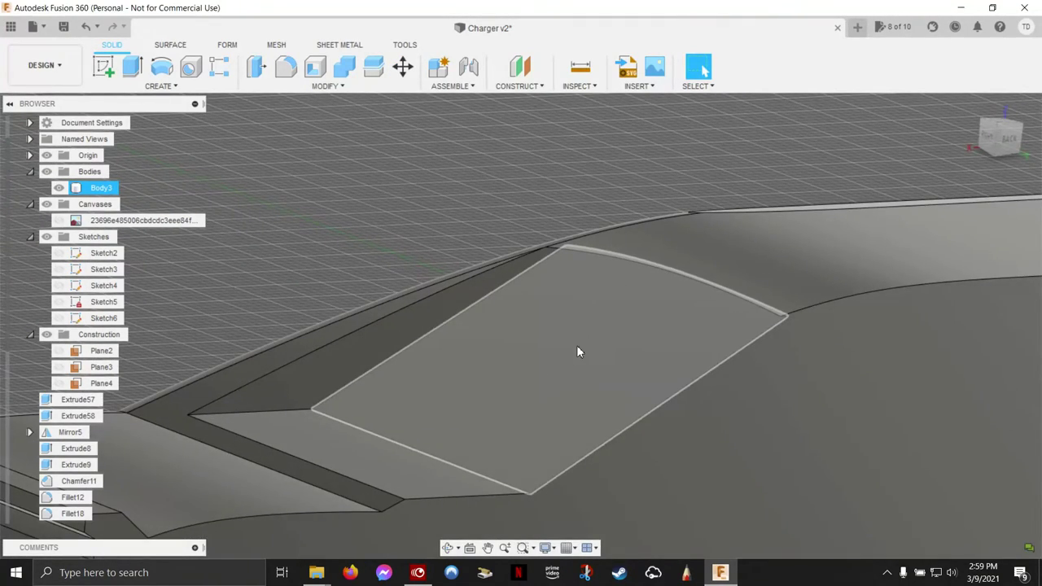
pyautogui.keyDown('shift'); pyautogui.moveTo(586, 342); pyautogui.dragTo(745, 325, button='middle'); pyautogui.keyUp('shift')
pyautogui.scroll(3, 719, 325)
pyautogui.scroll(2, 719, 325)
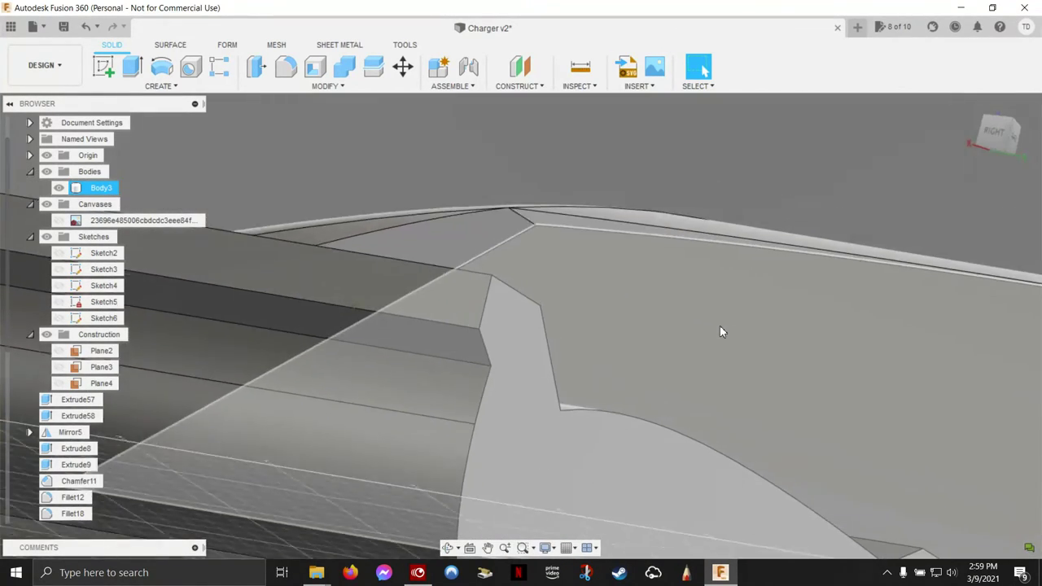
# - Start moving the window face with its rotation pivot set on the face's top edge
pyautogui.rightClick(749, 275)
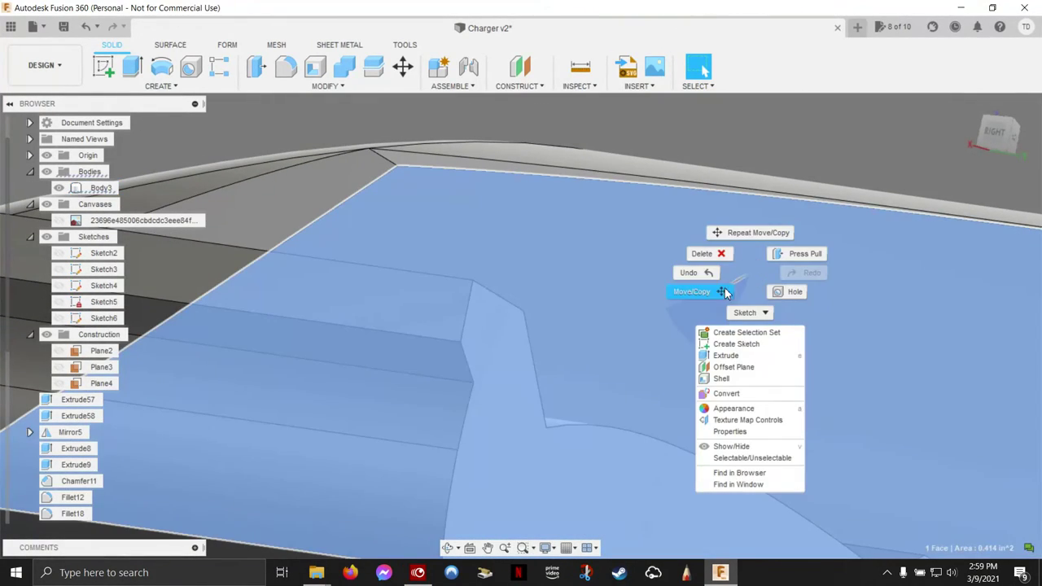
pyautogui.click(724, 292)
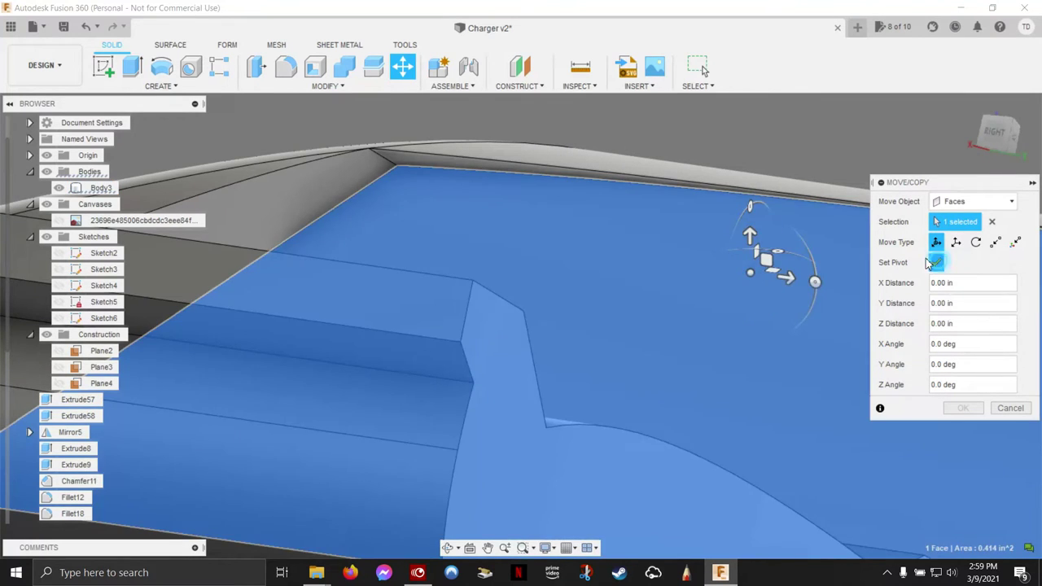
pyautogui.click(932, 262)
pyautogui.click(686, 191)
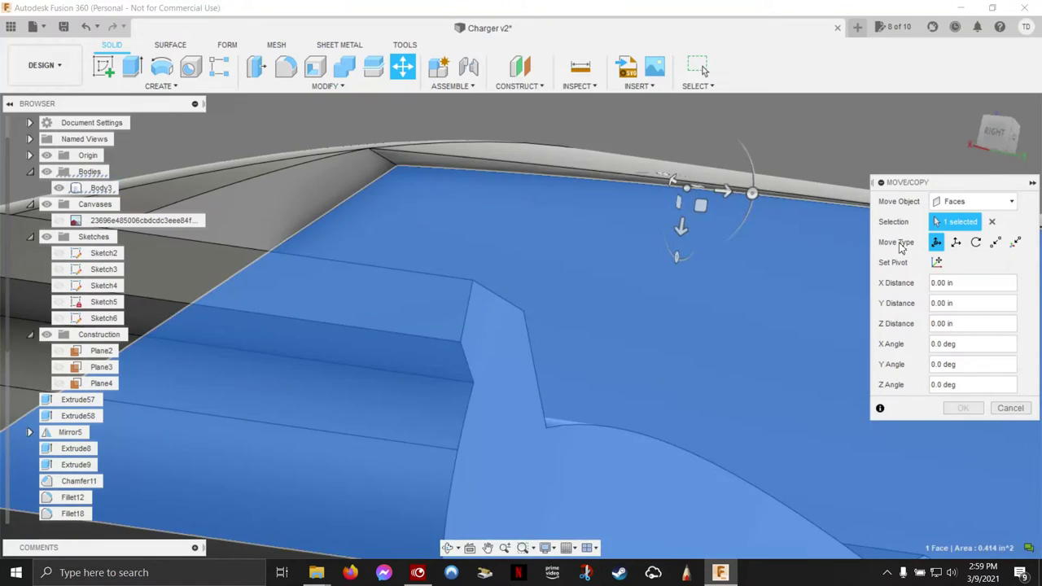
pyautogui.click(937, 263)
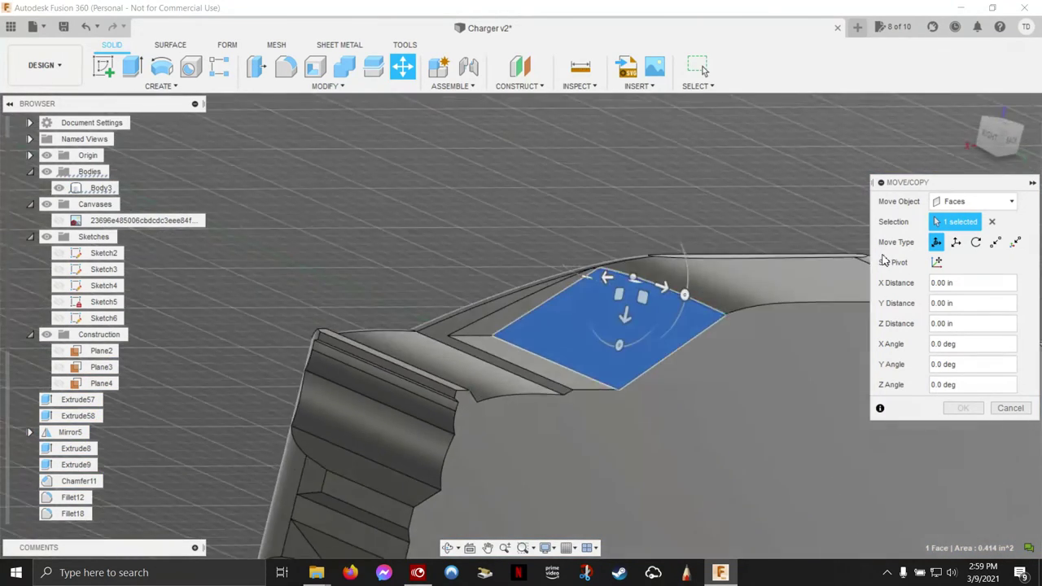
# - Tilt the face -9 degrees about X and commit the move
pyautogui.moveTo(712, 348); pyautogui.dragTo(699, 349)
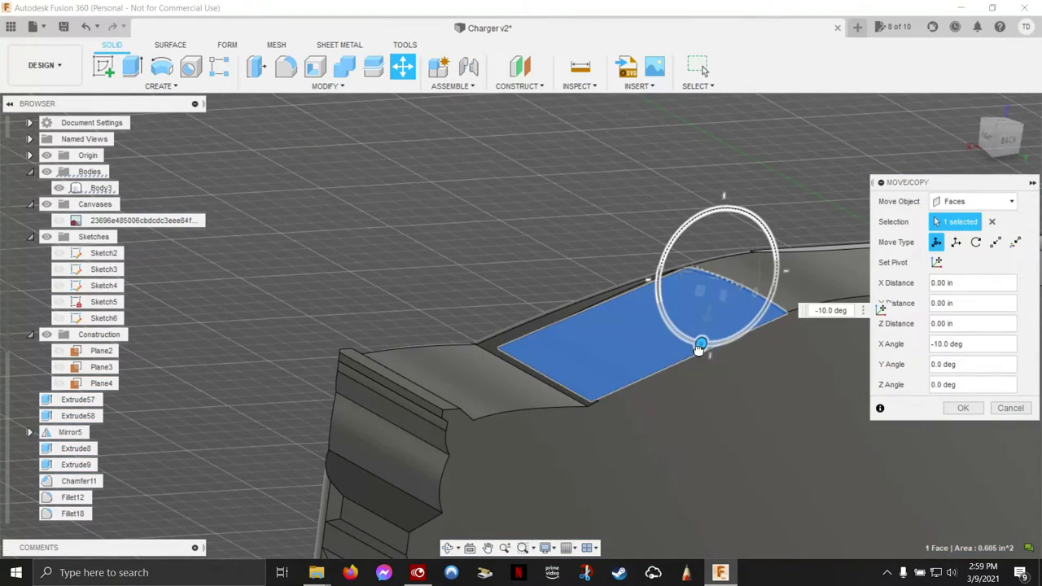
pyautogui.keyDown('shift'); pyautogui.moveTo(700, 349); pyautogui.dragTo(578, 391, button='middle'); pyautogui.keyUp('shift')
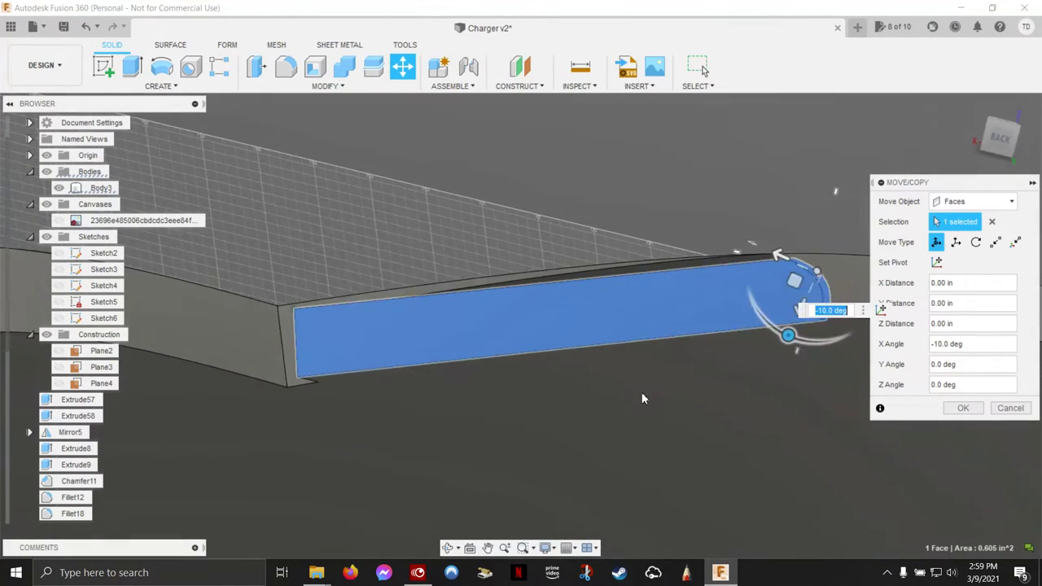
pyautogui.keyDown('shift'); pyautogui.moveTo(651, 393); pyautogui.dragTo(800, 207, button='middle'); pyautogui.keyUp('shift')
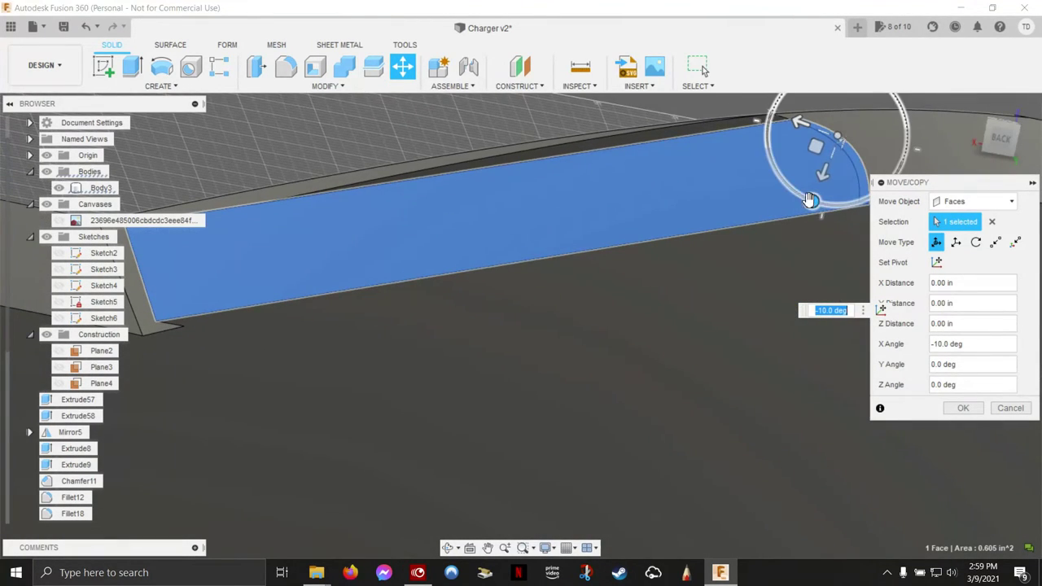
pyautogui.moveTo(811, 202); pyautogui.dragTo(812, 208)
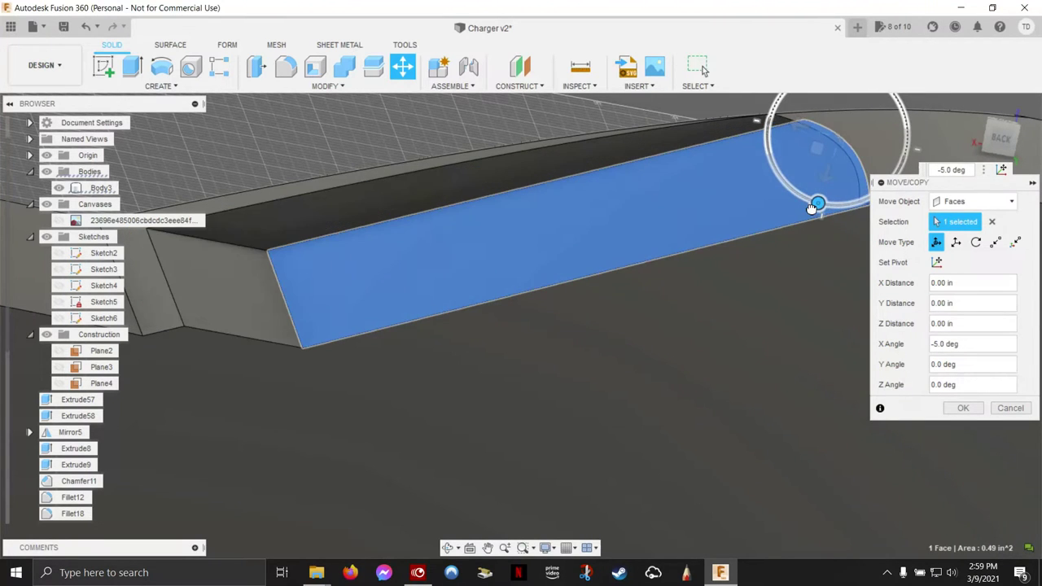
pyautogui.keyDown('shift'); pyautogui.moveTo(812, 205); pyautogui.dragTo(680, 120, button='middle'); pyautogui.keyUp('shift')
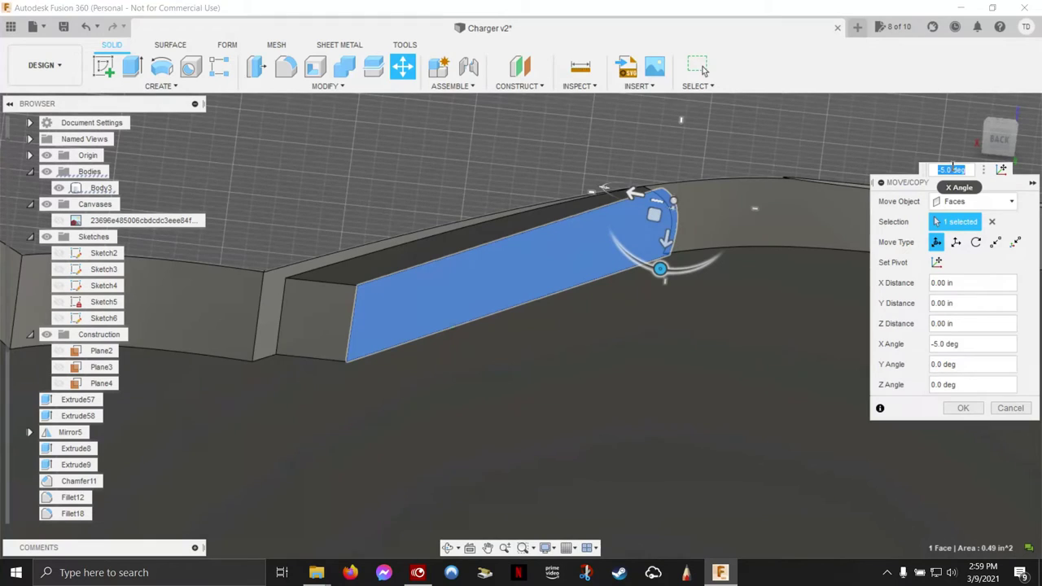
pyautogui.moveTo(934, 188); pyautogui.dragTo(934, 254)
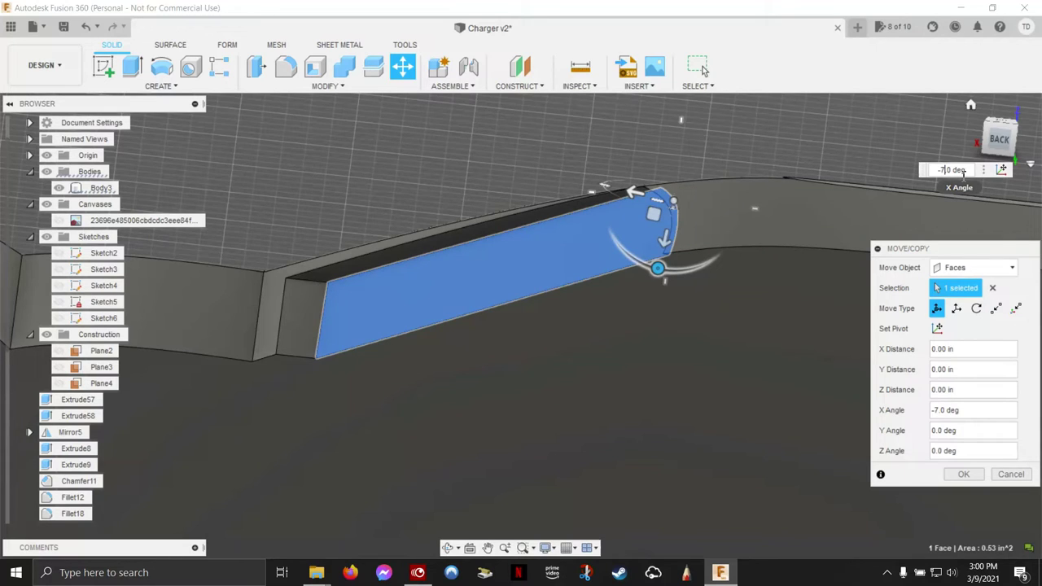
pyautogui.write('9')
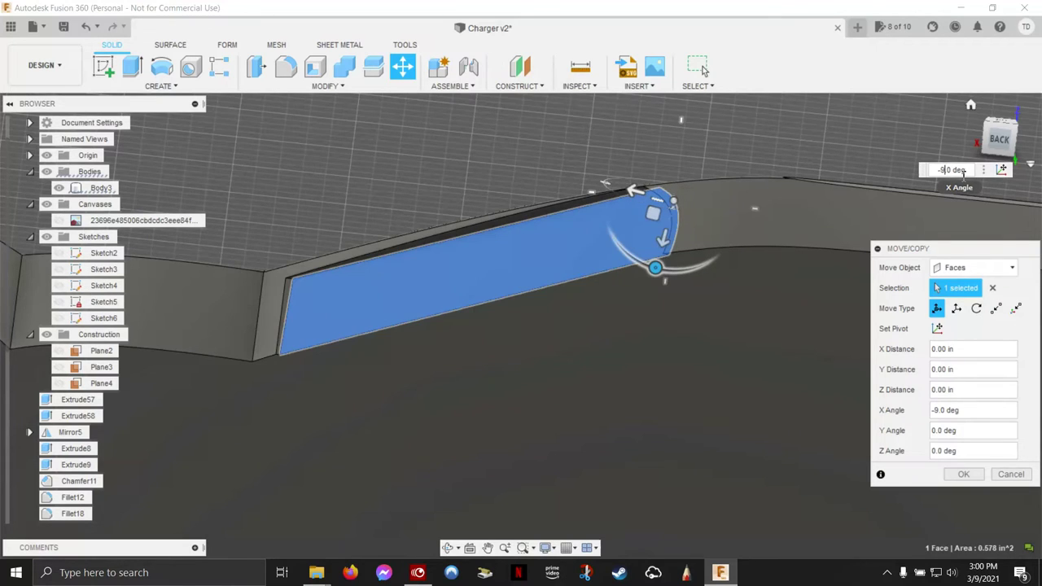
pyautogui.moveTo(963, 171)
pyautogui.keyDown('shift'); pyautogui.mouseDown(button='middle')
pyautogui.moveTo(981, 256)
pyautogui.moveTo(993, 465)
pyautogui.mouseUp(button='middle'); pyautogui.keyUp('shift')
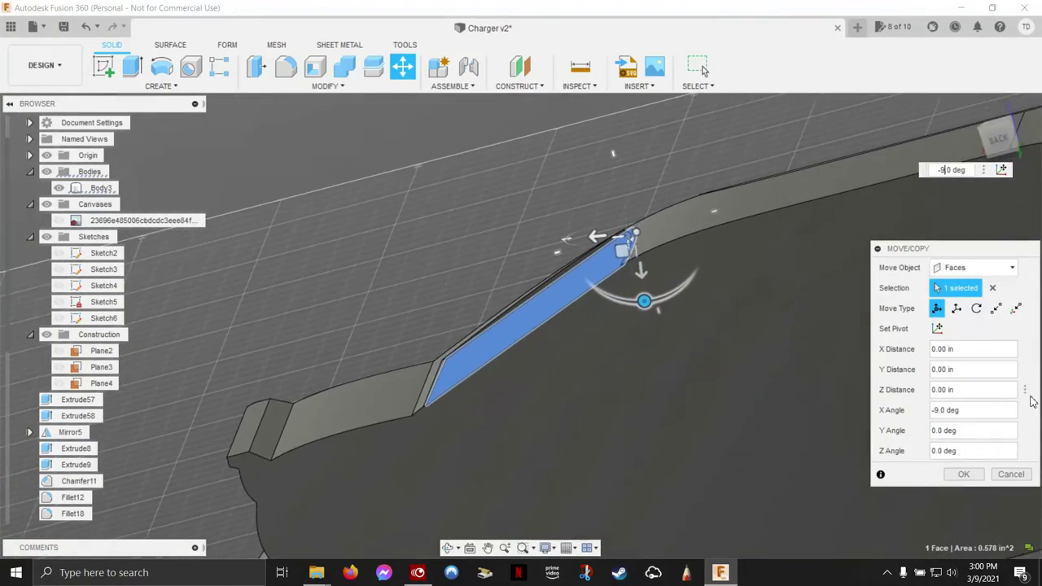
pyautogui.click(976, 477)
pyautogui.moveTo(966, 481)
pyautogui.keyDown('shift'); pyautogui.mouseDown(button='middle')
pyautogui.moveTo(649, 207)
pyautogui.moveTo(395, 332)
pyautogui.moveTo(823, 230)
pyautogui.moveTo(772, 299)
pyautogui.moveTo(716, 410)
pyautogui.moveTo(680, 396)
pyautogui.moveTo(559, 281)
pyautogui.moveTo(565, 289)
pyautogui.moveTo(633, 265)
pyautogui.moveTo(728, 263)
pyautogui.moveTo(728, 277)
pyautogui.moveTo(746, 272)
pyautogui.moveTo(490, 264)
pyautogui.moveTo(478, 246)
pyautogui.mouseUp(button='middle'); pyautogui.keyUp('shift')
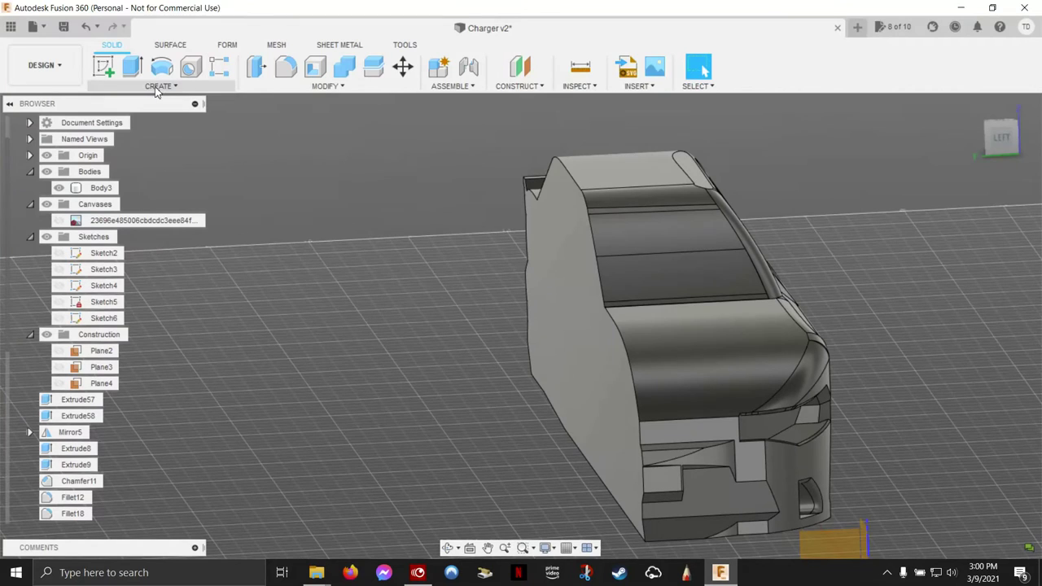
# - Mirror Body3 across its flat side face to create the full Charger body as Mirror61
pyautogui.click(157, 86)
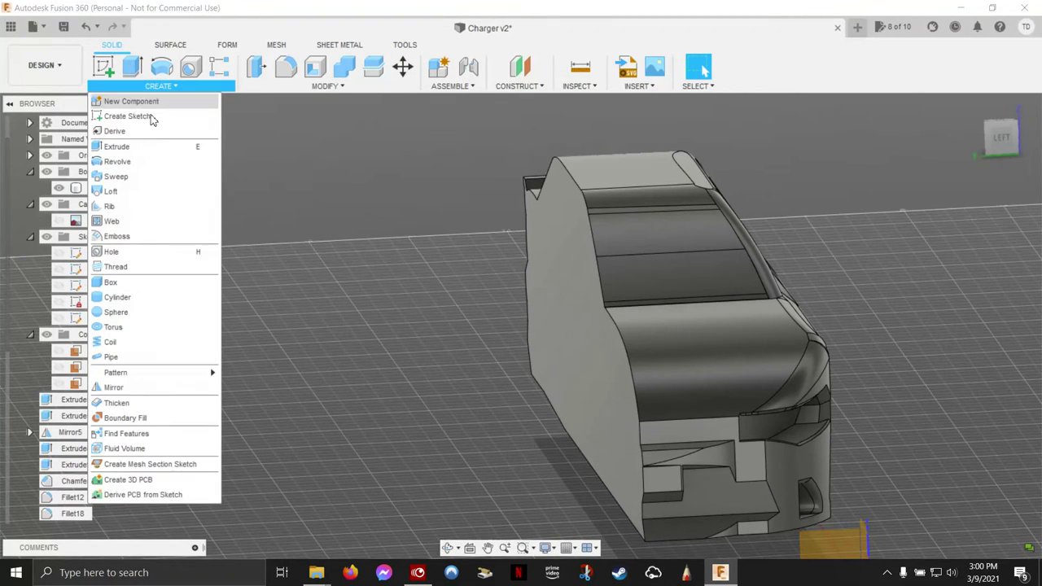
pyautogui.click(122, 388)
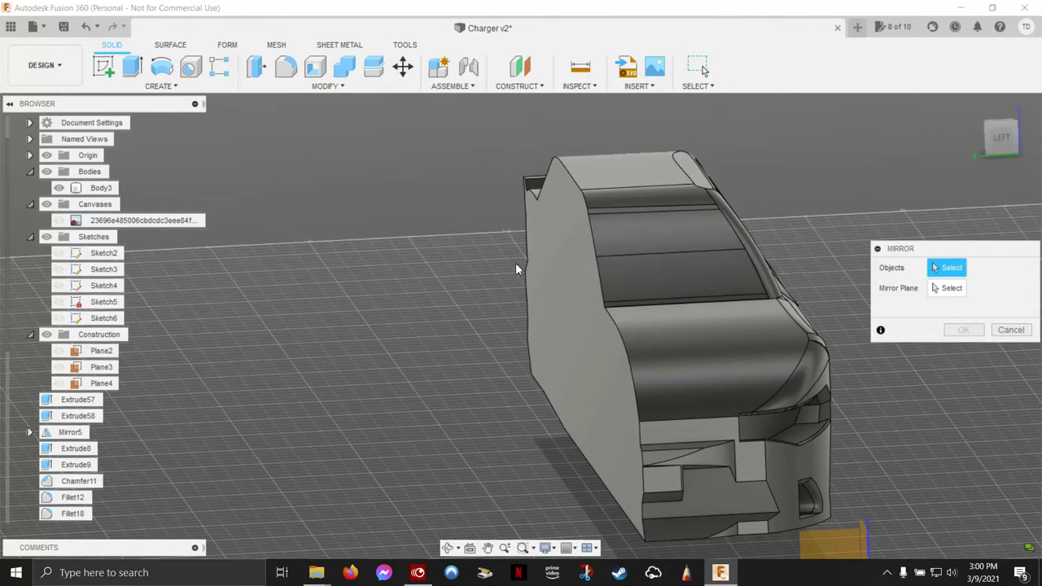
pyautogui.click(619, 301)
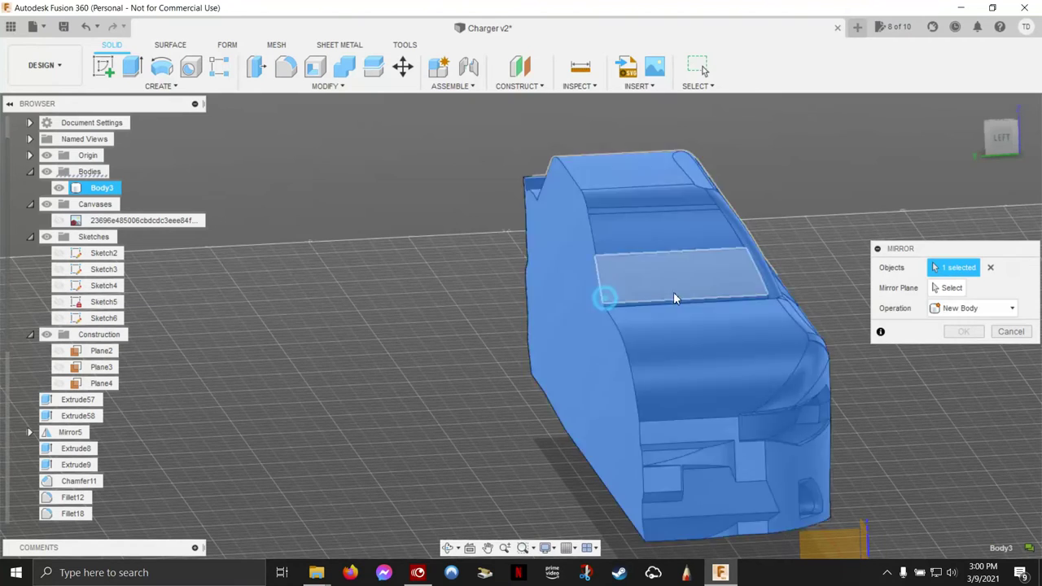
pyautogui.click(614, 350)
pyautogui.click(953, 333)
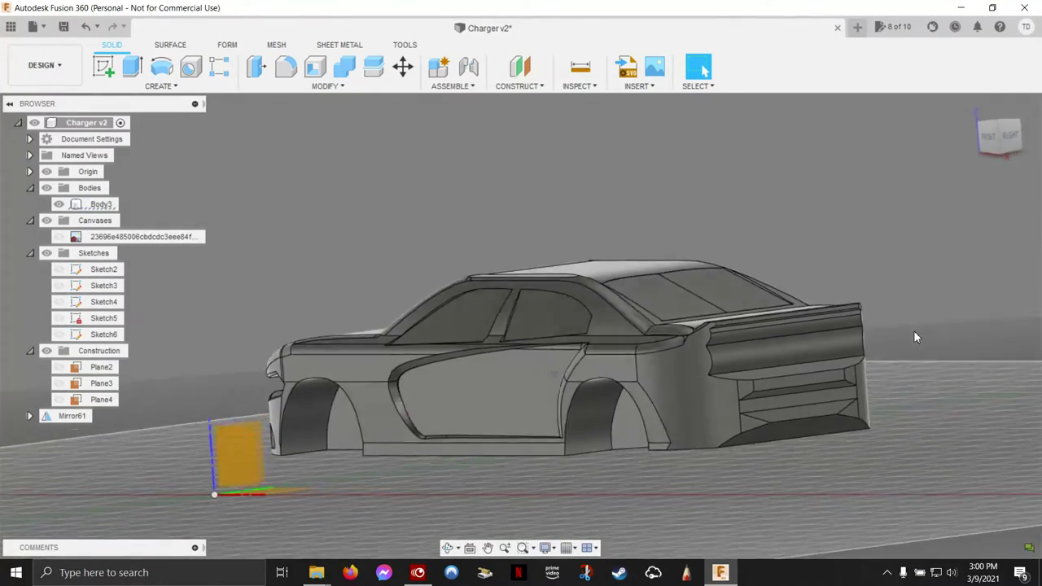
pyautogui.press('F6')
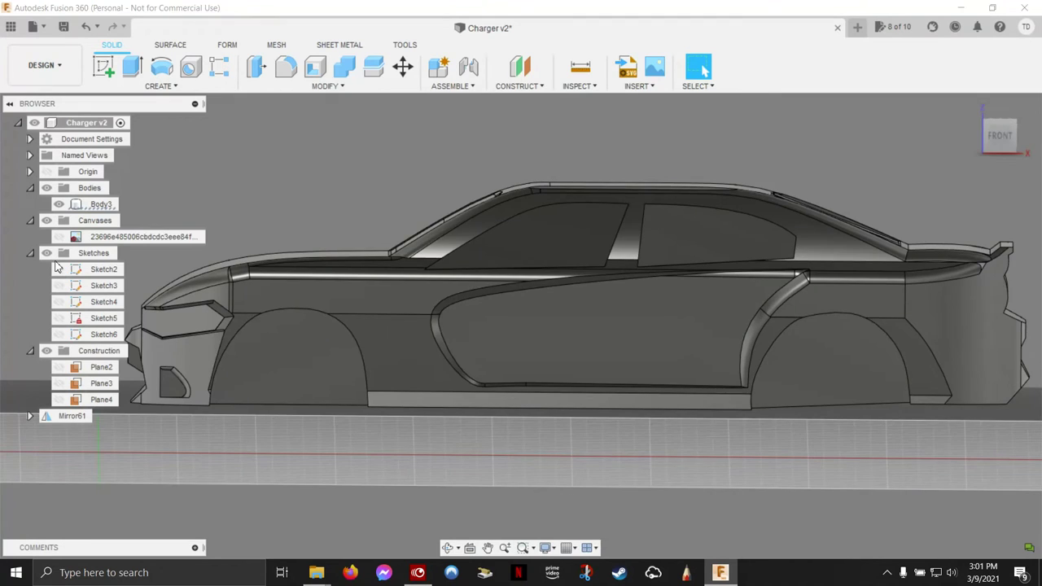
# - Show the outline sketches and select the two front wheel-arch ring profiles
pyautogui.click(58, 269)
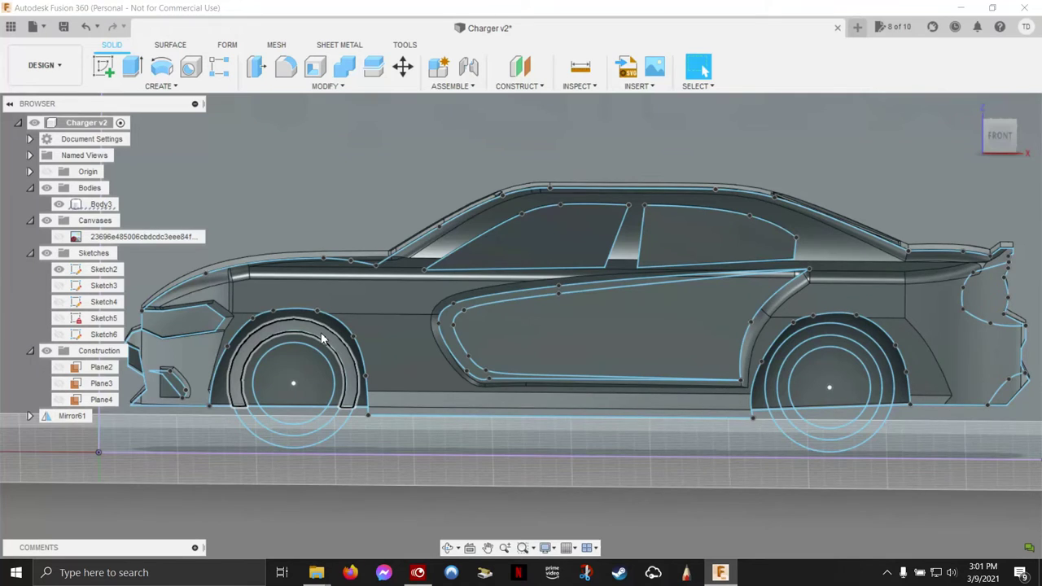
pyautogui.click(322, 339)
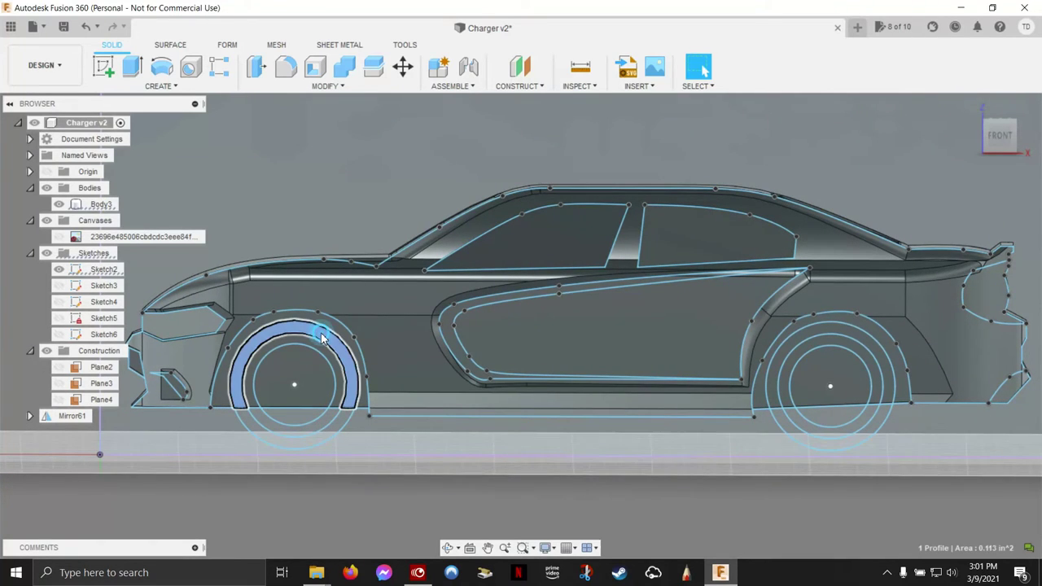
pyautogui.moveTo(322, 348)
pyautogui.keyDown('shift'); pyautogui.mouseDown(button='middle')
pyautogui.moveTo(341, 388)
pyautogui.moveTo(320, 419)
pyautogui.mouseUp(button='middle'); pyautogui.keyUp('shift')
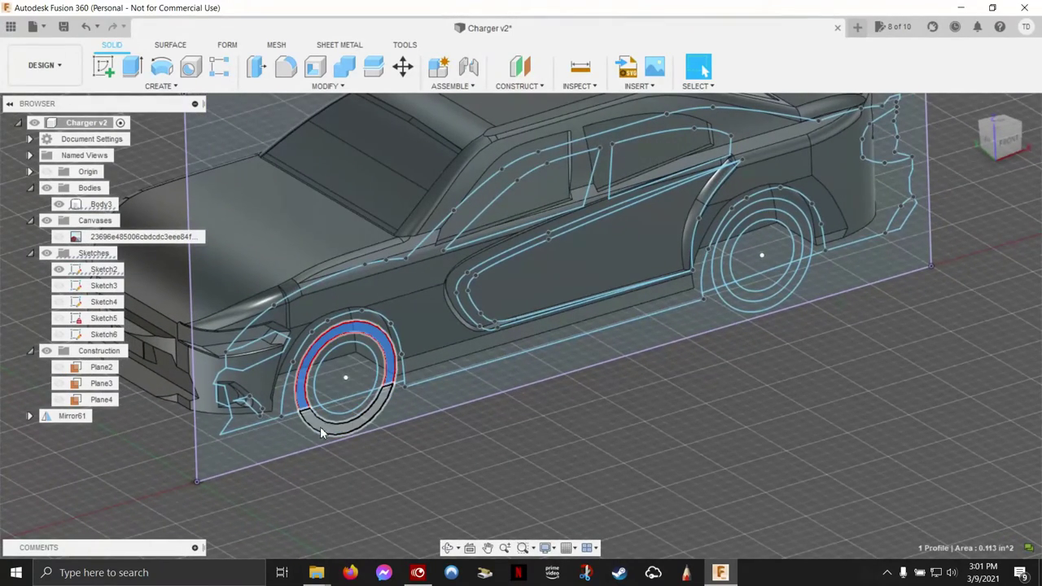
pyautogui.click(321, 426)
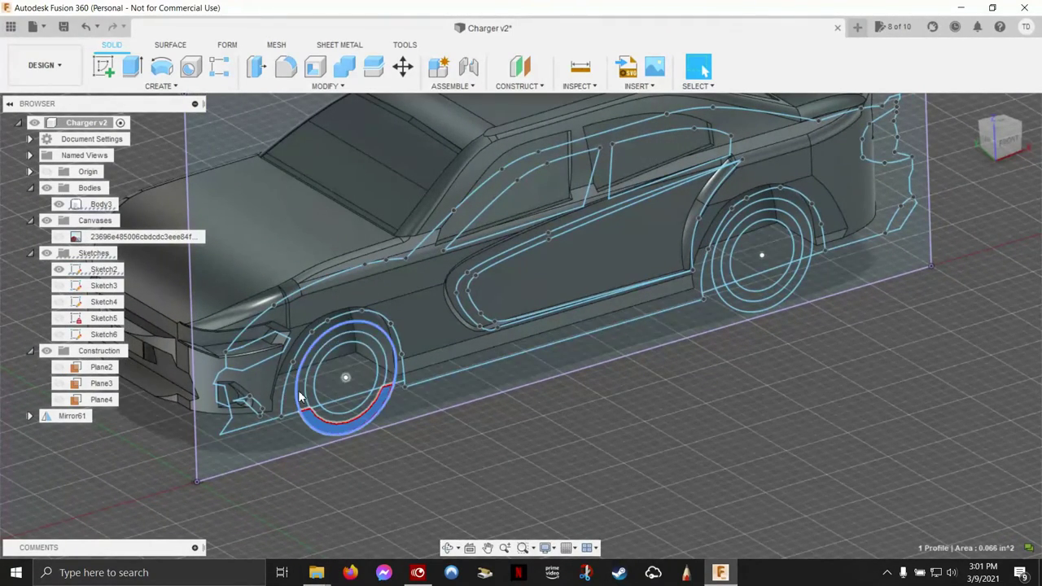
# - Extrude the tire ring profiles -0.35 in inward as the new body Body4
pyautogui.rightClick(476, 447)
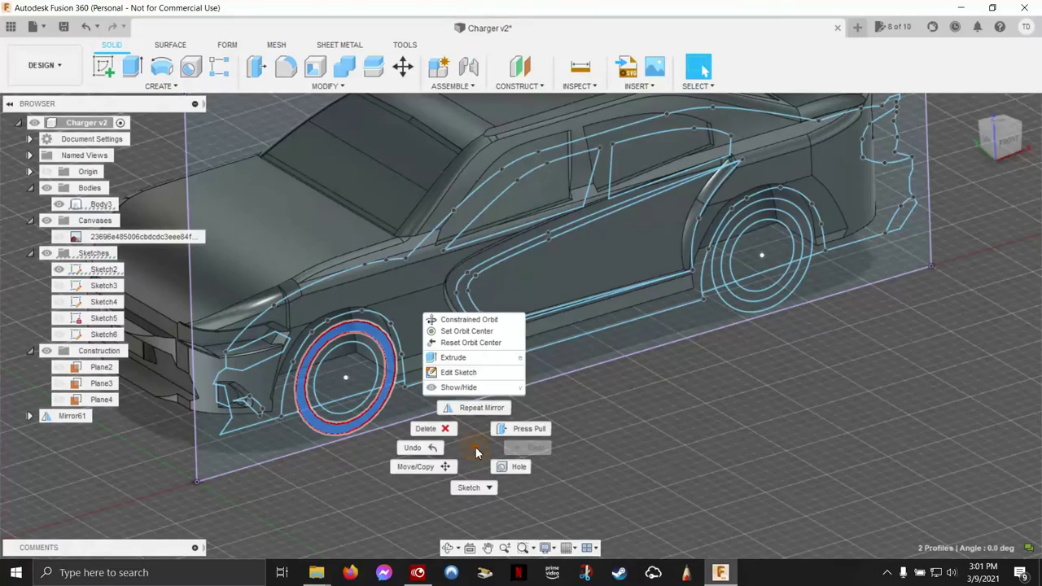
pyautogui.click(506, 432)
pyautogui.moveTo(506, 432)
pyautogui.keyDown('shift'); pyautogui.mouseDown(button='middle')
pyautogui.moveTo(417, 338)
pyautogui.moveTo(456, 326)
pyautogui.mouseUp(button='middle'); pyautogui.keyUp('shift')
pyautogui.moveTo(456, 326); pyautogui.dragTo(452, 324)
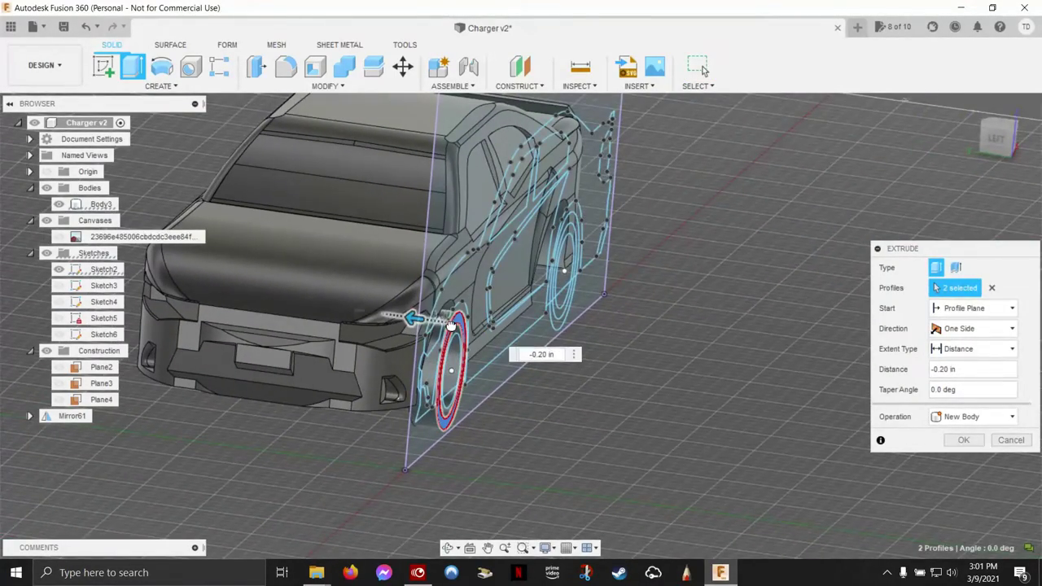
pyautogui.keyDown('shift'); pyautogui.moveTo(432, 325); pyautogui.dragTo(516, 350, button='middle'); pyautogui.keyUp('shift')
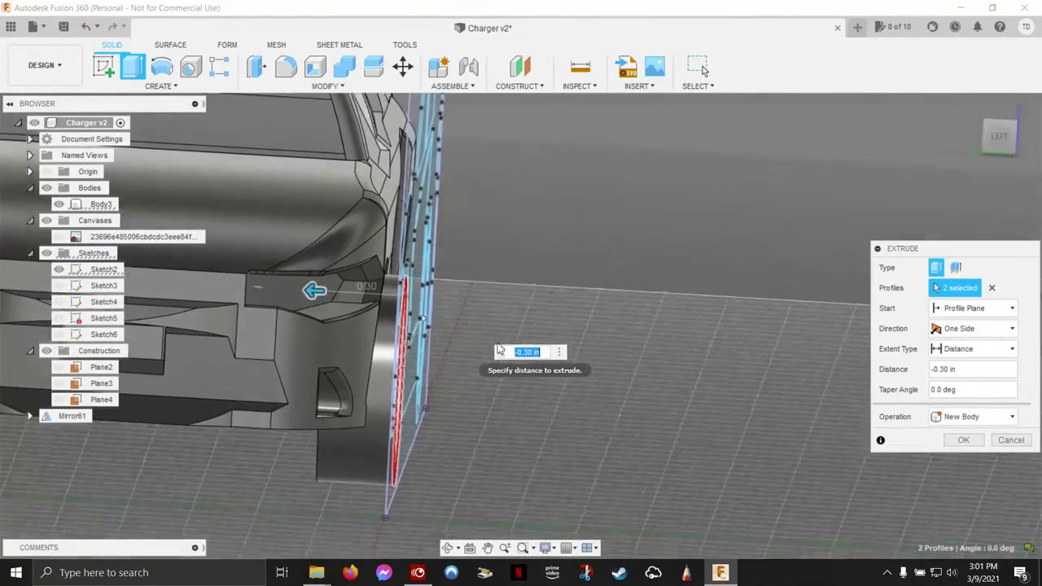
pyautogui.keyDown('shift'); pyautogui.moveTo(515, 350); pyautogui.dragTo(326, 297, button='middle'); pyautogui.keyUp('shift')
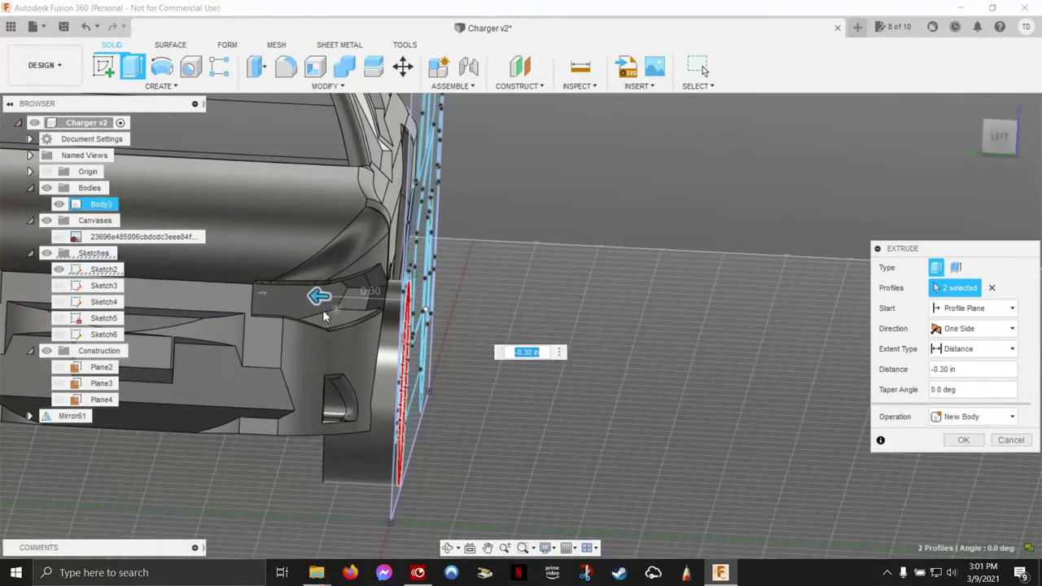
pyautogui.moveTo(321, 295); pyautogui.dragTo(302, 296)
pyautogui.keyDown('shift'); pyautogui.moveTo(302, 295); pyautogui.dragTo(545, 303, button='middle'); pyautogui.keyUp('shift')
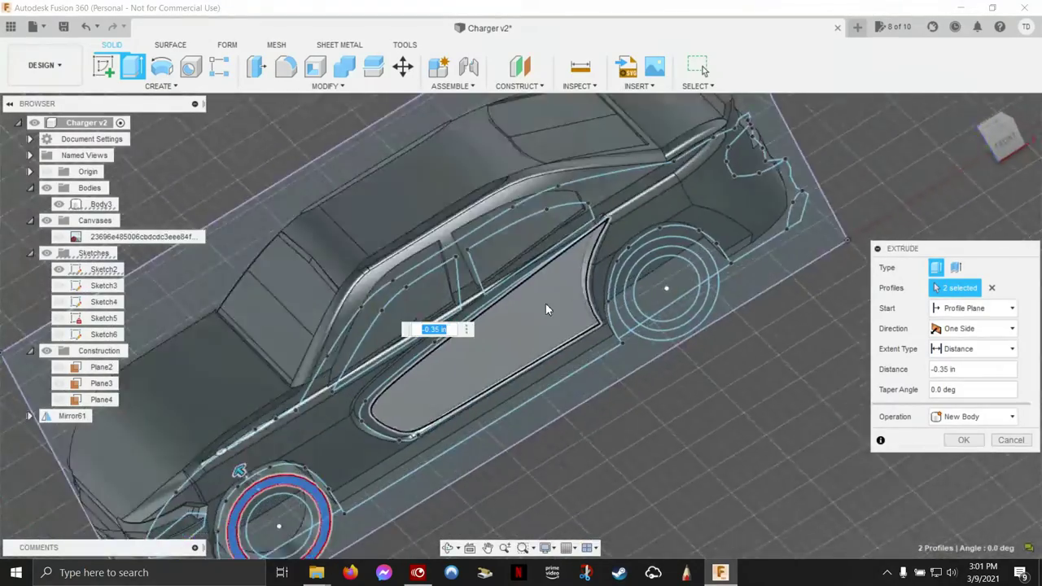
pyautogui.keyDown('shift'); pyautogui.moveTo(547, 309); pyautogui.dragTo(974, 446, button='middle'); pyautogui.keyUp('shift')
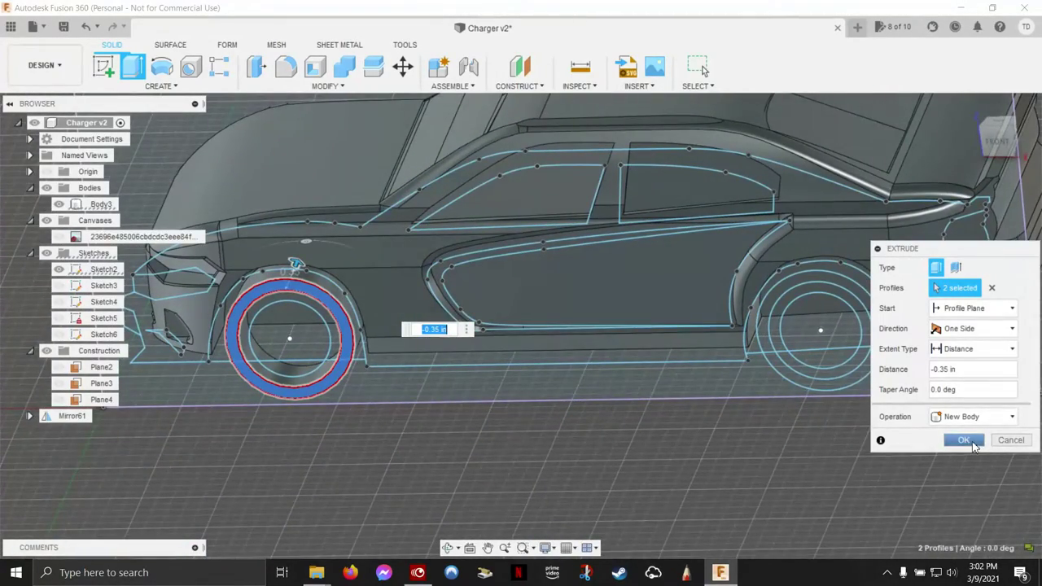
pyautogui.click(964, 440)
pyautogui.scroll(3, 299, 323)
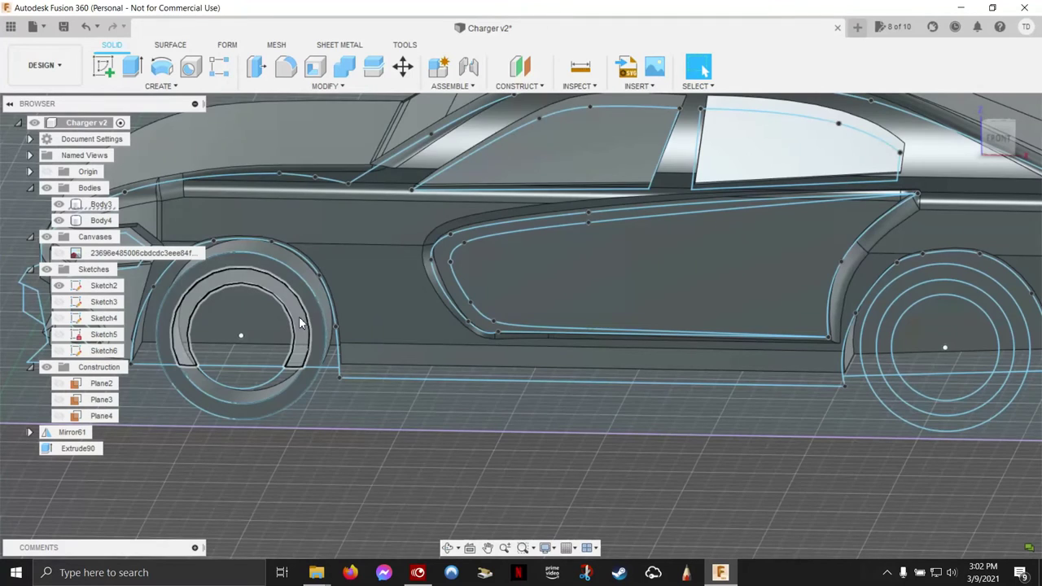
pyautogui.click(300, 323)
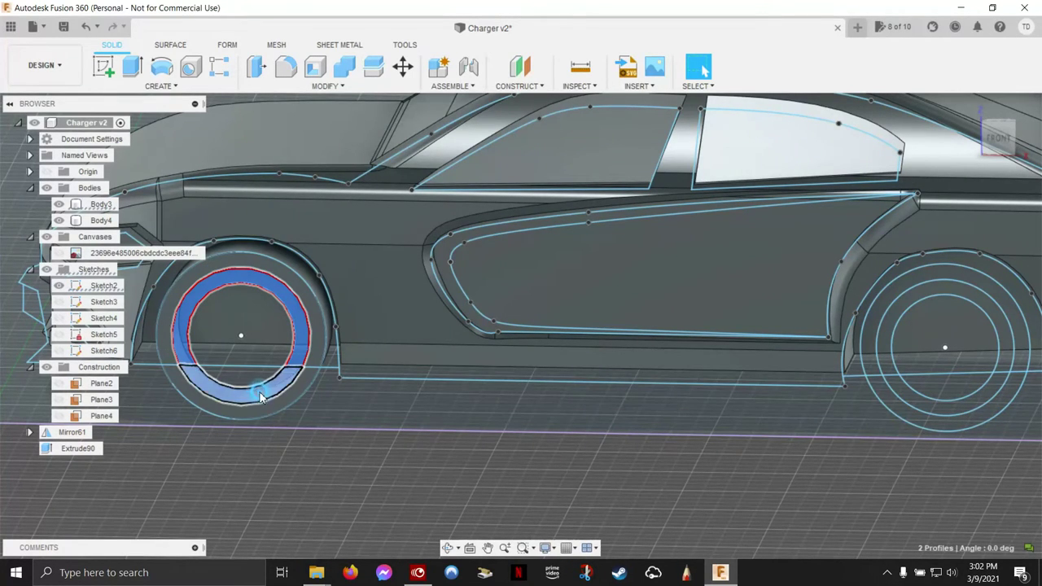
# - Dismiss the quick actions and clear the wheel profile selection
pyautogui.rightClick(341, 481)
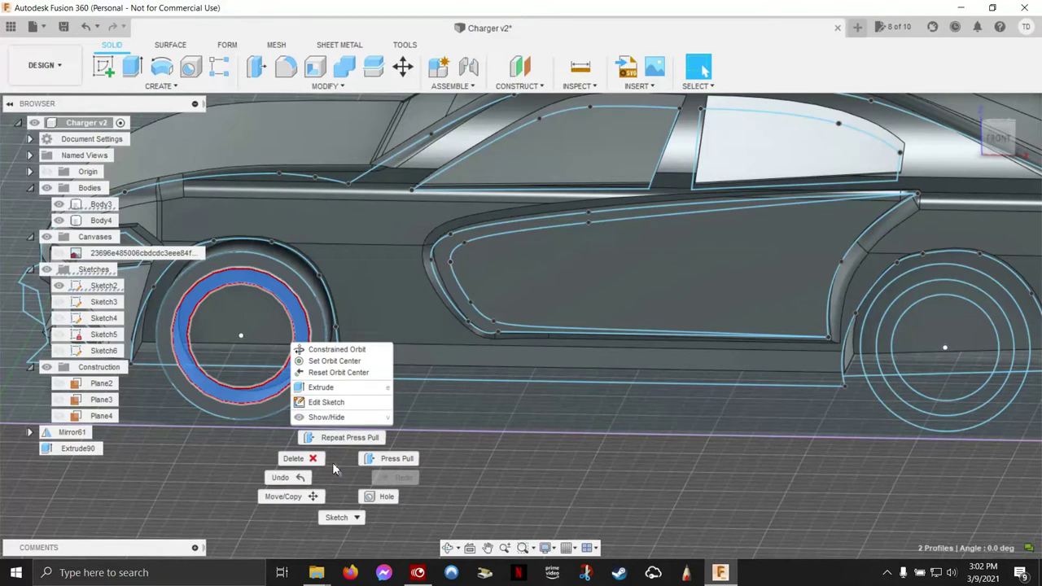
pyautogui.click(332, 462)
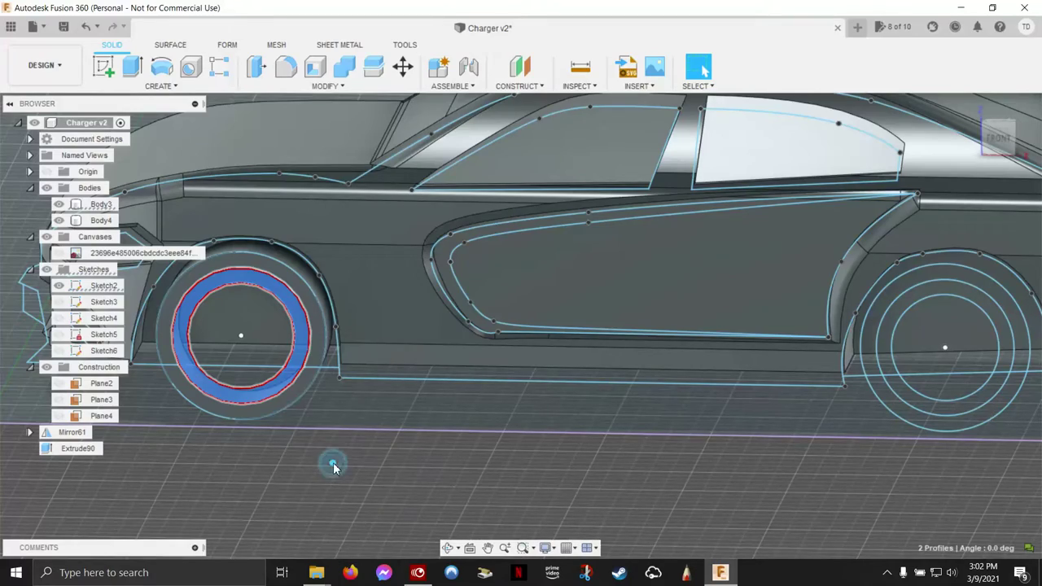
pyautogui.click(310, 466)
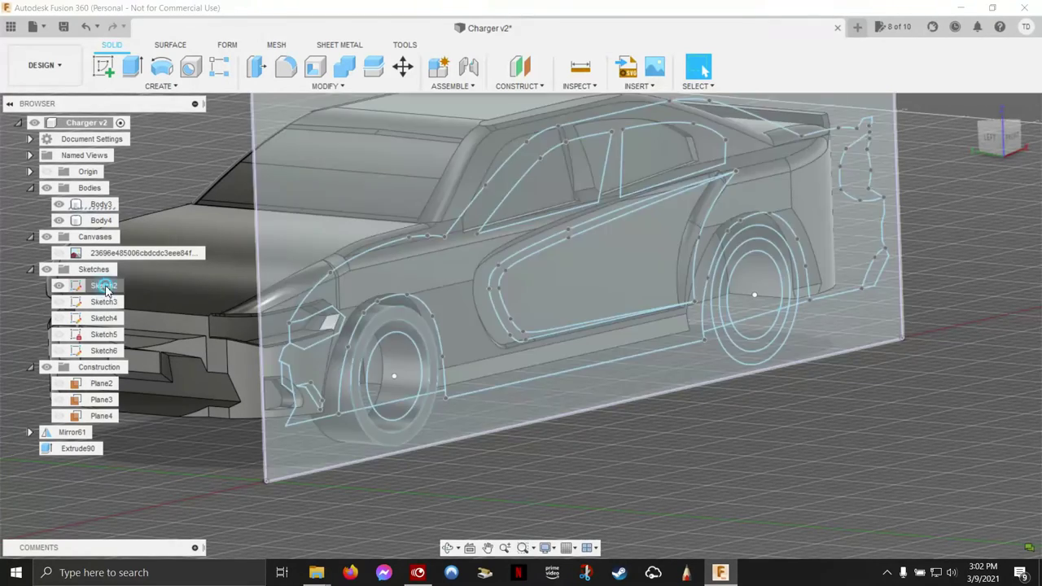
# - Move Sketch2 -0.10 in along Z, then select the front wheel's inner ring profile
pyautogui.click(104, 286)
pyautogui.rightClick(568, 500)
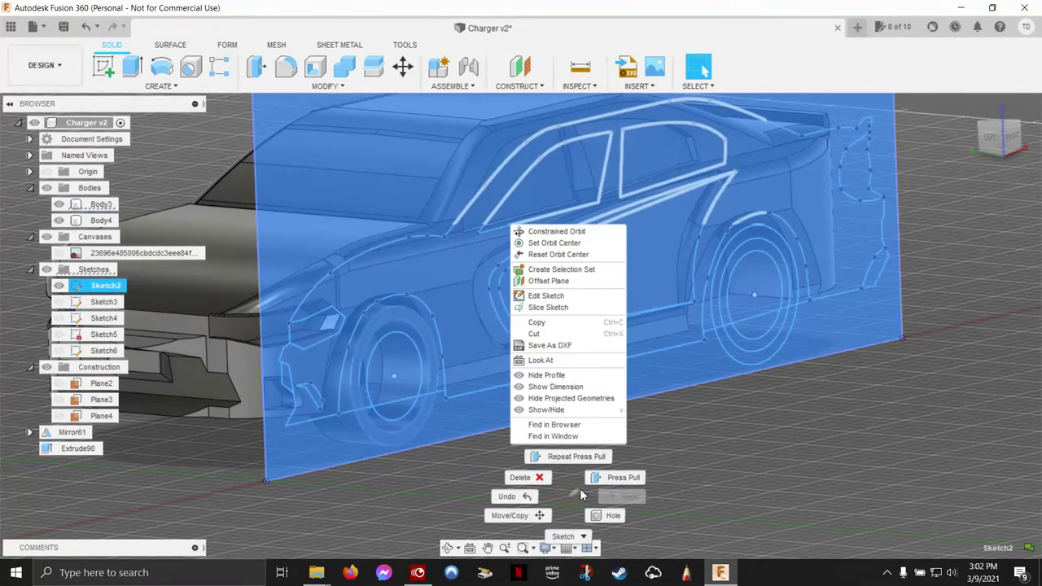
pyautogui.click(535, 522)
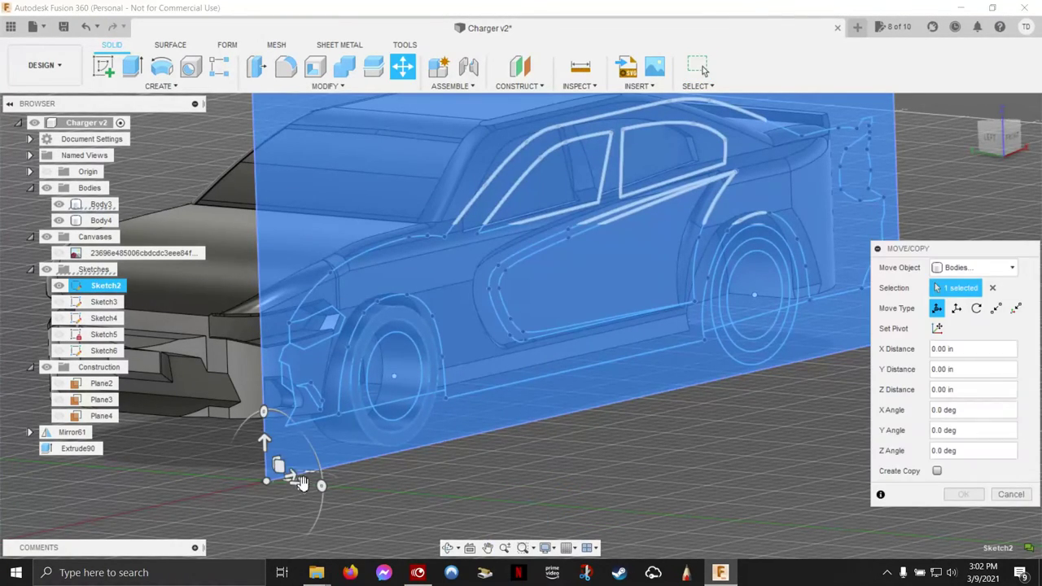
pyautogui.moveTo(295, 485); pyautogui.dragTo(285, 484)
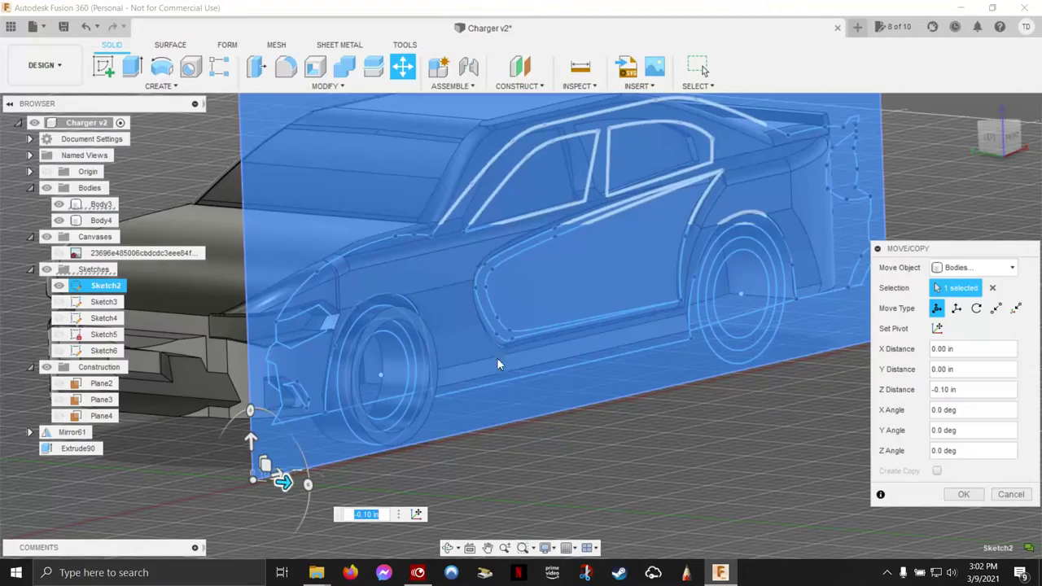
pyautogui.click(964, 495)
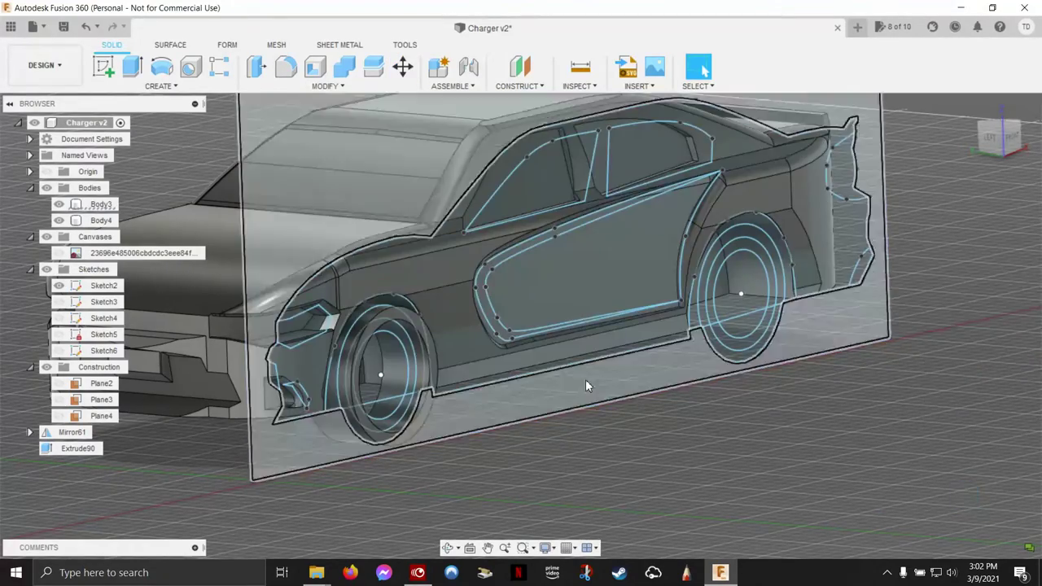
pyautogui.scroll(5, 402, 334)
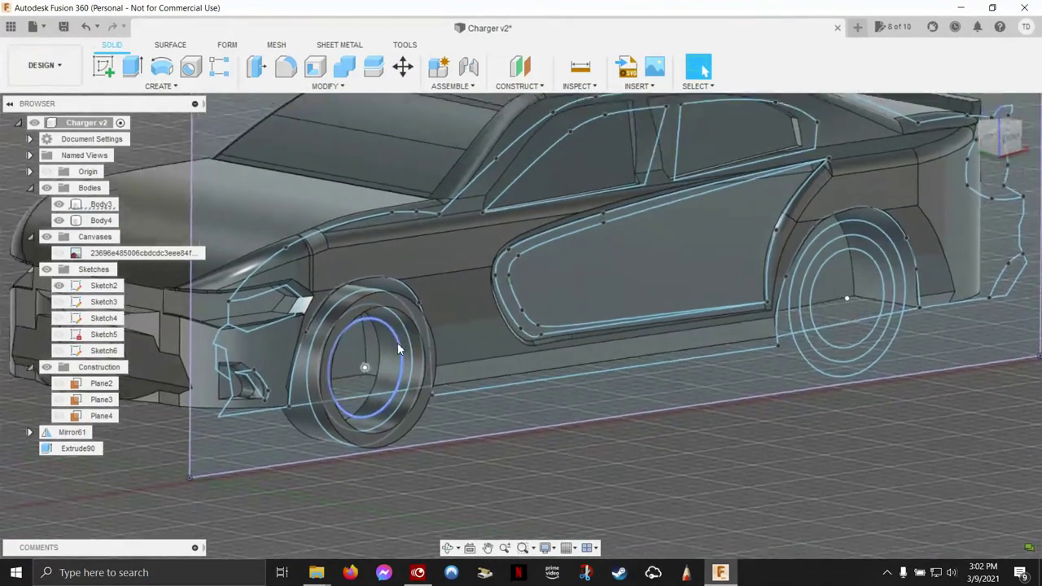
pyautogui.click(407, 321)
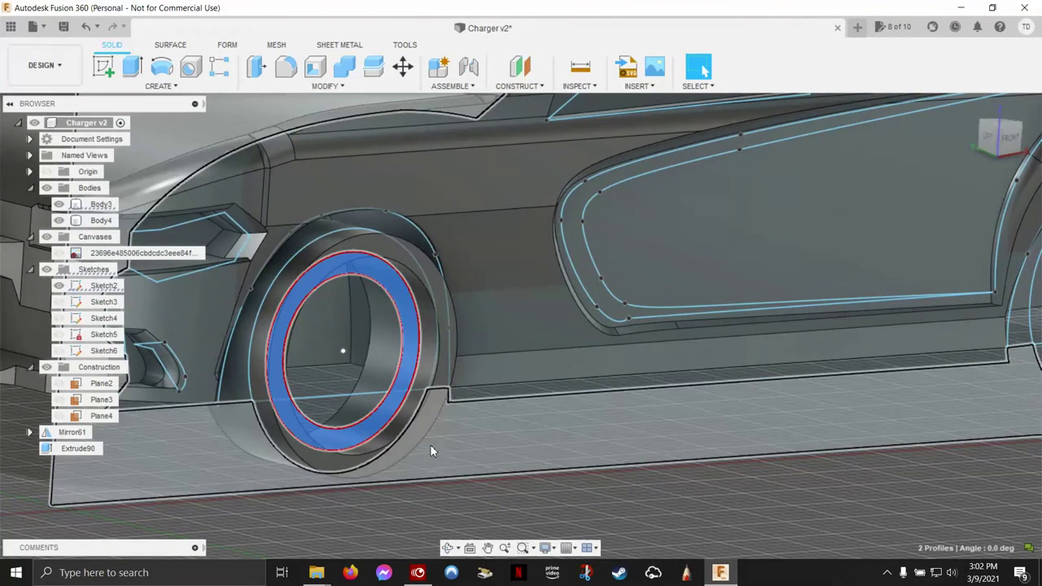
# - Extrude the front wheel's inner ring two-sided, 0.05 in and 0.25 in, joined to the tire
pyautogui.rightClick(459, 496)
pyautogui.click(492, 473)
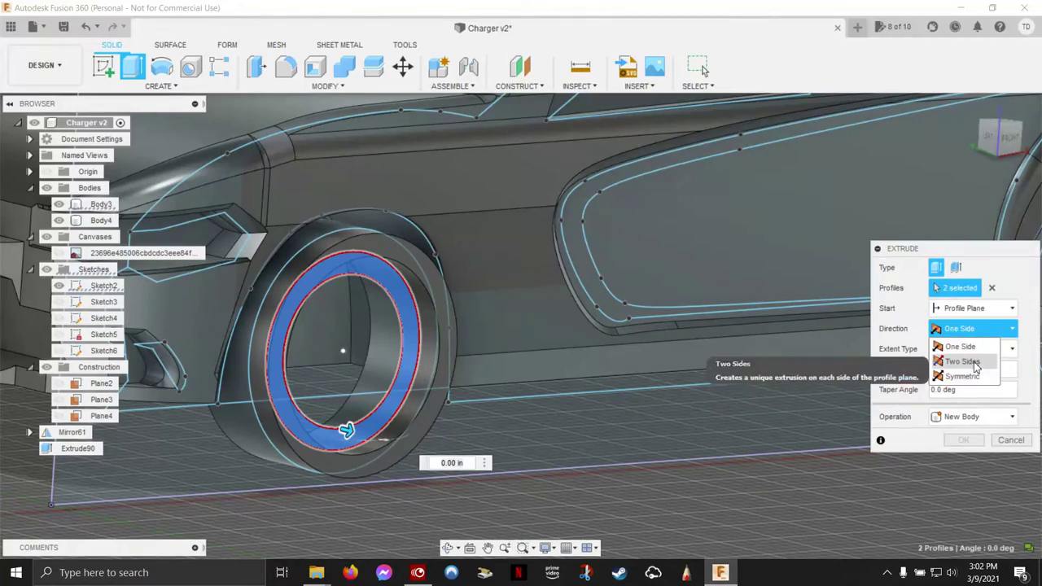
pyautogui.click(965, 362)
pyautogui.keyDown('shift'); pyautogui.moveTo(319, 373); pyautogui.dragTo(427, 442, button='middle'); pyautogui.keyUp('shift')
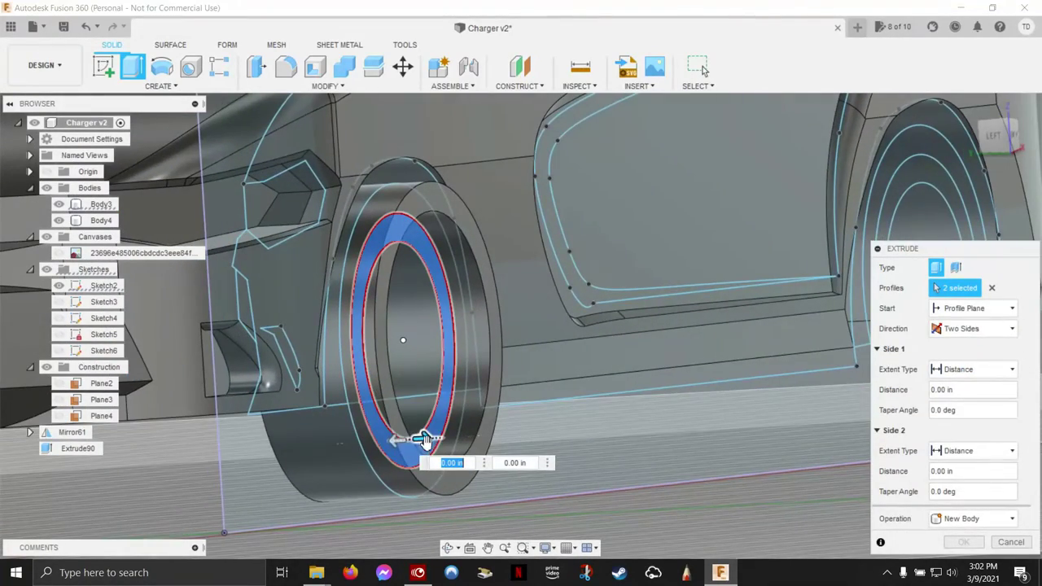
pyautogui.moveTo(423, 440); pyautogui.dragTo(453, 448)
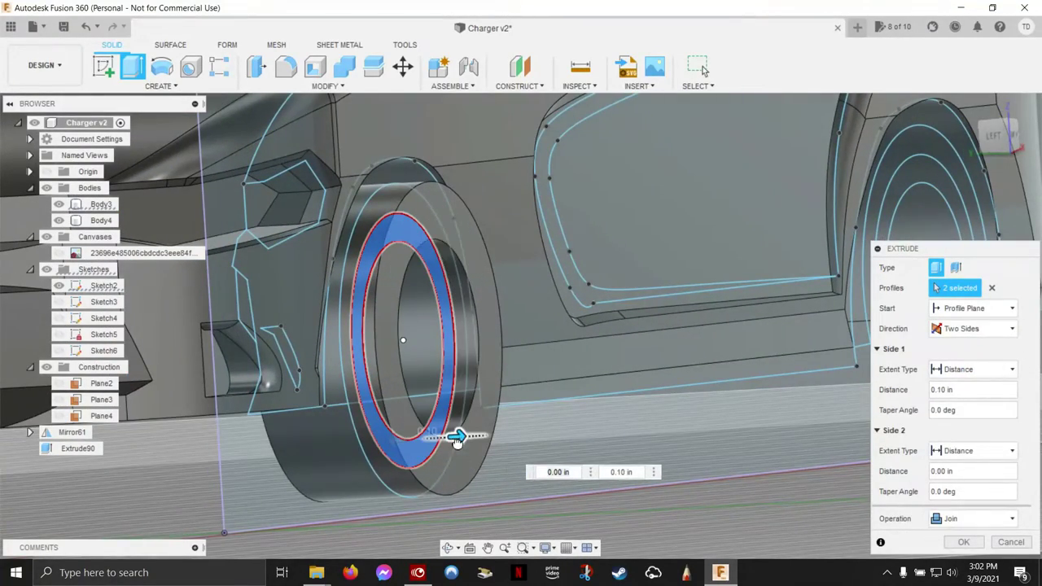
pyautogui.moveTo(452, 448)
pyautogui.keyDown('shift'); pyautogui.mouseDown(button='middle')
pyautogui.moveTo(407, 437)
pyautogui.moveTo(392, 453)
pyautogui.mouseUp(button='middle'); pyautogui.keyUp('shift')
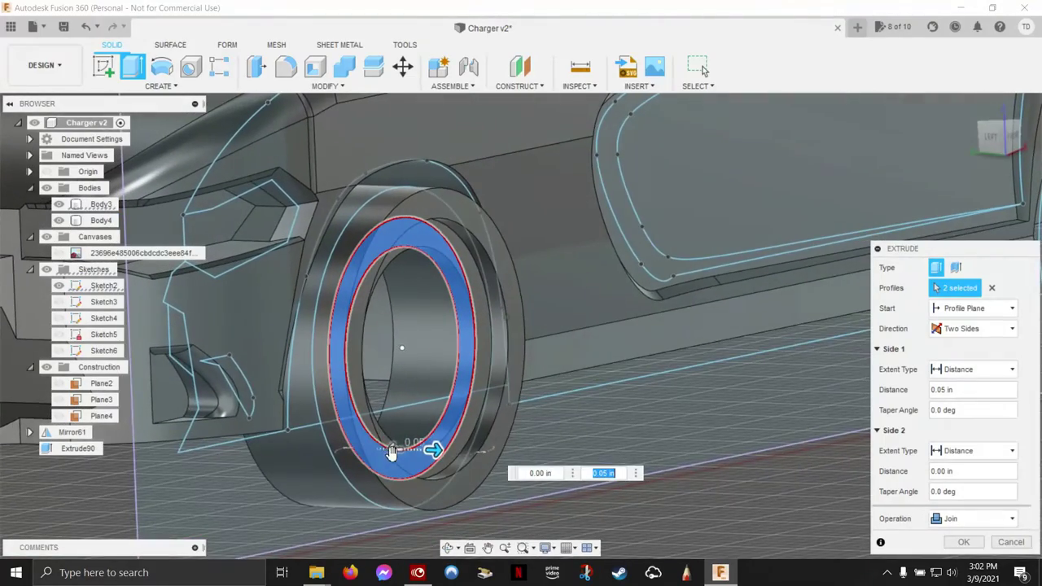
pyautogui.moveTo(392, 450); pyautogui.dragTo(326, 459)
pyautogui.moveTo(324, 460)
pyautogui.keyDown('shift'); pyautogui.mouseDown(button='middle')
pyautogui.moveTo(377, 427)
pyautogui.moveTo(456, 448)
pyautogui.moveTo(444, 452)
pyautogui.moveTo(485, 397)
pyautogui.mouseUp(button='middle'); pyautogui.keyUp('shift')
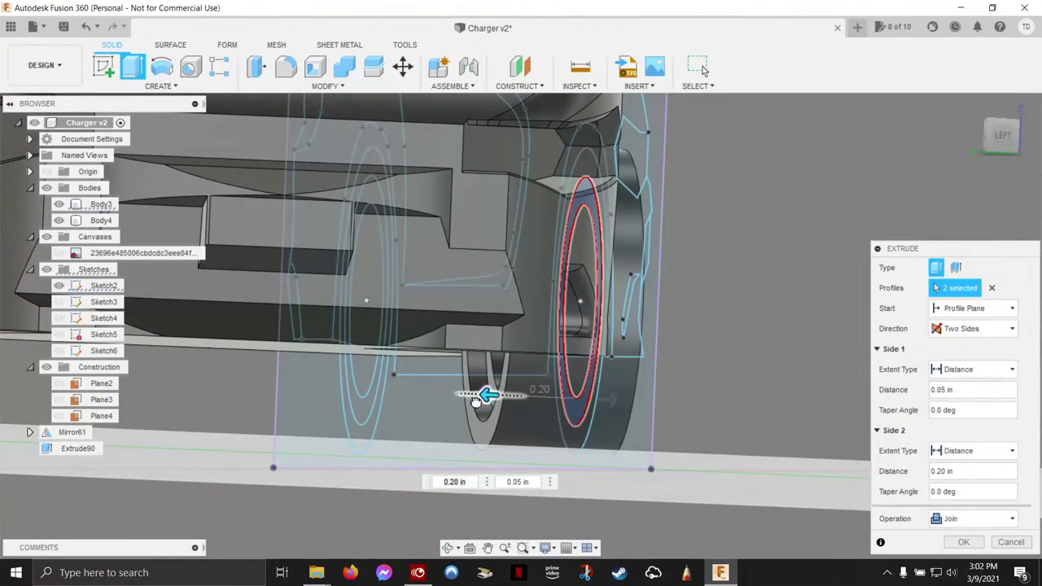
pyautogui.moveTo(476, 403); pyautogui.dragTo(465, 395)
pyautogui.moveTo(465, 396)
pyautogui.keyDown('shift'); pyautogui.mouseDown(button='middle')
pyautogui.moveTo(499, 373)
pyautogui.moveTo(519, 379)
pyautogui.moveTo(567, 335)
pyautogui.mouseUp(button='middle'); pyautogui.keyUp('shift')
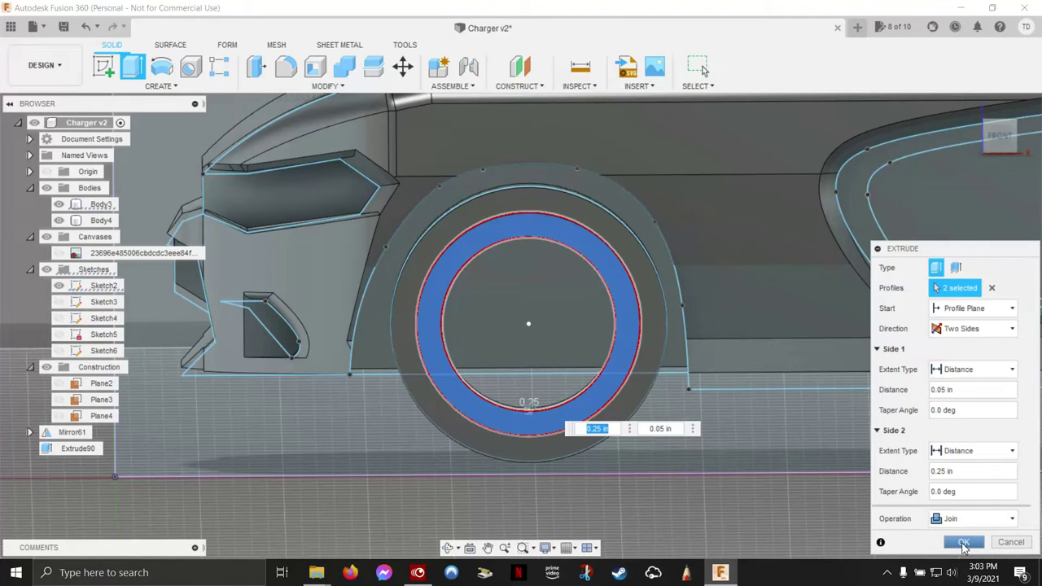
pyautogui.click(963, 543)
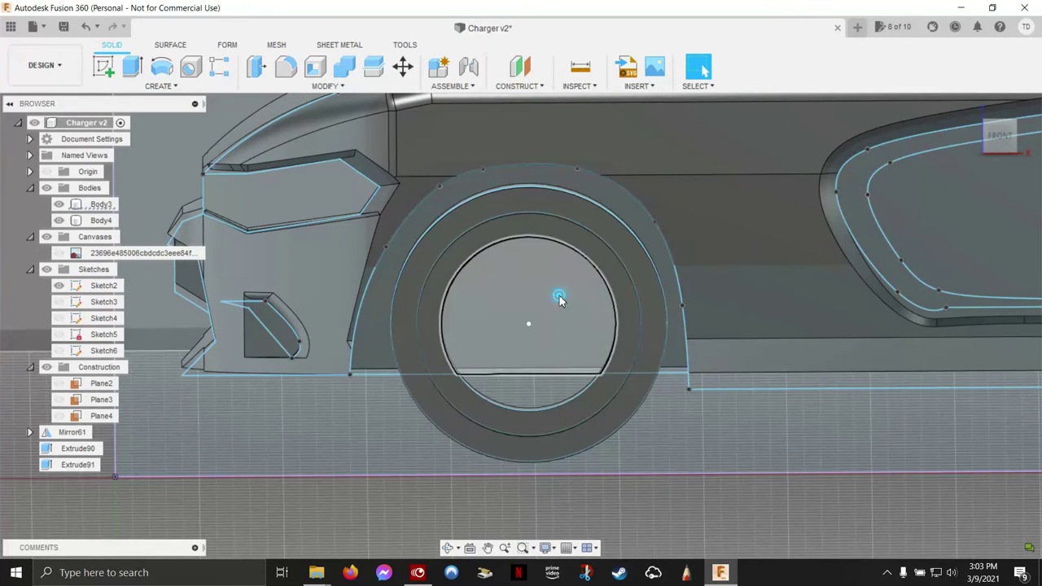
# - Select the front wheel's inner circle and the strip below it
pyautogui.click(559, 301)
pyautogui.keyDown('shift'); pyautogui.click(538, 398); pyautogui.keyUp('shift')
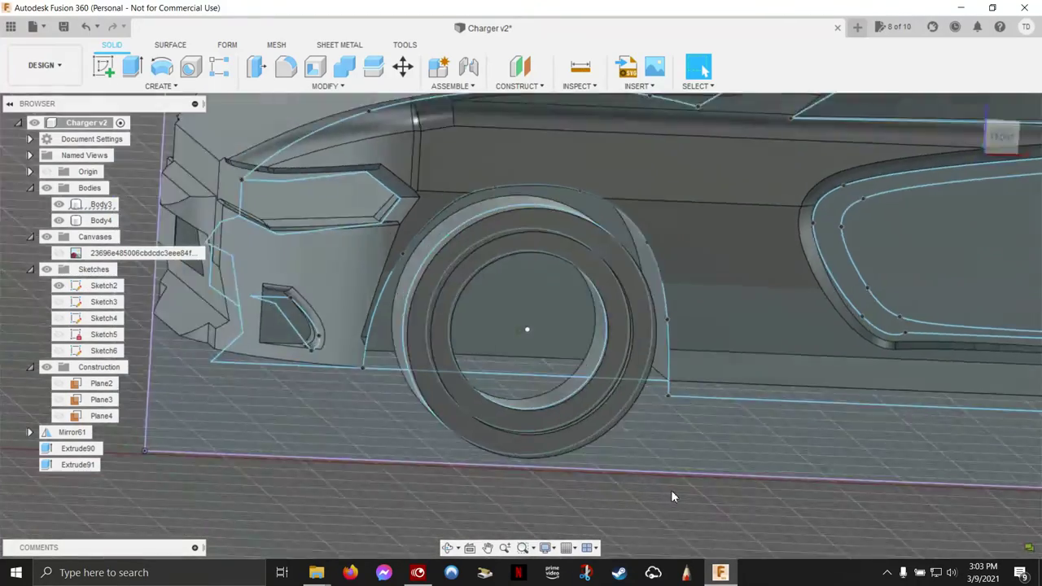
pyautogui.keyDown('shift'); pyautogui.moveTo(703, 514); pyautogui.dragTo(327, 465, button='middle'); pyautogui.keyUp('shift')
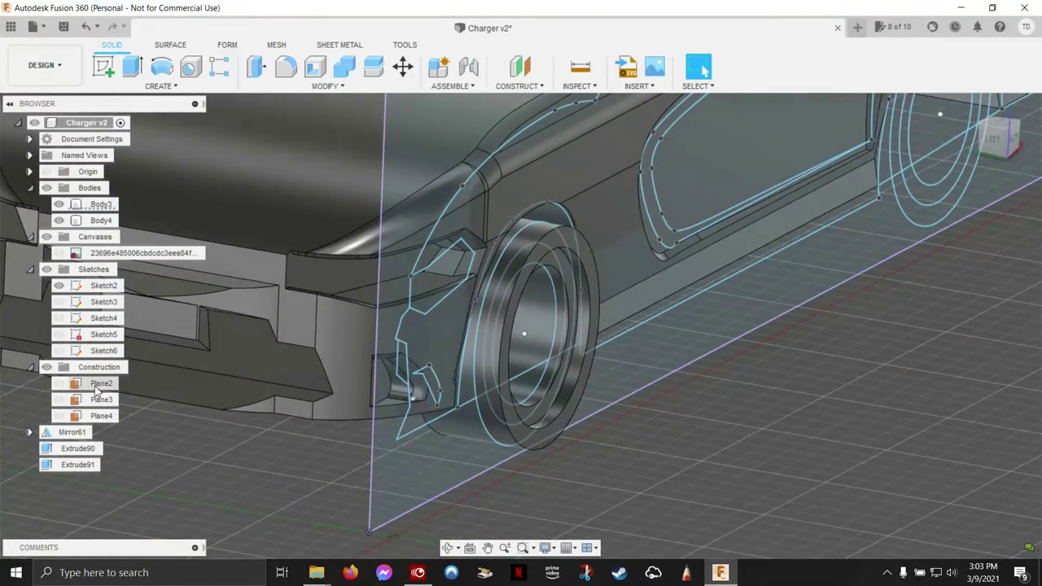
pyautogui.keyDown('shift'); pyautogui.moveTo(544, 308); pyautogui.dragTo(662, 389, button='middle'); pyautogui.keyUp('shift')
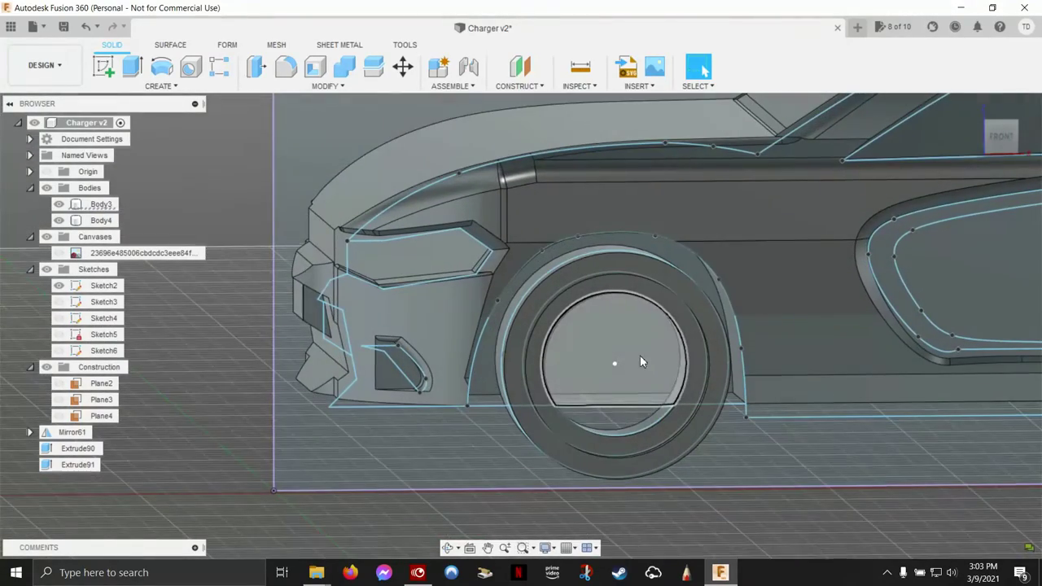
pyautogui.click(640, 357)
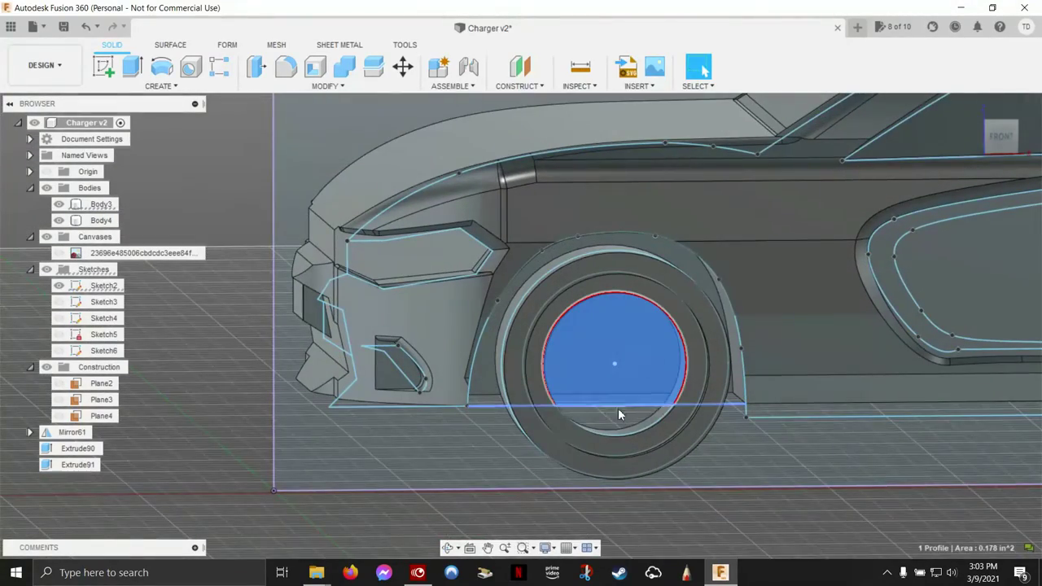
pyautogui.click(617, 412)
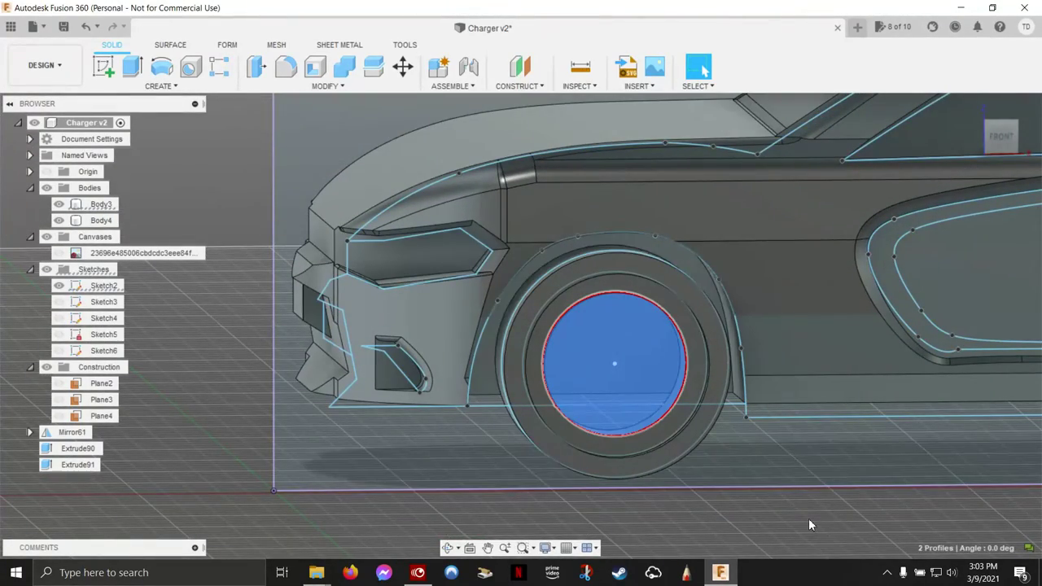
# - Extrude the two wheel profiles -0.25 in with Join to form the wheel disc
pyautogui.rightClick(810, 525)
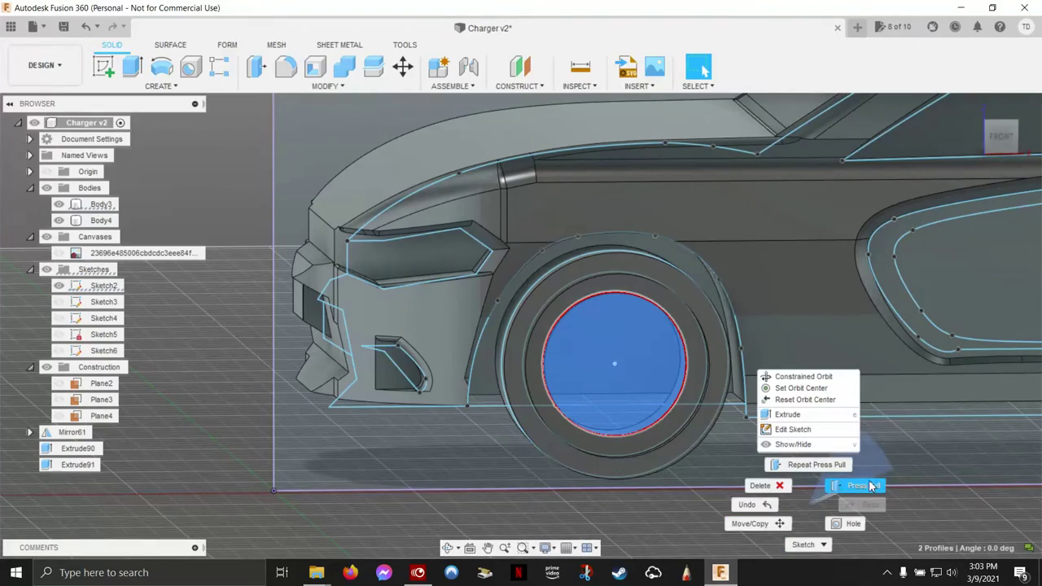
pyautogui.click(865, 487)
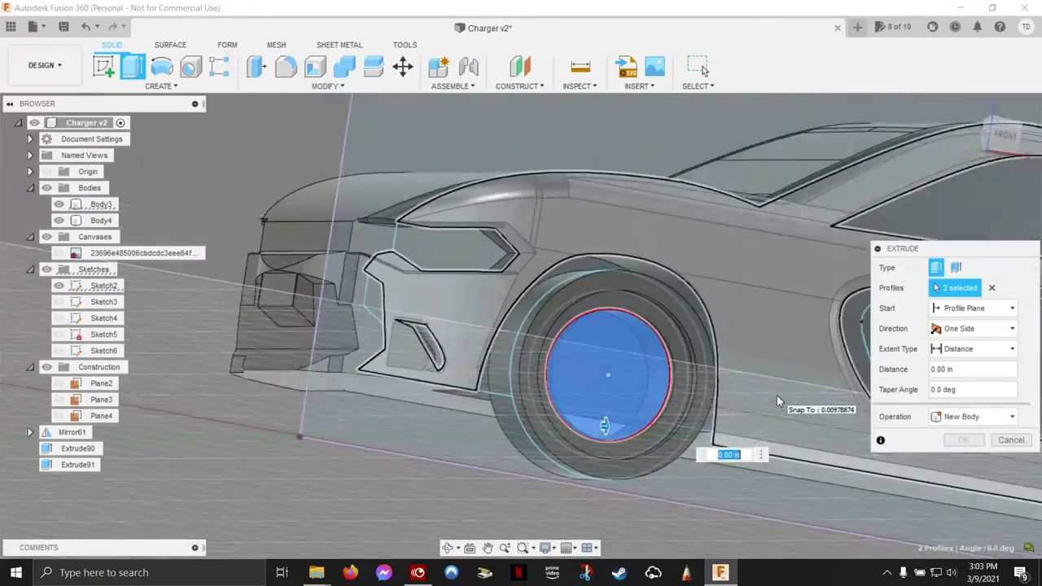
pyautogui.keyDown('shift'); pyautogui.moveTo(777, 399); pyautogui.dragTo(666, 430, button='middle'); pyautogui.keyUp('shift')
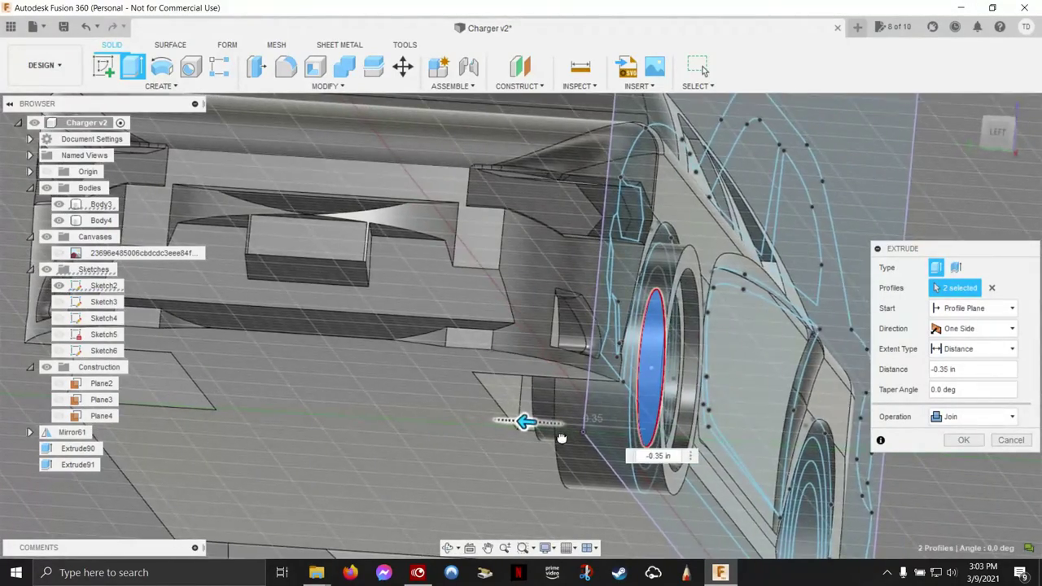
pyautogui.keyDown('shift'); pyautogui.moveTo(567, 438); pyautogui.dragTo(562, 437, button='middle'); pyautogui.keyUp('shift')
pyautogui.moveTo(562, 437)
pyautogui.mouseDown()
pyautogui.moveTo(368, 423)
pyautogui.moveTo(400, 424)
pyautogui.moveTo(458, 451)
pyautogui.mouseUp()
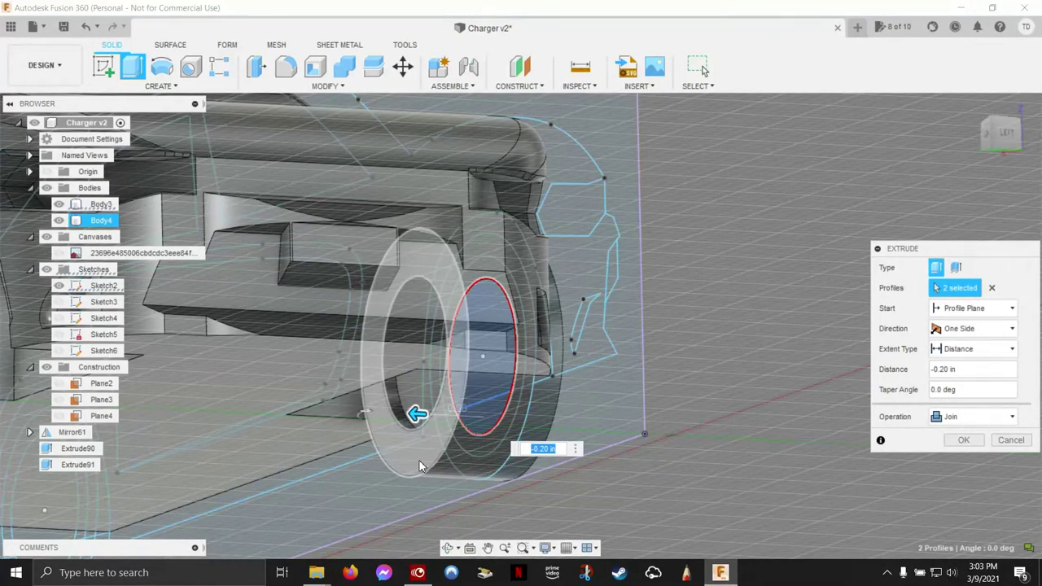
pyautogui.moveTo(417, 414); pyautogui.dragTo(403, 414)
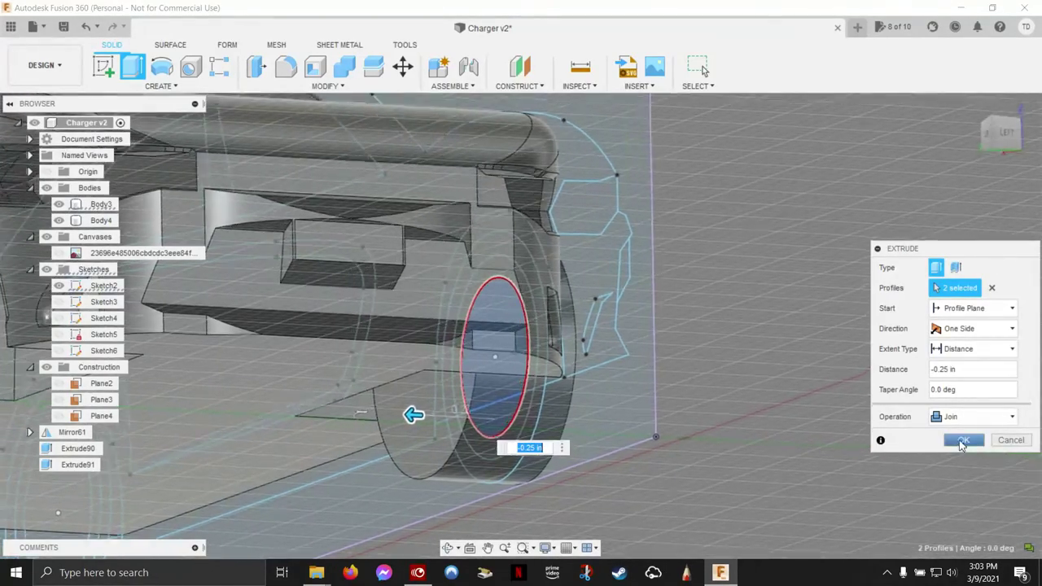
pyautogui.click(963, 440)
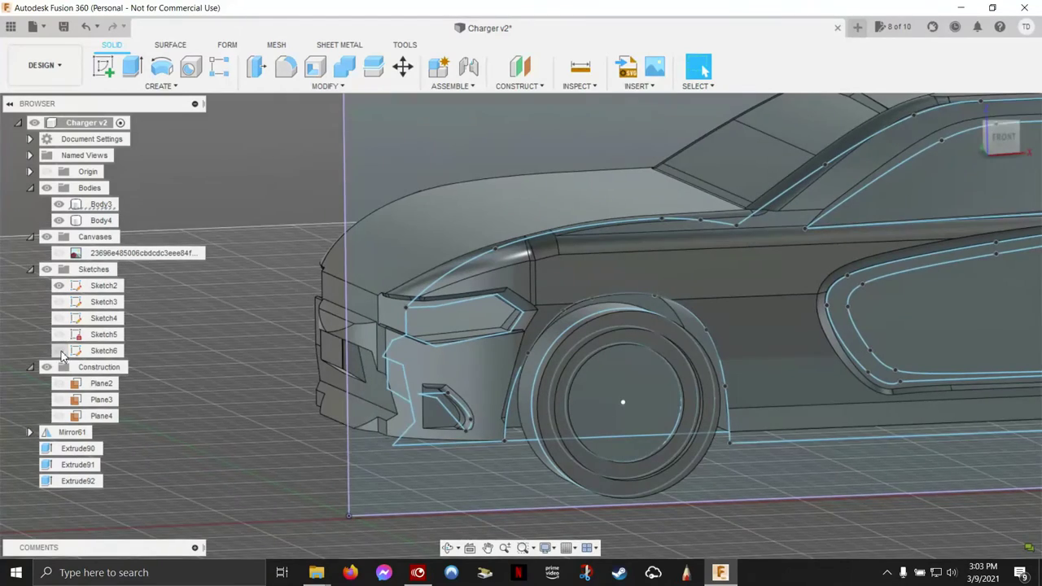
pyautogui.click(65, 352)
pyautogui.click(705, 440)
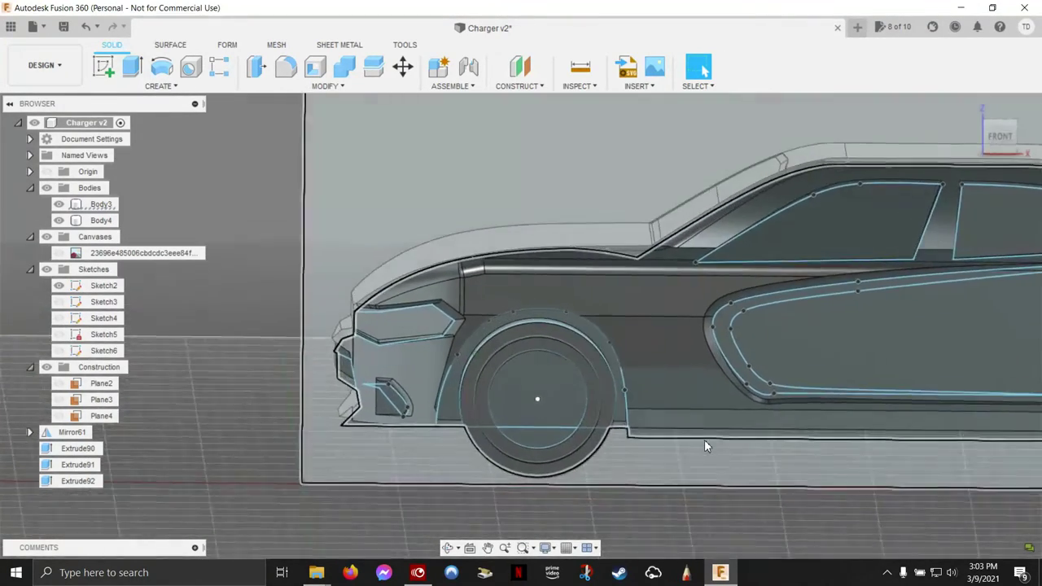
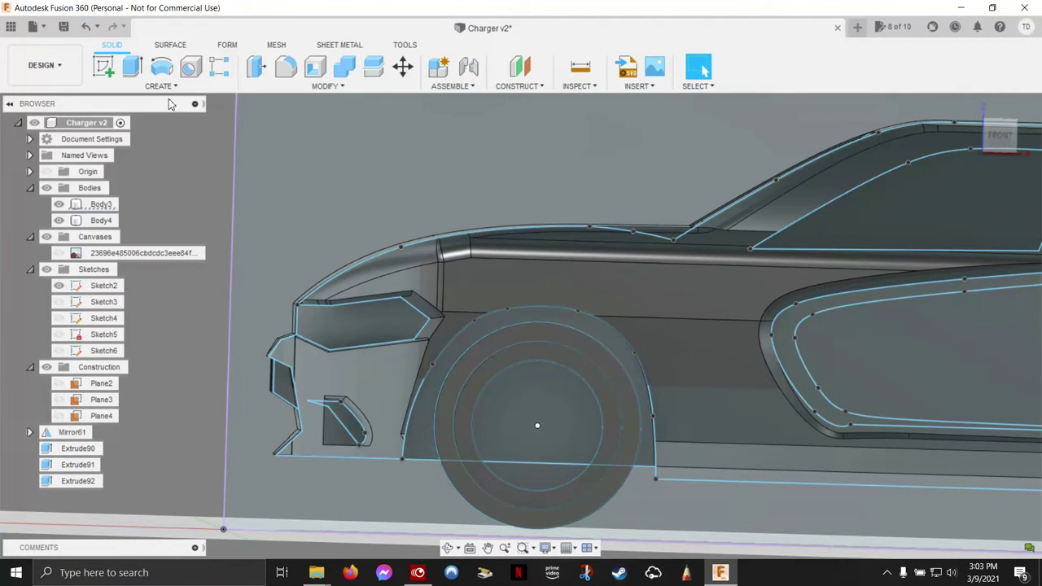
# - Add a 0.25 in diameter centre circle at the front wheel hub in Sketch2
pyautogui.rightClick(99, 289)
pyautogui.click(134, 347)
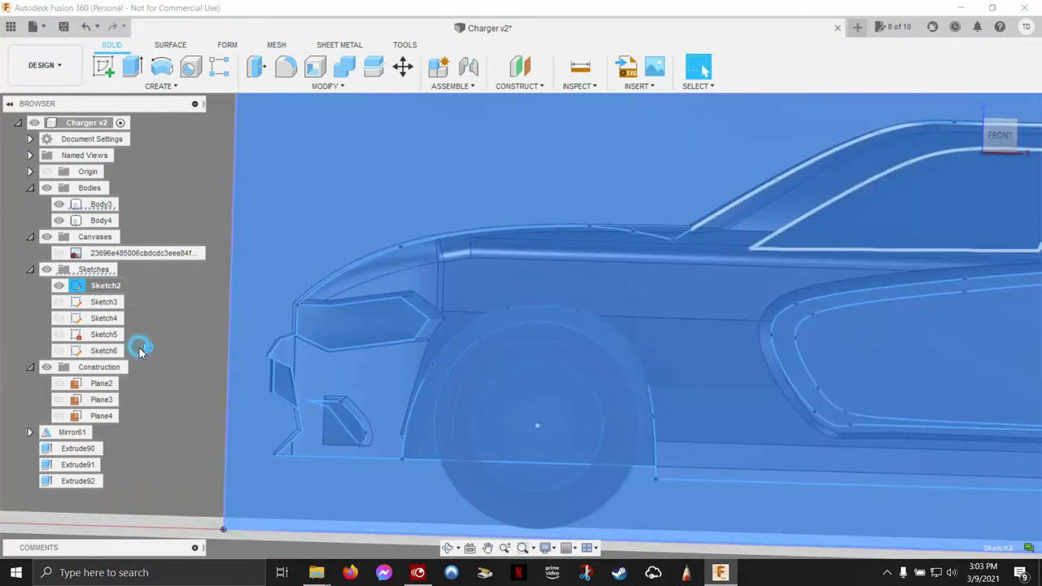
pyautogui.click(172, 71)
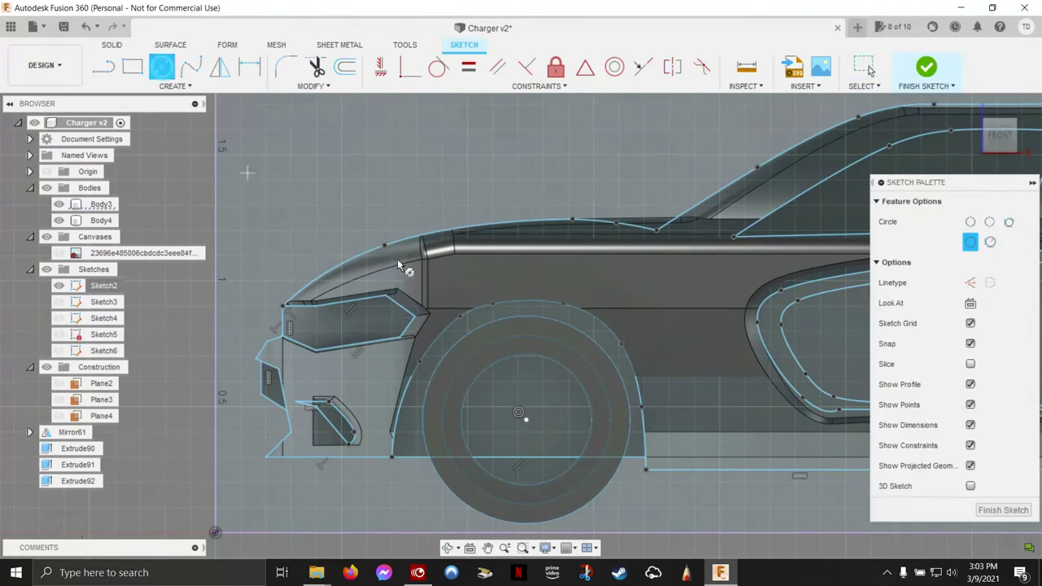
pyautogui.click(525, 420)
pyautogui.write('25')
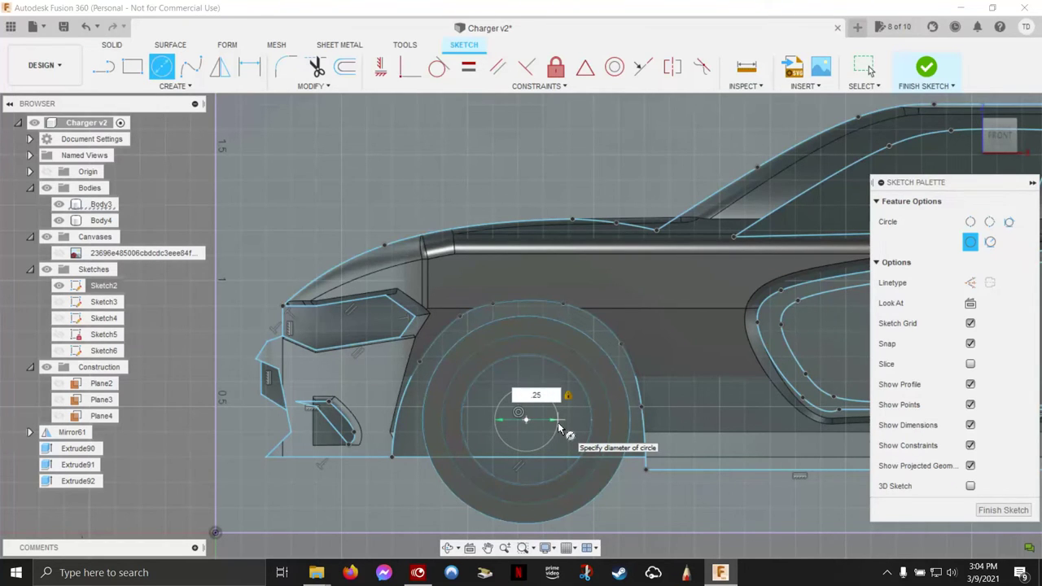
pyautogui.press('Return')
pyautogui.press('Escape')
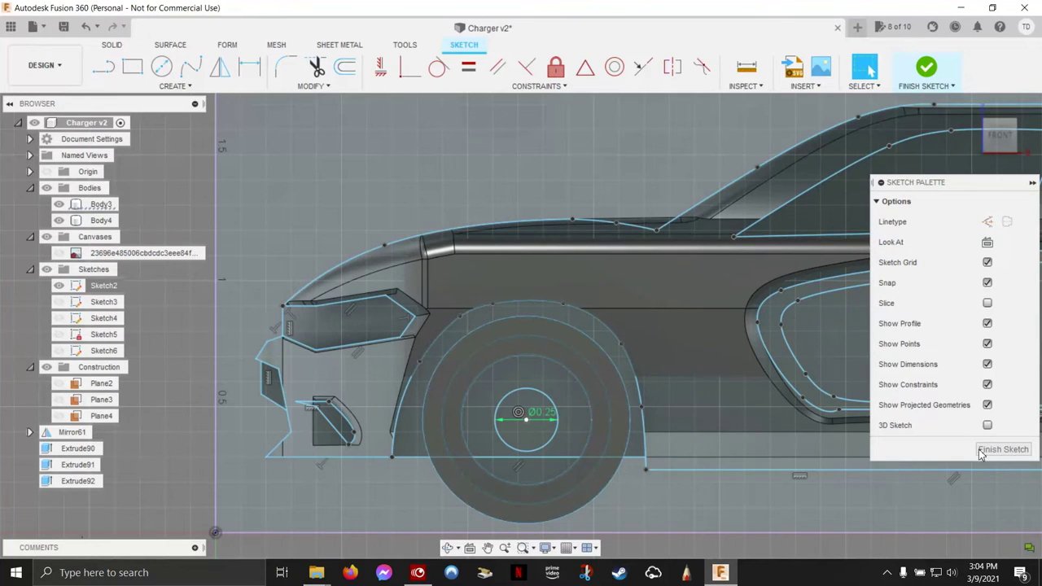
pyautogui.click(1004, 451)
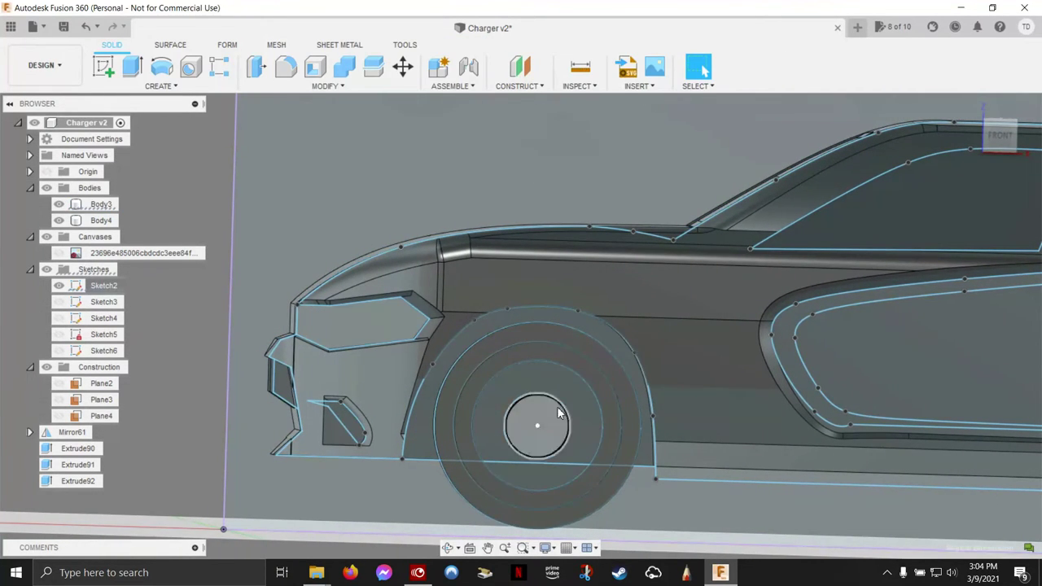
# - Press Pull the circle as a 0.30 in deep cut into the hub, then hide Sketch2
pyautogui.click(552, 419)
pyautogui.keyDown('shift'); pyautogui.moveTo(552, 418); pyautogui.dragTo(704, 433, button='middle'); pyautogui.keyUp('shift')
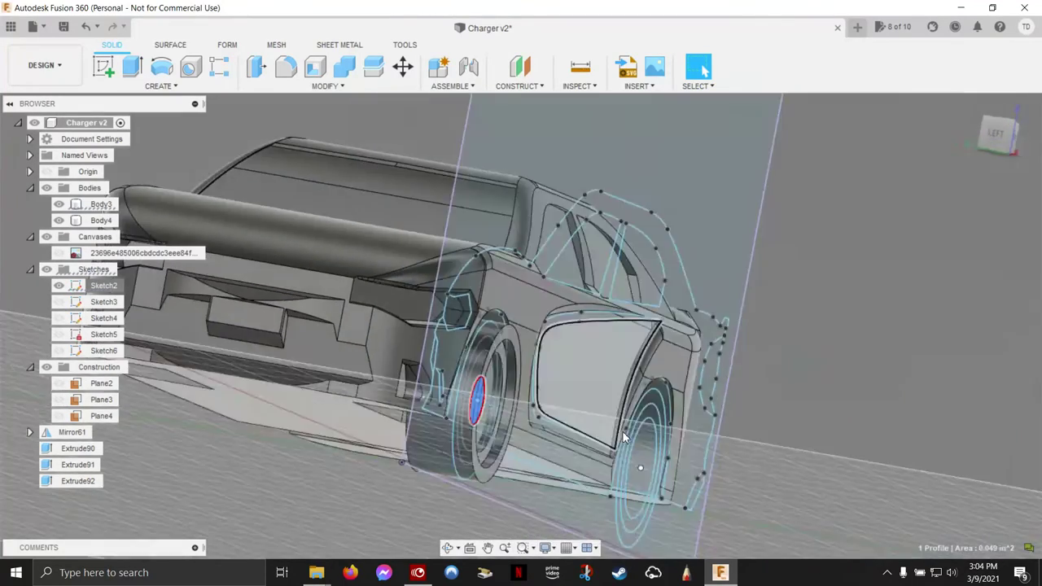
pyautogui.rightClick(694, 388)
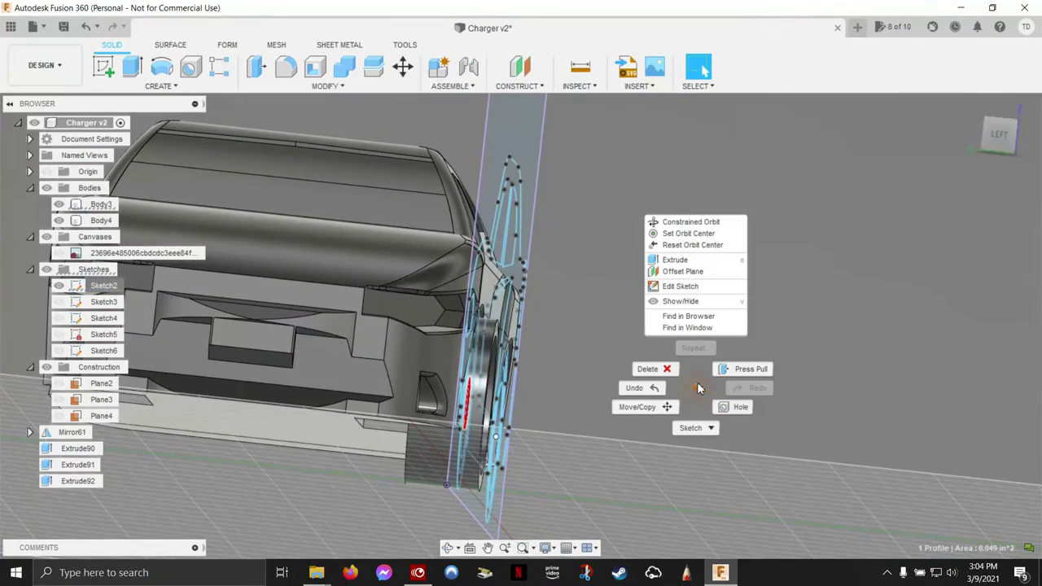
pyautogui.click(741, 373)
pyautogui.moveTo(422, 408)
pyautogui.keyDown('shift'); pyautogui.mouseDown(button='middle')
pyautogui.moveTo(725, 353)
pyautogui.moveTo(739, 339)
pyautogui.mouseUp(button='middle'); pyautogui.keyUp('shift')
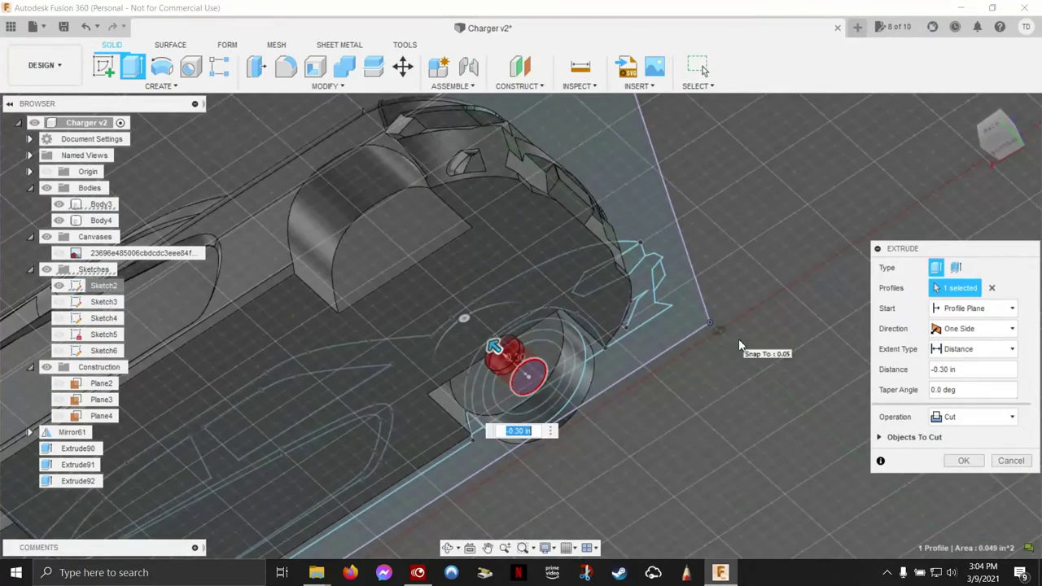
pyautogui.click(964, 460)
pyautogui.keyDown('shift'); pyautogui.moveTo(964, 450); pyautogui.dragTo(69, 345, button='middle'); pyautogui.keyUp('shift')
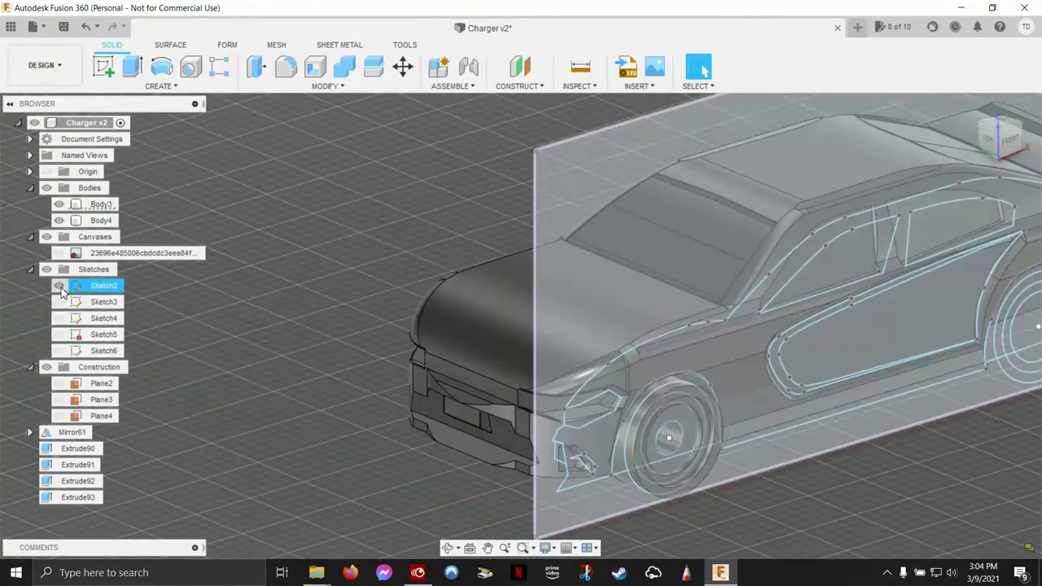
pyautogui.click(59, 285)
# - Select the front wheel's outer front and rear rim edges
pyautogui.keyDown('shift'); pyautogui.moveTo(742, 334); pyautogui.dragTo(972, 355, button='middle'); pyautogui.keyUp('shift')
pyautogui.scroll(3, 739, 462)
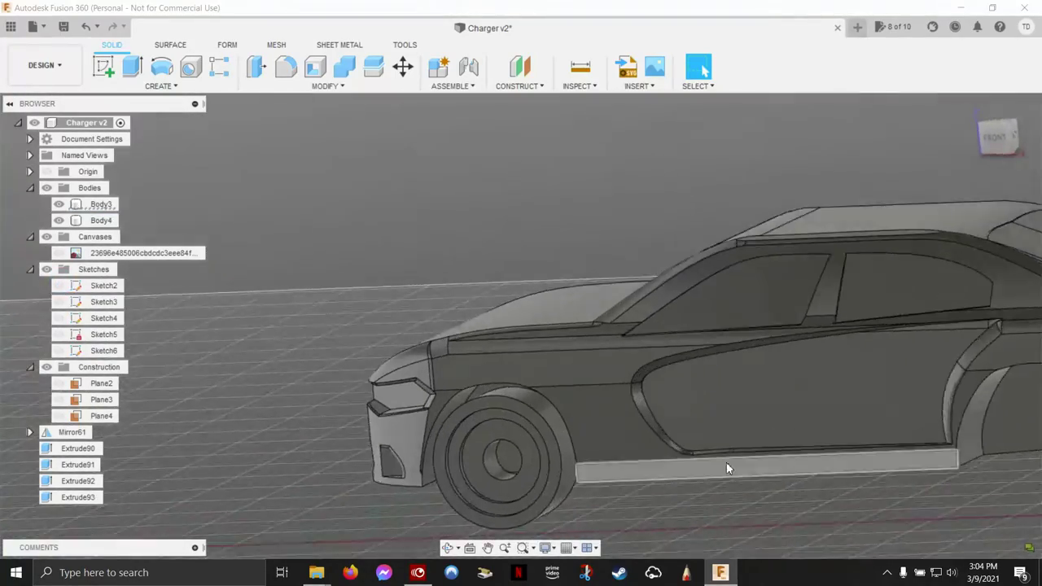
pyautogui.scroll(3, 738, 461)
pyautogui.moveTo(570, 372)
pyautogui.keyDown('shift'); pyautogui.mouseDown(button='middle')
pyautogui.moveTo(465, 310)
pyautogui.moveTo(415, 235)
pyautogui.moveTo(390, 246)
pyautogui.moveTo(686, 415)
pyautogui.mouseUp(button='middle'); pyautogui.keyUp('shift')
pyautogui.scroll(5, 489, 310)
pyautogui.scroll(-2, 414, 236)
pyautogui.scroll(2, 397, 226)
pyautogui.scroll(2, 390, 246)
pyautogui.scroll(-2, 389, 240)
pyautogui.scroll(2, 686, 407)
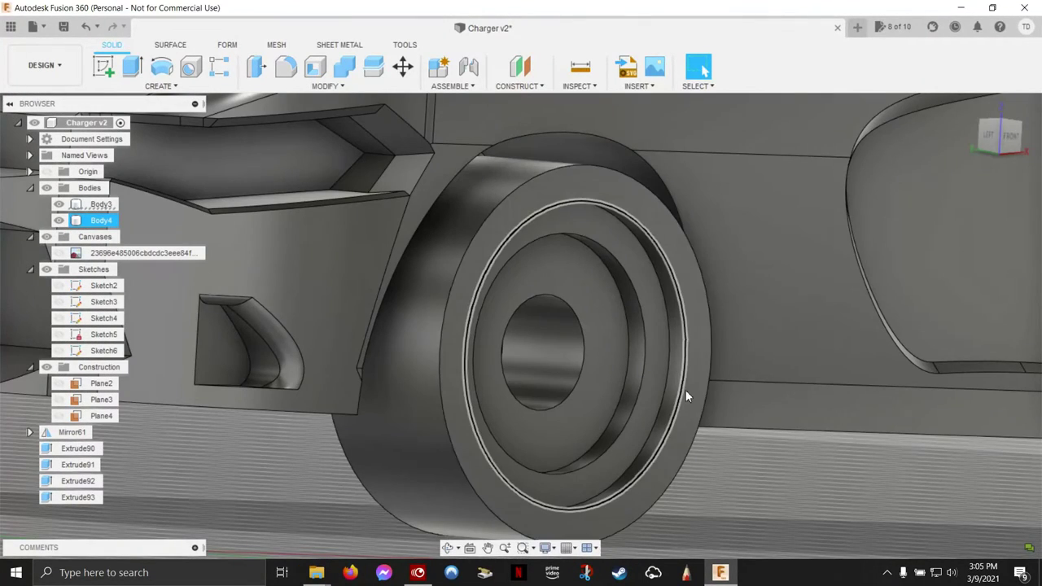
pyautogui.click(686, 464)
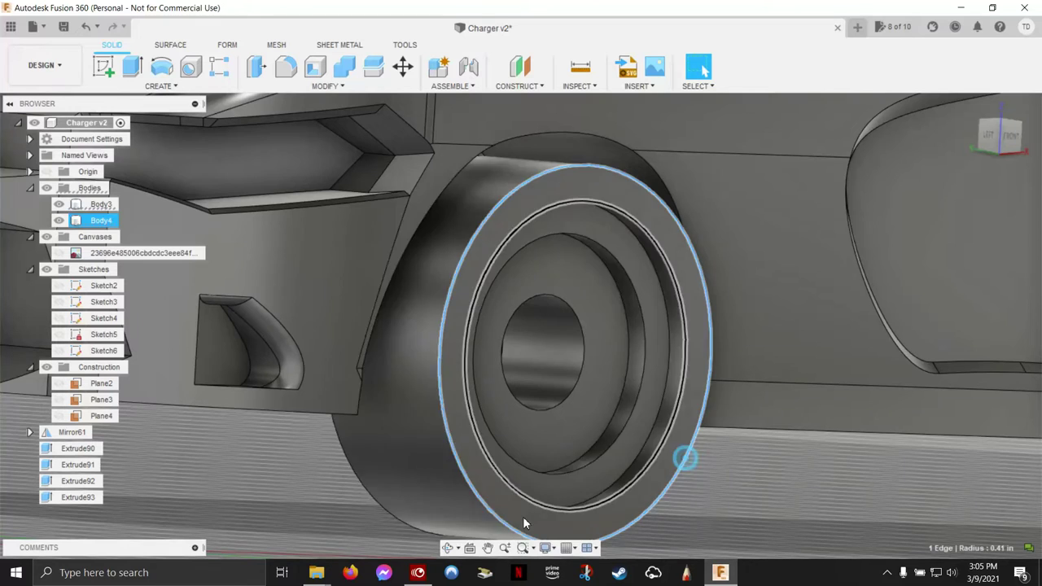
pyautogui.keyDown('ctrl'); pyautogui.click(391, 520); pyautogui.keyUp('ctrl')
# - Round the two selected rim edges with a 0.05 in fillet
pyautogui.rightClick(765, 499)
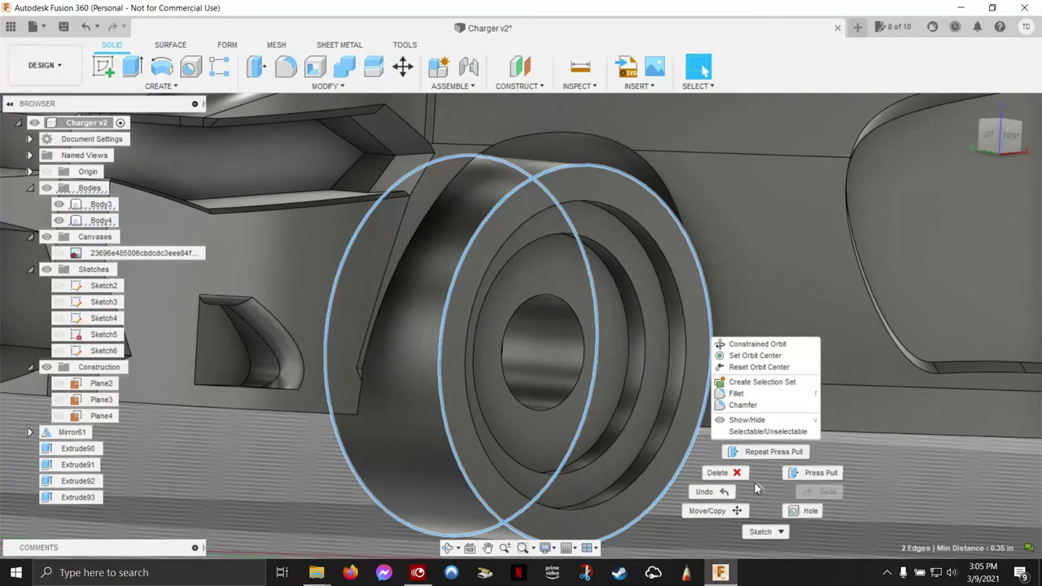
pyautogui.click(739, 394)
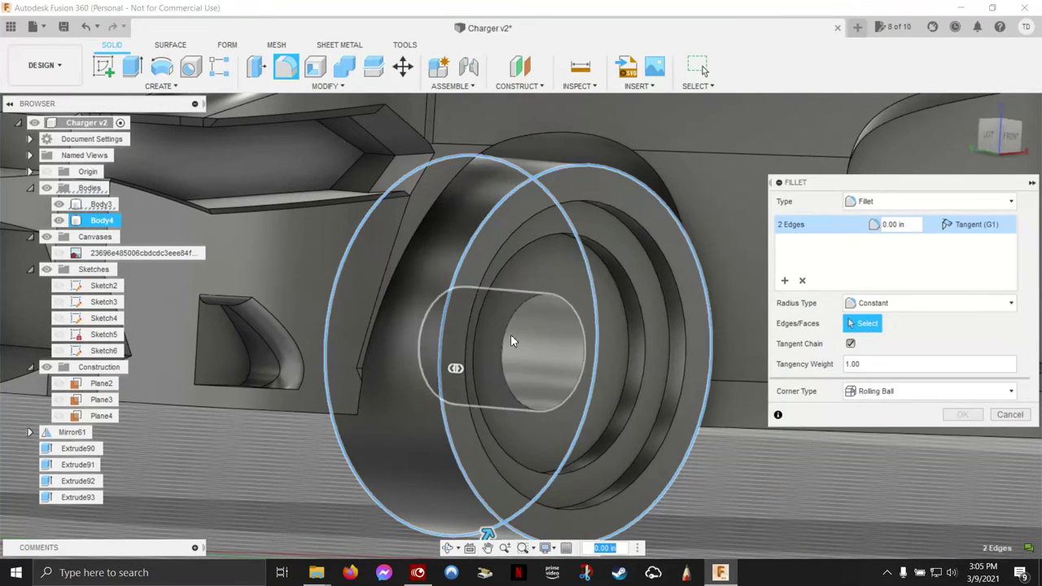
pyautogui.keyDown('shift'); pyautogui.moveTo(658, 370); pyautogui.dragTo(369, 505, button='middle'); pyautogui.keyUp('shift')
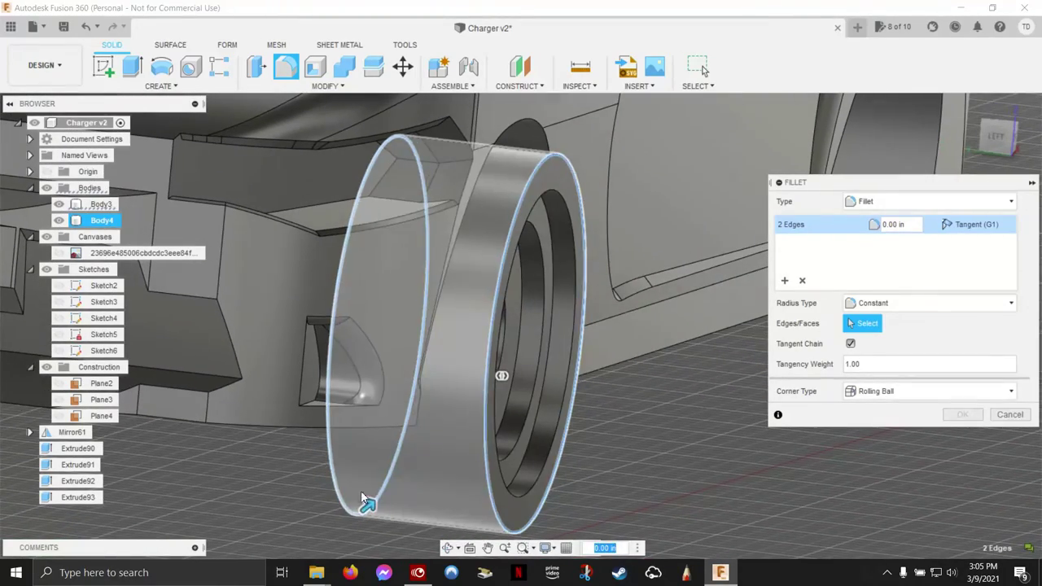
pyautogui.moveTo(368, 505); pyautogui.dragTo(377, 500)
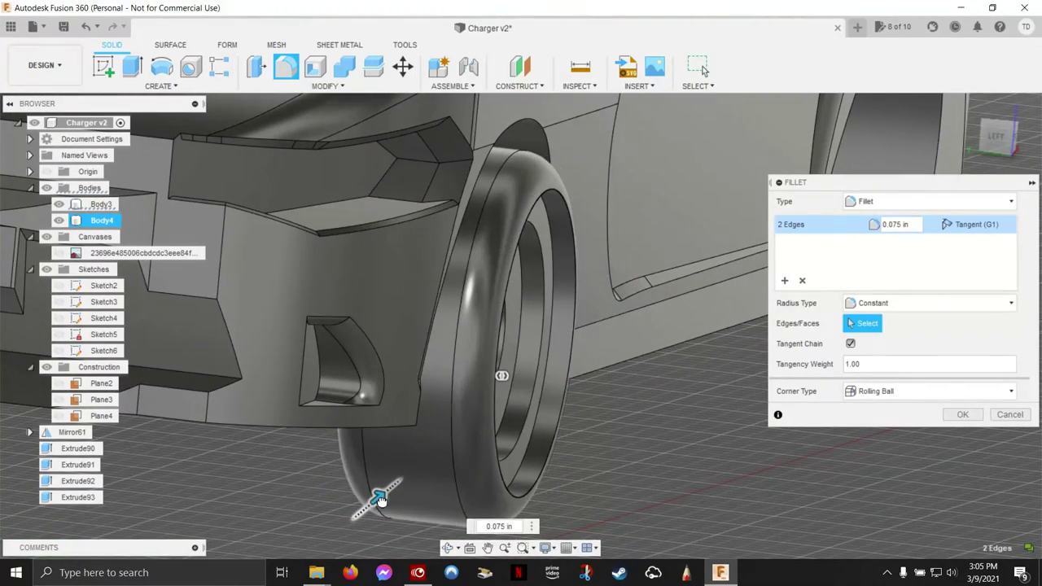
pyautogui.keyDown('shift'); pyautogui.moveTo(377, 500); pyautogui.dragTo(809, 454, button='middle'); pyautogui.keyUp('shift')
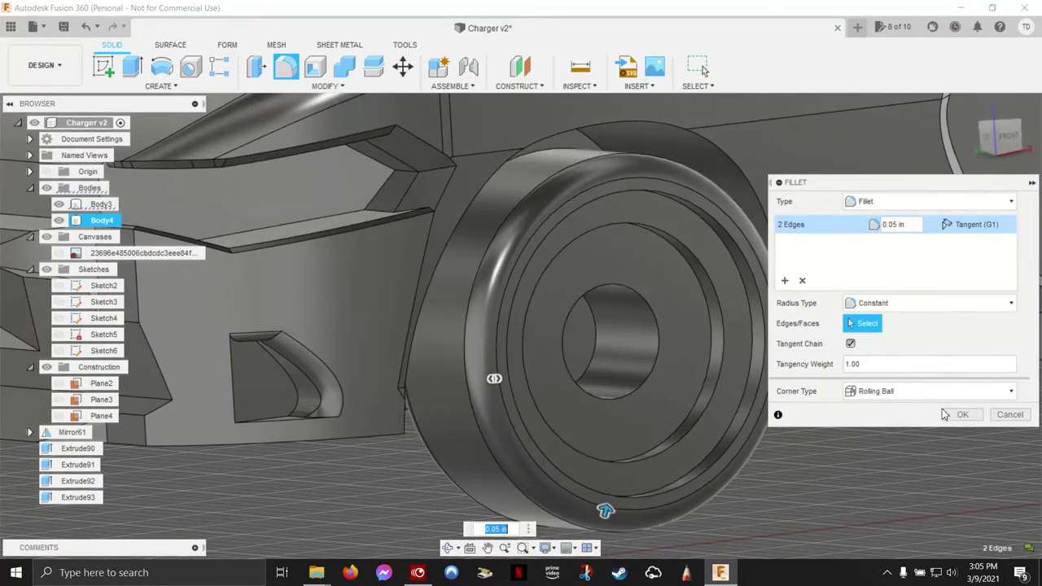
pyautogui.click(963, 414)
pyautogui.keyDown('shift'); pyautogui.moveTo(684, 322); pyautogui.dragTo(689, 311, button='middle'); pyautogui.keyUp('shift')
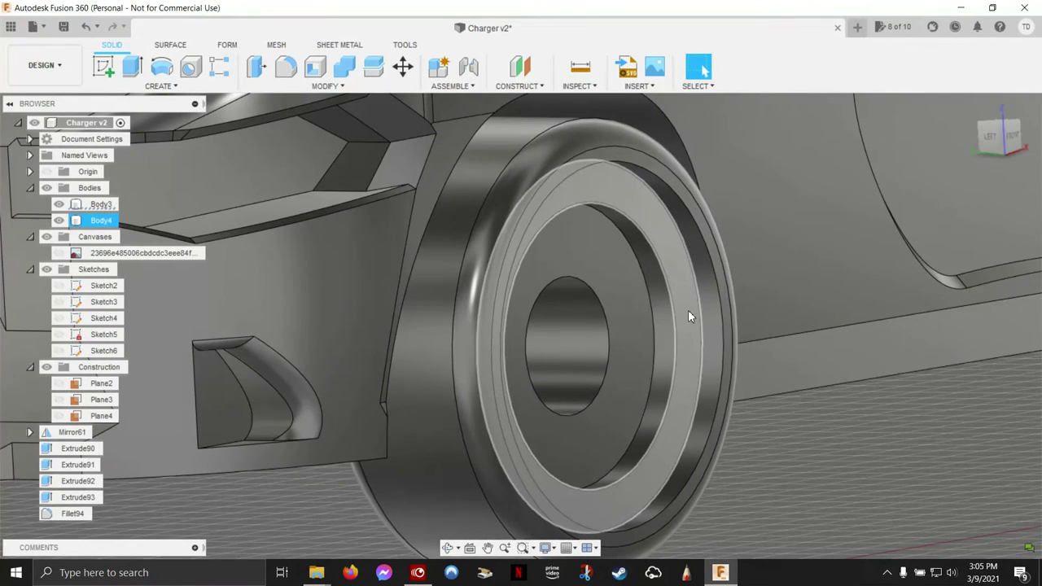
pyautogui.click(699, 305)
pyautogui.rightClick(698, 310)
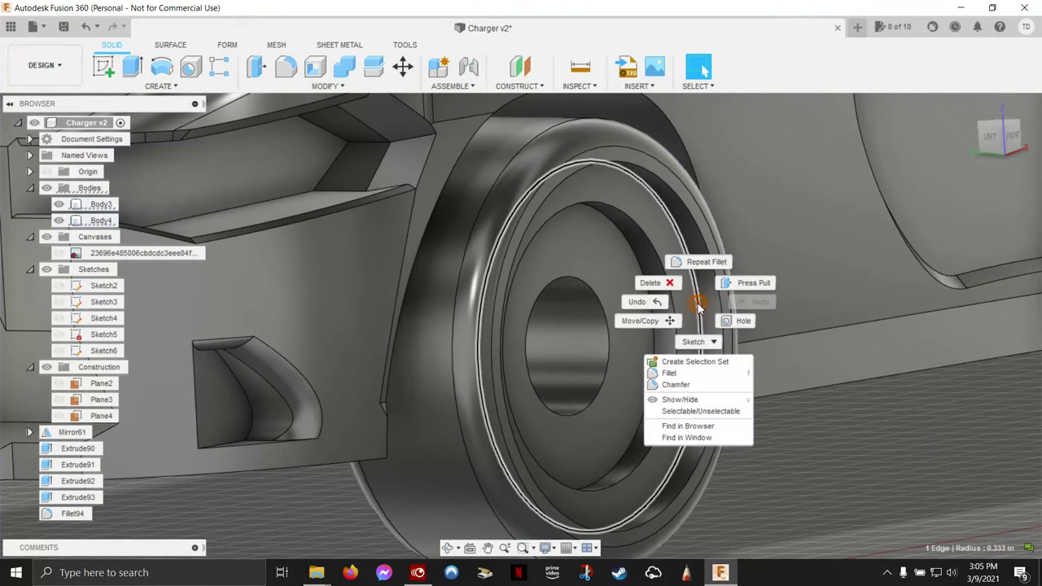
pyautogui.click(695, 387)
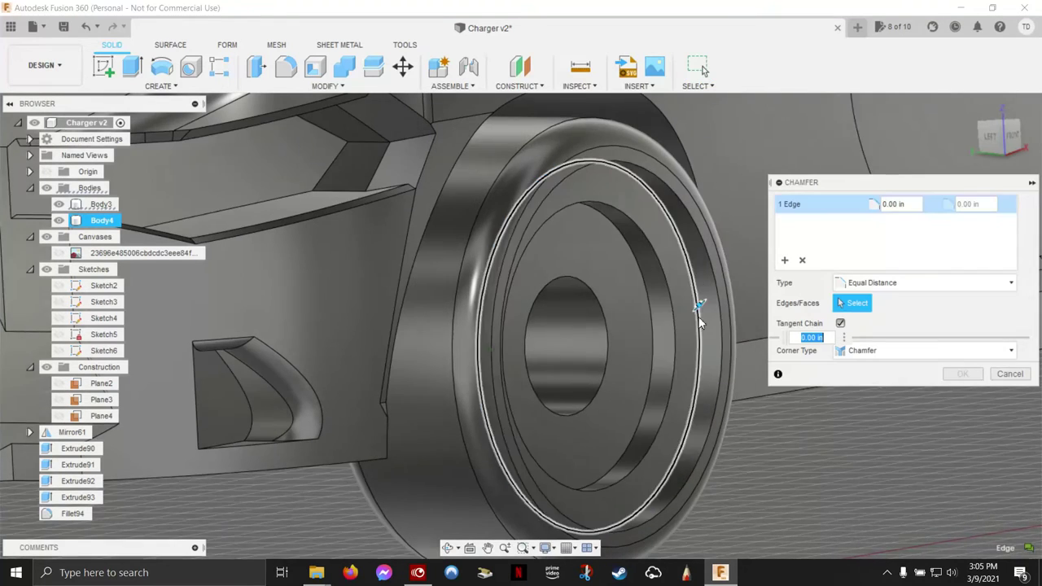
pyautogui.write('0.1')
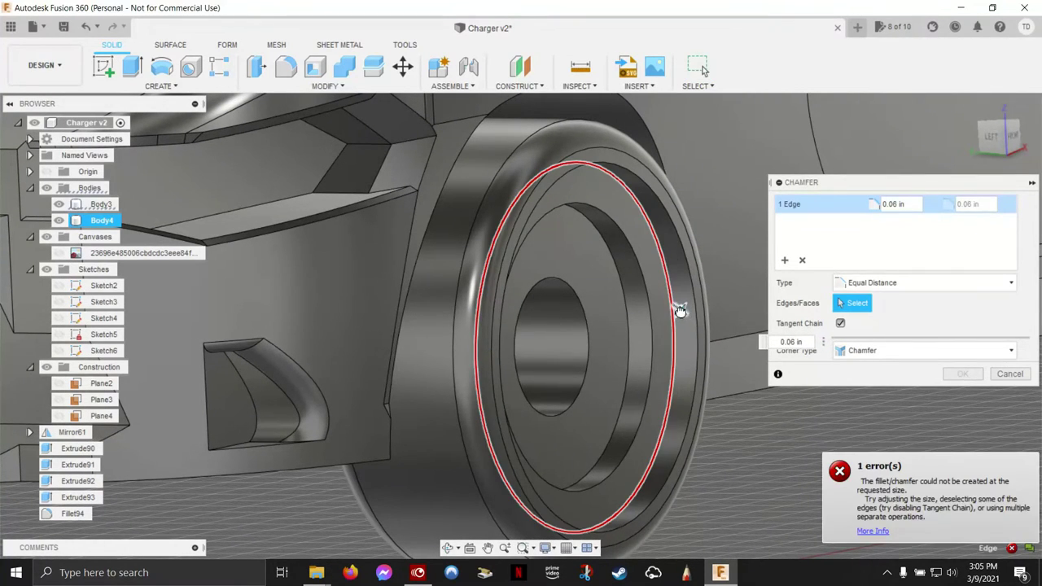
pyautogui.press('Down')
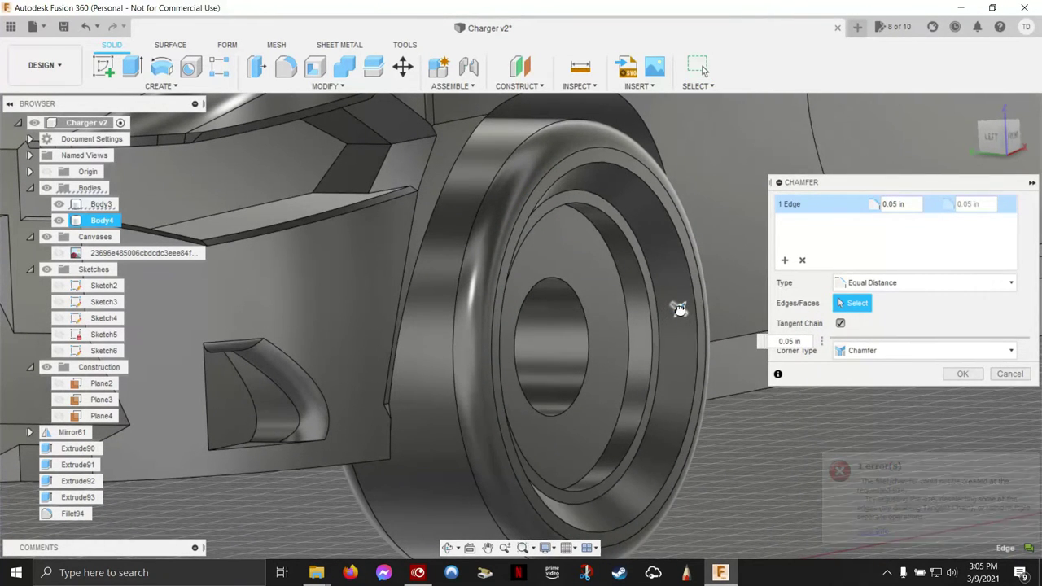
pyautogui.keyDown('shift'); pyautogui.moveTo(675, 302); pyautogui.dragTo(814, 356, button='middle'); pyautogui.keyUp('shift')
pyautogui.press('Down')
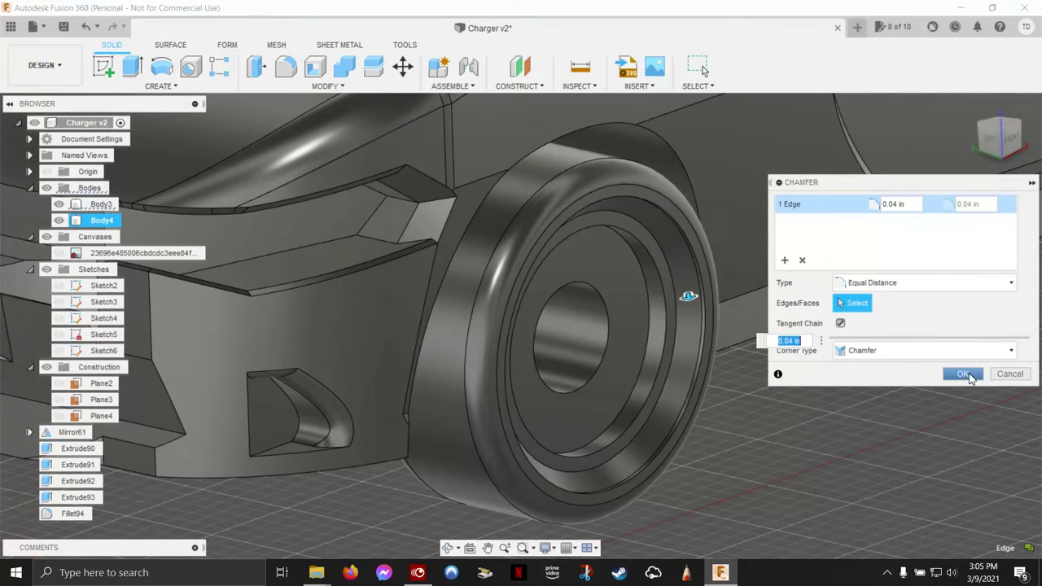
pyautogui.click(966, 373)
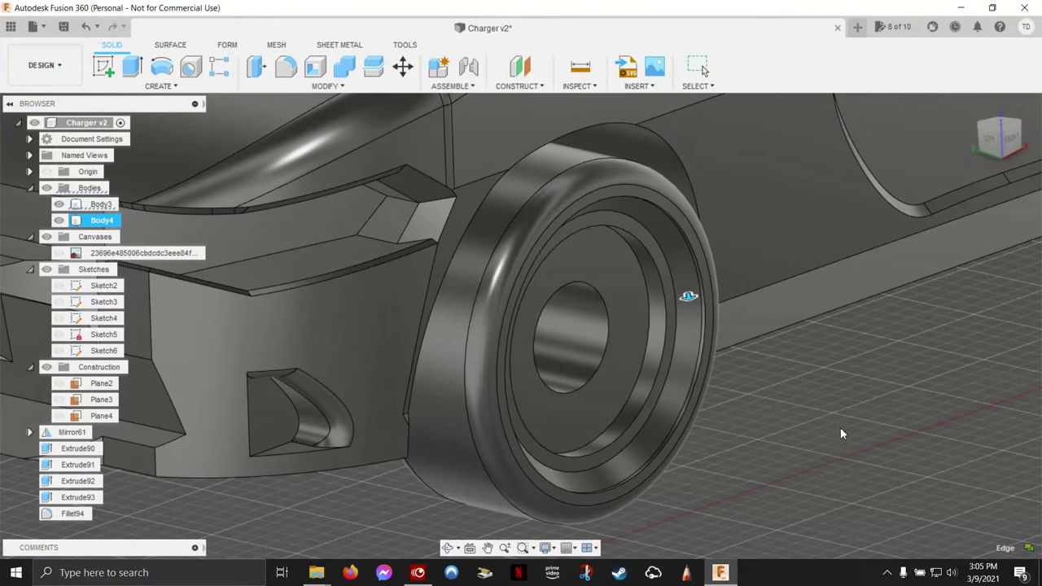
pyautogui.press('Escape')
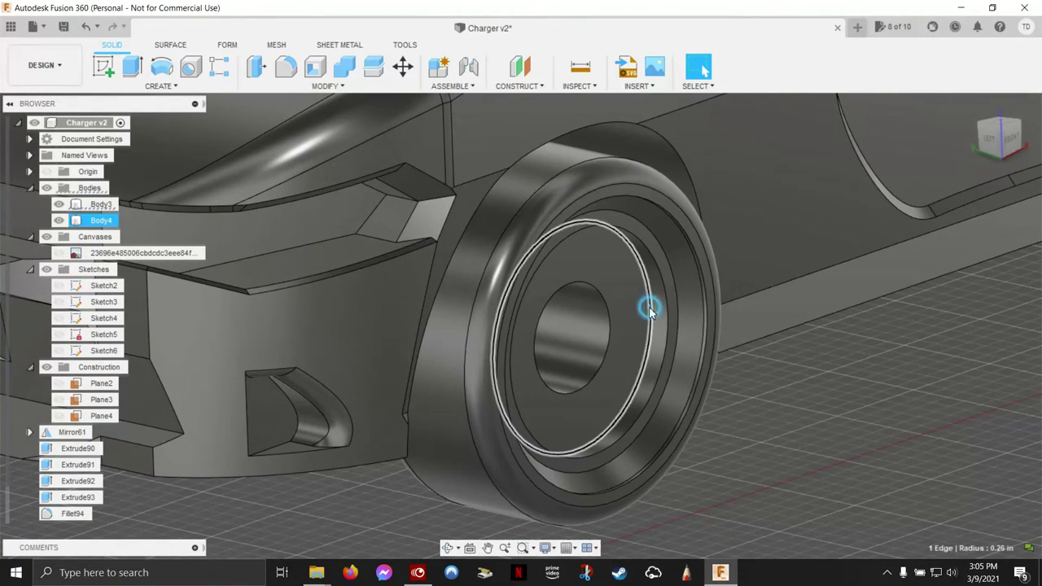
pyautogui.rightClick(649, 307)
pyautogui.click(648, 391)
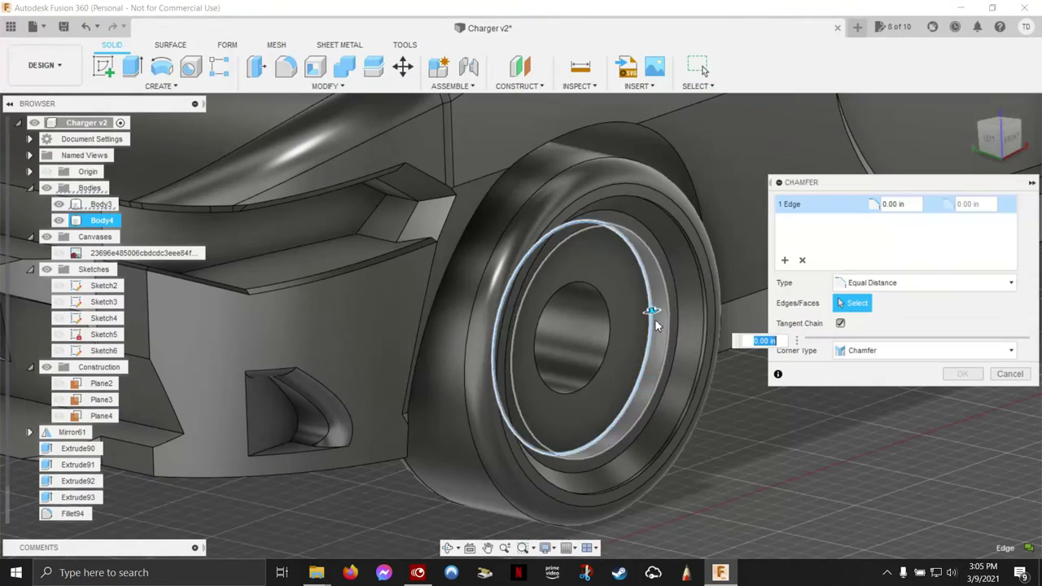
pyautogui.keyDown('shift'); pyautogui.moveTo(653, 316); pyautogui.dragTo(692, 410, button='middle'); pyautogui.keyUp('shift')
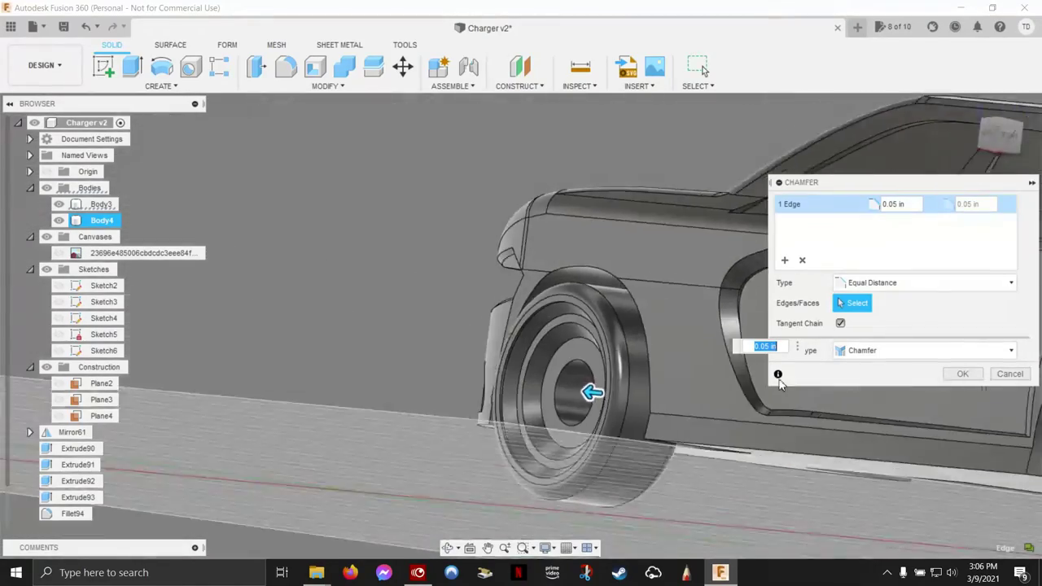
pyautogui.moveTo(691, 410)
pyautogui.keyDown('shift'); pyautogui.mouseDown(button='middle')
pyautogui.moveTo(958, 368)
pyautogui.moveTo(756, 394)
pyautogui.moveTo(725, 417)
pyautogui.moveTo(698, 390)
pyautogui.mouseUp(button='middle'); pyautogui.keyUp('shift')
pyautogui.click(962, 374)
pyautogui.scroll(5, 698, 397)
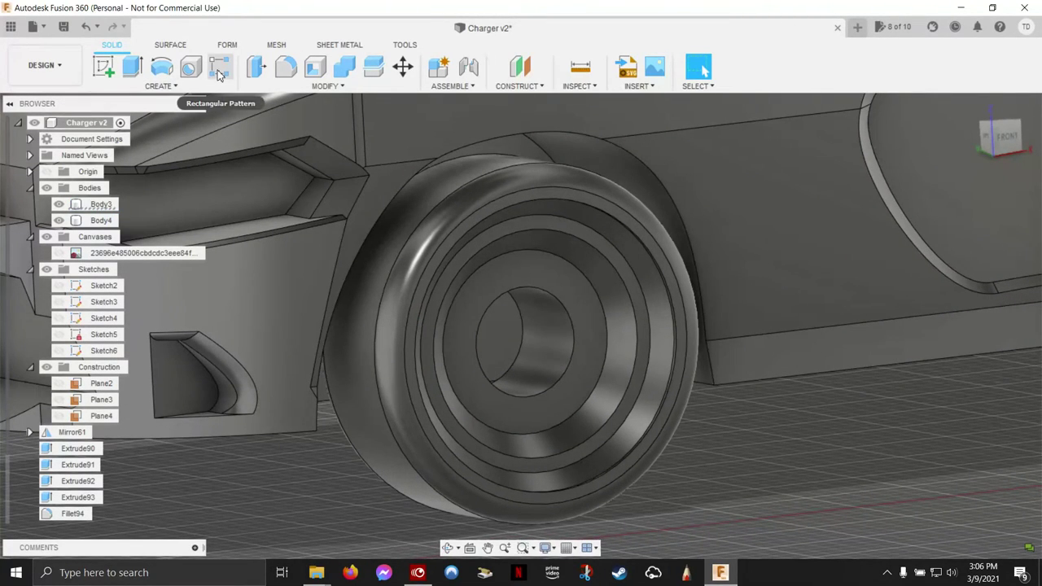
pyautogui.click(176, 88)
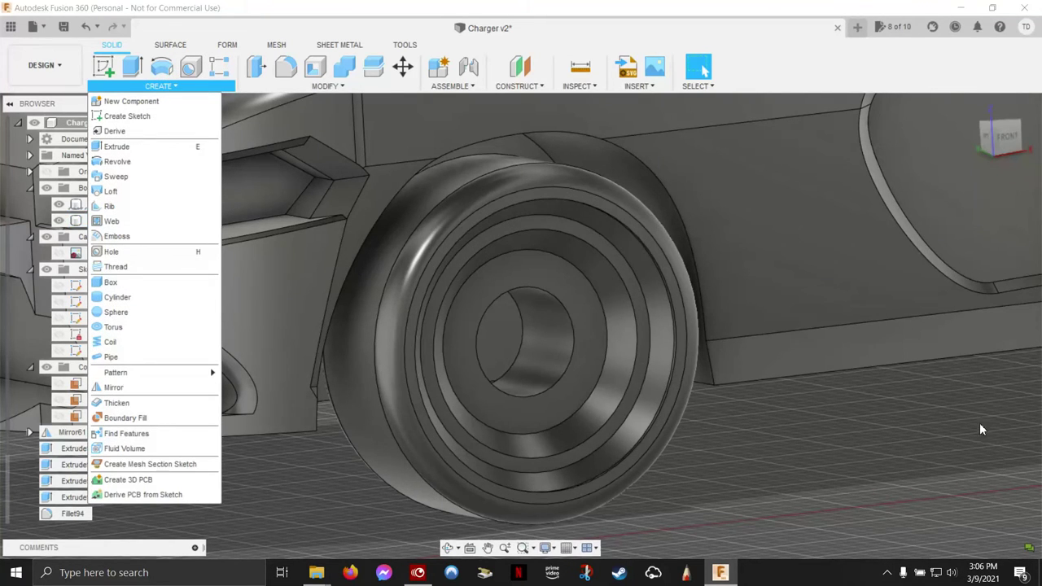
pyautogui.click(902, 426)
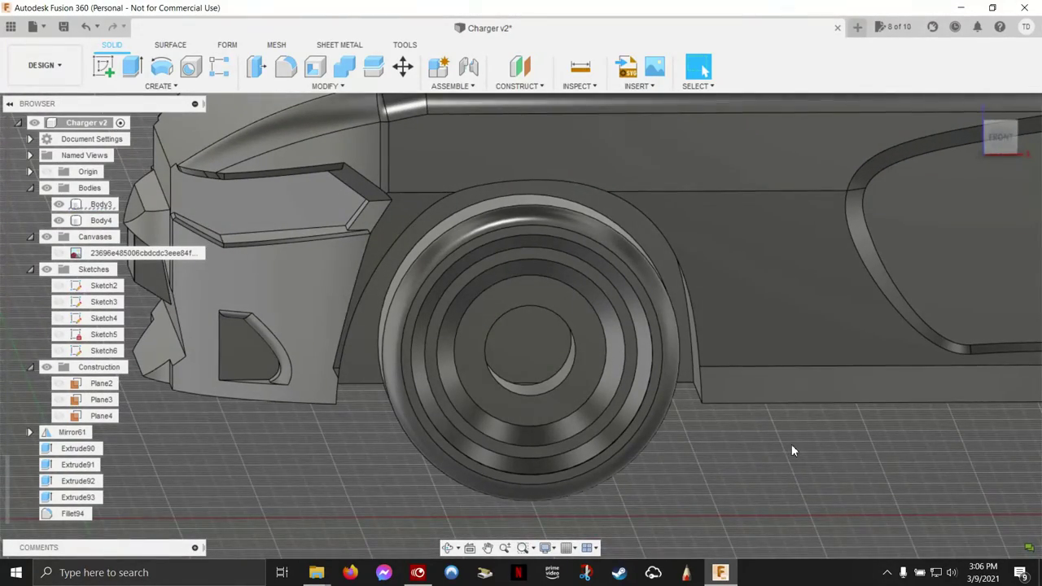
pyautogui.keyDown('shift'); pyautogui.moveTo(789, 442); pyautogui.dragTo(339, 242, button='middle'); pyautogui.keyUp('shift')
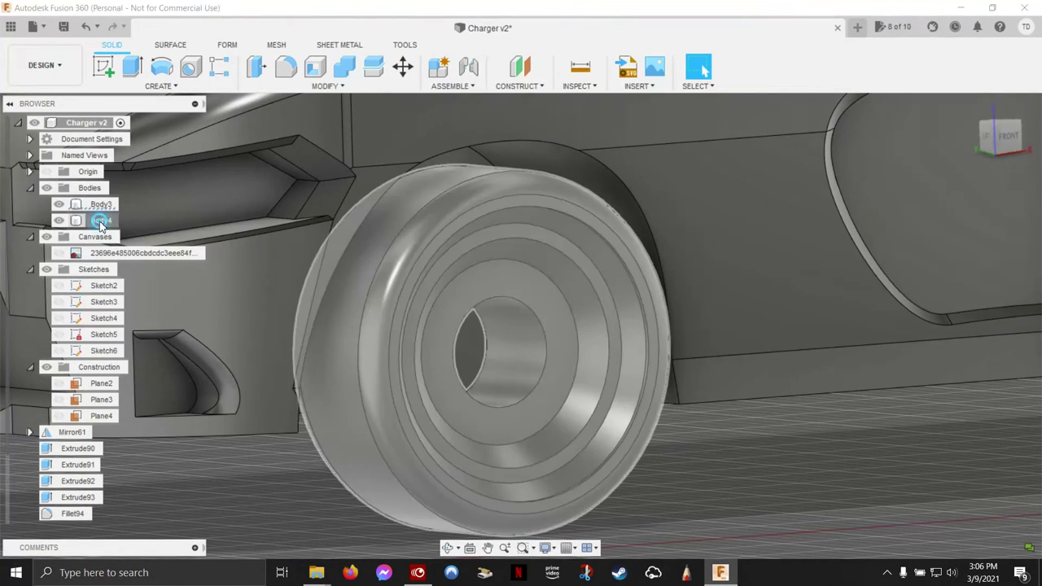
# - Move the front wheel body (Body4) by -0.14 in along Z with Move/Copy
pyautogui.click(101, 223)
pyautogui.rightClick(770, 444)
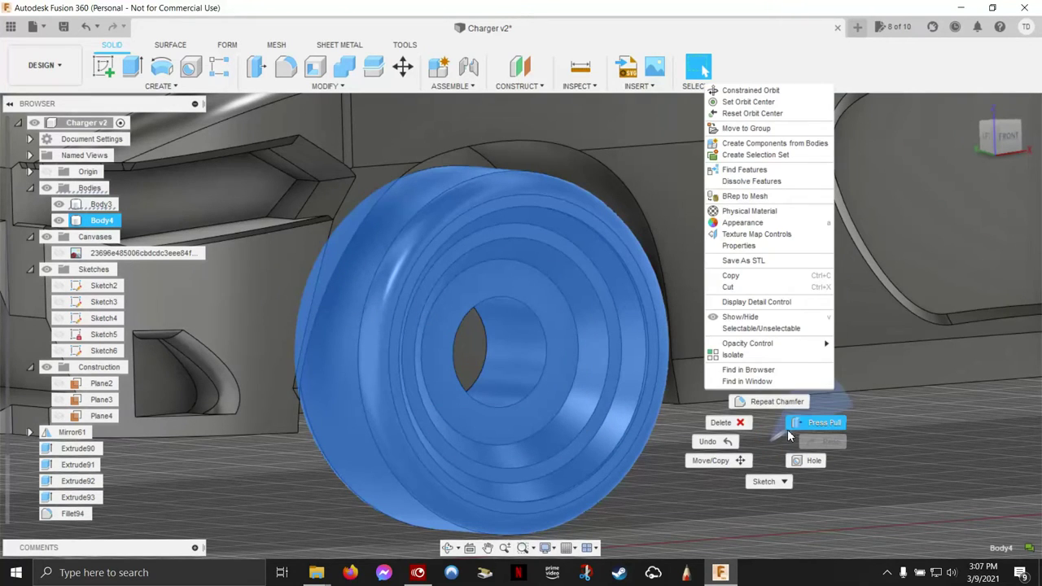
pyautogui.click(717, 461)
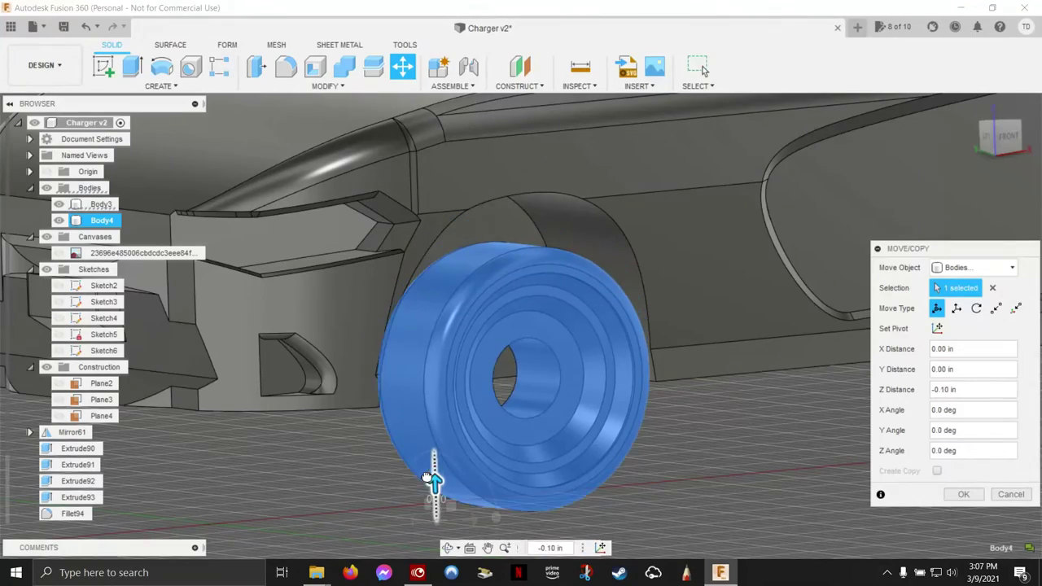
pyautogui.moveTo(431, 452); pyautogui.dragTo(431, 494)
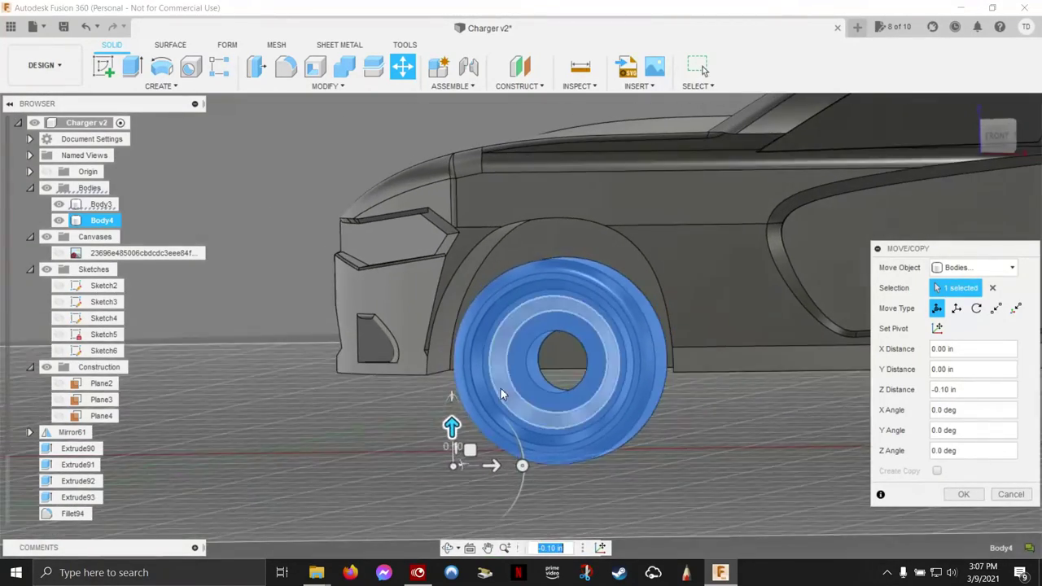
pyautogui.keyDown('shift'); pyautogui.moveTo(439, 479); pyautogui.dragTo(453, 426, button='middle'); pyautogui.keyUp('shift')
pyautogui.moveTo(447, 423); pyautogui.dragTo(445, 444)
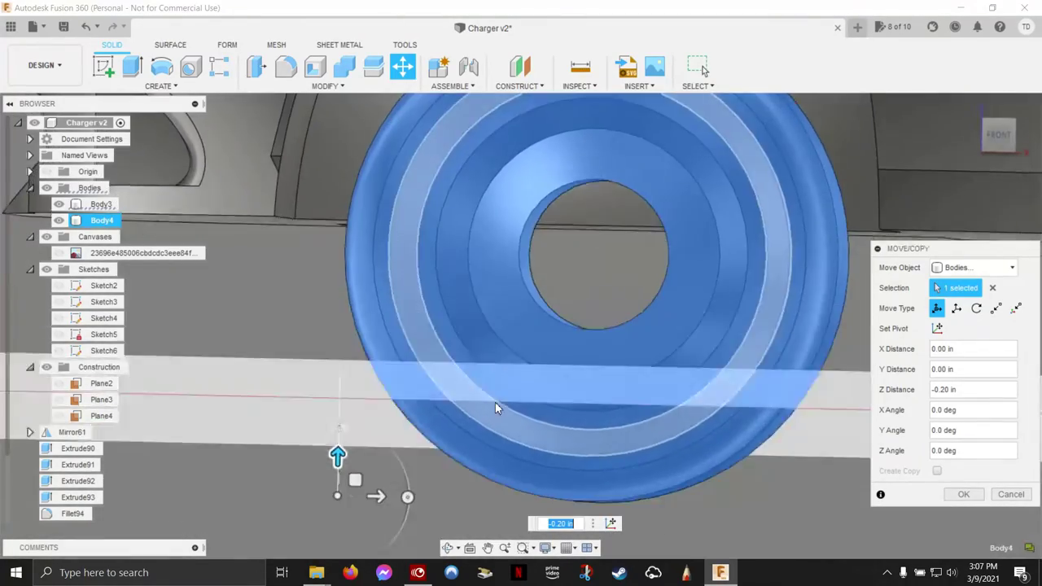
pyautogui.moveTo(352, 462); pyautogui.dragTo(351, 427)
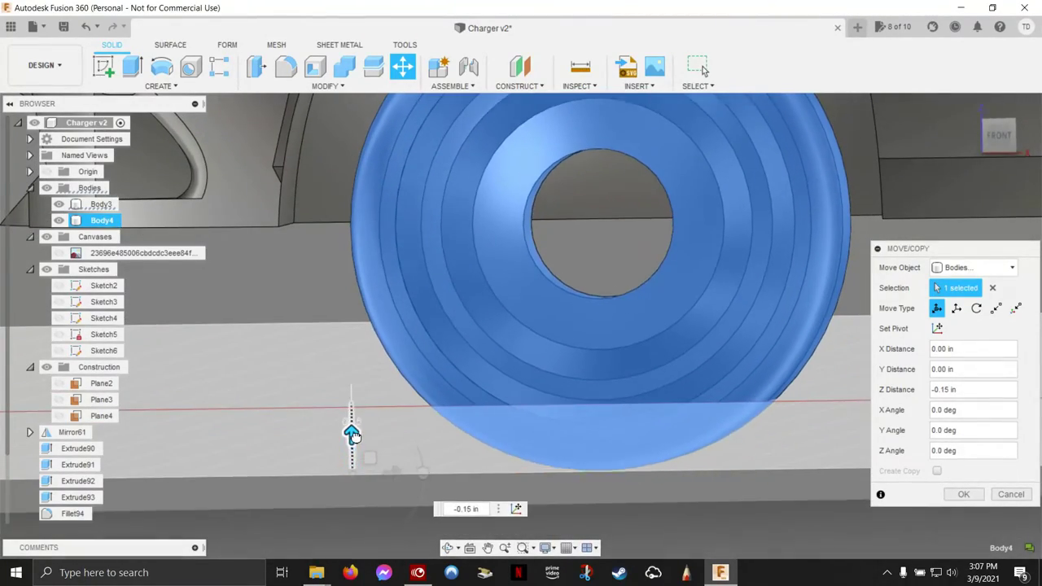
pyautogui.moveTo(394, 413)
pyautogui.keyDown('shift'); pyautogui.mouseDown(button='middle')
pyautogui.moveTo(564, 266)
pyautogui.moveTo(567, 244)
pyautogui.mouseUp(button='middle'); pyautogui.keyUp('shift')
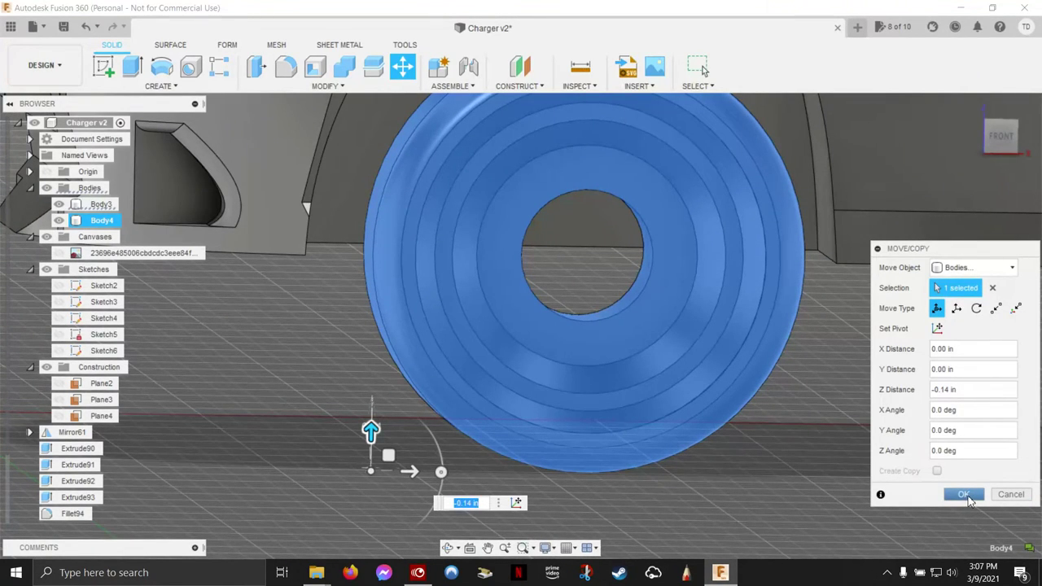
pyautogui.keyDown('shift'); pyautogui.moveTo(560, 259); pyautogui.dragTo(602, 269, button='middle'); pyautogui.keyUp('shift')
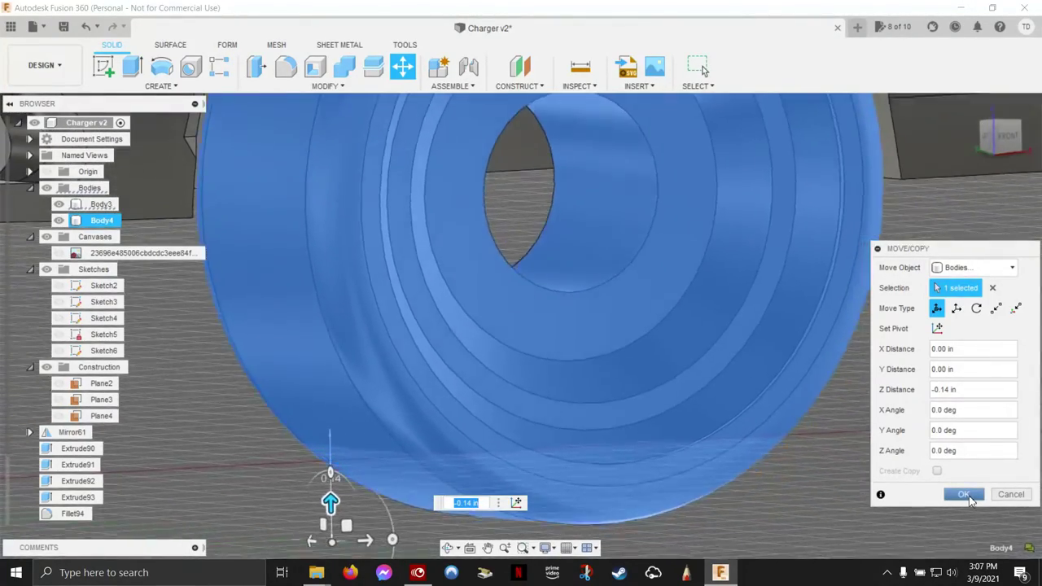
pyautogui.click(965, 495)
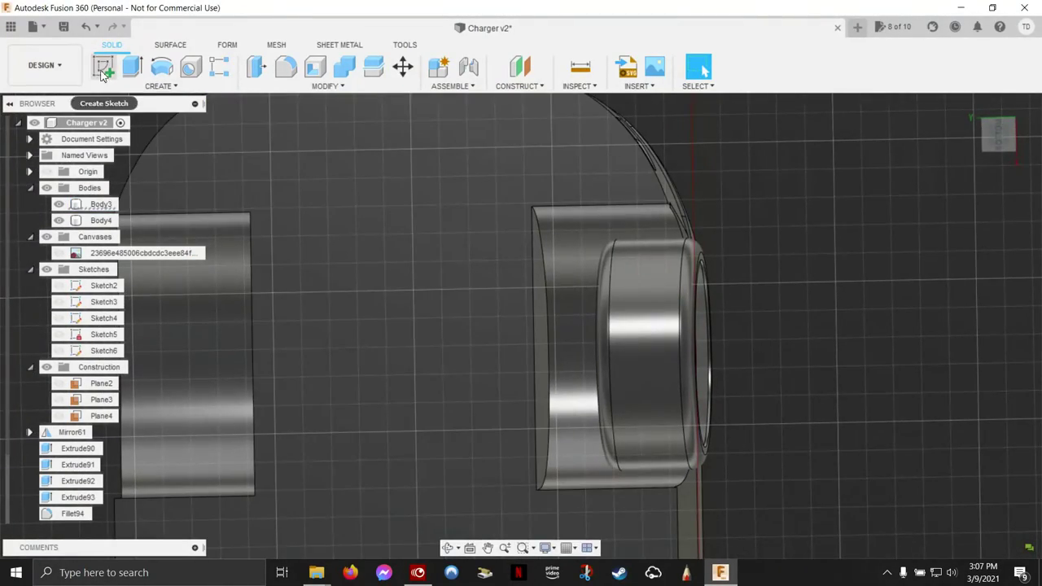
# - Create Sketch7 on a model face and turn on Slice Sketch
pyautogui.click(103, 70)
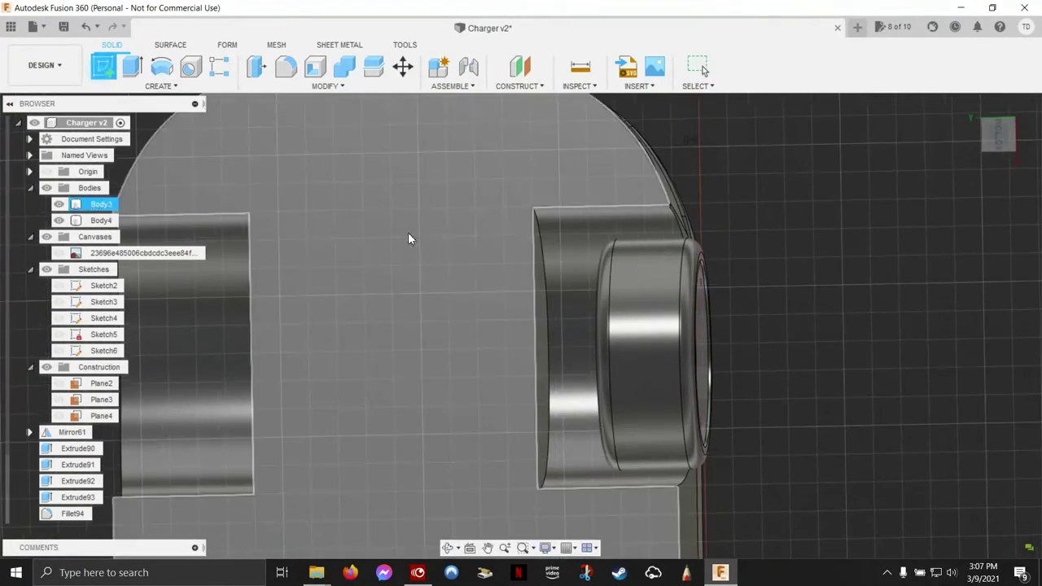
pyautogui.click(441, 240)
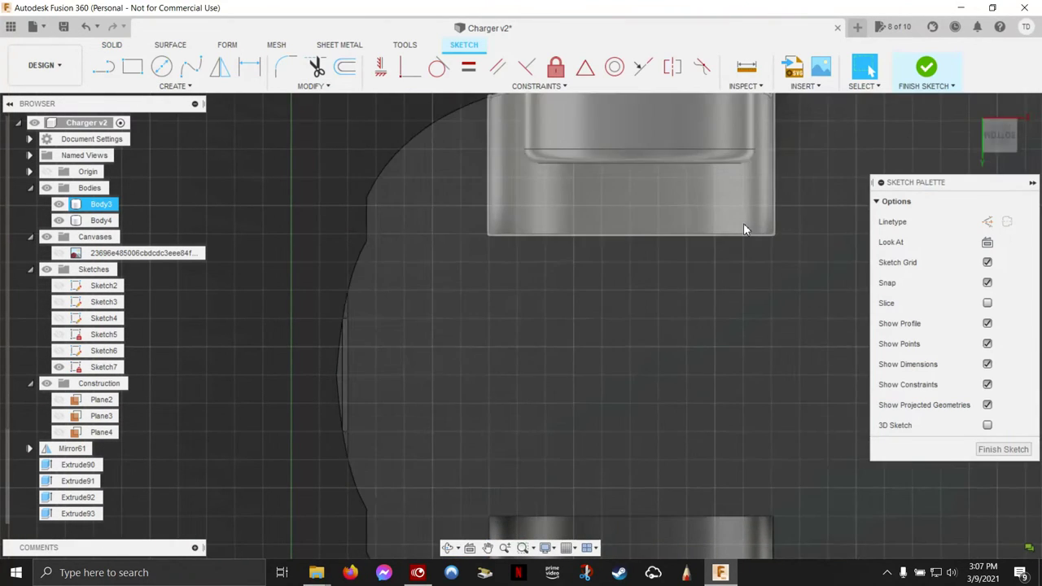
pyautogui.scroll(-3, 748, 221)
pyautogui.moveTo(838, 126)
pyautogui.mouseDown(button='middle')
pyautogui.moveTo(703, 221)
pyautogui.moveTo(568, 169)
pyautogui.moveTo(545, 186)
pyautogui.mouseUp(button='middle')
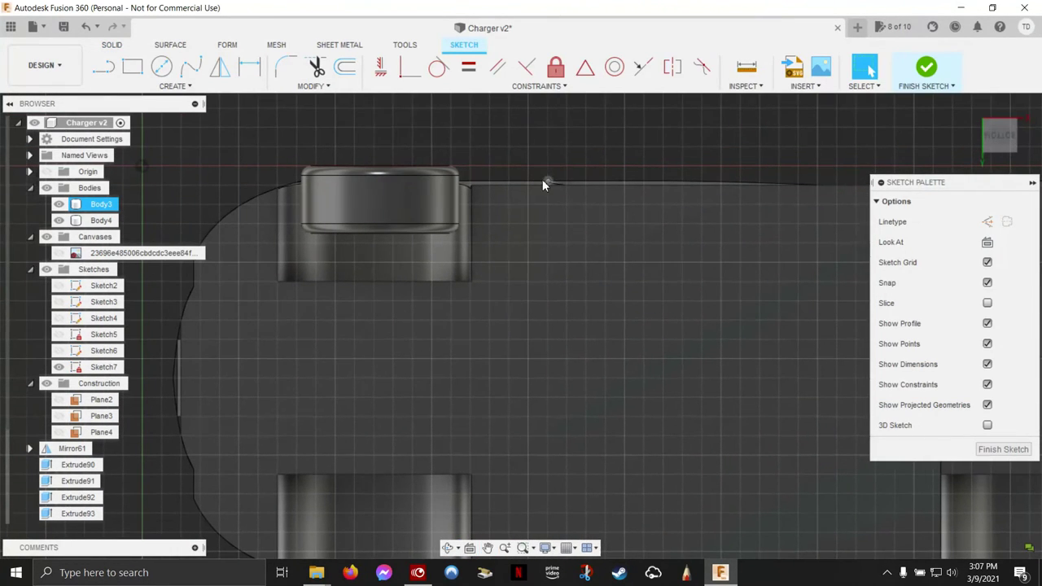
pyautogui.rightClick(97, 369)
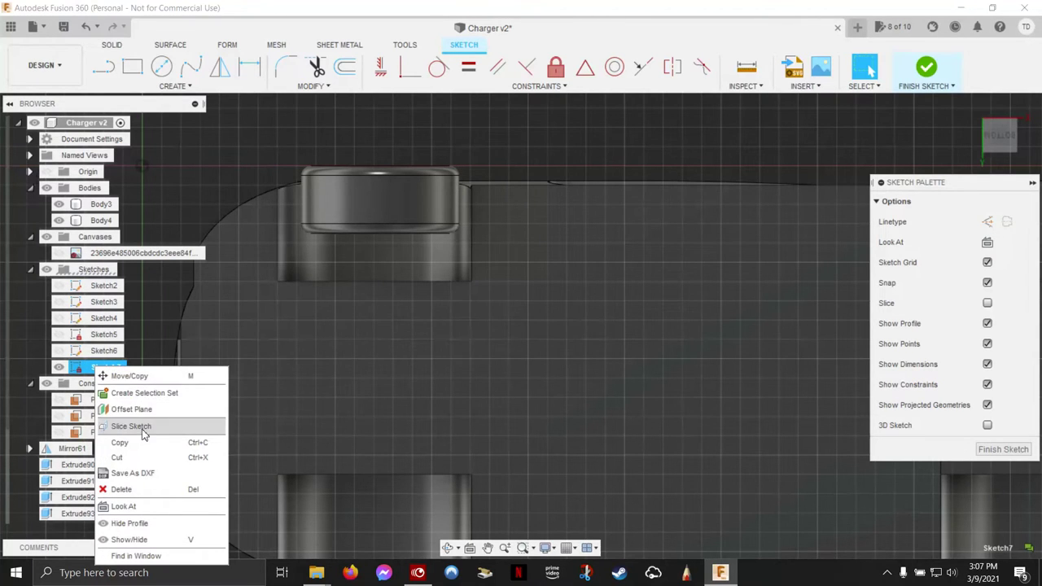
pyautogui.click(133, 426)
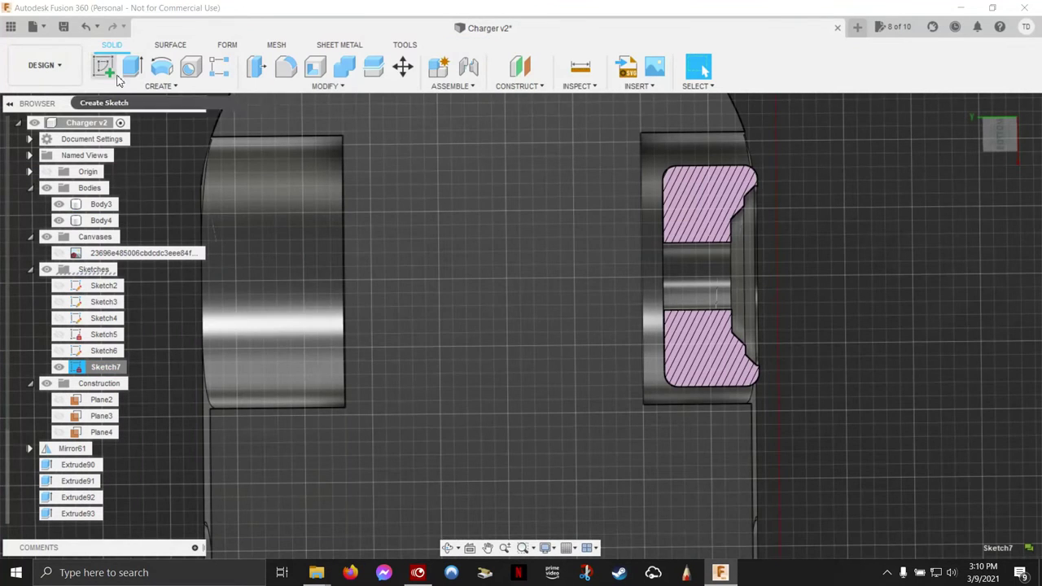
# - Project two wheel edges into Sketch7
pyautogui.doubleClick(102, 367)
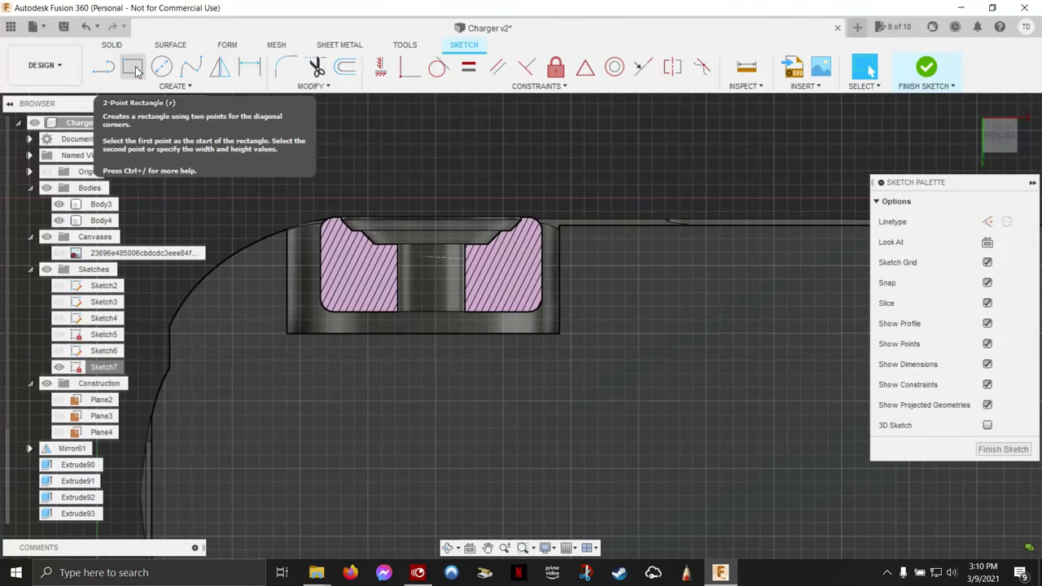
pyautogui.click(173, 85)
pyautogui.click(246, 391)
pyautogui.click(421, 311)
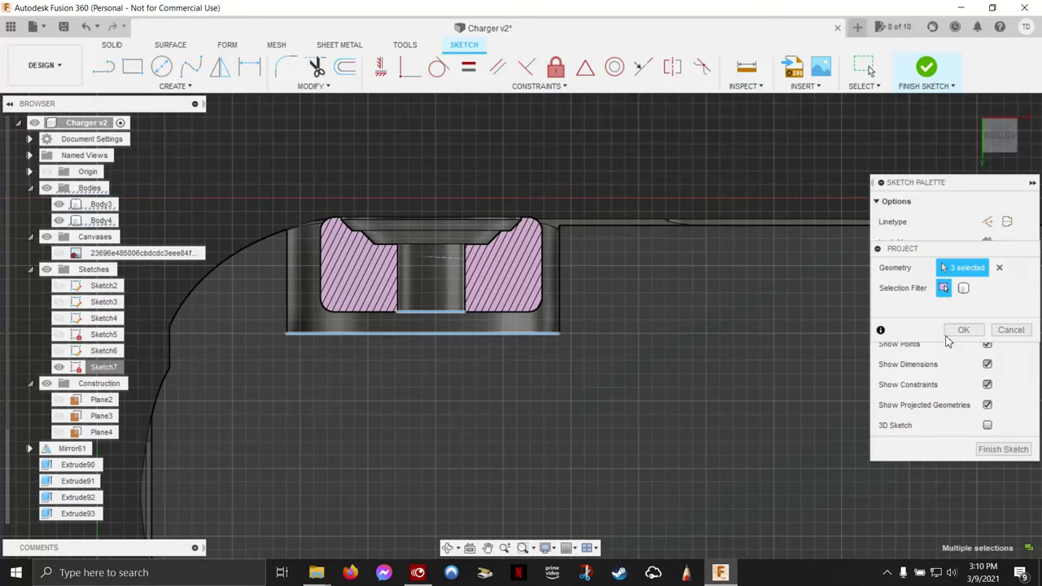
pyautogui.click(172, 85)
pyautogui.click(246, 391)
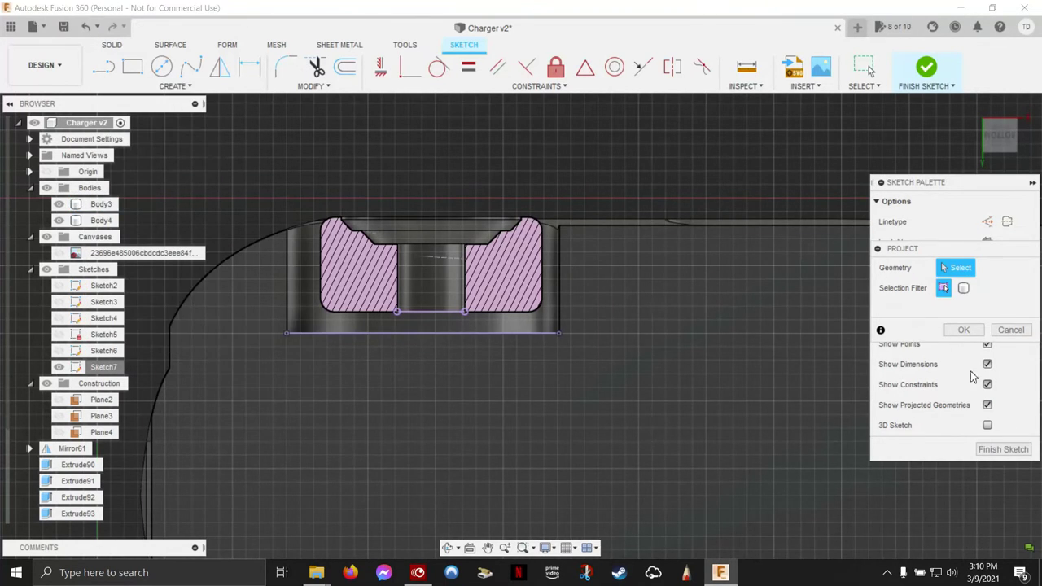
pyautogui.press('Escape')
# - Draw a vertical line up from the bottom projected edge through the hub
pyautogui.click(418, 332)
pyautogui.scroll(5, 411, 333)
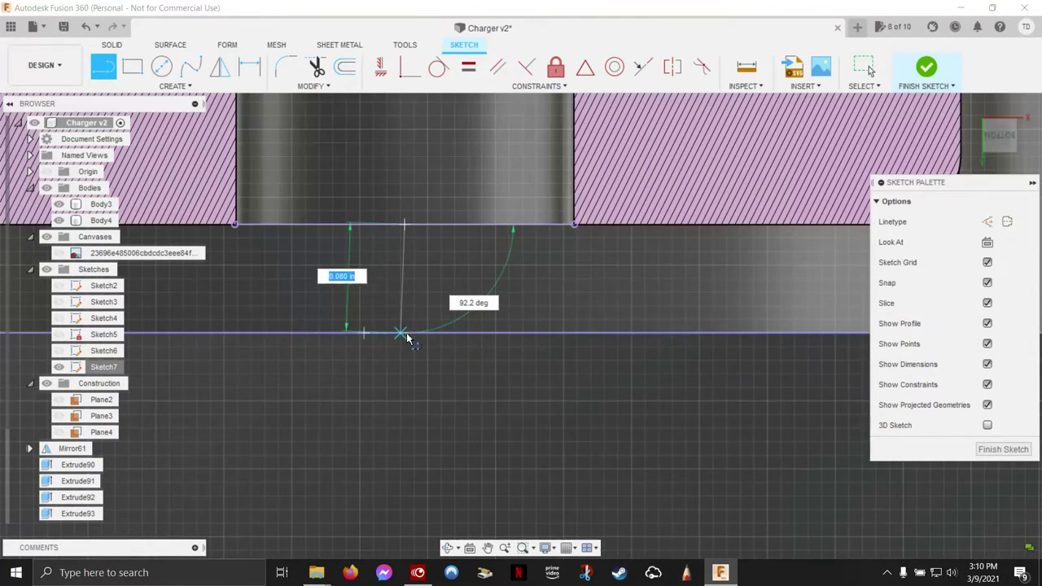
pyautogui.click(405, 225)
pyautogui.press('Escape')
pyautogui.click(172, 86)
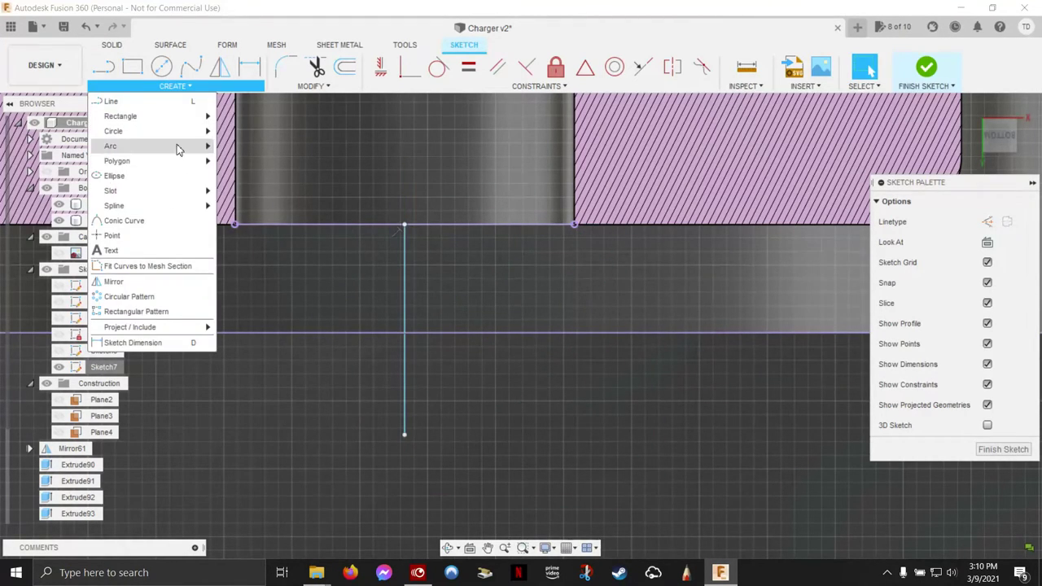
pyautogui.press('Escape')
pyautogui.scroll(5, 405, 324)
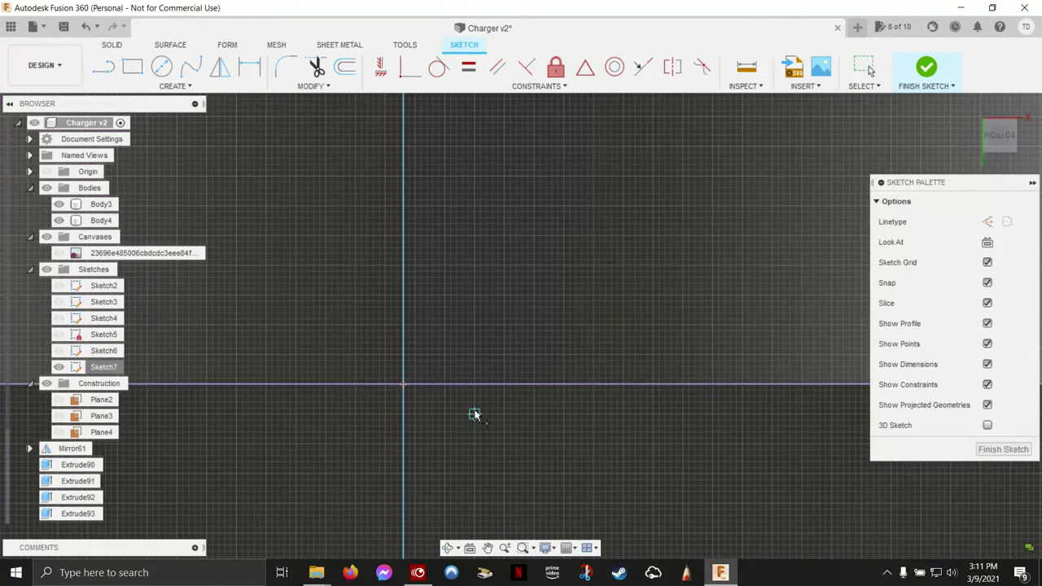
pyautogui.scroll(-5, 477, 365)
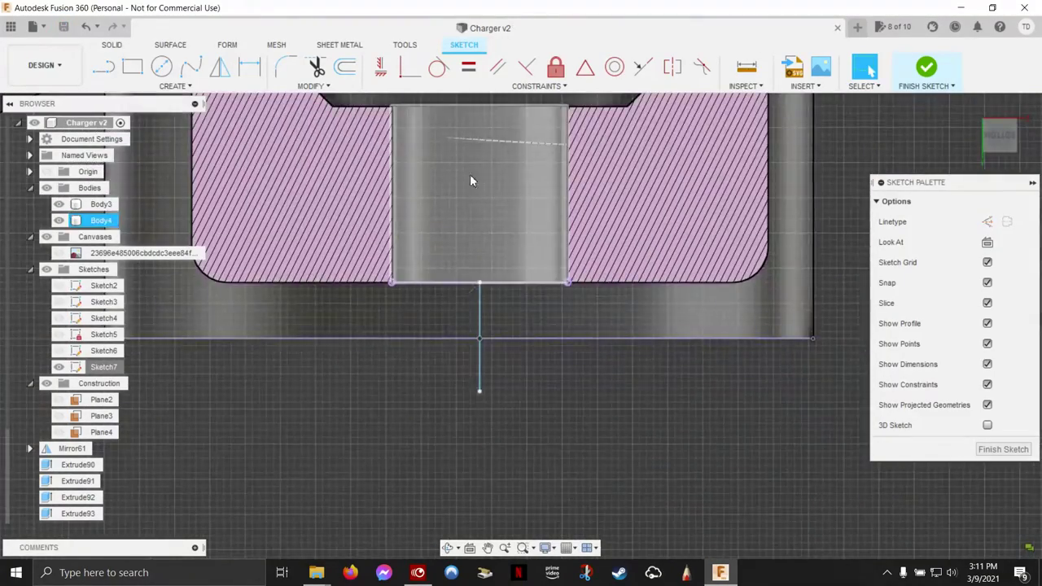
pyautogui.moveTo(478, 218); pyautogui.dragTo(425, 334, button='middle')
# - Draw a tall centre rectangle on the vertical line across the hub
pyautogui.click(173, 85)
pyautogui.click(359, 123)
pyautogui.click(427, 398)
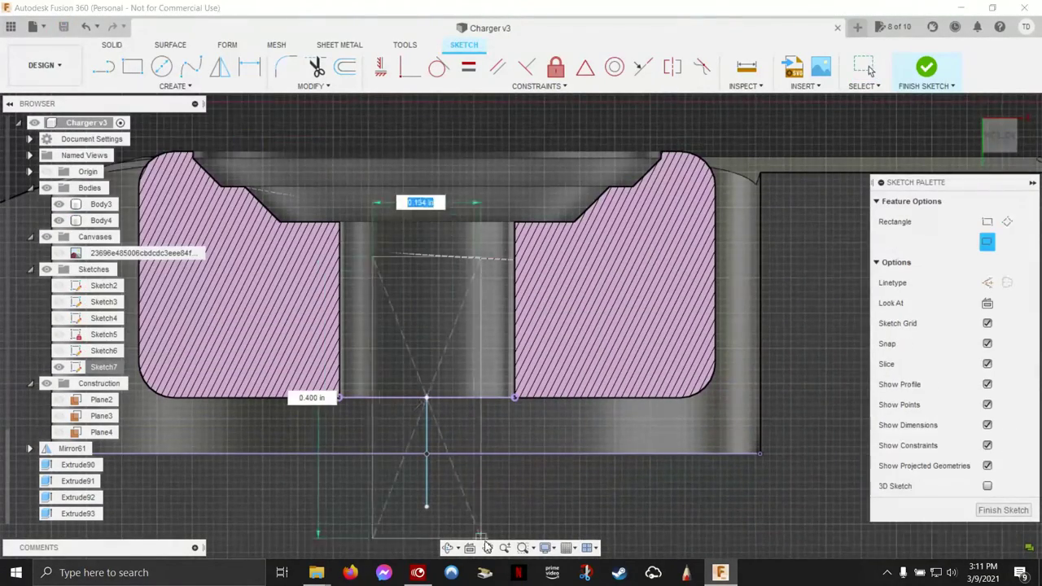
pyautogui.scroll(3, 489, 521)
pyautogui.scroll(-6, 495, 484)
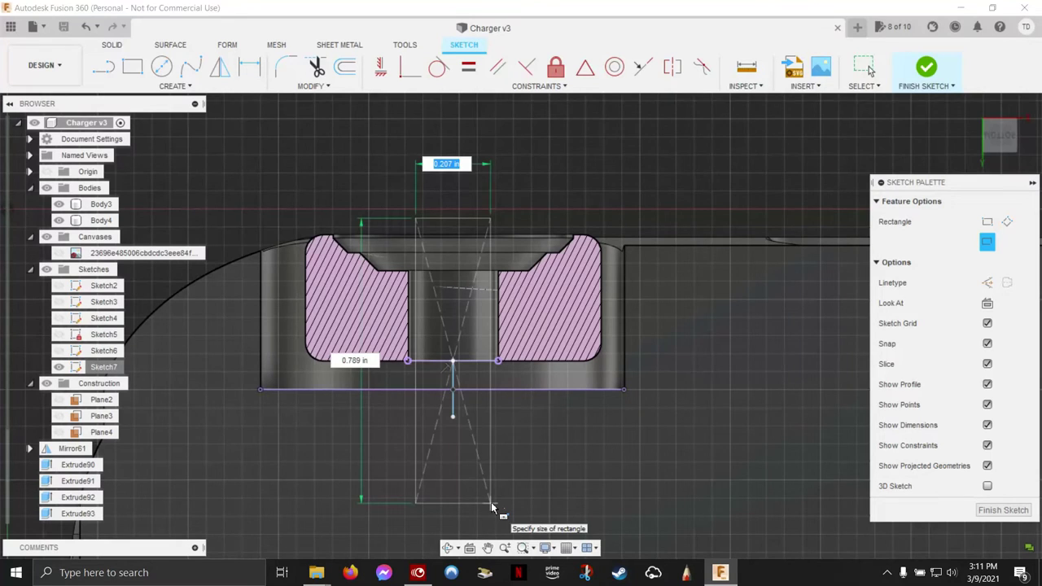
pyautogui.click(491, 507)
# - Add a centre line and a small second centre rectangle atop the hub, then finish the sketch
pyautogui.press('l')
pyautogui.click(453, 361)
pyautogui.click(452, 219)
pyautogui.click(173, 87)
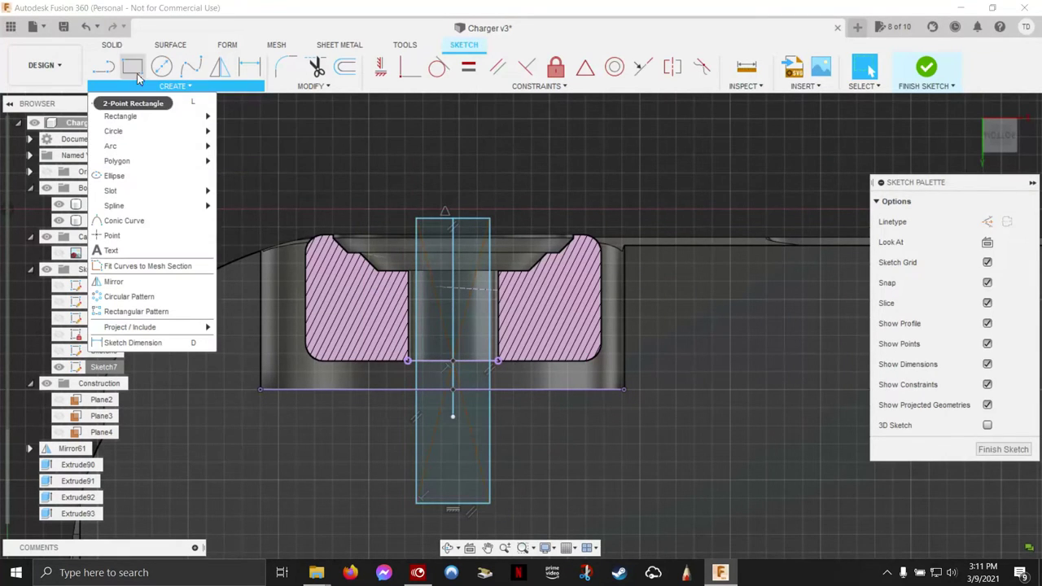
pyautogui.click(257, 147)
pyautogui.click(452, 252)
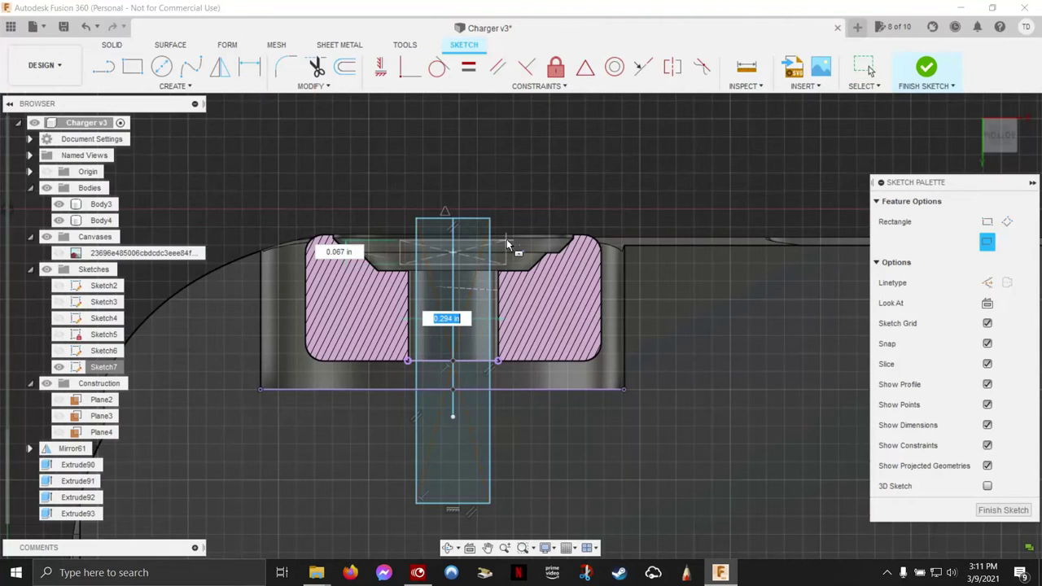
pyautogui.click(507, 244)
pyautogui.click(926, 68)
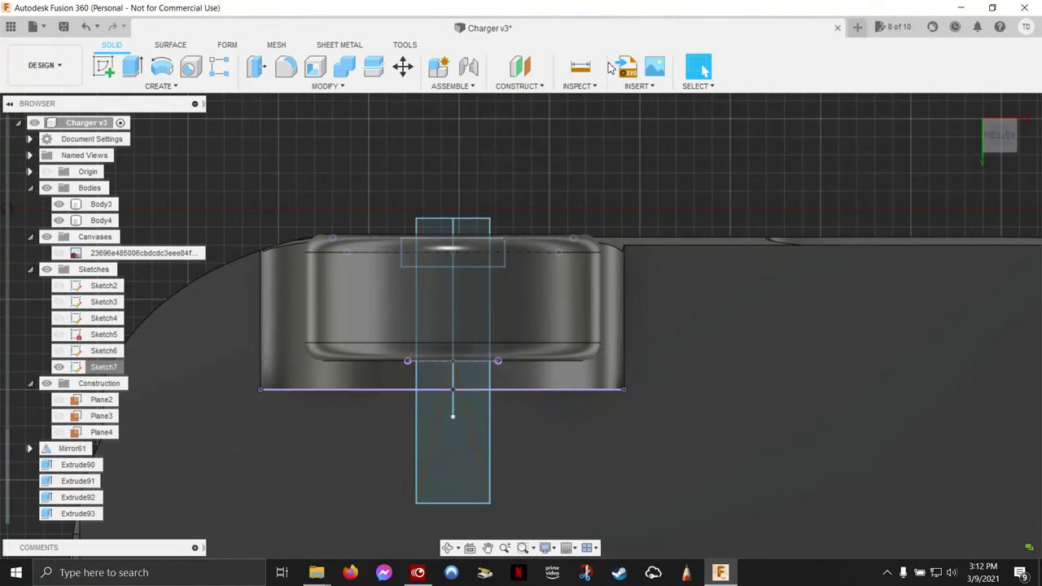
# - Extrude Sketch7's rectangle profiles as a symmetric 0.1 in cut through the block
pyautogui.keyDown('shift'); pyautogui.moveTo(431, 228); pyautogui.dragTo(447, 206, button='middle'); pyautogui.keyUp('shift')
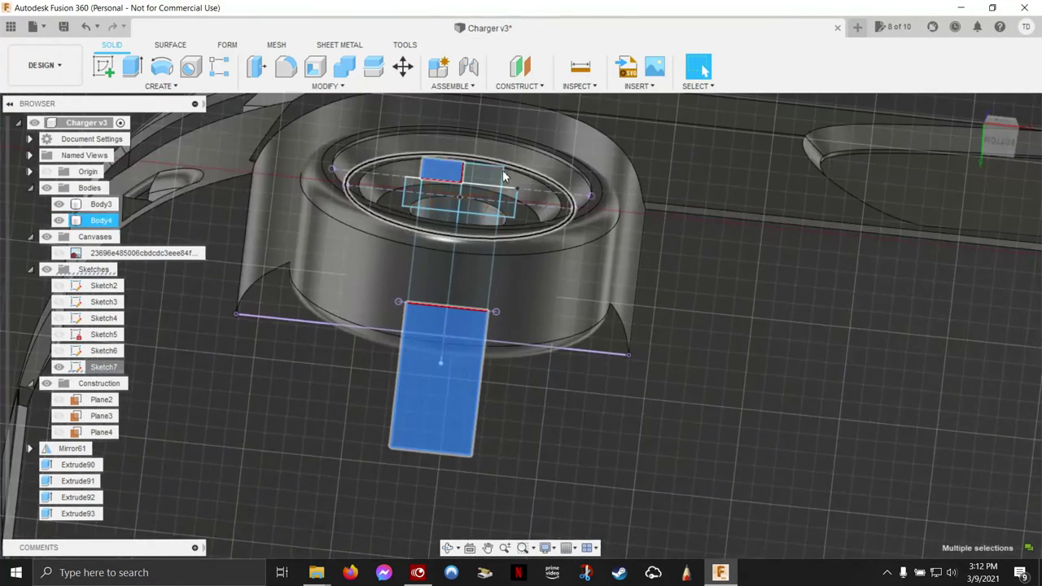
pyautogui.moveTo(411, 202)
pyautogui.keyDown('shift'); pyautogui.mouseDown(button='middle')
pyautogui.moveTo(399, 281)
pyautogui.moveTo(633, 141)
pyautogui.moveTo(495, 312)
pyautogui.mouseUp(button='middle'); pyautogui.keyUp('shift')
pyautogui.press('e')
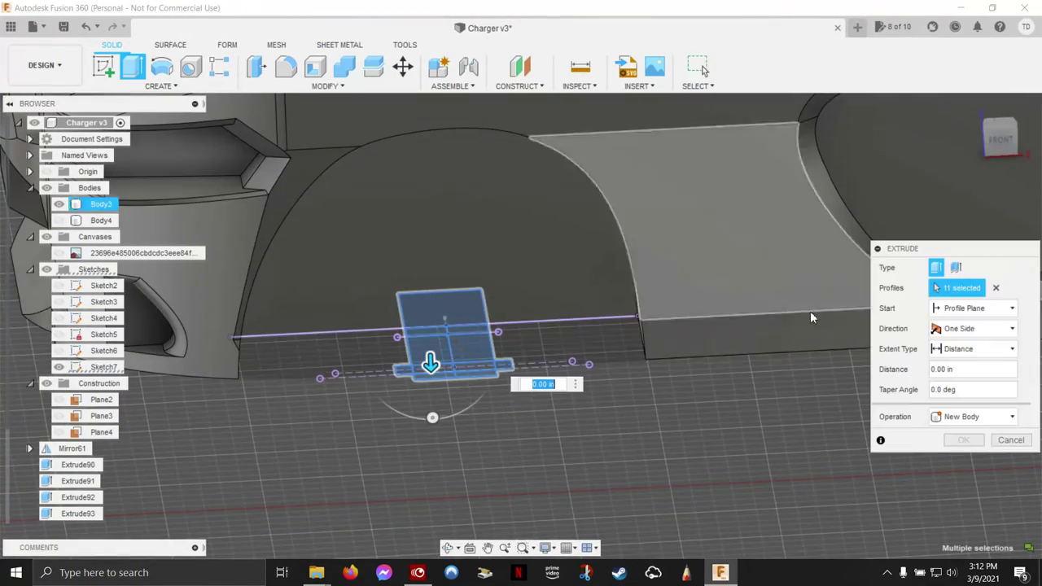
pyautogui.click(977, 328)
pyautogui.click(973, 362)
pyautogui.write('.1')
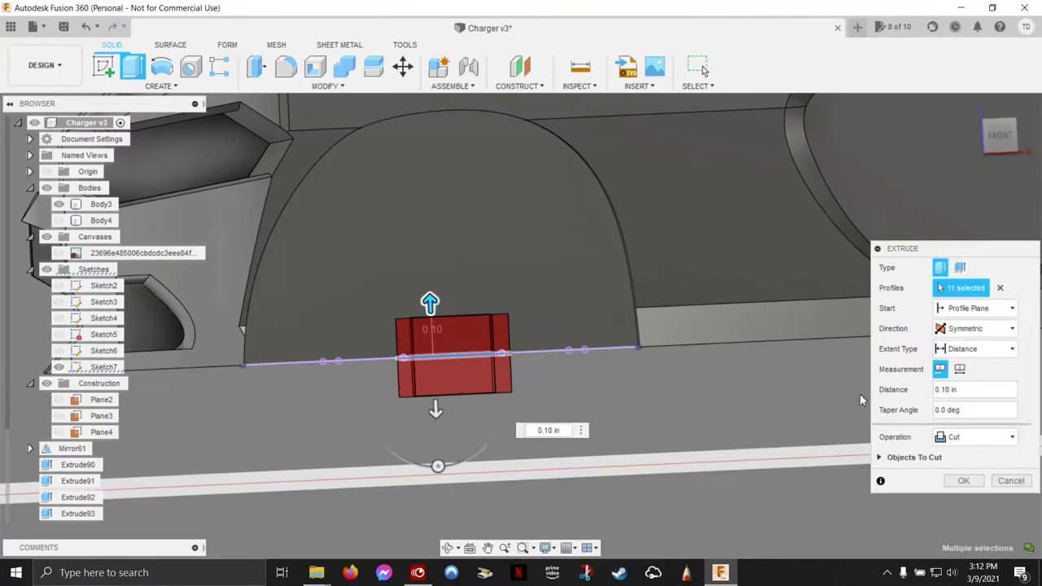
pyautogui.click(1012, 437)
pyautogui.click(969, 452)
pyautogui.click(963, 480)
pyautogui.moveTo(521, 326)
pyautogui.keyDown('shift'); pyautogui.mouseDown(button='middle')
pyautogui.moveTo(608, 319)
pyautogui.moveTo(570, 310)
pyautogui.mouseUp(button='middle'); pyautogui.keyUp('shift')
pyautogui.keyDown('shift'); pyautogui.moveTo(244, 309); pyautogui.dragTo(416, 345, button='middle'); pyautogui.keyUp('shift')
pyautogui.scroll(4, 416, 345)
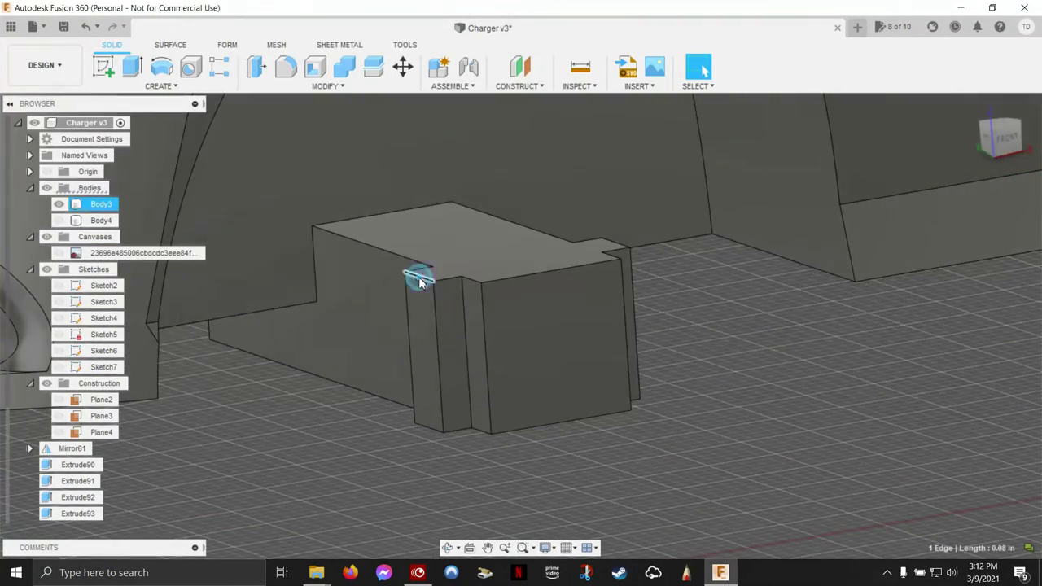
# - Round the block's top edge loop with a 0.075 in fillet
pyautogui.click(417, 276)
pyautogui.doubleClick(547, 268)
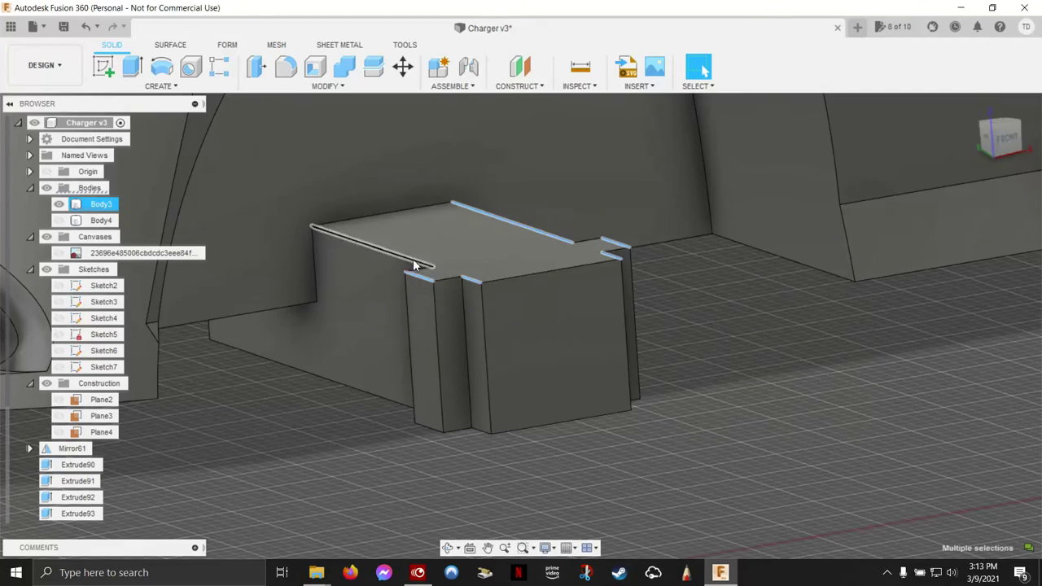
pyautogui.moveTo(425, 428)
pyautogui.keyDown('shift'); pyautogui.mouseDown(button='middle')
pyautogui.moveTo(830, 355)
pyautogui.moveTo(665, 459)
pyautogui.mouseUp(button='middle'); pyautogui.keyUp('shift')
pyautogui.moveTo(828, 453)
pyautogui.keyDown('shift'); pyautogui.mouseDown(button='middle')
pyautogui.moveTo(743, 428)
pyautogui.moveTo(623, 362)
pyautogui.mouseUp(button='middle'); pyautogui.keyUp('shift')
pyautogui.rightClick(623, 362)
pyautogui.click(591, 389)
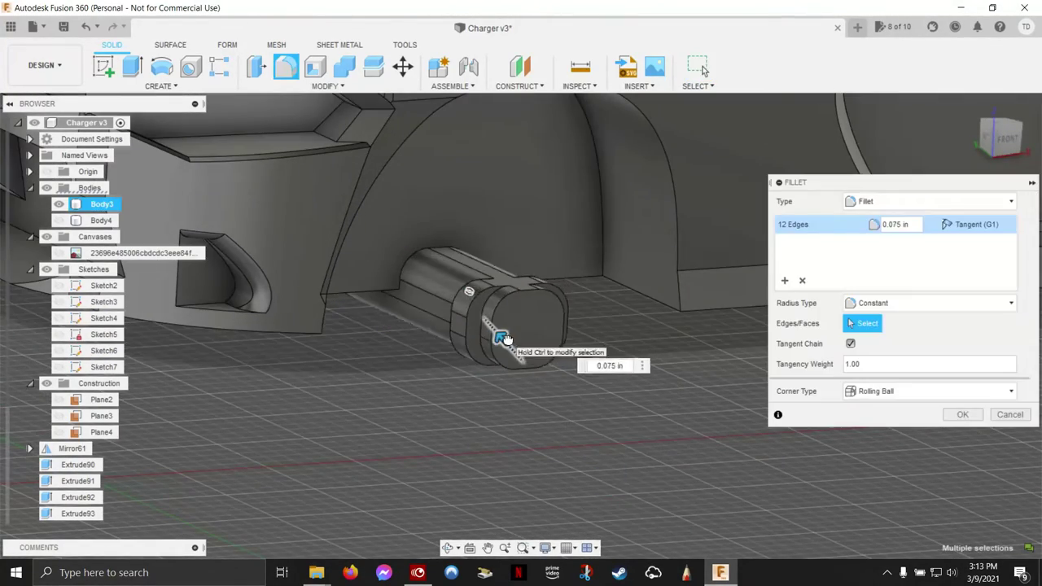
pyautogui.press('Return')
# - Select arc edges on the cylinder and start chamfers, cancelling both attempts
pyautogui.keyDown('shift'); pyautogui.moveTo(623, 403); pyautogui.dragTo(740, 303, button='middle'); pyautogui.keyUp('shift')
pyautogui.scroll(3, 740, 303)
pyautogui.keyDown('shift'); pyautogui.moveTo(443, 325); pyautogui.dragTo(738, 279, button='middle'); pyautogui.keyUp('shift')
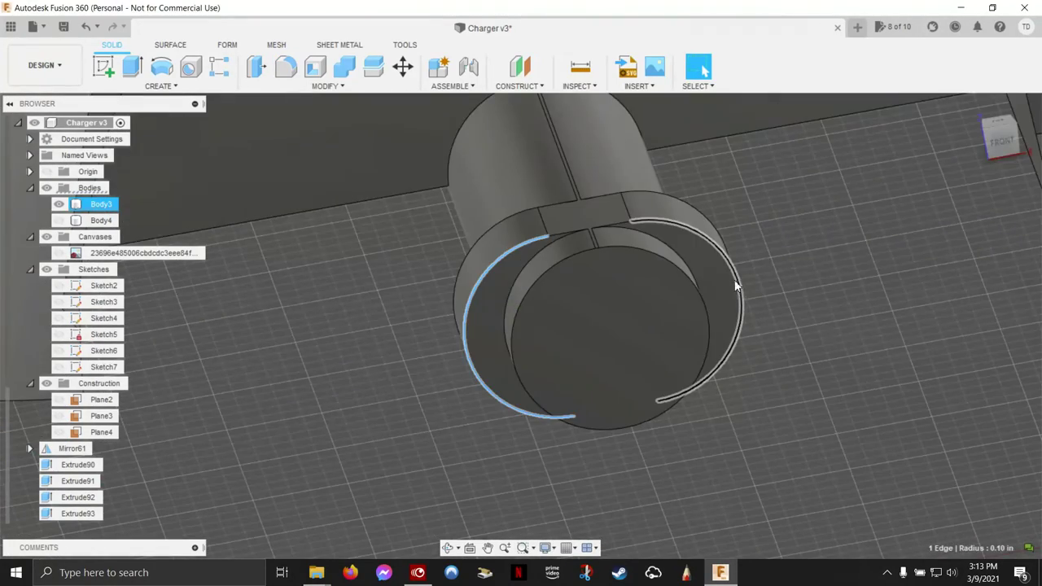
pyautogui.click(740, 281)
pyautogui.rightClick(847, 293)
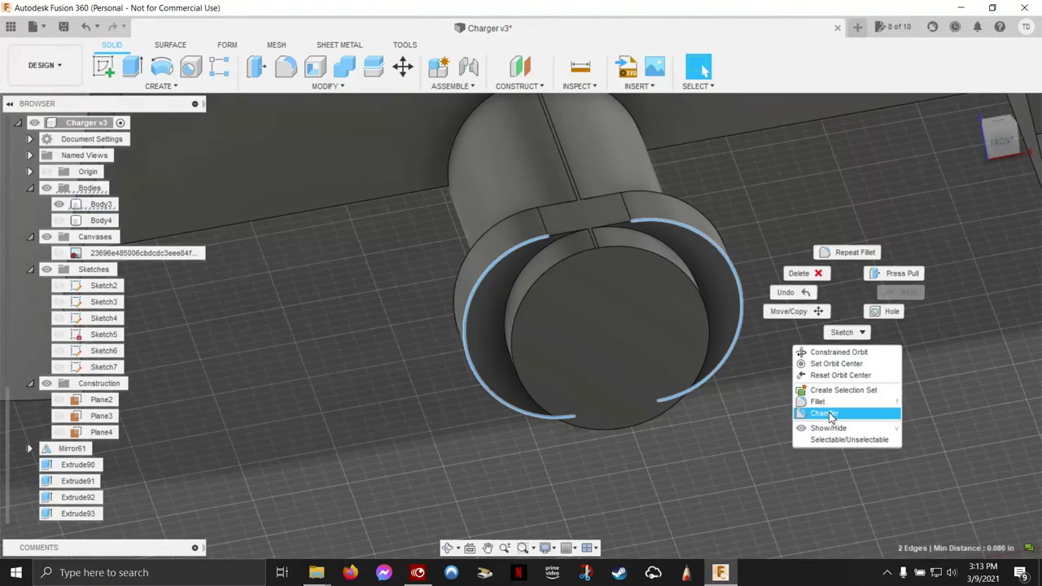
pyautogui.click(830, 417)
pyautogui.press('Escape')
pyautogui.keyDown('shift'); pyautogui.moveTo(833, 316); pyautogui.dragTo(728, 261, button='middle'); pyautogui.keyUp('shift')
pyautogui.click(729, 308)
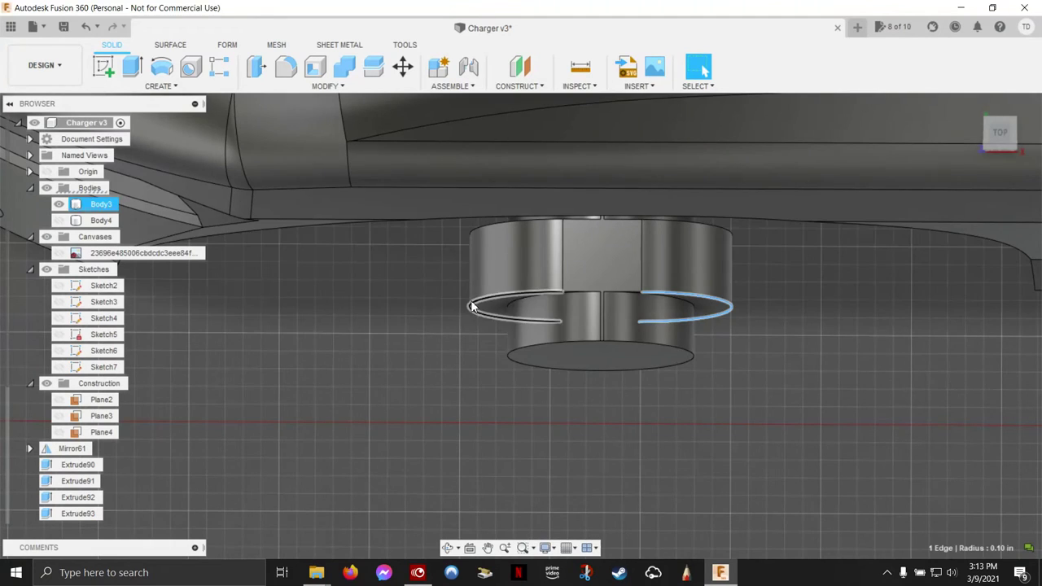
pyautogui.click(513, 354)
pyautogui.scroll(5, 513, 354)
pyautogui.rightClick(648, 440)
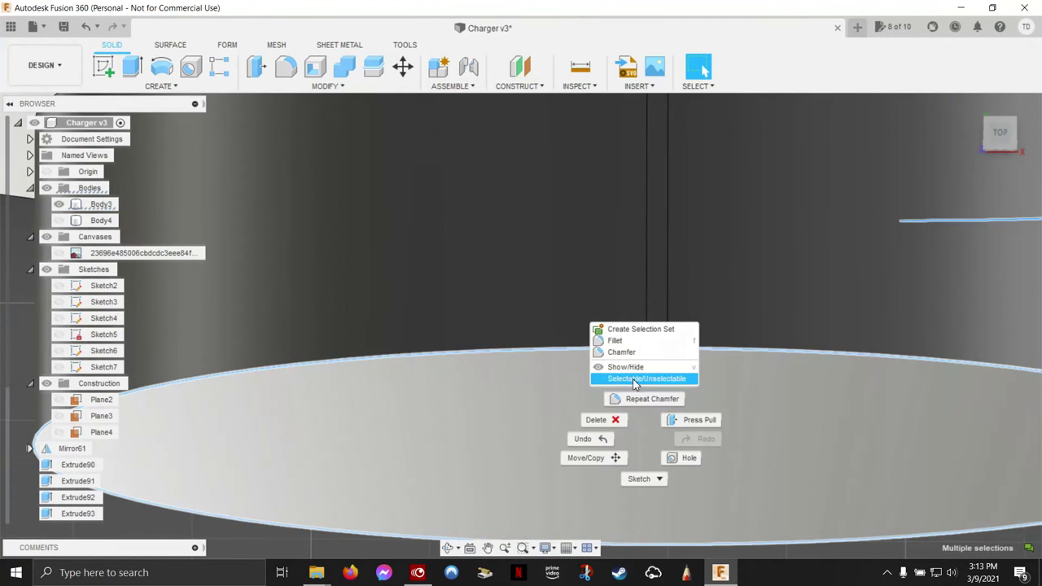
pyautogui.click(627, 355)
pyautogui.keyDown('shift'); pyautogui.moveTo(632, 325); pyautogui.dragTo(610, 325, button='middle'); pyautogui.keyUp('shift')
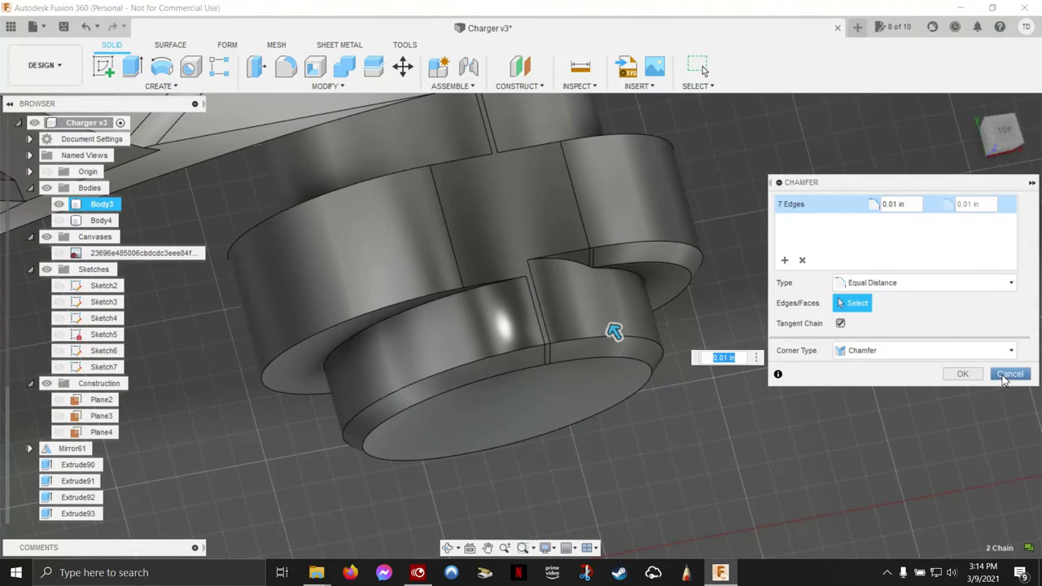
pyautogui.press('Escape')
# - Chamfer the lower cylinder's end edge by 0.04 in
pyautogui.scroll(5, 605, 358)
pyautogui.scroll(3, 530, 361)
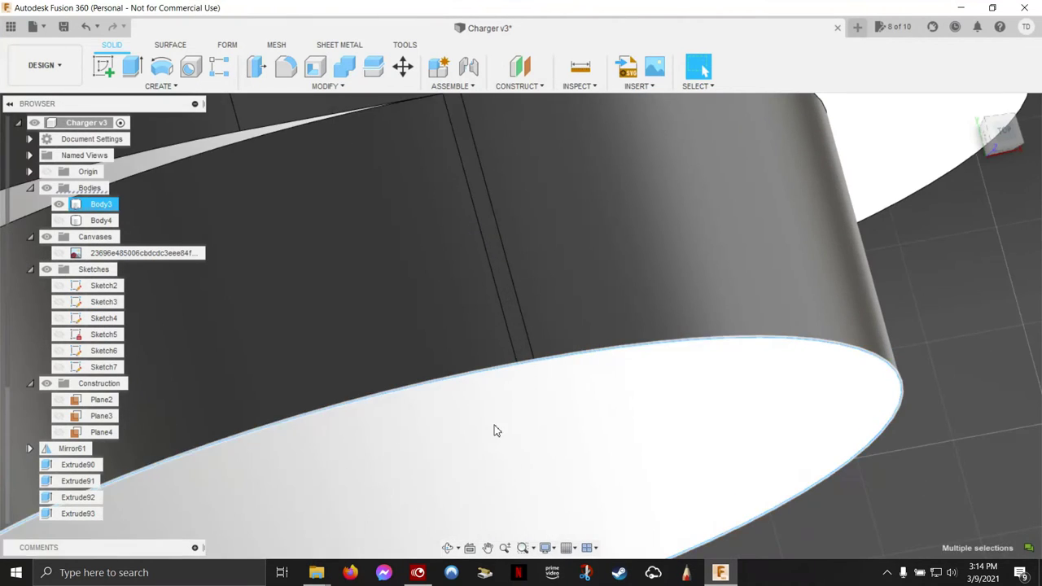
pyautogui.moveTo(493, 431); pyautogui.dragTo(545, 328, button='middle')
pyautogui.scroll(3, 545, 328)
pyautogui.scroll(-4, 503, 365)
pyautogui.scroll(-2, 502, 365)
pyautogui.rightClick(701, 303)
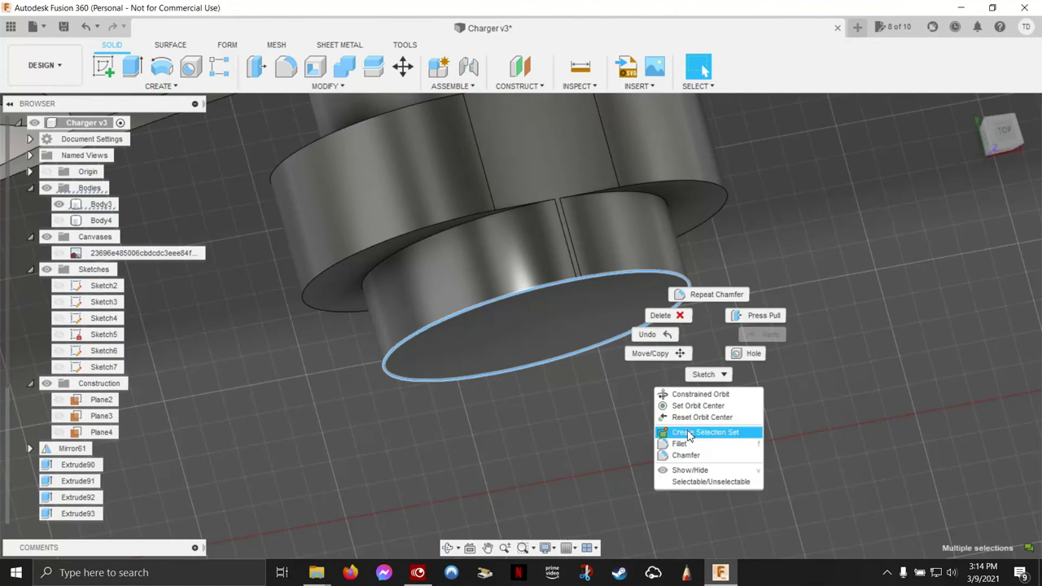
pyautogui.click(684, 430)
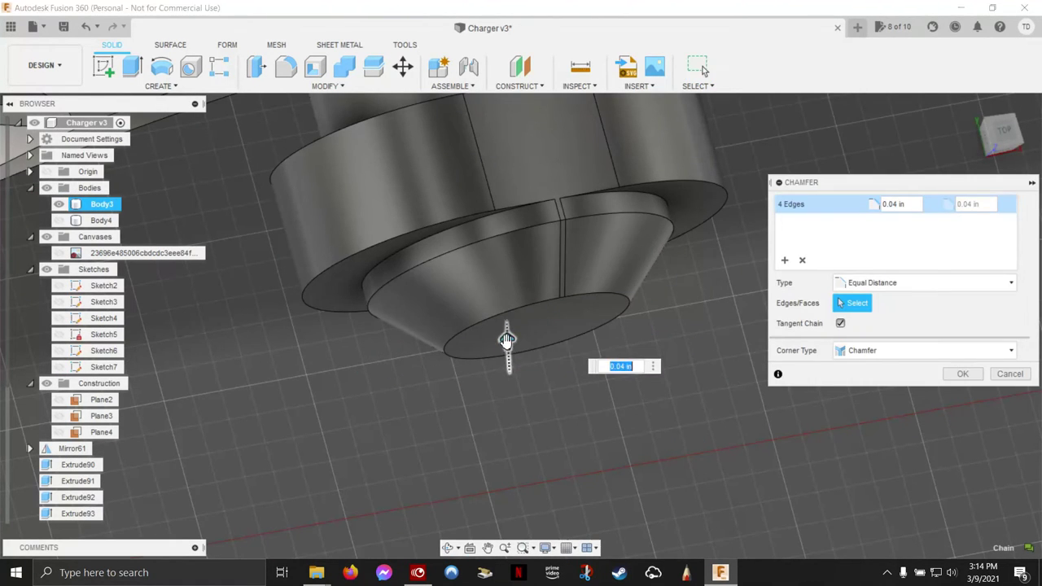
pyautogui.press('Return')
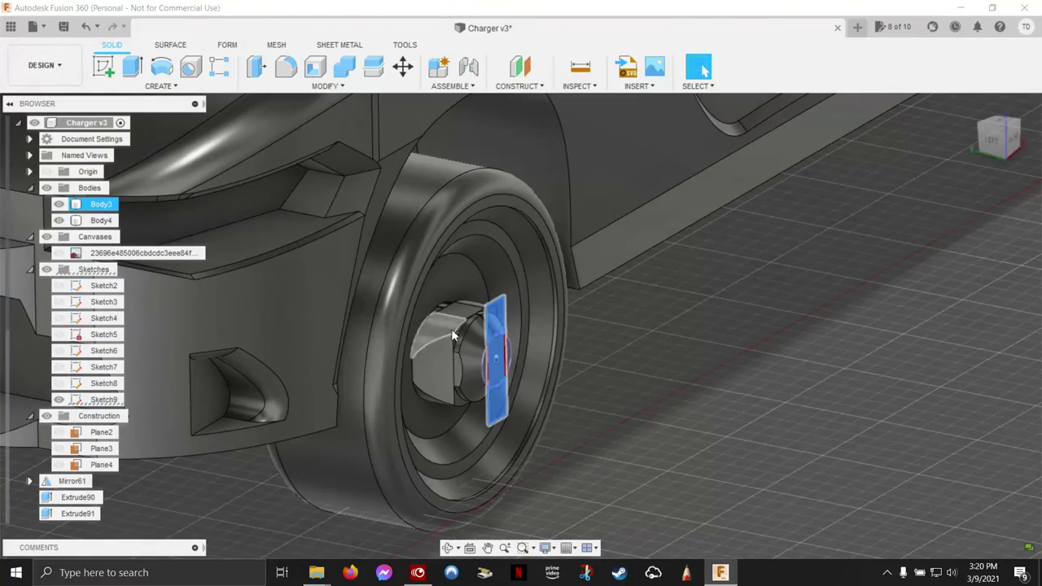
# - Toggle the wheel body Body4's visibility, leaving it hidden
pyautogui.scroll(2, 461, 348)
pyautogui.scroll(2, 453, 369)
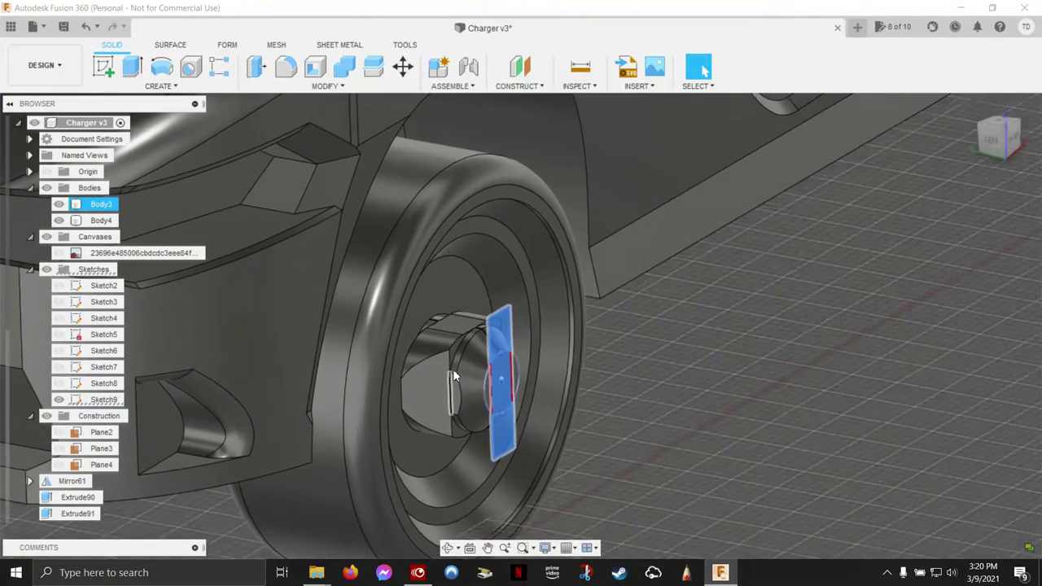
pyautogui.scroll(3, 452, 369)
pyautogui.moveTo(453, 369)
pyautogui.keyDown('shift'); pyautogui.mouseDown(button='middle')
pyautogui.moveTo(549, 310)
pyautogui.moveTo(715, 357)
pyautogui.moveTo(811, 368)
pyautogui.moveTo(790, 353)
pyautogui.moveTo(677, 346)
pyautogui.moveTo(565, 313)
pyautogui.moveTo(783, 351)
pyautogui.moveTo(856, 381)
pyautogui.mouseUp(button='middle'); pyautogui.keyUp('shift')
pyautogui.click(477, 367)
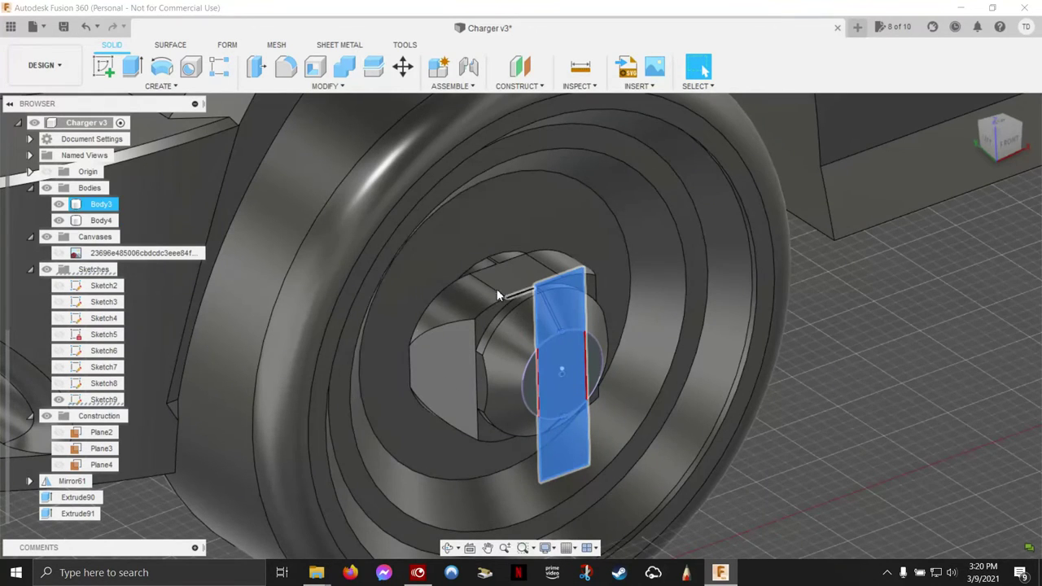
pyautogui.click(58, 220)
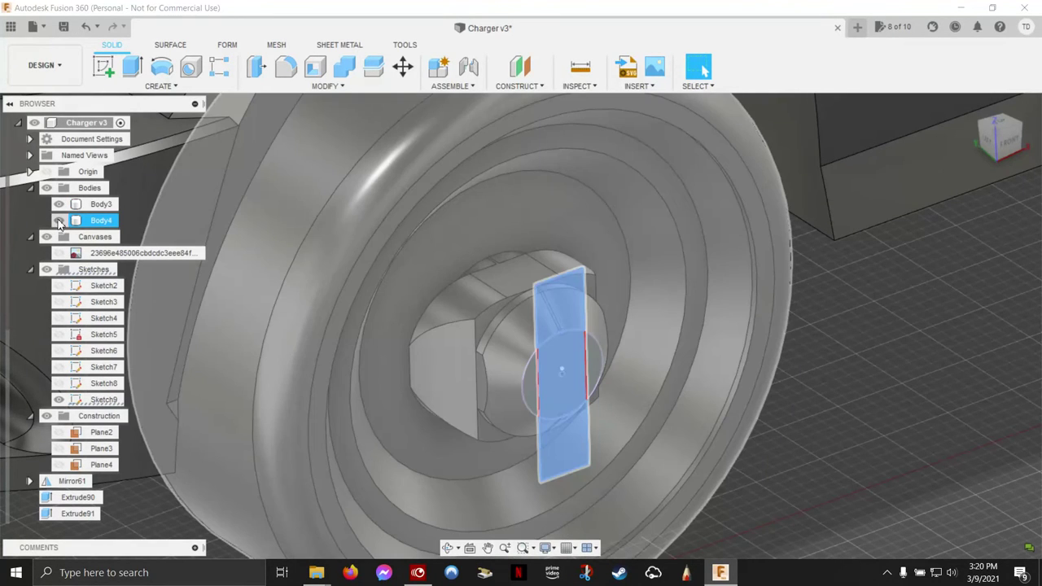
pyautogui.click(58, 221)
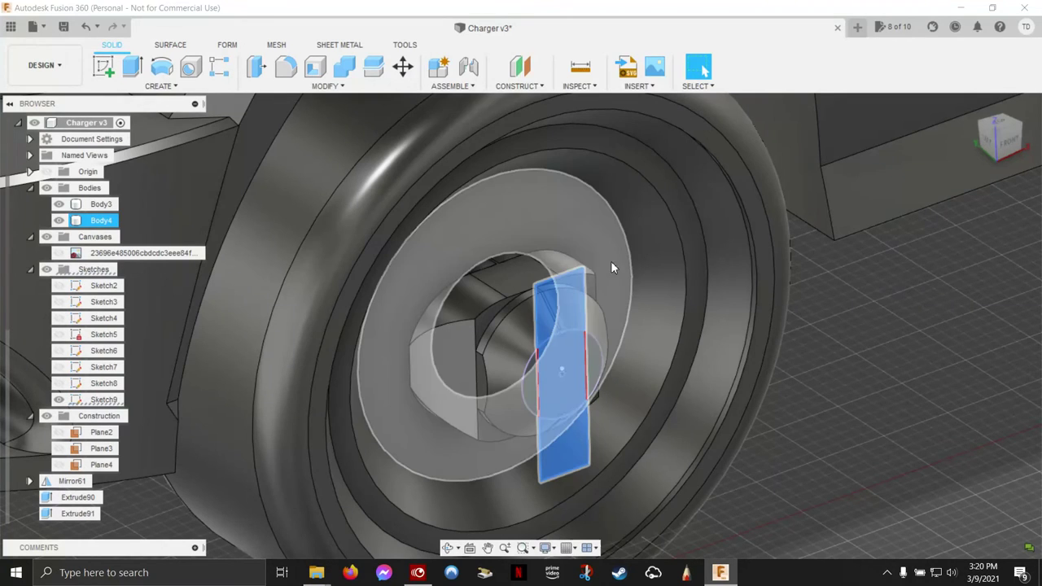
pyautogui.click(58, 220)
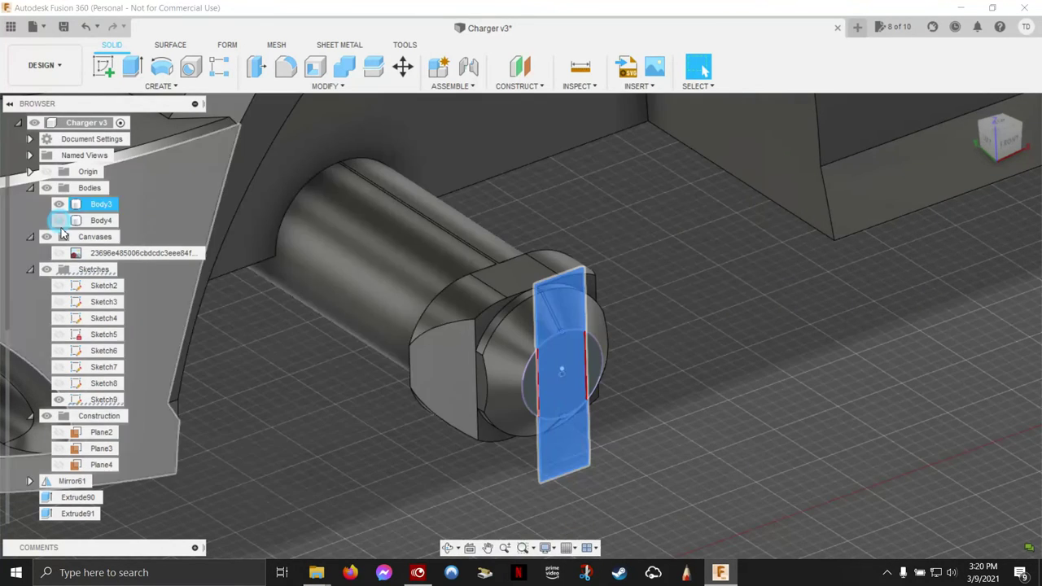
# - Extrude the upper rectangle and lower half-circle profiles as a 0.30 in cut into the shaft end
pyautogui.click(566, 310)
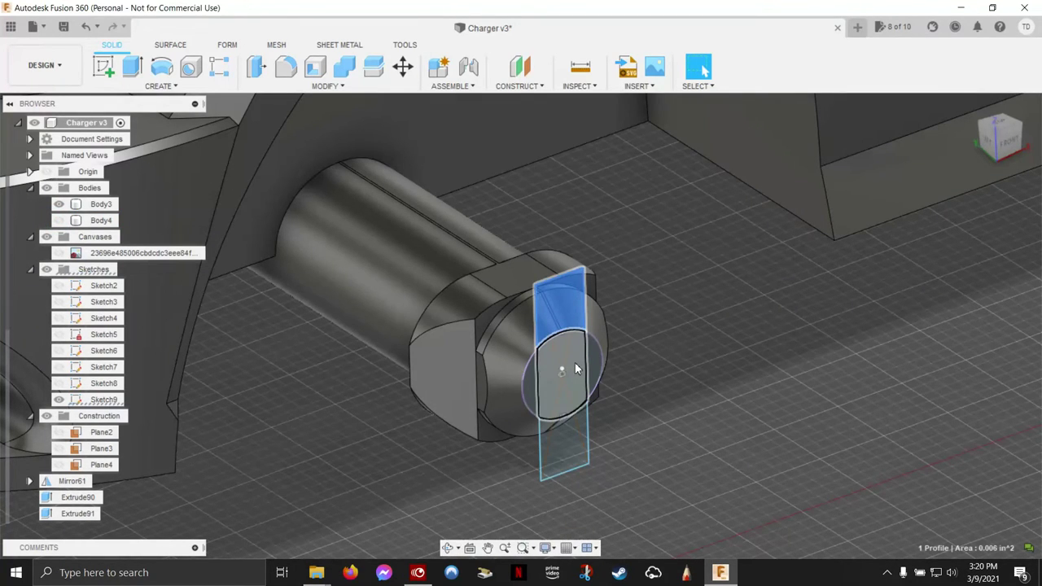
pyautogui.click(575, 368)
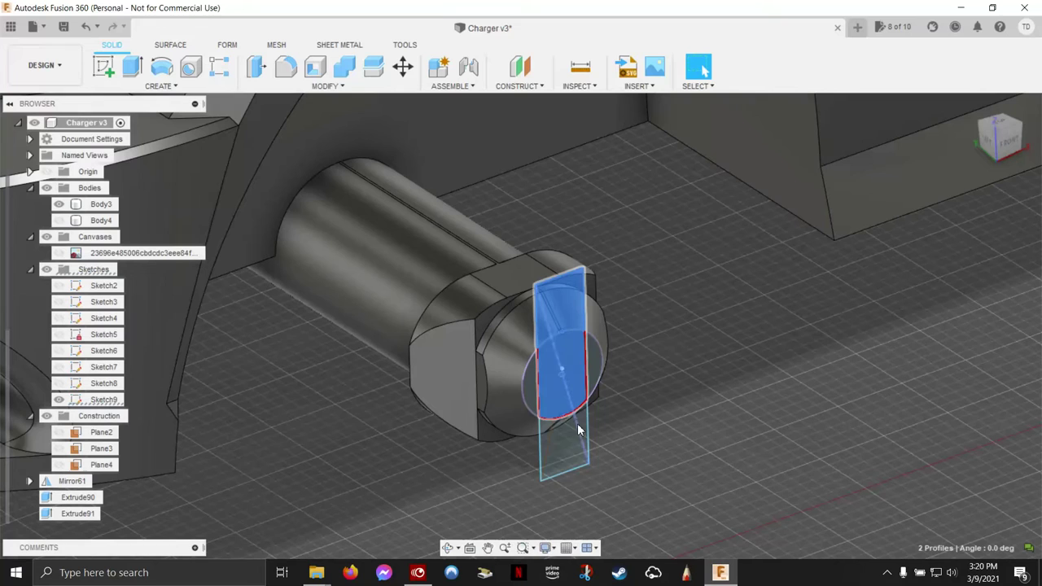
pyautogui.rightClick(750, 377)
pyautogui.click(787, 349)
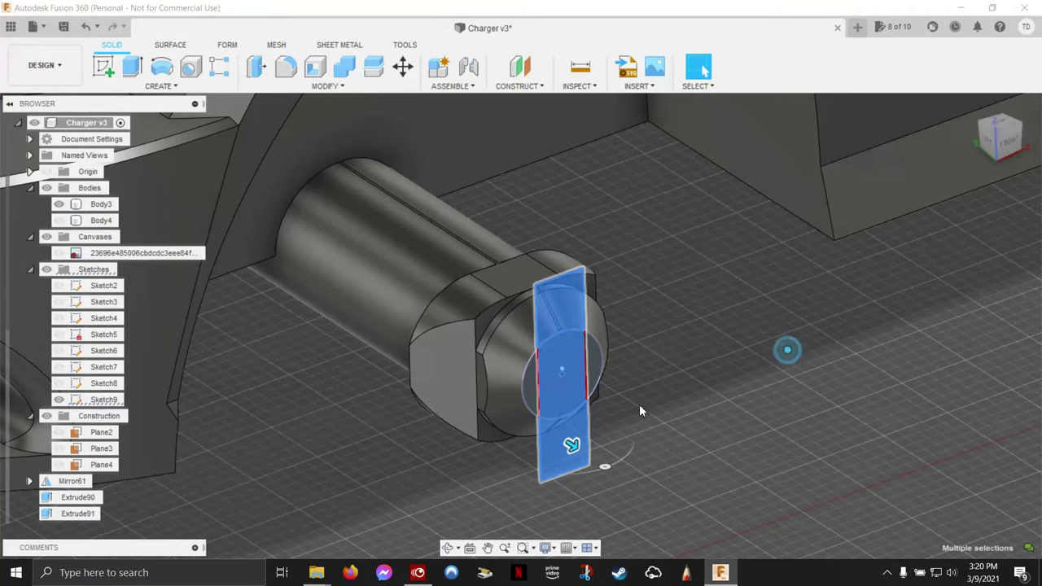
pyautogui.moveTo(570, 444); pyautogui.dragTo(473, 360)
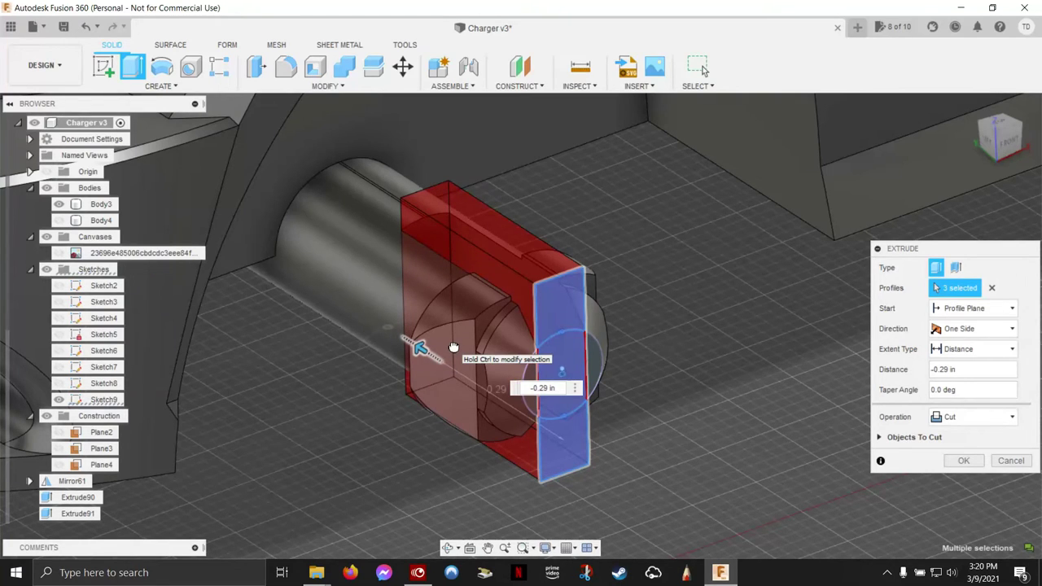
pyautogui.click(964, 463)
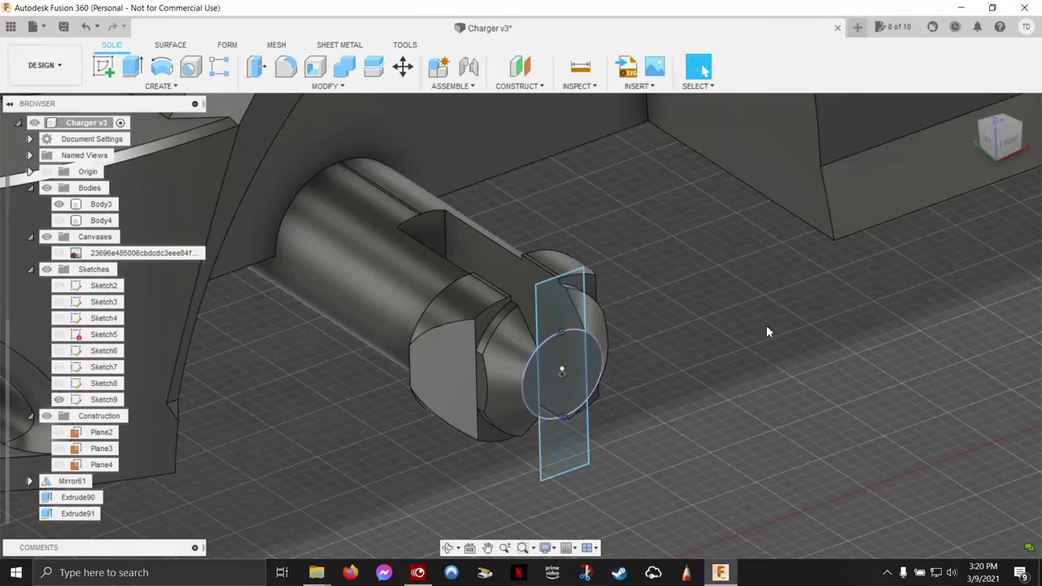
pyautogui.moveTo(766, 325)
pyautogui.keyDown('shift'); pyautogui.mouseDown(button='middle')
pyautogui.moveTo(757, 313)
pyautogui.moveTo(575, 342)
pyautogui.moveTo(556, 317)
pyautogui.moveTo(629, 326)
pyautogui.mouseUp(button='middle'); pyautogui.keyUp('shift')
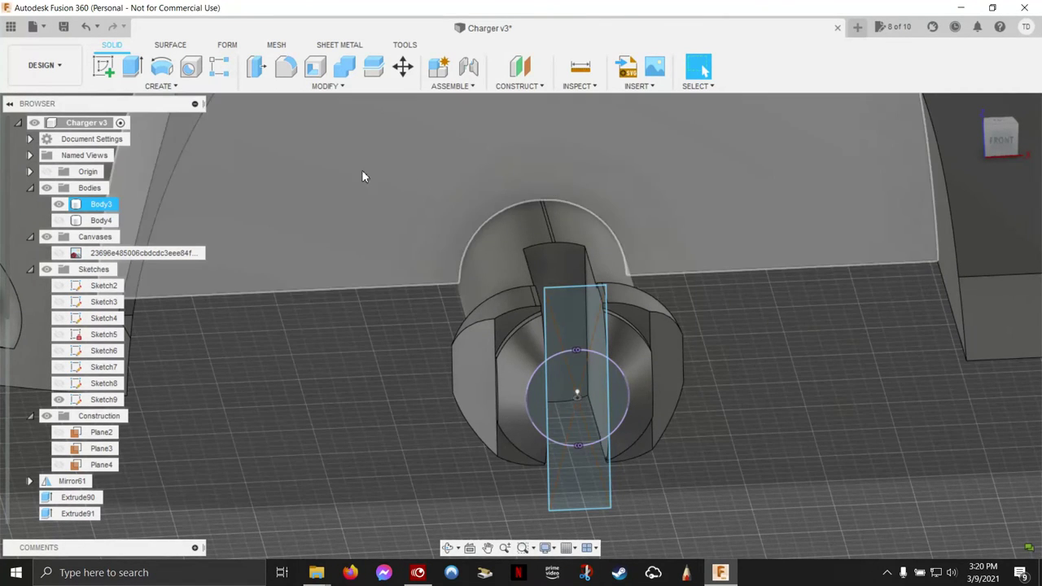
pyautogui.click(92, 121)
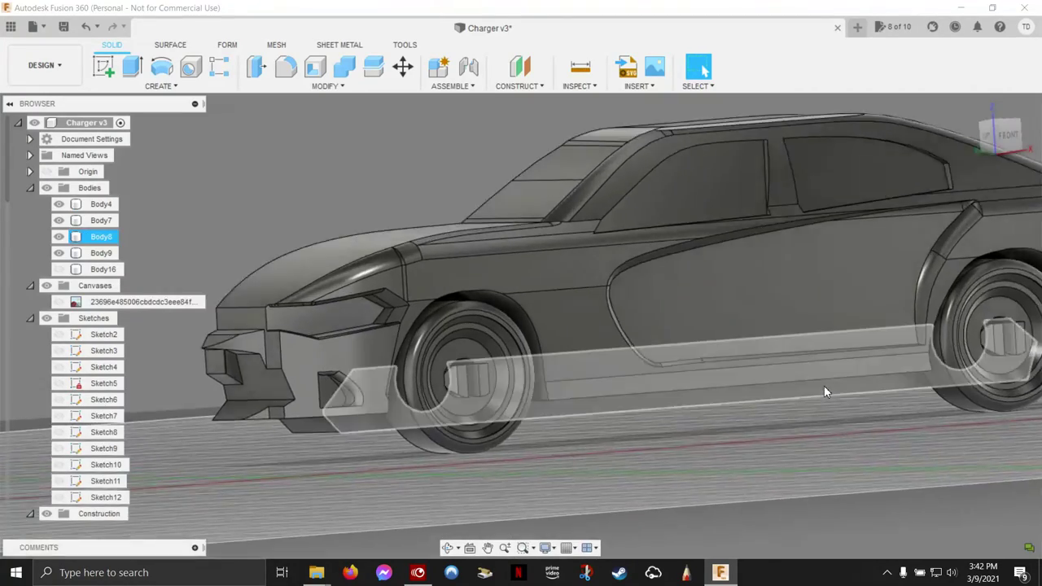
pyautogui.scroll(-2, 830, 391)
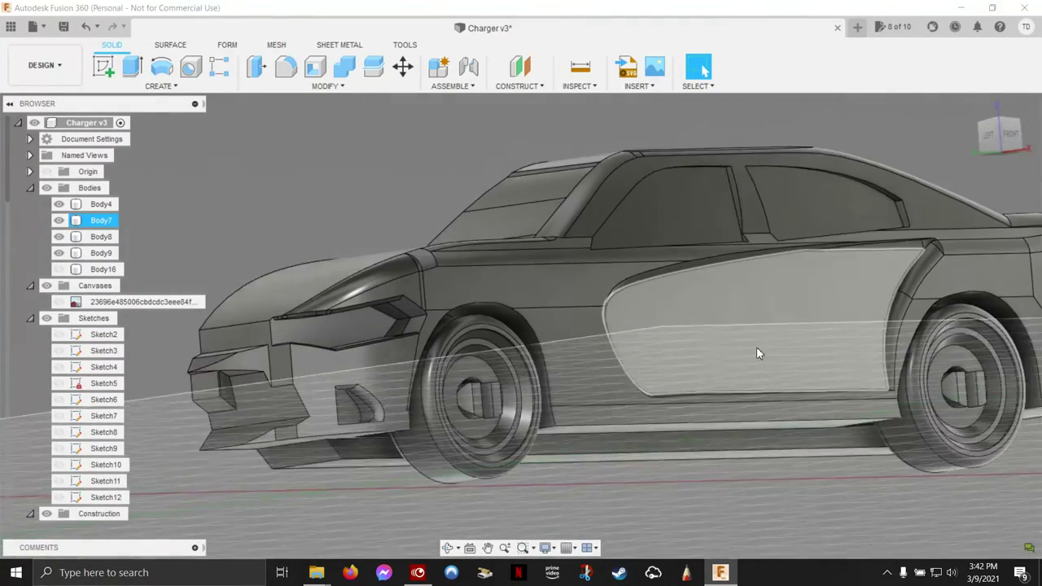
pyautogui.keyDown('shift'); pyautogui.moveTo(756, 354); pyautogui.dragTo(782, 355, button='middle'); pyautogui.keyUp('shift')
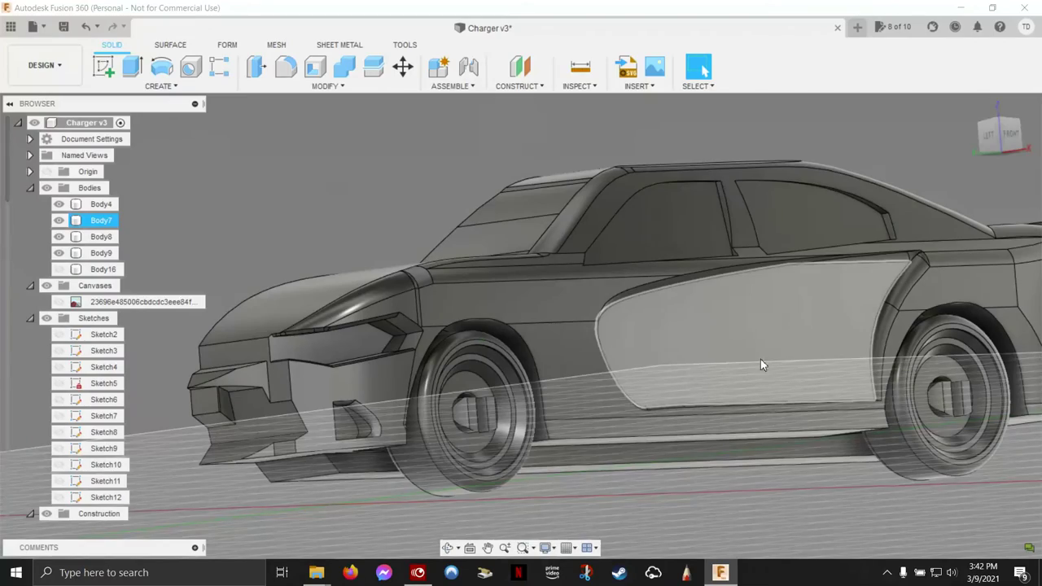
pyautogui.keyDown('shift'); pyautogui.moveTo(697, 335); pyautogui.dragTo(857, 329, button='middle'); pyautogui.keyUp('shift')
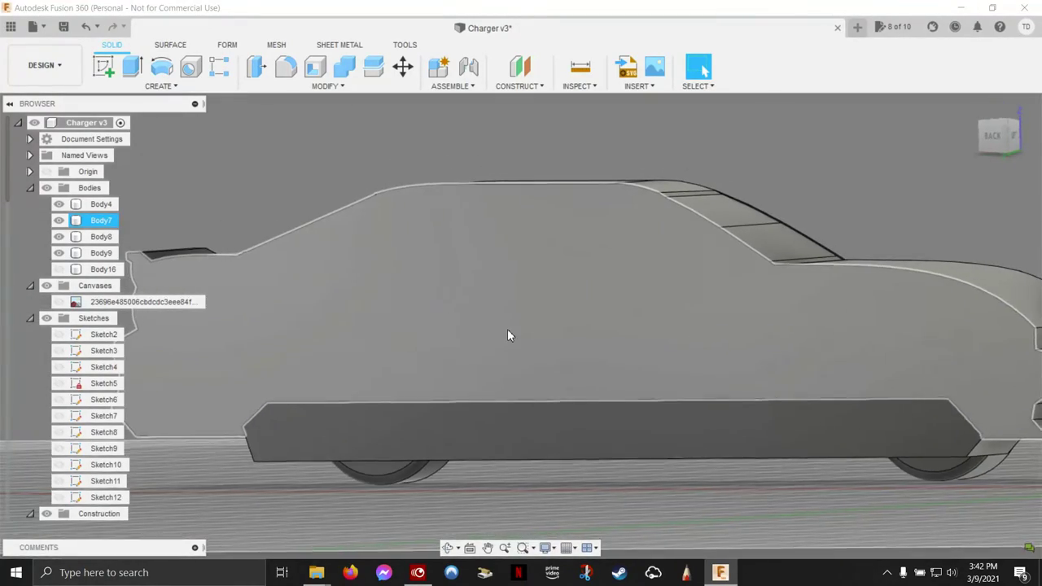
pyautogui.moveTo(859, 330)
pyautogui.keyDown('shift'); pyautogui.mouseDown(button='middle')
pyautogui.moveTo(682, 413)
pyautogui.moveTo(642, 301)
pyautogui.moveTo(641, 242)
pyautogui.mouseUp(button='middle'); pyautogui.keyUp('shift')
pyautogui.moveTo(677, 171)
pyautogui.keyDown('shift'); pyautogui.mouseDown(button='middle')
pyautogui.moveTo(587, 337)
pyautogui.moveTo(784, 379)
pyautogui.moveTo(773, 368)
pyautogui.moveTo(736, 400)
pyautogui.moveTo(755, 375)
pyautogui.moveTo(720, 363)
pyautogui.mouseUp(button='middle'); pyautogui.keyUp('shift')
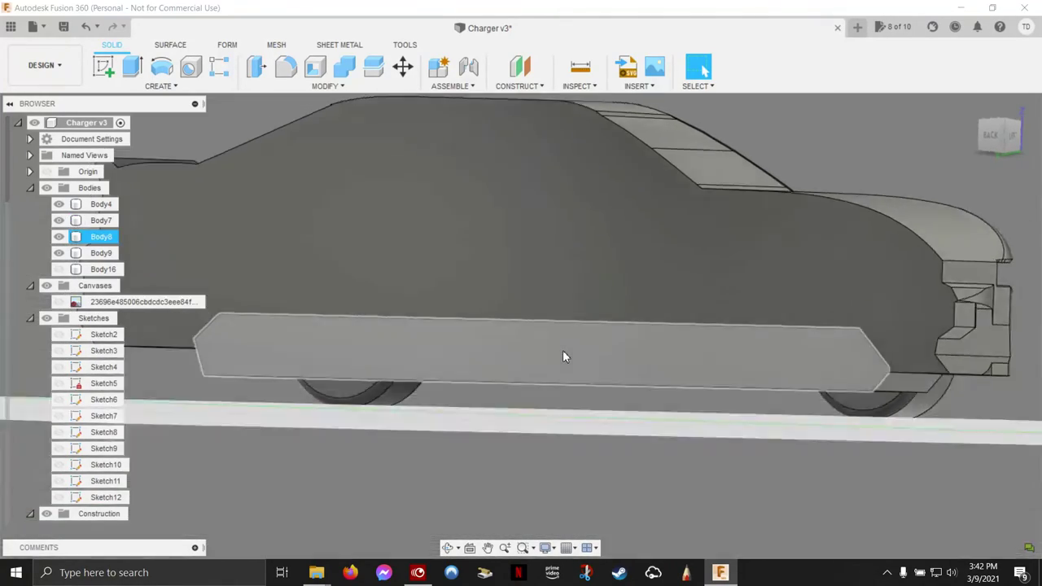
pyautogui.moveTo(562, 350)
pyautogui.keyDown('shift'); pyautogui.mouseDown(button='middle')
pyautogui.moveTo(558, 331)
pyautogui.moveTo(572, 331)
pyautogui.moveTo(505, 284)
pyautogui.moveTo(521, 279)
pyautogui.moveTo(497, 256)
pyautogui.mouseUp(button='middle'); pyautogui.keyUp('shift')
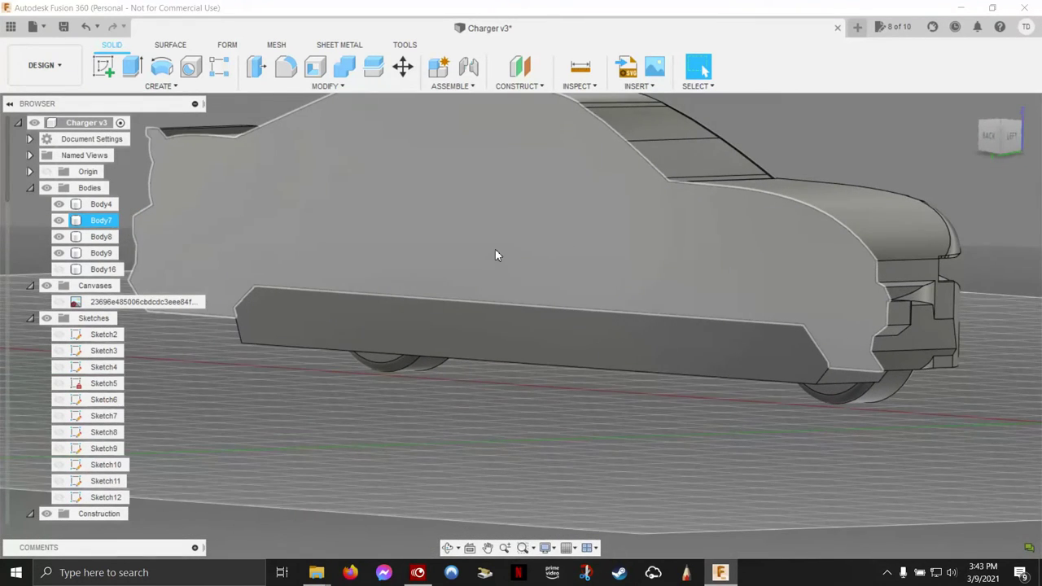
# - Create an offset plane at -0.325 in from the side panel's top face, with Body4 and Body8 shown
pyautogui.click(525, 74)
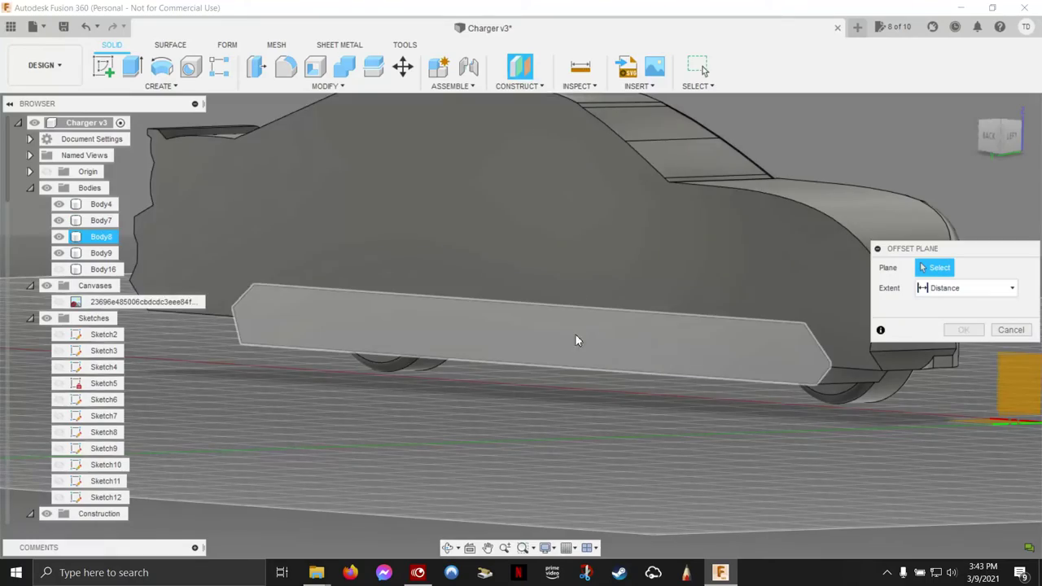
pyautogui.moveTo(583, 332)
pyautogui.keyDown('shift'); pyautogui.mouseDown(button='middle')
pyautogui.moveTo(593, 385)
pyautogui.moveTo(606, 339)
pyautogui.mouseUp(button='middle'); pyautogui.keyUp('shift')
pyautogui.click(607, 338)
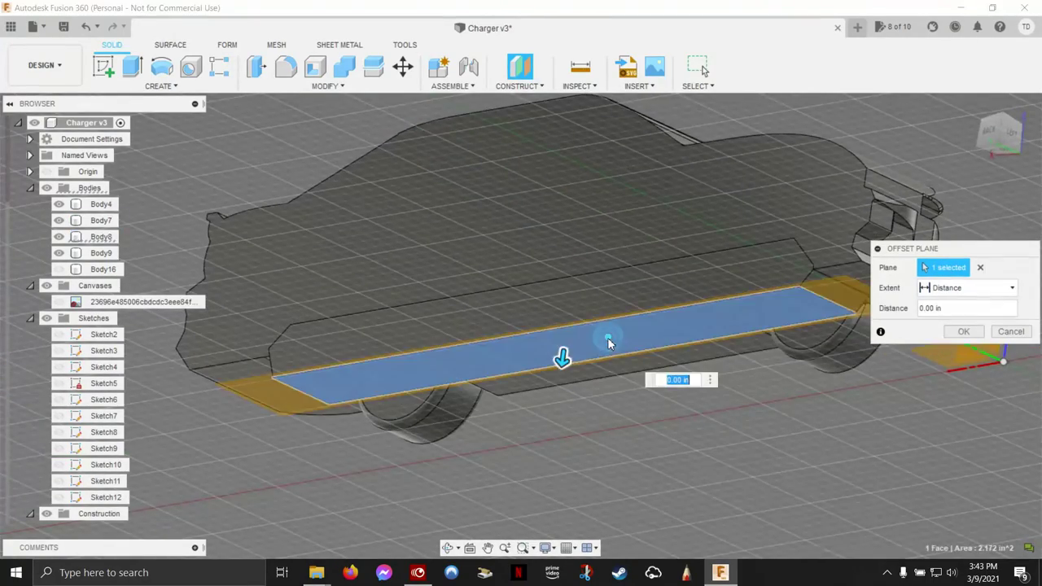
pyautogui.moveTo(570, 370); pyautogui.dragTo(576, 276)
pyautogui.moveTo(577, 277)
pyautogui.keyDown('shift'); pyautogui.mouseDown(button='middle')
pyautogui.moveTo(574, 313)
pyautogui.moveTo(482, 272)
pyautogui.mouseUp(button='middle'); pyautogui.keyUp('shift')
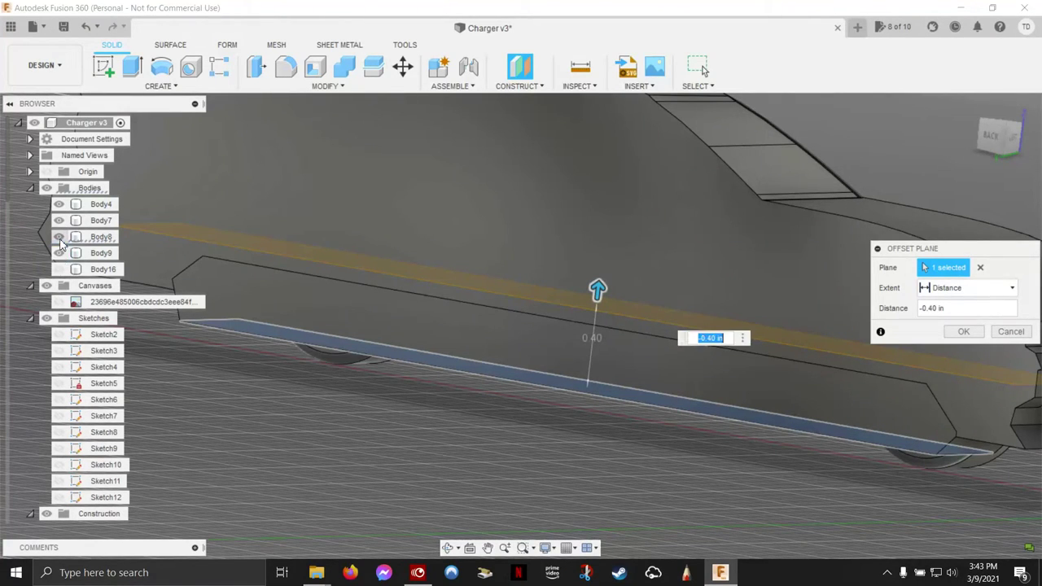
pyautogui.click(58, 205)
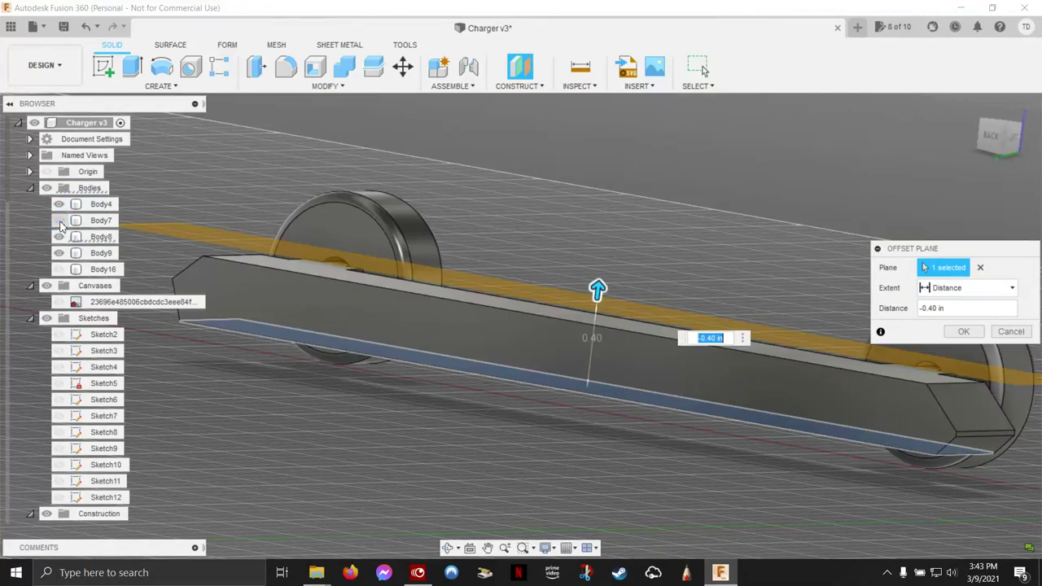
pyautogui.click(59, 236)
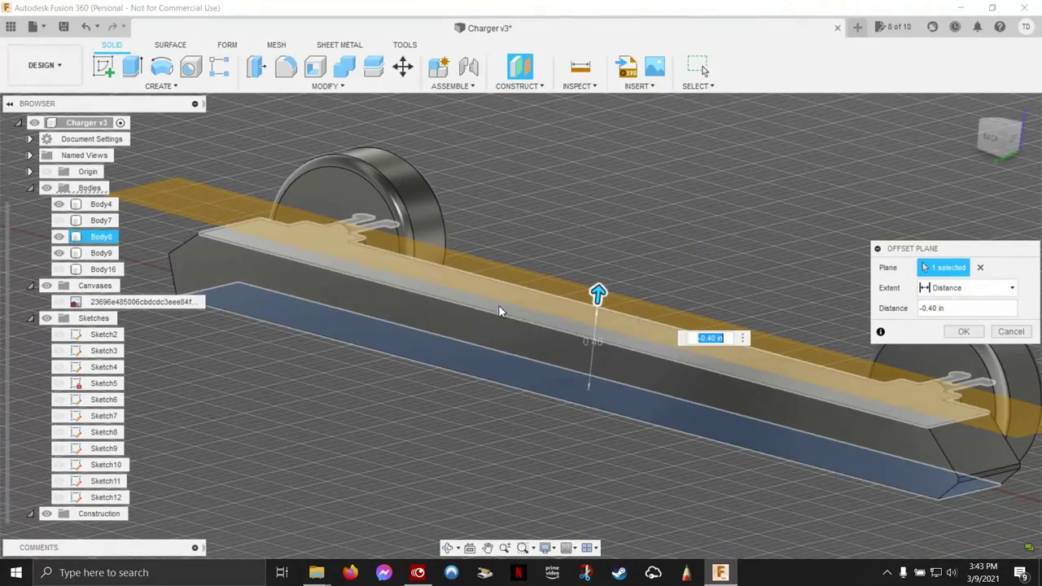
pyautogui.write('-0.325')
pyautogui.keyDown('shift'); pyautogui.moveTo(542, 298); pyautogui.dragTo(718, 206, button='middle'); pyautogui.keyUp('shift')
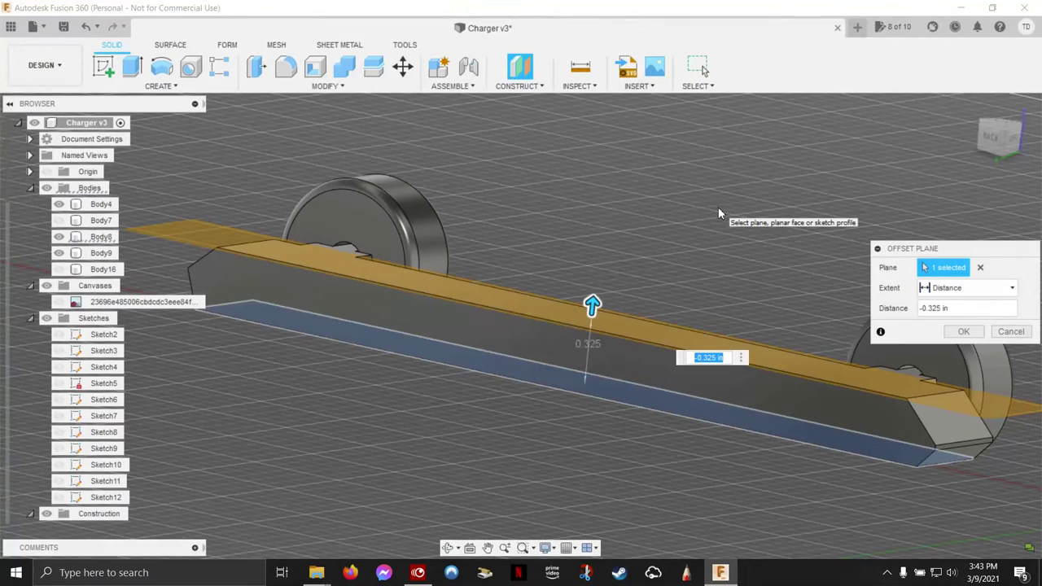
pyautogui.click(963, 333)
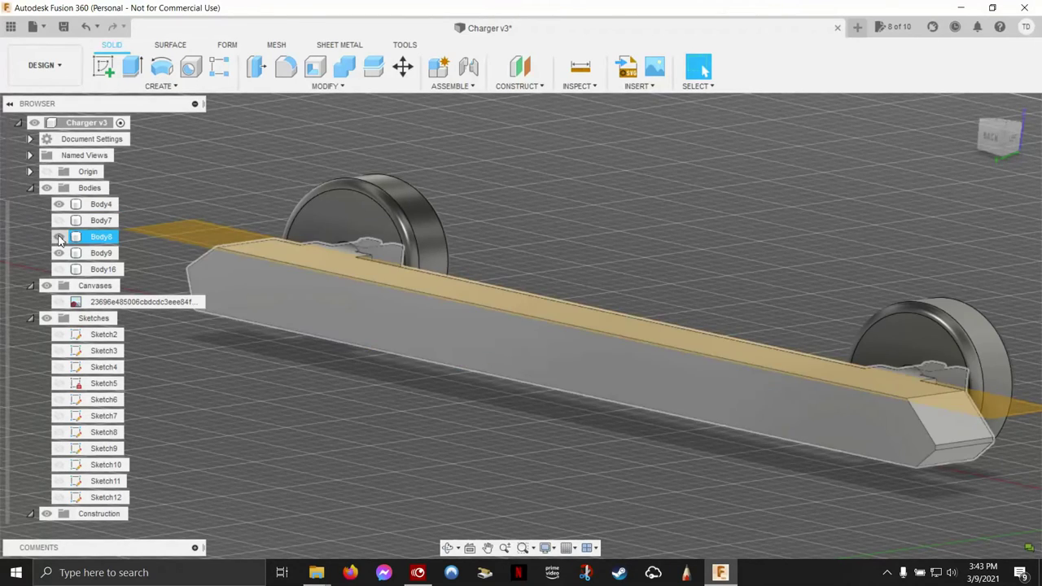
# - Hide the two wheel bodies and show the Body7 car shell
pyautogui.click(59, 204)
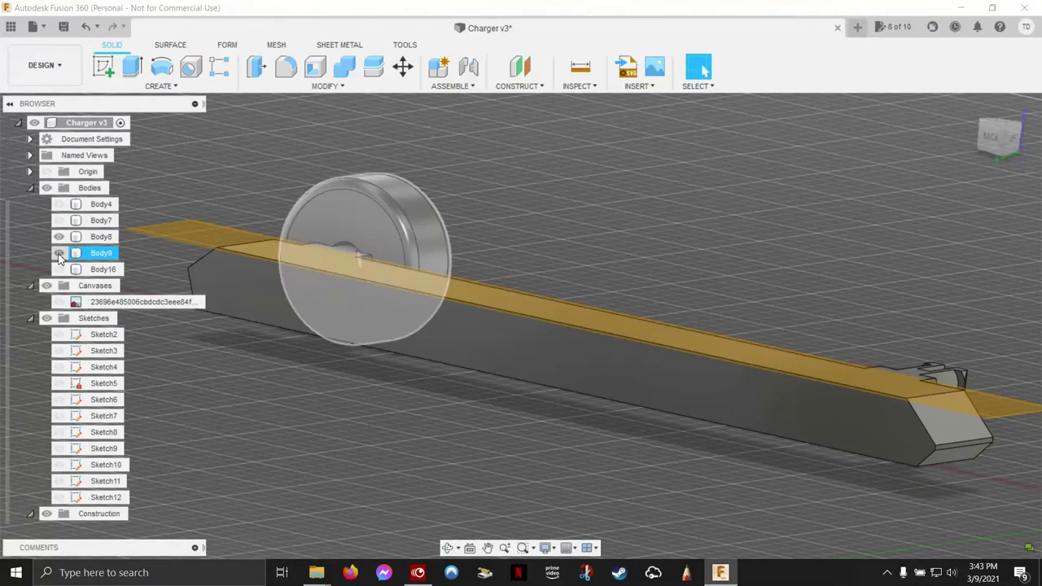
pyautogui.click(58, 253)
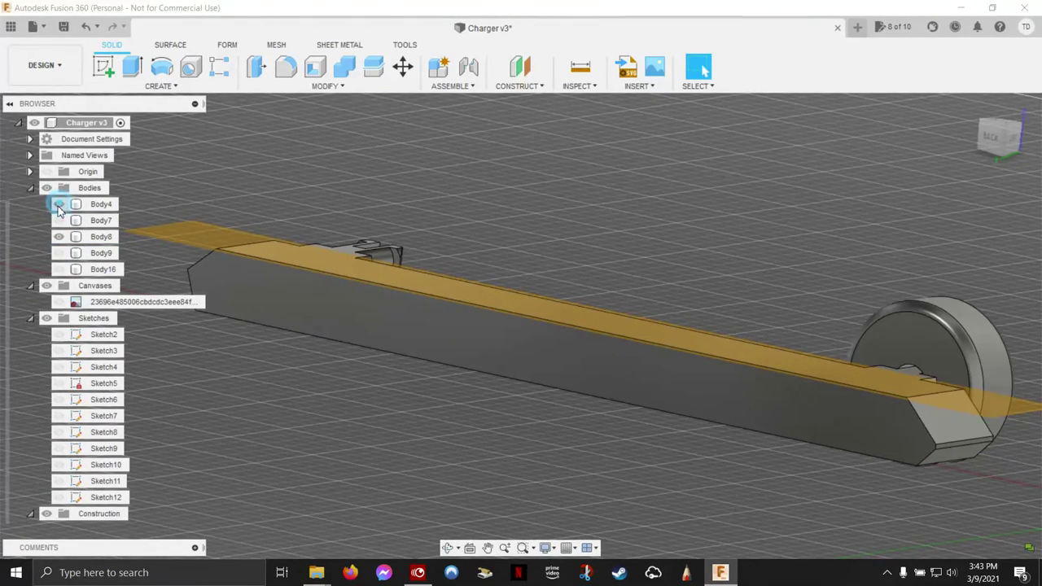
pyautogui.click(59, 219)
pyautogui.click(615, 199)
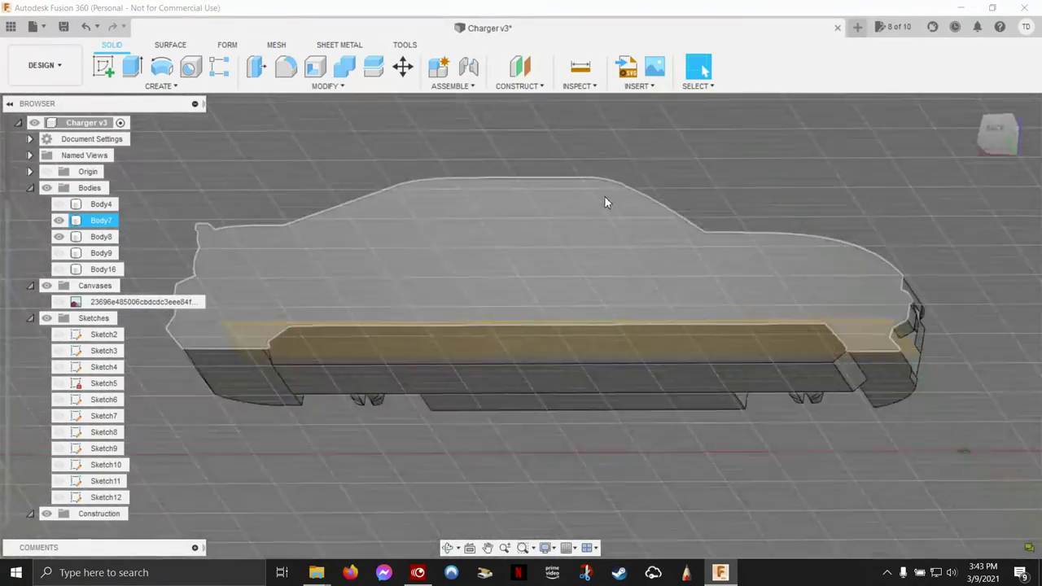
pyautogui.keyDown('shift'); pyautogui.moveTo(605, 202); pyautogui.dragTo(458, 249, button='middle'); pyautogui.keyUp('shift')
pyautogui.press('Escape')
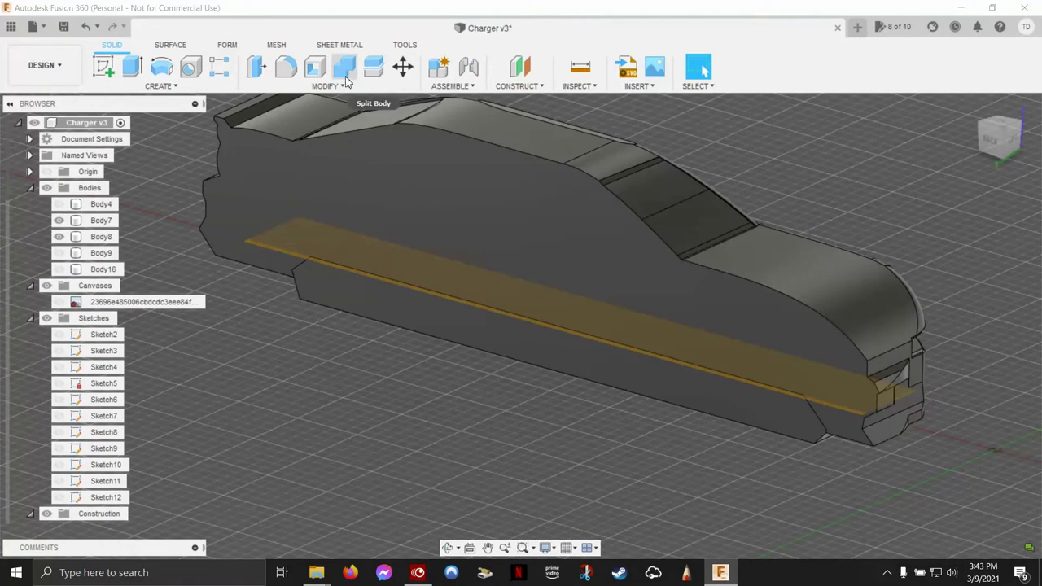
# - Split Body7 with the offset plane, after abandoning a first attempt that used Body8 as the tool
pyautogui.click(373, 67)
pyautogui.click(444, 138)
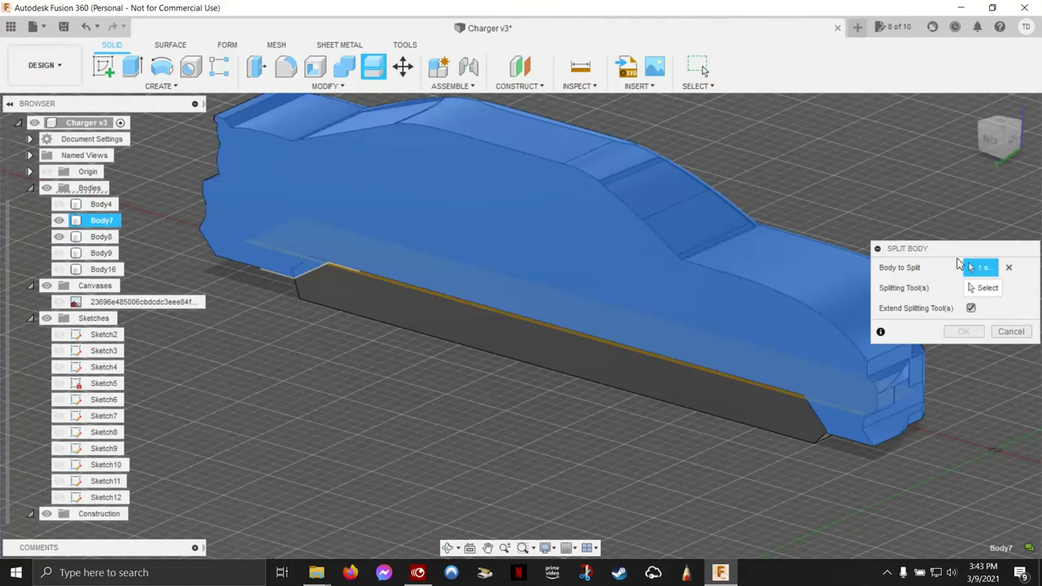
pyautogui.click(792, 393)
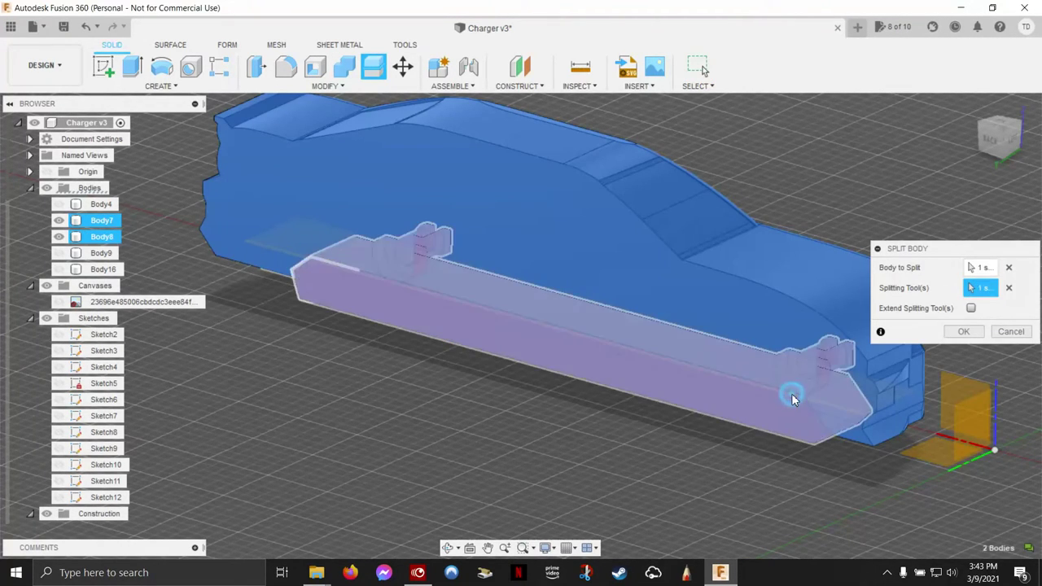
pyautogui.click(993, 331)
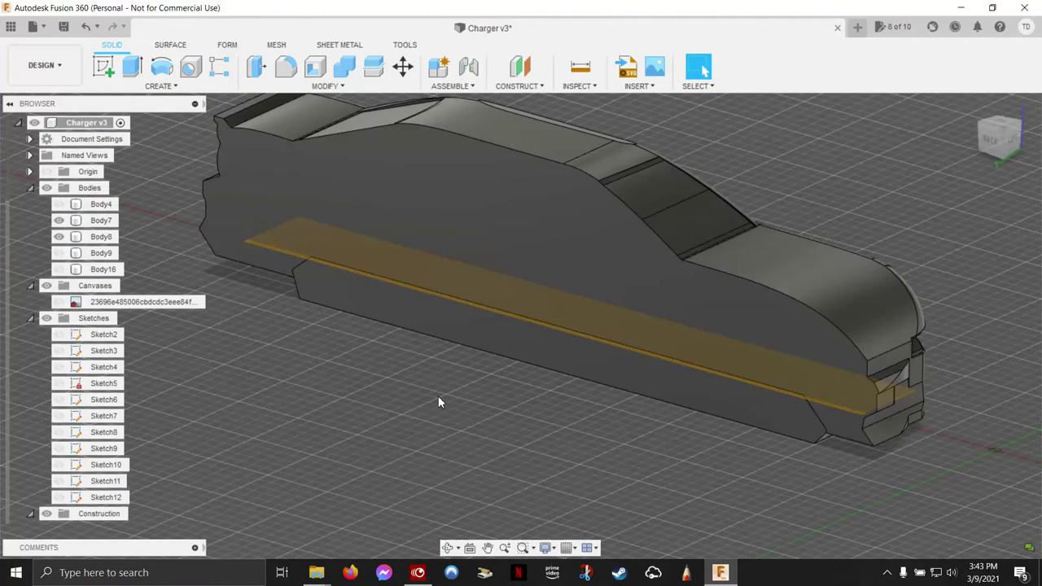
pyautogui.click(377, 73)
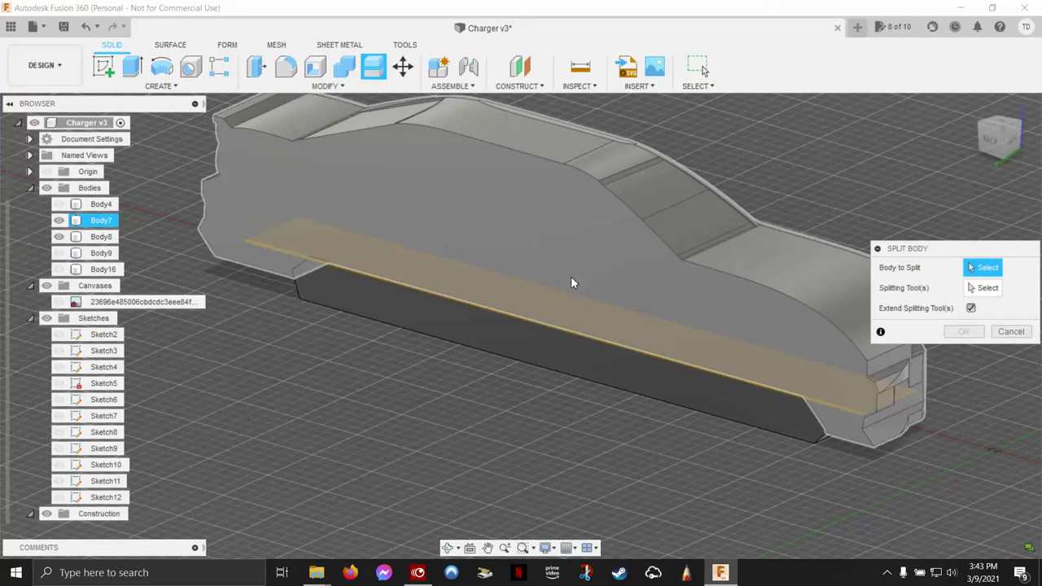
pyautogui.click(596, 258)
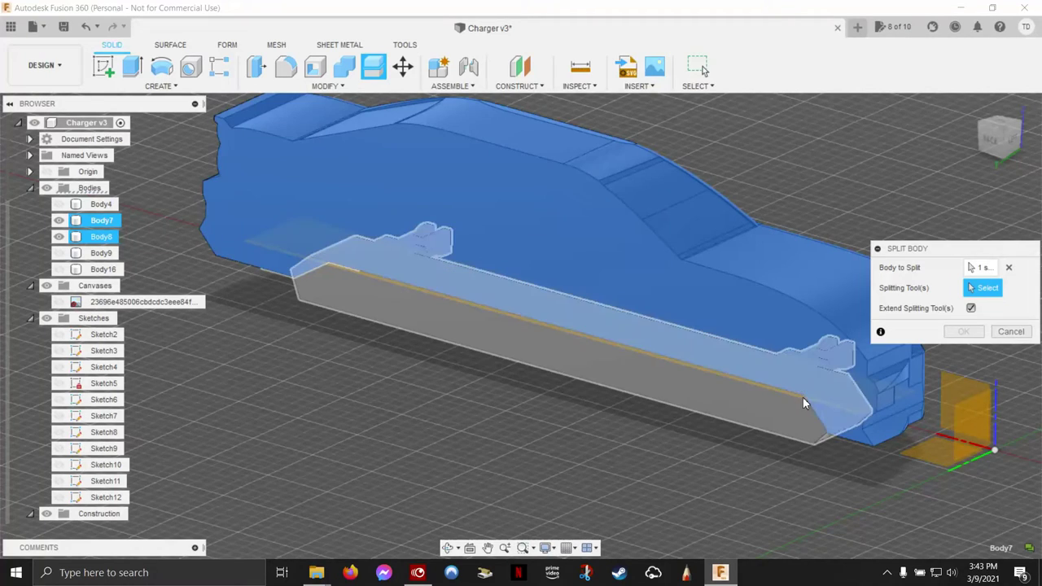
pyautogui.scroll(2, 269, 245)
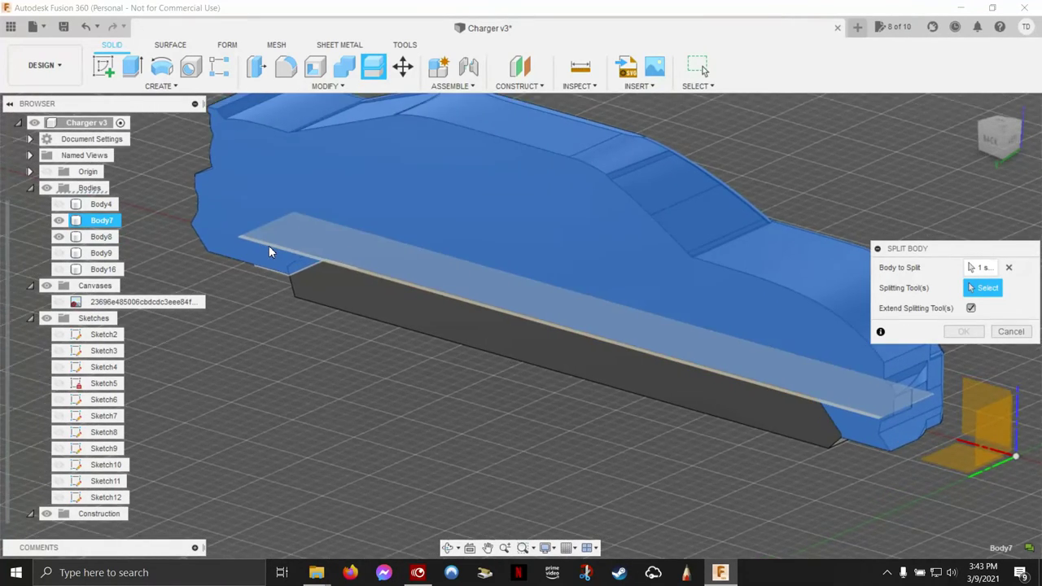
pyautogui.click(268, 244)
pyautogui.scroll(-1, 773, 269)
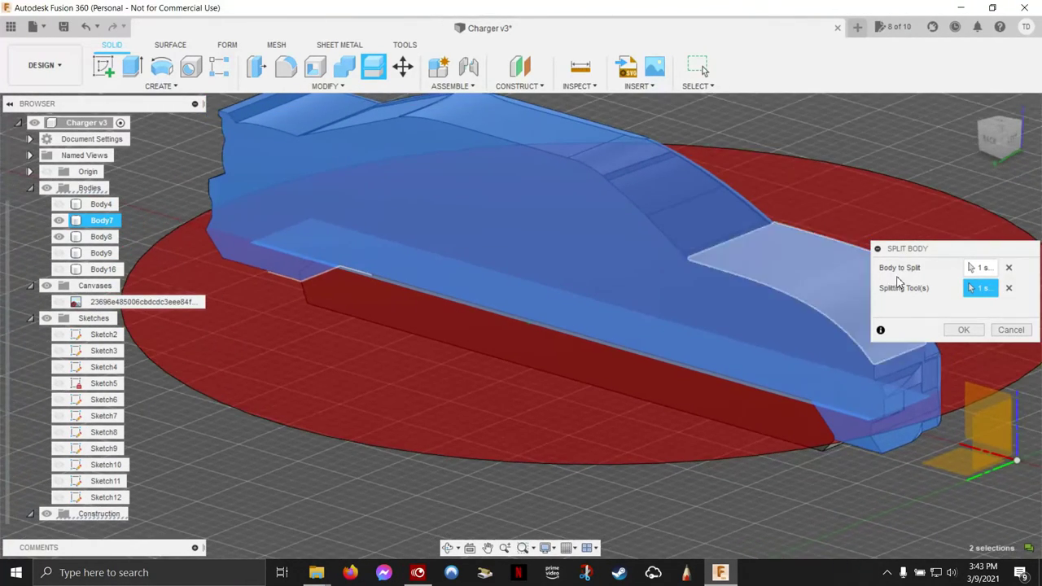
pyautogui.click(964, 330)
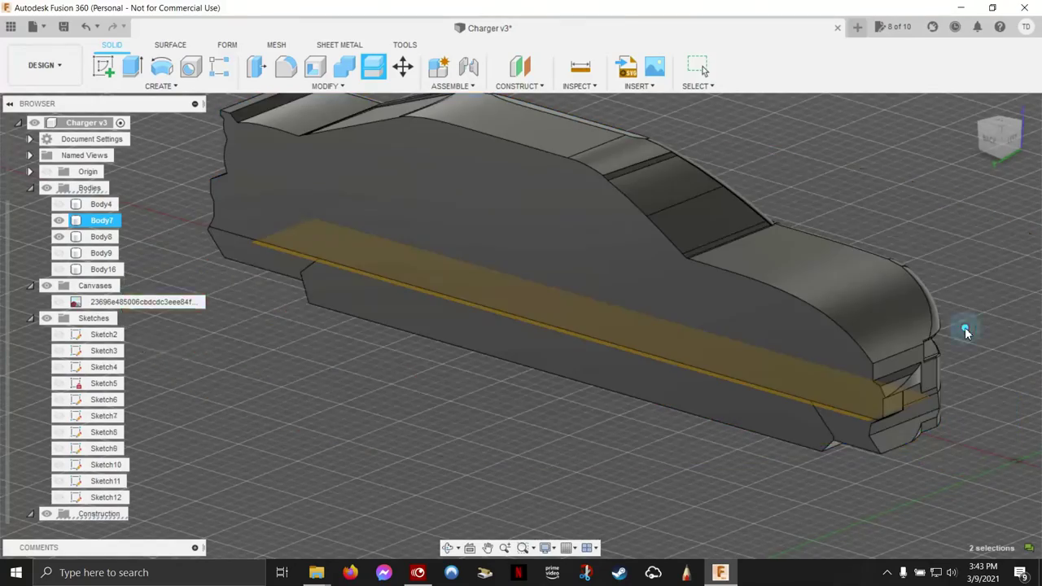
pyautogui.scroll(2, 845, 238)
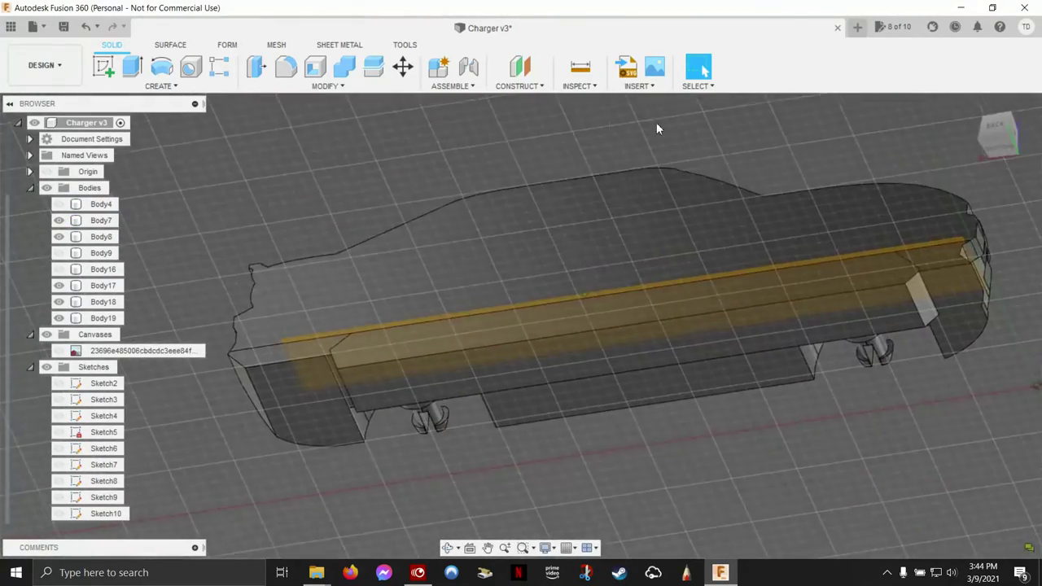
# - Select Body19 and Body8 to inspect the split-off pieces
pyautogui.click(252, 365)
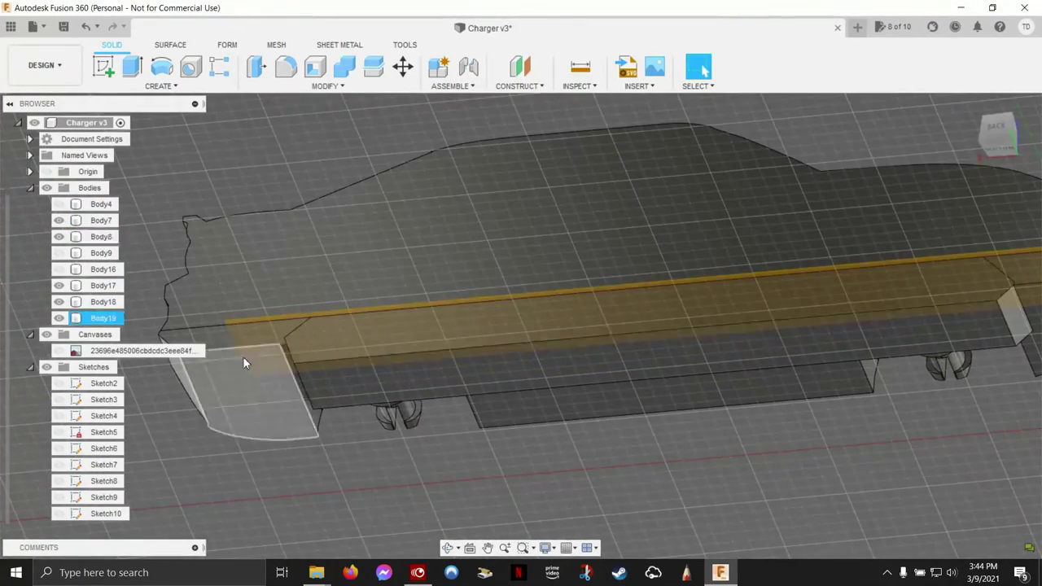
pyautogui.click(950, 297)
pyautogui.click(274, 333)
pyautogui.press('Escape')
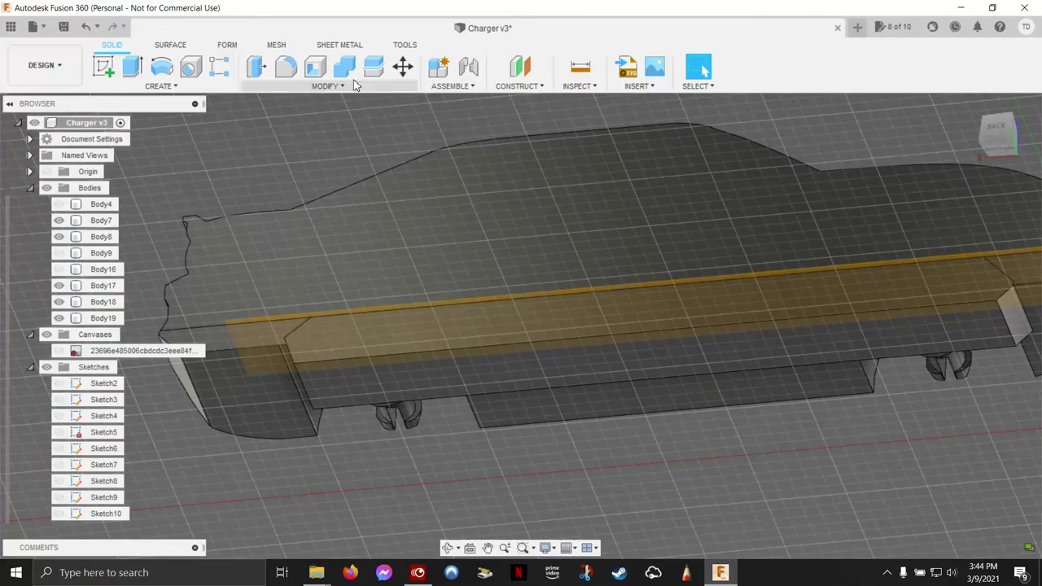
# - Combine Body18 and Body19 into target Body8 using Join, without keeping the tool bodies
pyautogui.click(344, 68)
pyautogui.click(328, 312)
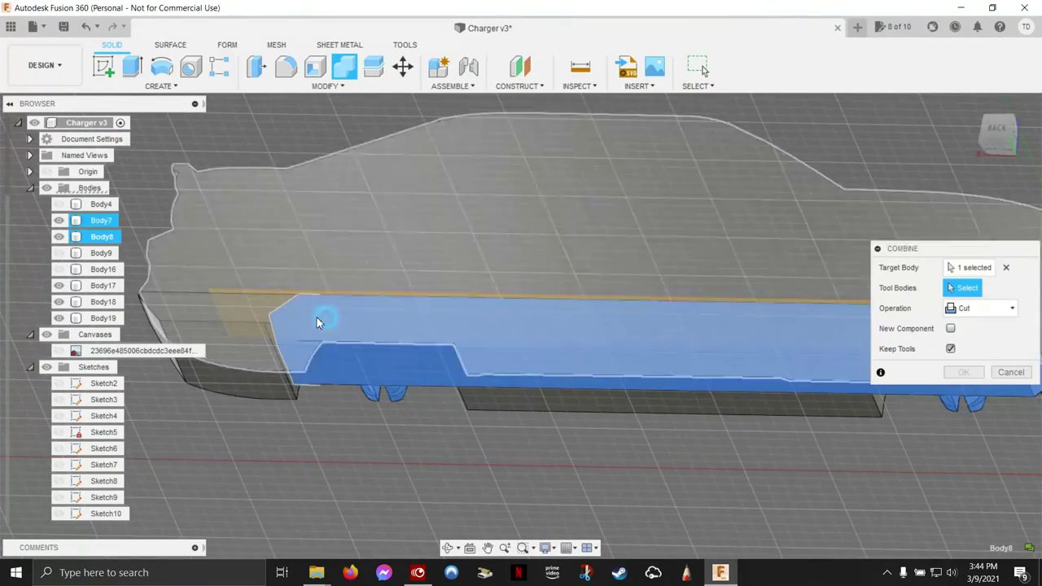
pyautogui.scroll(-5, 254, 310)
pyautogui.scroll(-2, 674, 344)
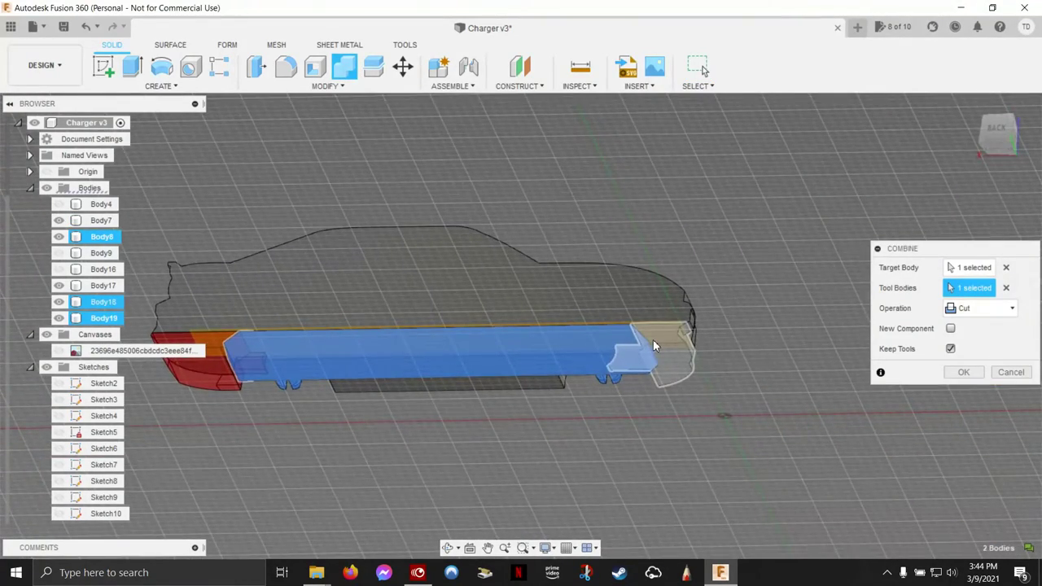
pyautogui.click(653, 342)
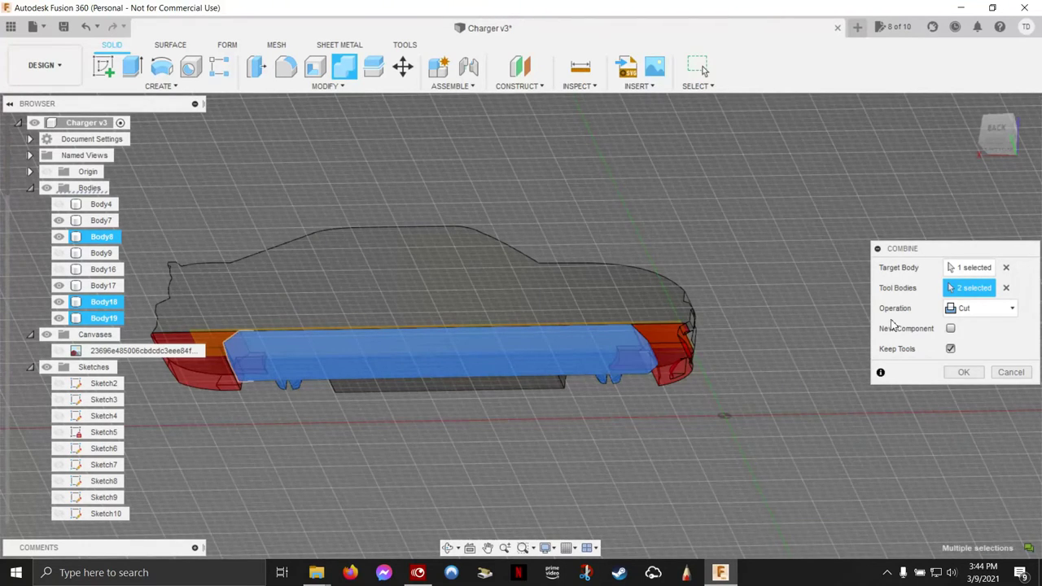
pyautogui.click(997, 332)
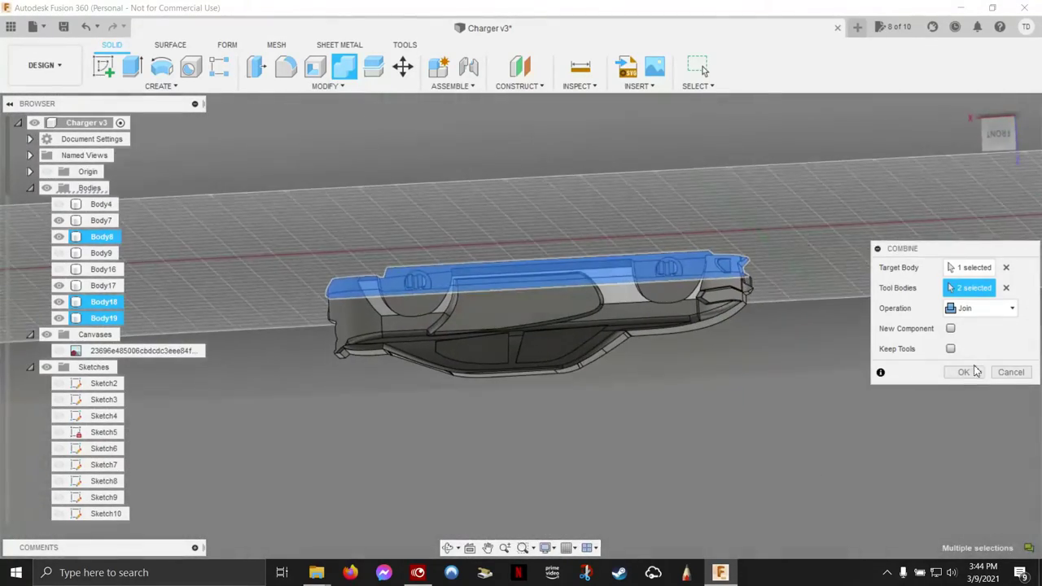
pyautogui.click(964, 373)
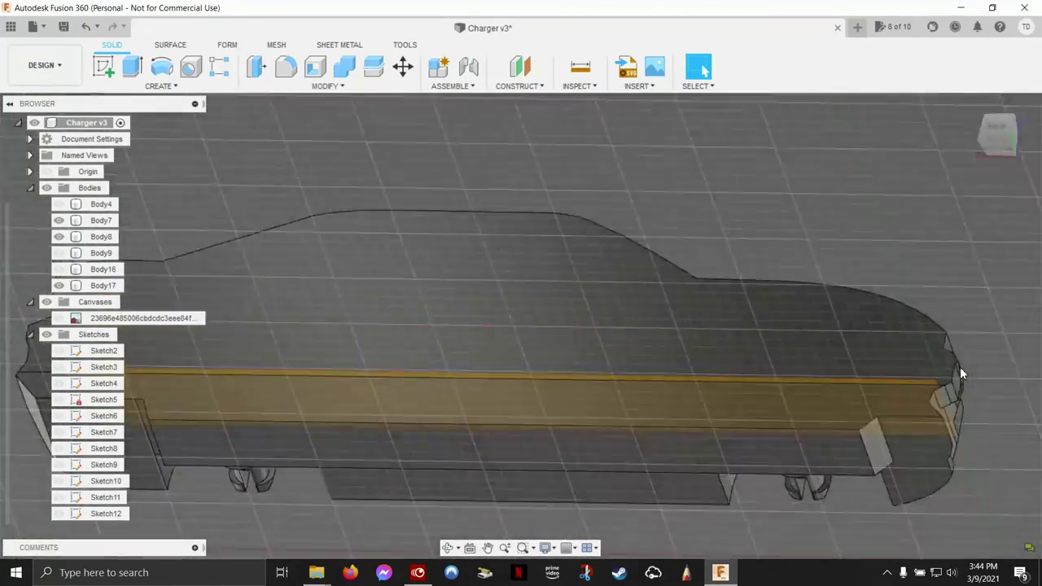
pyautogui.click(960, 366)
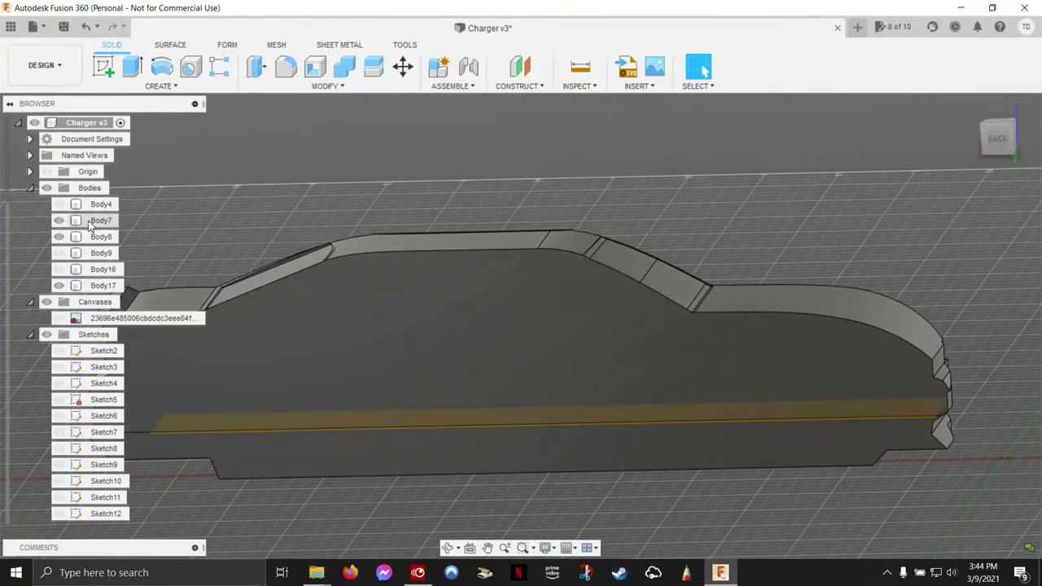
# - Move the Body7 car shell 1.30 in straight up along Z
pyautogui.click(93, 221)
pyautogui.rightClick(261, 177)
pyautogui.click(229, 197)
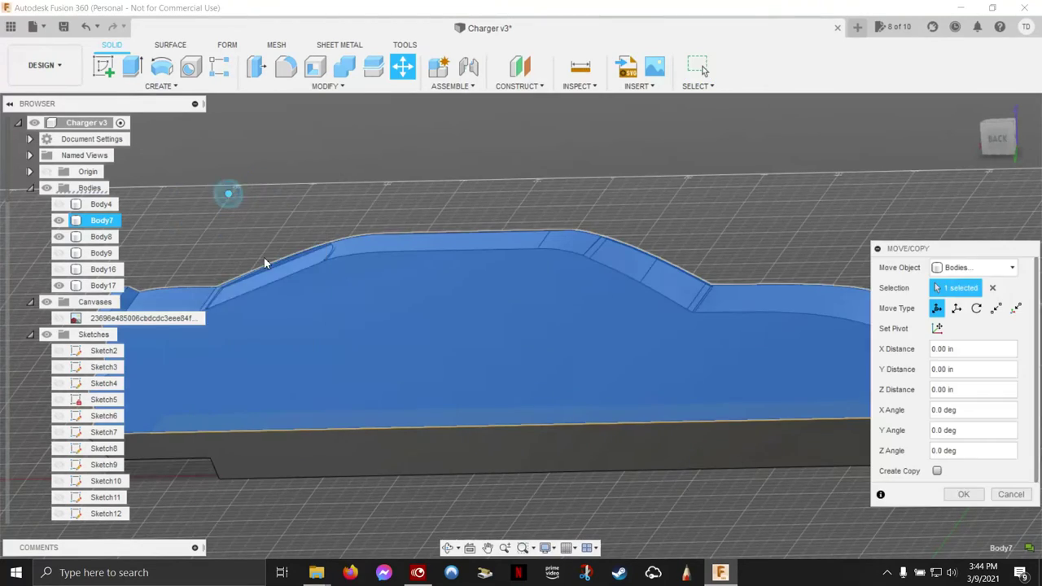
pyautogui.keyDown('shift'); pyautogui.moveTo(845, 396); pyautogui.dragTo(790, 400, button='middle'); pyautogui.keyUp('shift')
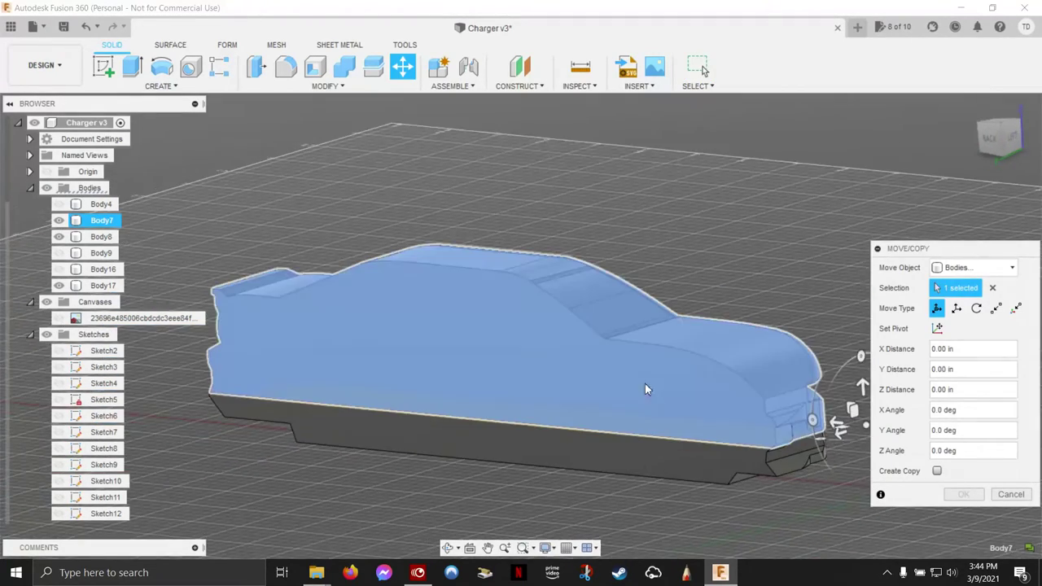
pyautogui.moveTo(814, 379); pyautogui.dragTo(803, 226)
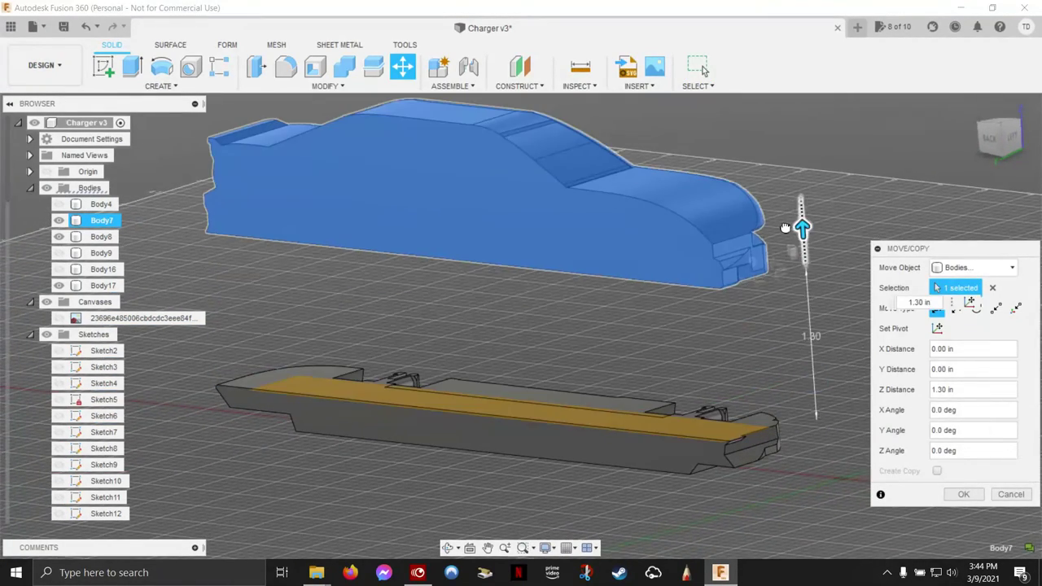
pyautogui.press('Return')
# - Orbit around the raised shell and the chassis, selecting the long chassis body to inspect it
pyautogui.moveTo(756, 388)
pyautogui.keyDown('shift'); pyautogui.mouseDown(button='middle')
pyautogui.moveTo(595, 250)
pyautogui.moveTo(433, 254)
pyautogui.mouseUp(button='middle'); pyautogui.keyUp('shift')
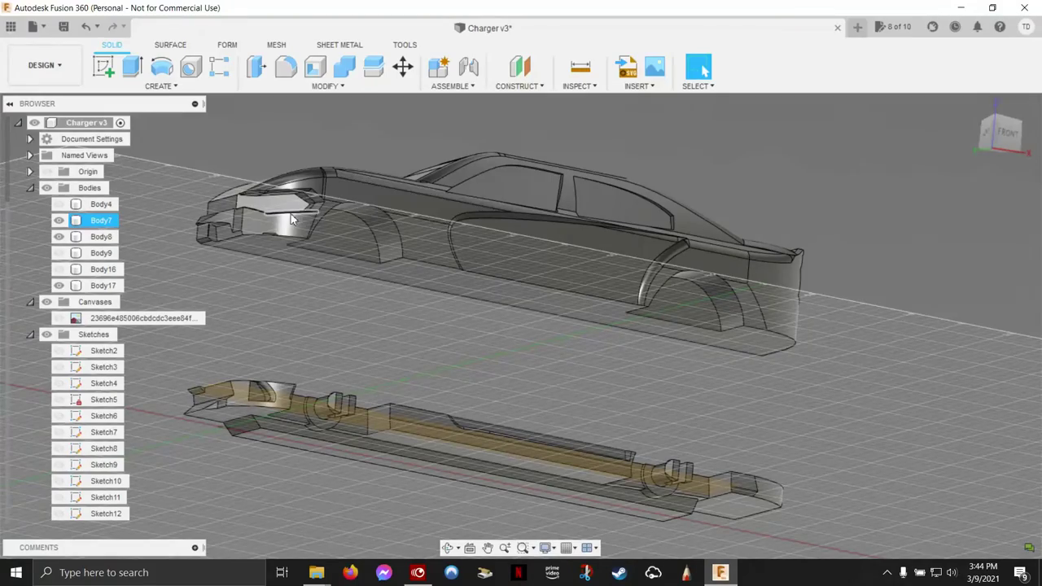
pyautogui.moveTo(409, 218)
pyautogui.keyDown('shift'); pyautogui.mouseDown(button='middle')
pyautogui.moveTo(684, 254)
pyautogui.moveTo(743, 298)
pyautogui.moveTo(742, 342)
pyautogui.moveTo(477, 314)
pyautogui.moveTo(496, 268)
pyautogui.moveTo(651, 302)
pyautogui.moveTo(722, 302)
pyautogui.moveTo(478, 251)
pyautogui.mouseUp(button='middle'); pyautogui.keyUp('shift')
pyautogui.moveTo(565, 255)
pyautogui.keyDown('shift'); pyautogui.mouseDown(button='middle')
pyautogui.moveTo(478, 321)
pyautogui.moveTo(521, 298)
pyautogui.moveTo(506, 418)
pyautogui.mouseUp(button='middle'); pyautogui.keyUp('shift')
pyautogui.click(491, 464)
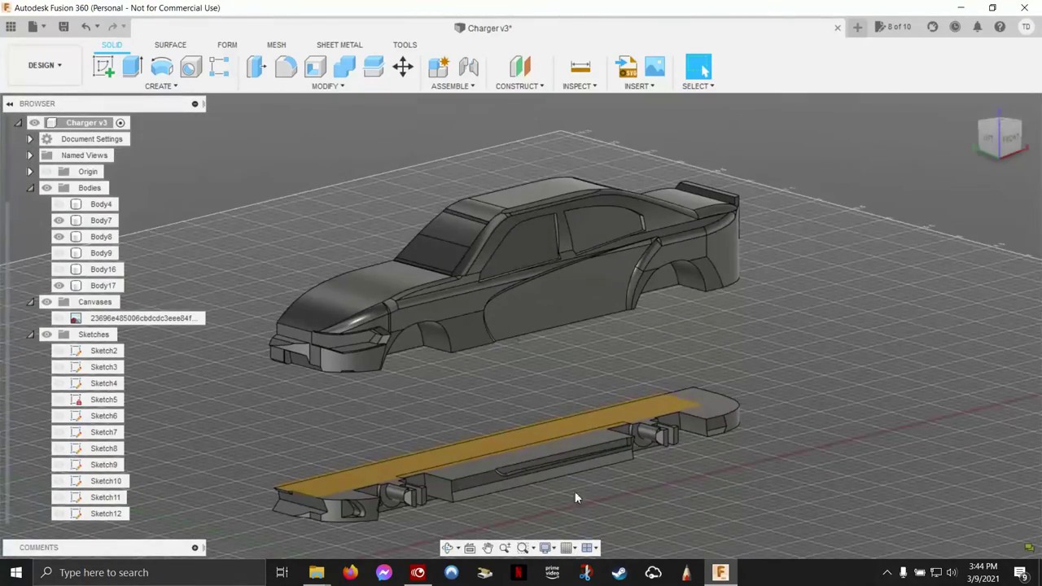
pyautogui.keyDown('shift'); pyautogui.moveTo(575, 491); pyautogui.dragTo(634, 486, button='middle'); pyautogui.keyUp('shift')
pyautogui.scroll(3, 659, 497)
pyautogui.scroll(2, 701, 502)
pyautogui.click(675, 514)
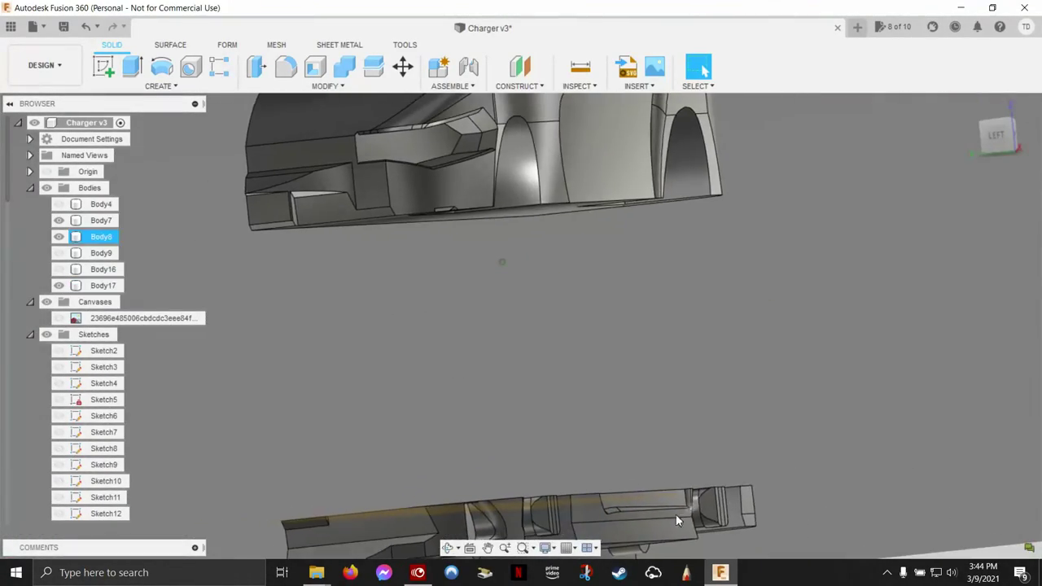
pyautogui.scroll(-5, 666, 517)
pyautogui.moveTo(666, 516)
pyautogui.keyDown('shift'); pyautogui.mouseDown(button='middle')
pyautogui.moveTo(576, 380)
pyautogui.moveTo(724, 283)
pyautogui.mouseUp(button='middle'); pyautogui.keyUp('shift')
pyautogui.scroll(3, 574, 373)
pyautogui.scroll(2, 574, 373)
pyautogui.click(575, 380)
pyautogui.moveTo(693, 336)
pyautogui.keyDown('shift'); pyautogui.mouseDown(button='middle')
pyautogui.moveTo(774, 342)
pyautogui.moveTo(776, 356)
pyautogui.moveTo(628, 341)
pyautogui.mouseUp(button='middle'); pyautogui.keyUp('shift')
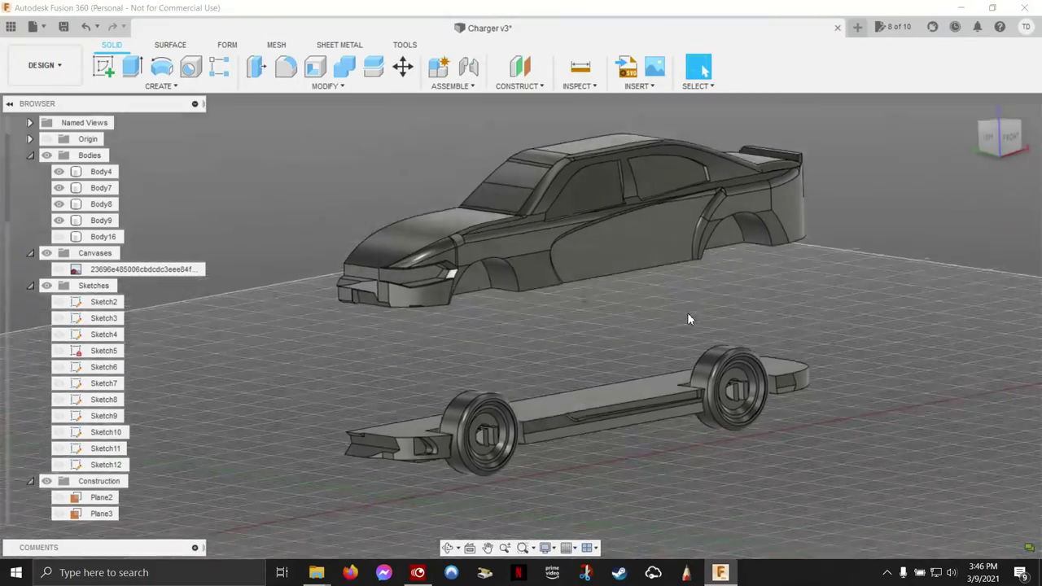
# - Align the car body's bottom face onto the chassis top face
pyautogui.moveTo(687, 312)
pyautogui.keyDown('shift'); pyautogui.mouseDown(button='middle')
pyautogui.moveTo(618, 284)
pyautogui.moveTo(435, 114)
pyautogui.mouseUp(button='middle'); pyautogui.keyUp('shift')
pyautogui.click(326, 86)
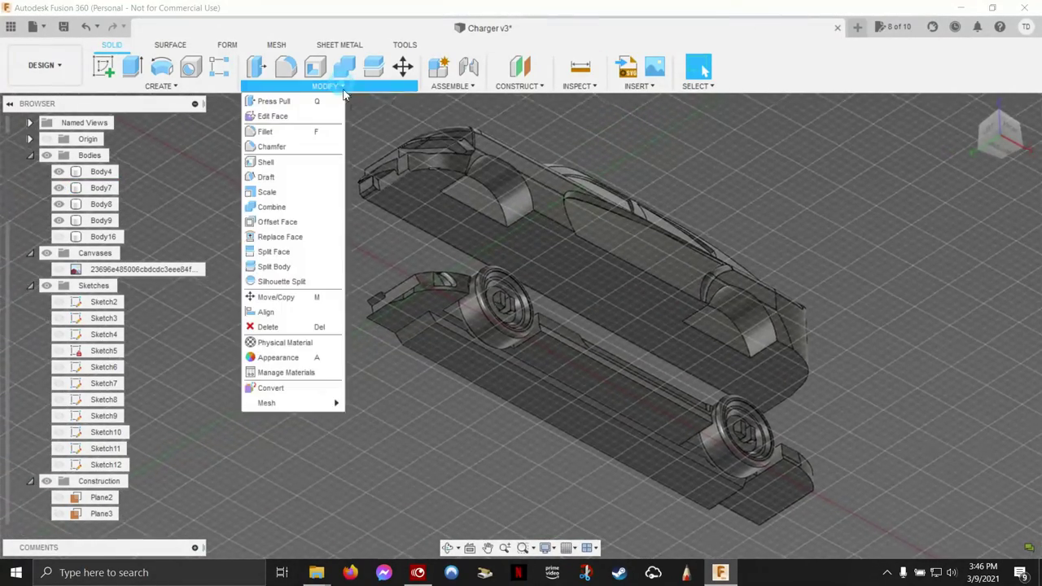
pyautogui.click(277, 312)
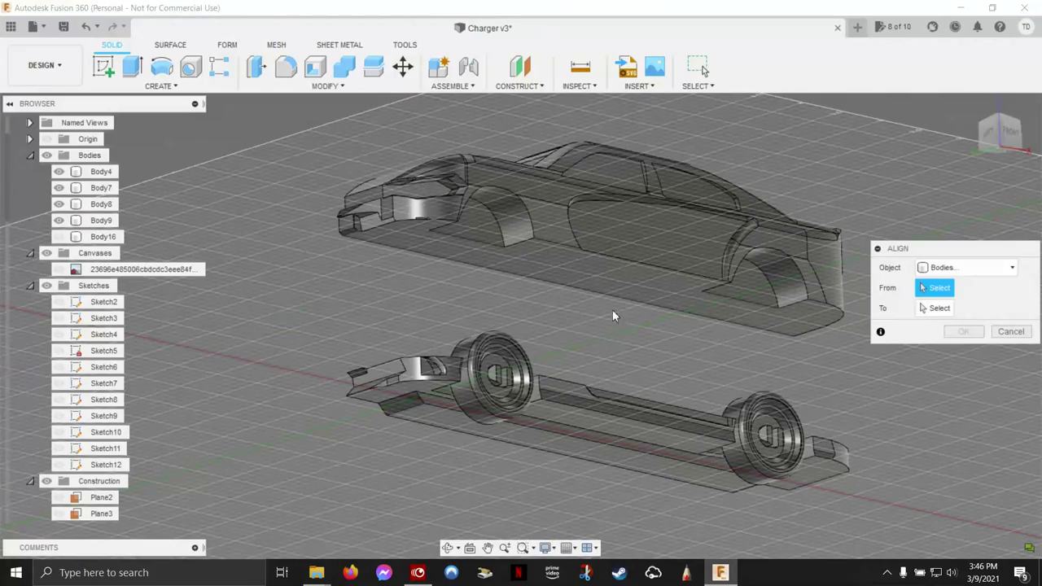
pyautogui.click(640, 284)
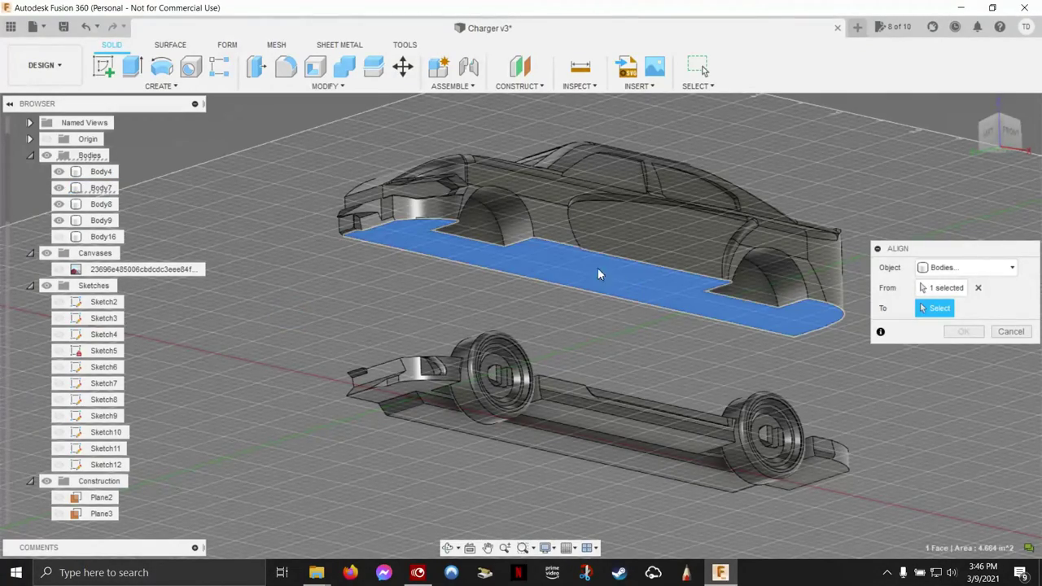
pyautogui.moveTo(613, 265)
pyautogui.keyDown('shift'); pyautogui.mouseDown(button='middle')
pyautogui.moveTo(653, 321)
pyautogui.moveTo(627, 386)
pyautogui.moveTo(655, 376)
pyautogui.mouseUp(button='middle'); pyautogui.keyUp('shift')
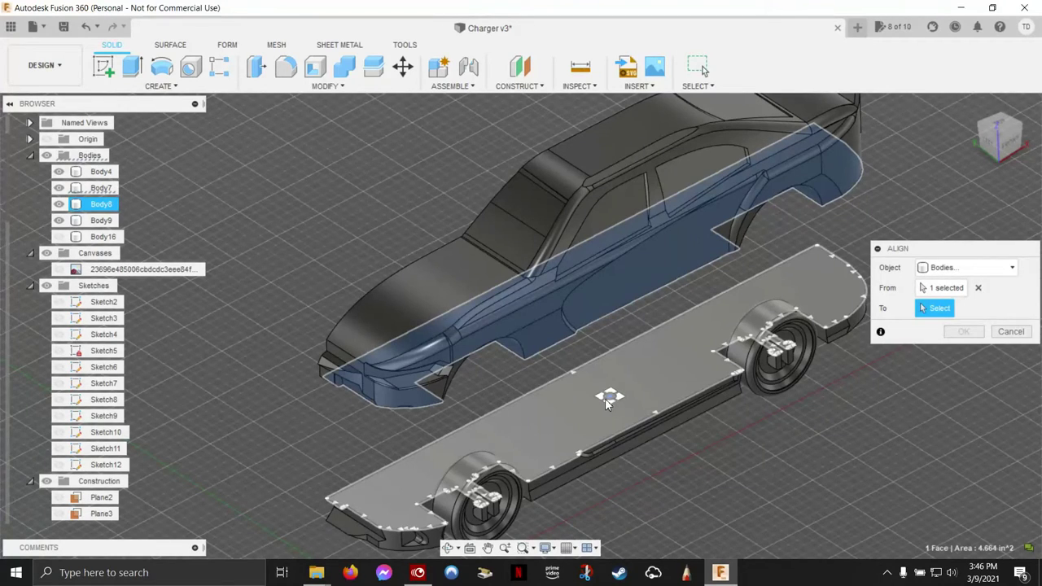
pyautogui.click(663, 354)
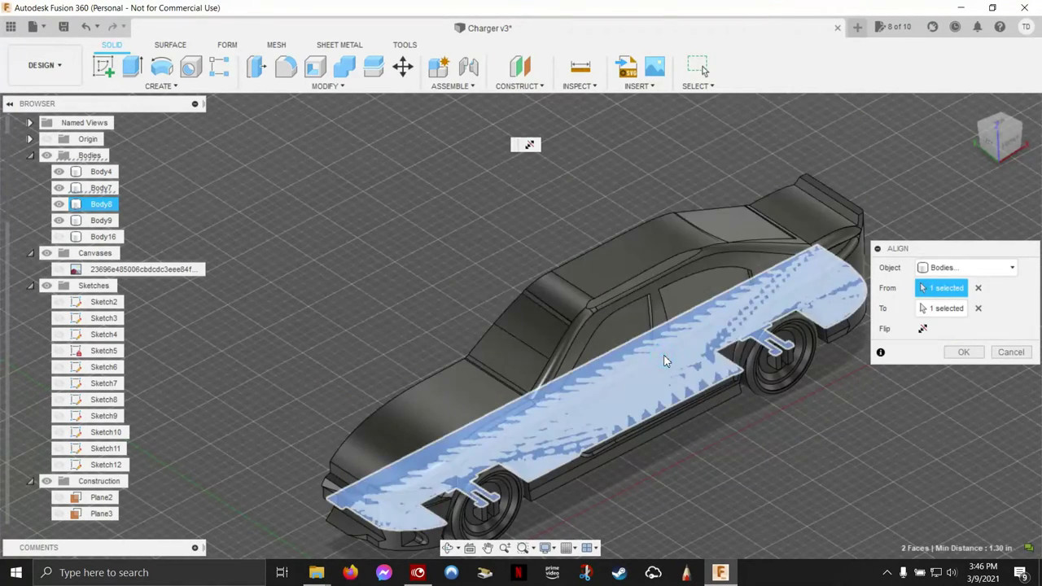
pyautogui.click(964, 353)
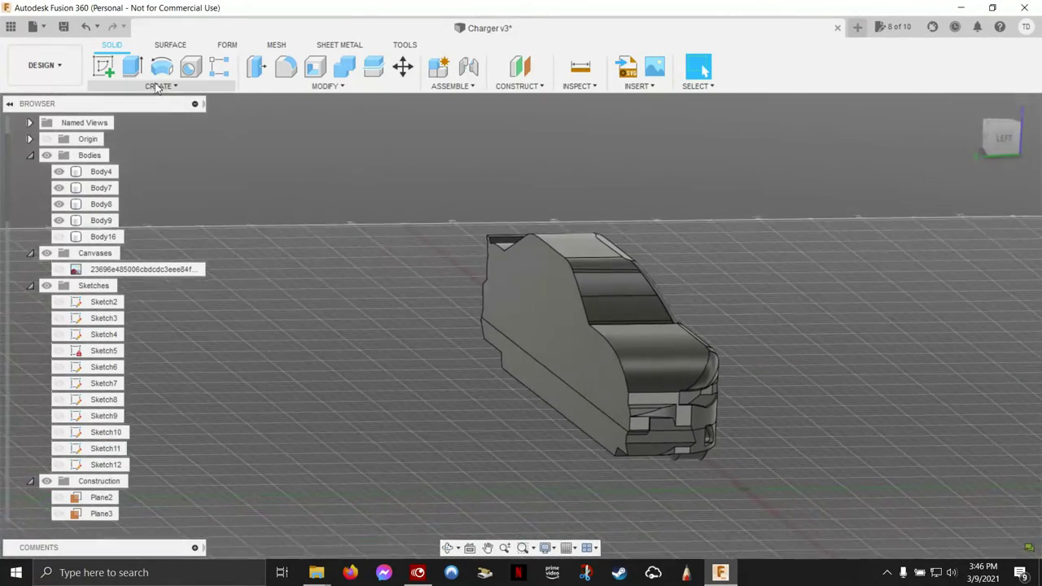
pyautogui.click(159, 88)
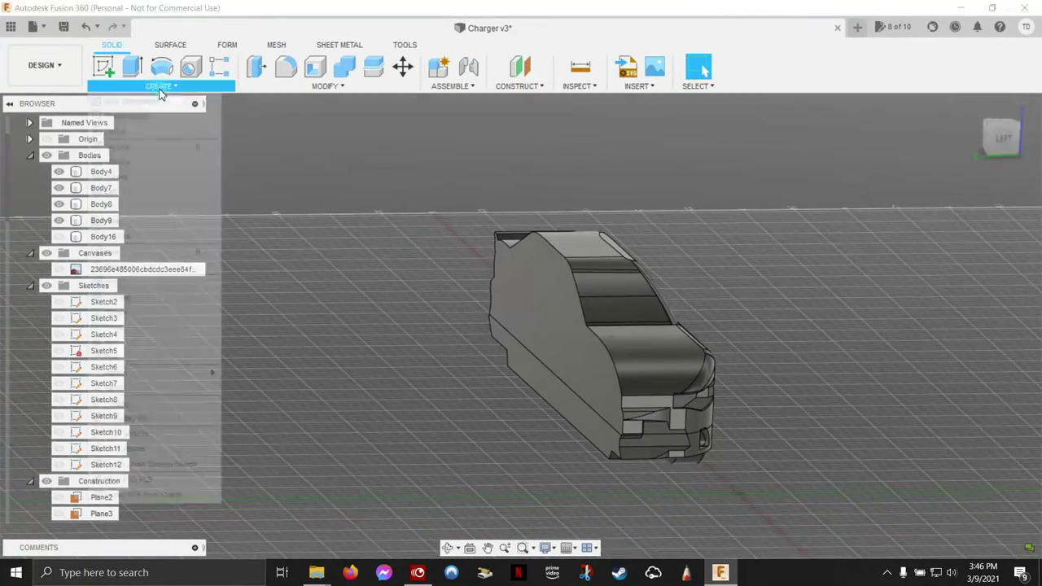
# - Mirror the half car body Body7 across its flat side face to complete the shell
pyautogui.click(149, 386)
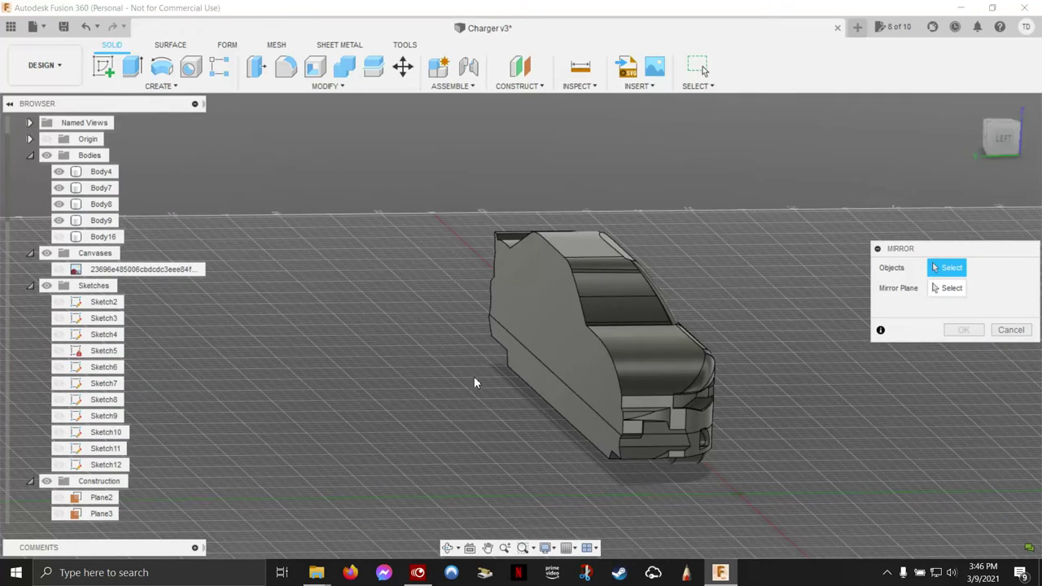
pyautogui.click(951, 289)
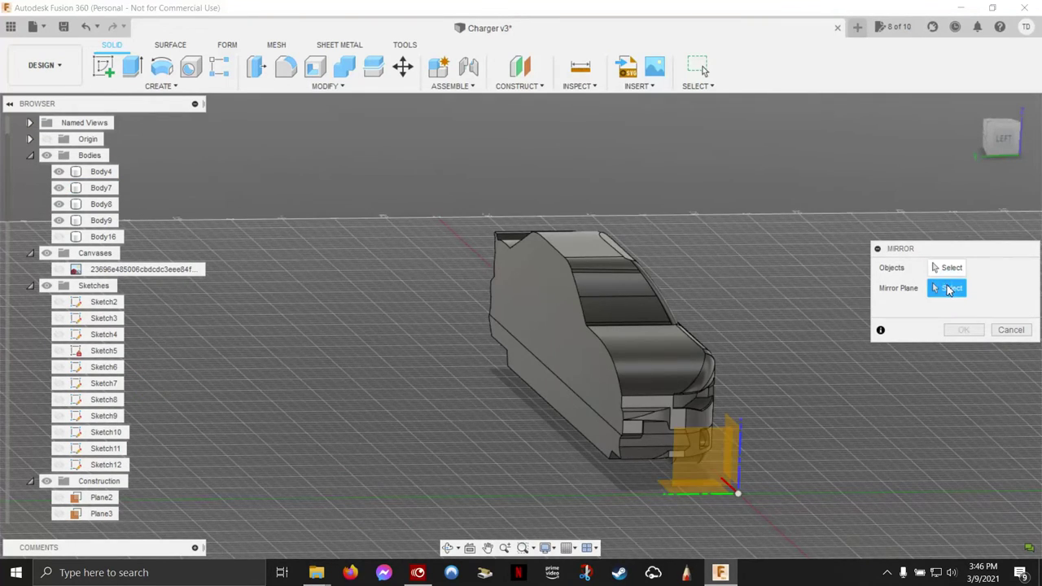
pyautogui.click(567, 348)
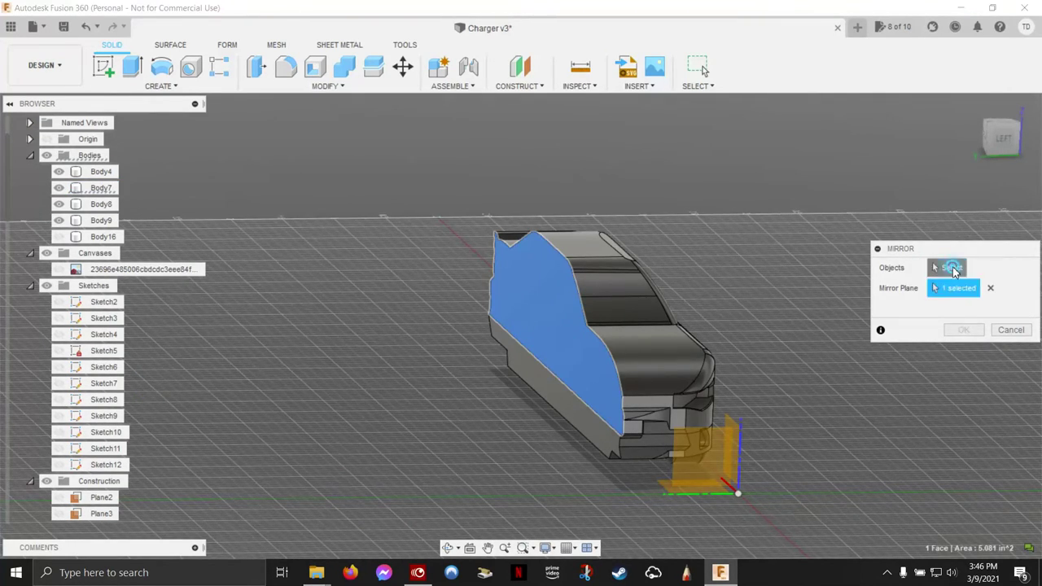
pyautogui.click(951, 268)
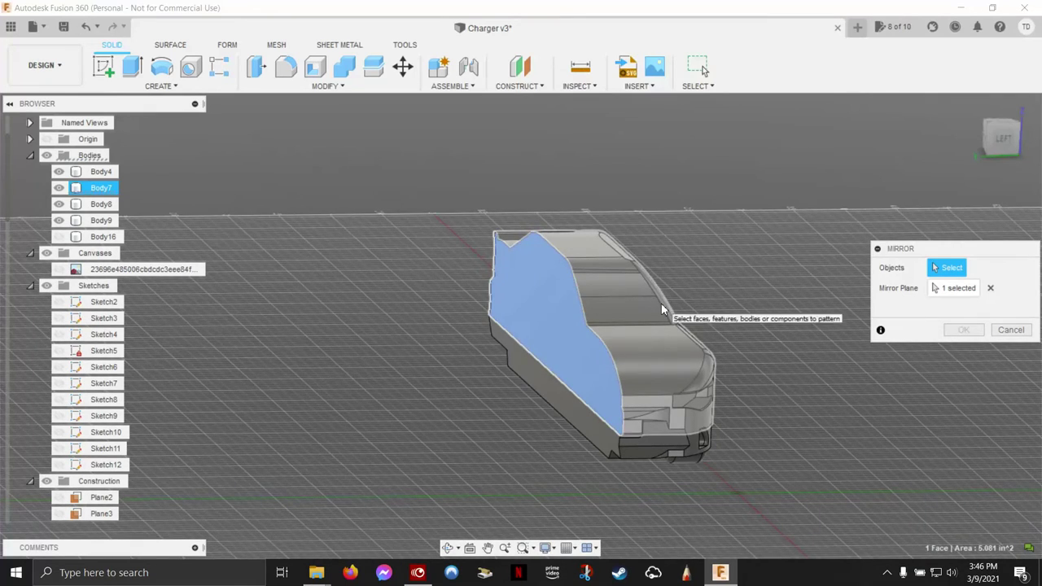
pyautogui.click(661, 303)
pyautogui.keyDown('shift'); pyautogui.moveTo(649, 450); pyautogui.dragTo(598, 402, button='middle'); pyautogui.keyUp('shift')
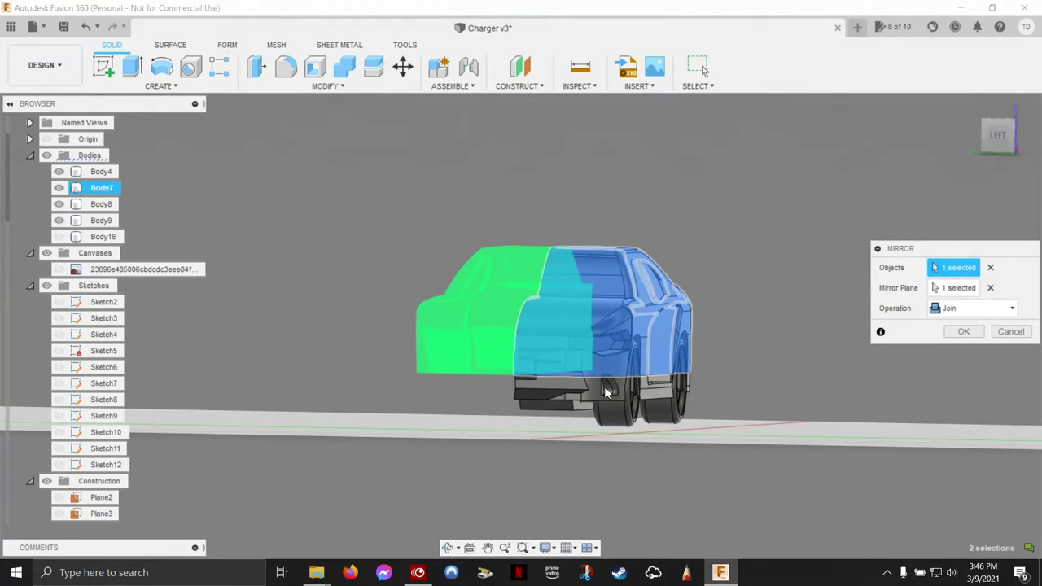
pyautogui.moveTo(560, 393)
pyautogui.keyDown('shift'); pyautogui.mouseDown(button='middle')
pyautogui.moveTo(618, 383)
pyautogui.moveTo(511, 405)
pyautogui.mouseUp(button='middle'); pyautogui.keyUp('shift')
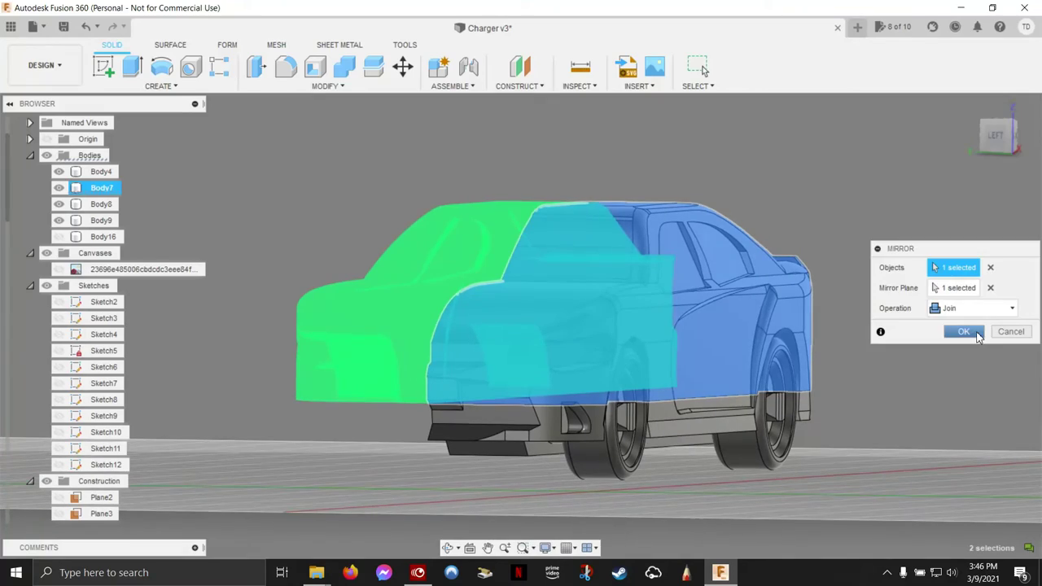
pyautogui.click(976, 332)
pyautogui.moveTo(972, 331)
pyautogui.keyDown('shift'); pyautogui.mouseDown(button='middle')
pyautogui.moveTo(824, 202)
pyautogui.moveTo(251, 96)
pyautogui.mouseUp(button='middle'); pyautogui.keyUp('shift')
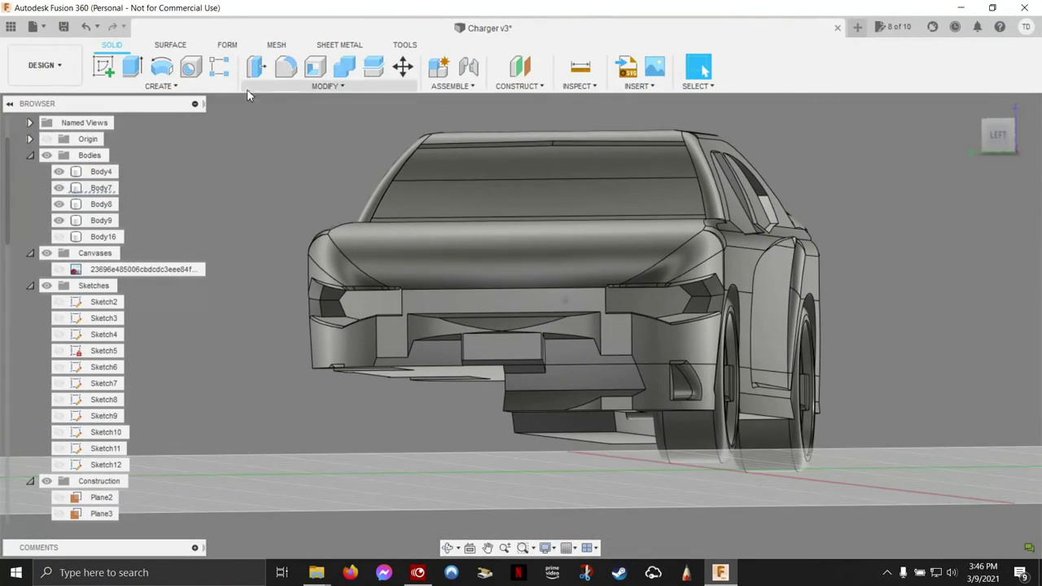
# - Mirror the lower rear body piece Body8 across the side face
pyautogui.click(149, 86)
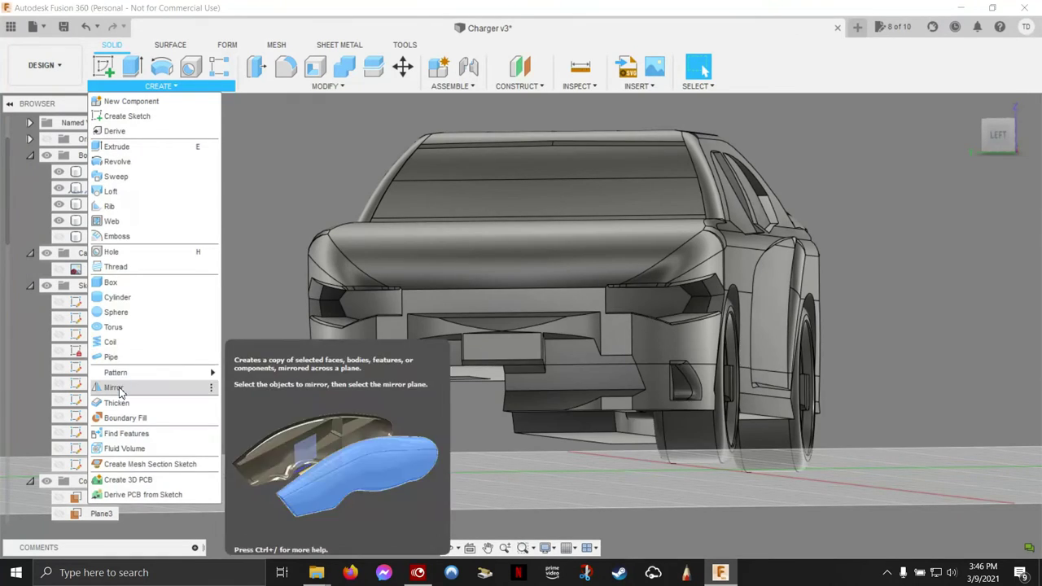
pyautogui.click(106, 321)
pyautogui.click(629, 400)
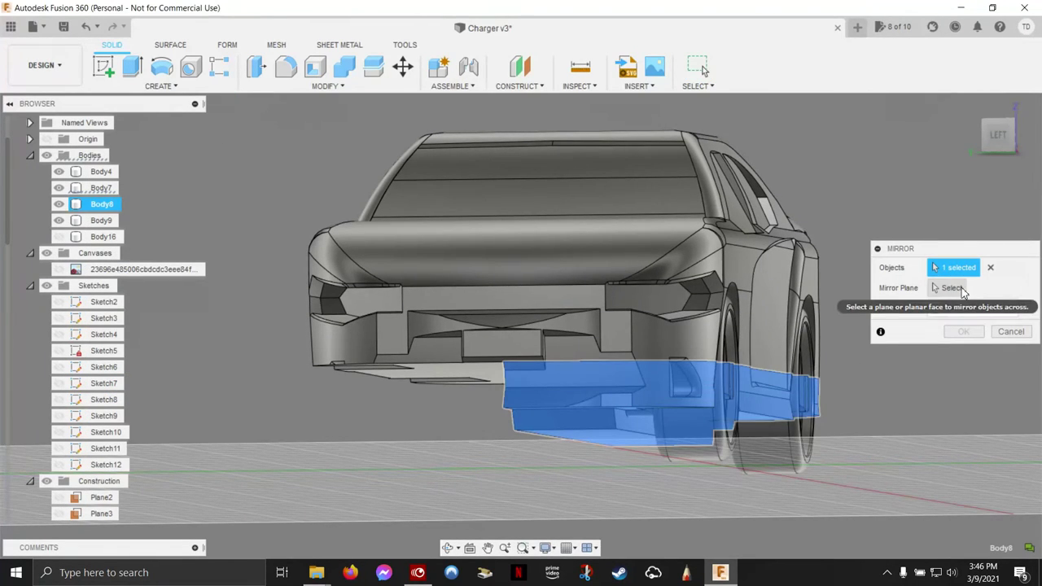
pyautogui.click(963, 289)
pyautogui.moveTo(936, 342)
pyautogui.keyDown('shift'); pyautogui.mouseDown(button='middle')
pyautogui.moveTo(806, 399)
pyautogui.moveTo(947, 355)
pyautogui.moveTo(969, 330)
pyautogui.moveTo(922, 321)
pyautogui.moveTo(507, 394)
pyautogui.moveTo(537, 345)
pyautogui.moveTo(482, 308)
pyautogui.moveTo(532, 284)
pyautogui.mouseUp(button='middle'); pyautogui.keyUp('shift')
pyautogui.click(804, 403)
pyautogui.click(965, 331)
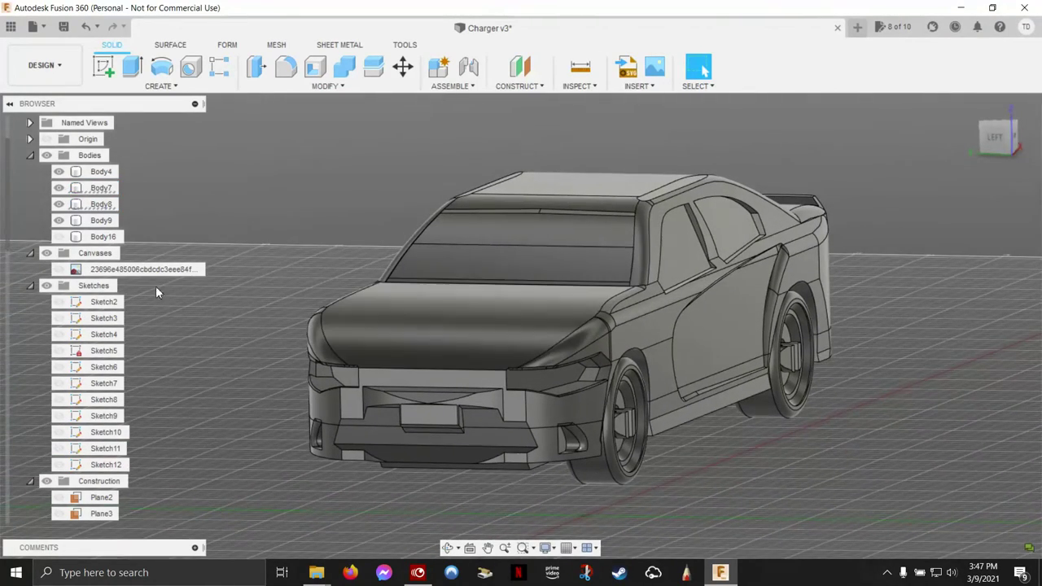
pyautogui.scroll(-1, 102, 355)
pyautogui.scroll(-2, 103, 355)
pyautogui.scroll(-2, 82, 366)
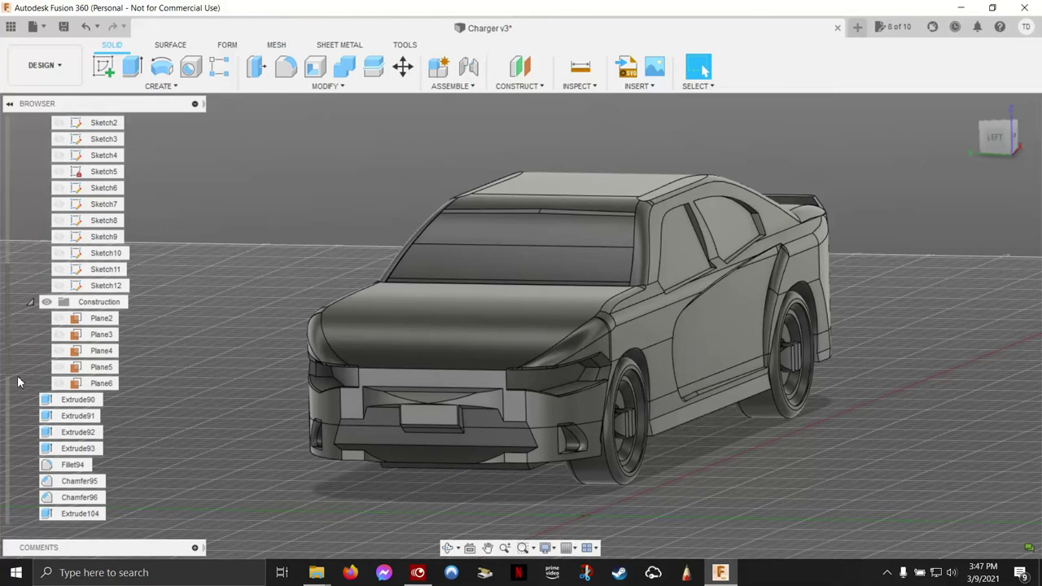
# - Show Plane3 and mirror the front and rear wheels across it
pyautogui.click(59, 335)
pyautogui.keyDown('shift'); pyautogui.moveTo(783, 243); pyautogui.dragTo(833, 331, button='middle'); pyautogui.keyUp('shift')
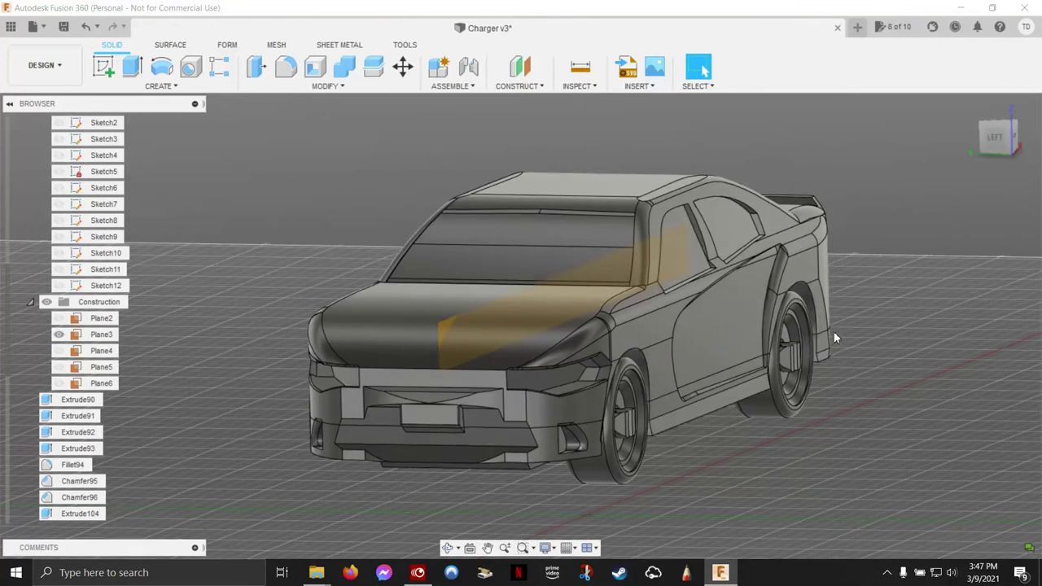
pyautogui.click(164, 87)
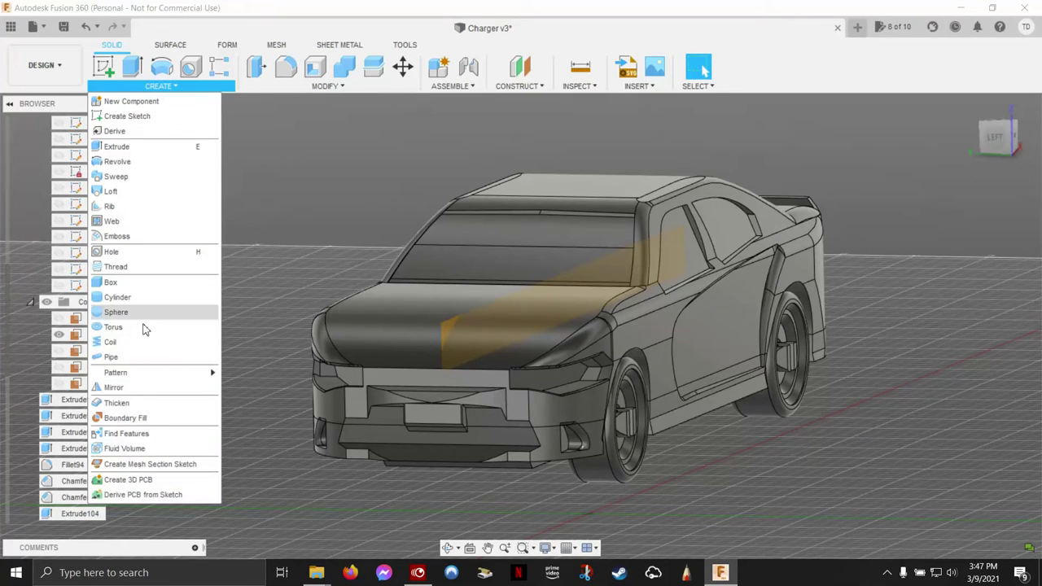
pyautogui.click(132, 384)
pyautogui.click(638, 398)
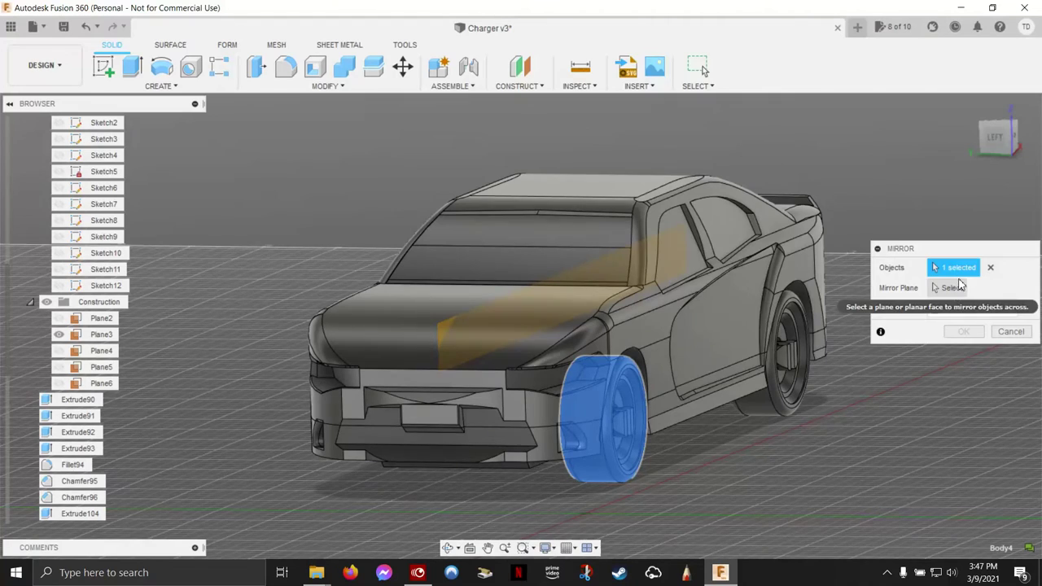
pyautogui.click(789, 324)
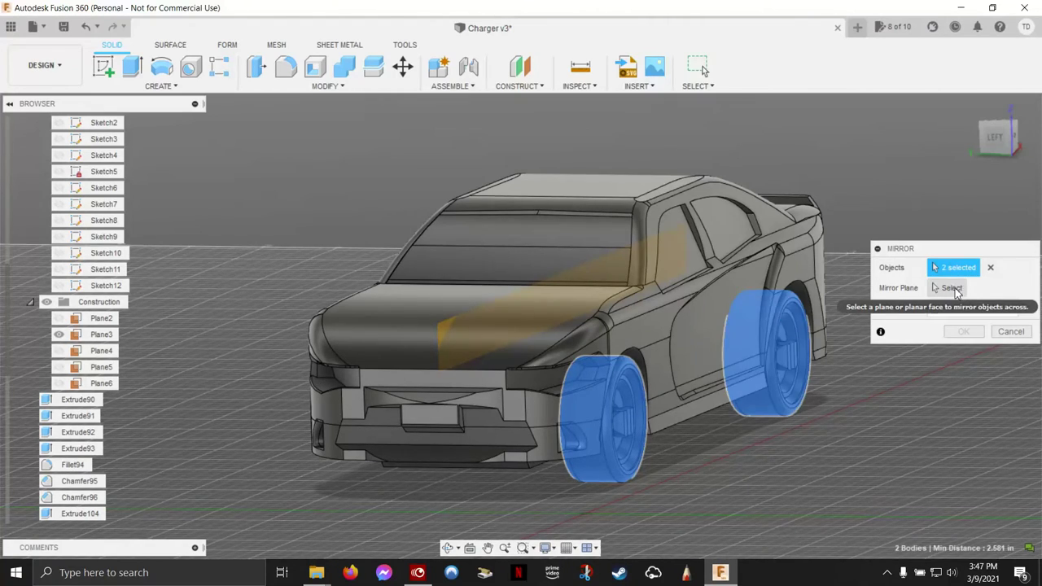
pyautogui.click(952, 288)
pyautogui.keyDown('shift'); pyautogui.moveTo(570, 424); pyautogui.dragTo(391, 297, button='middle'); pyautogui.keyUp('shift')
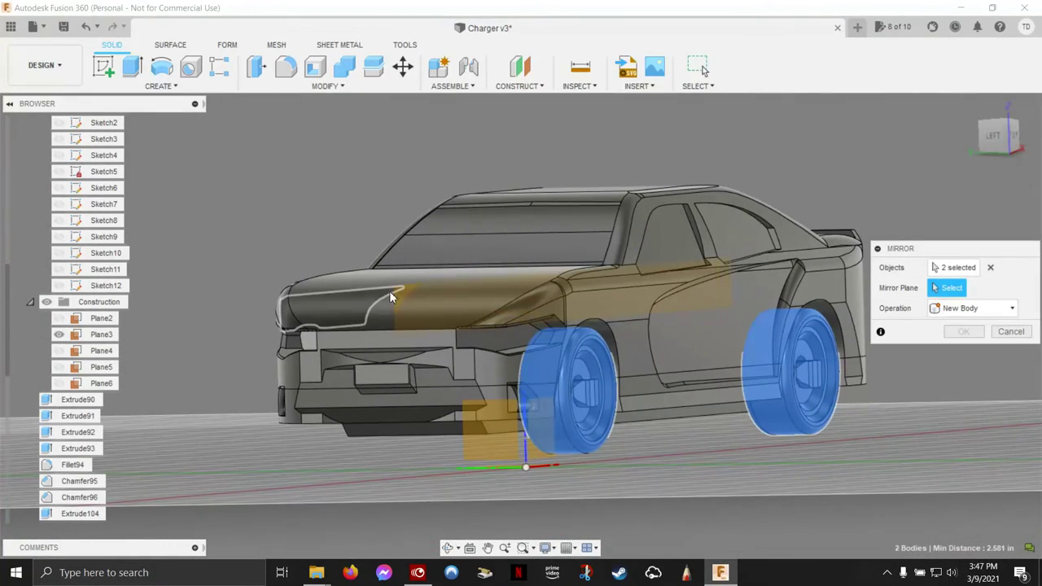
pyautogui.click(399, 296)
pyautogui.click(966, 145)
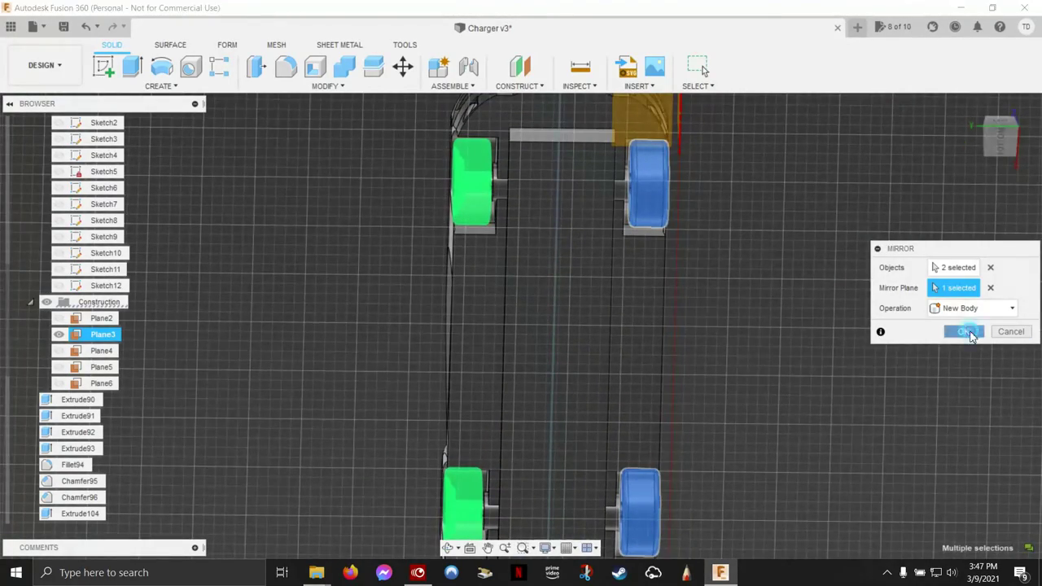
pyautogui.click(971, 334)
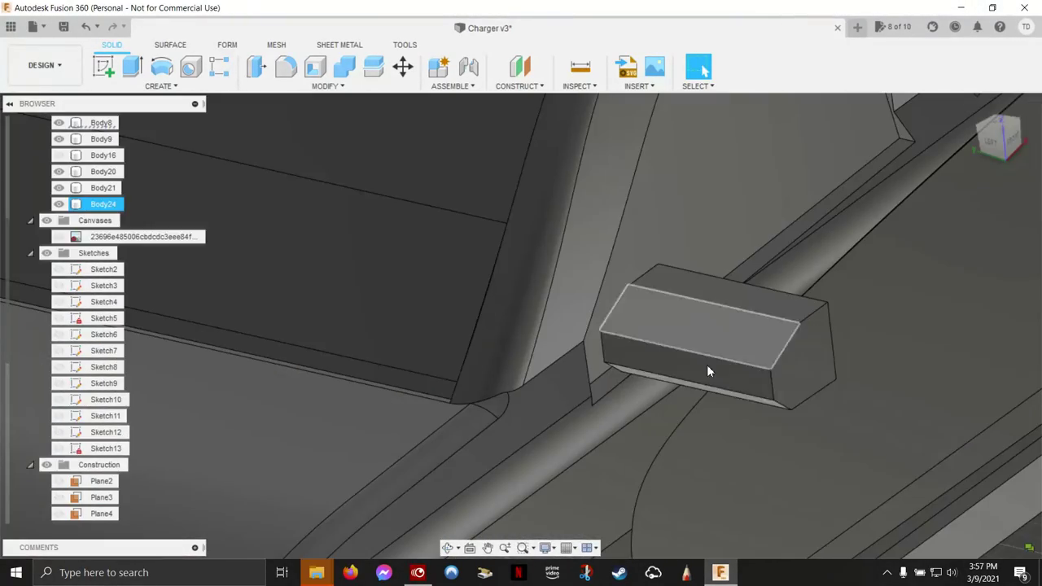
# - Move the small box body Body24 0.27 in along the Y axis
pyautogui.moveTo(806, 302)
pyautogui.keyDown('shift'); pyautogui.mouseDown(button='middle')
pyautogui.moveTo(667, 337)
pyautogui.moveTo(793, 293)
pyautogui.moveTo(780, 275)
pyautogui.moveTo(766, 281)
pyautogui.moveTo(787, 319)
pyautogui.moveTo(741, 330)
pyautogui.moveTo(679, 258)
pyautogui.moveTo(350, 66)
pyautogui.moveTo(165, 245)
pyautogui.mouseUp(button='middle'); pyautogui.keyUp('shift')
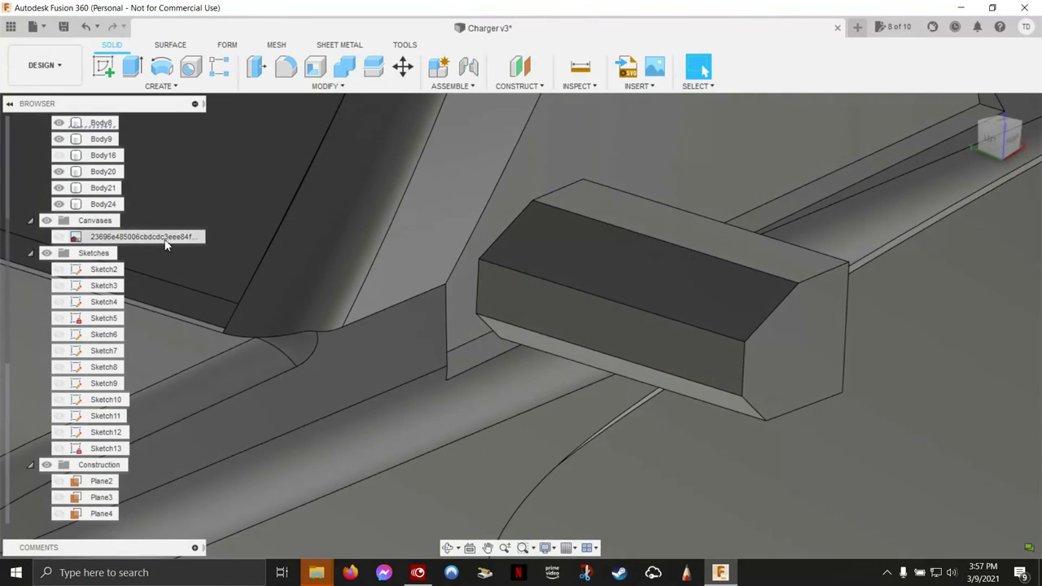
pyautogui.click(106, 204)
pyautogui.rightClick(834, 240)
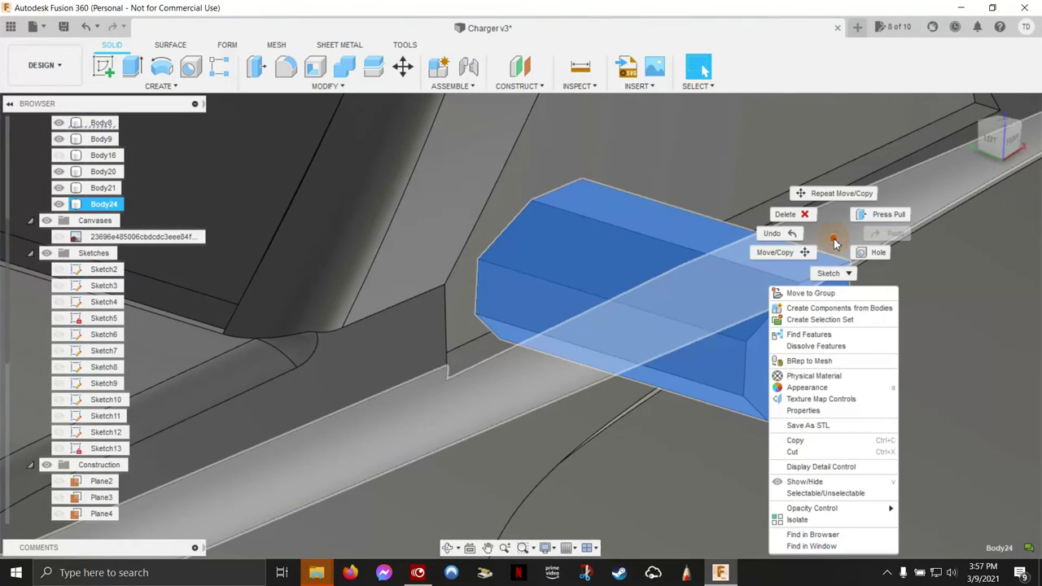
pyautogui.click(806, 253)
pyautogui.moveTo(732, 302)
pyautogui.keyDown('shift'); pyautogui.mouseDown(button='middle')
pyautogui.moveTo(732, 432)
pyautogui.moveTo(737, 417)
pyautogui.mouseUp(button='middle'); pyautogui.keyUp('shift')
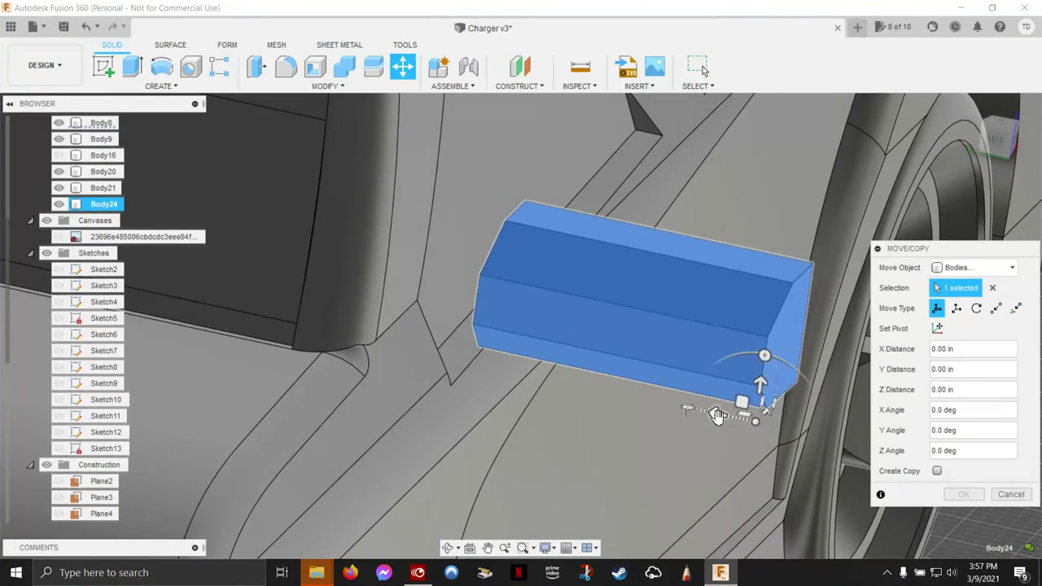
pyautogui.moveTo(737, 417); pyautogui.dragTo(531, 352)
pyautogui.moveTo(552, 361)
pyautogui.keyDown('shift'); pyautogui.mouseDown(button='middle')
pyautogui.moveTo(789, 285)
pyautogui.moveTo(903, 279)
pyautogui.mouseUp(button='middle'); pyautogui.keyUp('shift')
pyautogui.click(964, 495)
pyautogui.moveTo(907, 443)
pyautogui.keyDown('shift'); pyautogui.mouseDown(button='middle')
pyautogui.moveTo(562, 220)
pyautogui.moveTo(592, 326)
pyautogui.moveTo(719, 346)
pyautogui.moveTo(660, 346)
pyautogui.moveTo(668, 316)
pyautogui.mouseUp(button='middle'); pyautogui.keyUp('shift')
pyautogui.rightClick(666, 315)
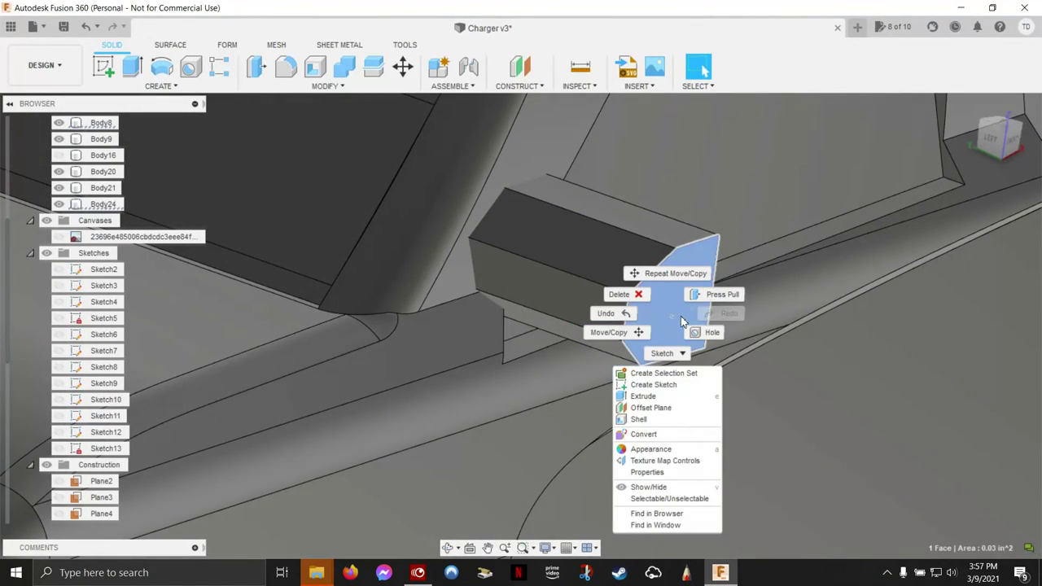
# - Offset the box's end face by -0.05 in to shorten it
pyautogui.click(715, 294)
pyautogui.moveTo(713, 295)
pyautogui.keyDown('shift'); pyautogui.mouseDown(button='middle')
pyautogui.moveTo(616, 386)
pyautogui.moveTo(596, 394)
pyautogui.mouseUp(button='middle'); pyautogui.keyUp('shift')
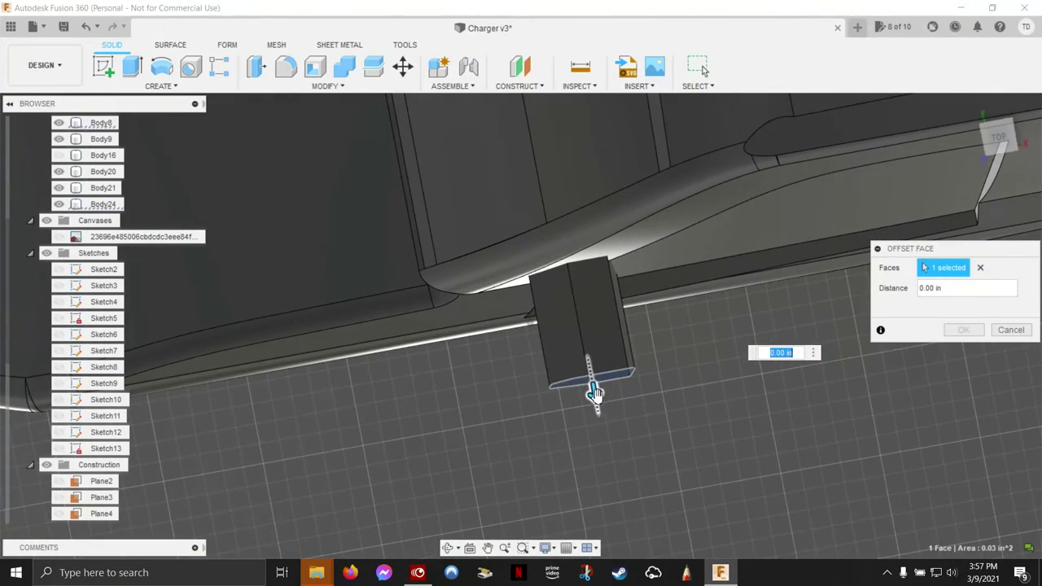
pyautogui.moveTo(595, 393); pyautogui.dragTo(596, 377)
pyautogui.keyDown('shift'); pyautogui.moveTo(593, 376); pyautogui.dragTo(616, 365, button='middle'); pyautogui.keyUp('shift')
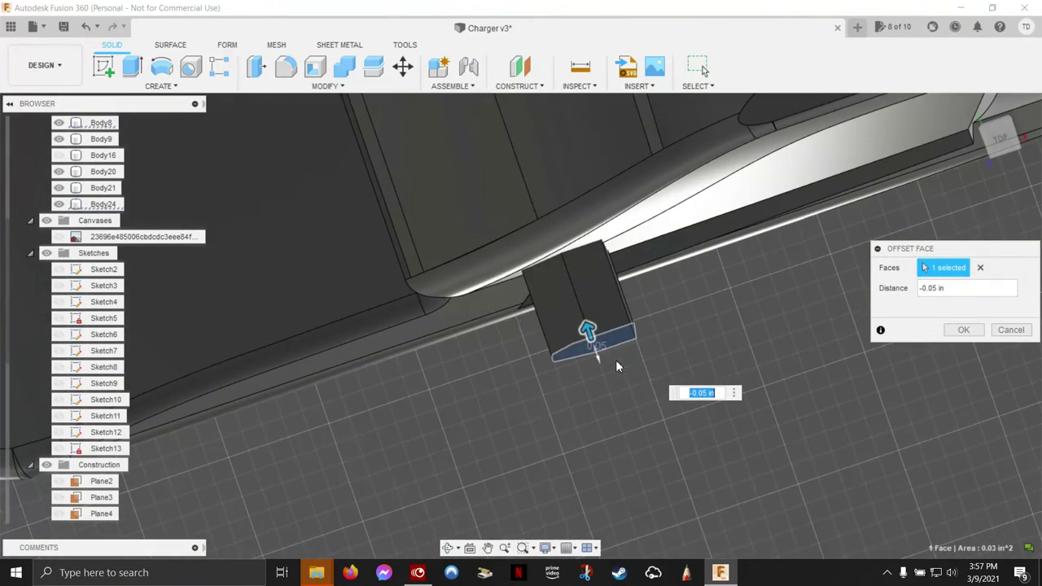
pyautogui.moveTo(583, 328); pyautogui.dragTo(584, 340)
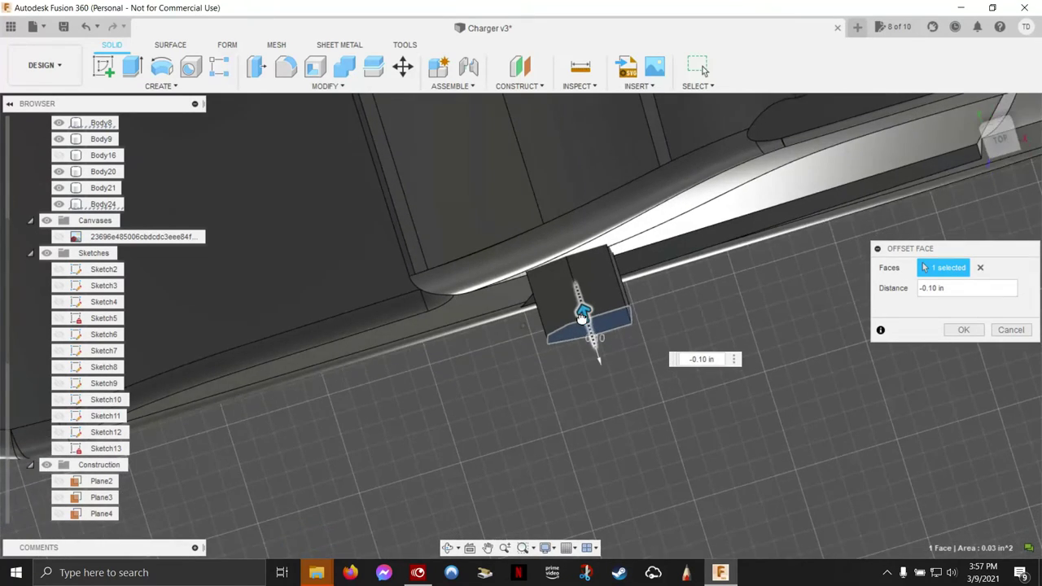
pyautogui.keyDown('shift'); pyautogui.moveTo(584, 340); pyautogui.dragTo(730, 338, button='middle'); pyautogui.keyUp('shift')
pyautogui.keyDown('shift'); pyautogui.moveTo(844, 349); pyautogui.dragTo(586, 287, button='middle'); pyautogui.keyUp('shift')
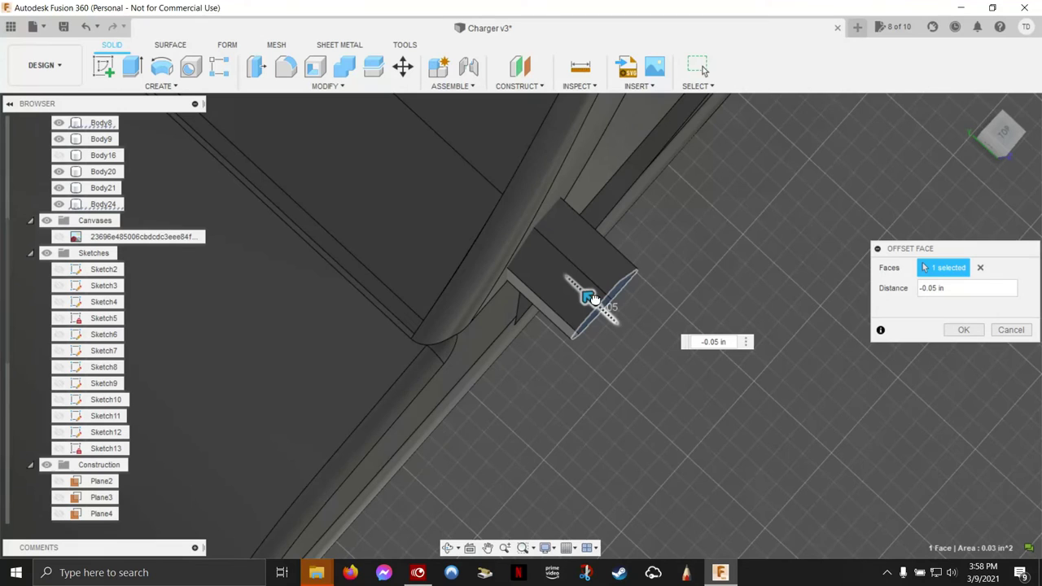
pyautogui.keyDown('shift'); pyautogui.moveTo(592, 299); pyautogui.dragTo(927, 338, button='middle'); pyautogui.keyUp('shift')
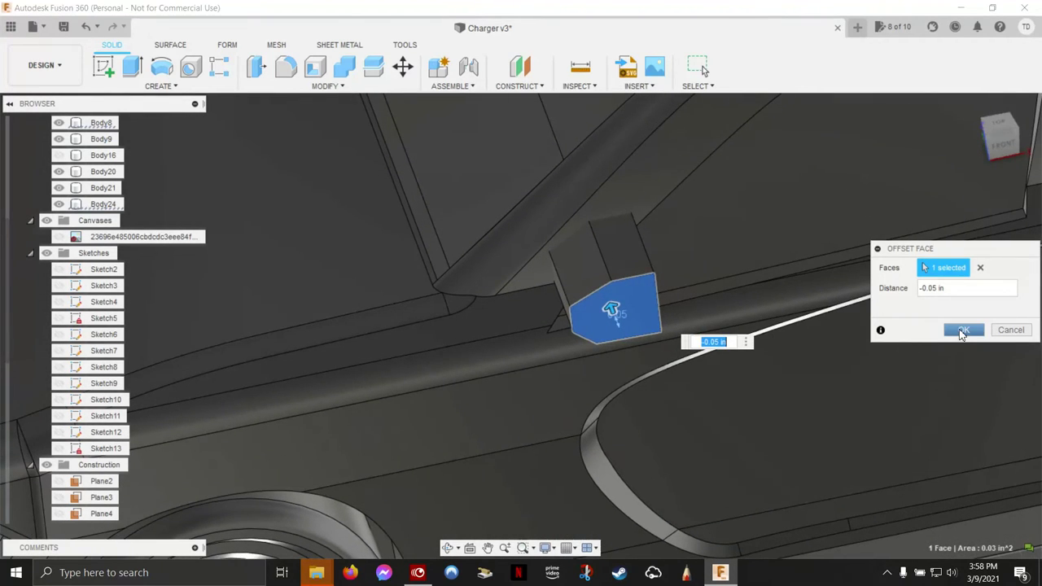
pyautogui.click(963, 334)
pyautogui.rightClick(638, 318)
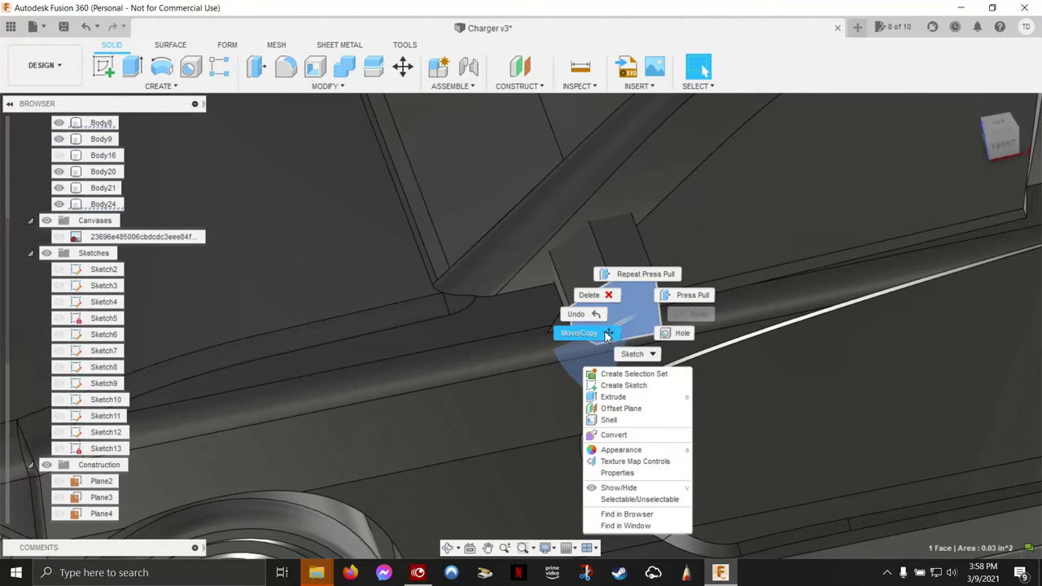
pyautogui.press('Escape')
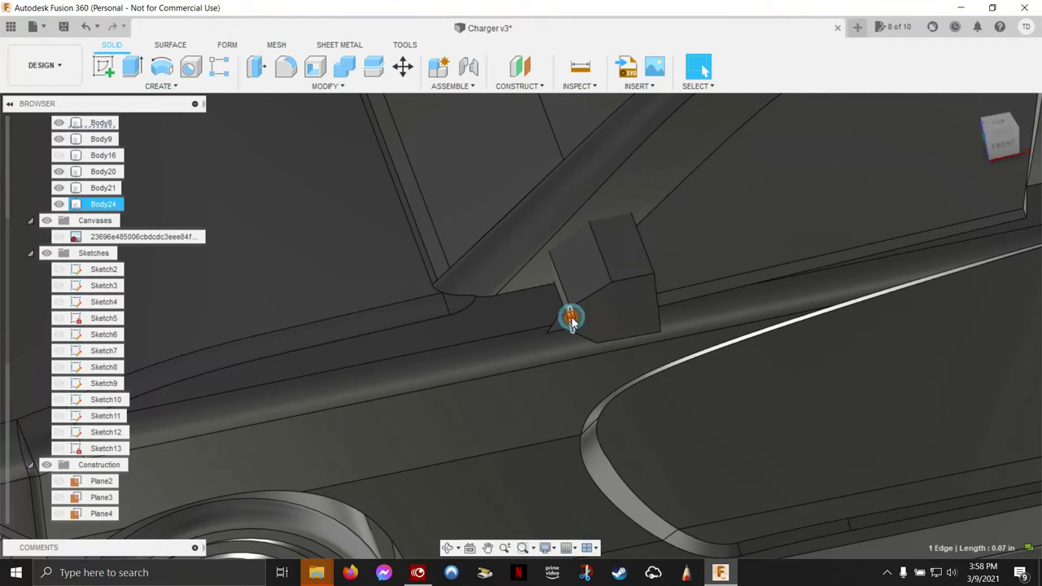
# - Fillet the box's lower edge with a 0.15 in radius
pyautogui.rightClick(572, 320)
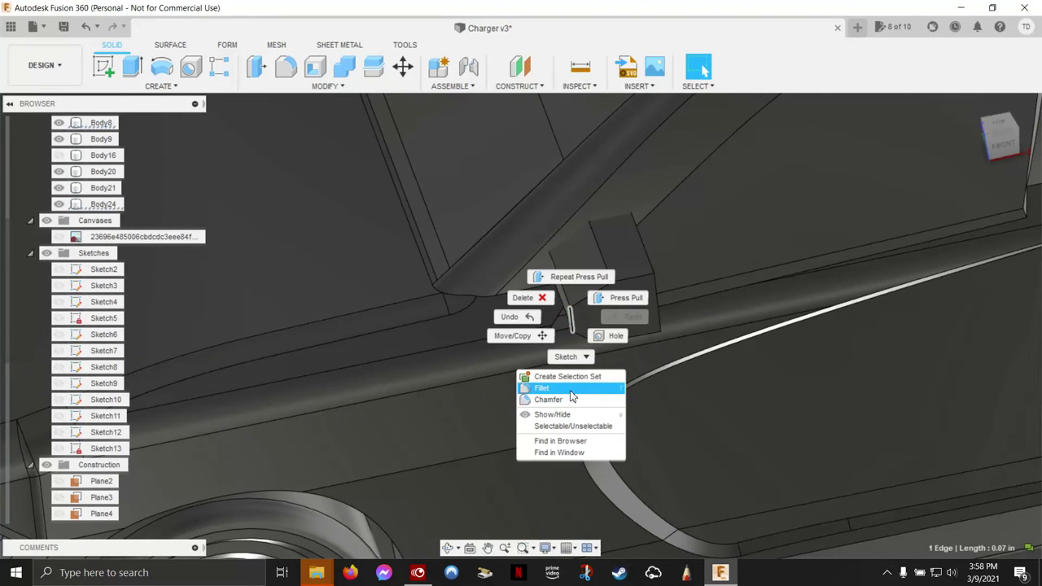
pyautogui.click(542, 389)
pyautogui.keyDown('shift'); pyautogui.moveTo(565, 386); pyautogui.dragTo(605, 357, button='middle'); pyautogui.keyUp('shift')
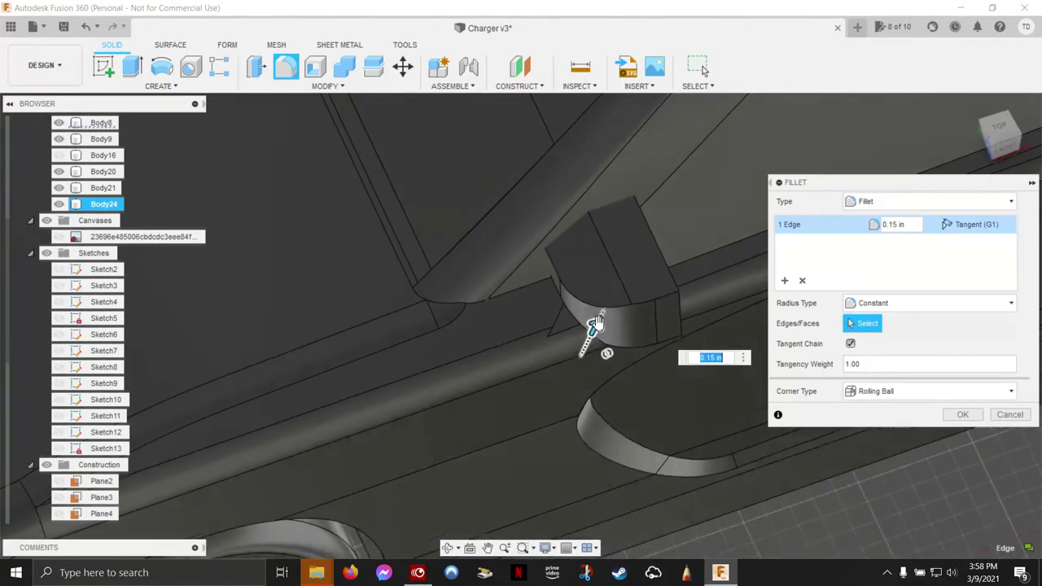
pyautogui.keyDown('shift'); pyautogui.moveTo(592, 326); pyautogui.dragTo(602, 310, button='middle'); pyautogui.keyUp('shift')
pyautogui.click(962, 414)
pyautogui.keyDown('shift'); pyautogui.moveTo(681, 356); pyautogui.dragTo(628, 331, button='middle'); pyautogui.keyUp('shift')
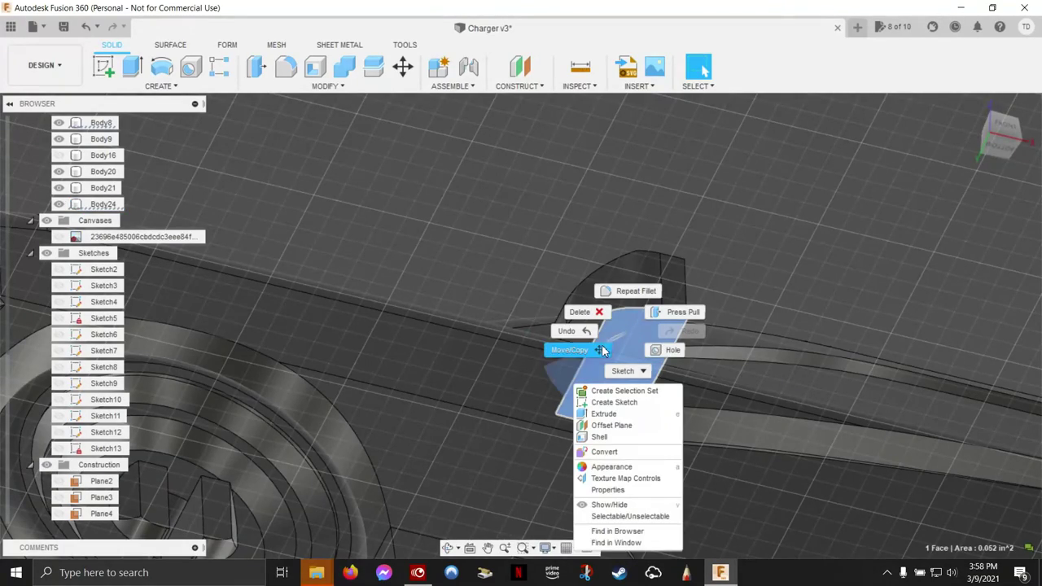
# - Rotate the box's face 40° around the Y axis
pyautogui.click(574, 350)
pyautogui.keyDown('shift'); pyautogui.moveTo(599, 348); pyautogui.dragTo(655, 259, button='middle'); pyautogui.keyUp('shift')
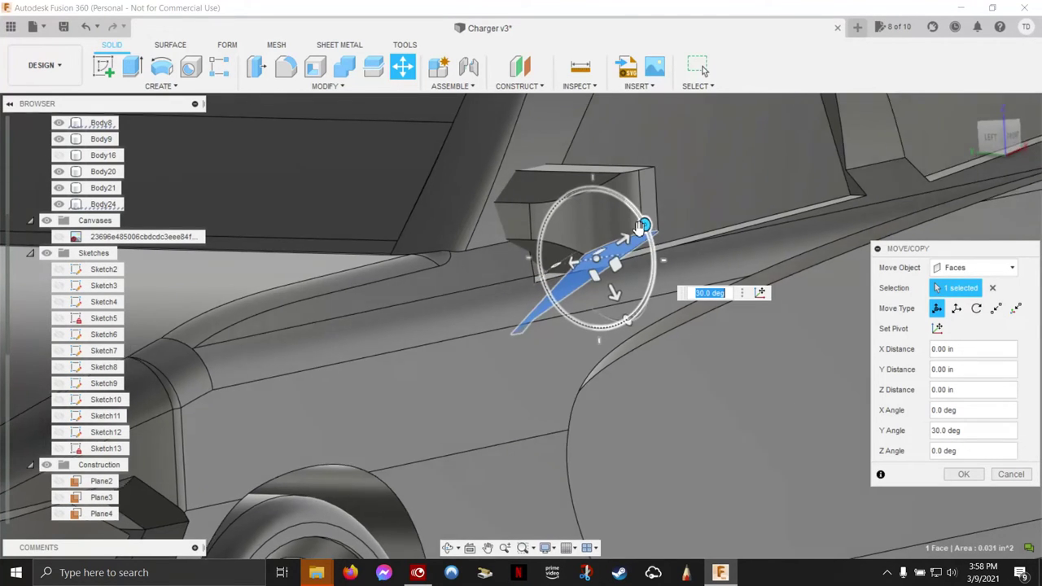
pyautogui.keyDown('shift'); pyautogui.moveTo(644, 225); pyautogui.dragTo(665, 226, button='middle'); pyautogui.keyUp('shift')
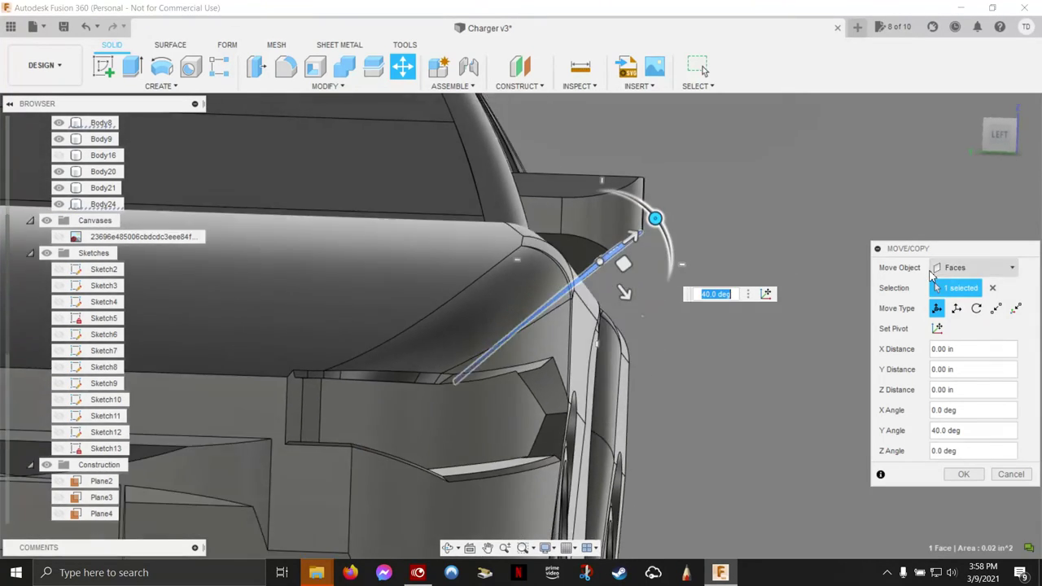
pyautogui.keyDown('shift'); pyautogui.moveTo(654, 220); pyautogui.dragTo(654, 233, button='middle'); pyautogui.keyUp('shift')
pyautogui.keyDown('shift'); pyautogui.moveTo(921, 277); pyautogui.dragTo(997, 450, button='middle'); pyautogui.keyUp('shift')
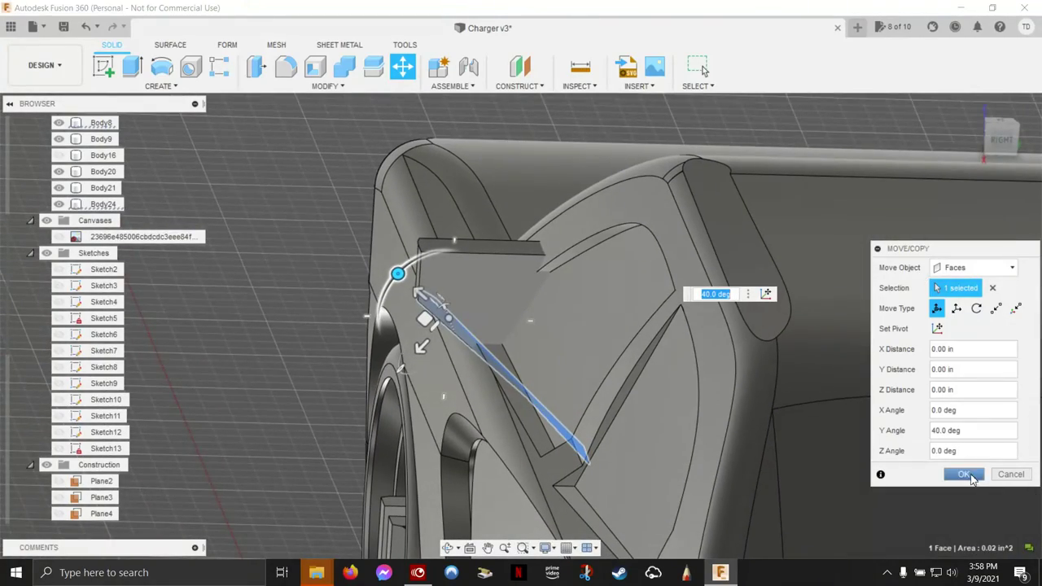
pyautogui.click(971, 476)
pyautogui.keyDown('shift'); pyautogui.moveTo(973, 473); pyautogui.dragTo(935, 349, button='middle'); pyautogui.keyUp('shift')
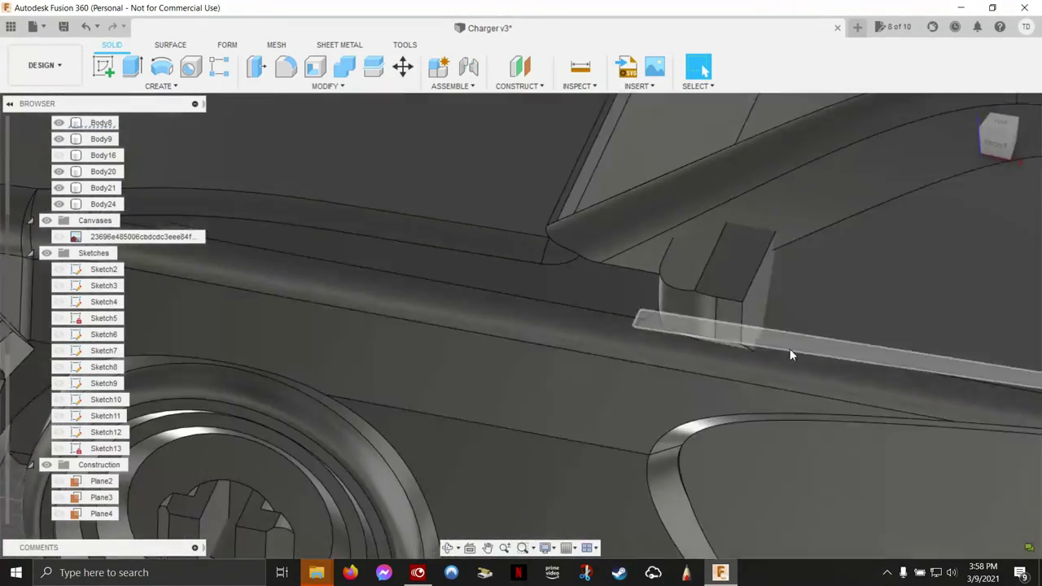
# - Fillet the four selected edges of the box
pyautogui.click(750, 256)
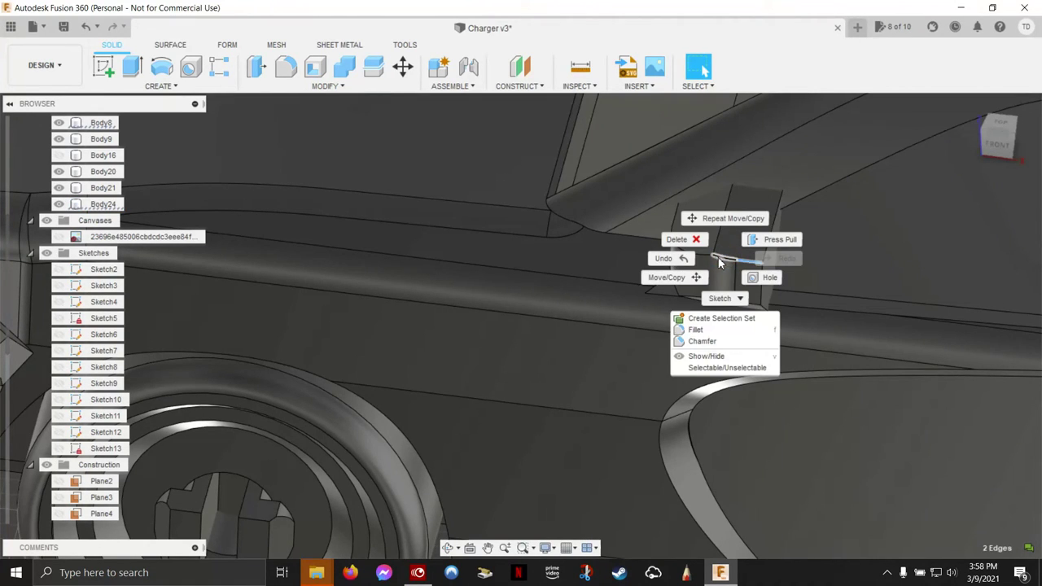
pyautogui.press('Escape')
pyautogui.rightClick(698, 254)
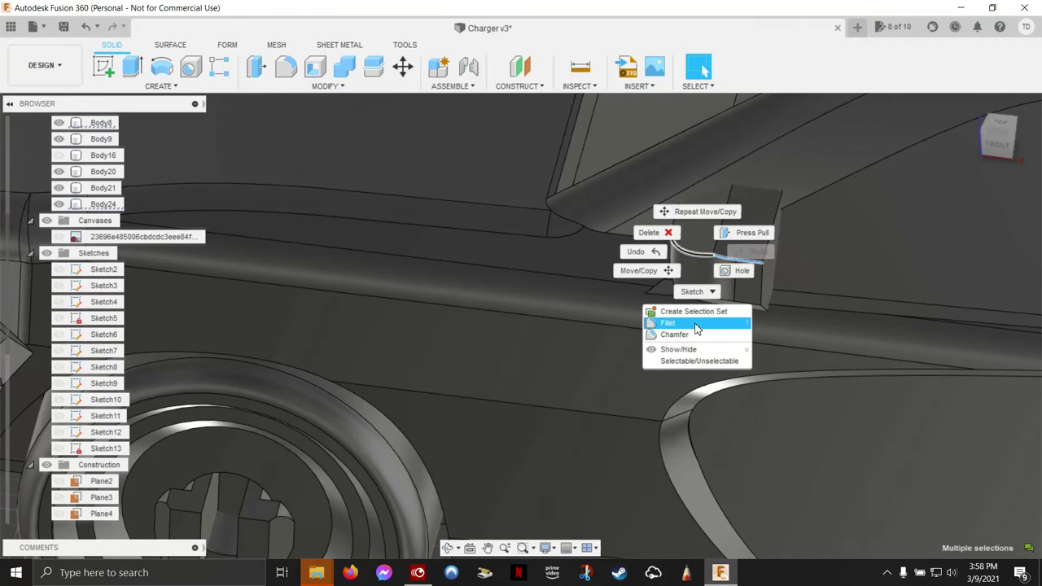
pyautogui.click(668, 323)
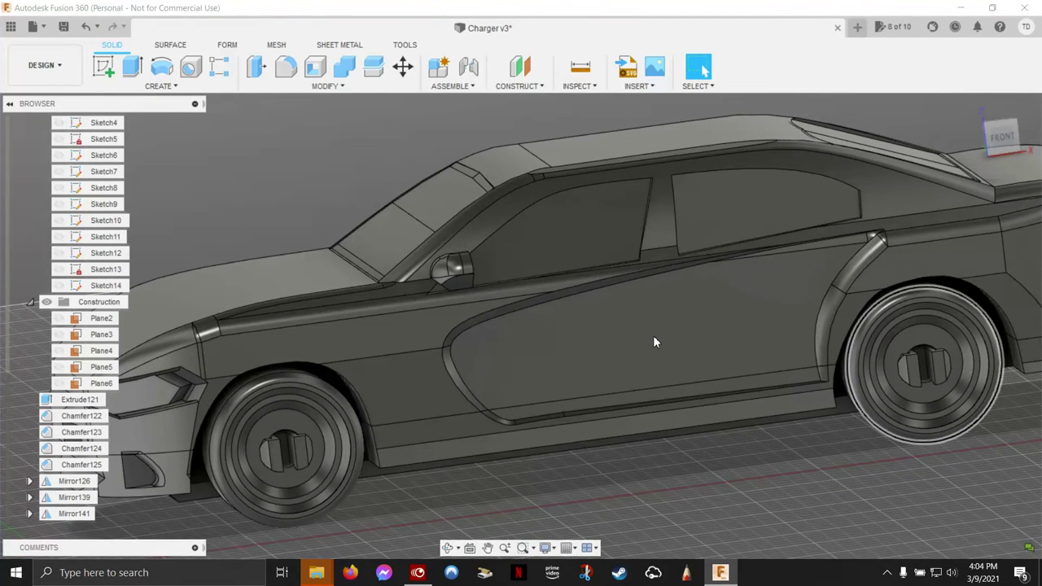
# - Select the recessed door panel face on the car's side and orbit toward the front
pyautogui.click(653, 342)
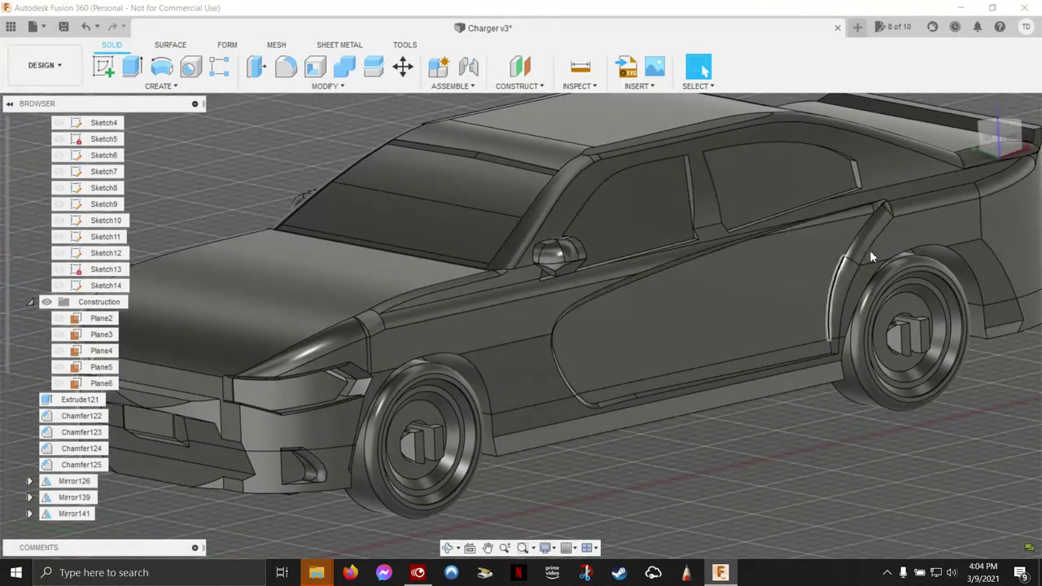
pyautogui.moveTo(870, 258)
pyautogui.keyDown('shift'); pyautogui.mouseDown(button='middle')
pyautogui.moveTo(719, 314)
pyautogui.moveTo(751, 303)
pyautogui.moveTo(743, 342)
pyautogui.moveTo(833, 297)
pyautogui.moveTo(899, 238)
pyautogui.moveTo(733, 272)
pyautogui.moveTo(704, 310)
pyautogui.mouseUp(button='middle'); pyautogui.keyUp('shift')
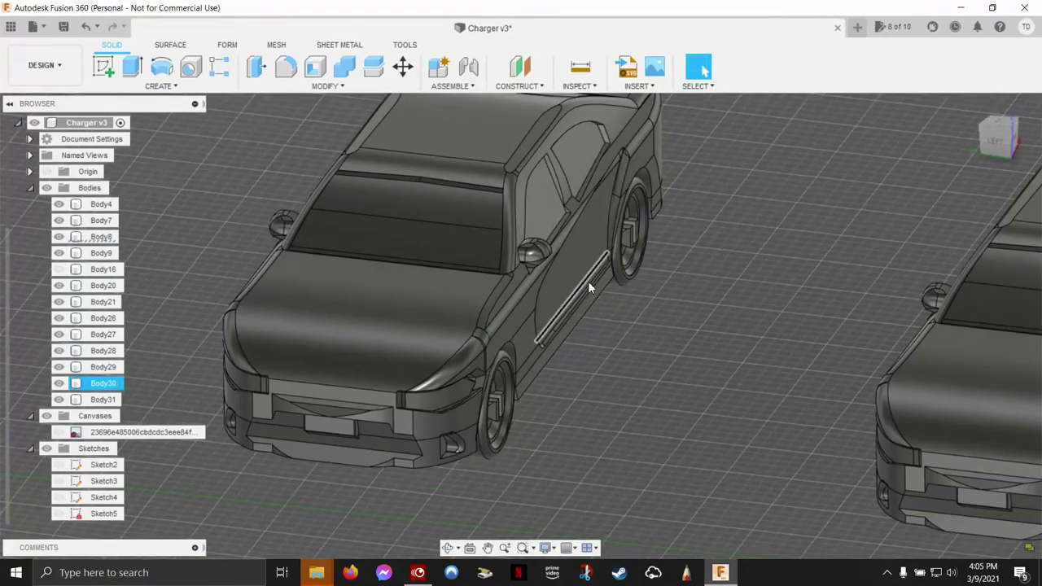
# - Move the car shell Body30 2.20 in along Y with Move/Copy
pyautogui.scroll(-5, 593, 289)
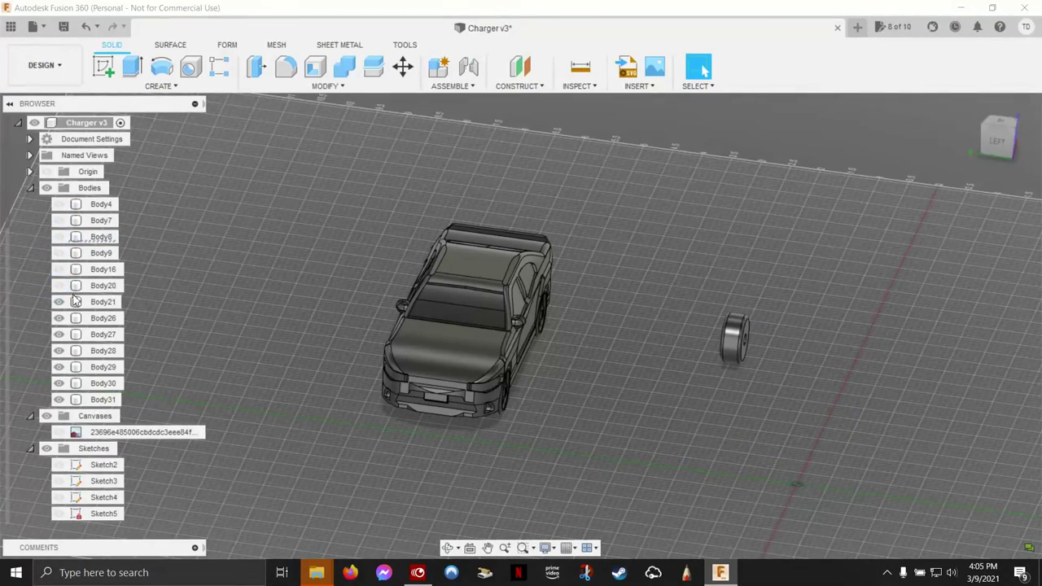
pyautogui.scroll(3, 713, 389)
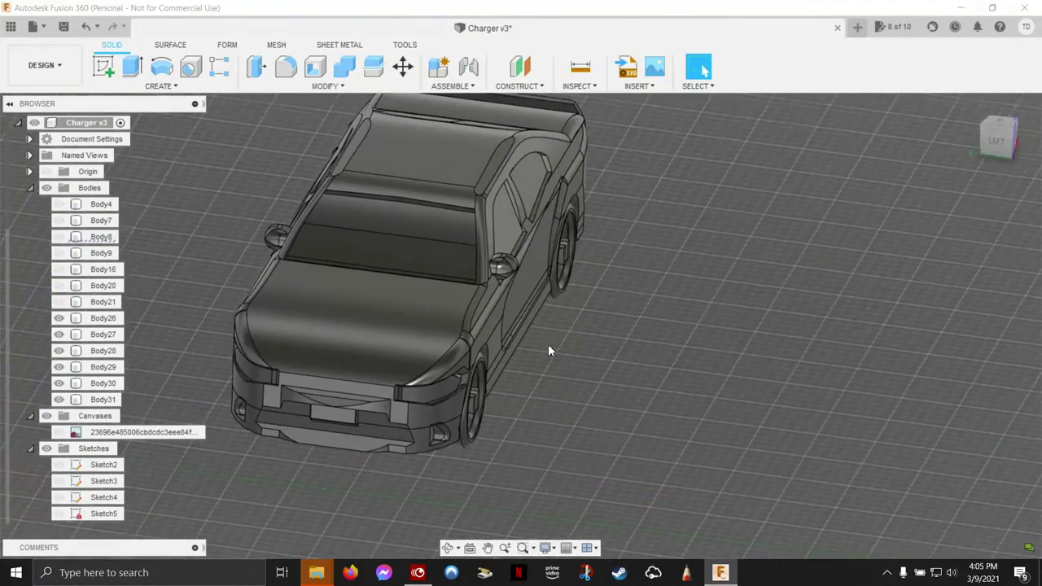
pyautogui.scroll(1, 485, 285)
pyautogui.scroll(3, 619, 286)
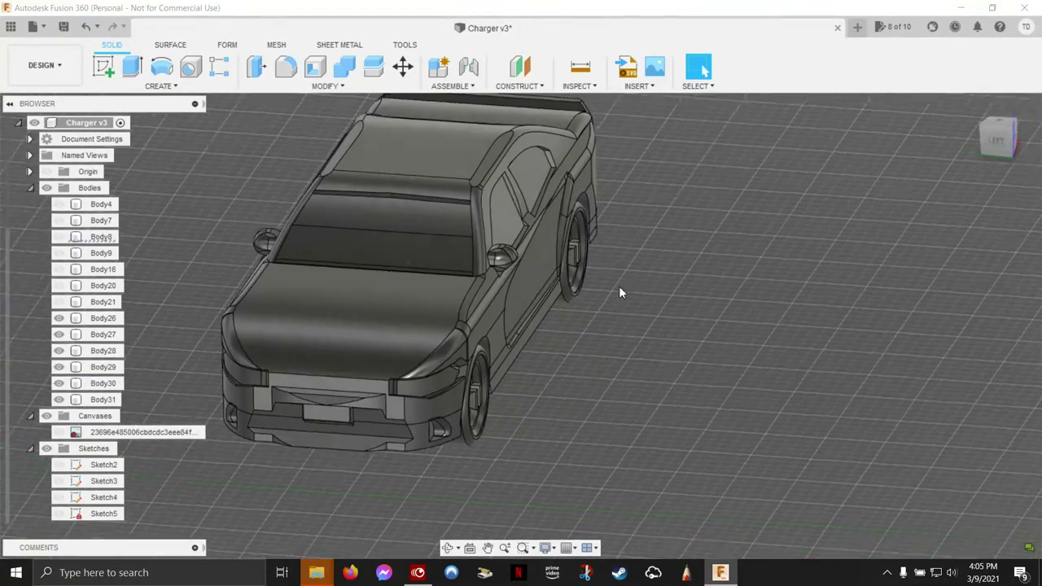
pyautogui.click(113, 390)
pyautogui.scroll(-3, 789, 316)
pyautogui.rightClick(657, 199)
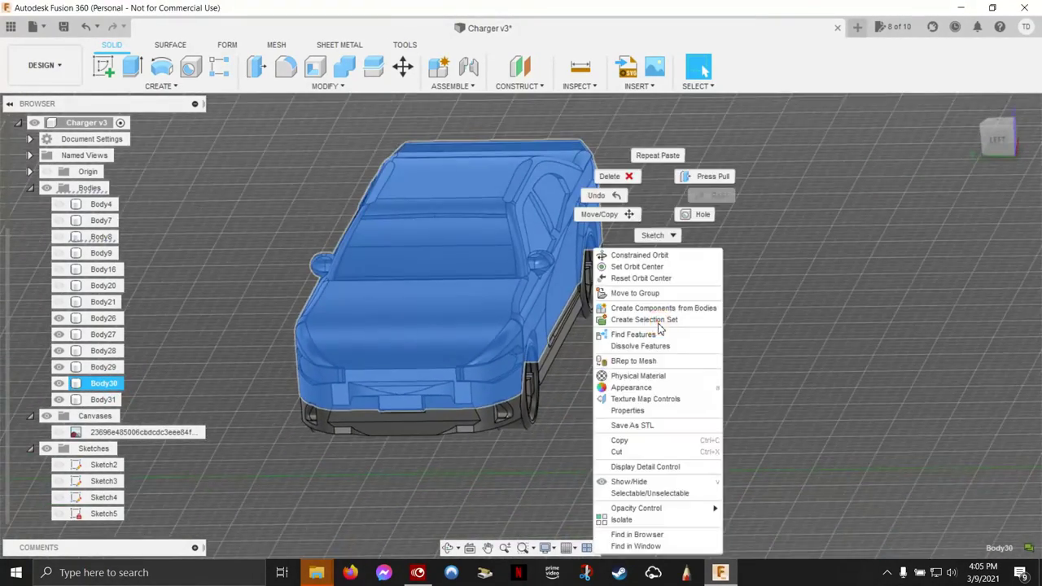
pyautogui.click(636, 218)
pyautogui.keyDown('shift'); pyautogui.moveTo(636, 218); pyautogui.dragTo(451, 430, button='middle'); pyautogui.keyUp('shift')
pyautogui.moveTo(452, 430); pyautogui.dragTo(284, 410)
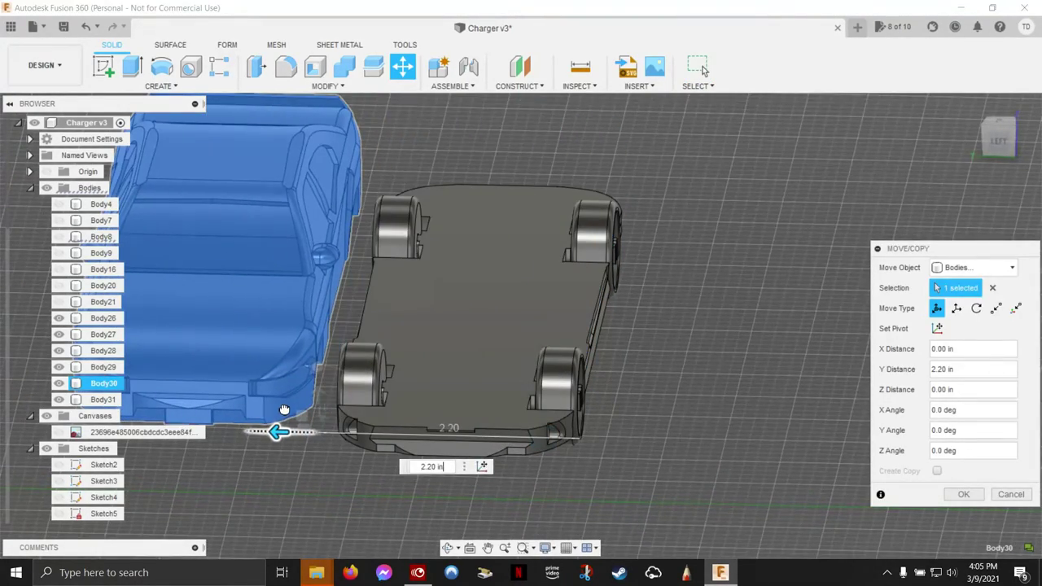
pyautogui.keyDown('shift'); pyautogui.moveTo(284, 407); pyautogui.dragTo(589, 350, button='middle'); pyautogui.keyUp('shift')
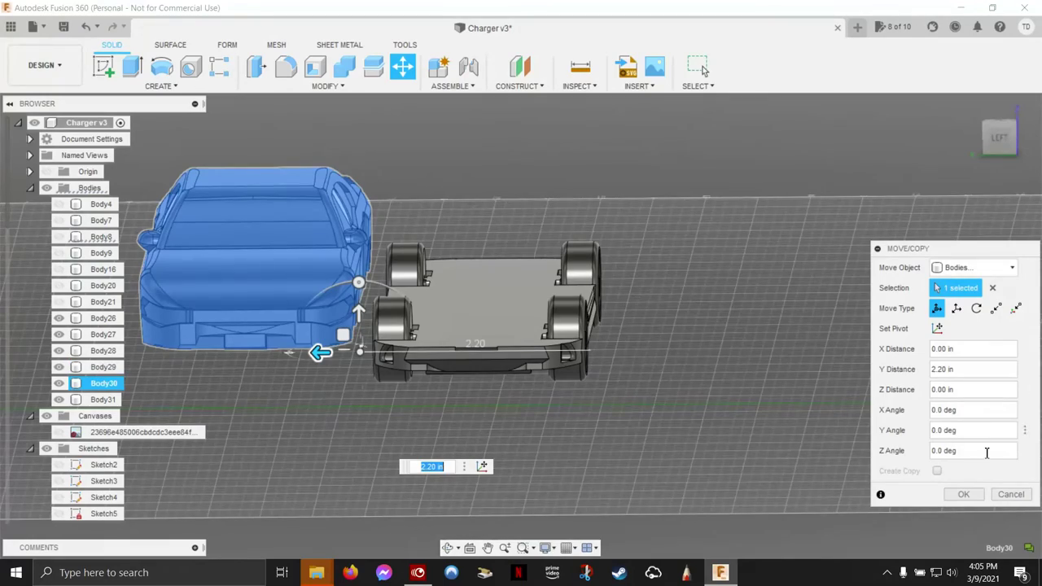
pyautogui.click(977, 501)
# - Move the chassis Body29 -3.00 in along Y and rotate it 180 deg about X
pyautogui.moveTo(812, 398)
pyautogui.keyDown('shift'); pyautogui.mouseDown(button='middle')
pyautogui.moveTo(754, 322)
pyautogui.moveTo(492, 296)
pyautogui.mouseUp(button='middle'); pyautogui.keyUp('shift')
pyautogui.click(75, 368)
pyautogui.keyDown('shift'); pyautogui.click(75, 383); pyautogui.keyUp('shift')
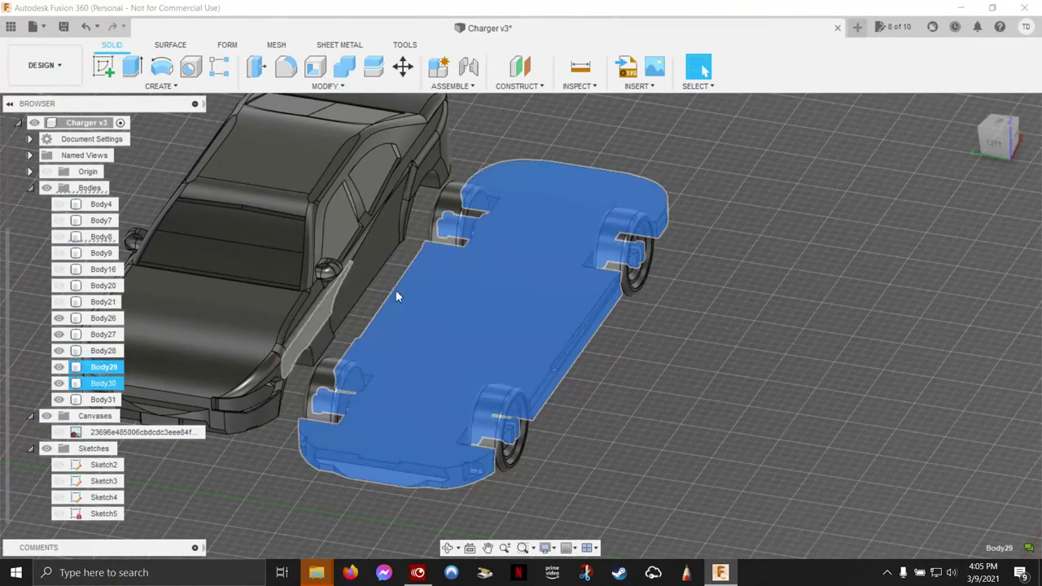
pyautogui.rightClick(601, 137)
pyautogui.click(563, 149)
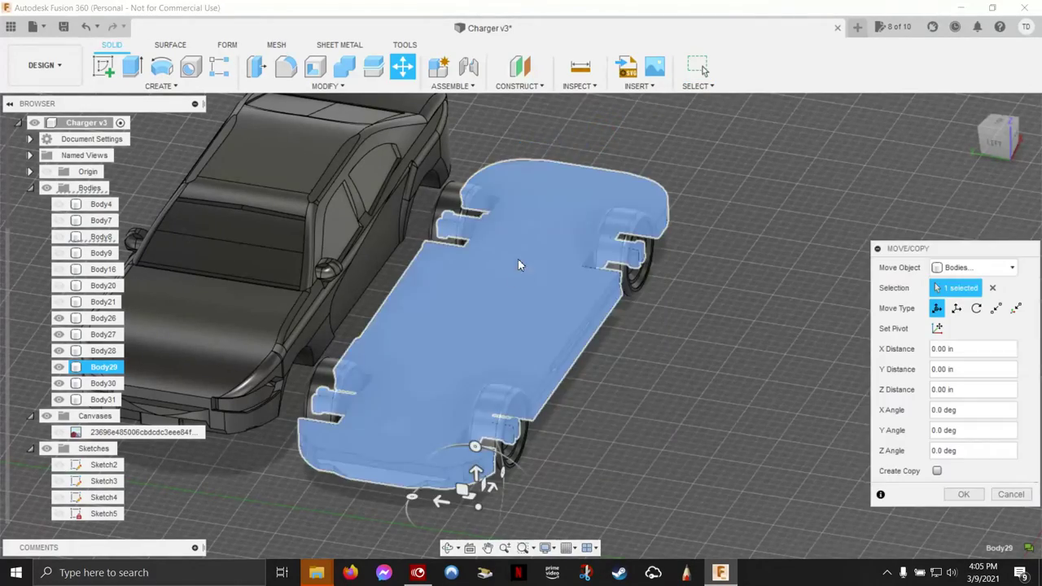
pyautogui.keyDown('shift'); pyautogui.moveTo(518, 259); pyautogui.dragTo(491, 464, button='middle'); pyautogui.keyUp('shift')
pyautogui.scroll(-3, 482, 400)
pyautogui.moveTo(461, 397); pyautogui.dragTo(612, 383)
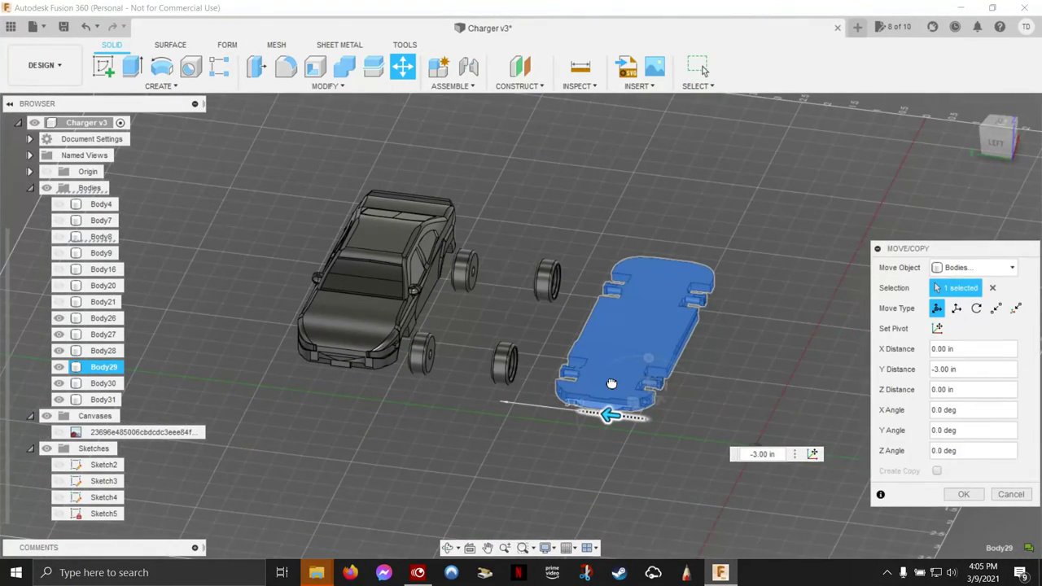
pyautogui.moveTo(568, 453); pyautogui.dragTo(698, 452)
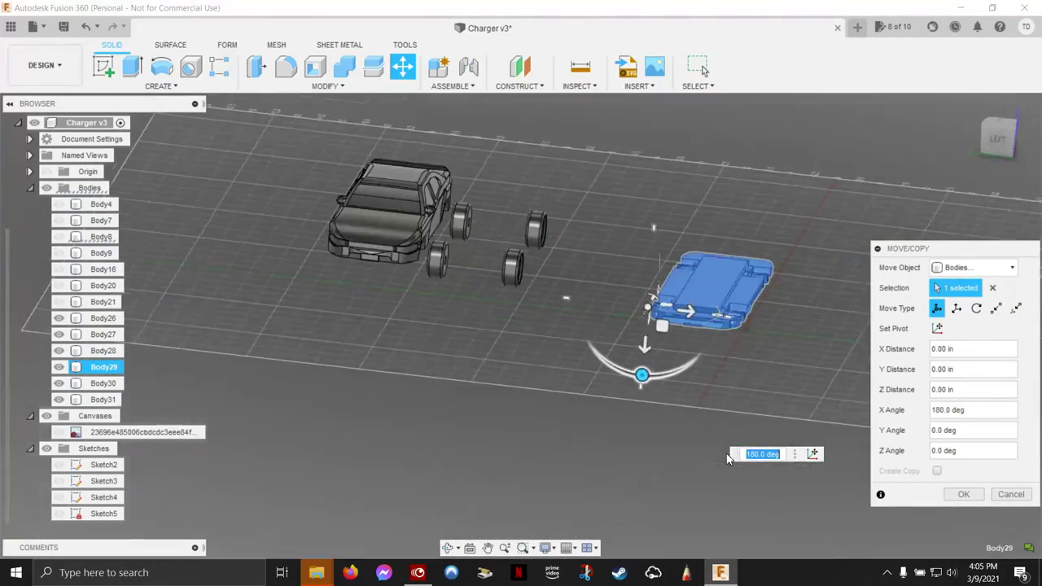
pyautogui.keyDown('shift'); pyautogui.moveTo(649, 453); pyautogui.dragTo(953, 488, button='middle'); pyautogui.keyUp('shift')
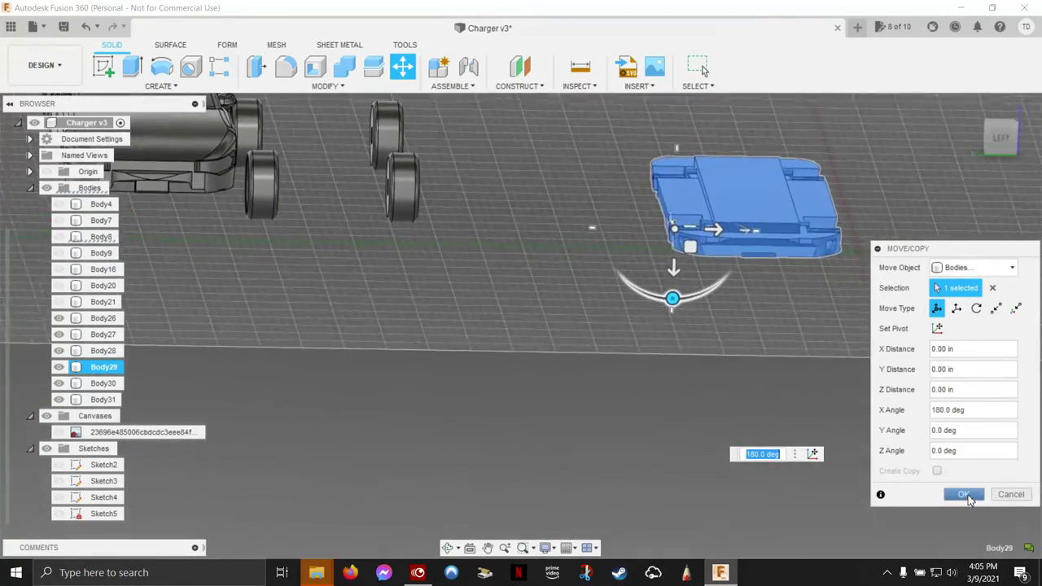
pyautogui.click(964, 494)
pyautogui.moveTo(812, 454)
pyautogui.keyDown('shift'); pyautogui.mouseDown(button='middle')
pyautogui.moveTo(353, 189)
pyautogui.moveTo(377, 176)
pyautogui.mouseUp(button='middle'); pyautogui.keyUp('shift')
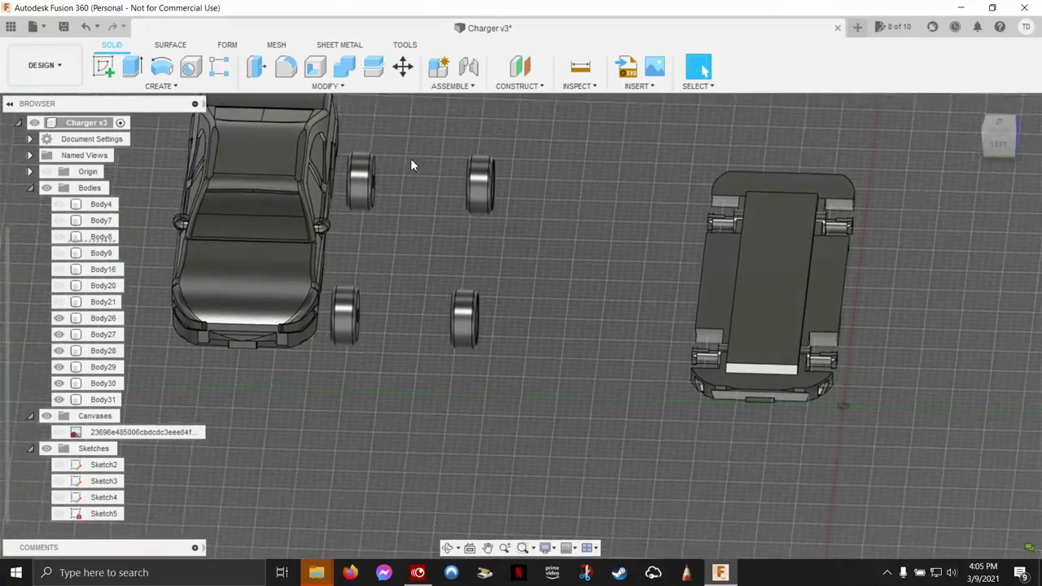
# - Turn on Origin visibility in the Browser while orbiting around the separated shell, chassis and wheels
pyautogui.click(104, 352)
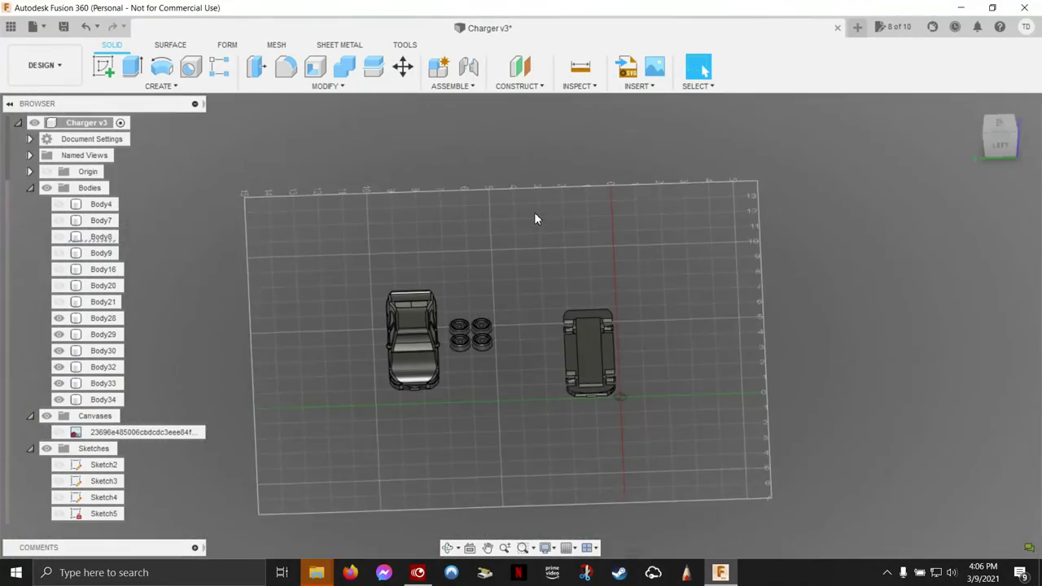
pyautogui.moveTo(534, 212)
pyautogui.keyDown('shift'); pyautogui.mouseDown(button='middle')
pyautogui.moveTo(544, 229)
pyautogui.moveTo(510, 303)
pyautogui.moveTo(528, 301)
pyautogui.moveTo(546, 401)
pyautogui.moveTo(596, 511)
pyautogui.moveTo(565, 445)
pyautogui.moveTo(548, 443)
pyautogui.moveTo(706, 424)
pyautogui.moveTo(790, 334)
pyautogui.mouseUp(button='middle'); pyautogui.keyUp('shift')
pyautogui.moveTo(787, 376)
pyautogui.keyDown('shift'); pyautogui.mouseDown(button='middle')
pyautogui.moveTo(759, 390)
pyautogui.moveTo(738, 379)
pyautogui.mouseUp(button='middle'); pyautogui.keyUp('shift')
pyautogui.moveTo(181, 160)
pyautogui.keyDown('shift'); pyautogui.mouseDown(button='middle')
pyautogui.moveTo(262, 181)
pyautogui.moveTo(204, 206)
pyautogui.moveTo(115, 210)
pyautogui.mouseUp(button='middle'); pyautogui.keyUp('shift')
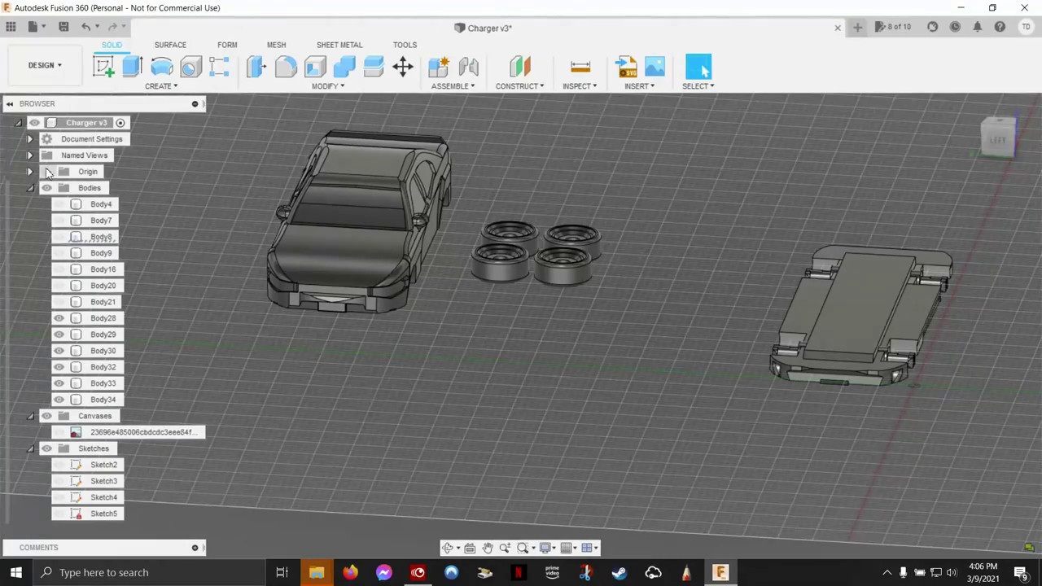
pyautogui.click(47, 171)
pyautogui.keyDown('shift'); pyautogui.moveTo(47, 173); pyautogui.dragTo(412, 258, button='middle'); pyautogui.keyUp('shift')
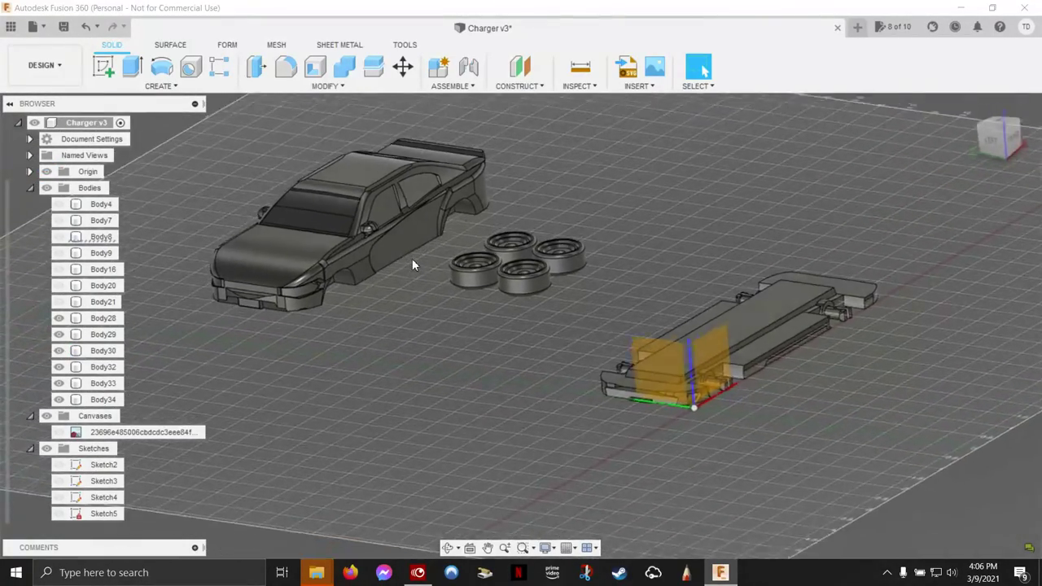
pyautogui.moveTo(412, 258)
pyautogui.keyDown('shift'); pyautogui.mouseDown(button='middle')
pyautogui.moveTo(332, 128)
pyautogui.moveTo(322, 94)
pyautogui.mouseUp(button='middle'); pyautogui.keyUp('shift')
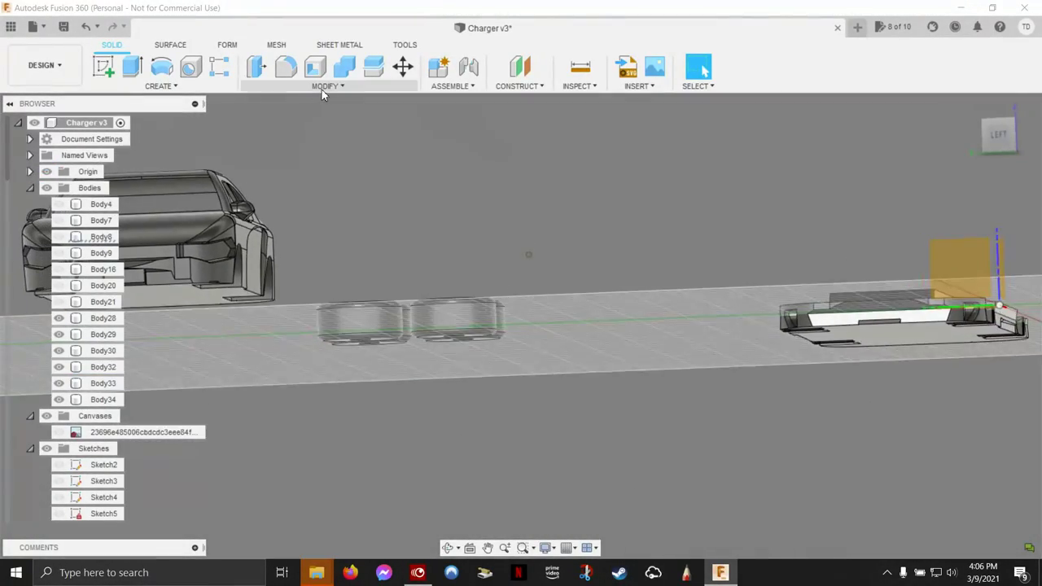
# - Align the chassis face to the origin plane with Modify > Align
pyautogui.click(324, 87)
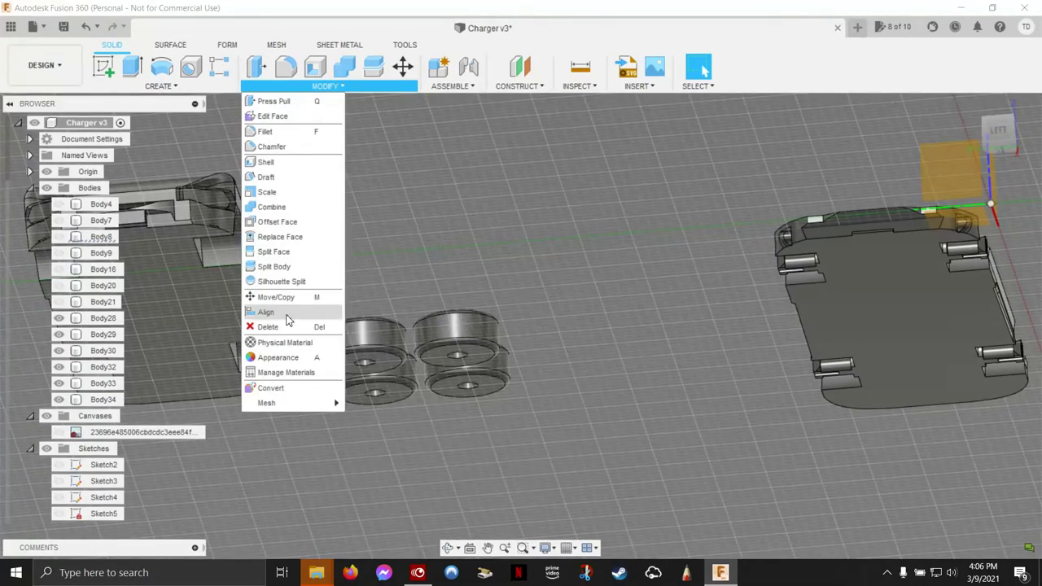
pyautogui.click(259, 307)
pyautogui.keyDown('shift'); pyautogui.moveTo(258, 312); pyautogui.dragTo(194, 310, button='middle'); pyautogui.keyUp('shift')
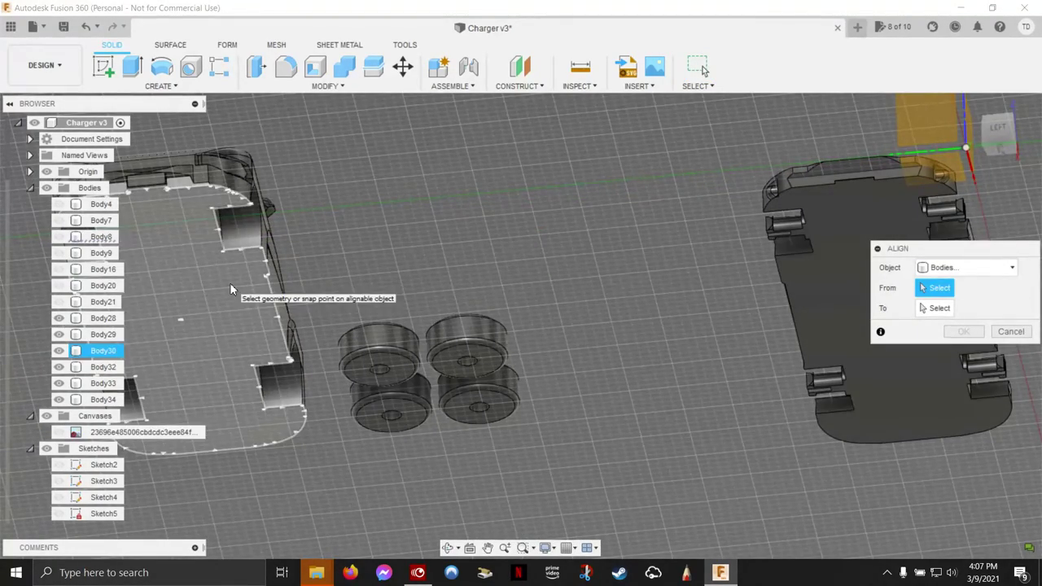
pyautogui.click(231, 287)
pyautogui.moveTo(614, 241)
pyautogui.keyDown('shift'); pyautogui.mouseDown(button='middle')
pyautogui.moveTo(825, 482)
pyautogui.moveTo(562, 514)
pyautogui.mouseUp(button='middle'); pyautogui.keyUp('shift')
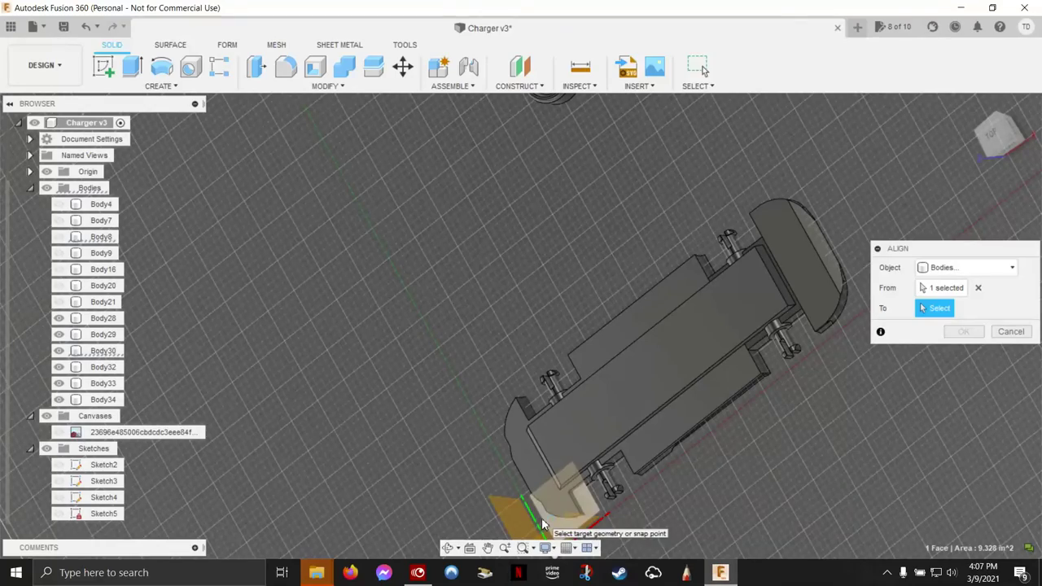
pyautogui.press('F6')
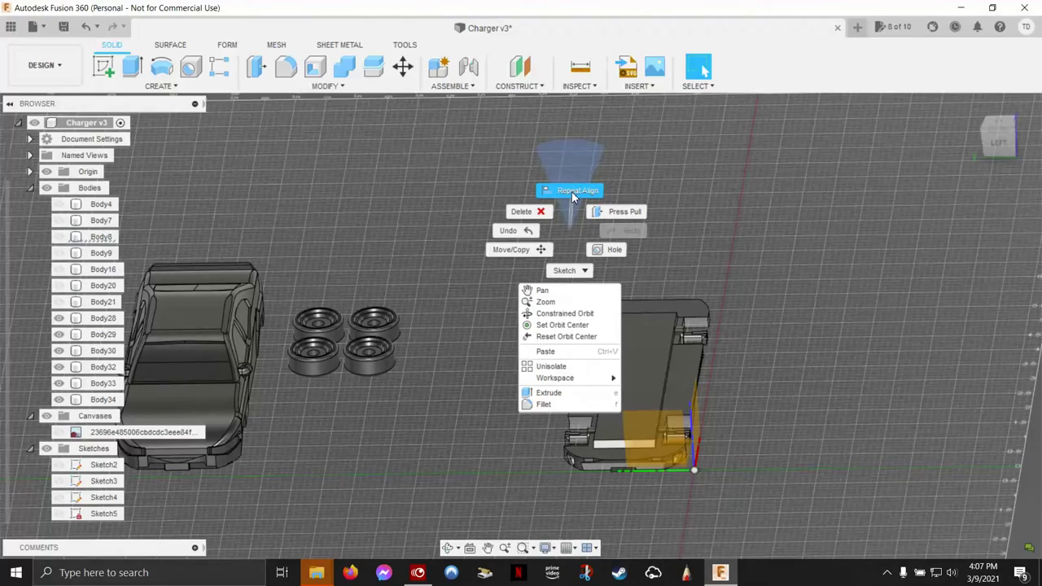
pyautogui.click(572, 191)
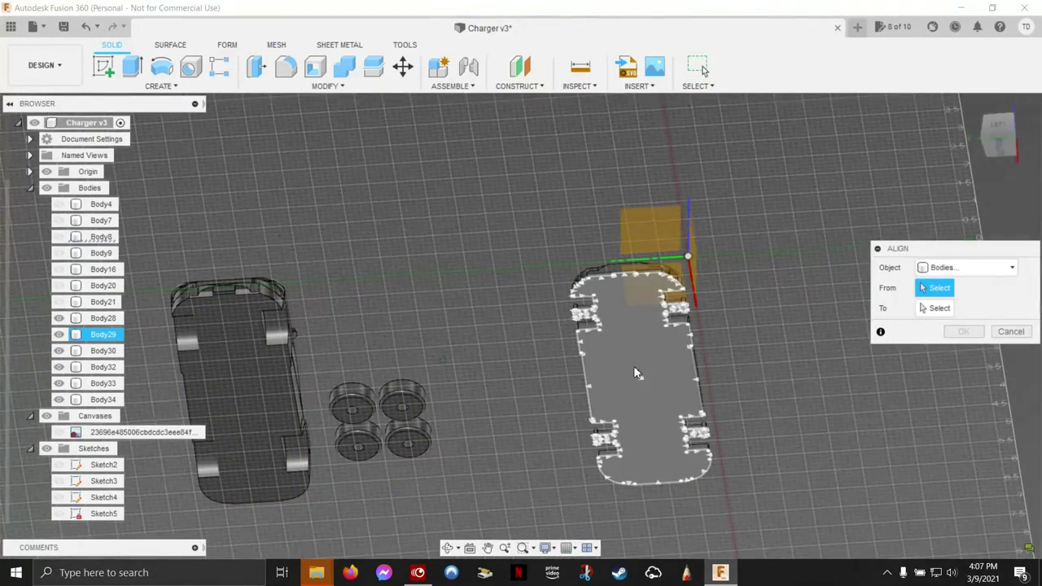
pyautogui.click(642, 350)
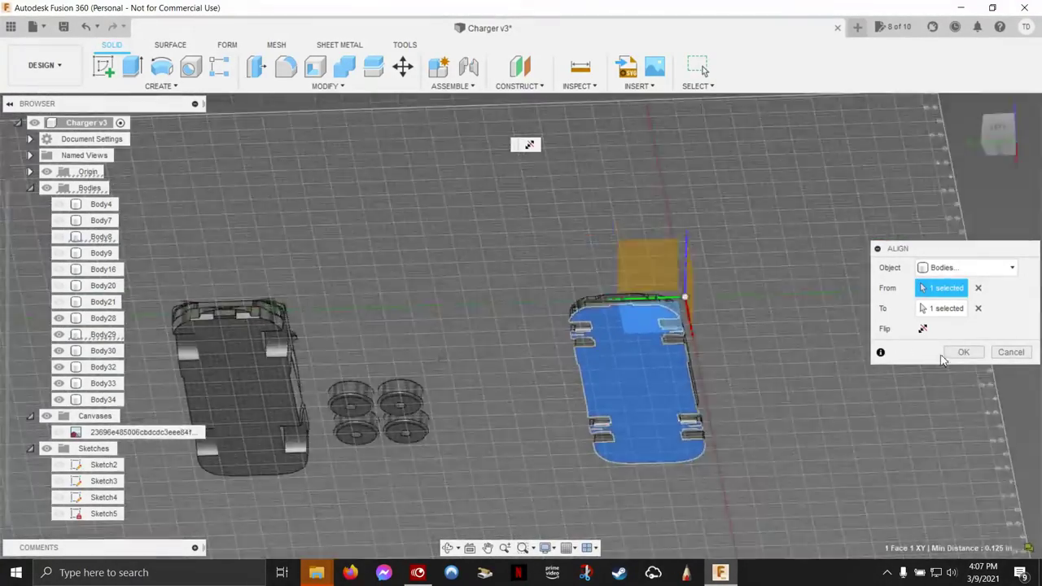
pyautogui.click(963, 352)
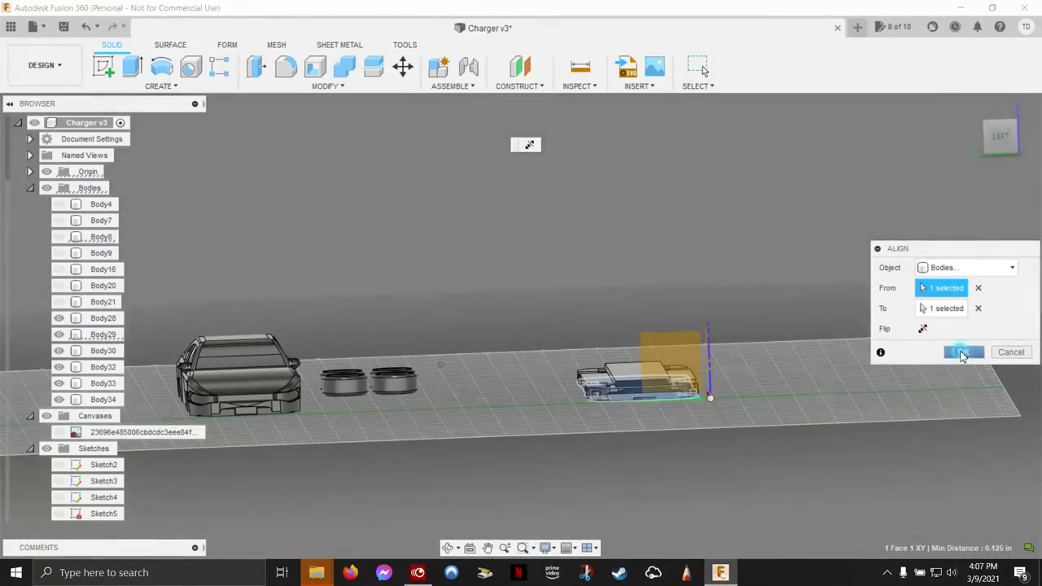
# - Align the wheels, move the four wheels into position, then switch to the Render workspace
pyautogui.press('Return')
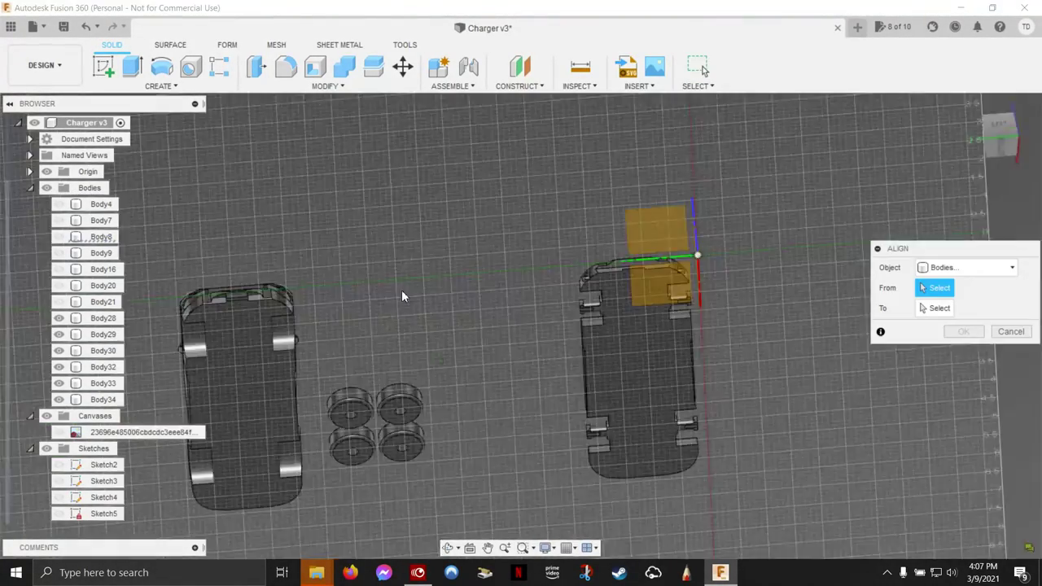
pyautogui.scroll(5, 326, 351)
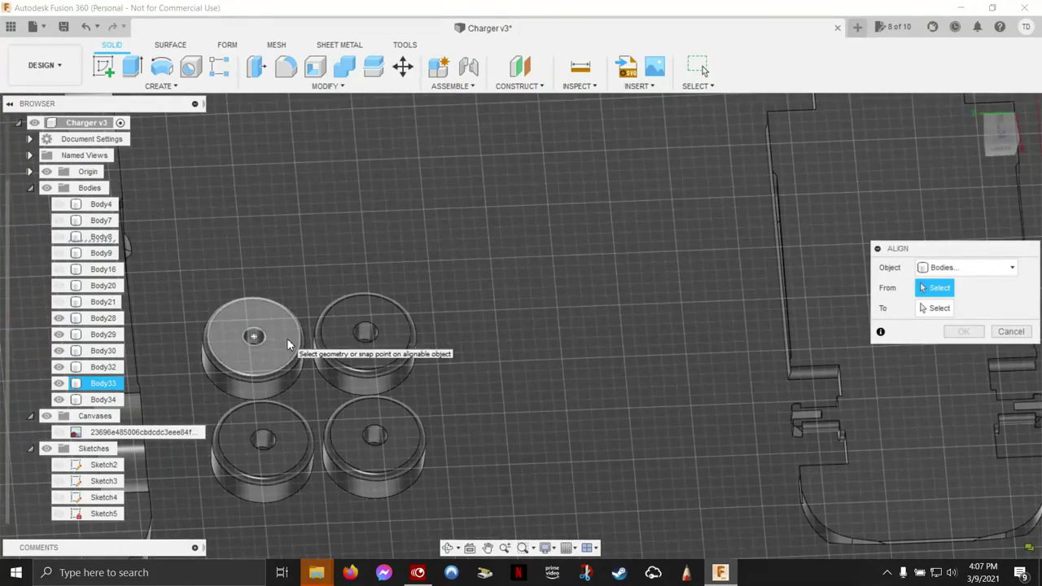
pyautogui.click(286, 340)
pyautogui.scroll(-4, 326, 341)
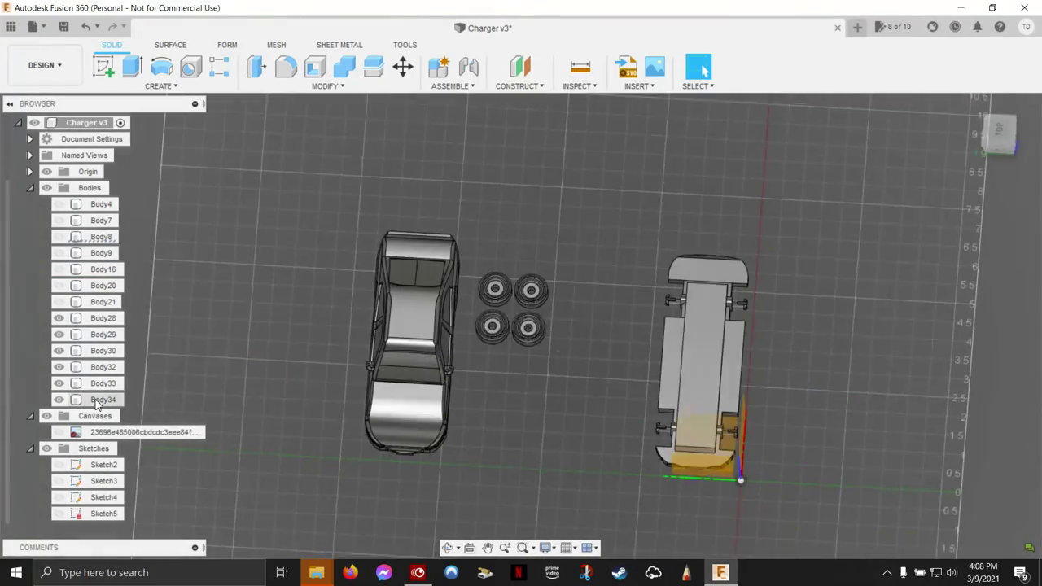
pyautogui.click(707, 87)
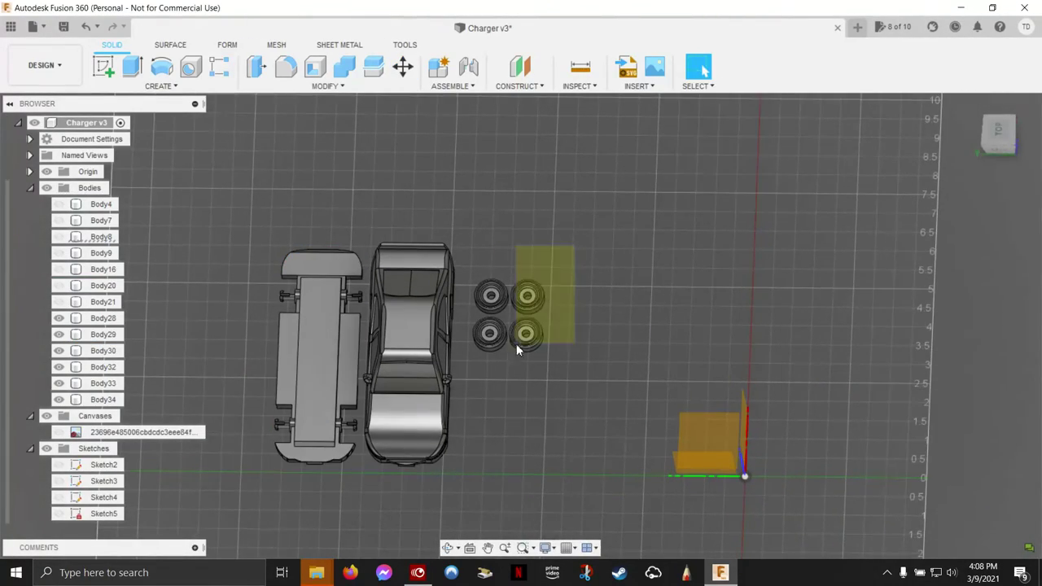
pyautogui.press('m')
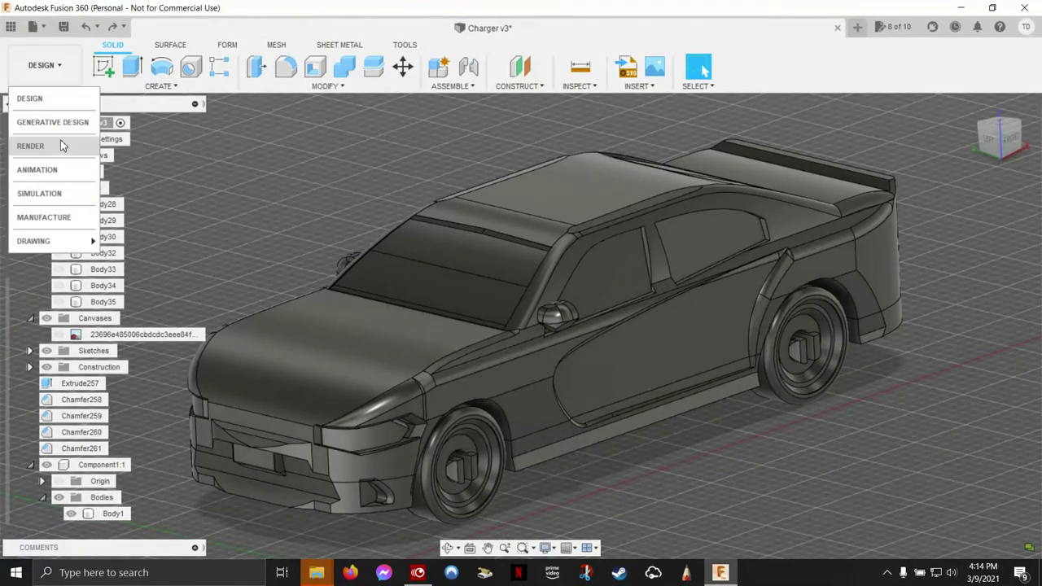
pyautogui.click(63, 148)
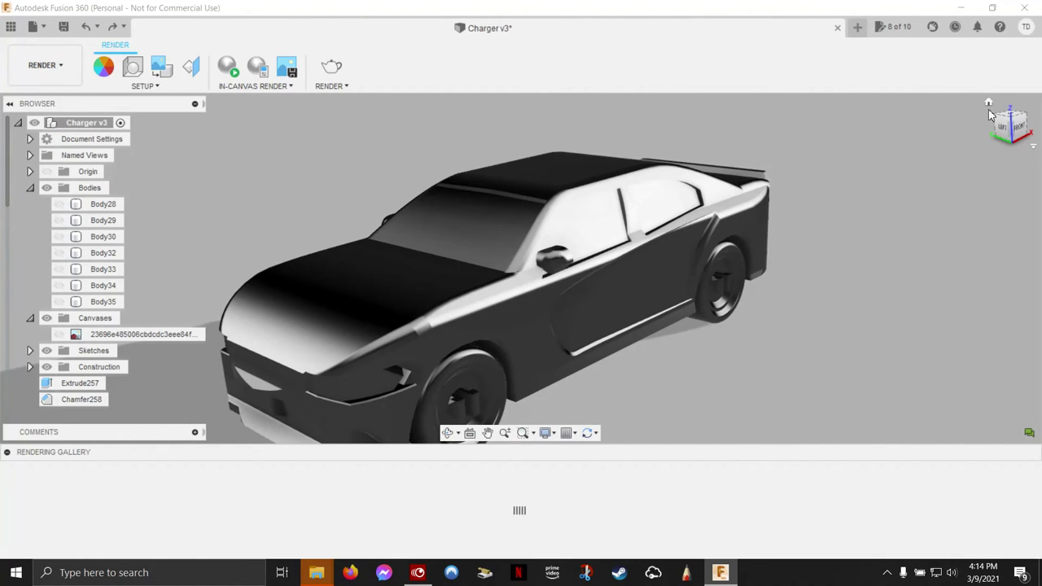
# - Apply Paint - Enamel Glossy (White) from the Appearance library to the car body
pyautogui.click(990, 104)
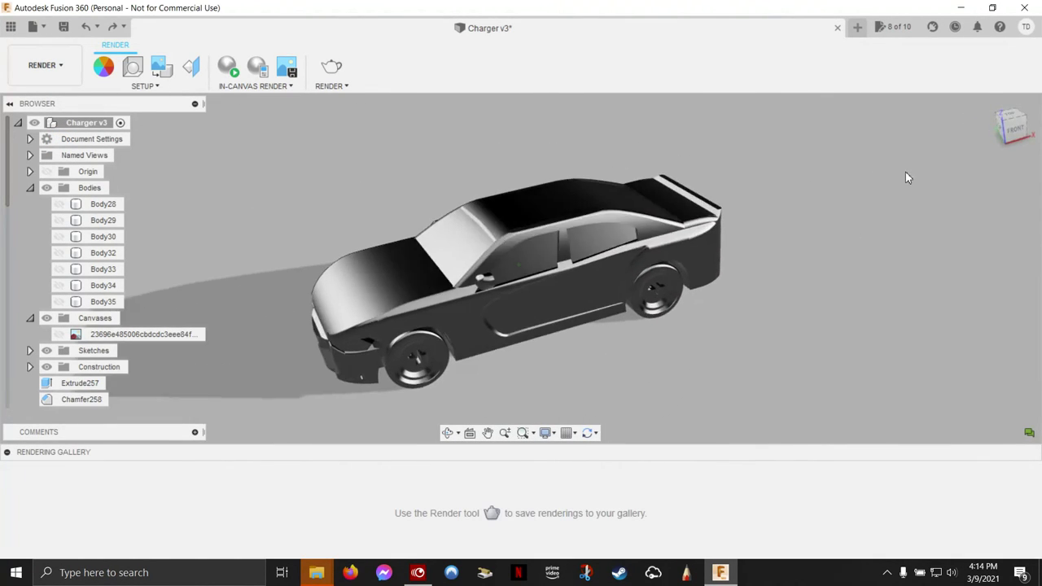
pyautogui.scroll(2, 908, 166)
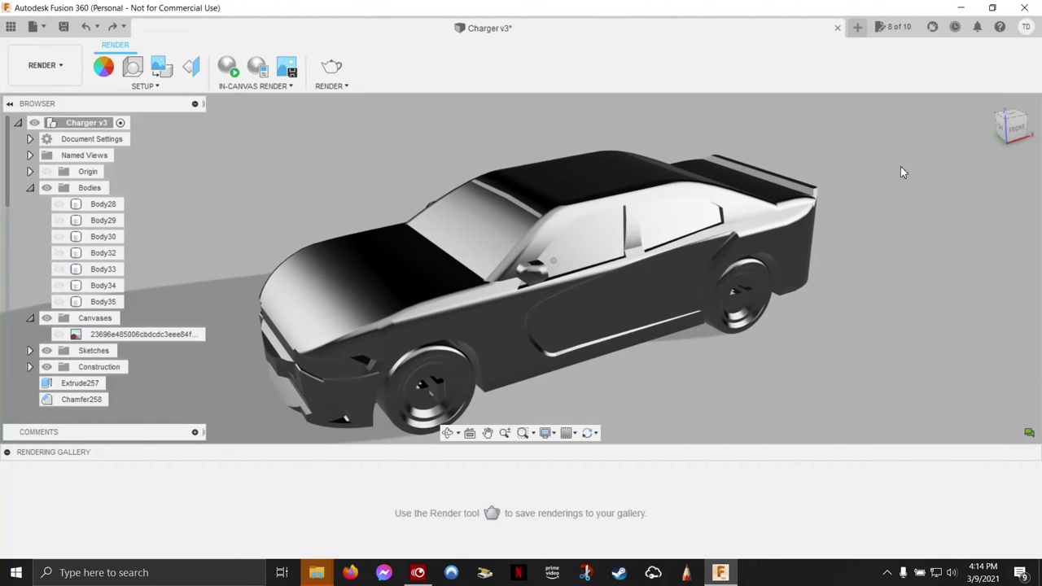
pyautogui.click(104, 68)
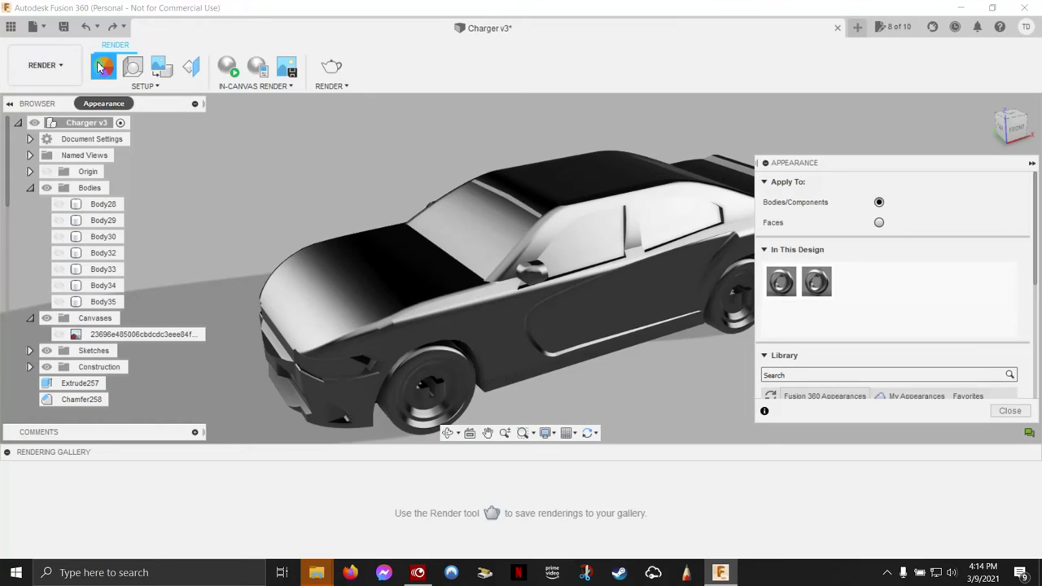
pyautogui.scroll(-4, 843, 281)
pyautogui.scroll(-5, 843, 281)
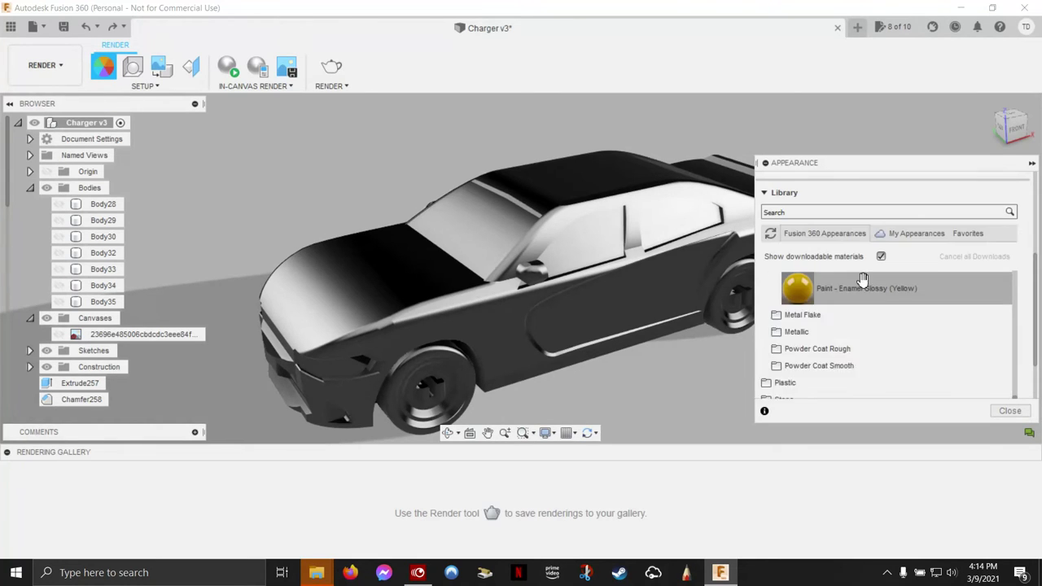
pyautogui.scroll(4, 790, 285)
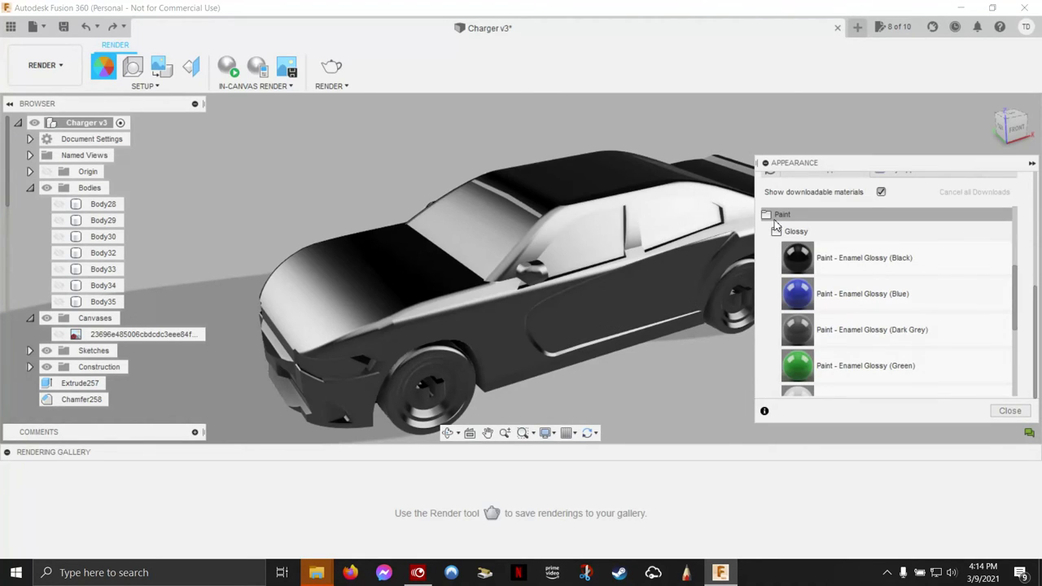
pyautogui.scroll(-2, 810, 269)
pyautogui.scroll(-3, 826, 293)
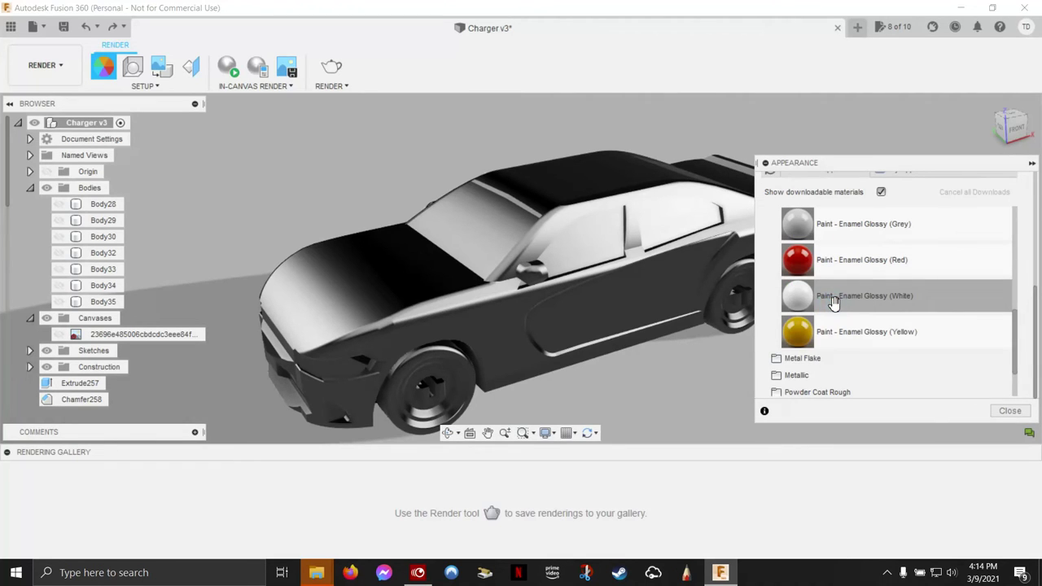
pyautogui.moveTo(834, 302); pyautogui.dragTo(605, 266)
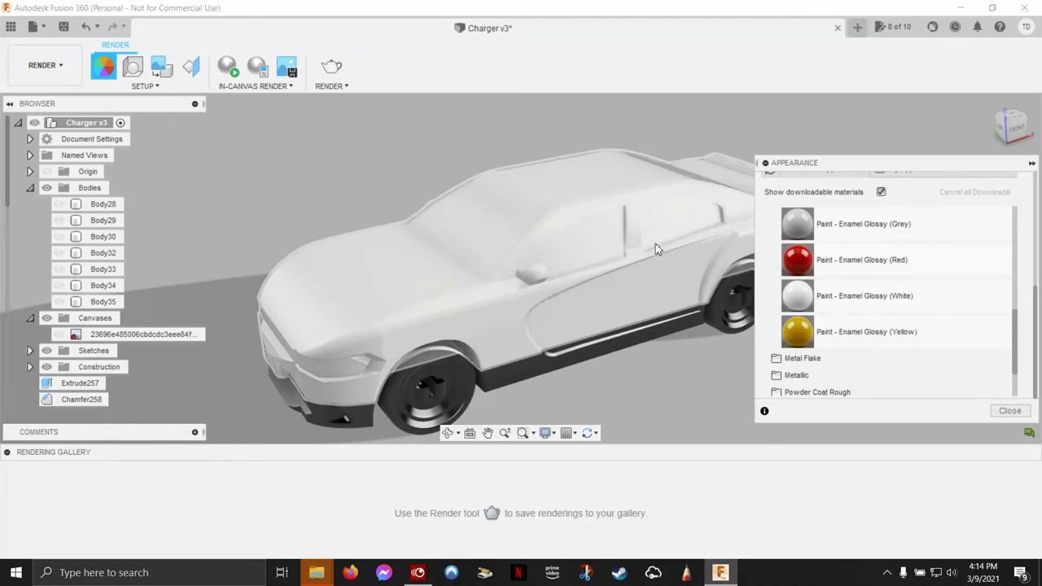
# - Paint the remaining car parts glossy white, then set Apply To to Faces
pyautogui.moveTo(802, 297)
pyautogui.mouseDown()
pyautogui.moveTo(653, 308)
pyautogui.moveTo(451, 370)
pyautogui.mouseUp()
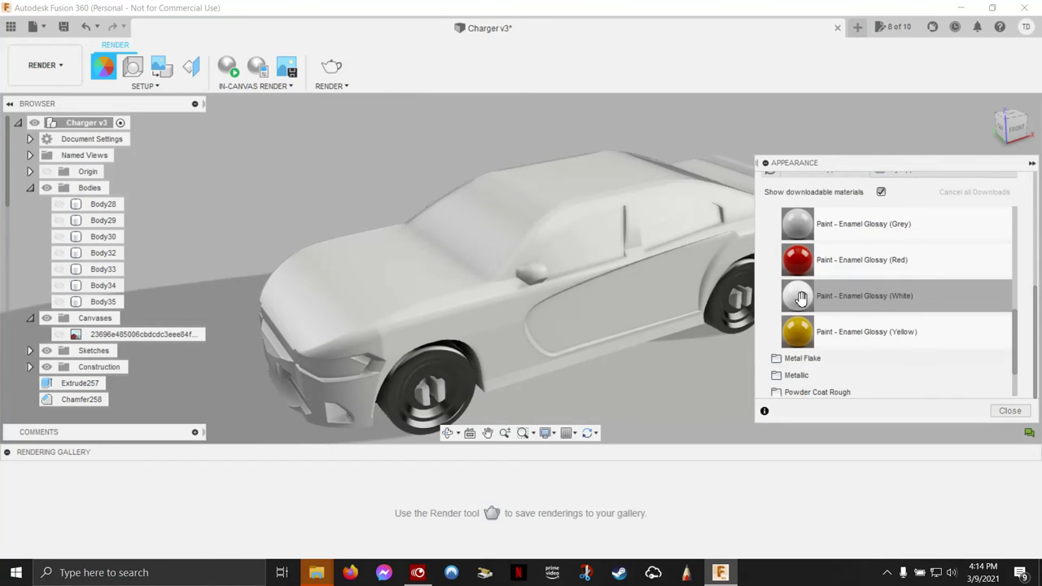
pyautogui.moveTo(798, 296); pyautogui.dragTo(684, 335)
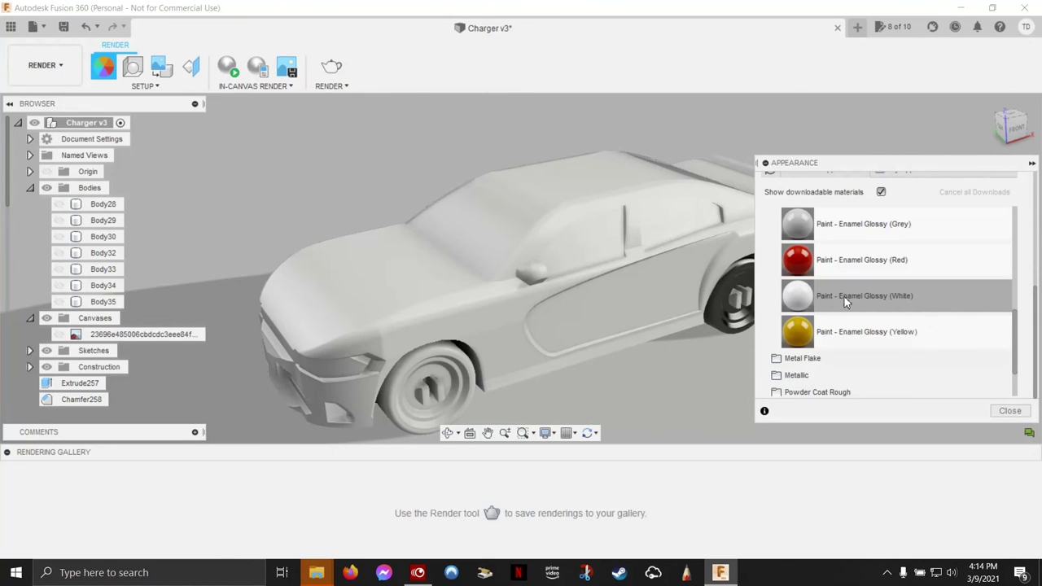
pyautogui.moveTo(798, 295); pyautogui.dragTo(479, 364)
pyautogui.press('Escape')
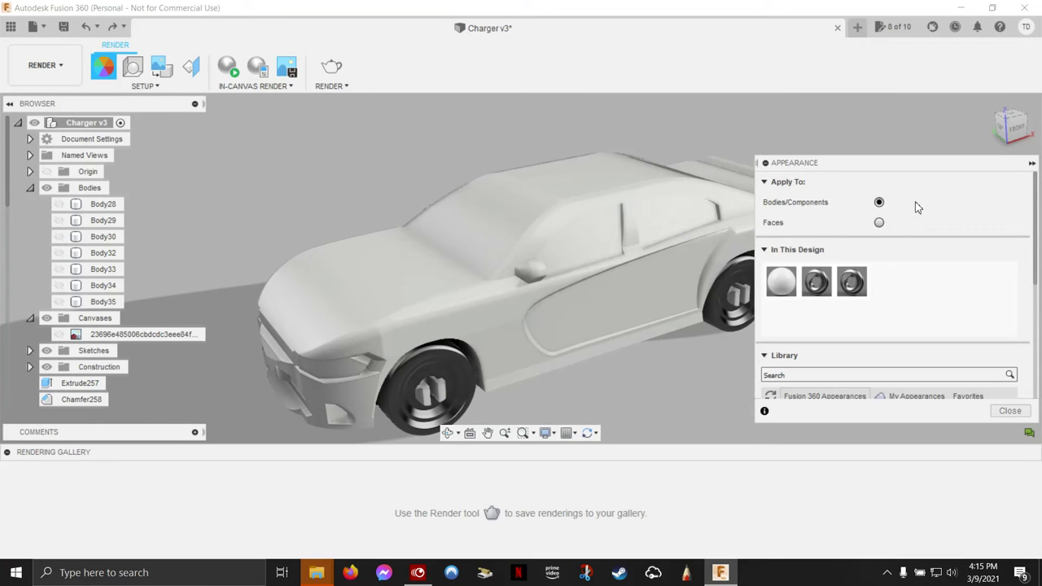
pyautogui.click(880, 223)
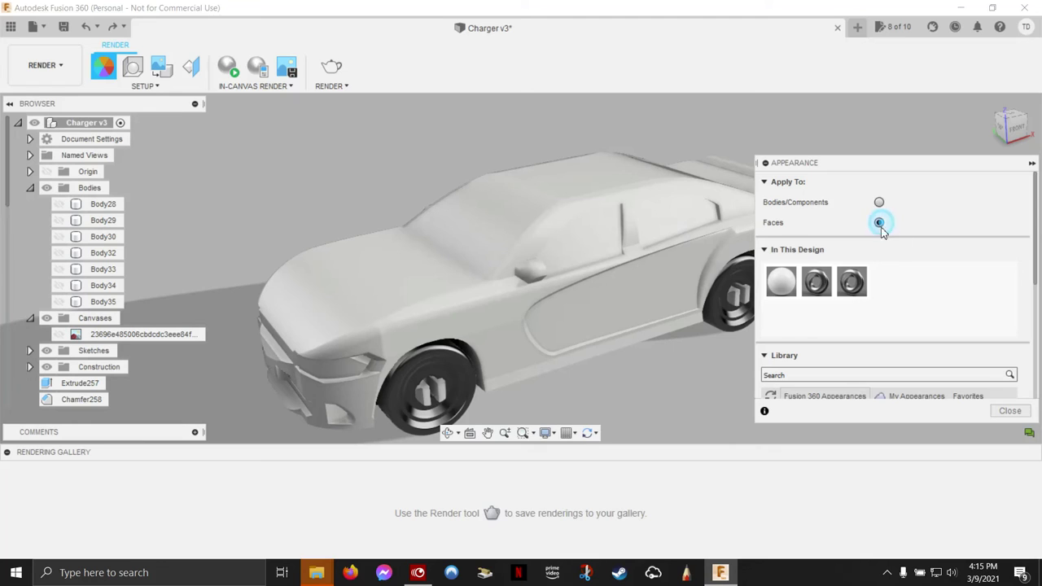
# - Apply Paint - Enamel Glossy (Black) to the windshield and each side window
pyautogui.scroll(-5, 822, 310)
pyautogui.scroll(-3, 825, 331)
pyautogui.scroll(3, 825, 331)
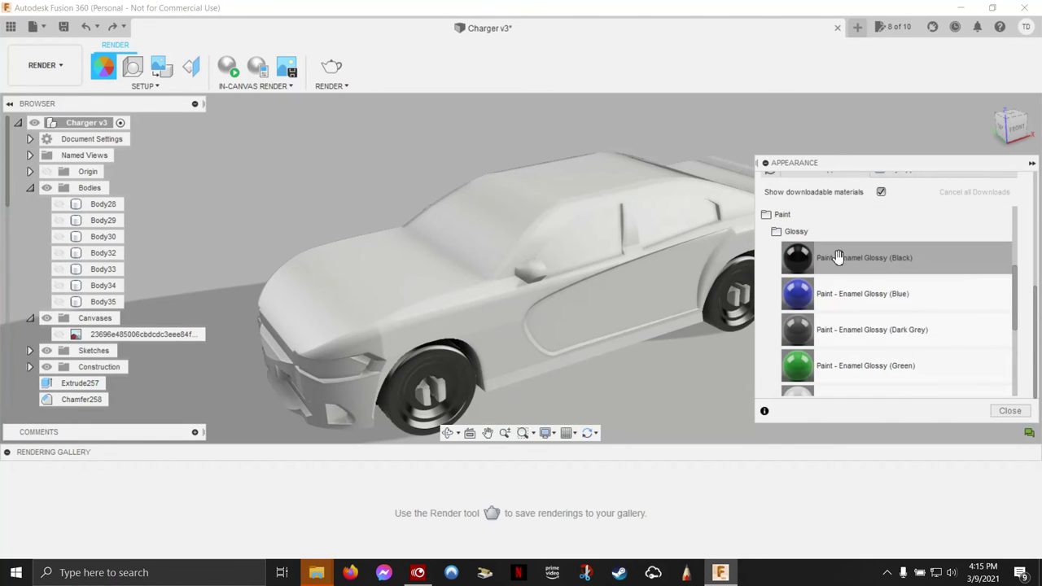
pyautogui.moveTo(797, 257); pyautogui.dragTo(509, 235)
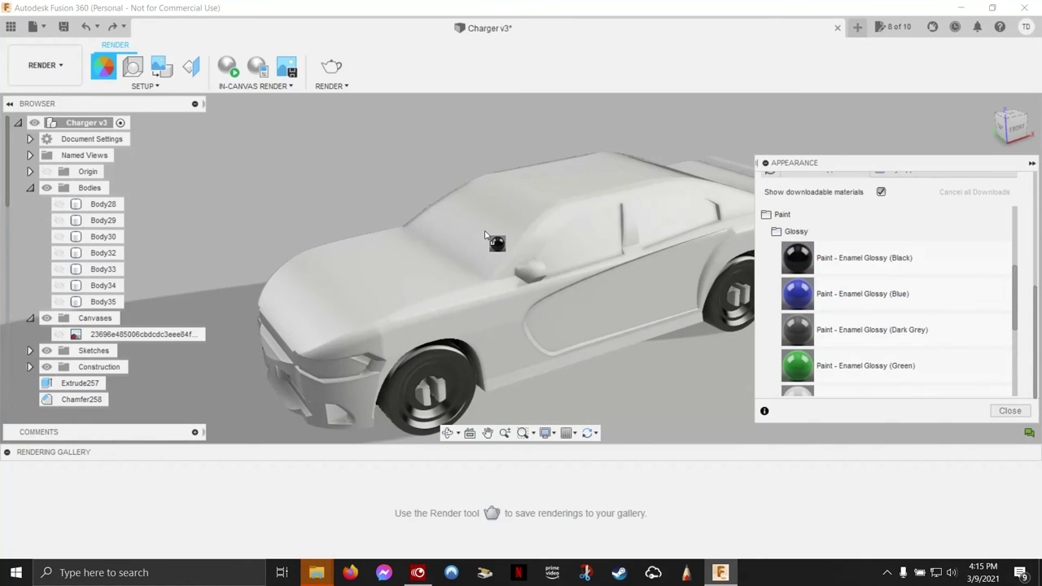
pyautogui.moveTo(788, 259); pyautogui.dragTo(495, 263)
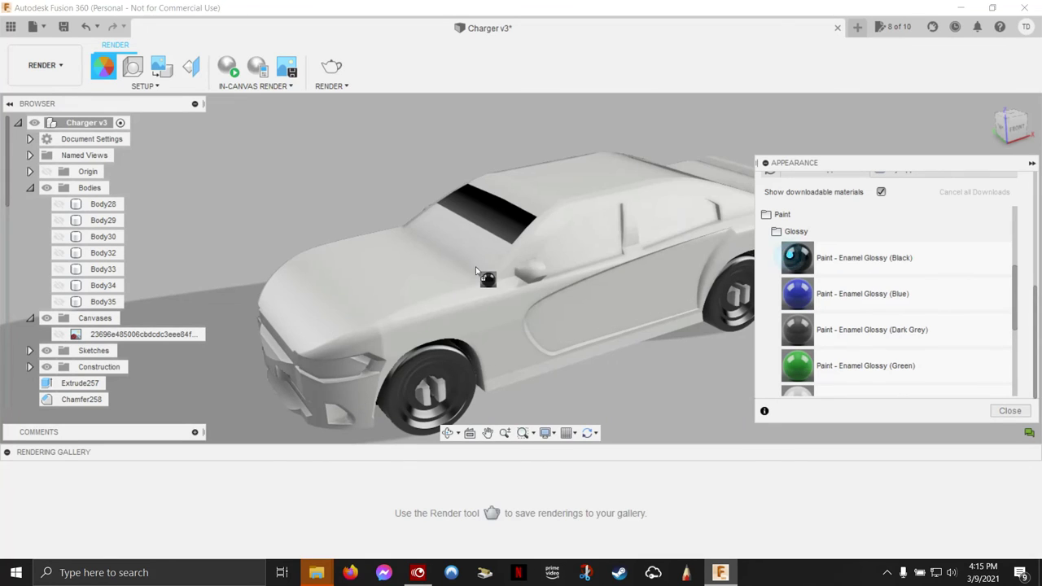
pyautogui.moveTo(812, 271); pyautogui.dragTo(599, 245)
pyautogui.moveTo(797, 257); pyautogui.dragTo(675, 221)
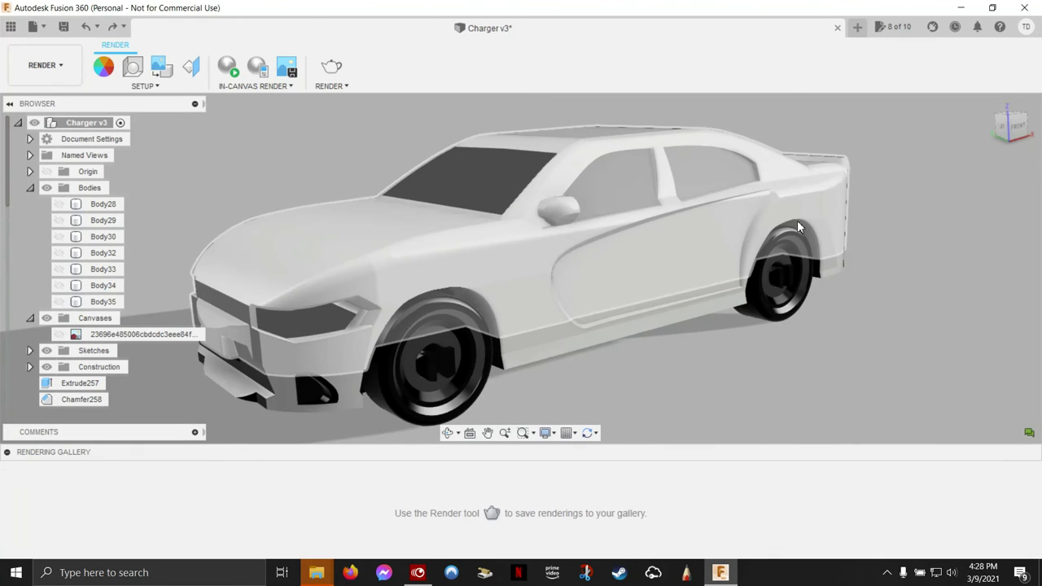
pyautogui.keyDown('shift'); pyautogui.moveTo(798, 227); pyautogui.dragTo(810, 242, button='middle'); pyautogui.keyUp('shift')
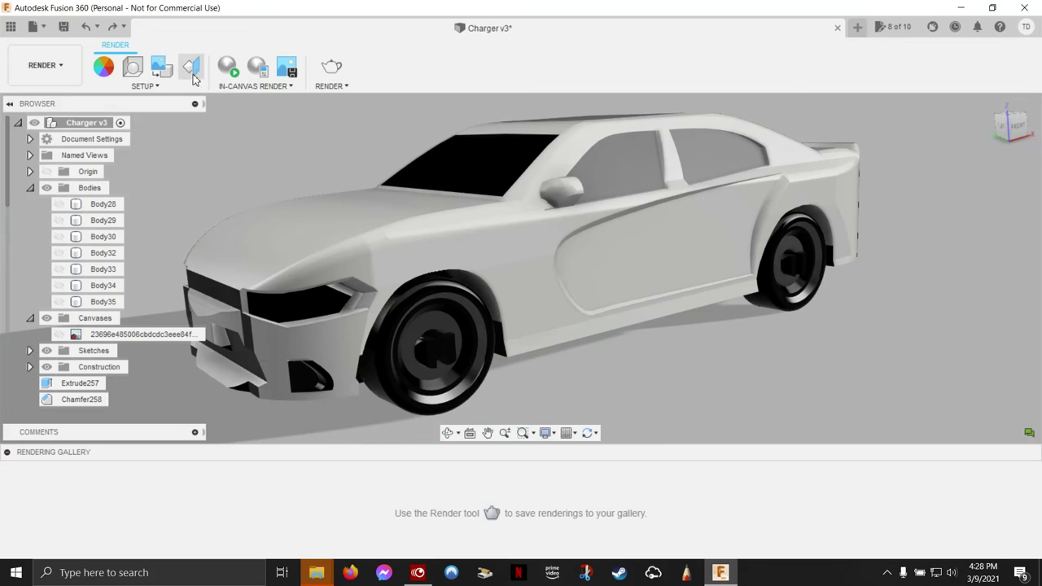
# - Insert 2021 Logo.png as a decal and place it on the car's side face
pyautogui.click(162, 72)
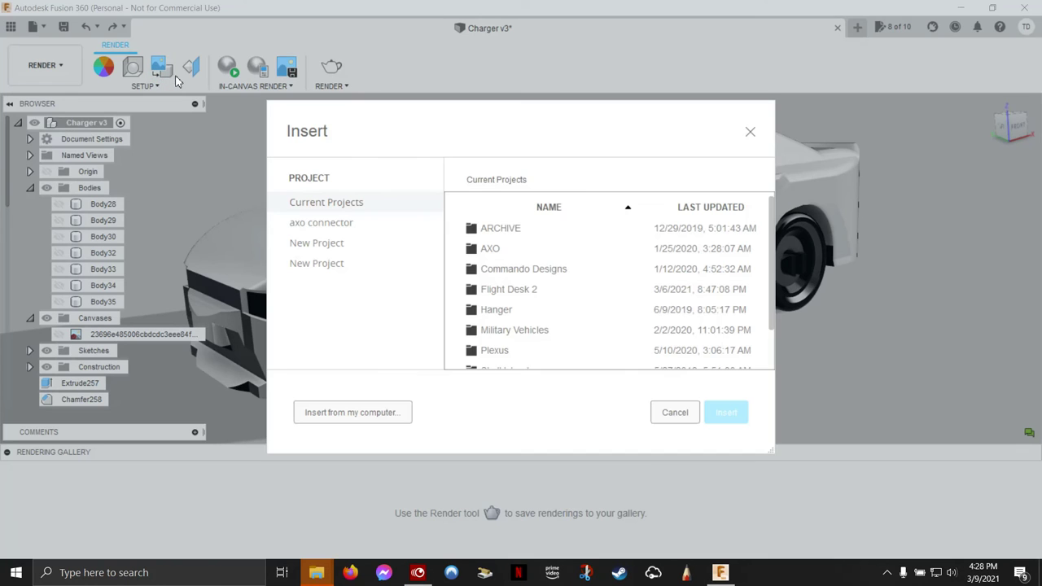
pyautogui.click(373, 412)
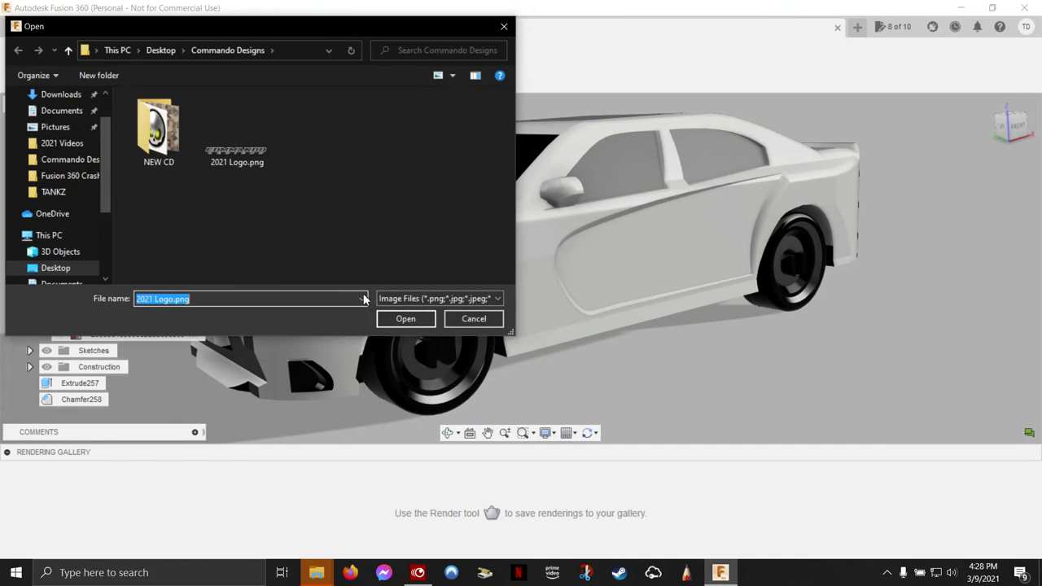
pyautogui.click(237, 163)
pyautogui.click(404, 318)
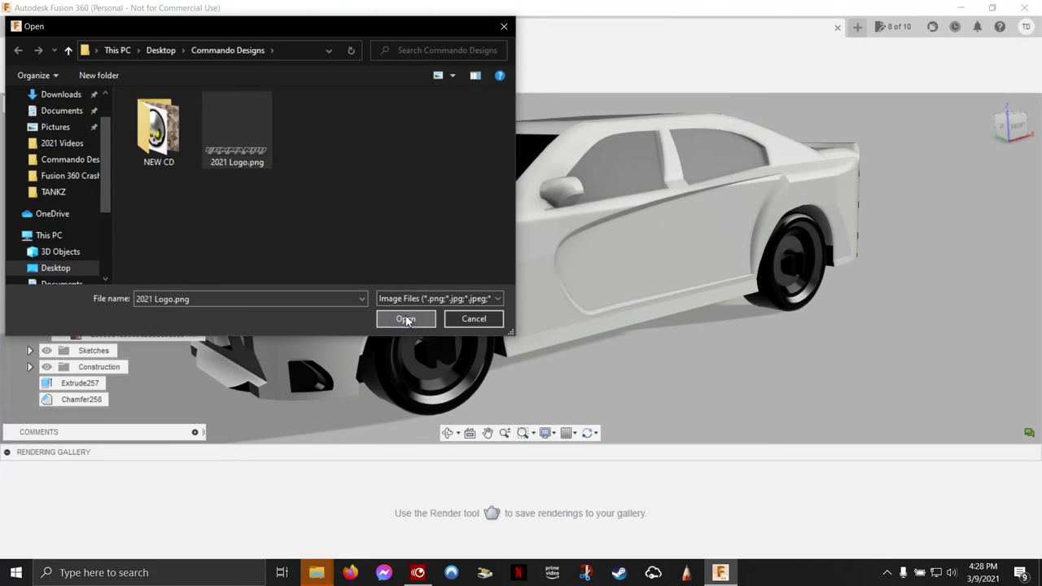
pyautogui.click(577, 319)
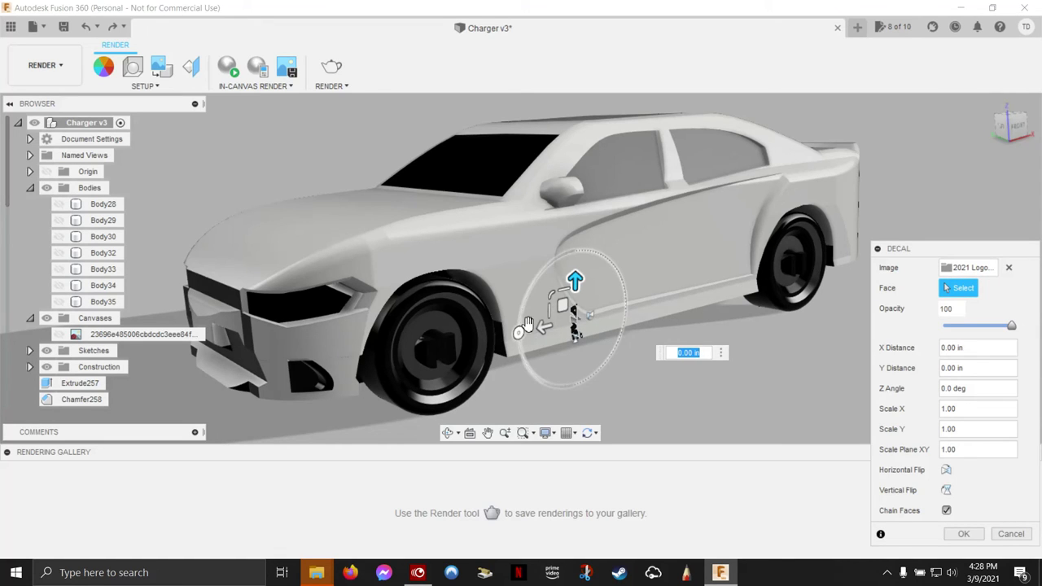
# - Position the decal low on the door panel at 1 deg rotation and 1.00 scale, and confirm
pyautogui.moveTo(527, 324); pyautogui.dragTo(576, 281)
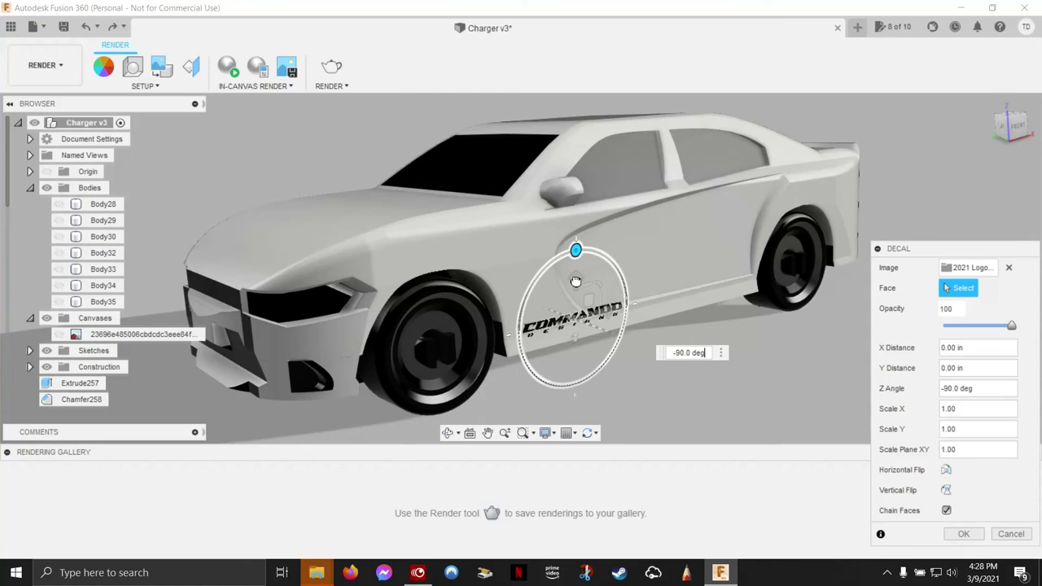
pyautogui.moveTo(588, 303)
pyautogui.mouseDown()
pyautogui.moveTo(603, 311)
pyautogui.moveTo(712, 279)
pyautogui.moveTo(805, 206)
pyautogui.mouseUp()
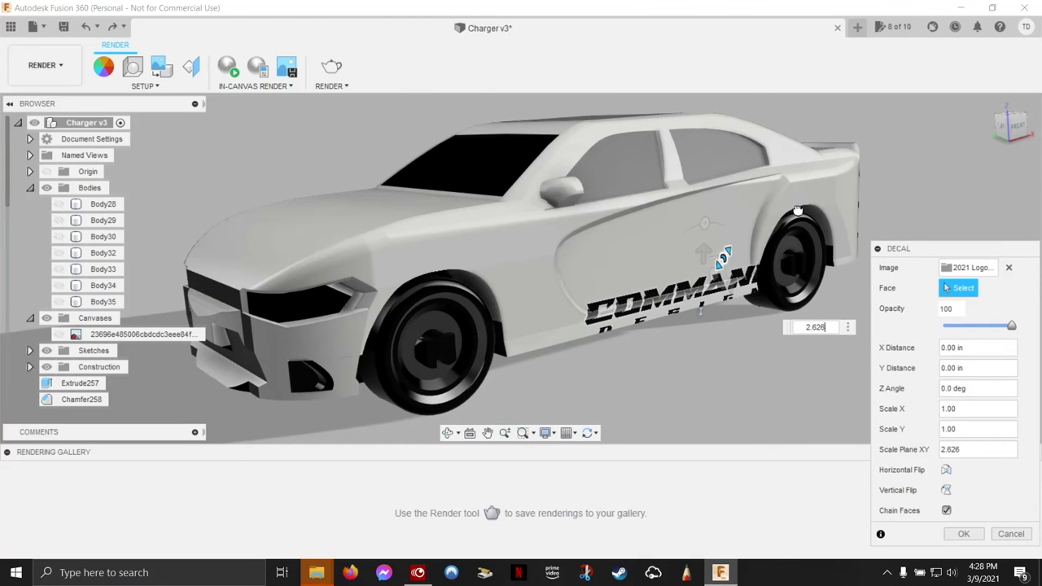
pyautogui.moveTo(710, 275); pyautogui.dragTo(688, 281)
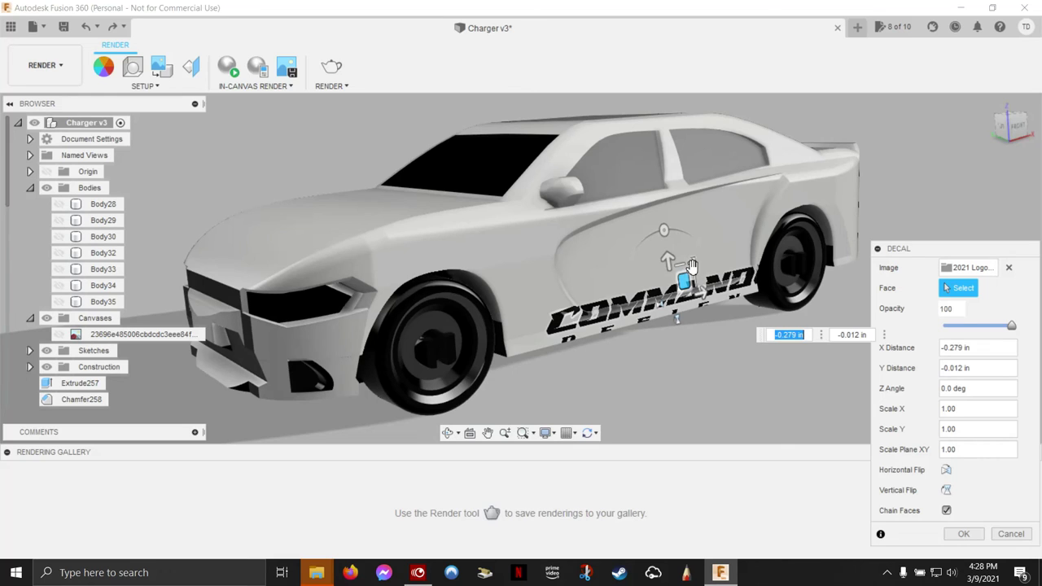
pyautogui.scroll(4, 689, 268)
pyautogui.scroll(2, 668, 293)
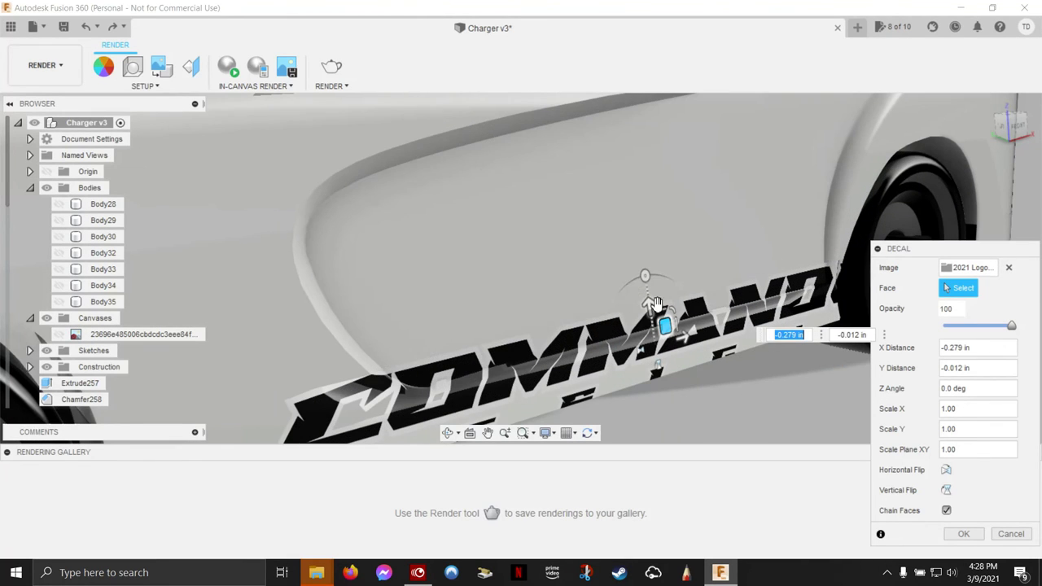
pyautogui.moveTo(674, 311); pyautogui.dragTo(666, 319)
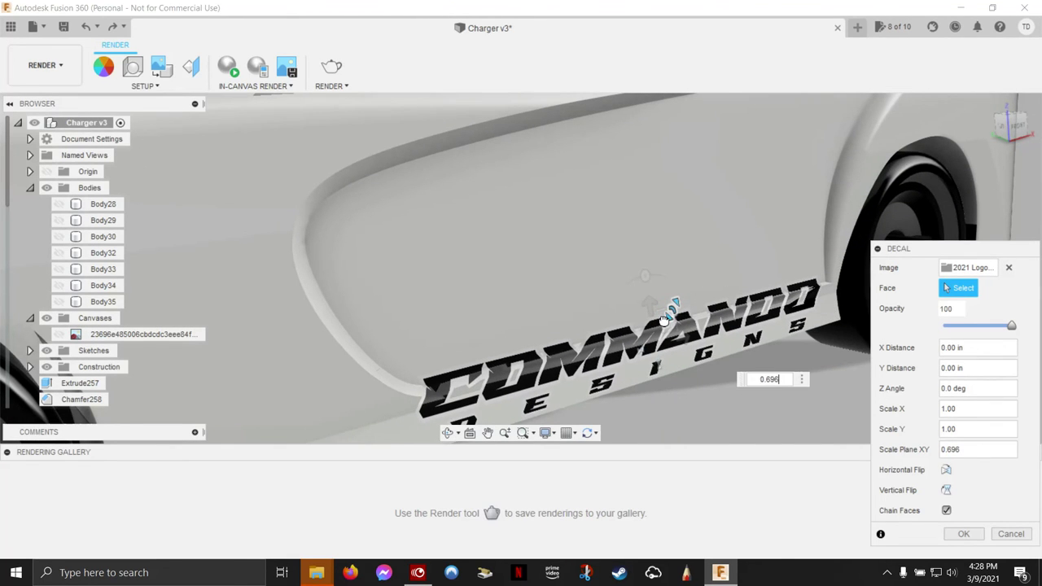
pyautogui.moveTo(666, 319); pyautogui.dragTo(666, 318)
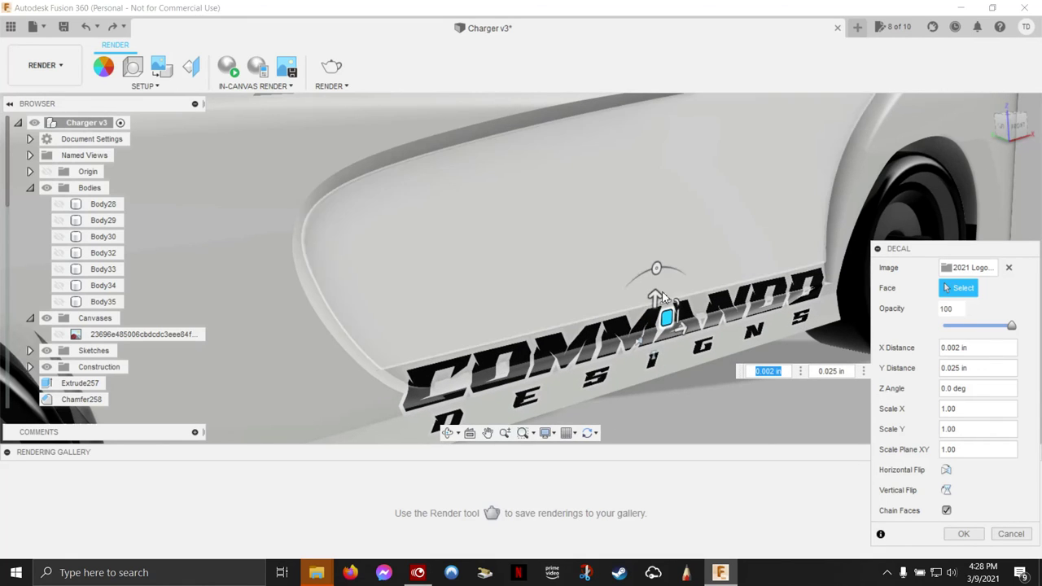
pyautogui.moveTo(656, 269); pyautogui.dragTo(652, 271)
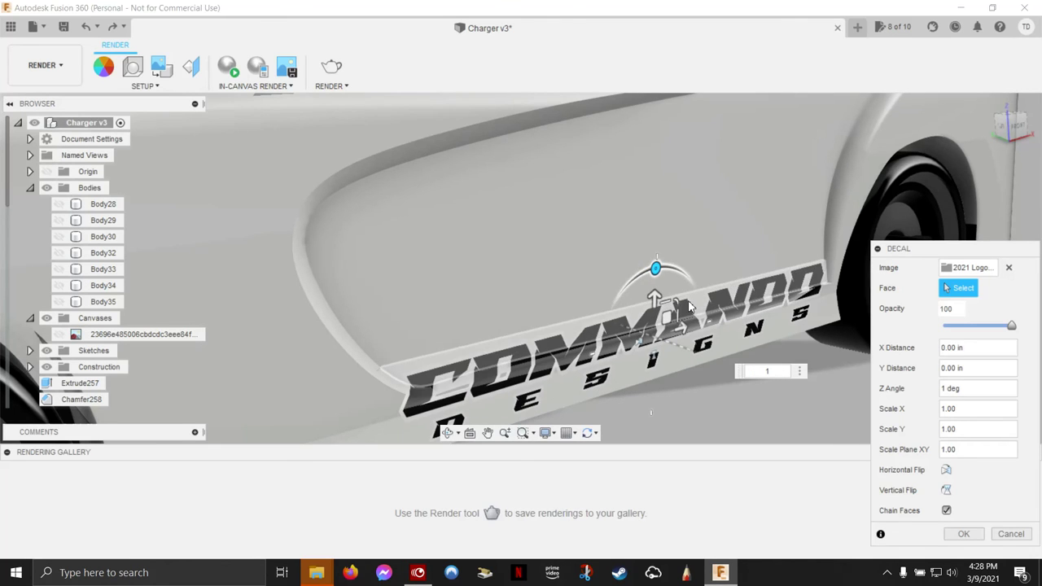
pyautogui.scroll(-2, 660, 290)
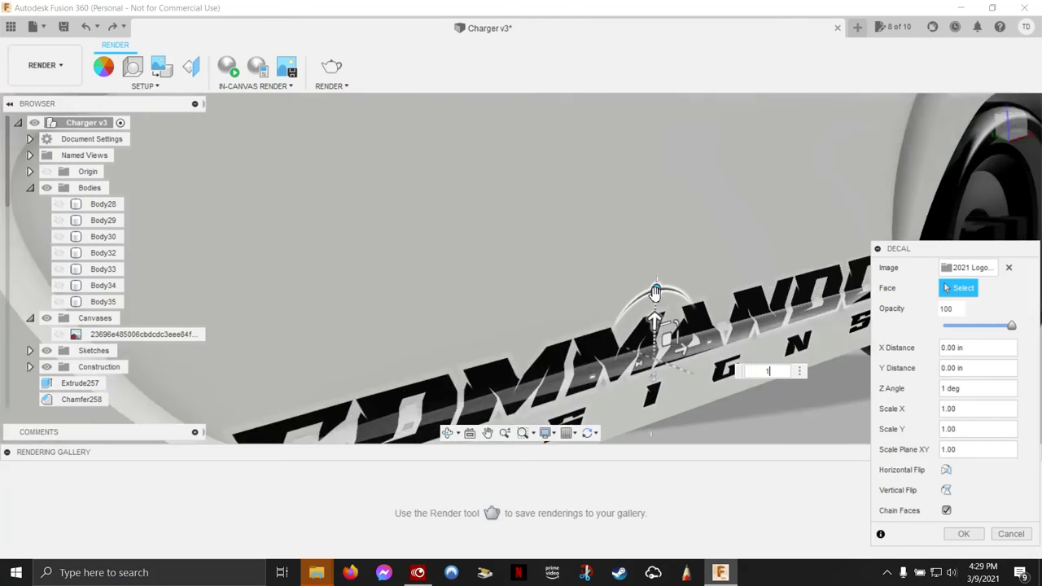
pyautogui.scroll(-3, 655, 286)
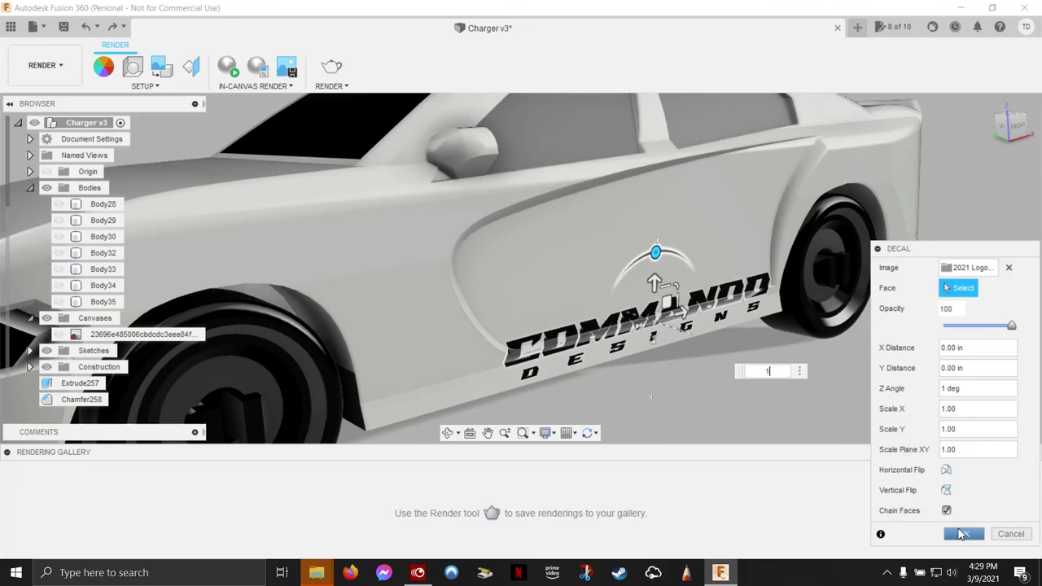
pyautogui.click(963, 534)
# - Frame the white car in a three-quarter front view and start an in-canvas render
pyautogui.click(1012, 131)
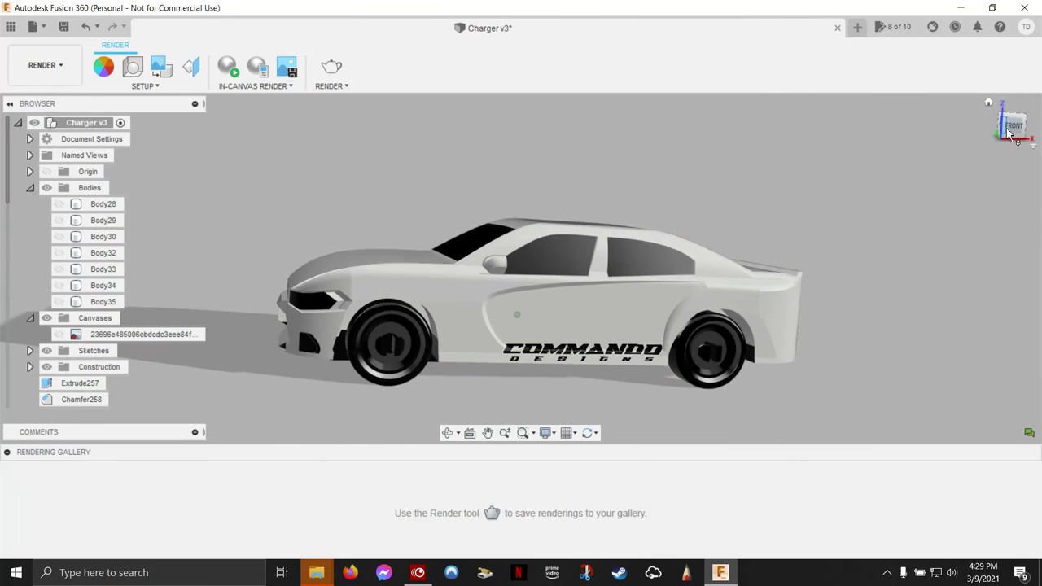
pyautogui.moveTo(1012, 134); pyautogui.dragTo(974, 136)
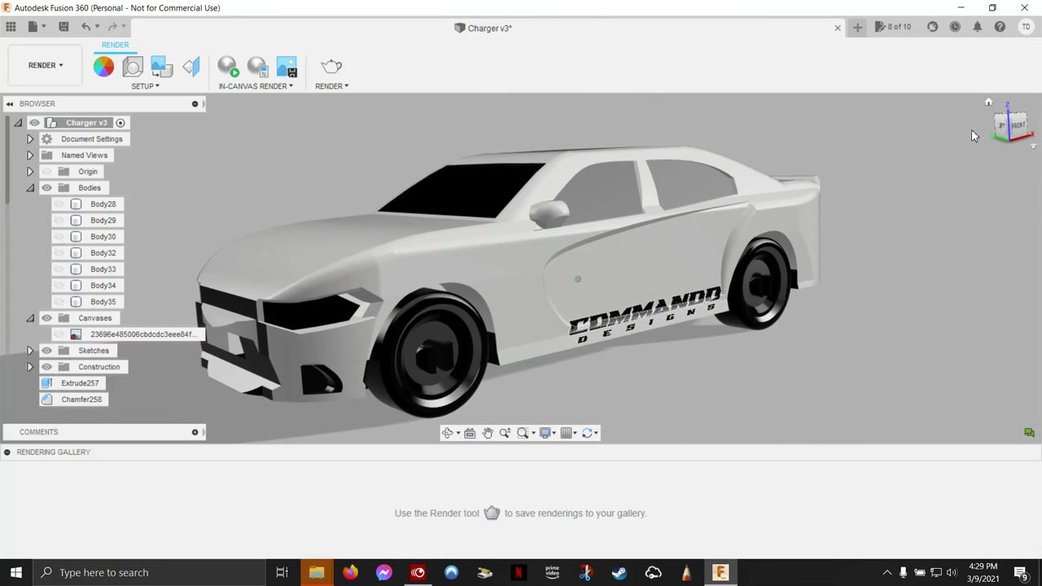
pyautogui.moveTo(974, 136); pyautogui.dragTo(580, 127)
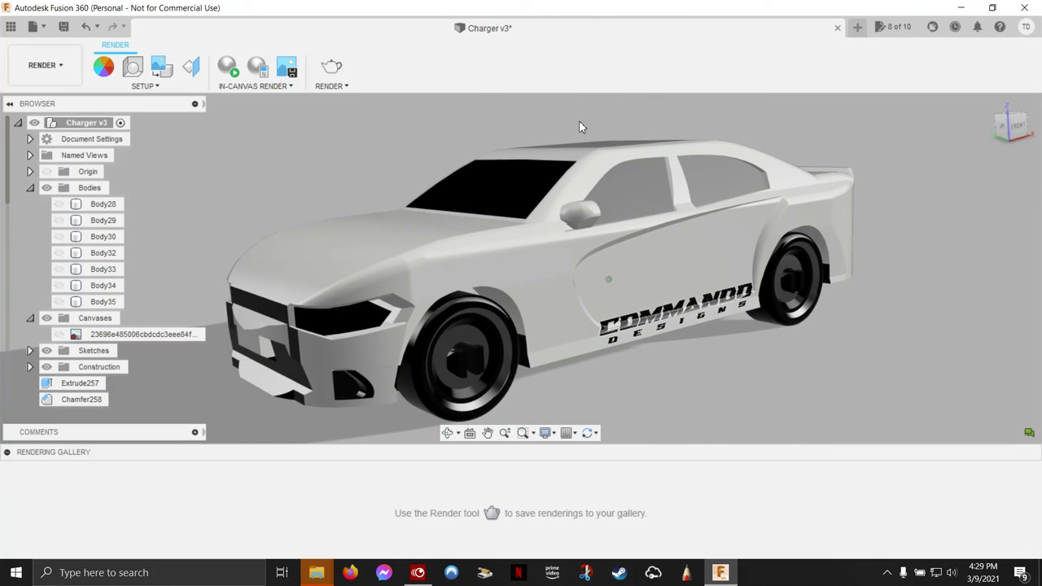
pyautogui.click(228, 73)
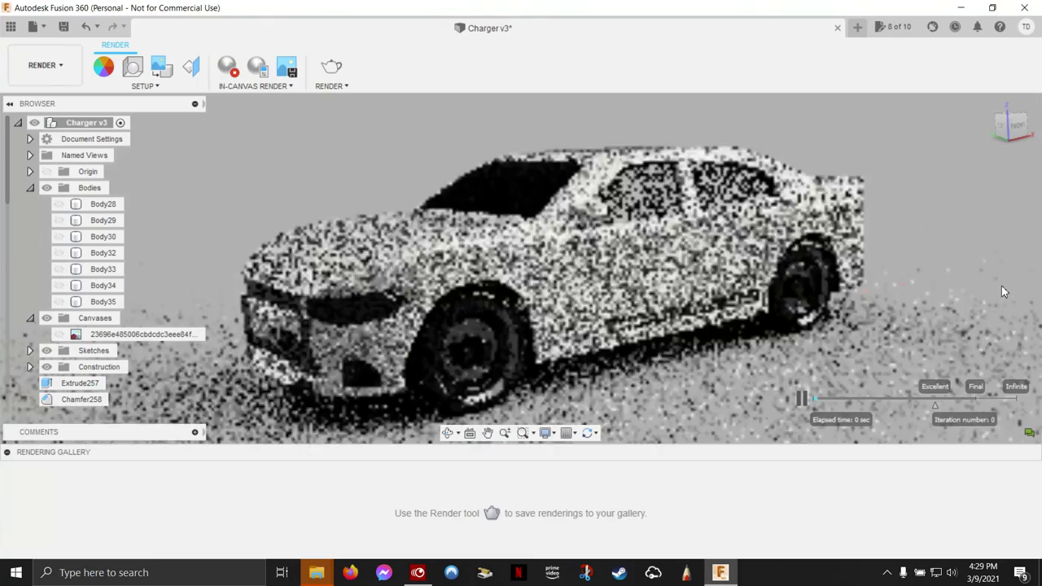